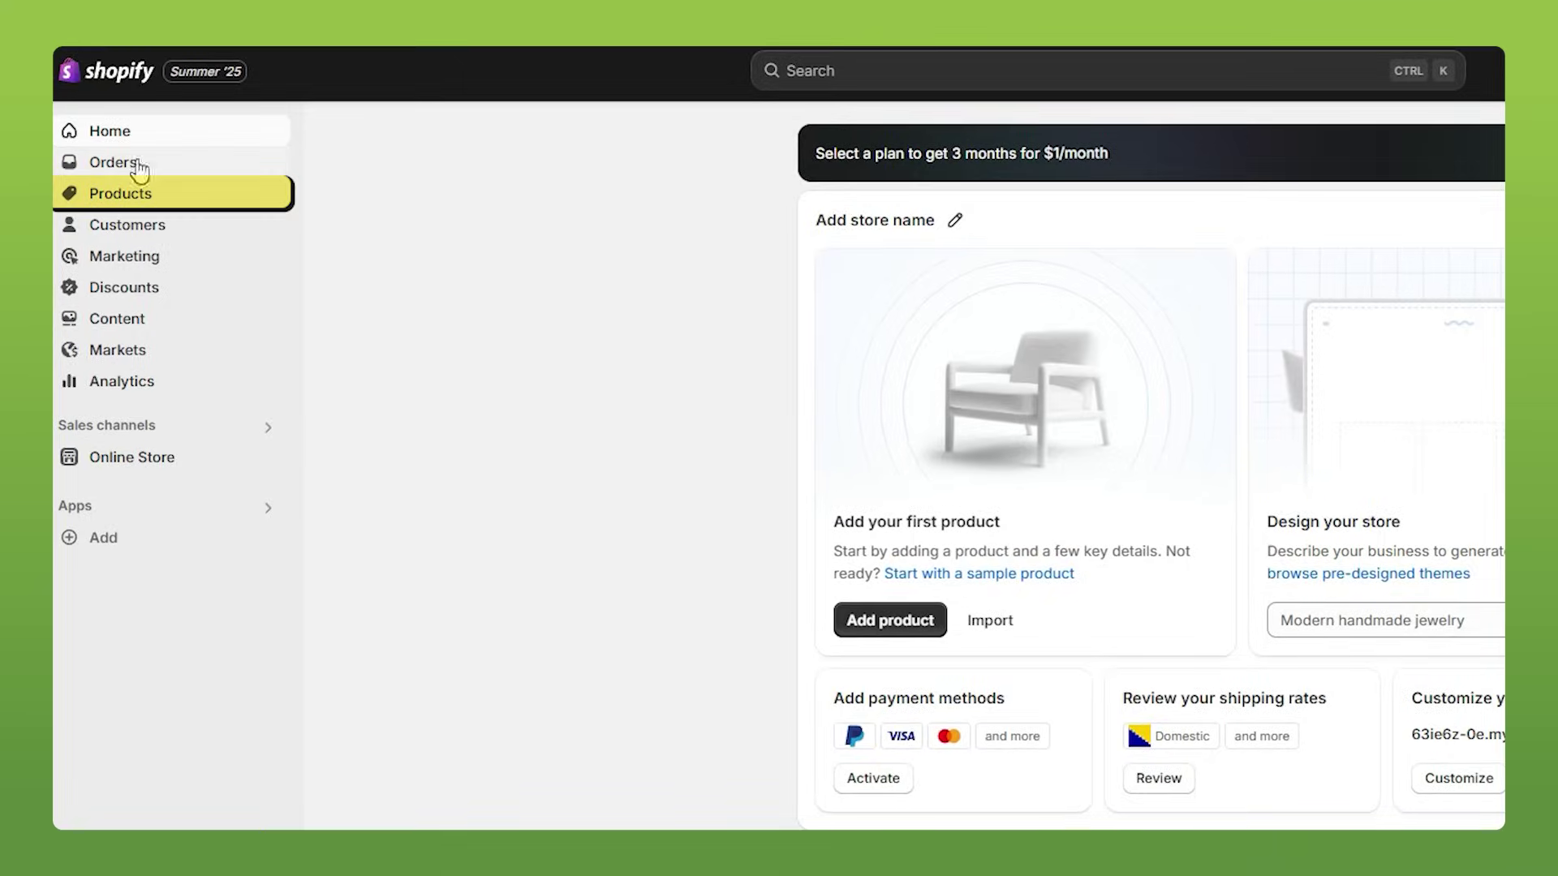
Start adding a new product and title it "Airscape coffee can 250g - Blue Mist".
left_click(132, 201)
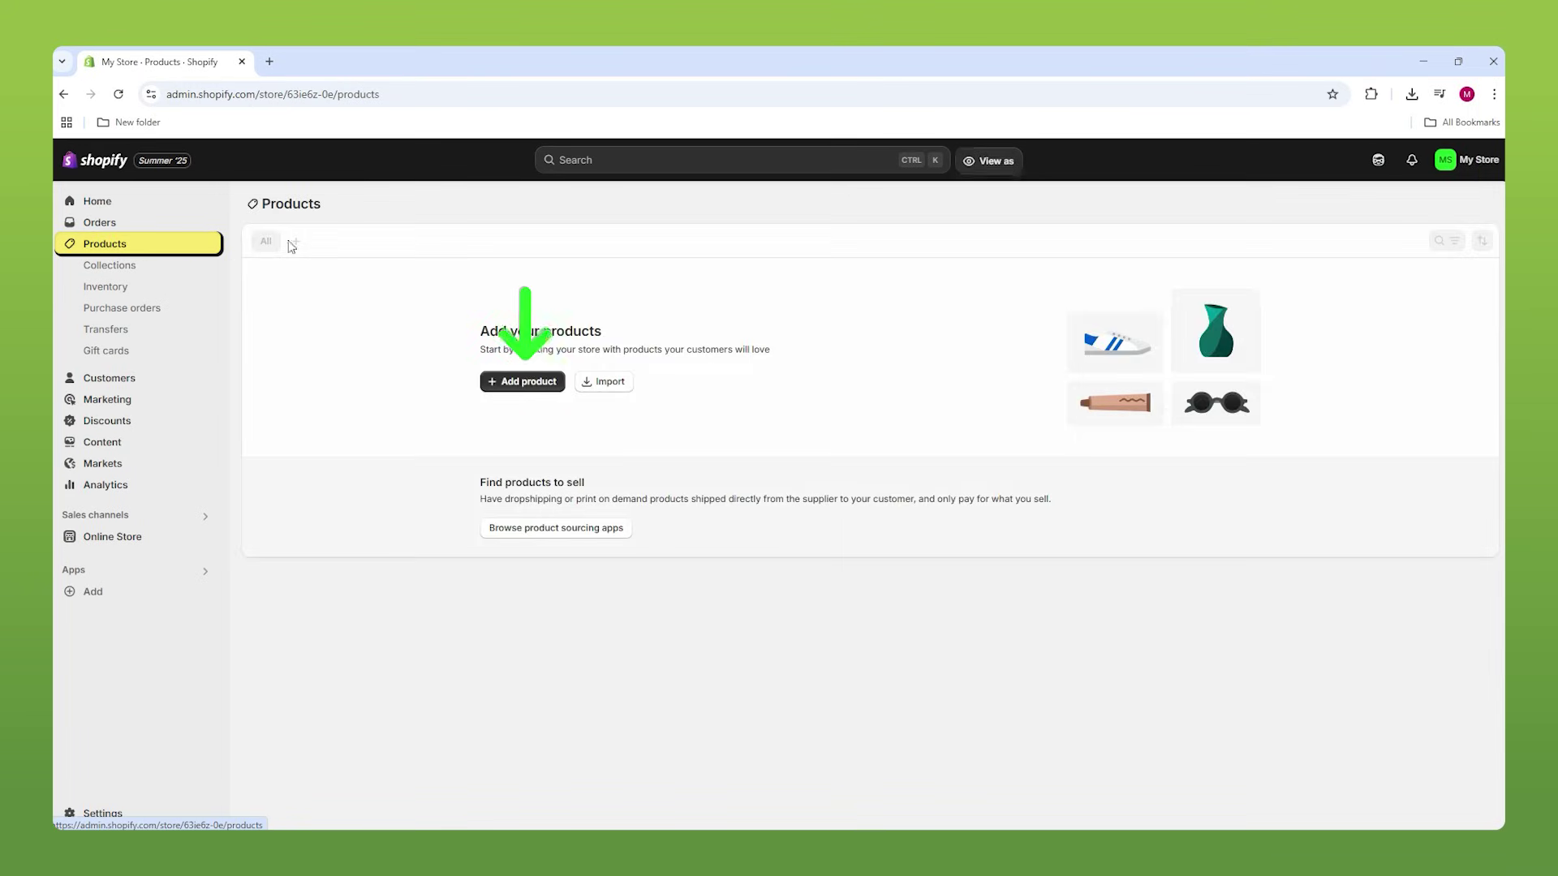
left_click(524, 388)
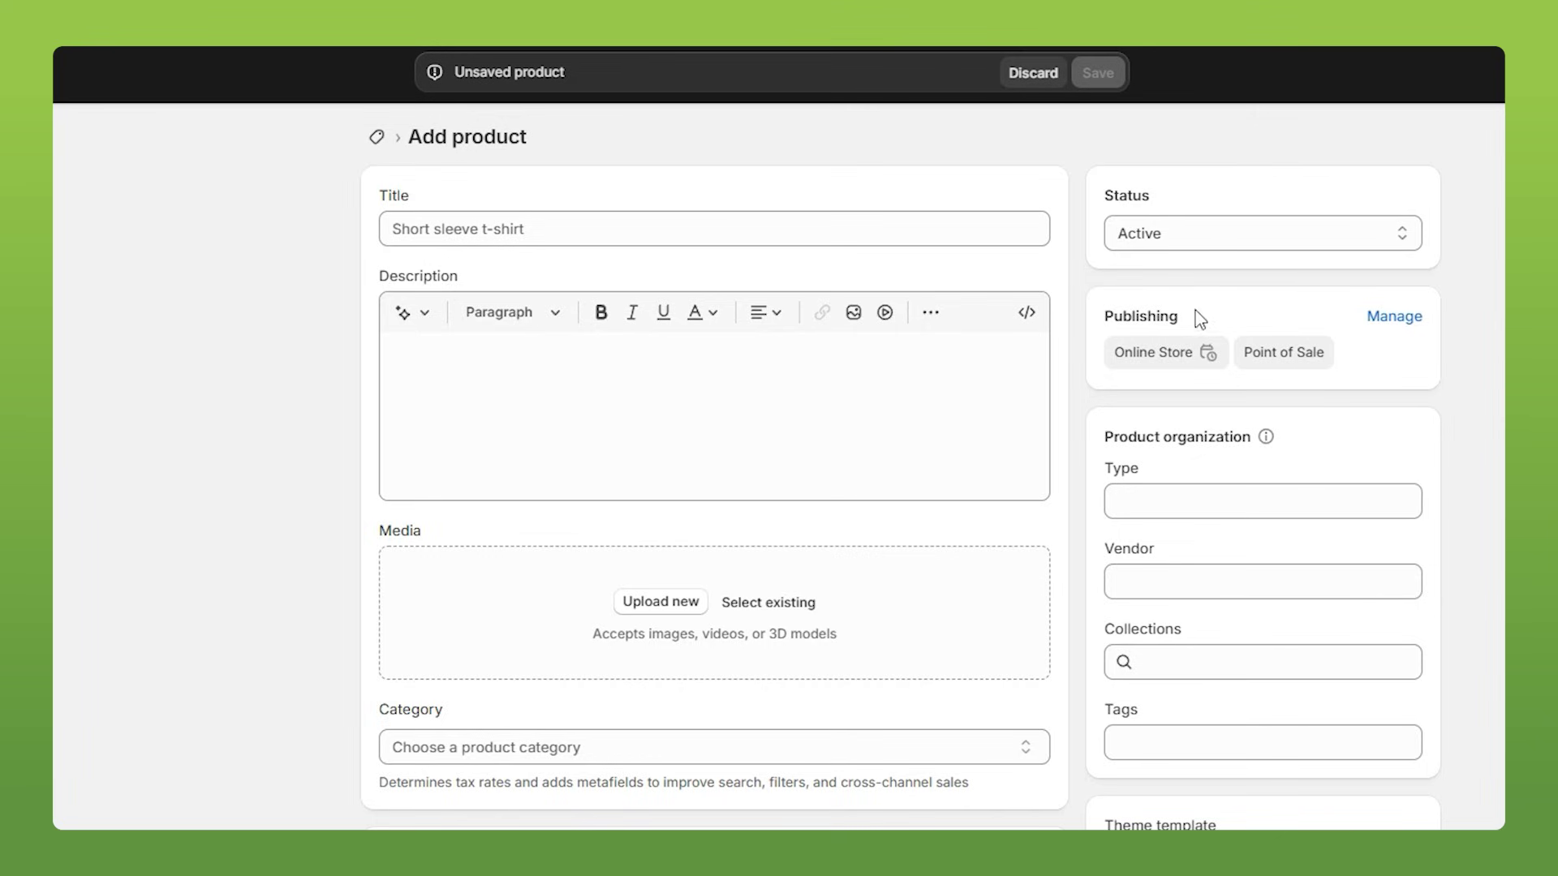
left_click(576, 229)
type("Airscape coffee can 250g - Blue Mist")
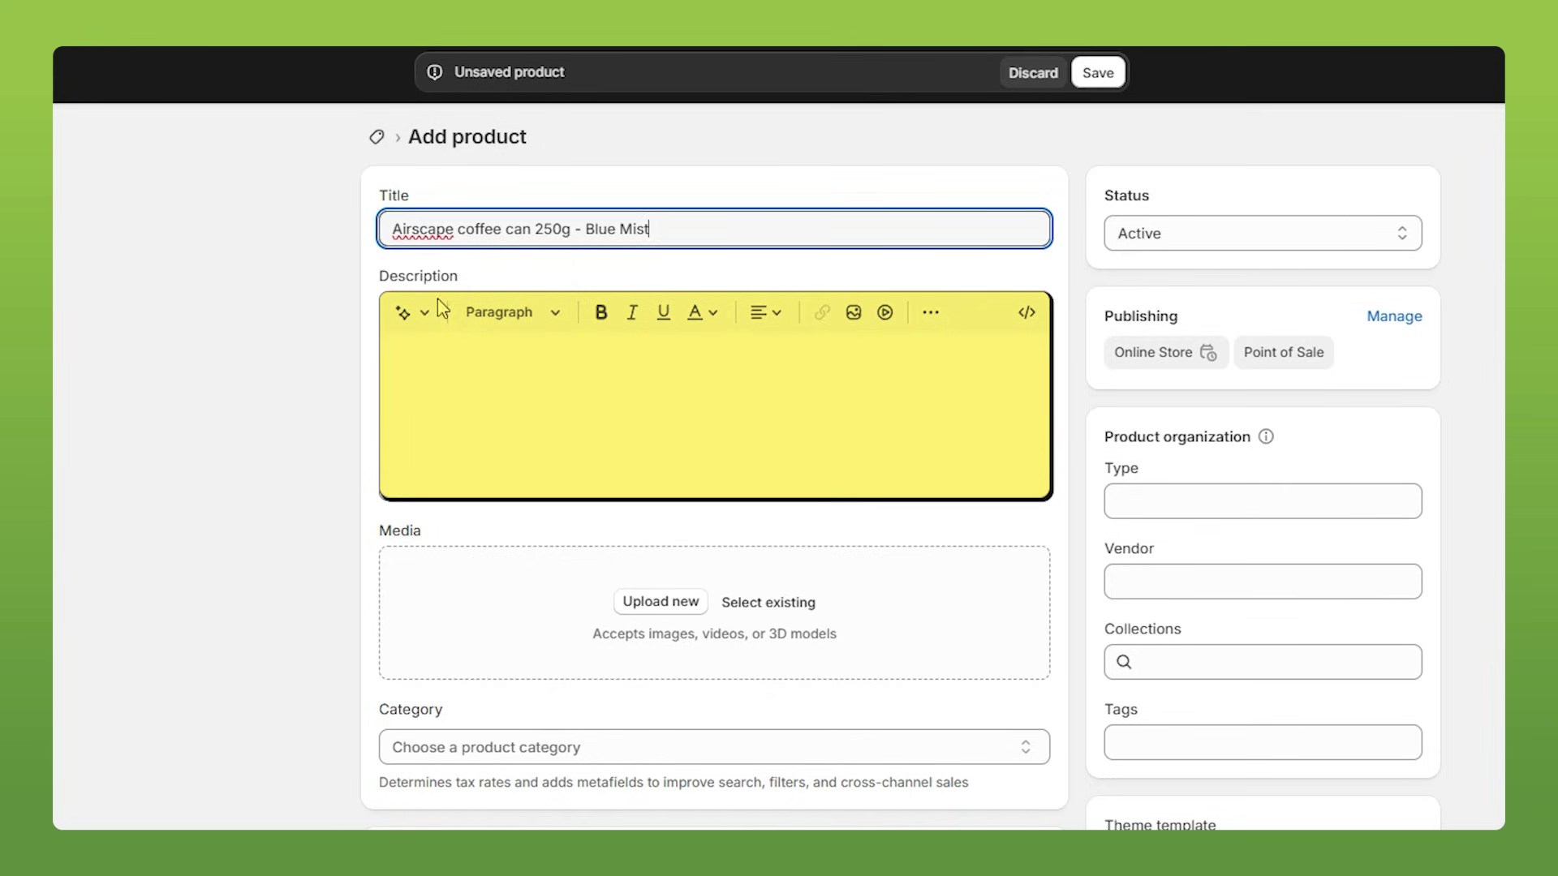
Generate a product description from the keywords "Airscape coffee can 250g - Blue Mist" in the Expert tone and keep the text.
left_click(406, 315)
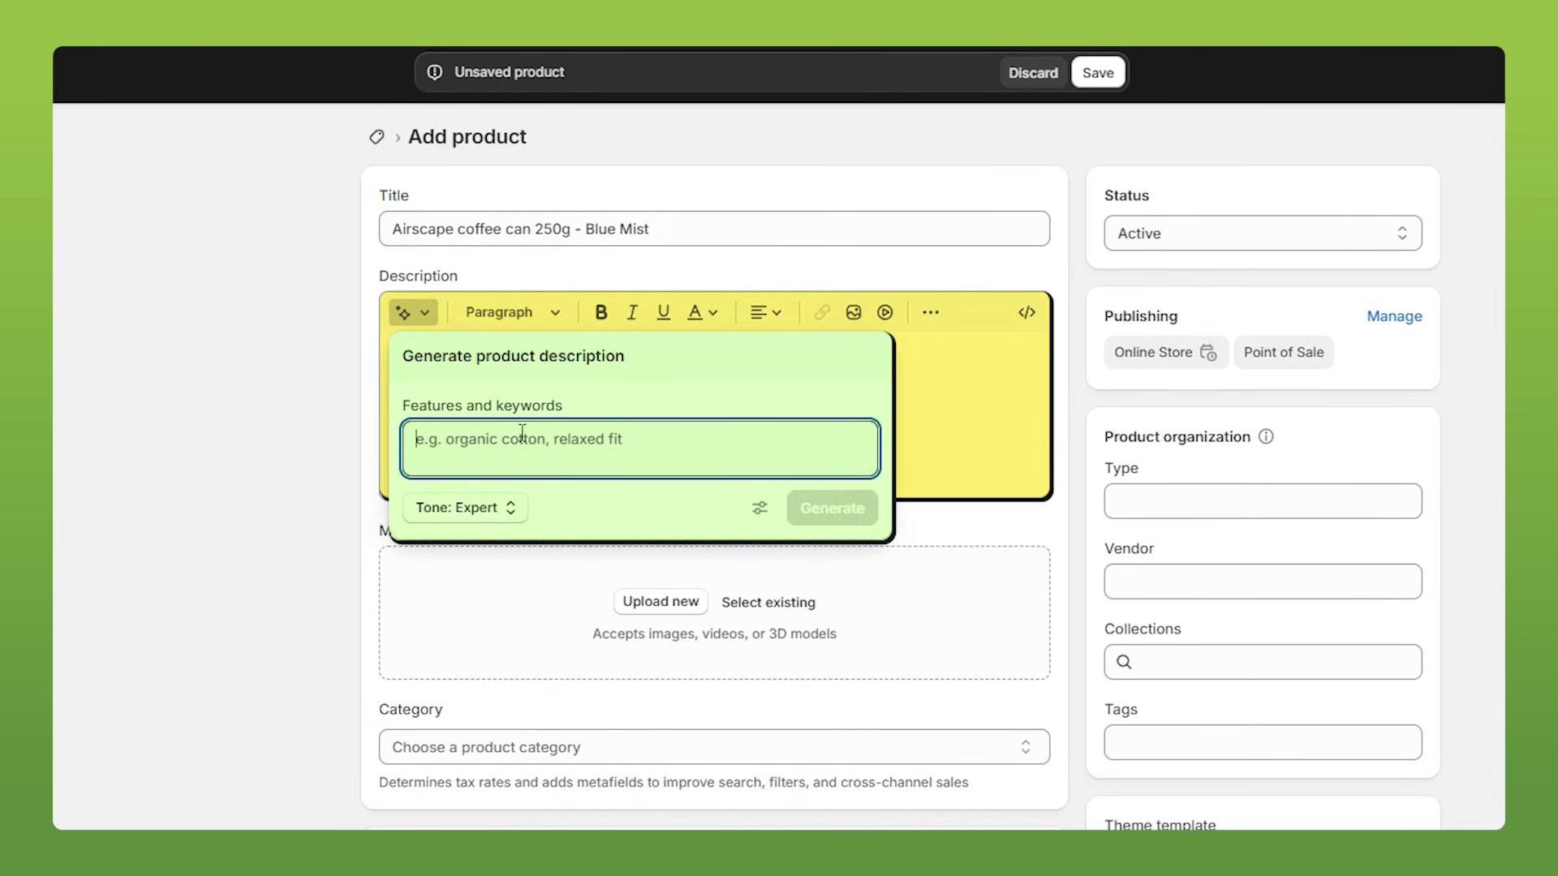
type("Airscape coffee can 250g - Blue Mist")
left_click(497, 510)
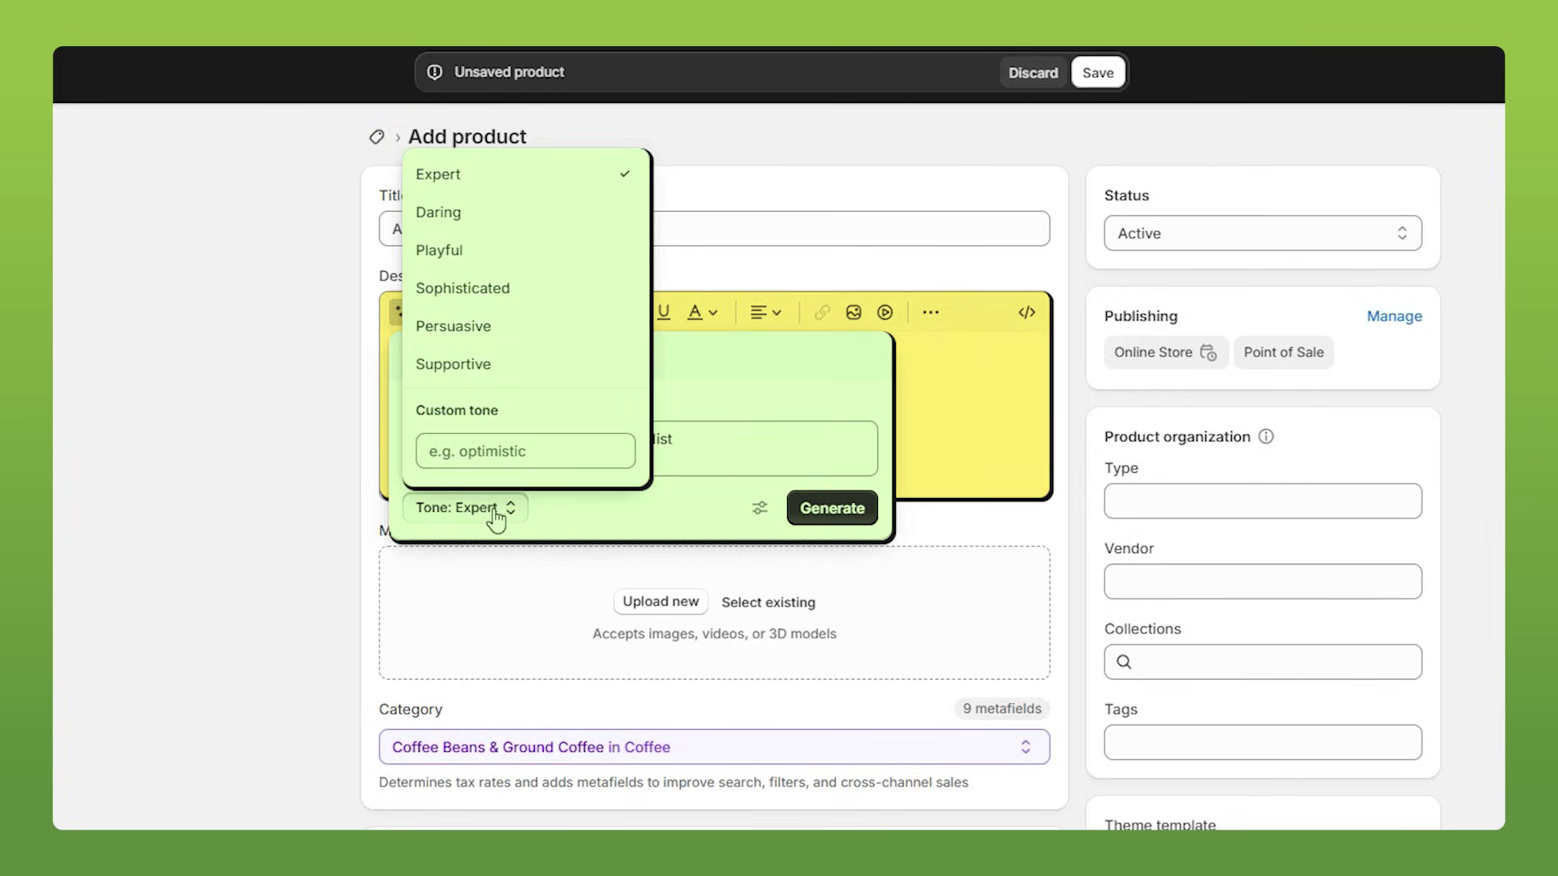
left_click(735, 383)
left_click(842, 517)
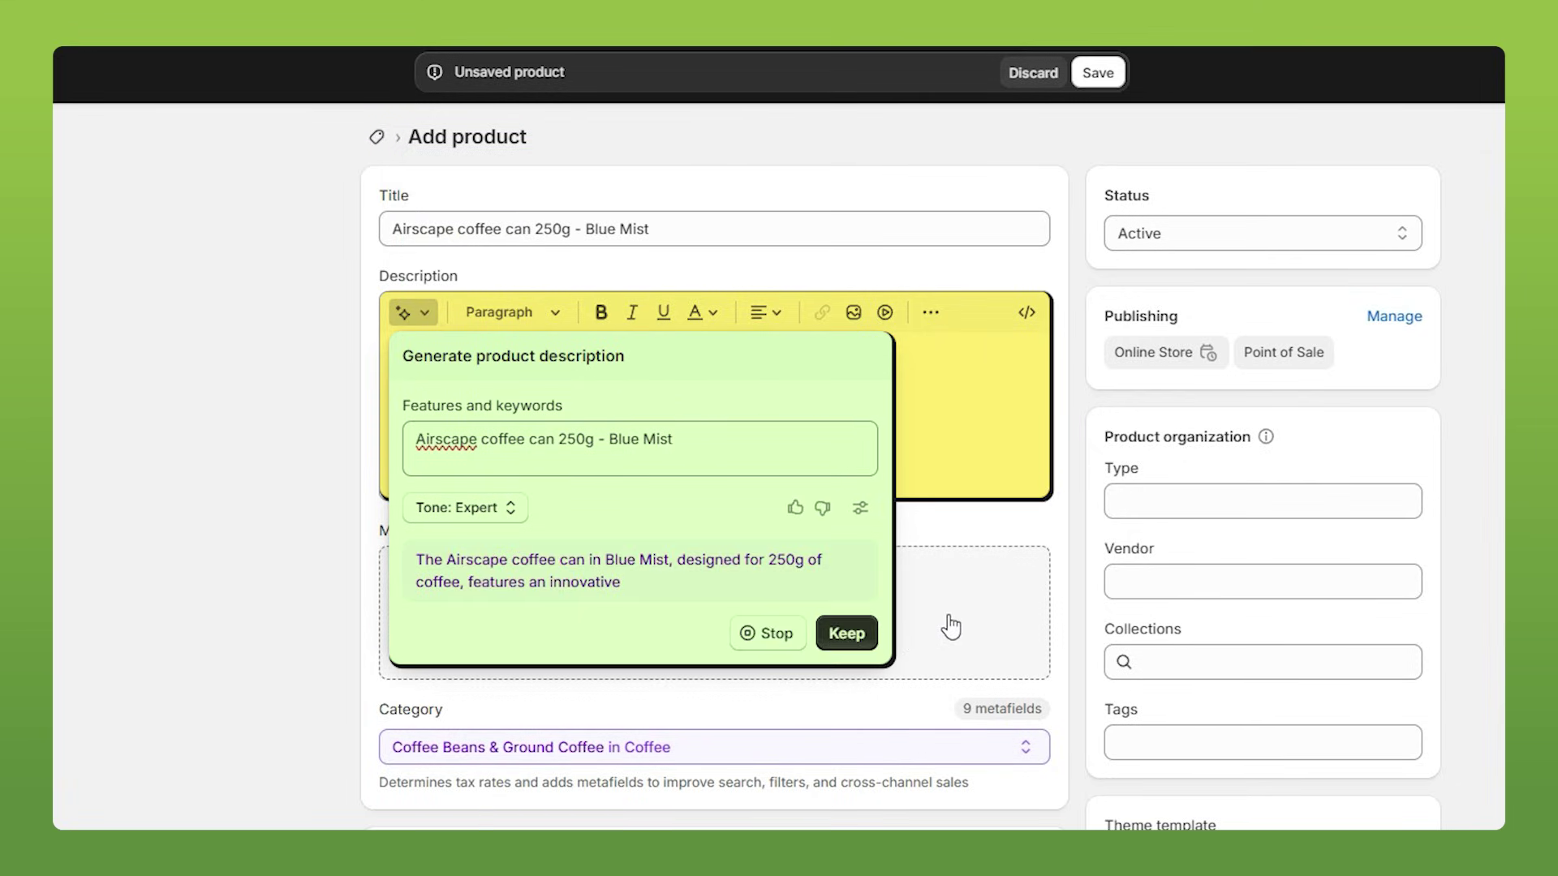
left_click(846, 740)
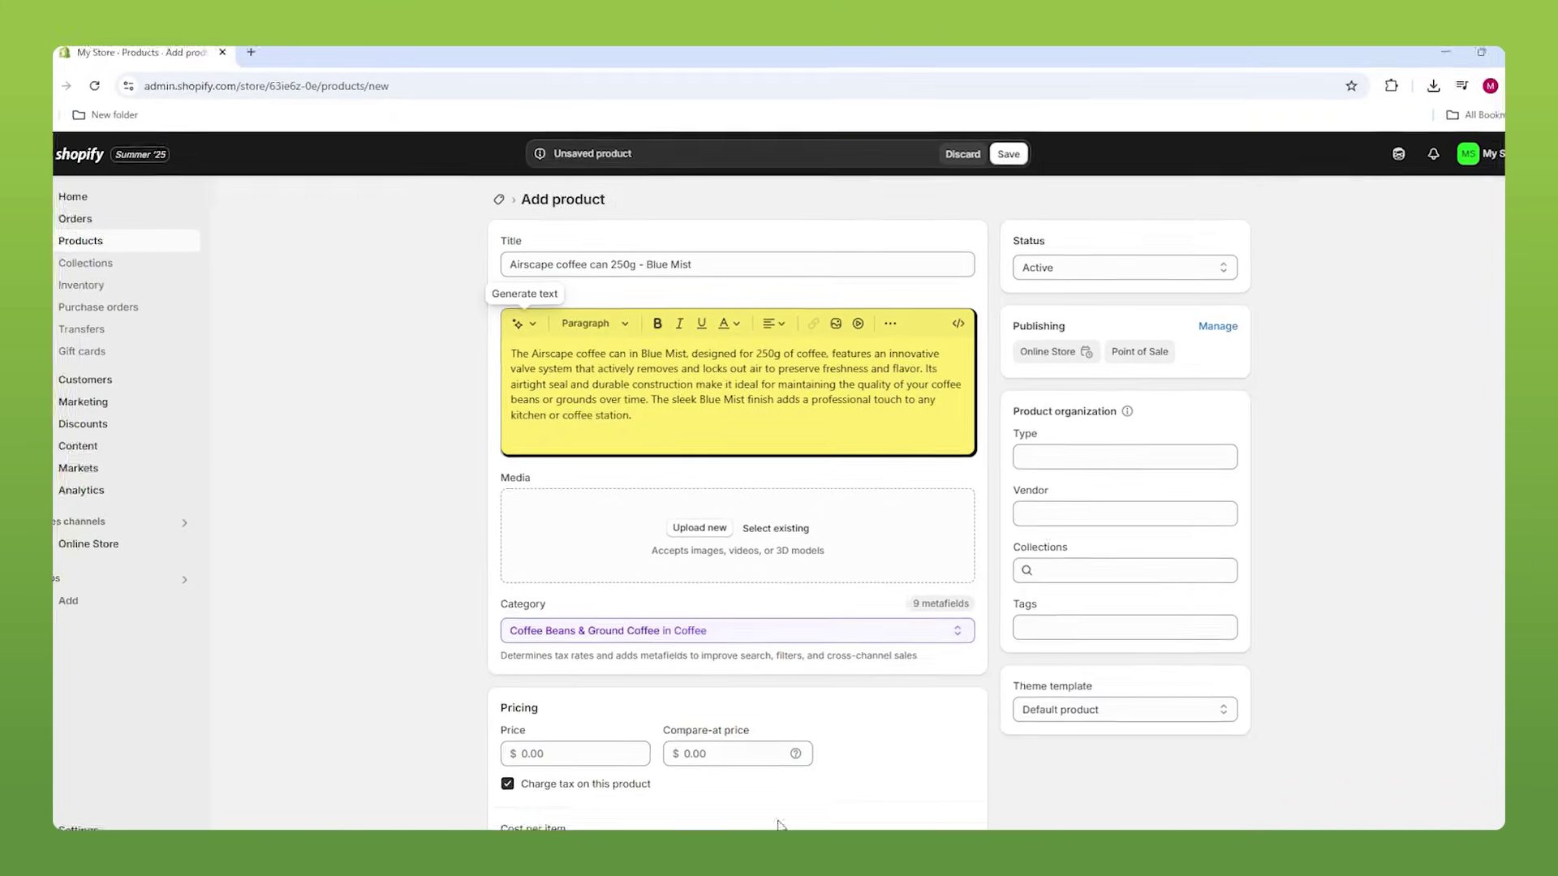
Add the image "Airscape coffee can 250g - Blue Mist.png" from the Store folder to the product's media.
mouse_move(847, 824)
left_click(829, 767)
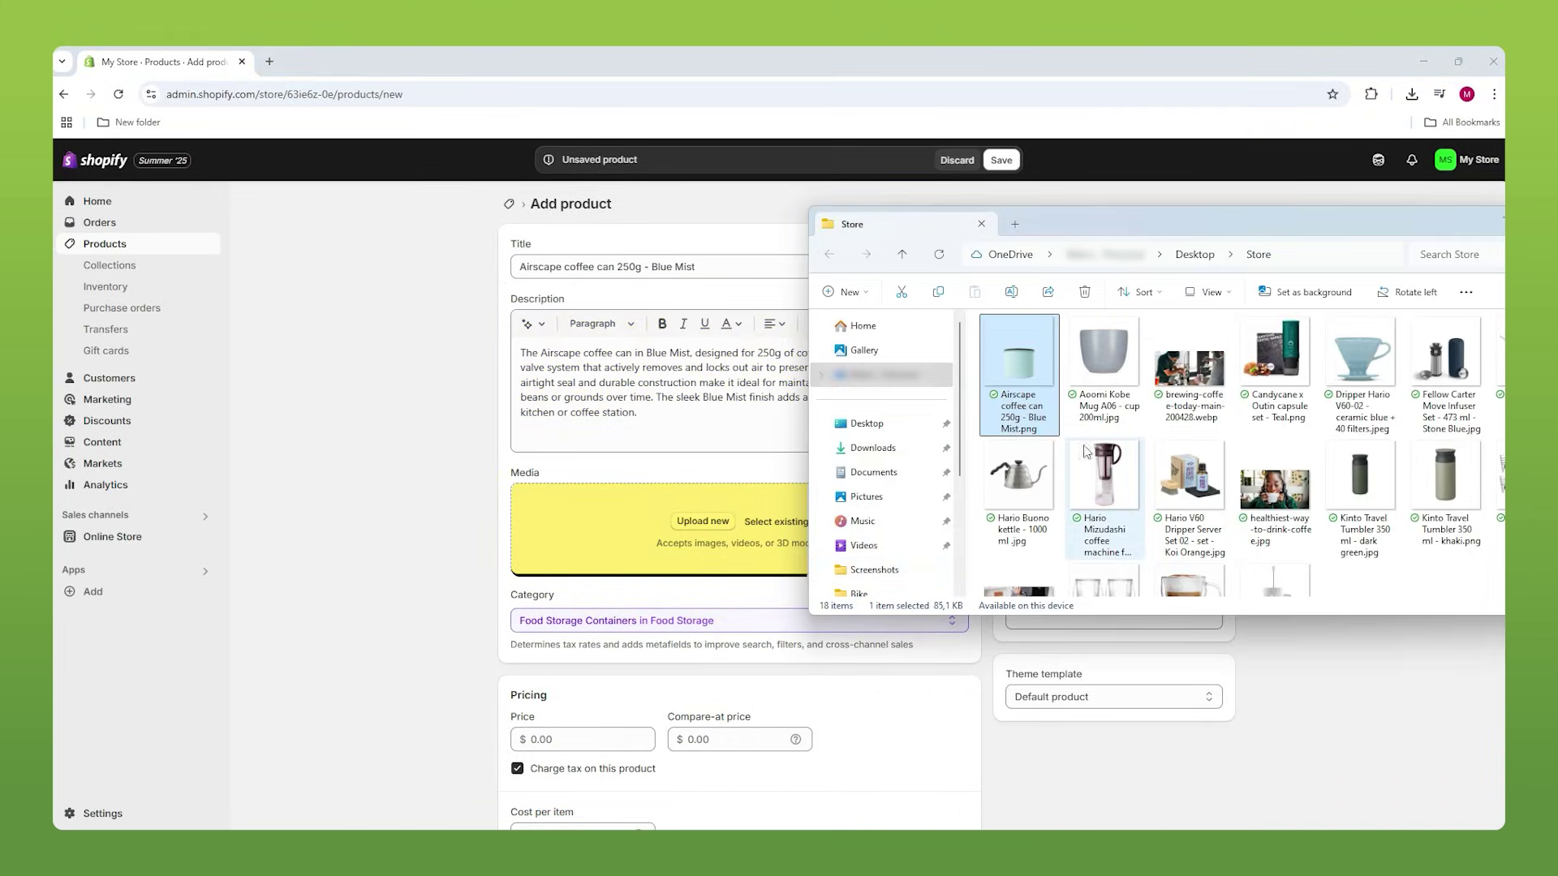
left_click_drag(1016, 350, 655, 547)
Set the product's price to $25.00 without entering a compare-at price.
scroll(641, 552, "down", 3)
left_click(595, 568)
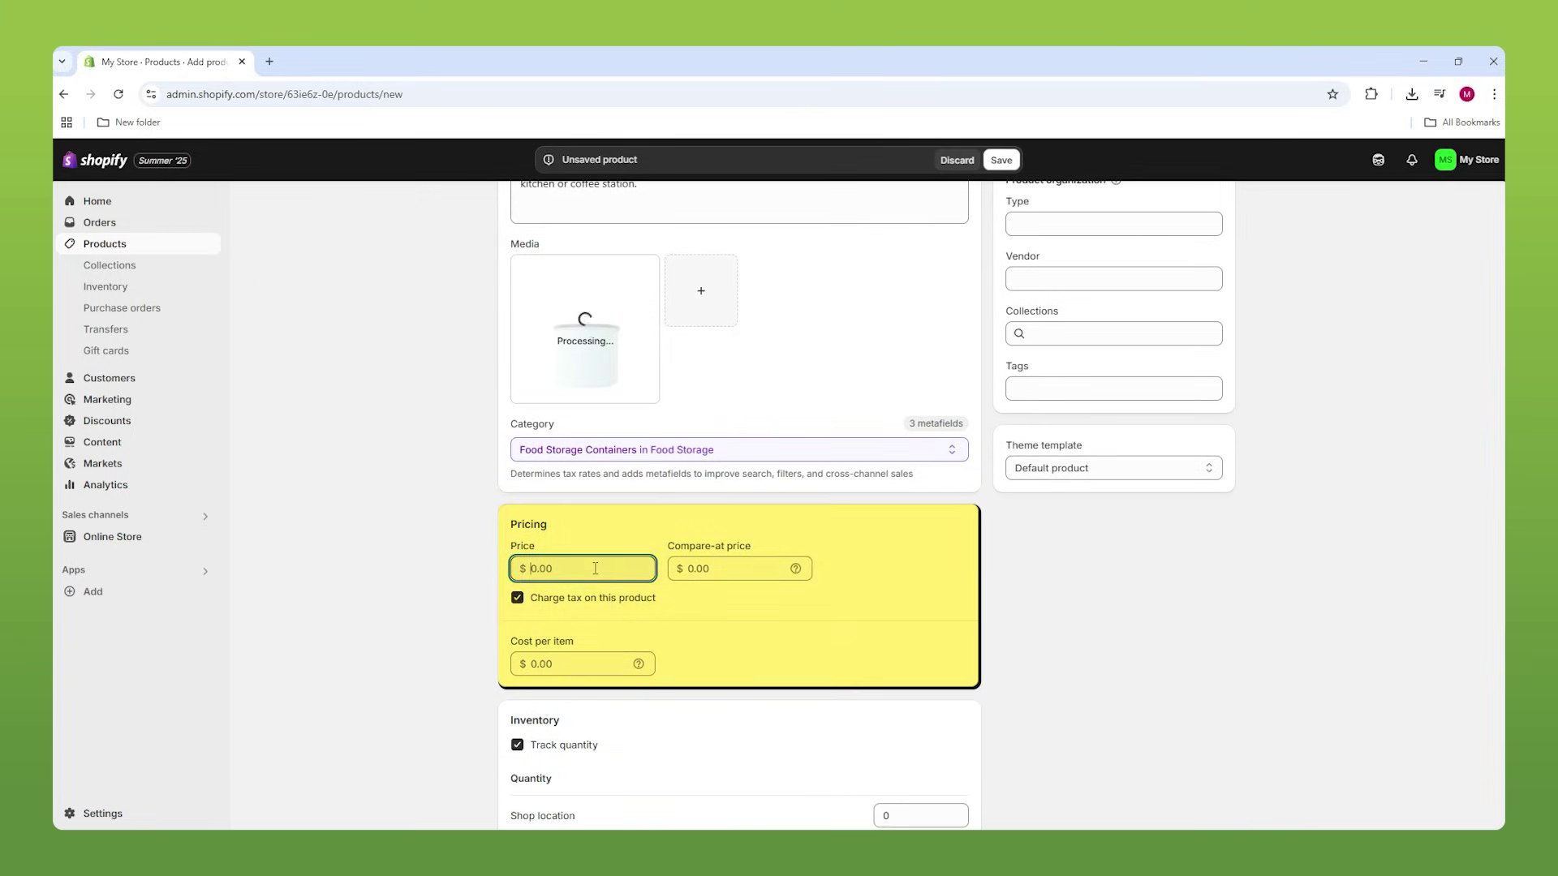
type("25")
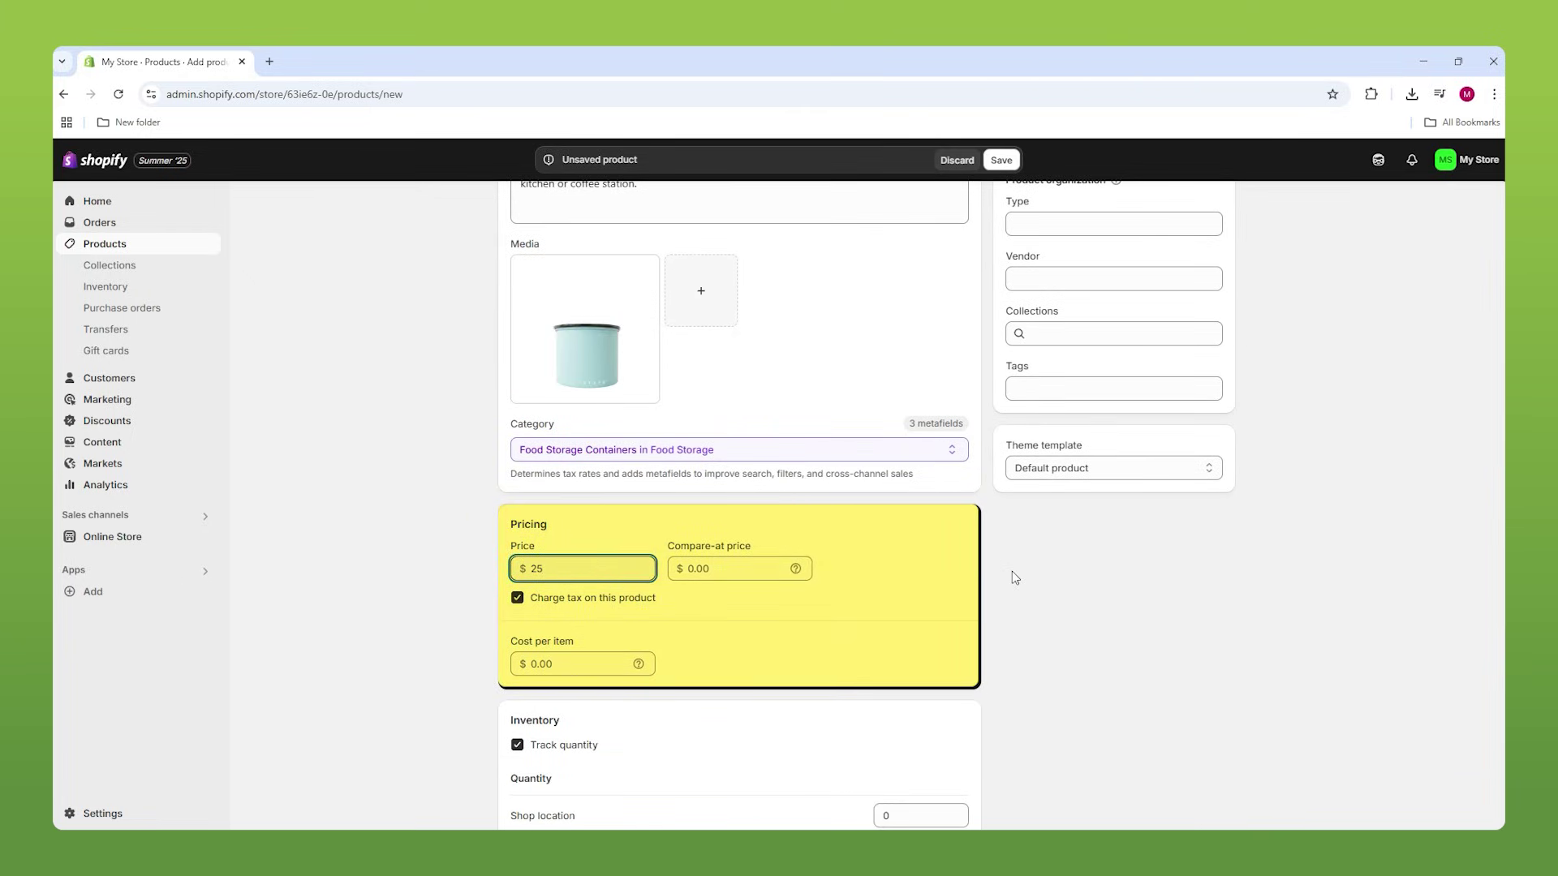
left_click(866, 552)
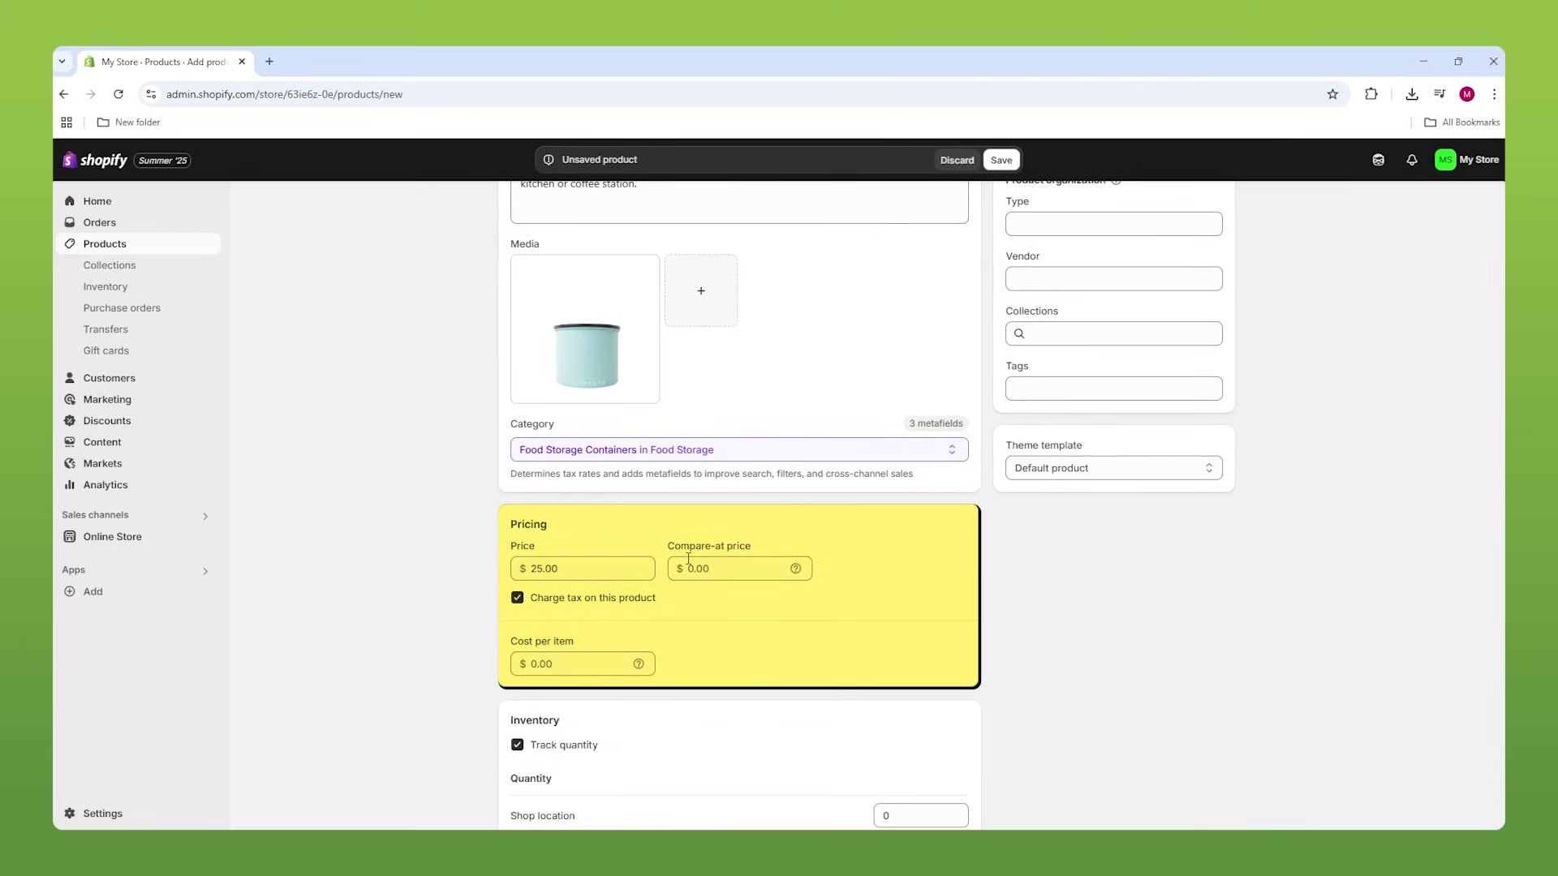
left_click(764, 569)
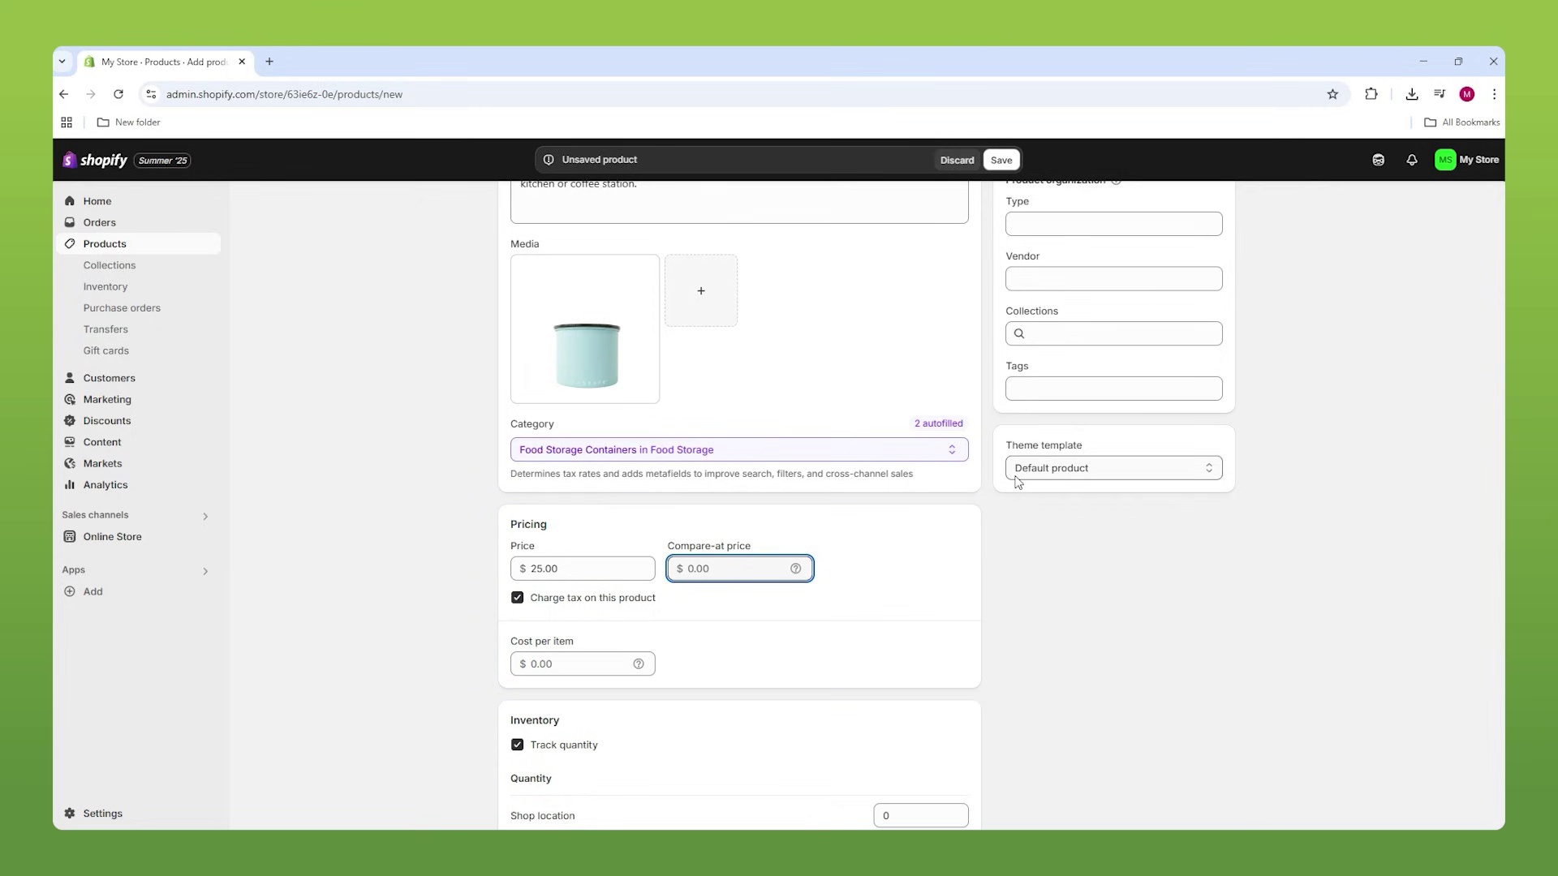
Set the shop location's stock quantity to 100 and leave selling when out of stock disabled.
scroll(1015, 480, "down", 3)
left_click(901, 587)
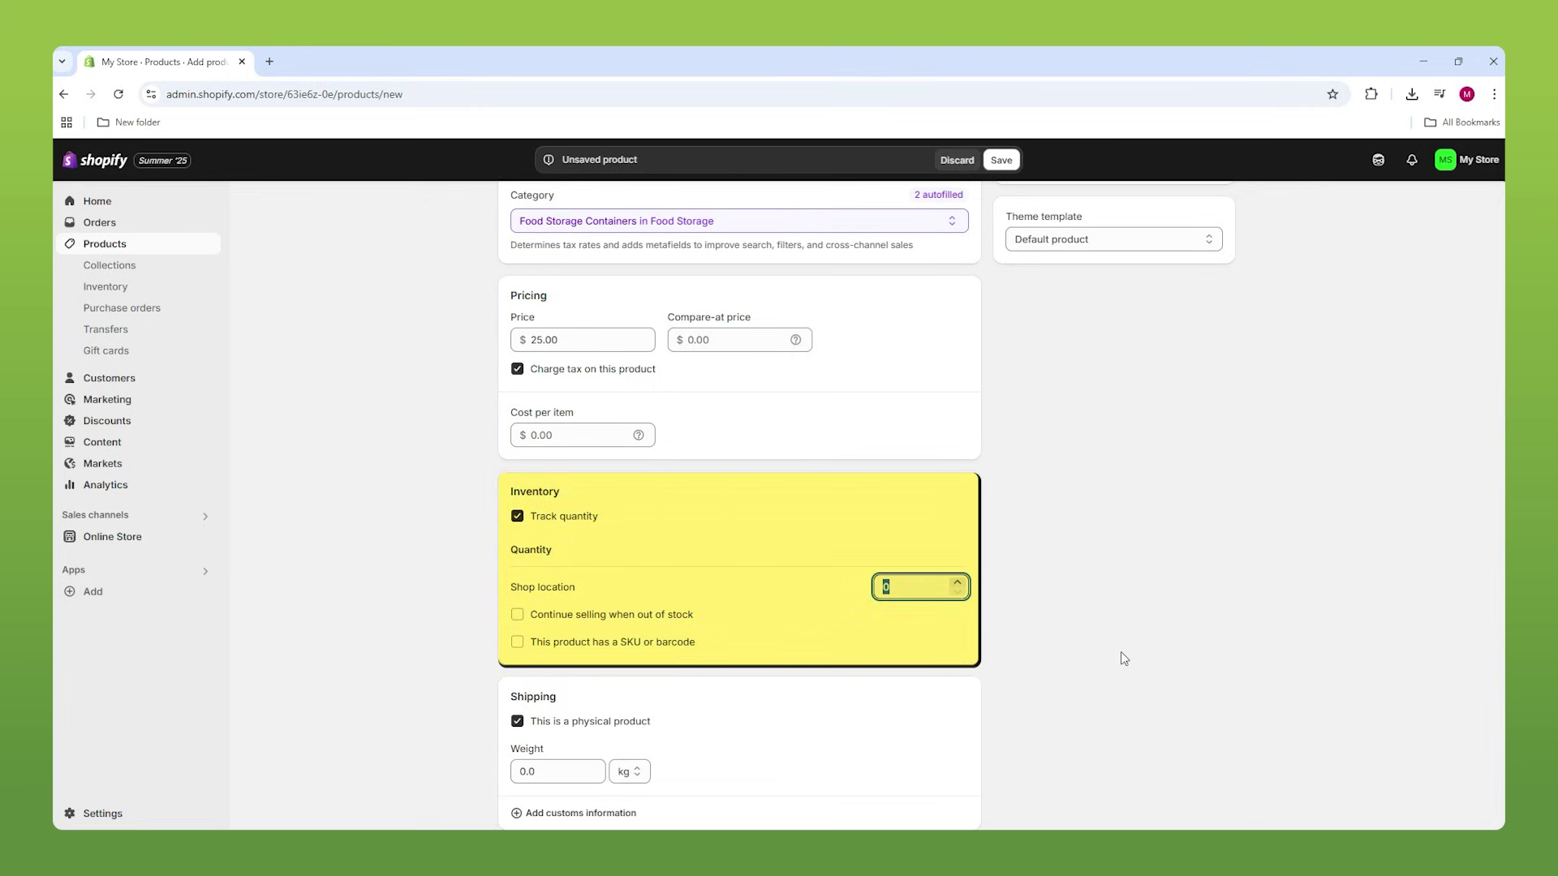
type("100")
left_click(544, 618)
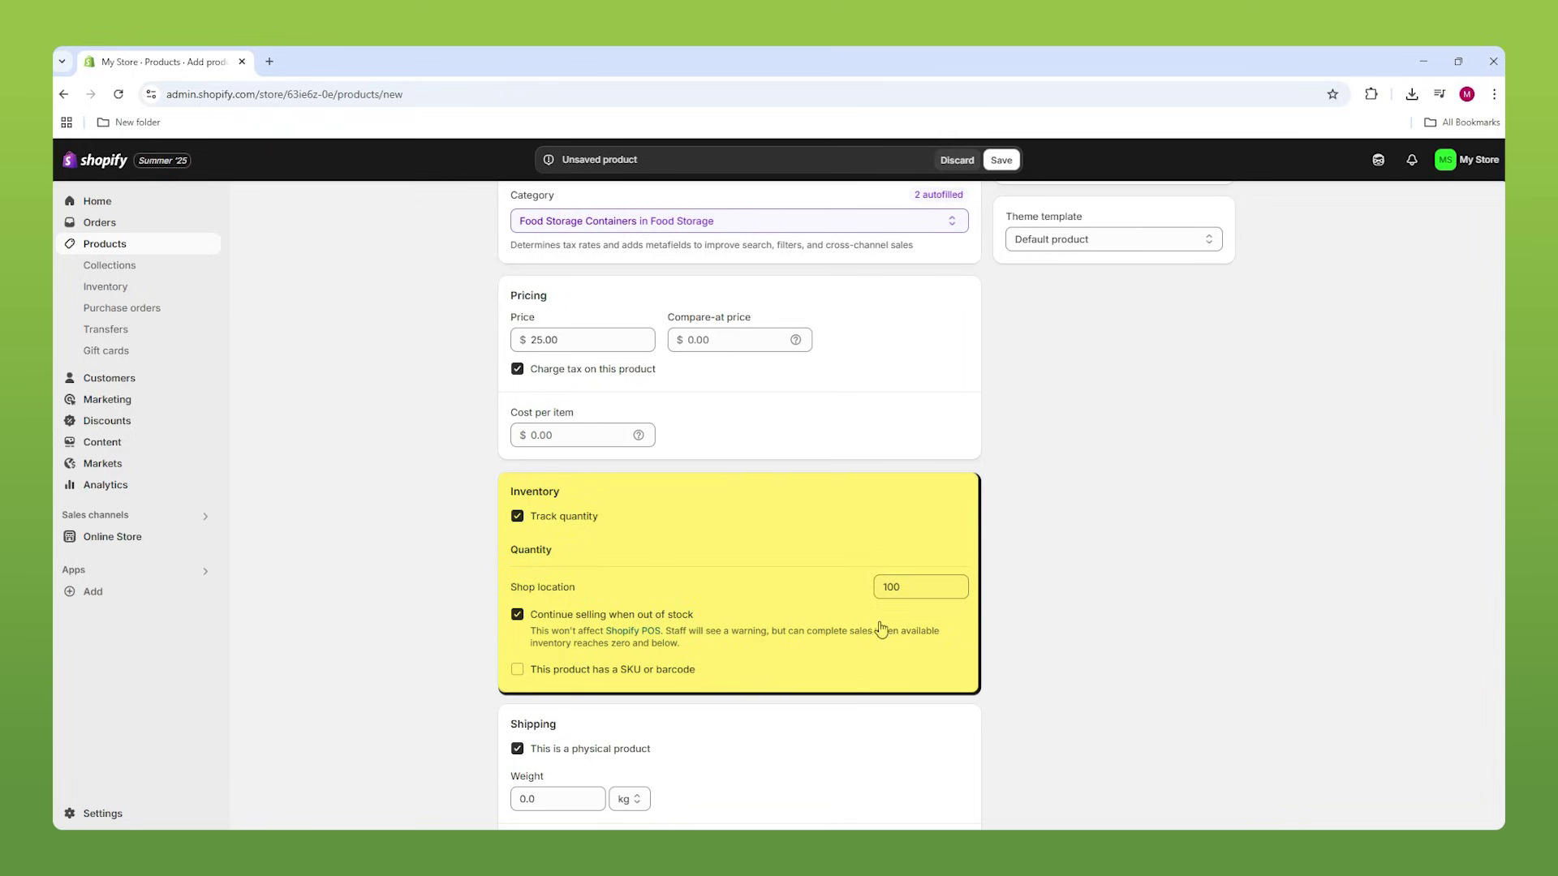
left_click(517, 617)
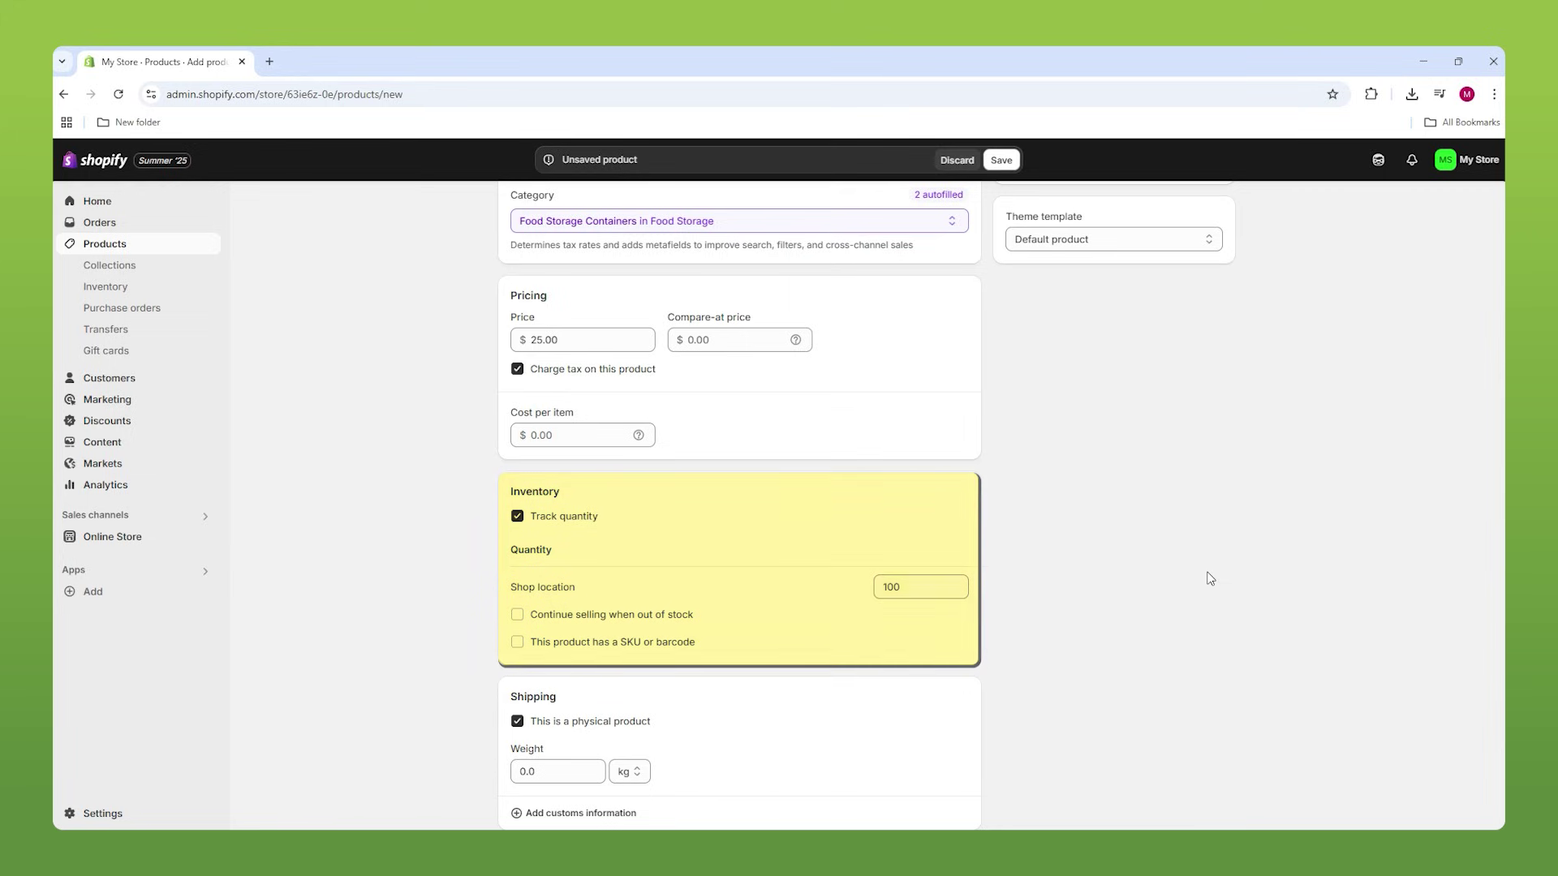
Add the recommended Color and Shape options to the product's variants.
scroll(1015, 556, "down", 6)
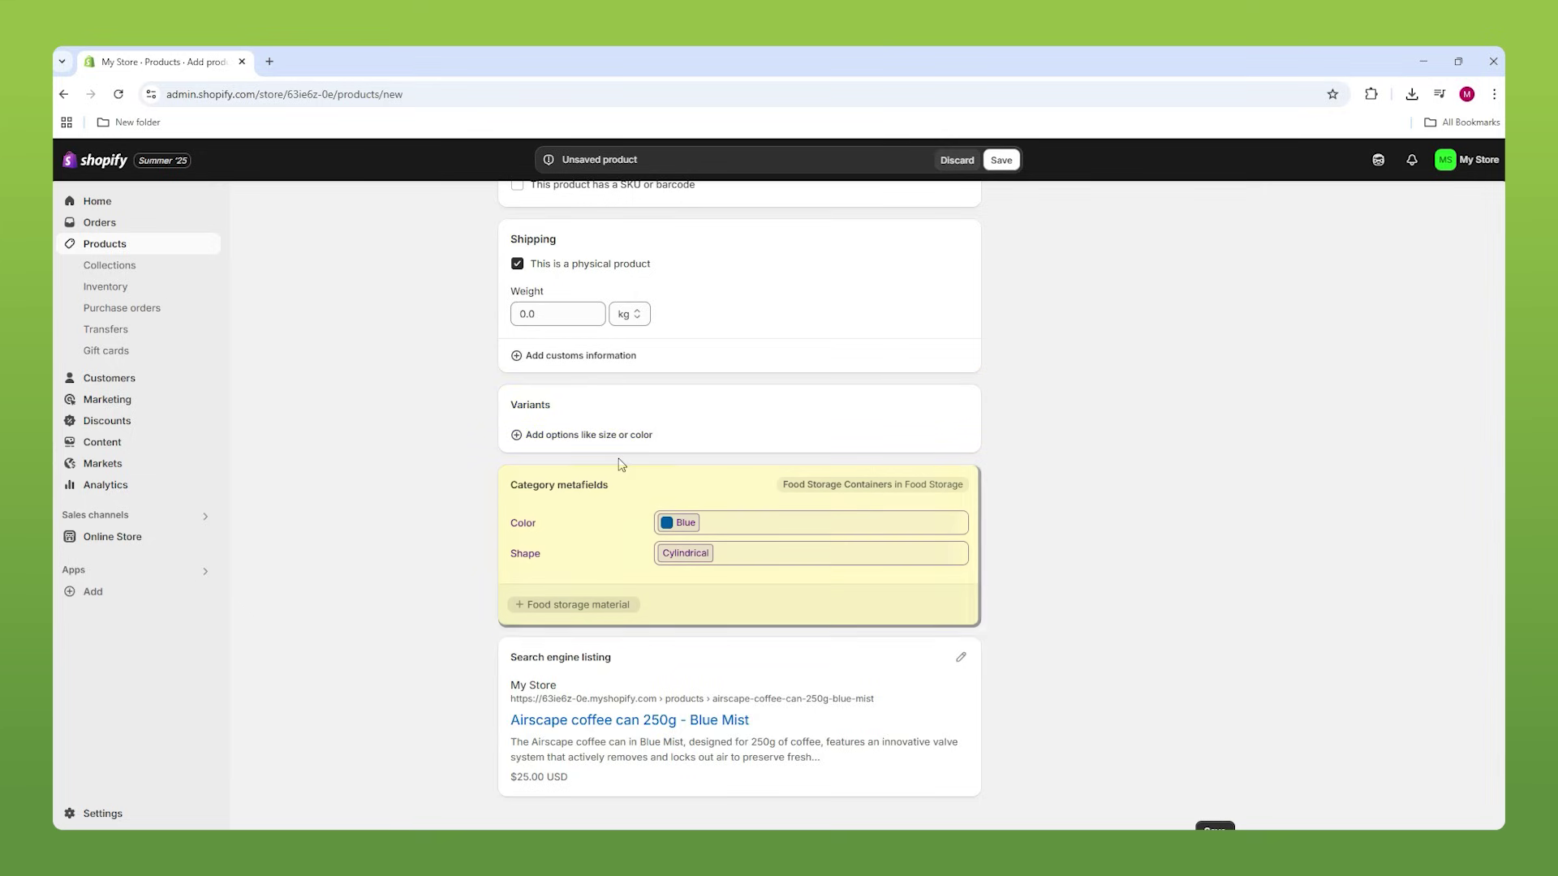
scroll(616, 459, "up", 3)
scroll(663, 490, "up", 7)
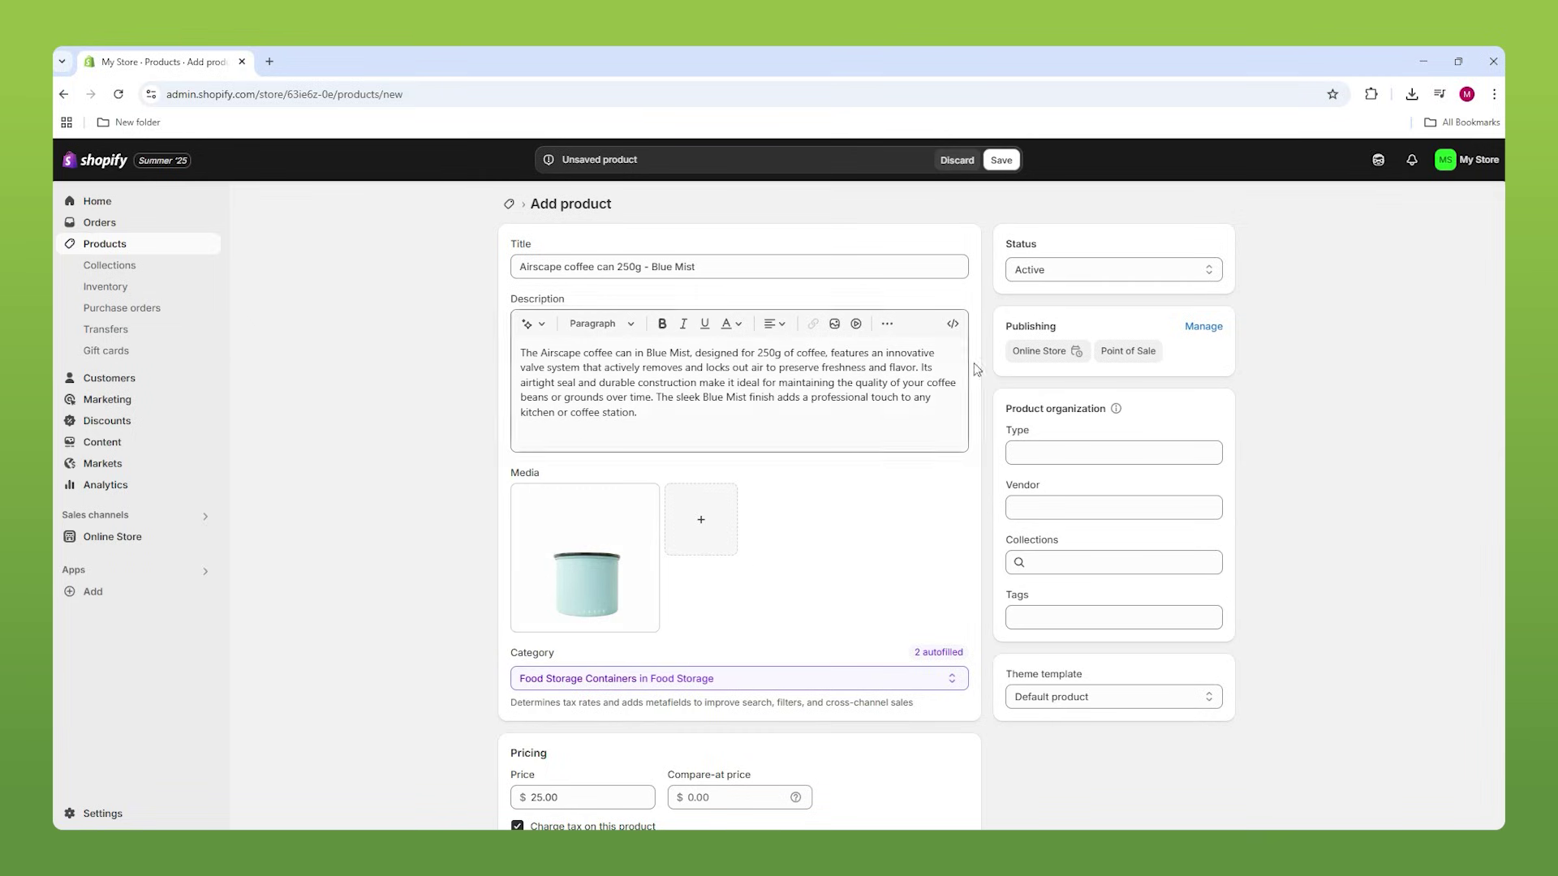
scroll(730, 390, "down", 10)
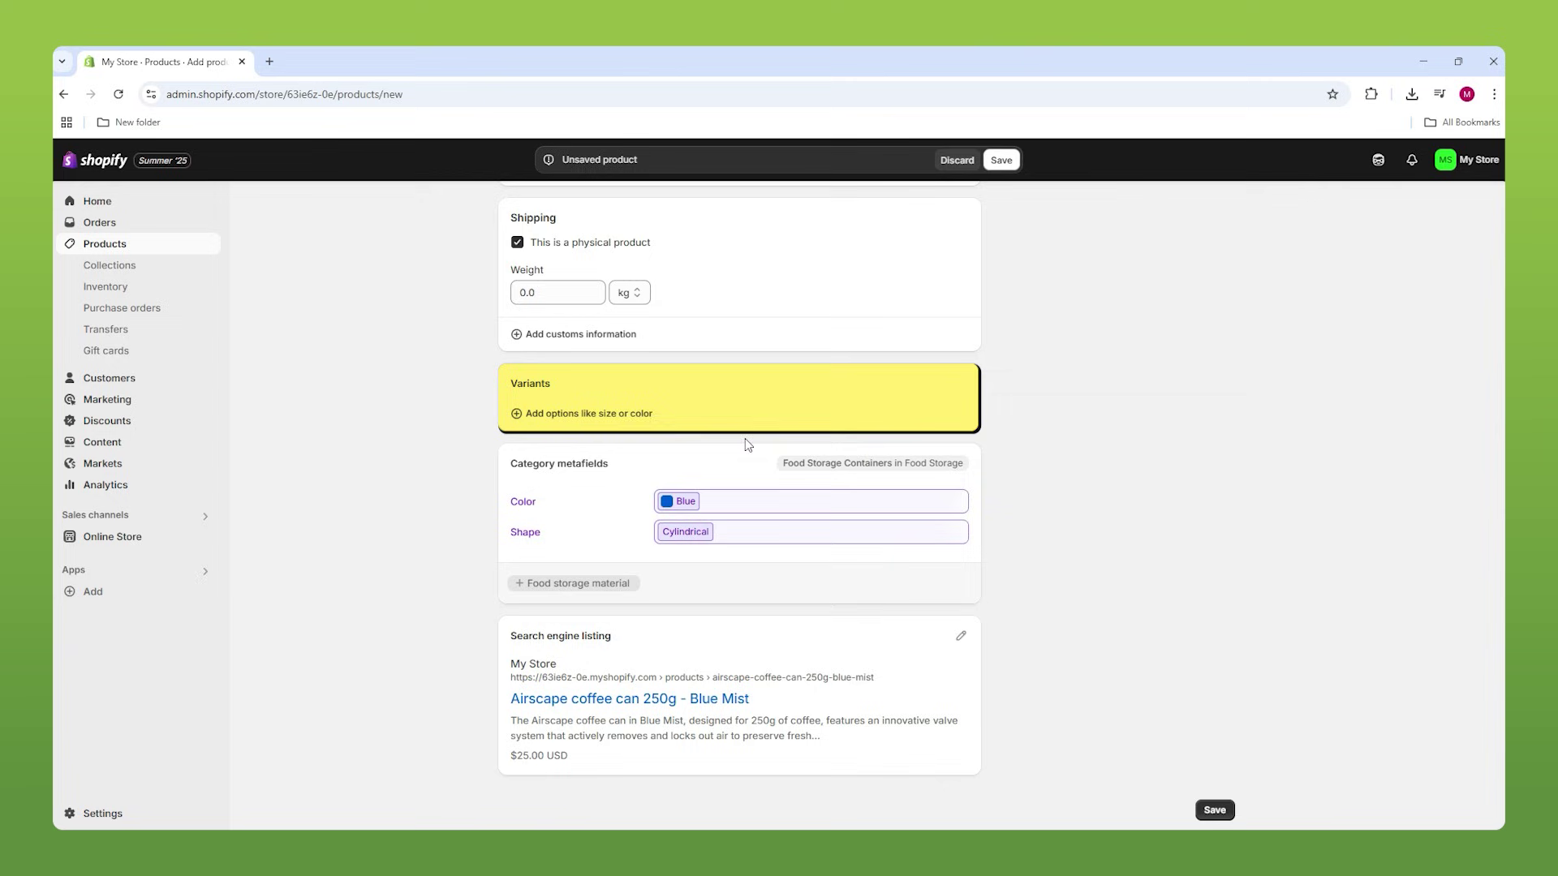
left_click(621, 413)
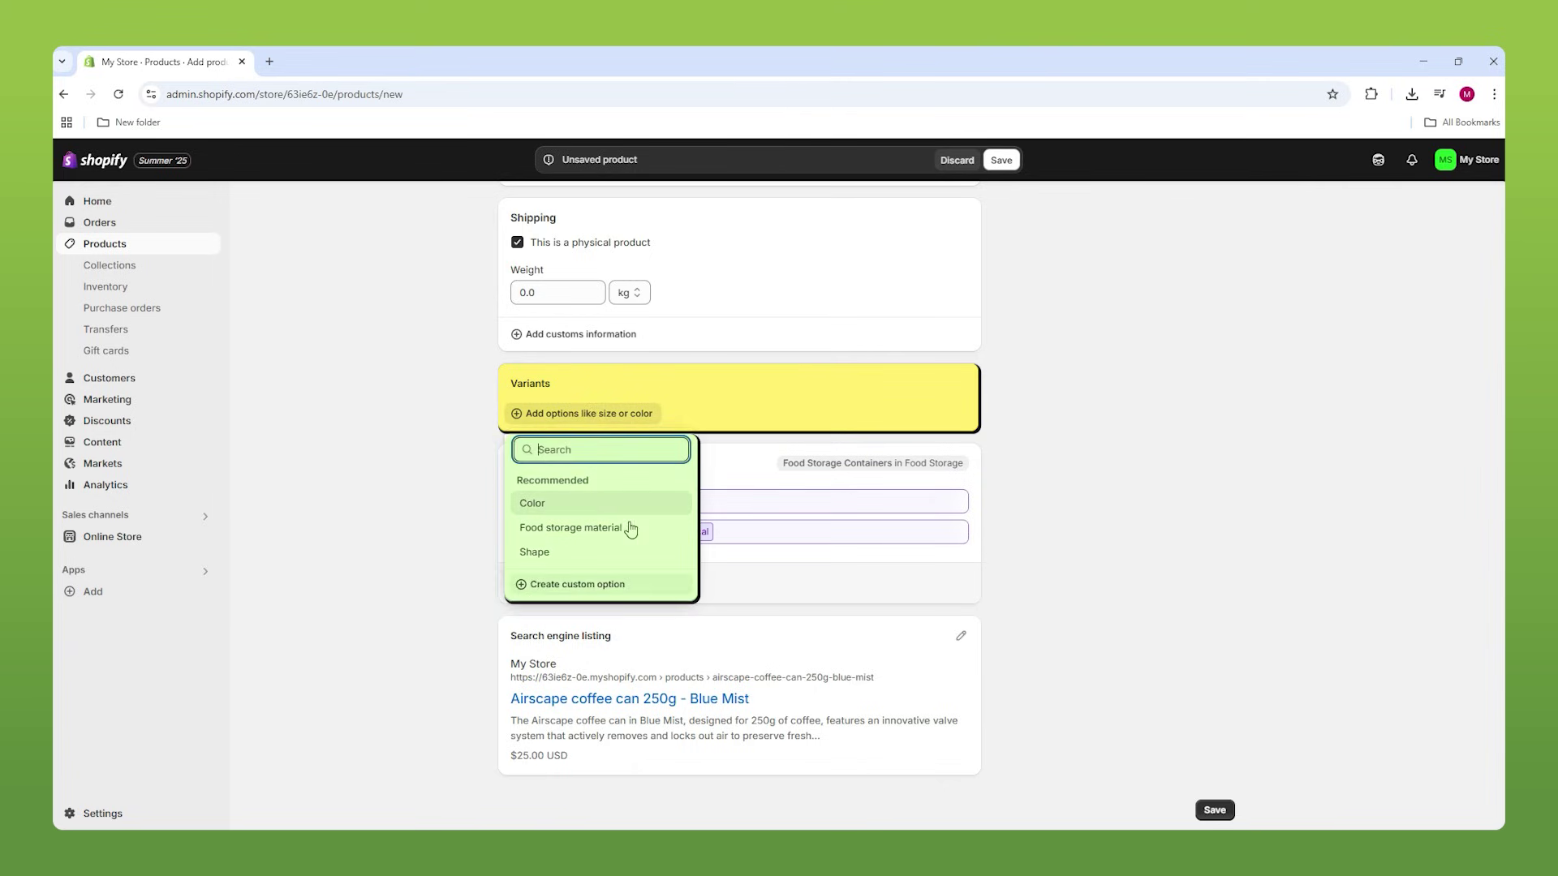
left_click(546, 504)
left_click(559, 488)
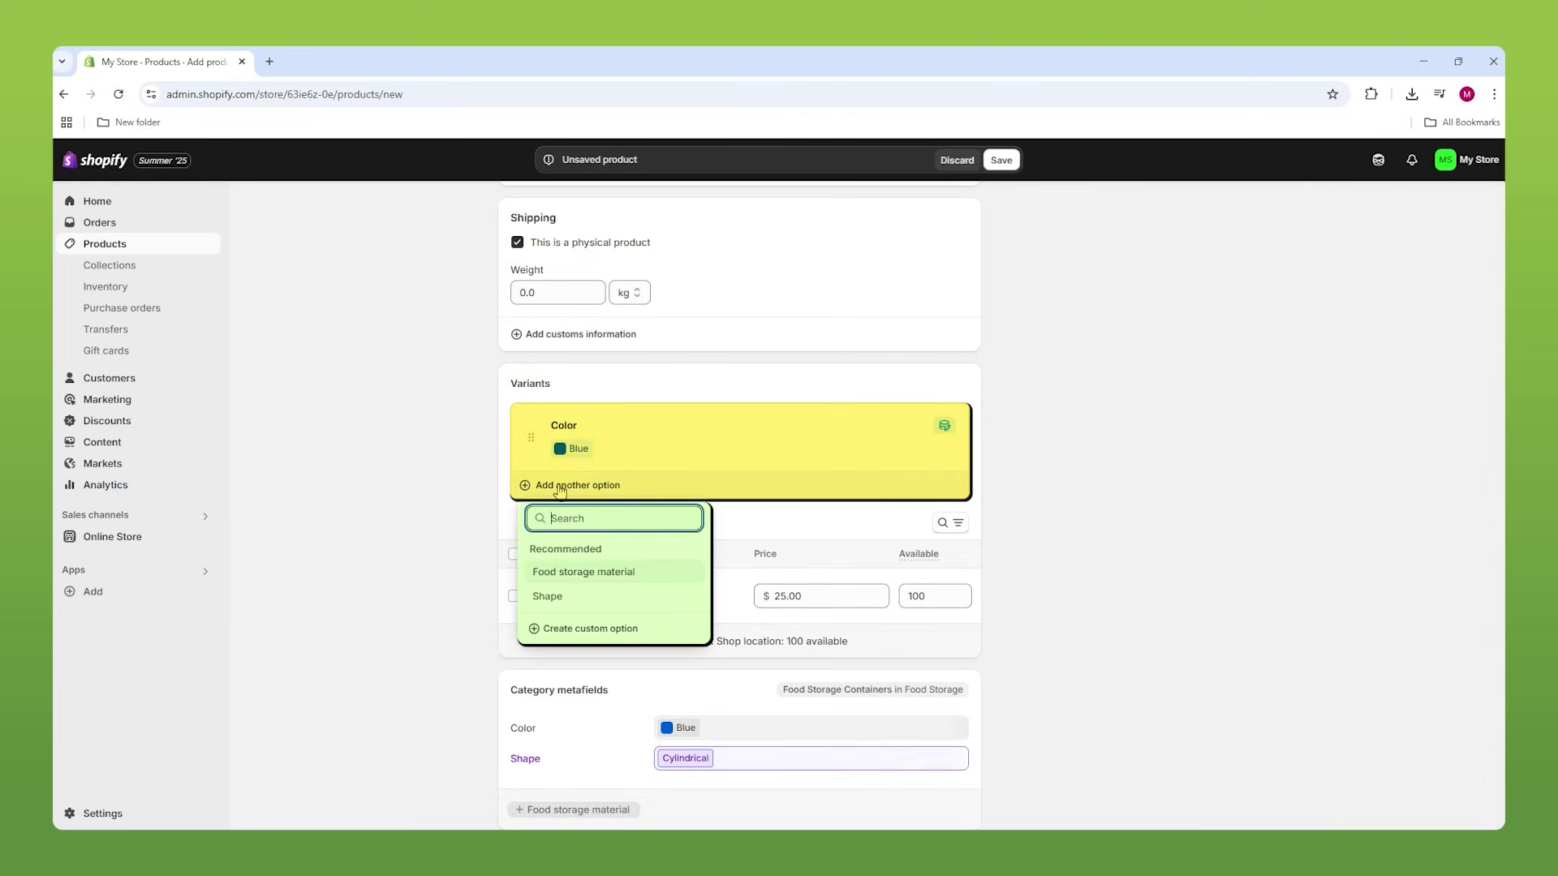
left_click(598, 600)
scroll(601, 549, "down", 1)
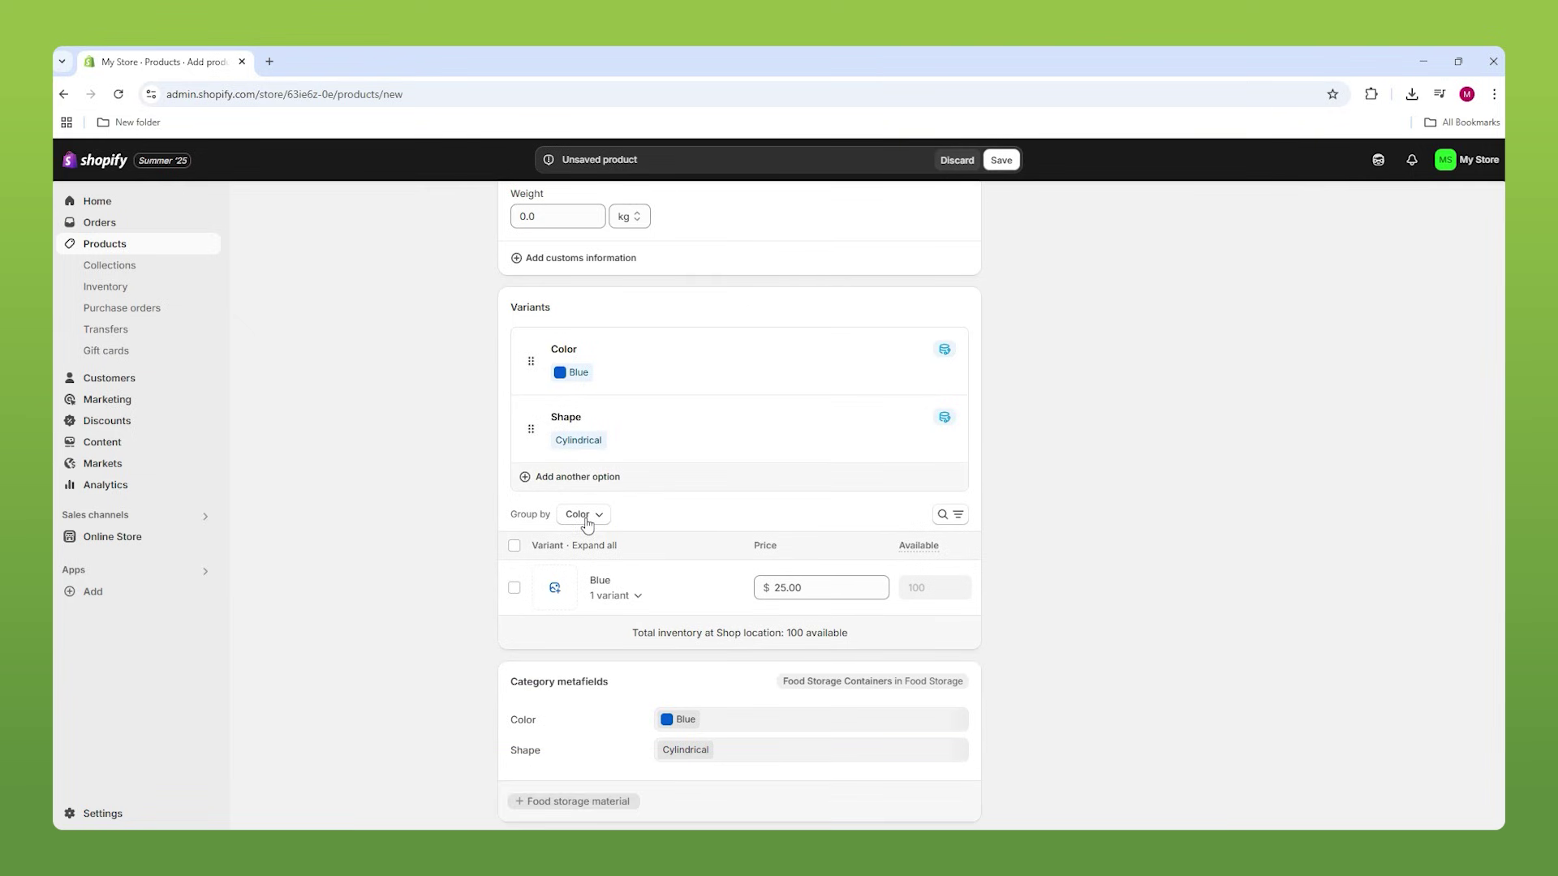
left_click(578, 485)
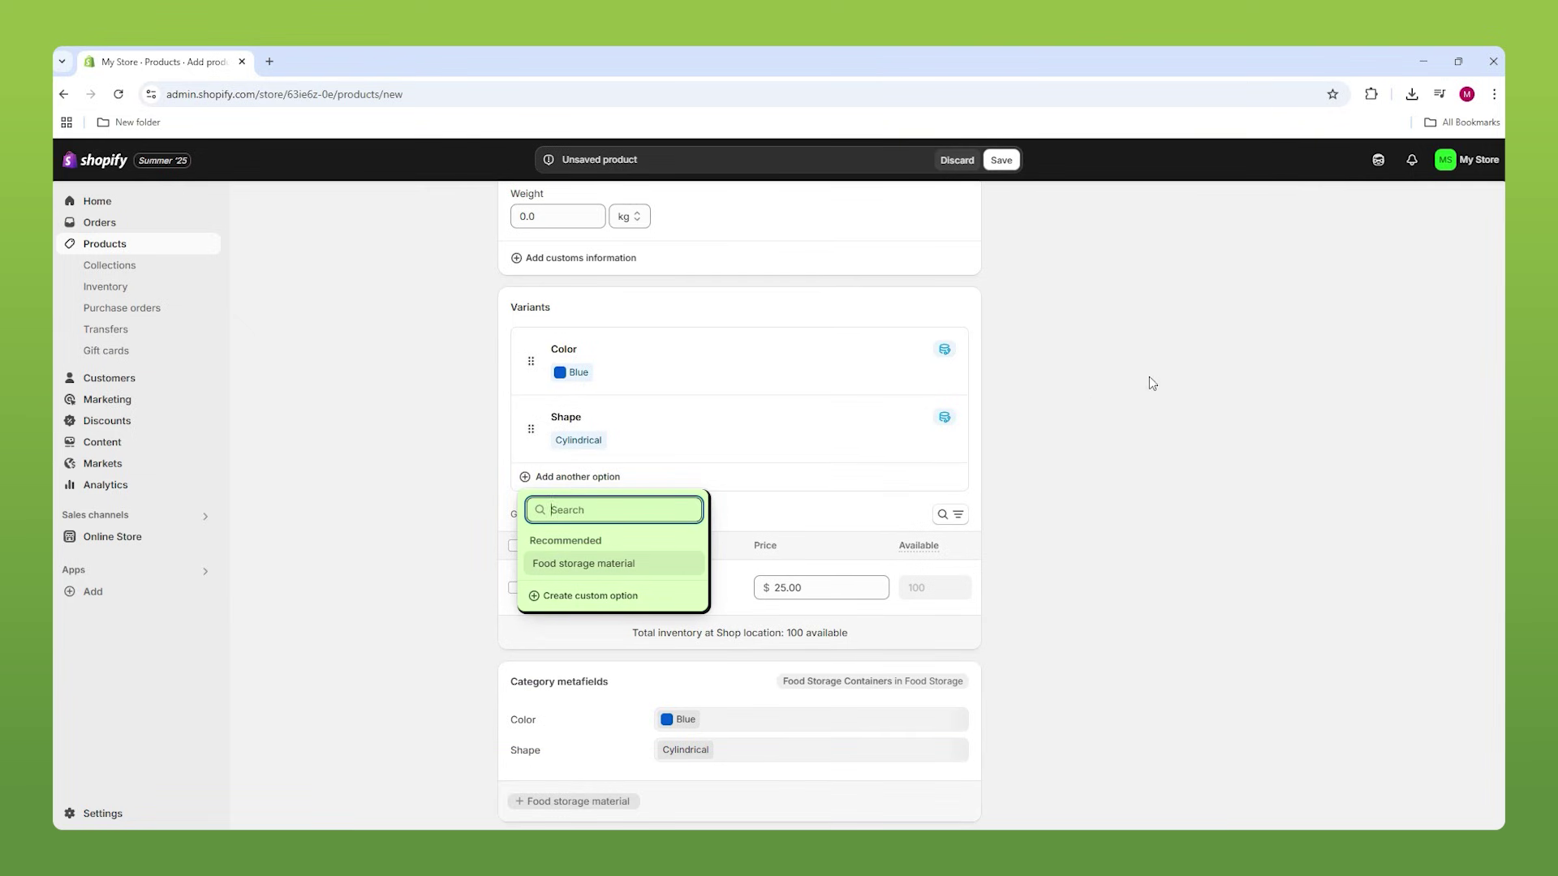
left_click(1152, 383)
left_click(559, 485)
scroll(737, 424, "up", 6)
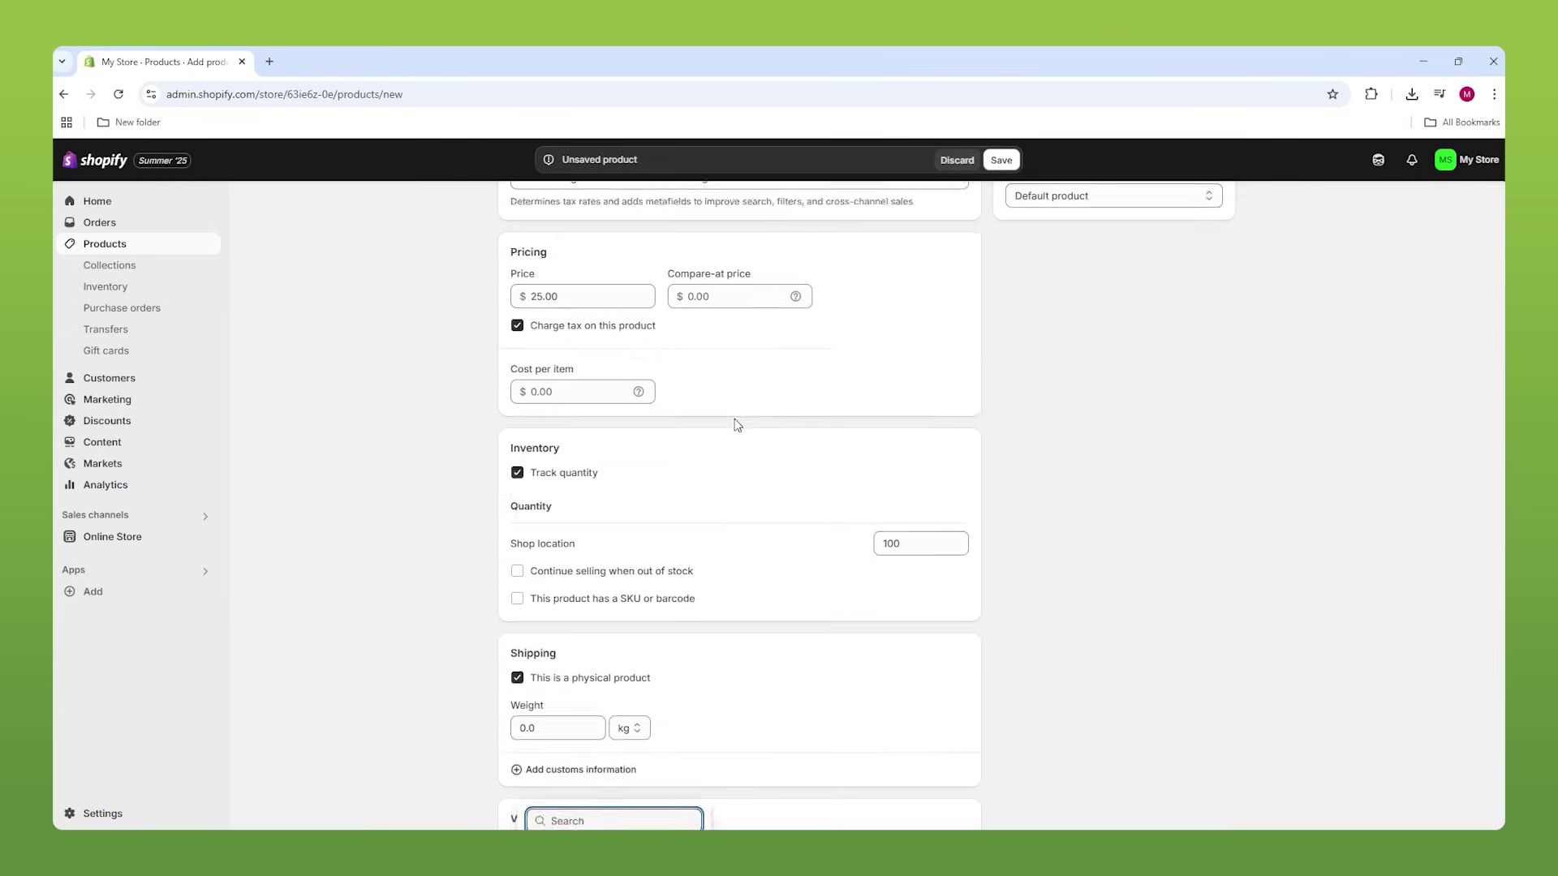
scroll(737, 424, "up", 6)
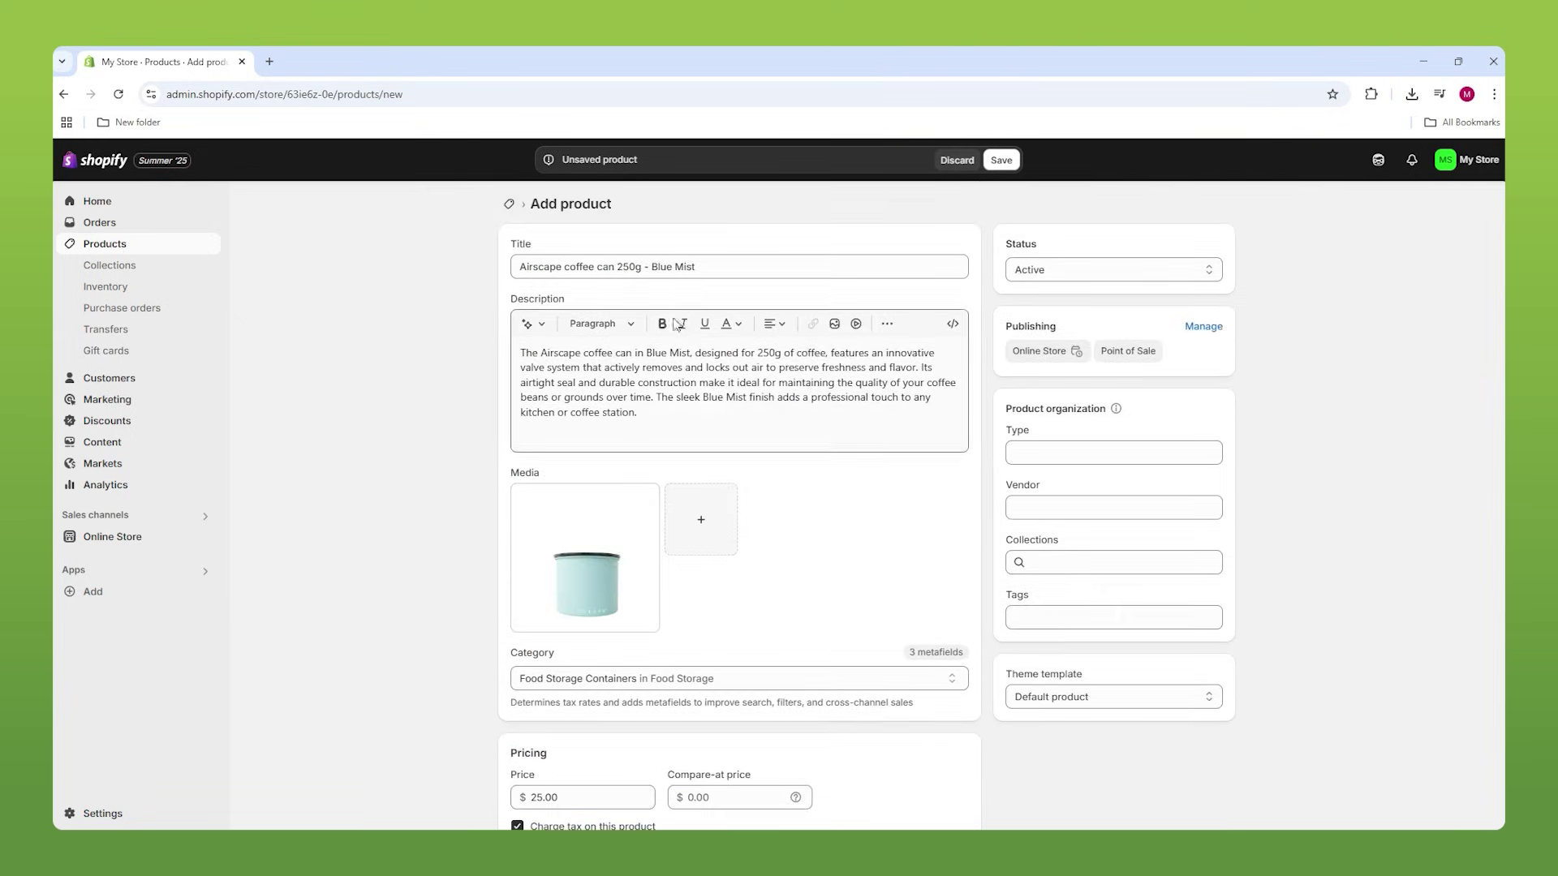
double_click(639, 268)
scroll(601, 357, "down", 13)
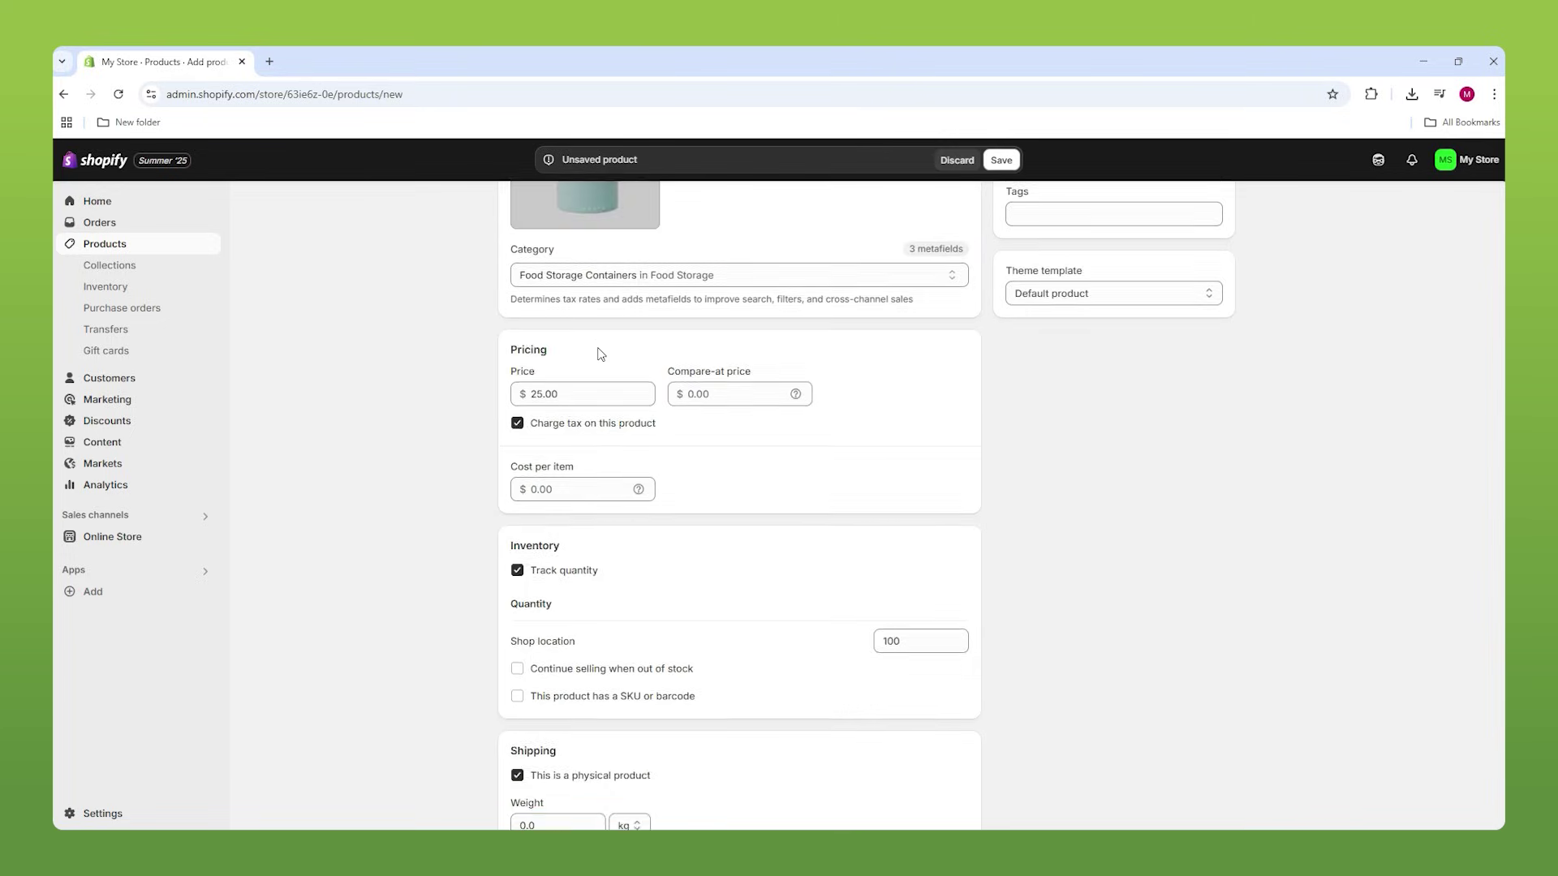
Create a custom variant option named Capacity with the value 250g.
left_click(560, 573)
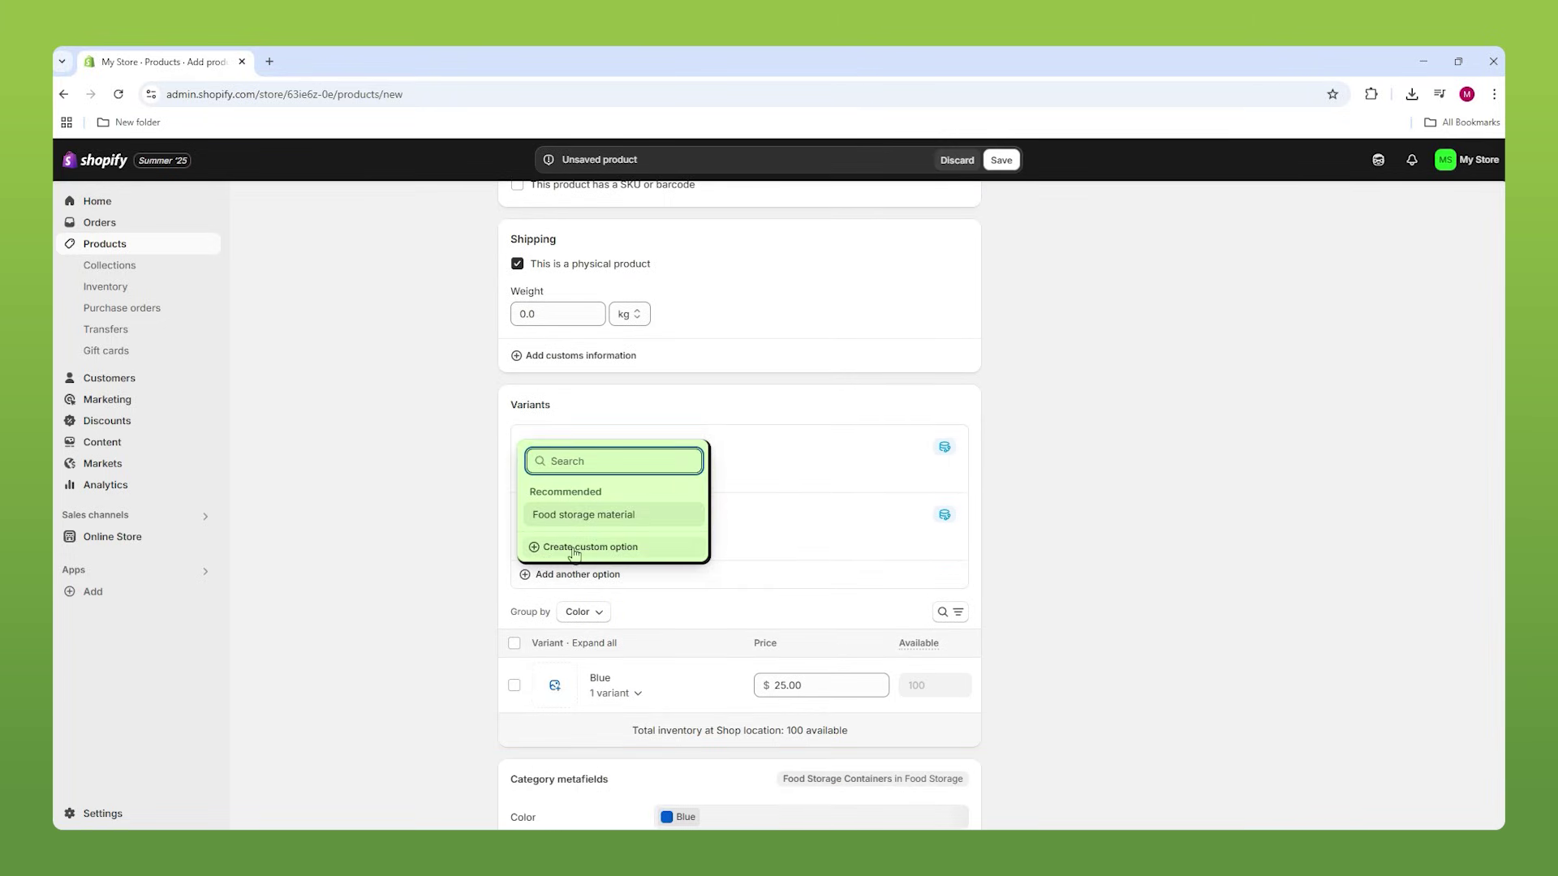
left_click(578, 546)
type("Capacity")
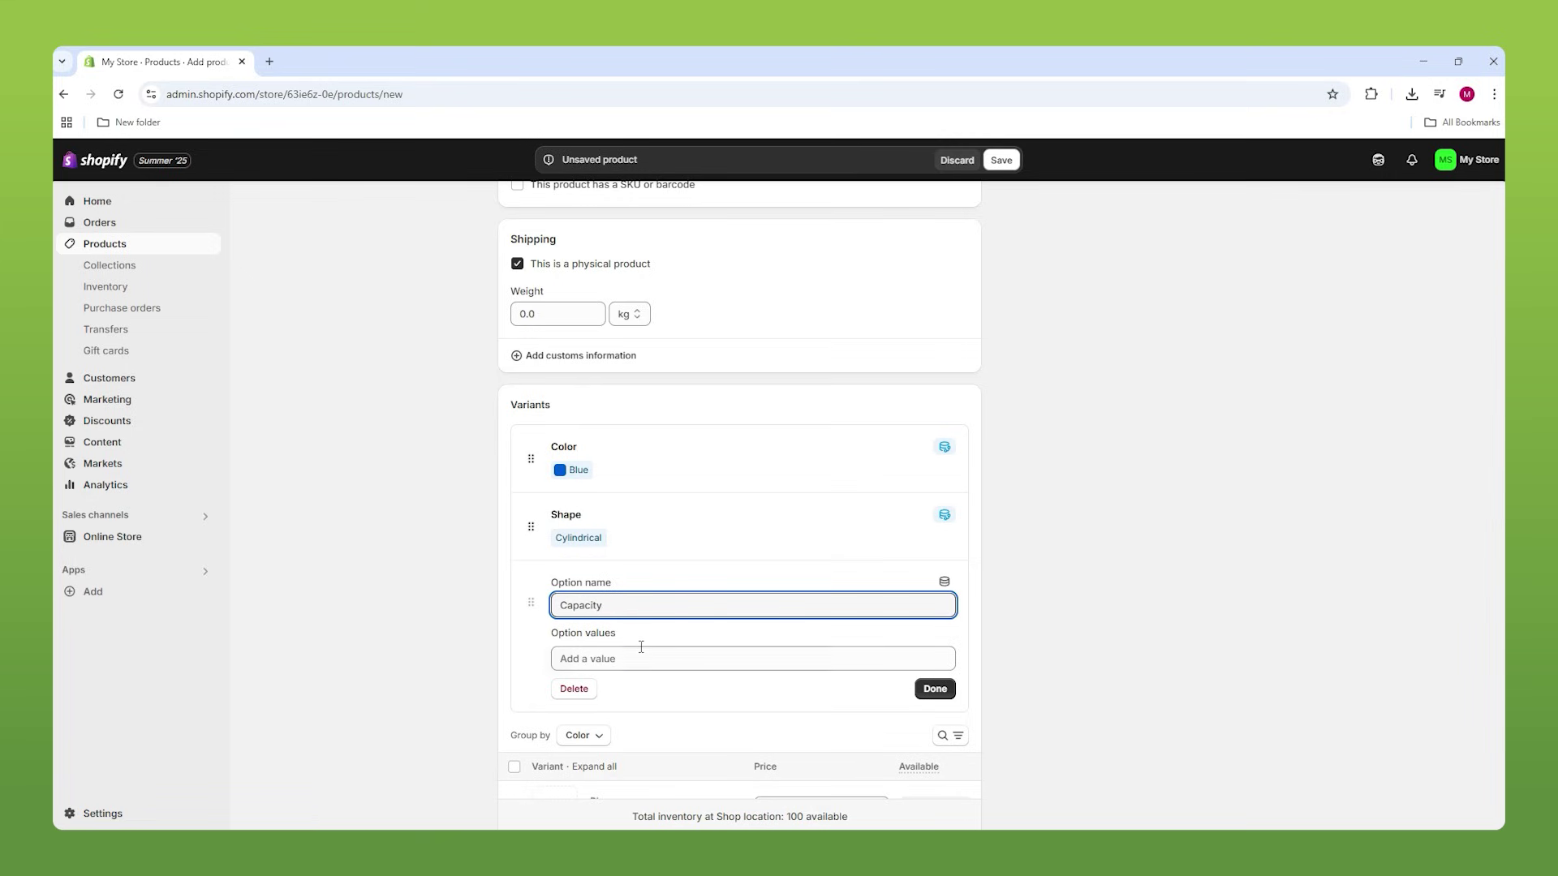
left_click(641, 649)
type("250g")
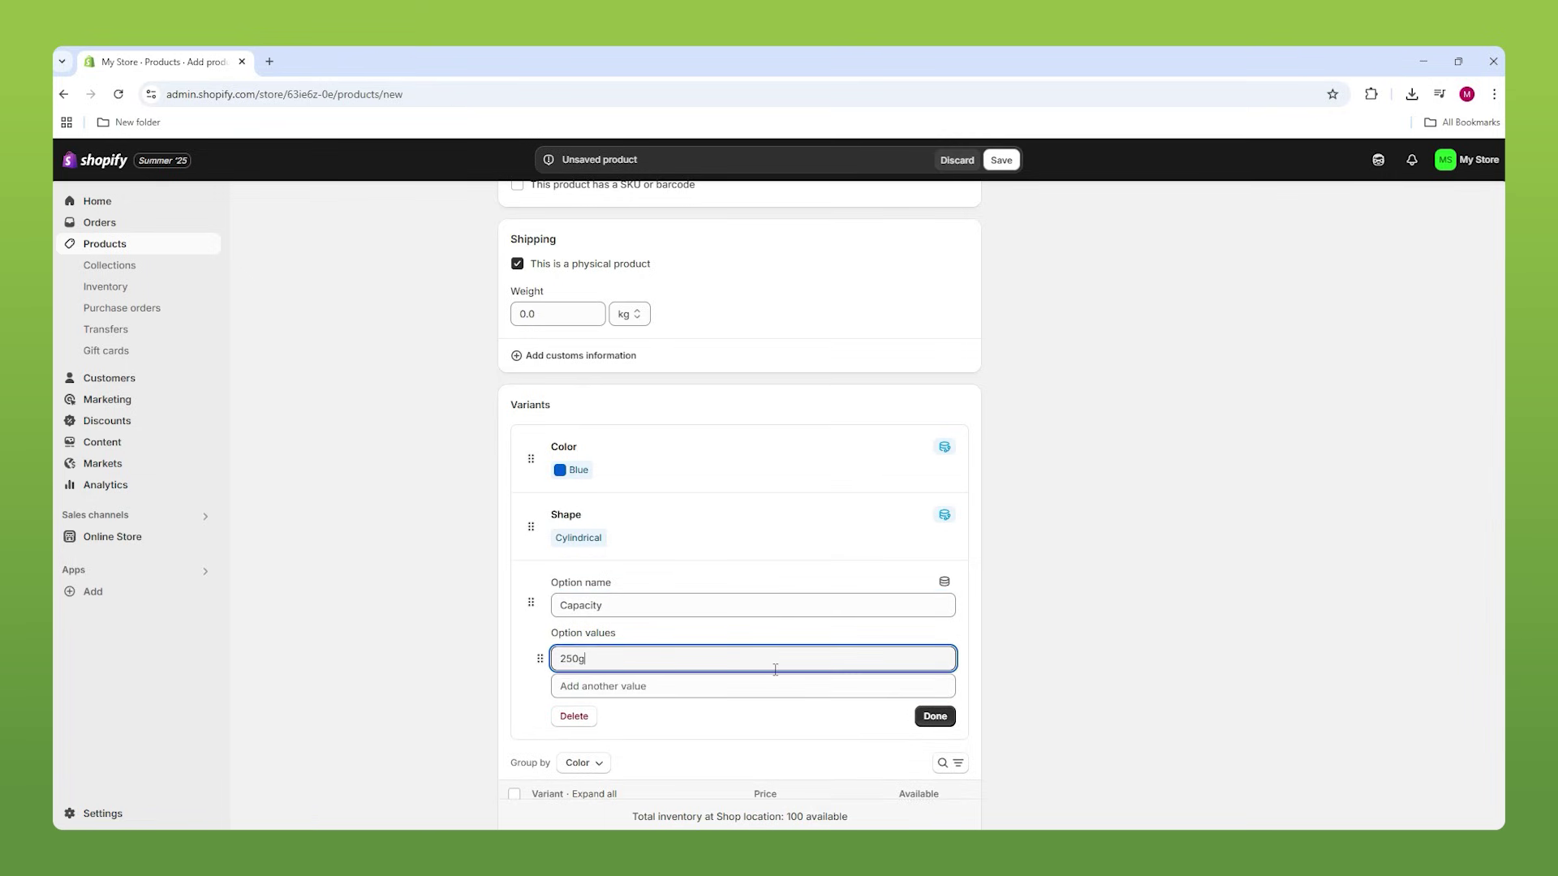
left_click(933, 716)
scroll(1149, 668, "down", 2)
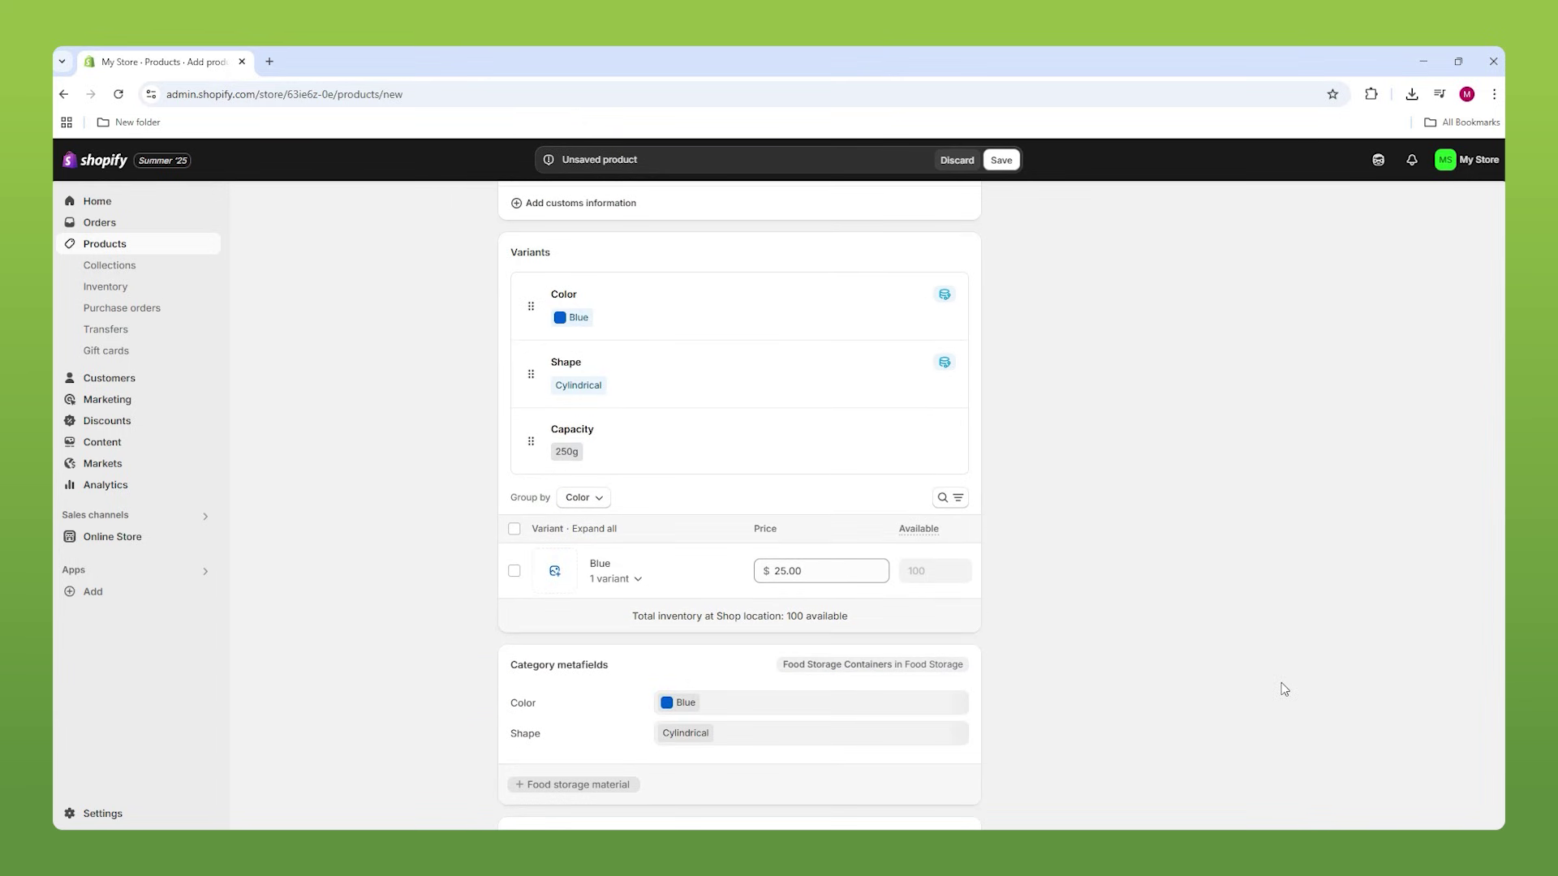
scroll(1281, 682, "up", 15)
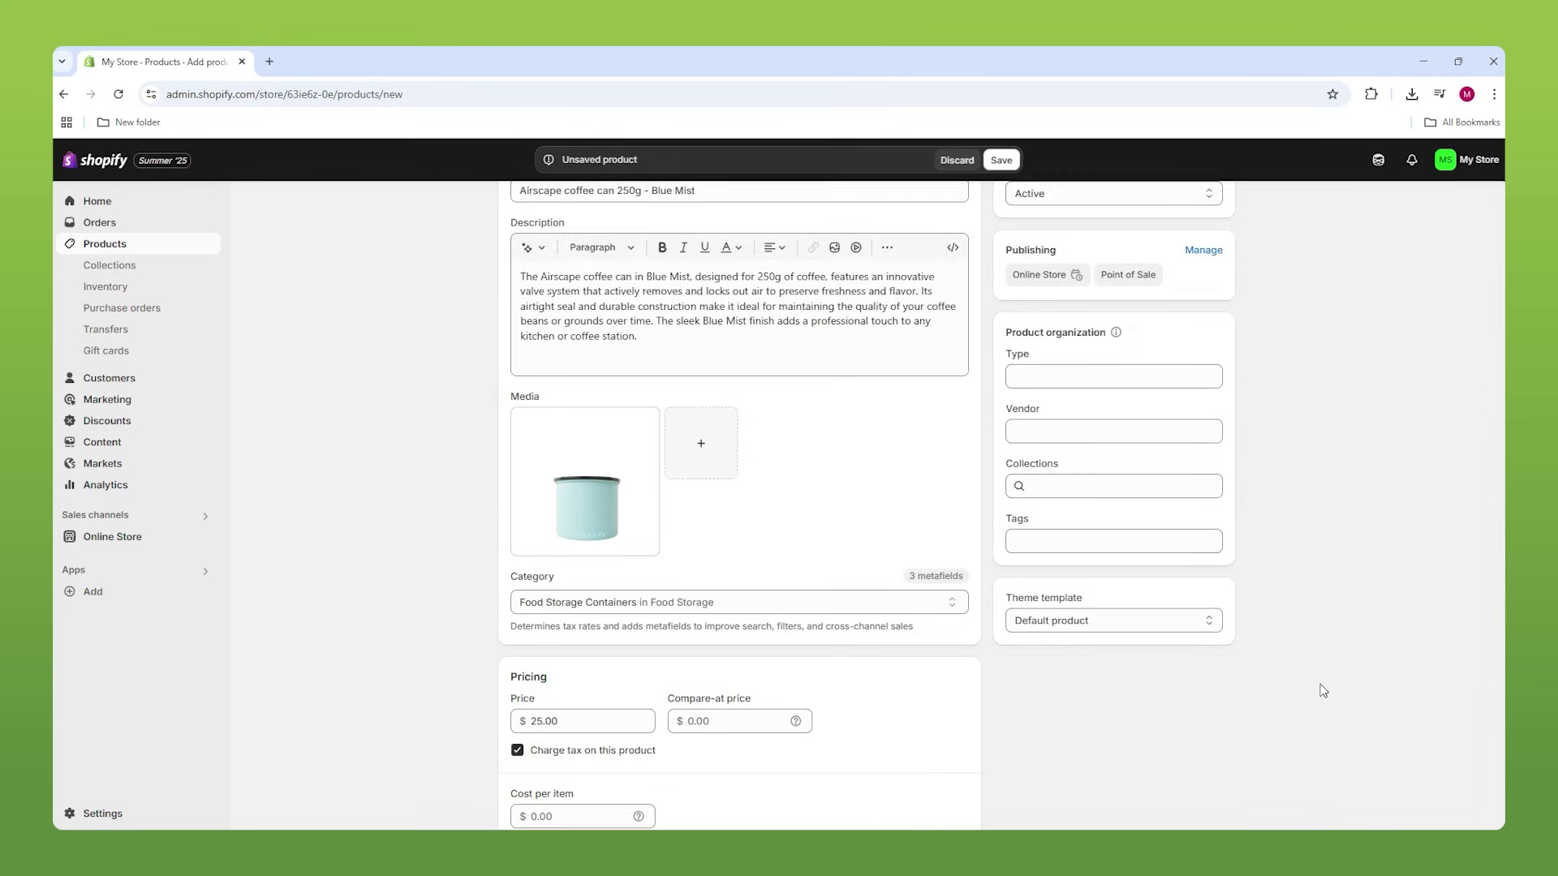
scroll(1321, 686, "up", 2)
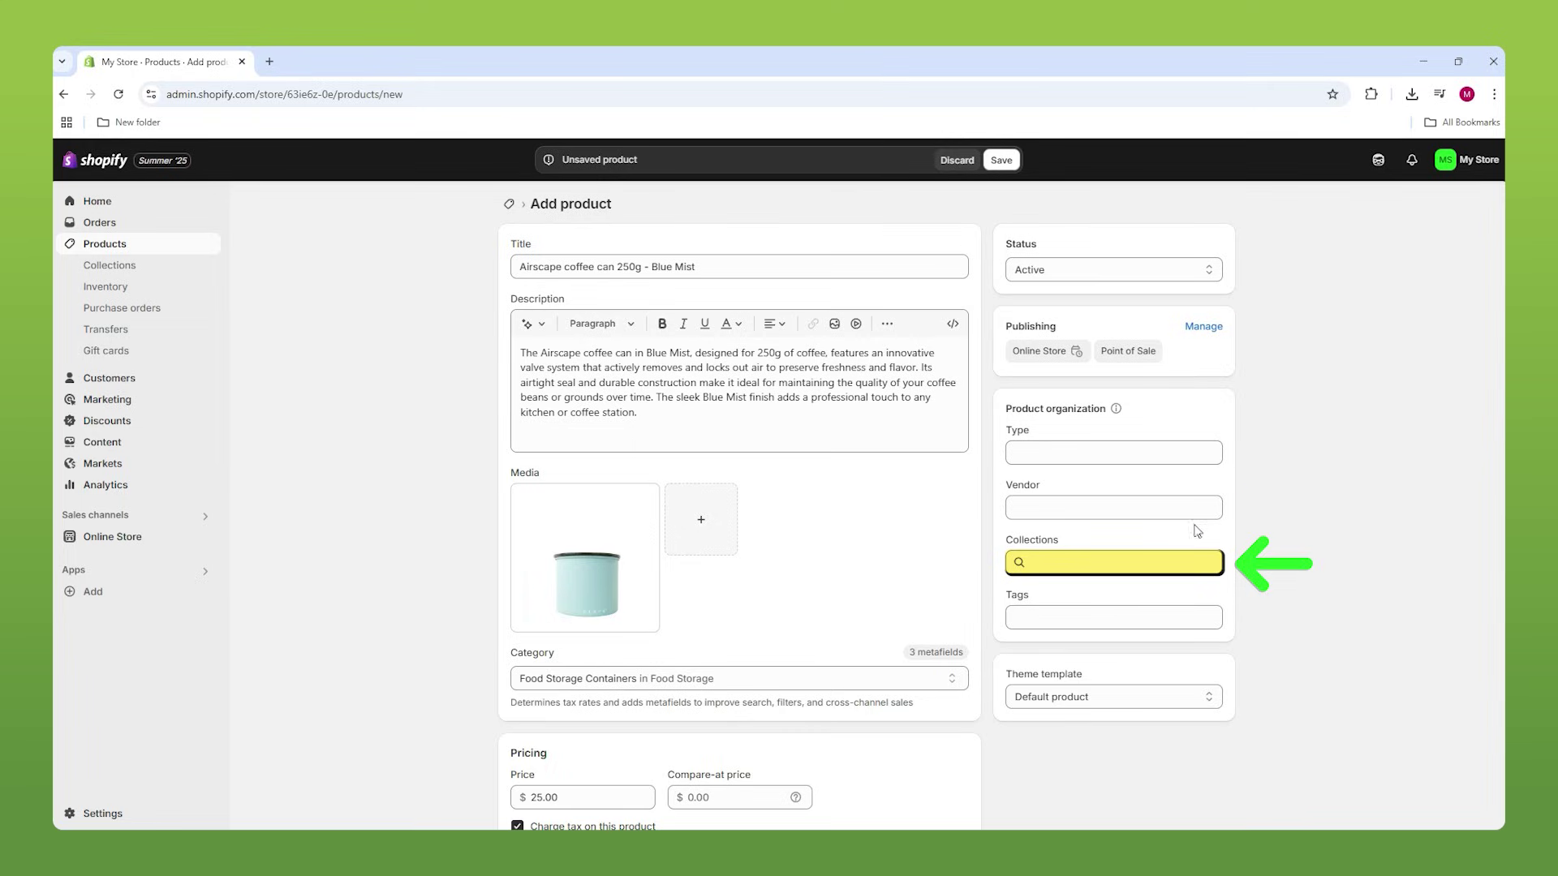
left_click(1069, 625)
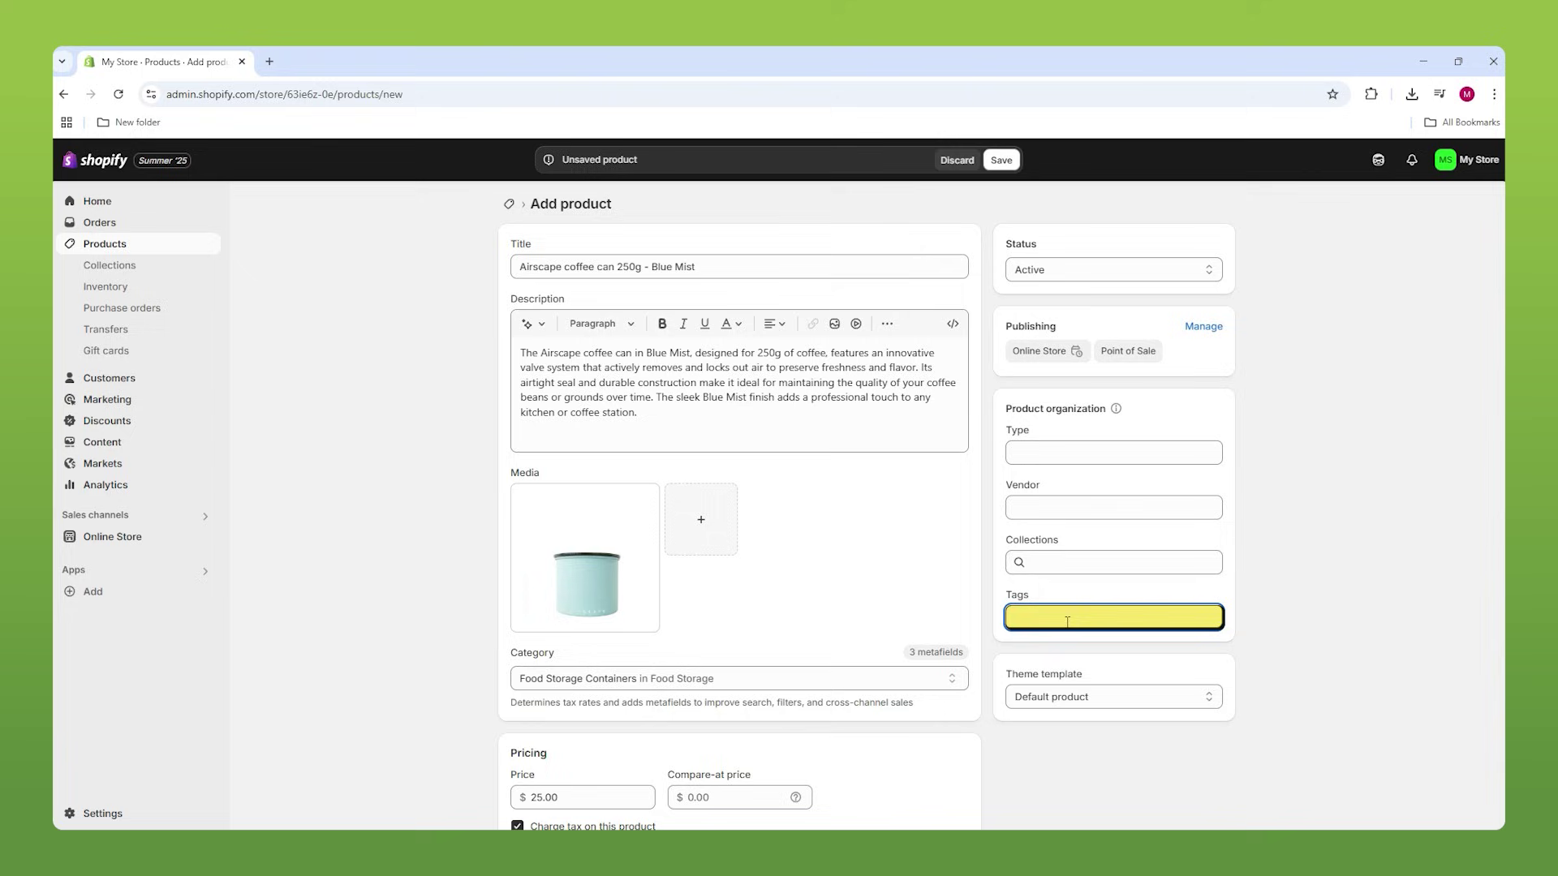
type("Can")
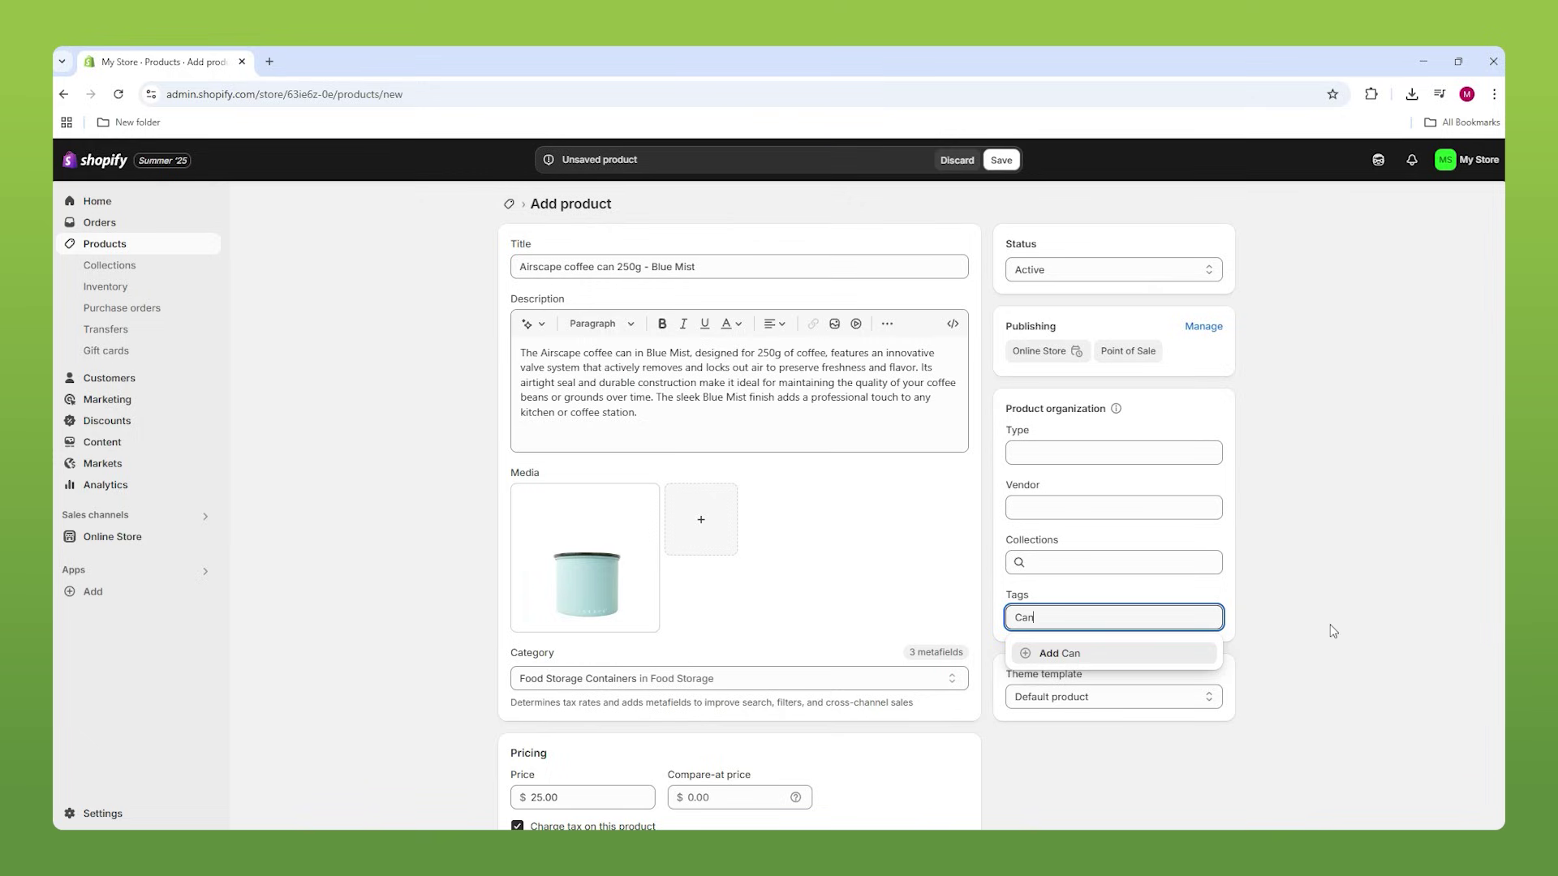
key("BackSpace")
key("BackSpace")
key("BackSpace")
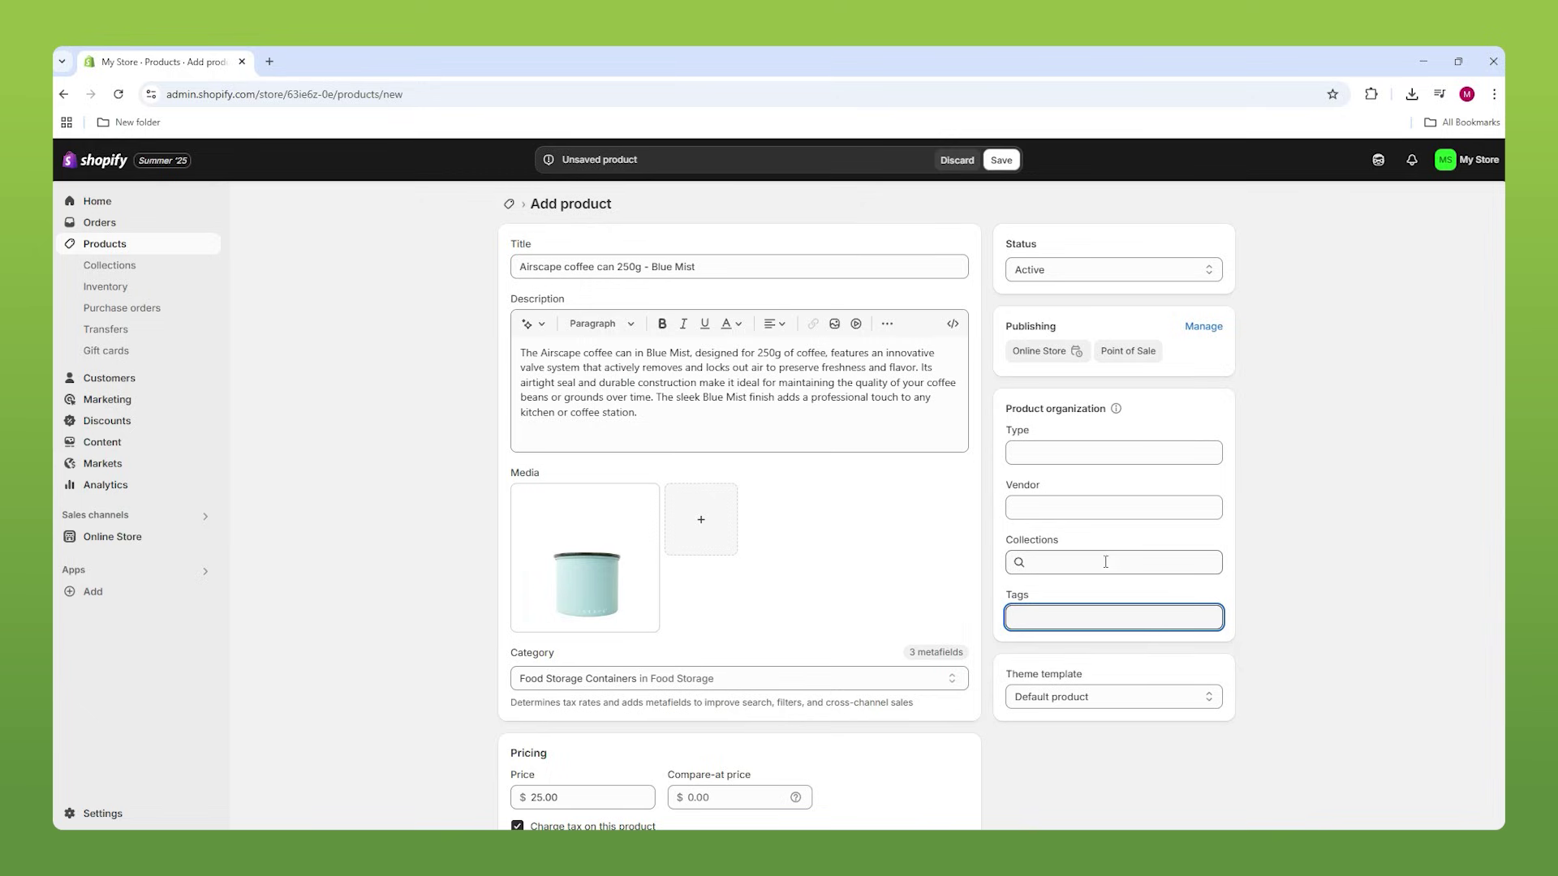
left_click(1353, 567)
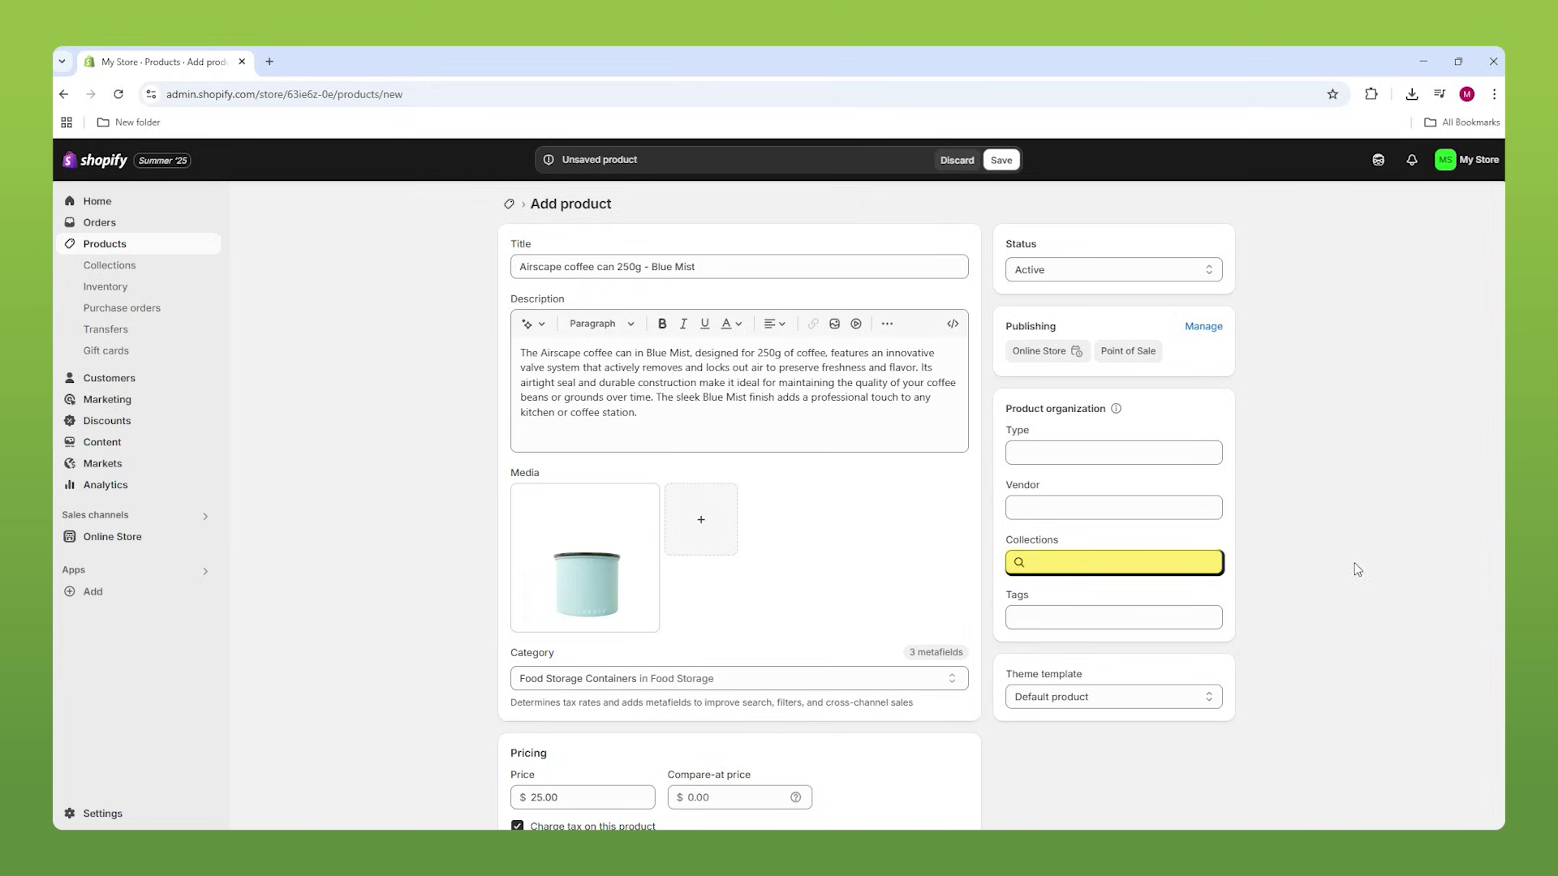
Assign the coffee can product to the Home page collection in its organization details.
left_click(1065, 563)
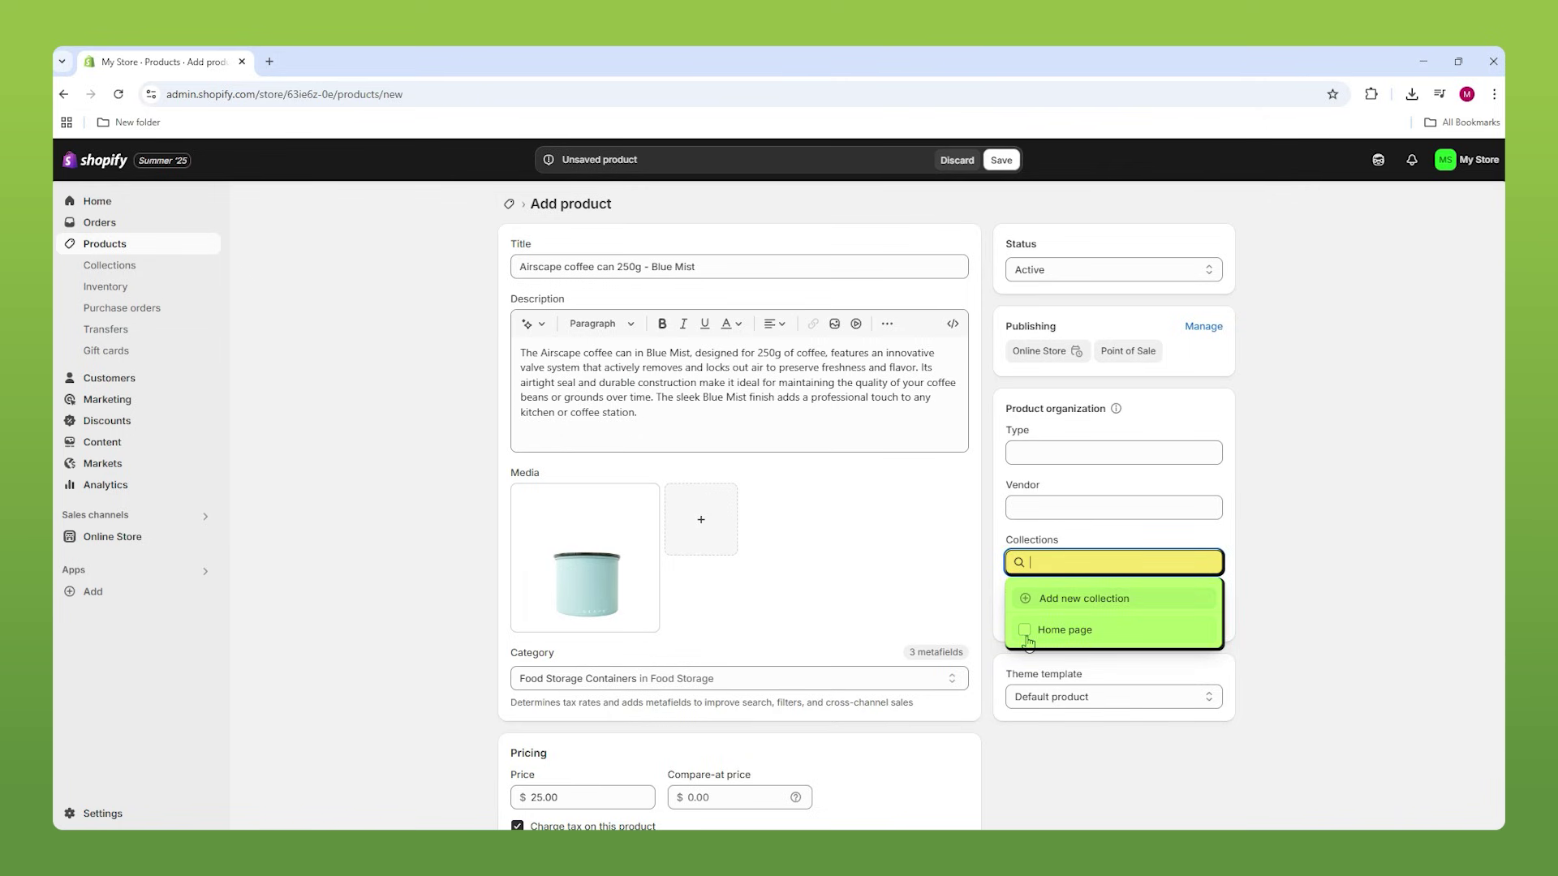
left_click(1024, 631)
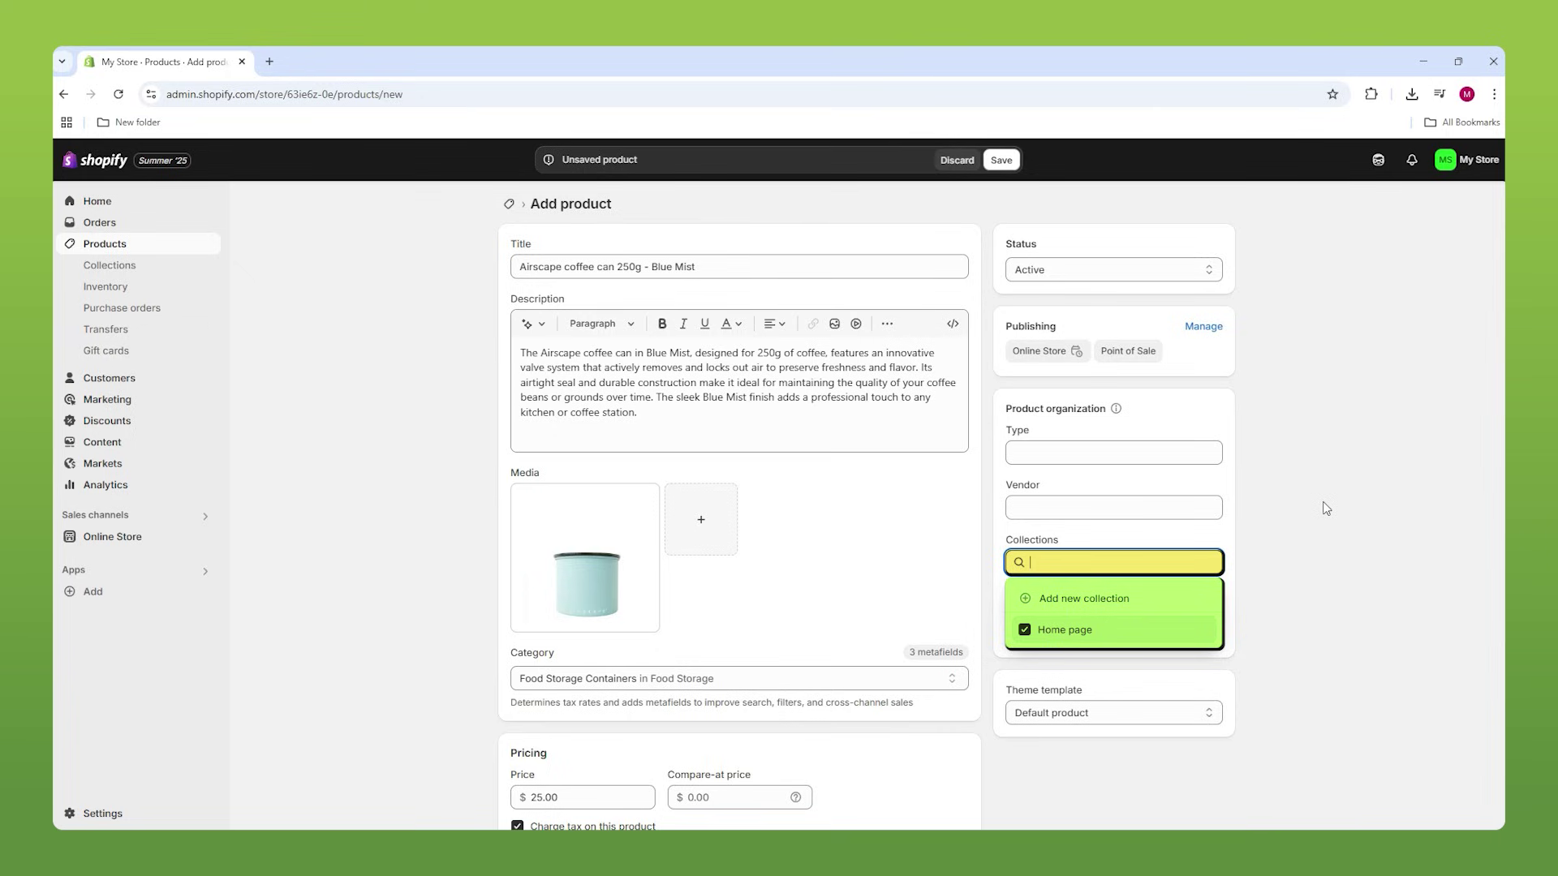
left_click(1024, 631)
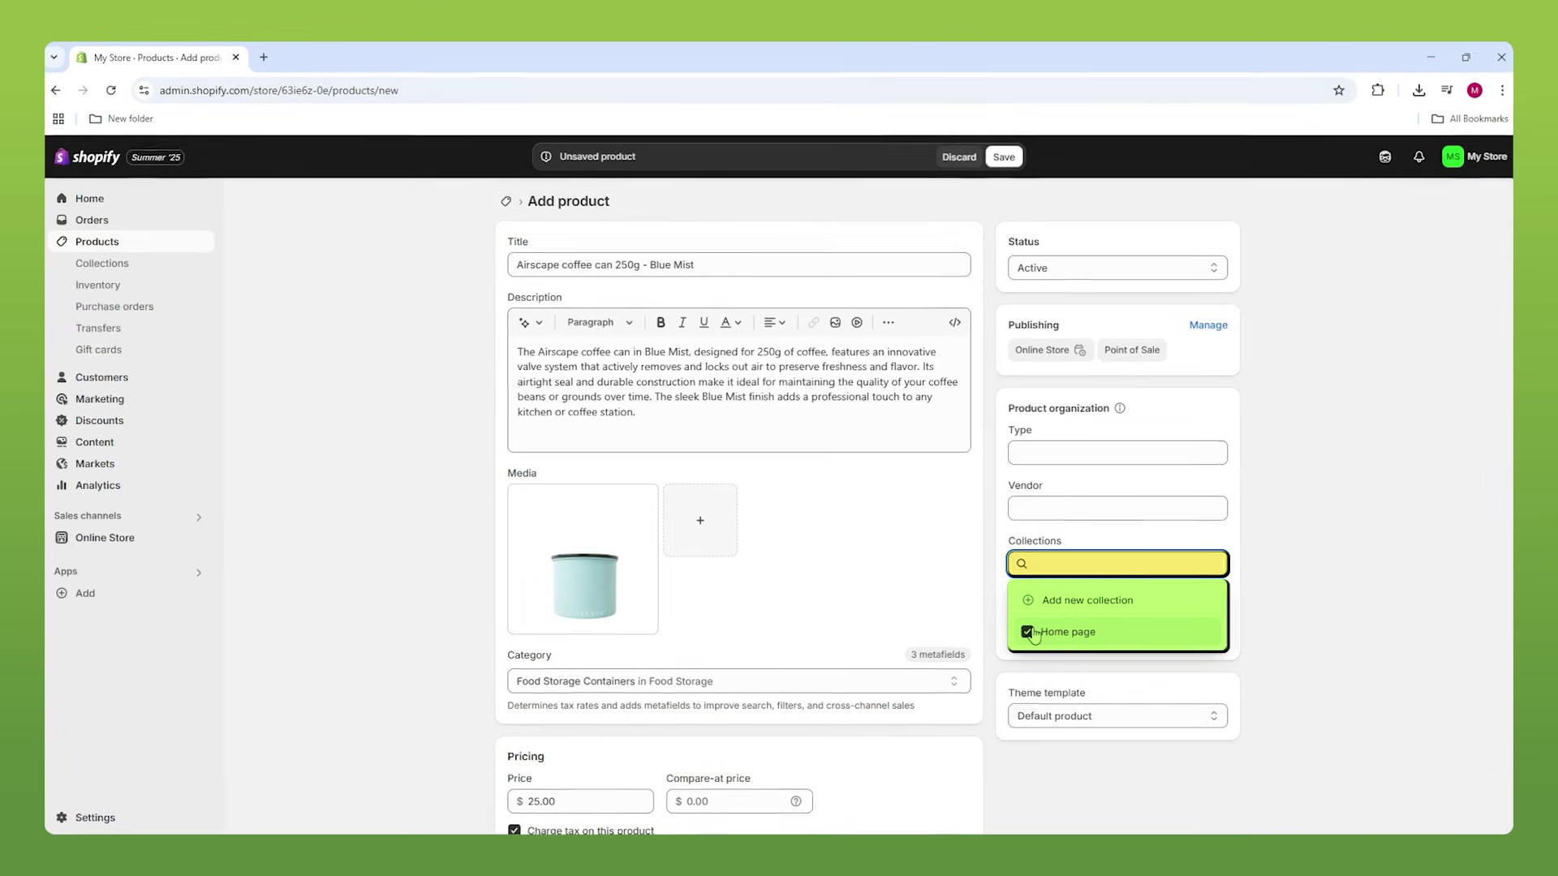
left_click(1390, 477)
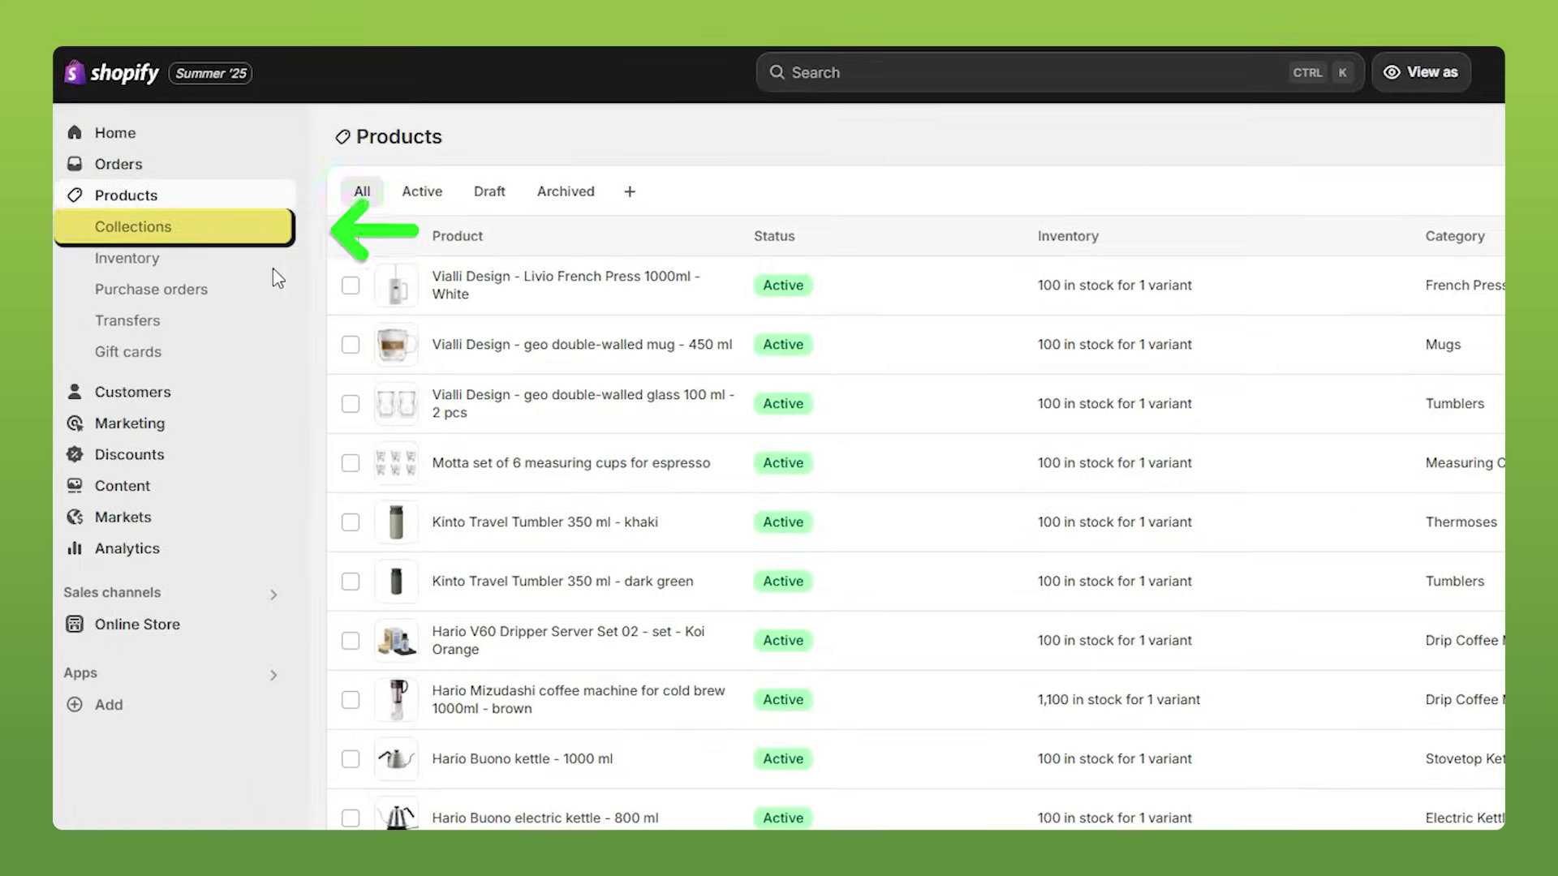
Delete the Home page collection from the store's collections.
left_click(127, 231)
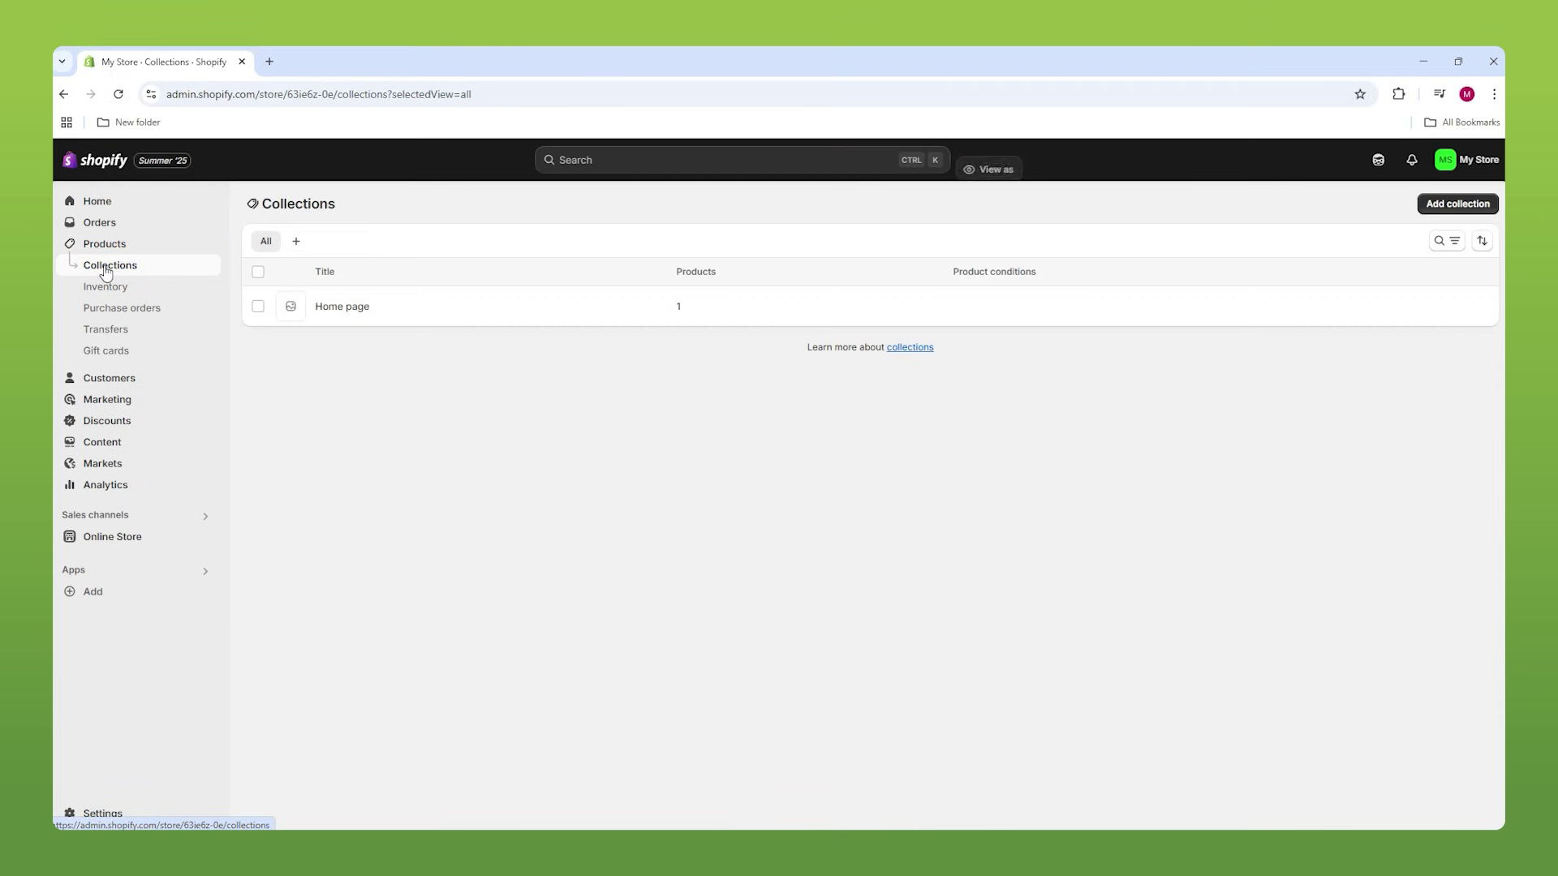
left_click(258, 306)
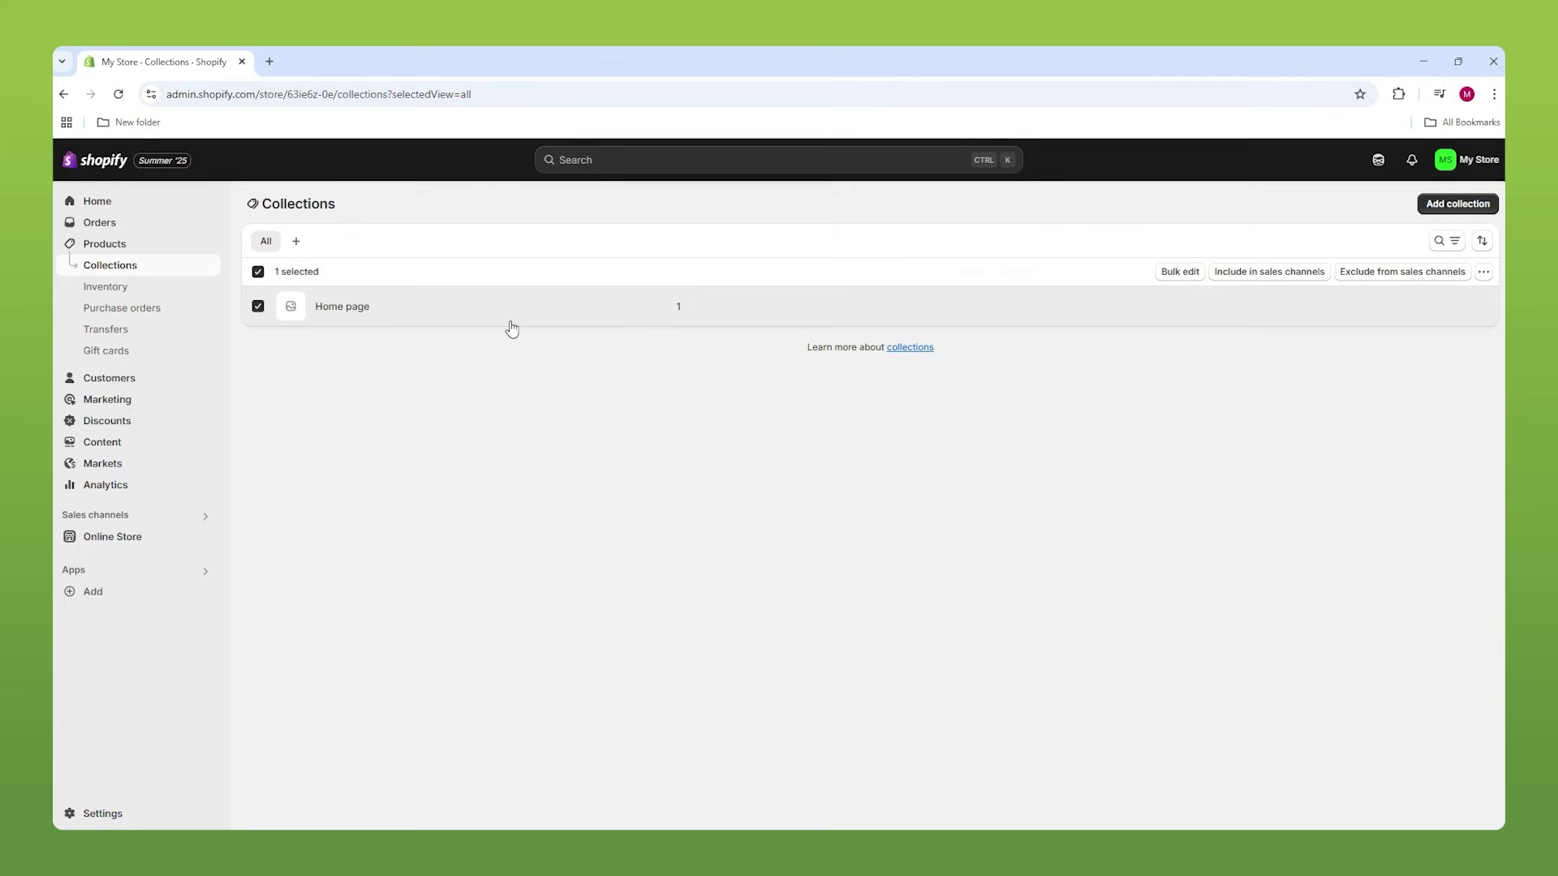
left_click(1483, 272)
left_click(1440, 315)
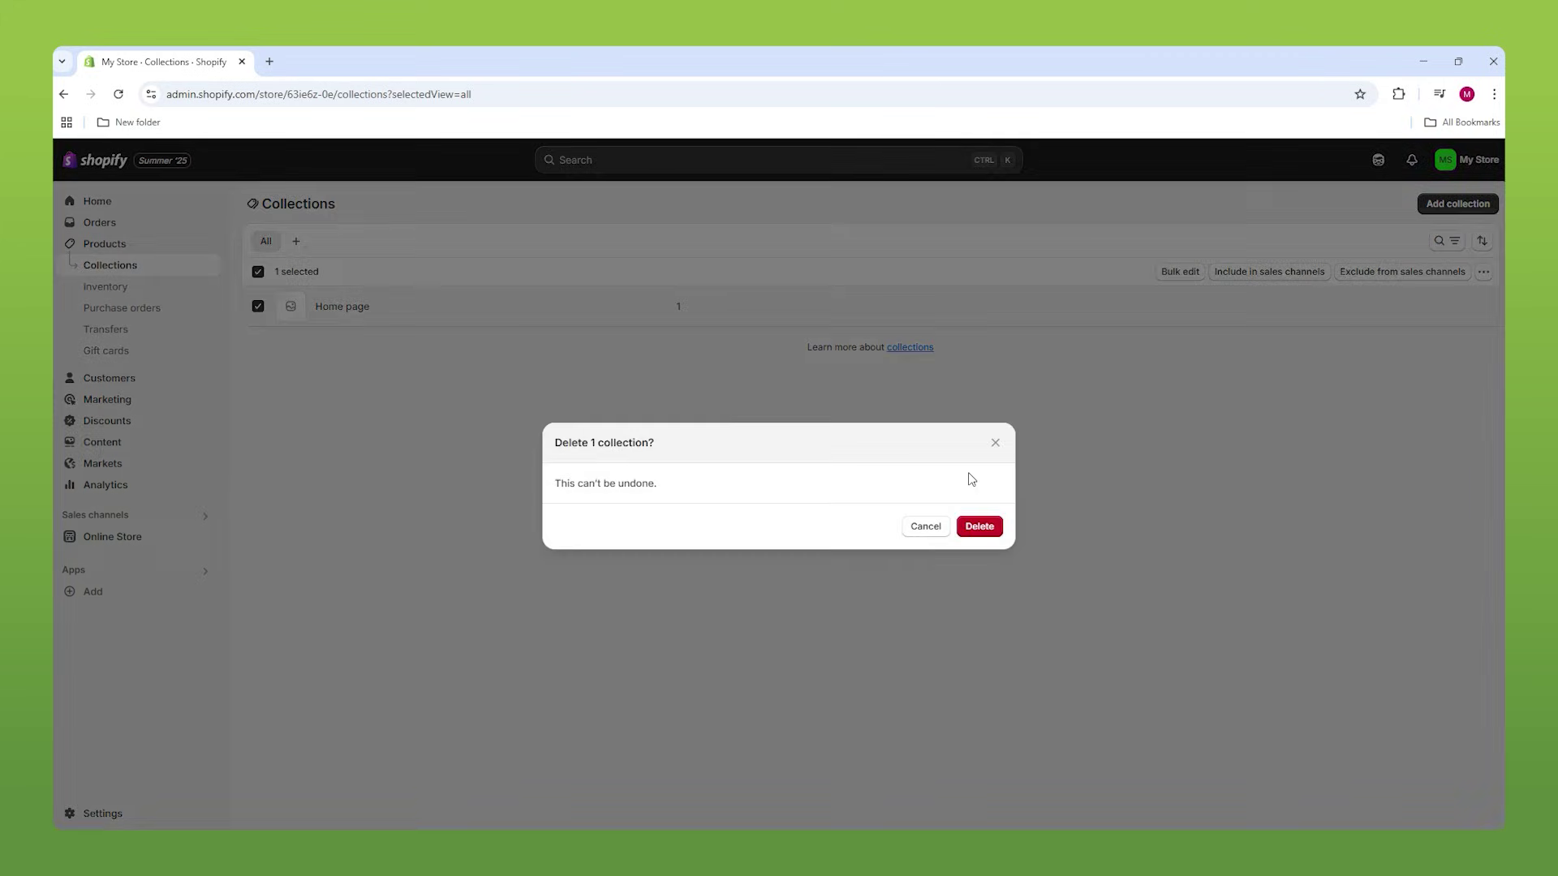
left_click(981, 527)
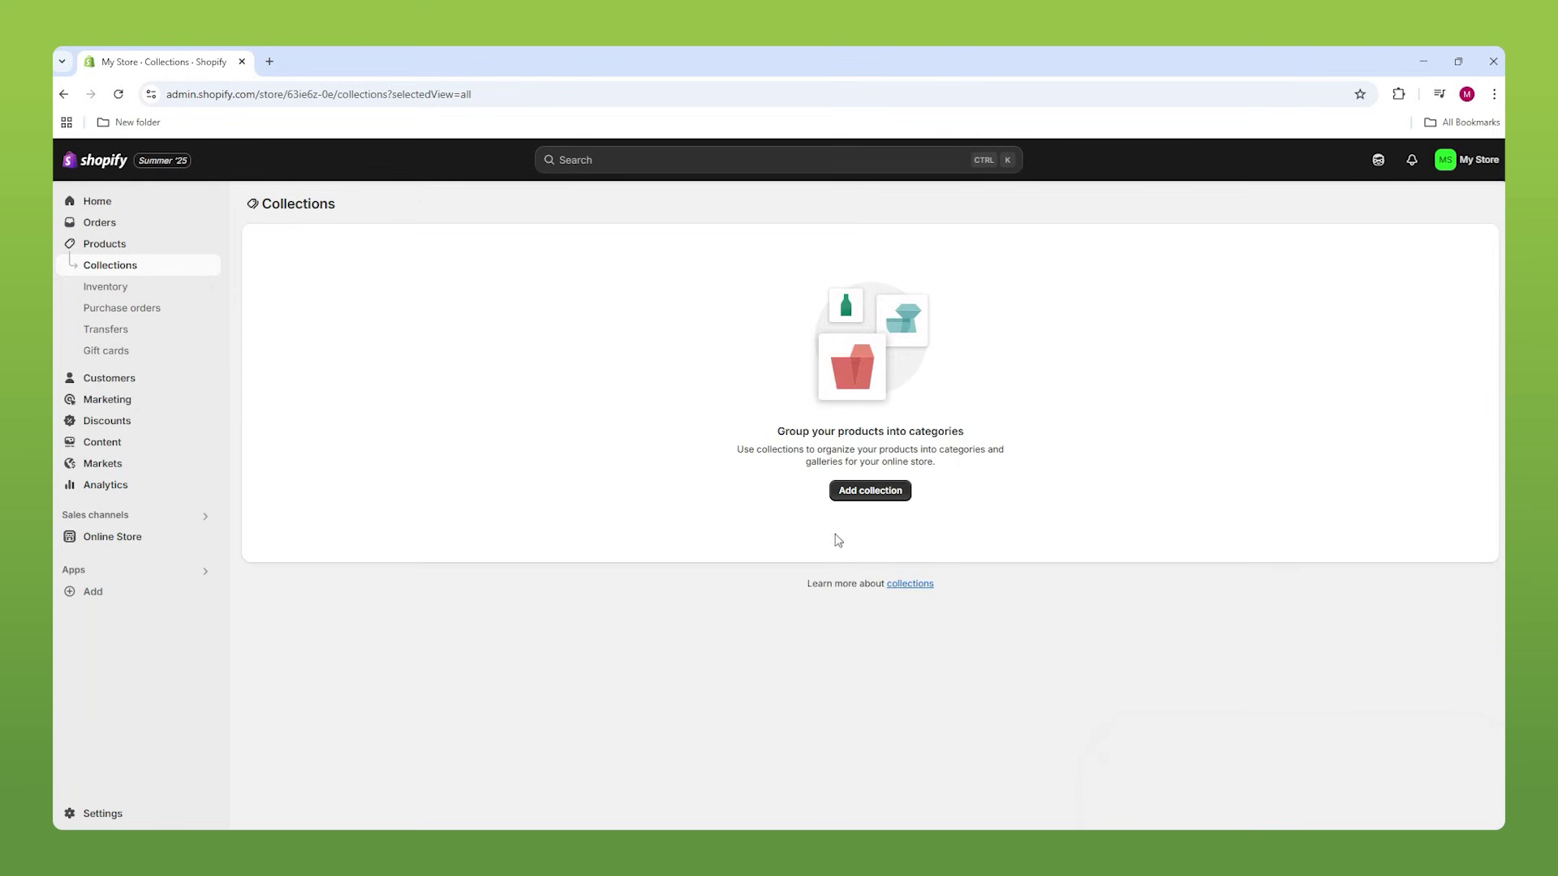
Start a new collection titled Brewing Essentials.
left_click(869, 491)
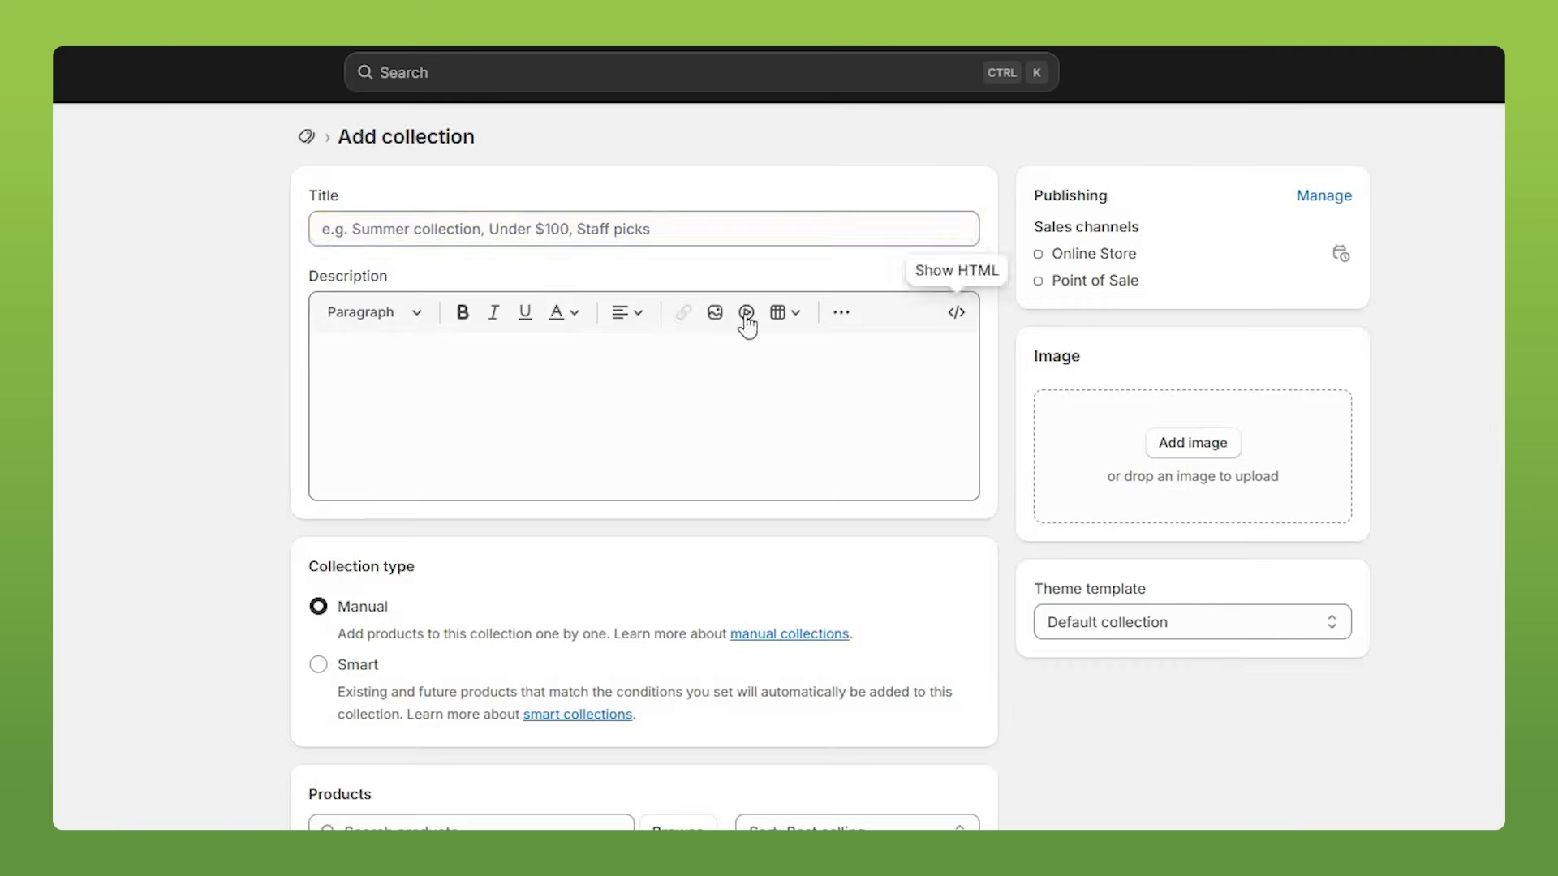
left_click(572, 224)
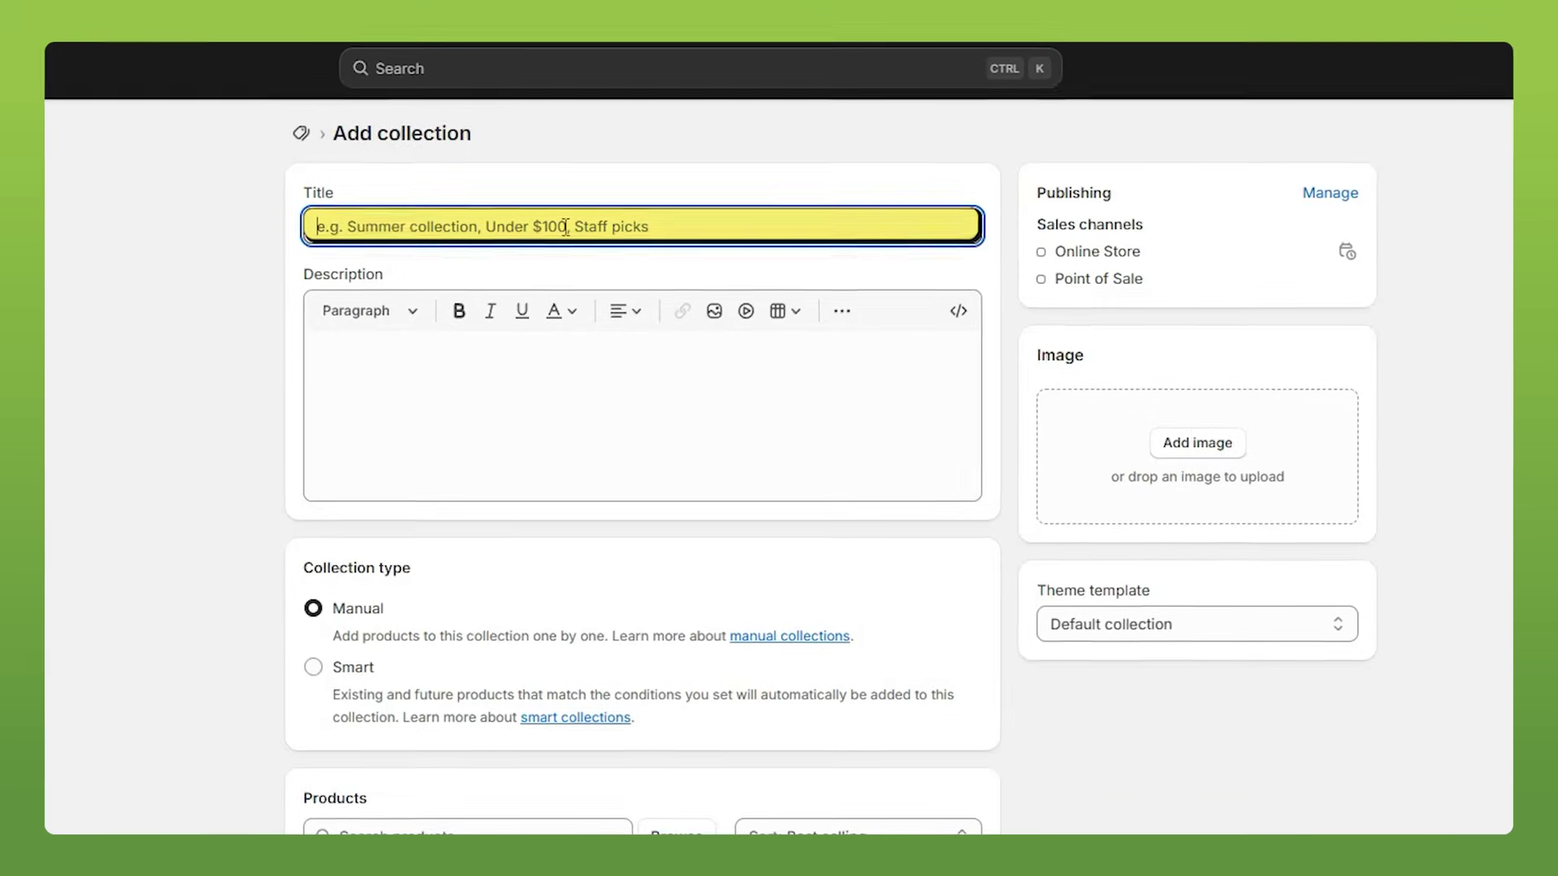
type("Brewing Essentials")
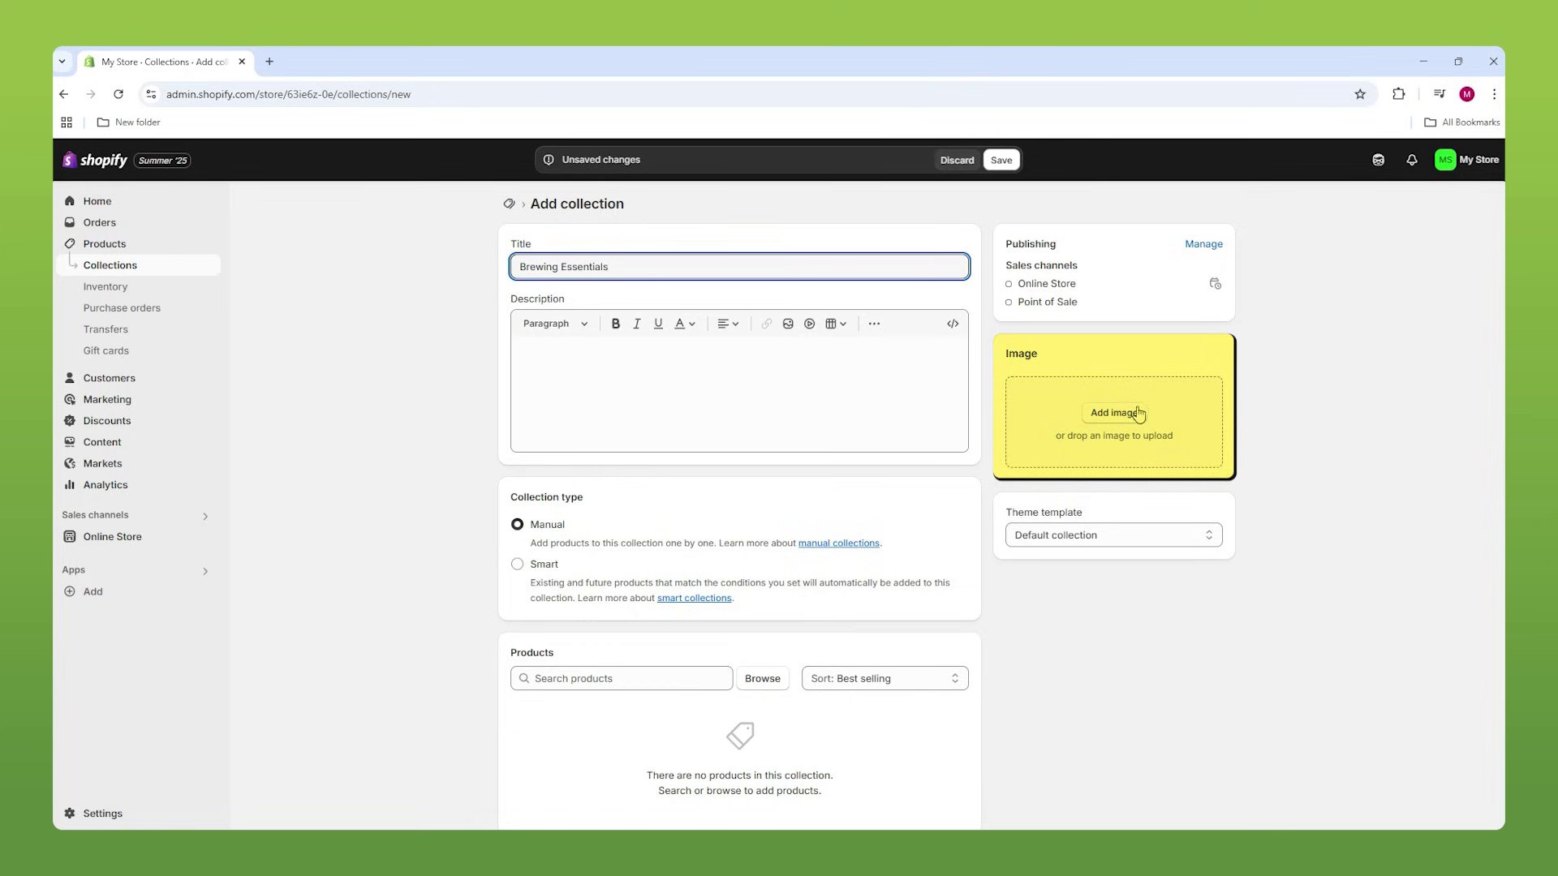
Make the collection smart, with the condition that the product tag is equal to Coffee Maker.
scroll(637, 552, "down", 2)
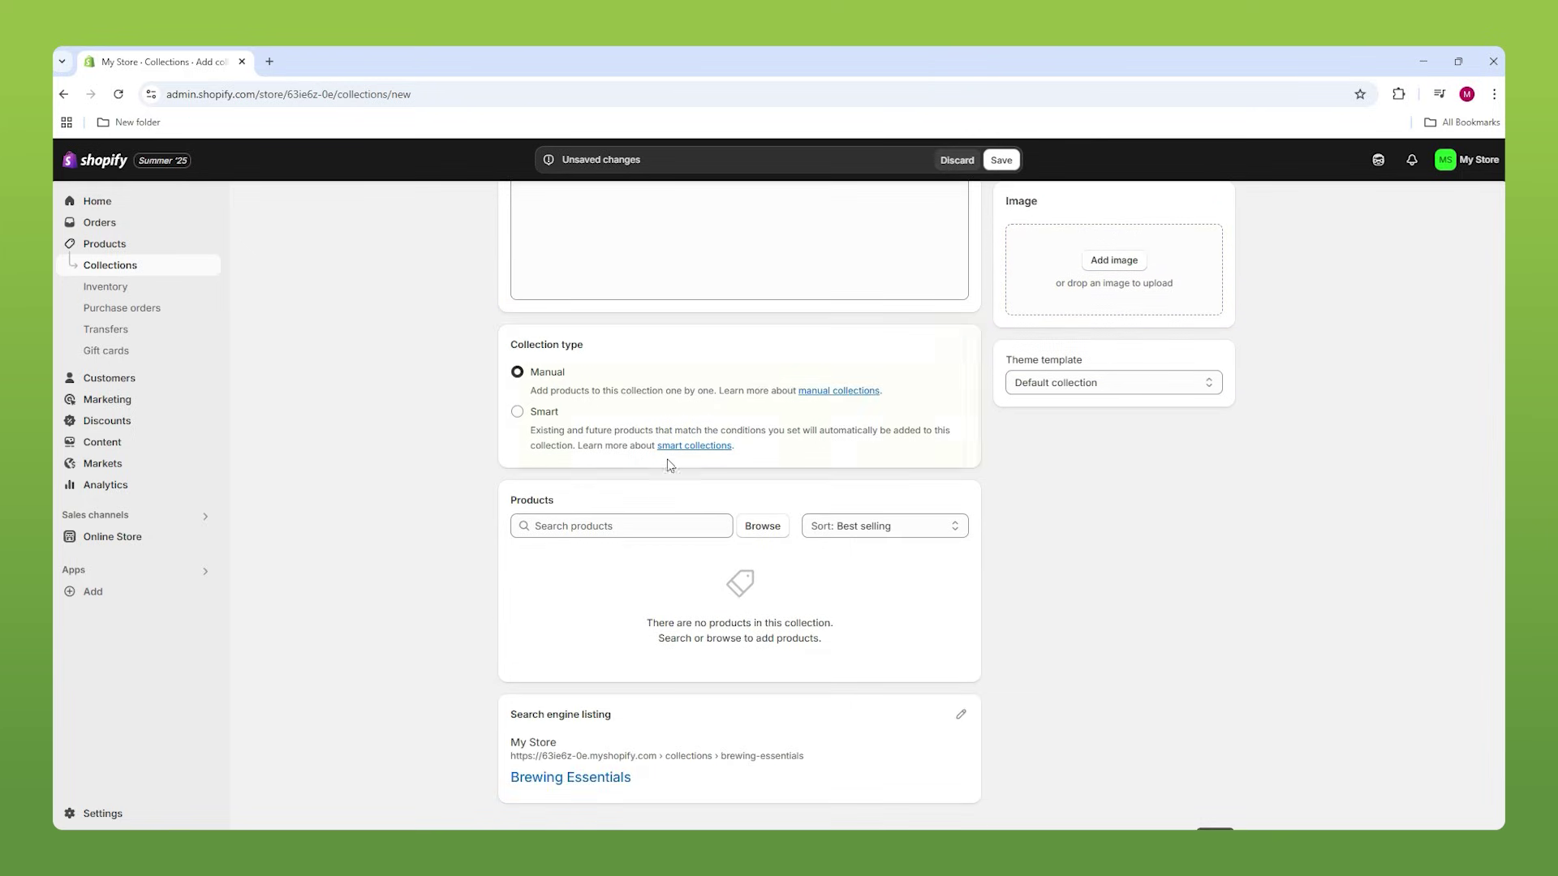
left_click(517, 411)
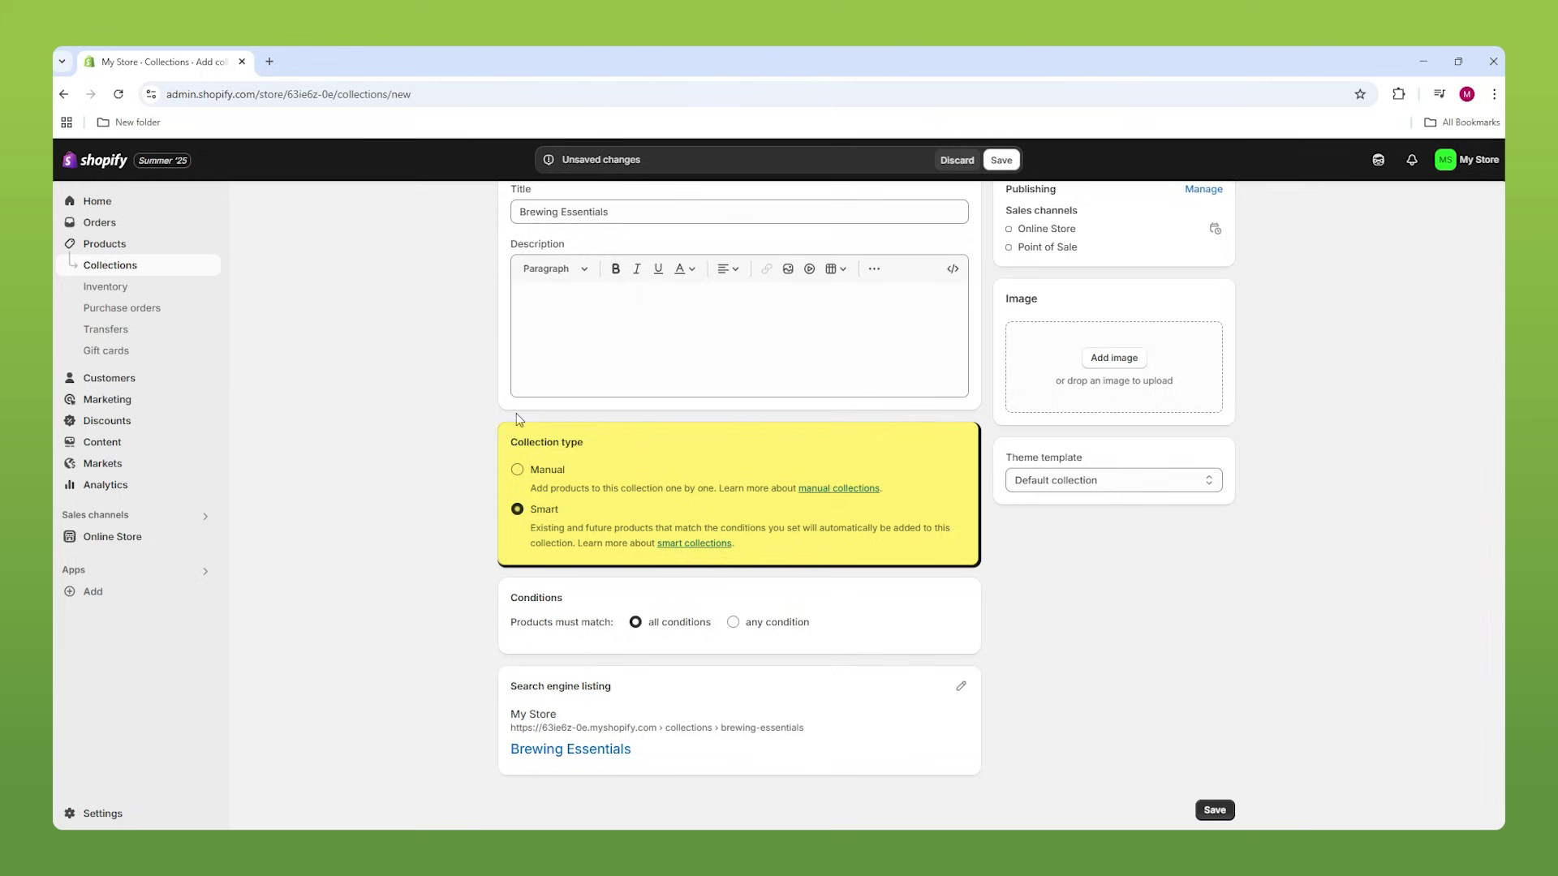
left_click(549, 602)
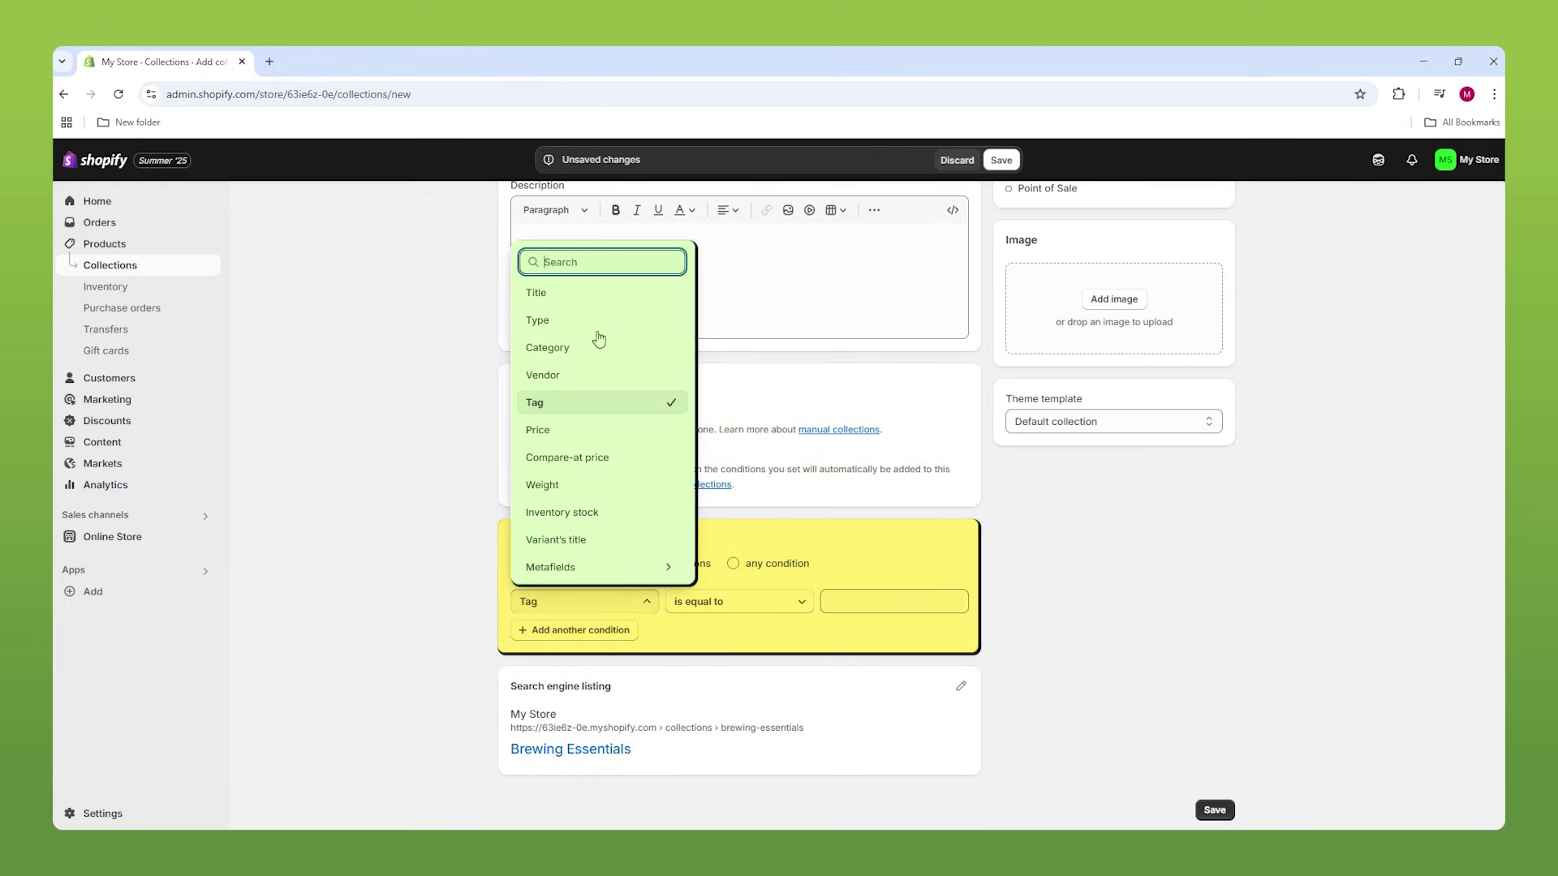
left_click(862, 601)
left_click(859, 599)
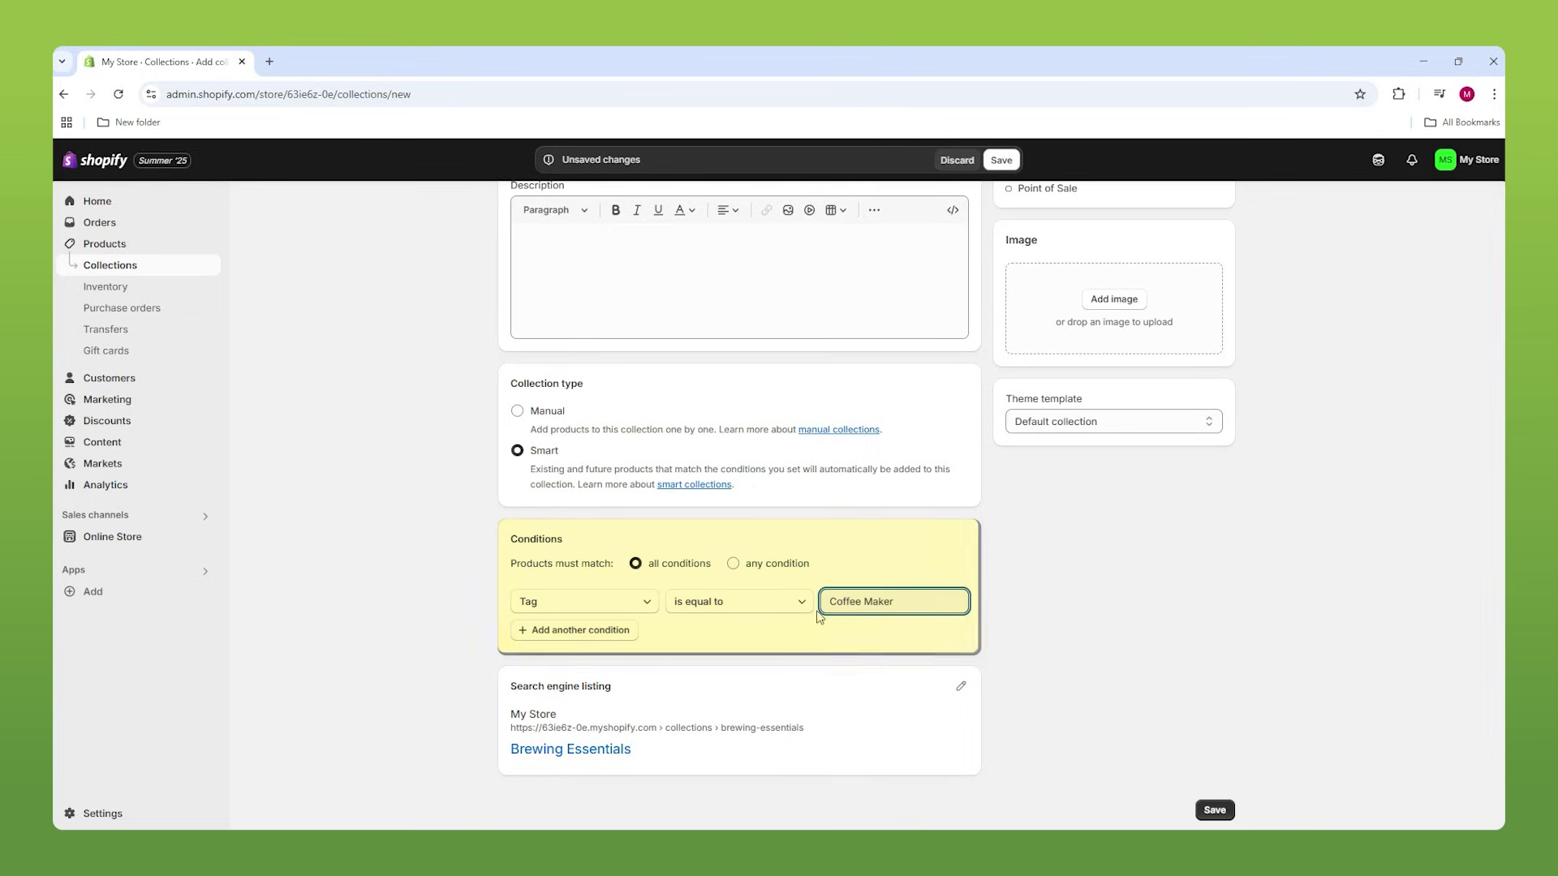
scroll(914, 442, "up", 2)
scroll(914, 442, "down", 1)
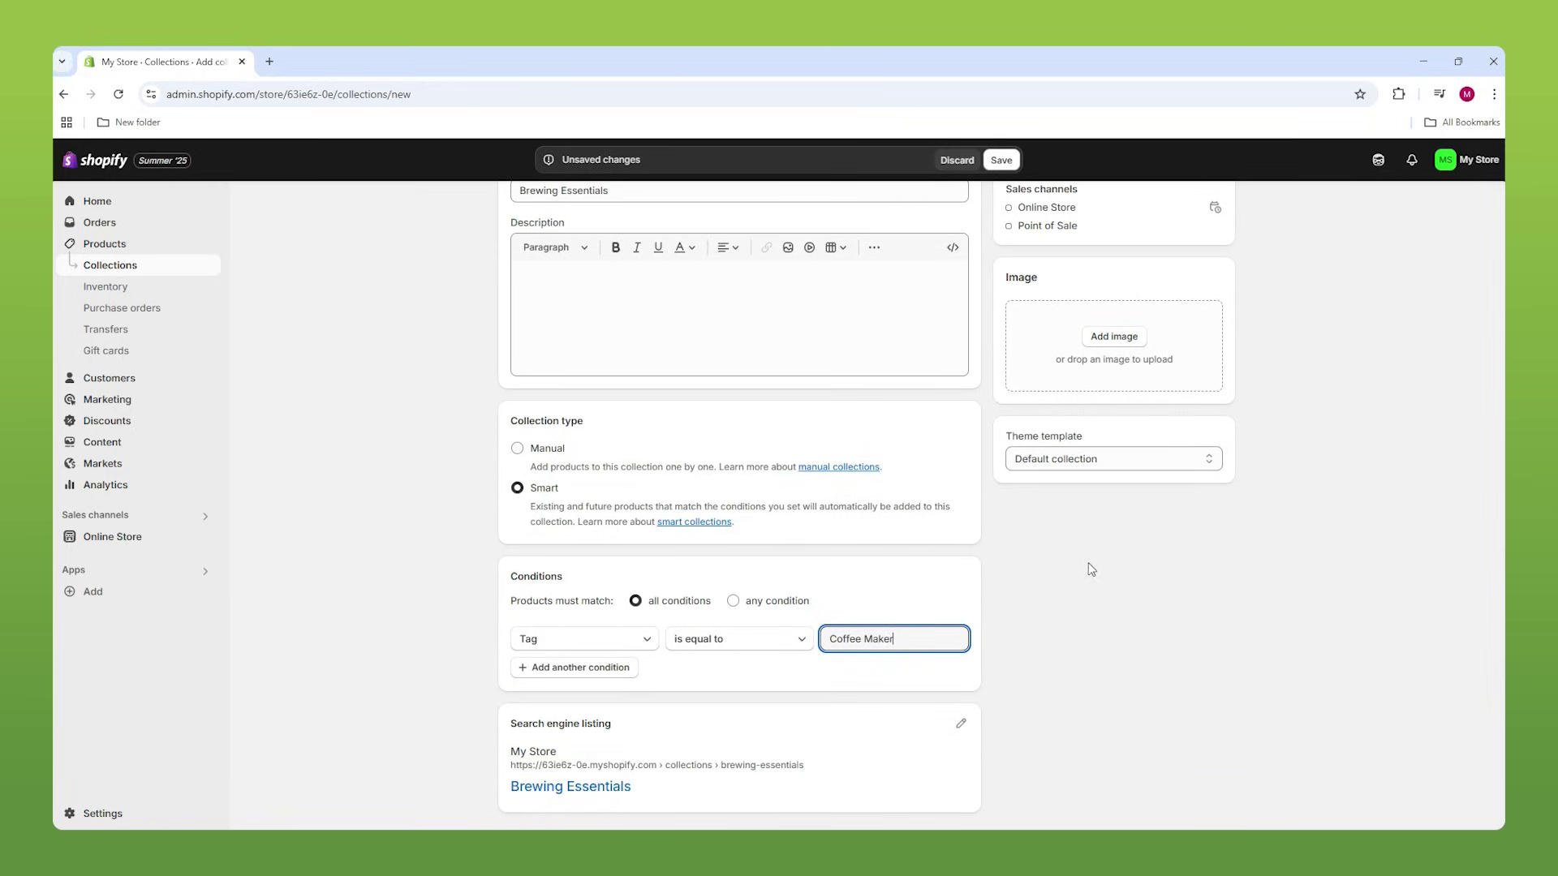
scroll(1090, 568, "up", 1)
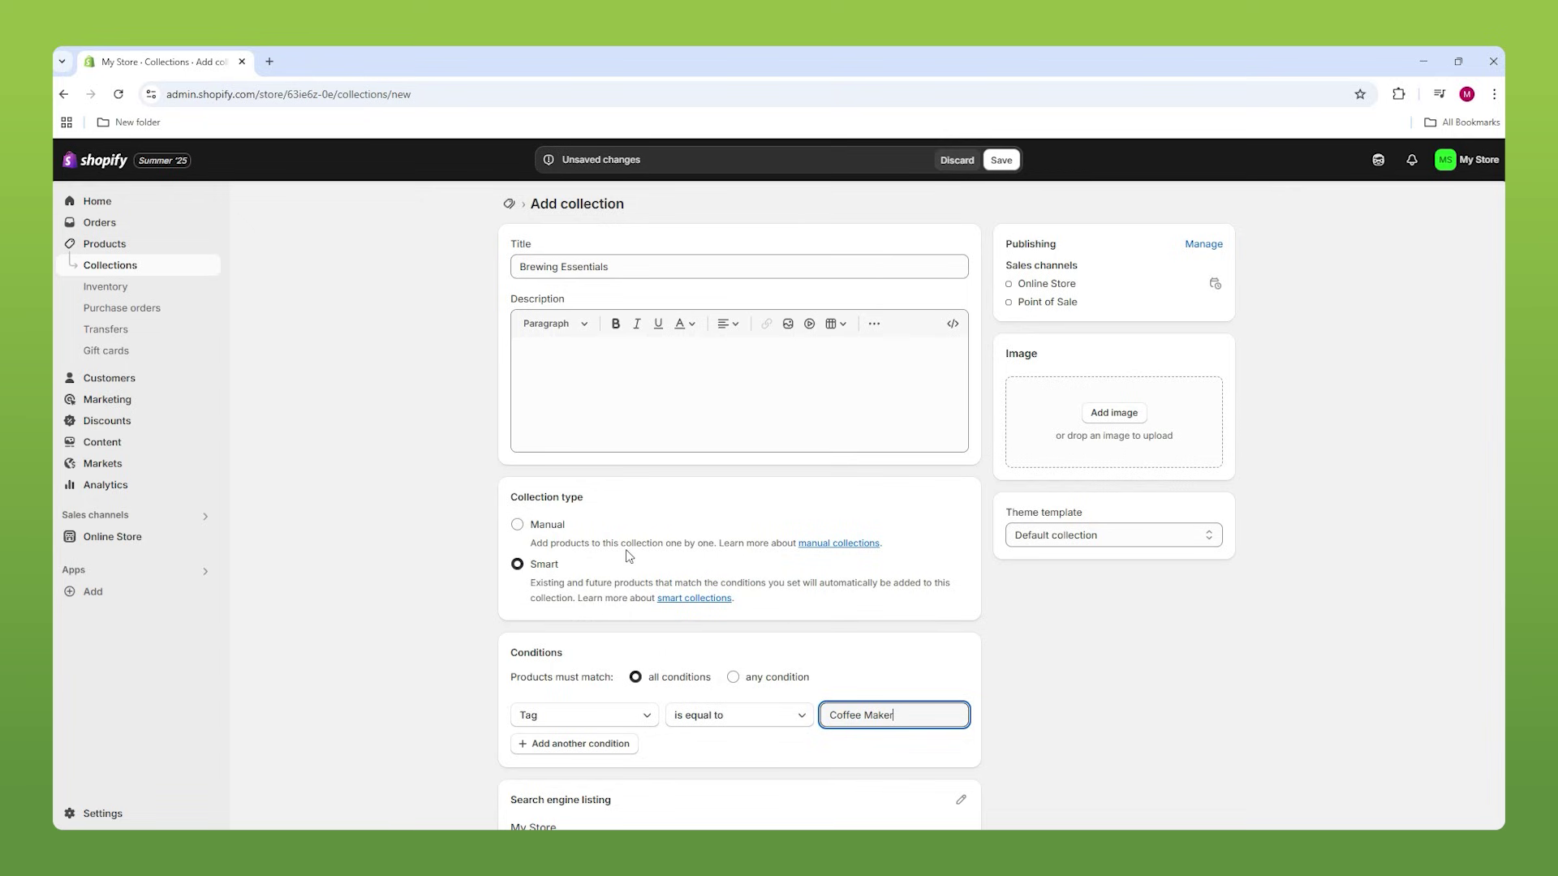
Make the collection manual and add the Airscape coffee can, Aoomi Kobe Mug, Candycane x Outin capsule set and Dripper Hario V60-02.
left_click(579, 527)
left_click(758, 679)
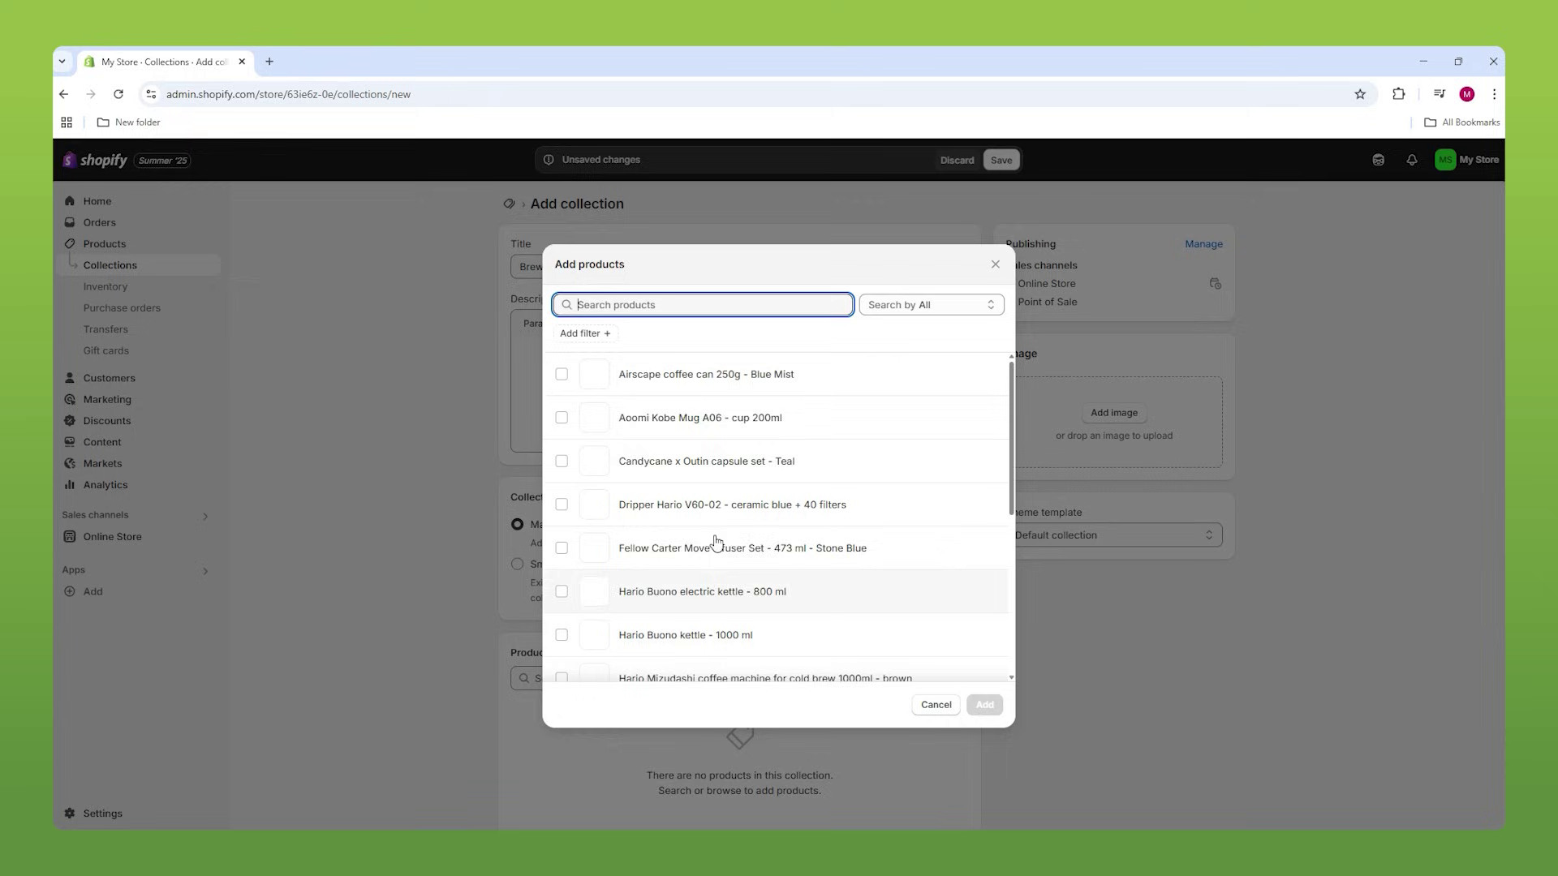
left_click(656, 378)
left_click(650, 418)
left_click(647, 467)
left_click(640, 503)
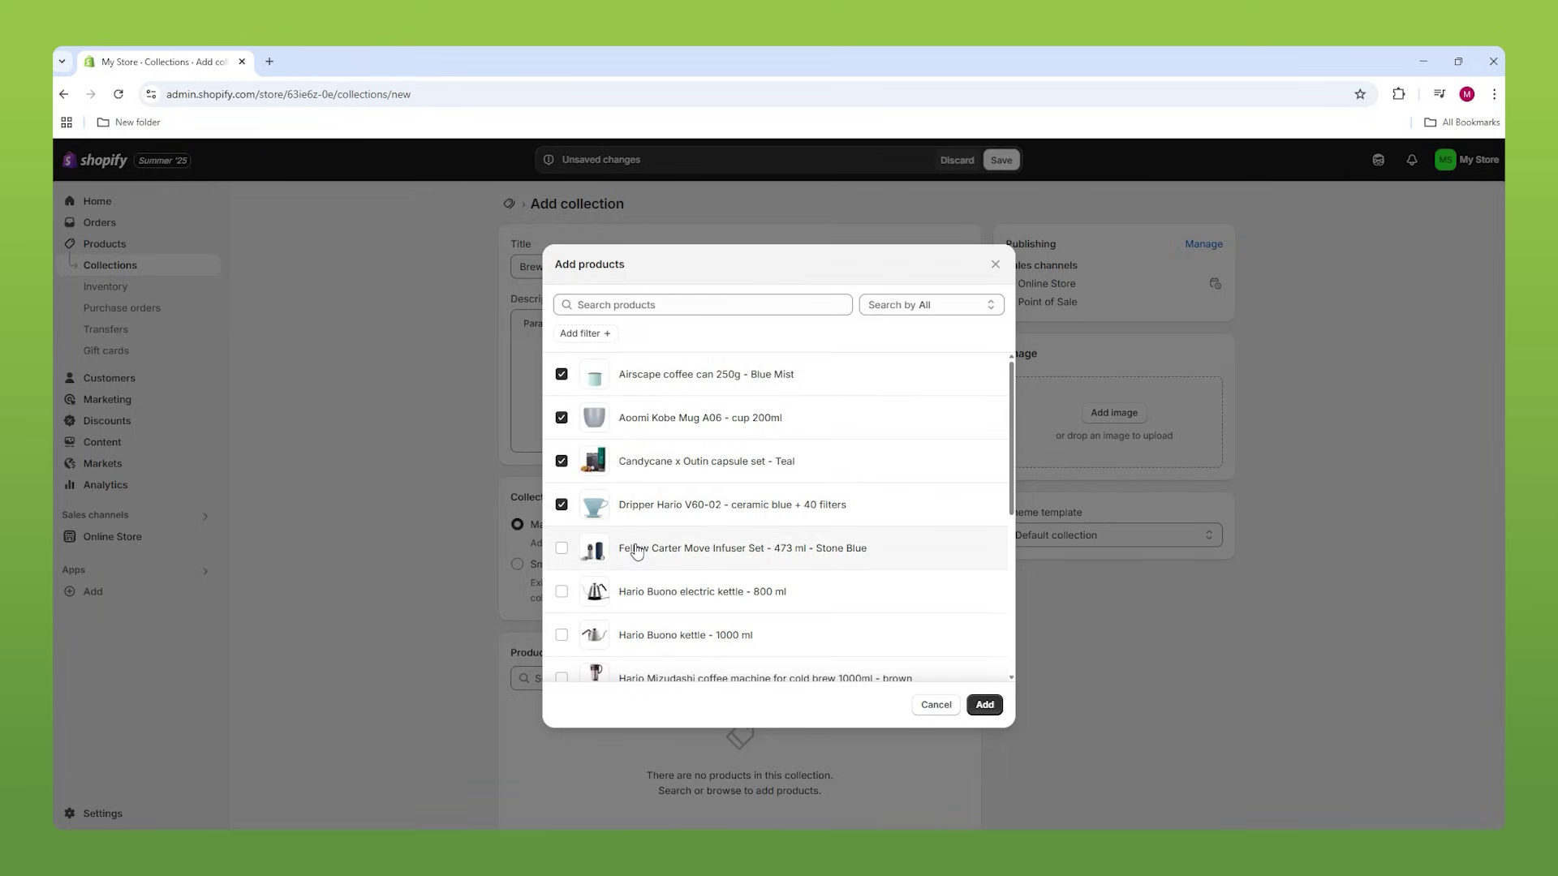
left_click(984, 704)
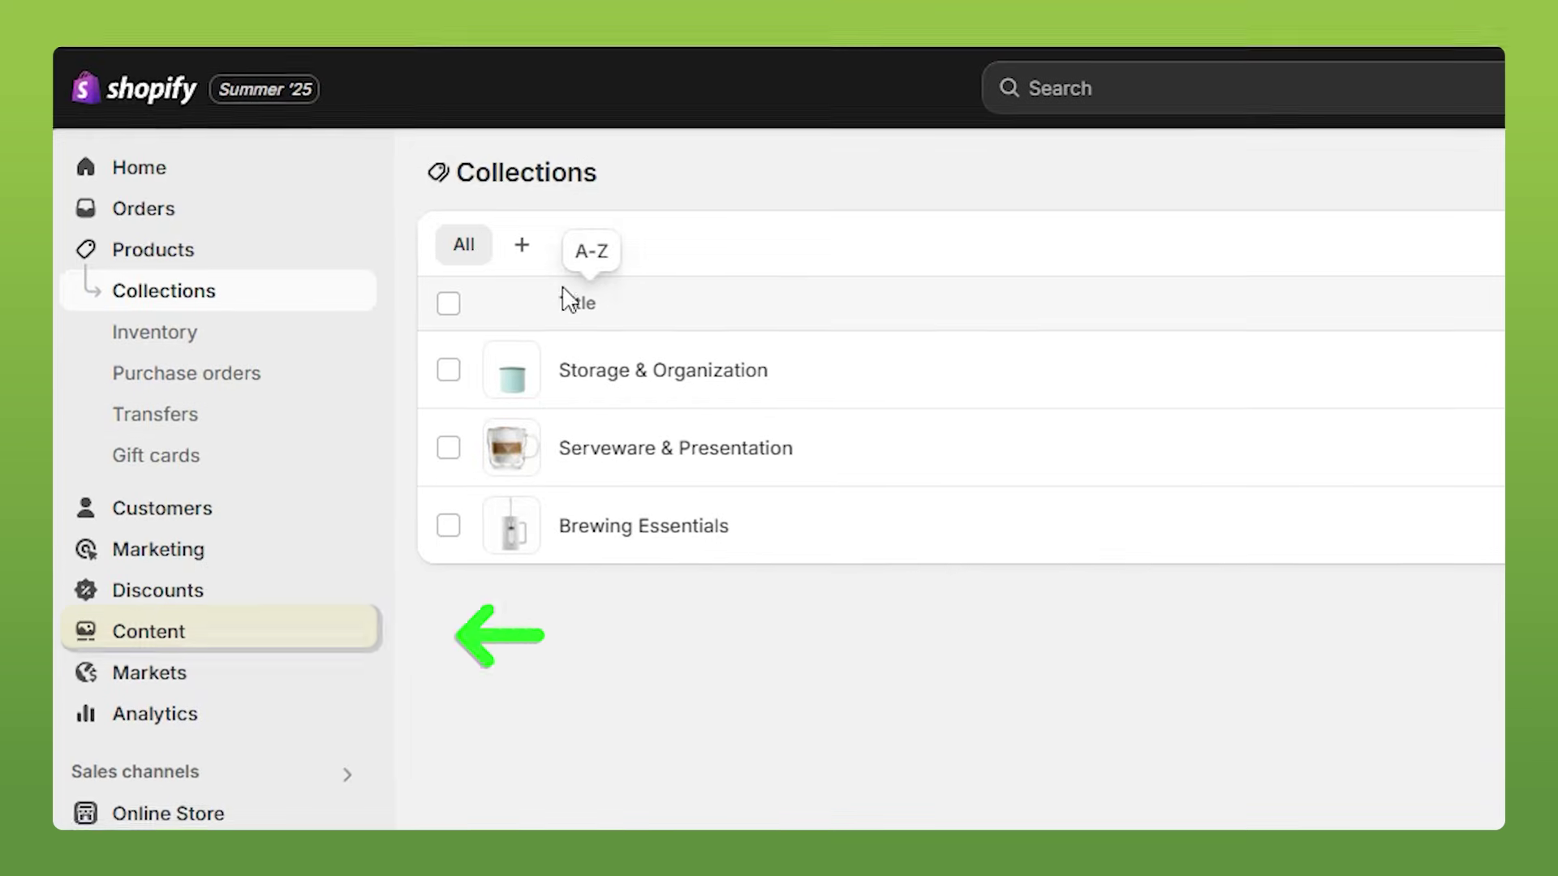
Open the store's Main menu and add an item linked to the Brewing Essentials collection.
left_click(162, 641)
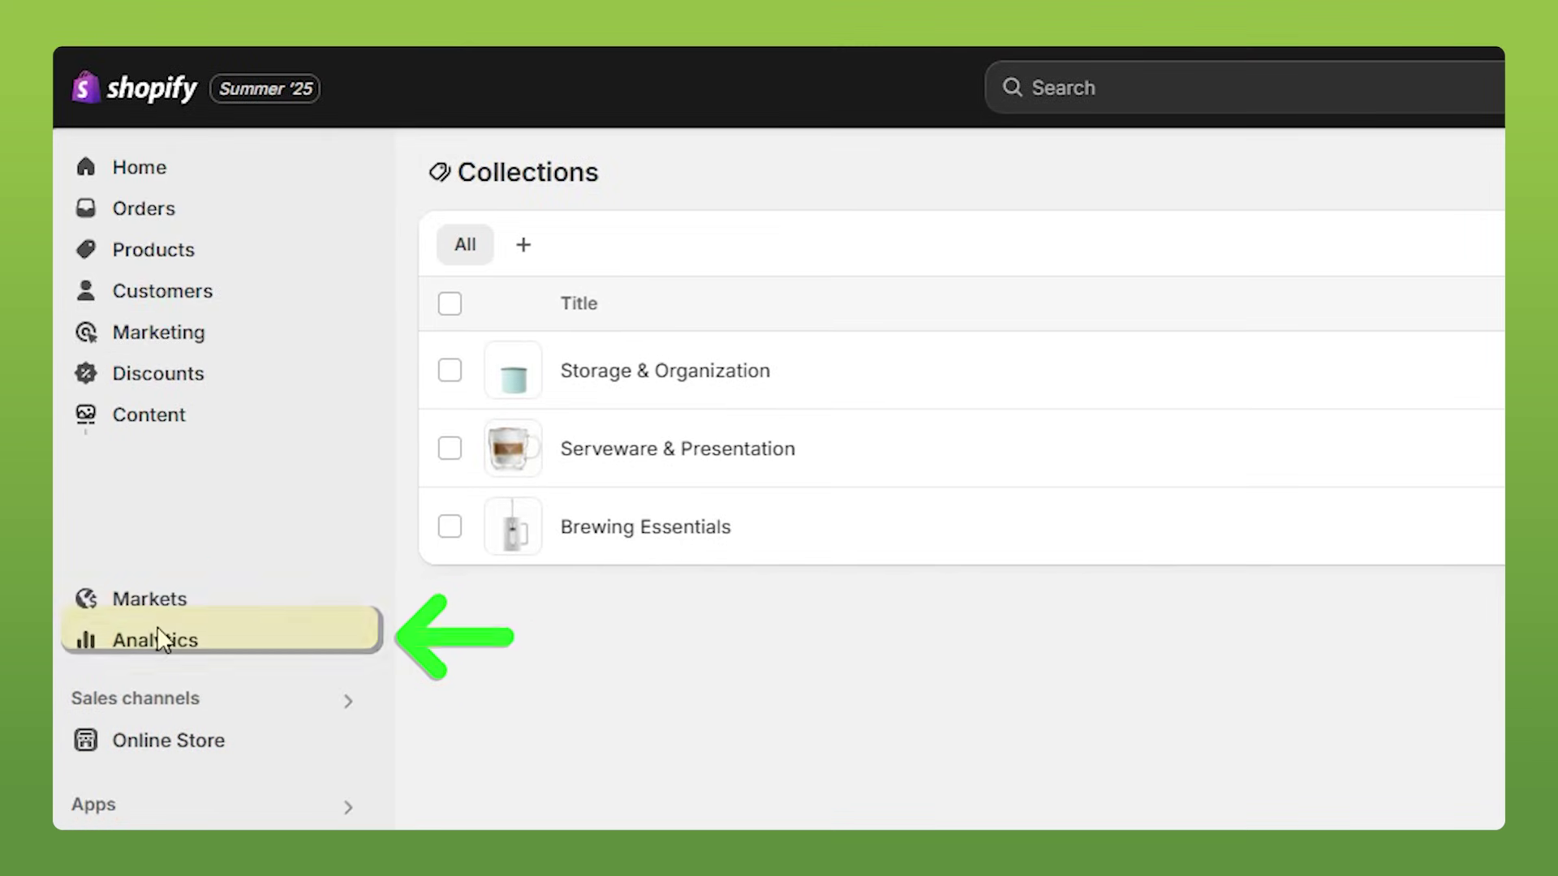
left_click(142, 544)
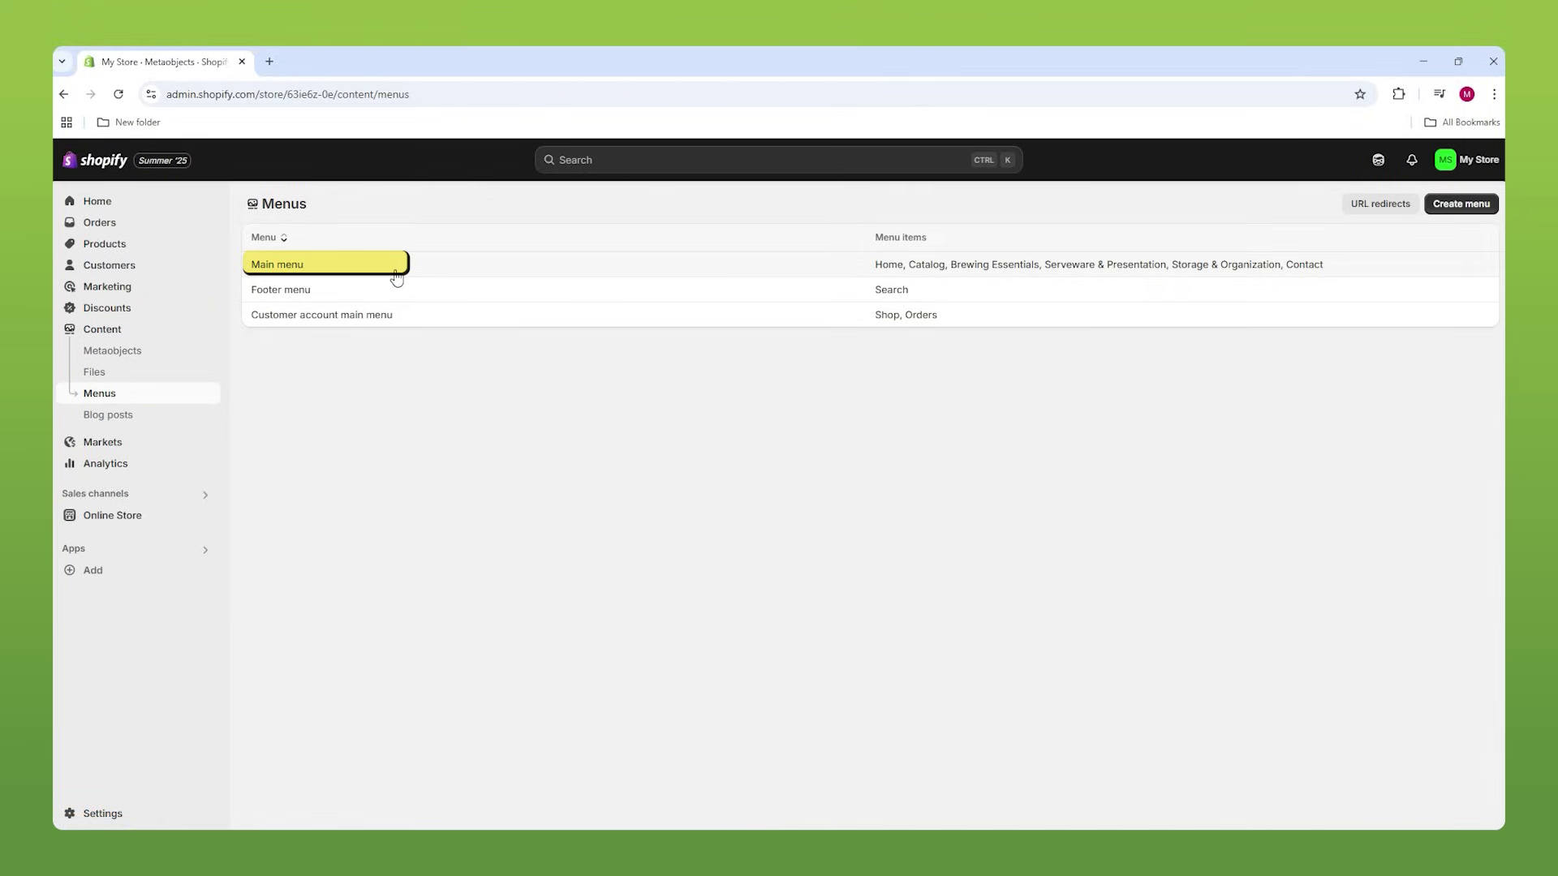
left_click(396, 274)
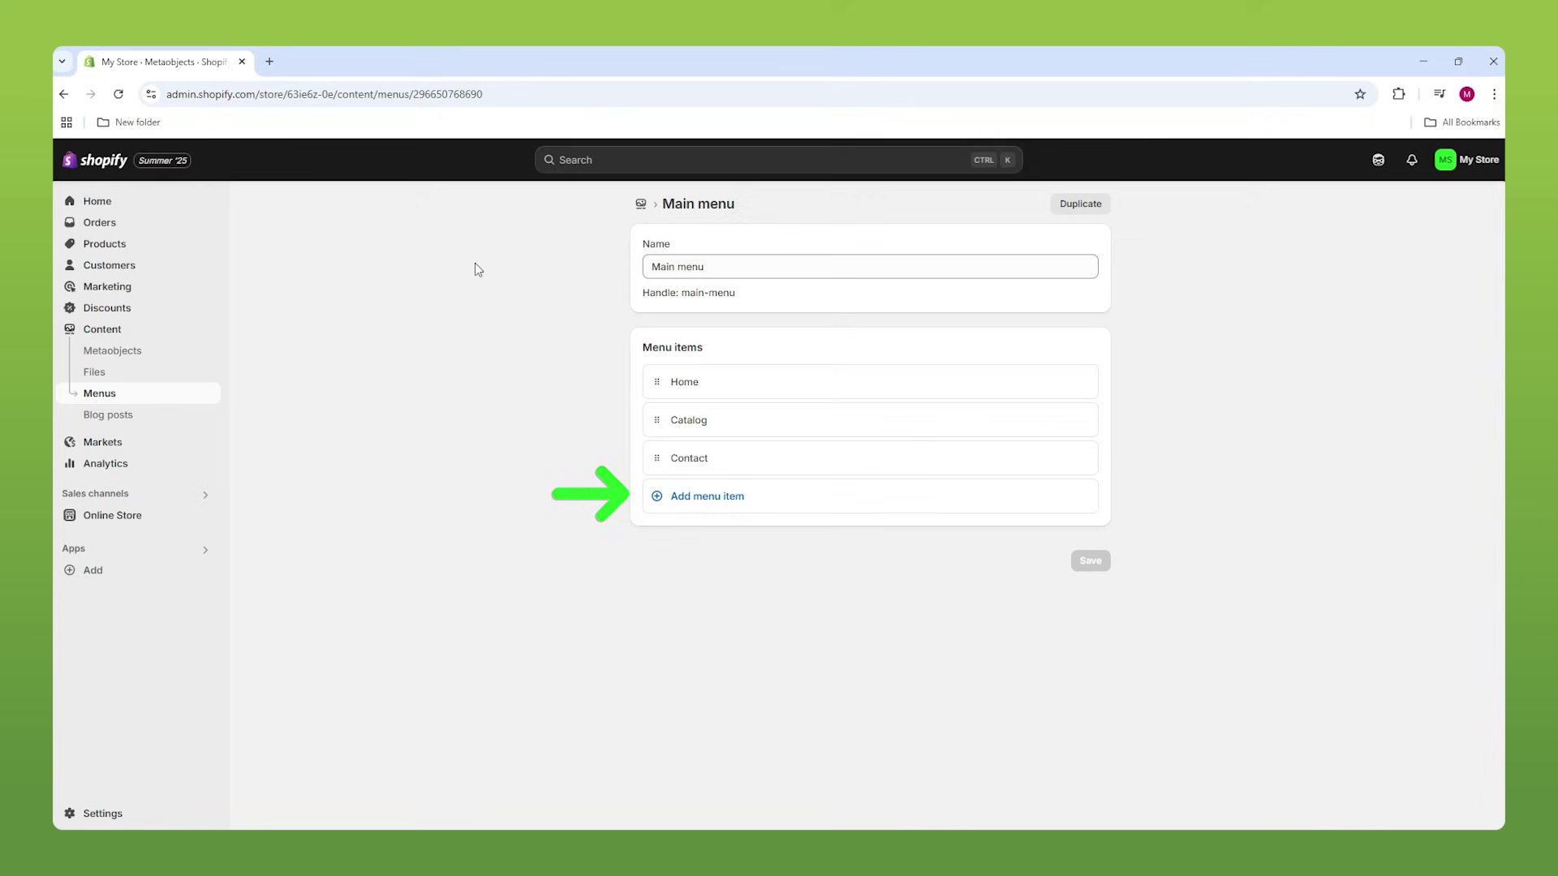
left_click(678, 499)
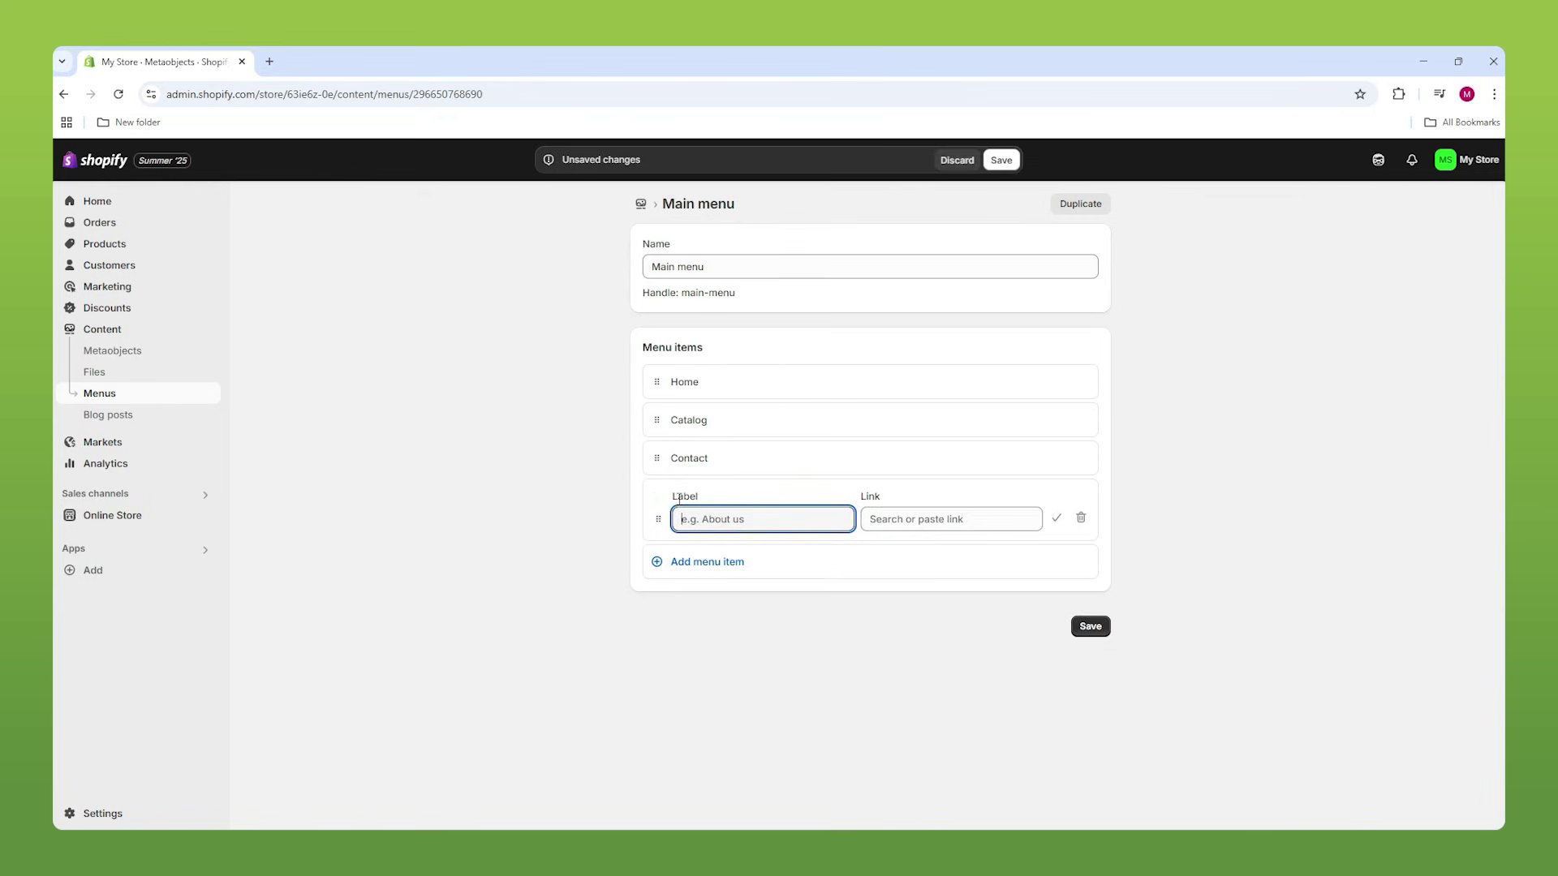
left_click(919, 517)
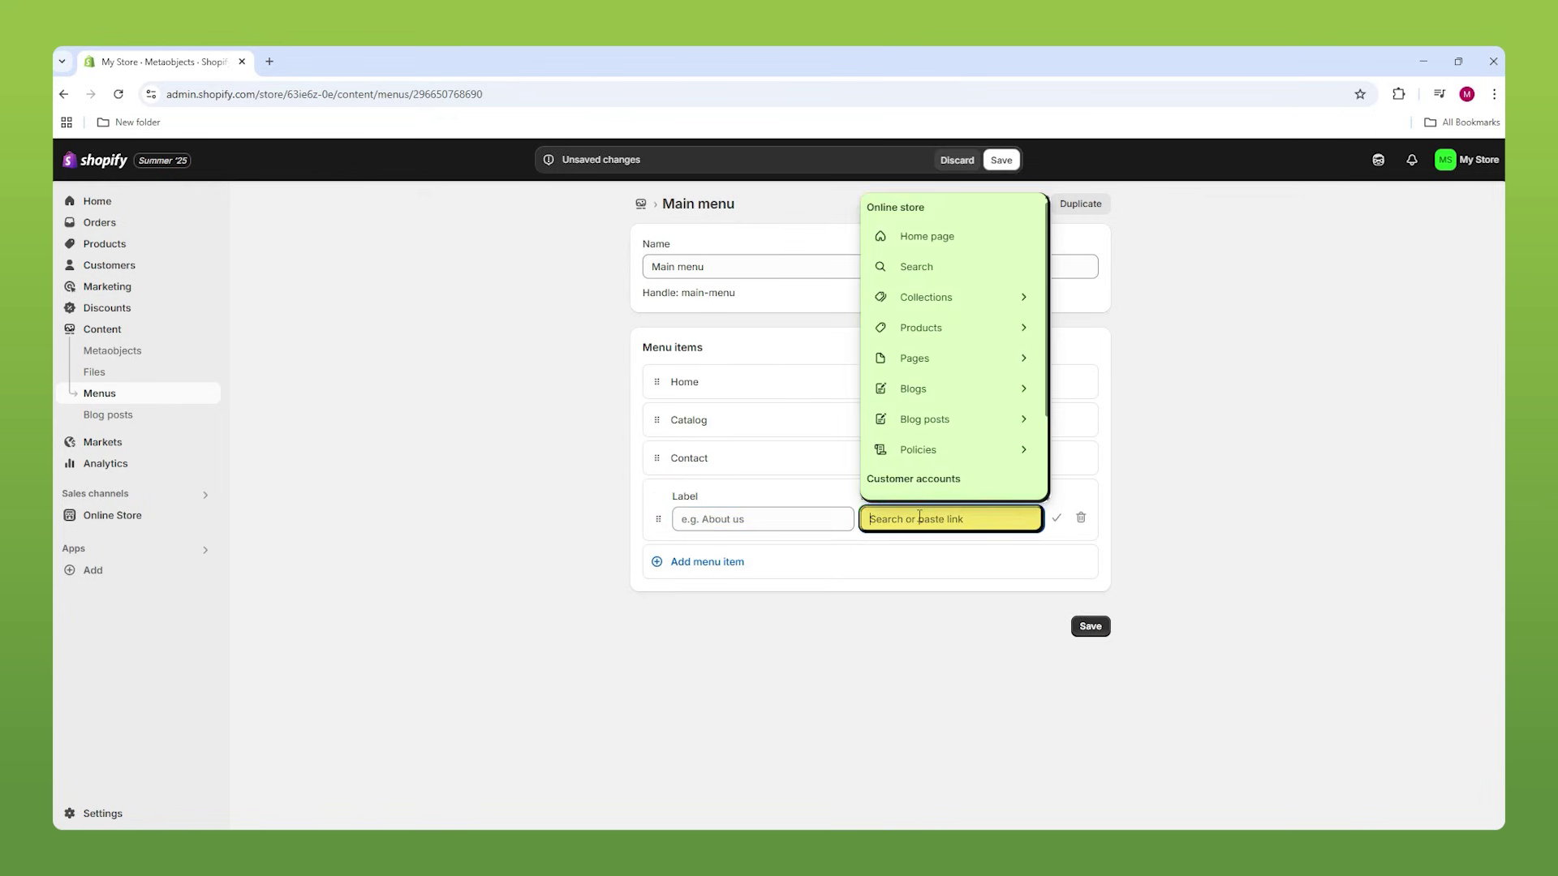
left_click(972, 306)
left_click(926, 621)
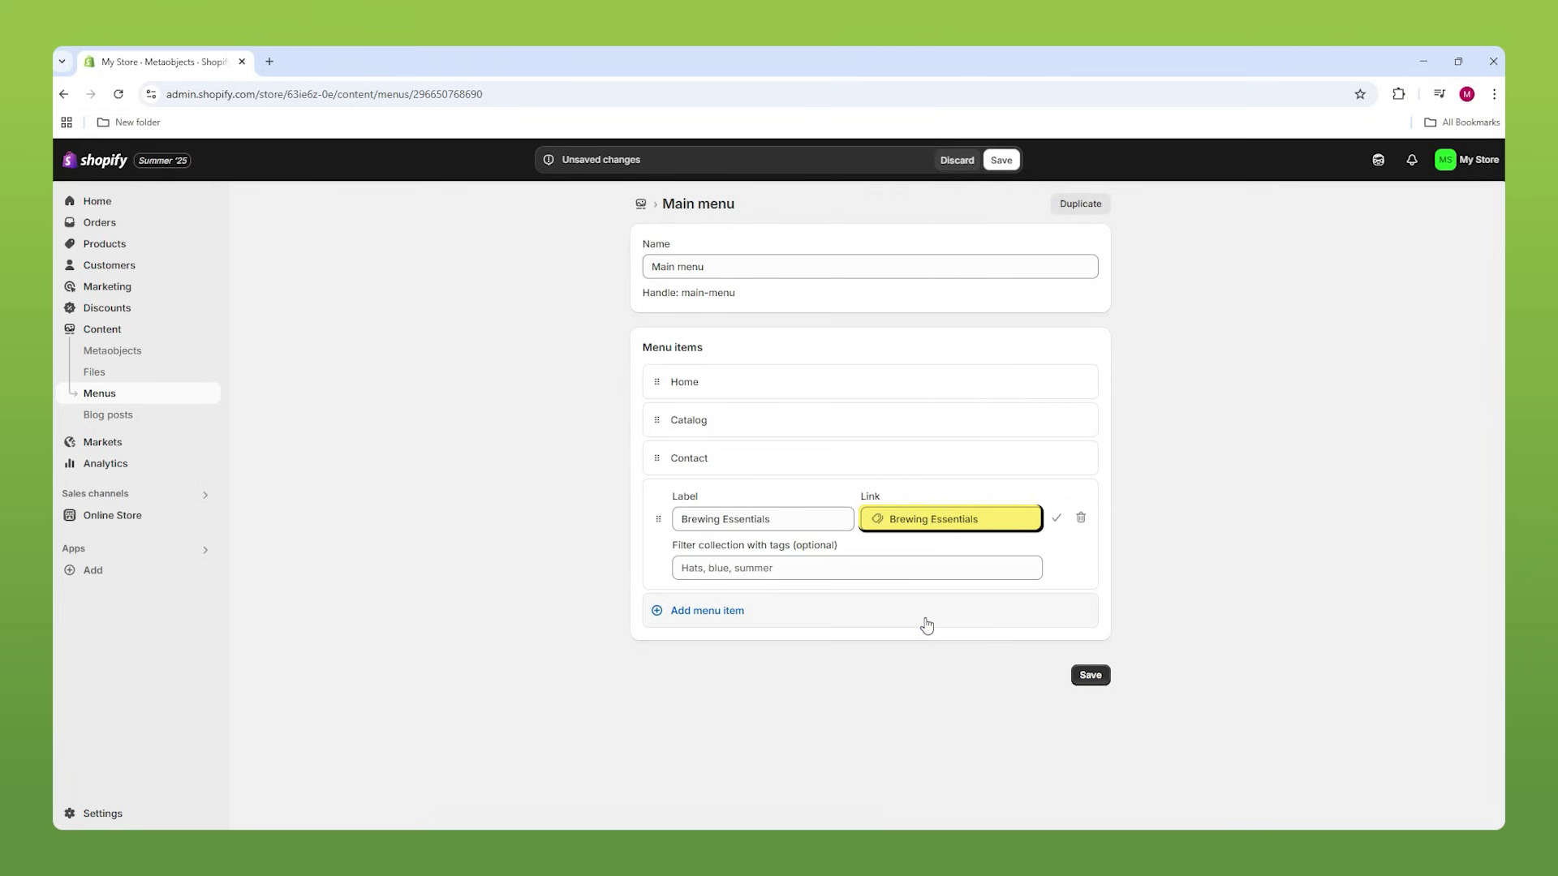
Add a second Main menu item linked to the Brewing Essentials collection.
left_click(740, 614)
key("Tab")
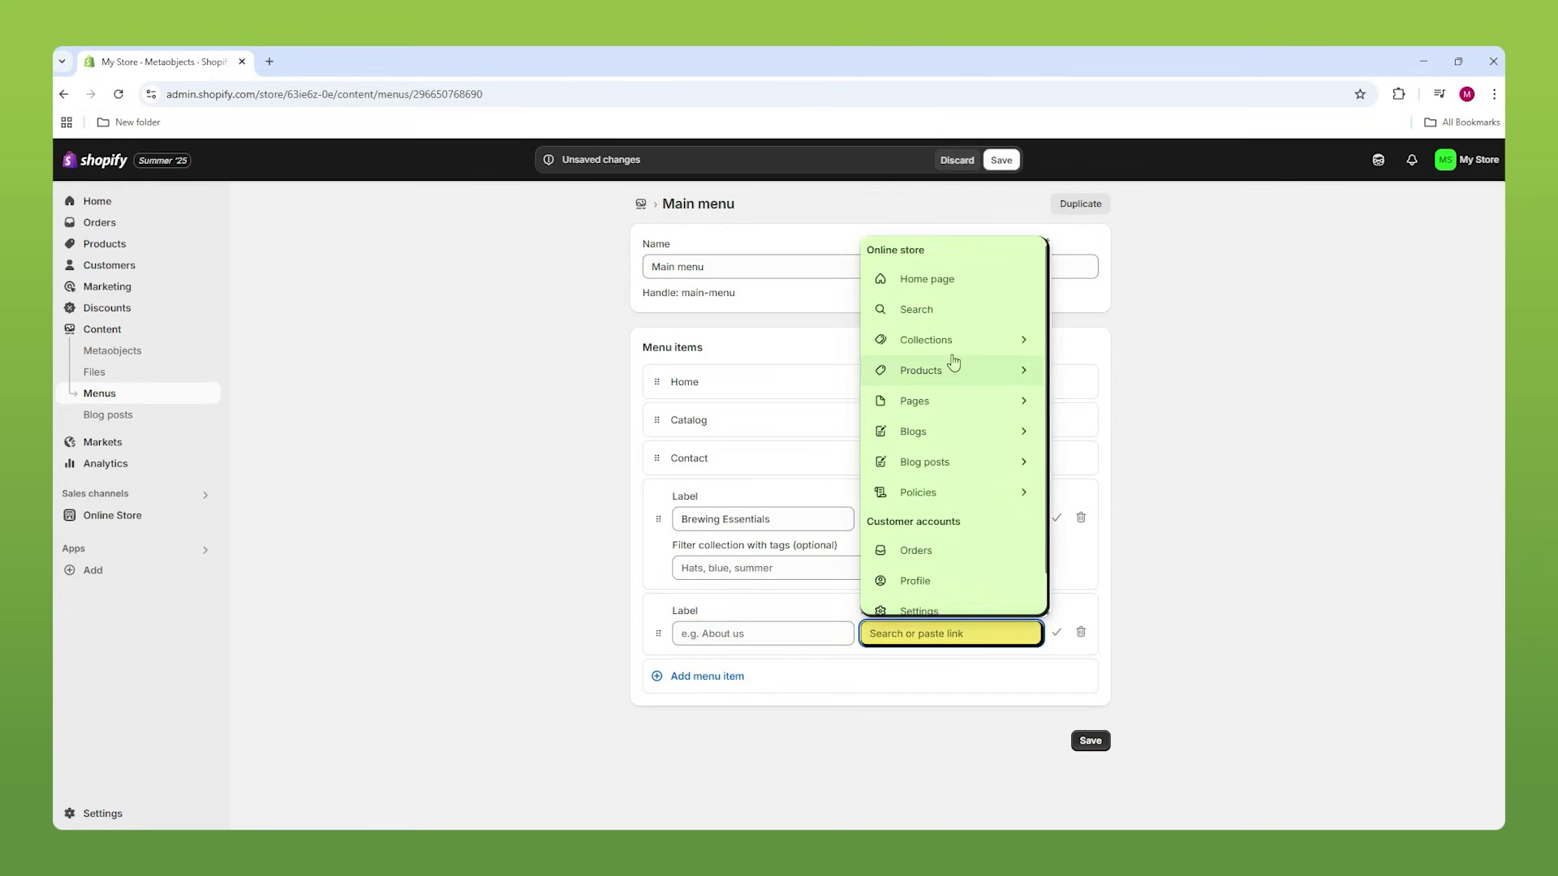
left_click(940, 346)
left_click(912, 734)
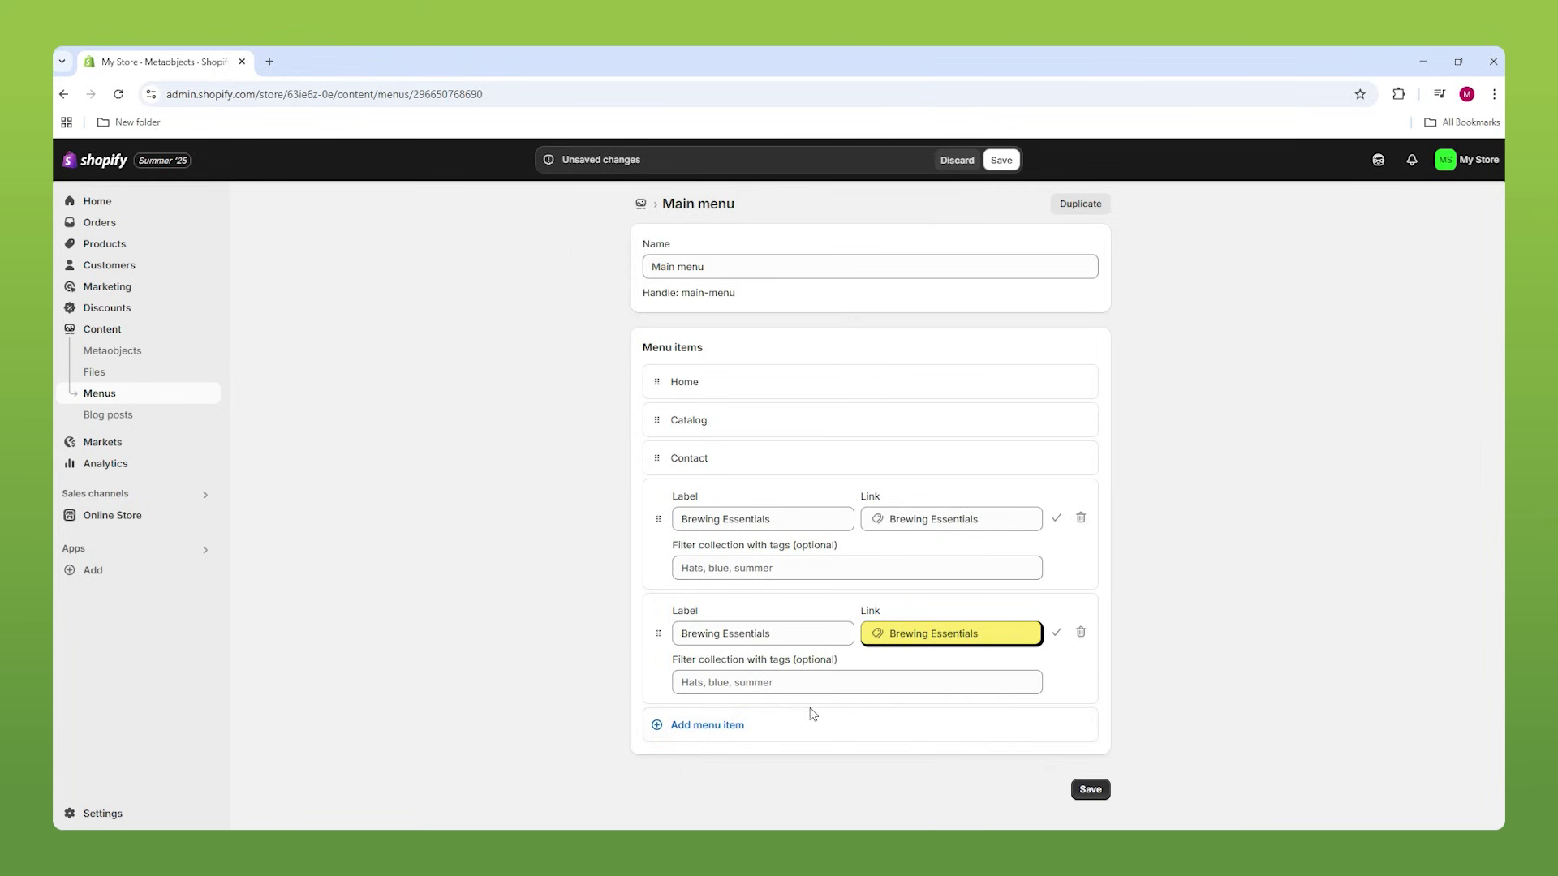
Add a Main menu item linked to the Storage & Organization collection.
left_click(756, 726)
left_click(925, 739)
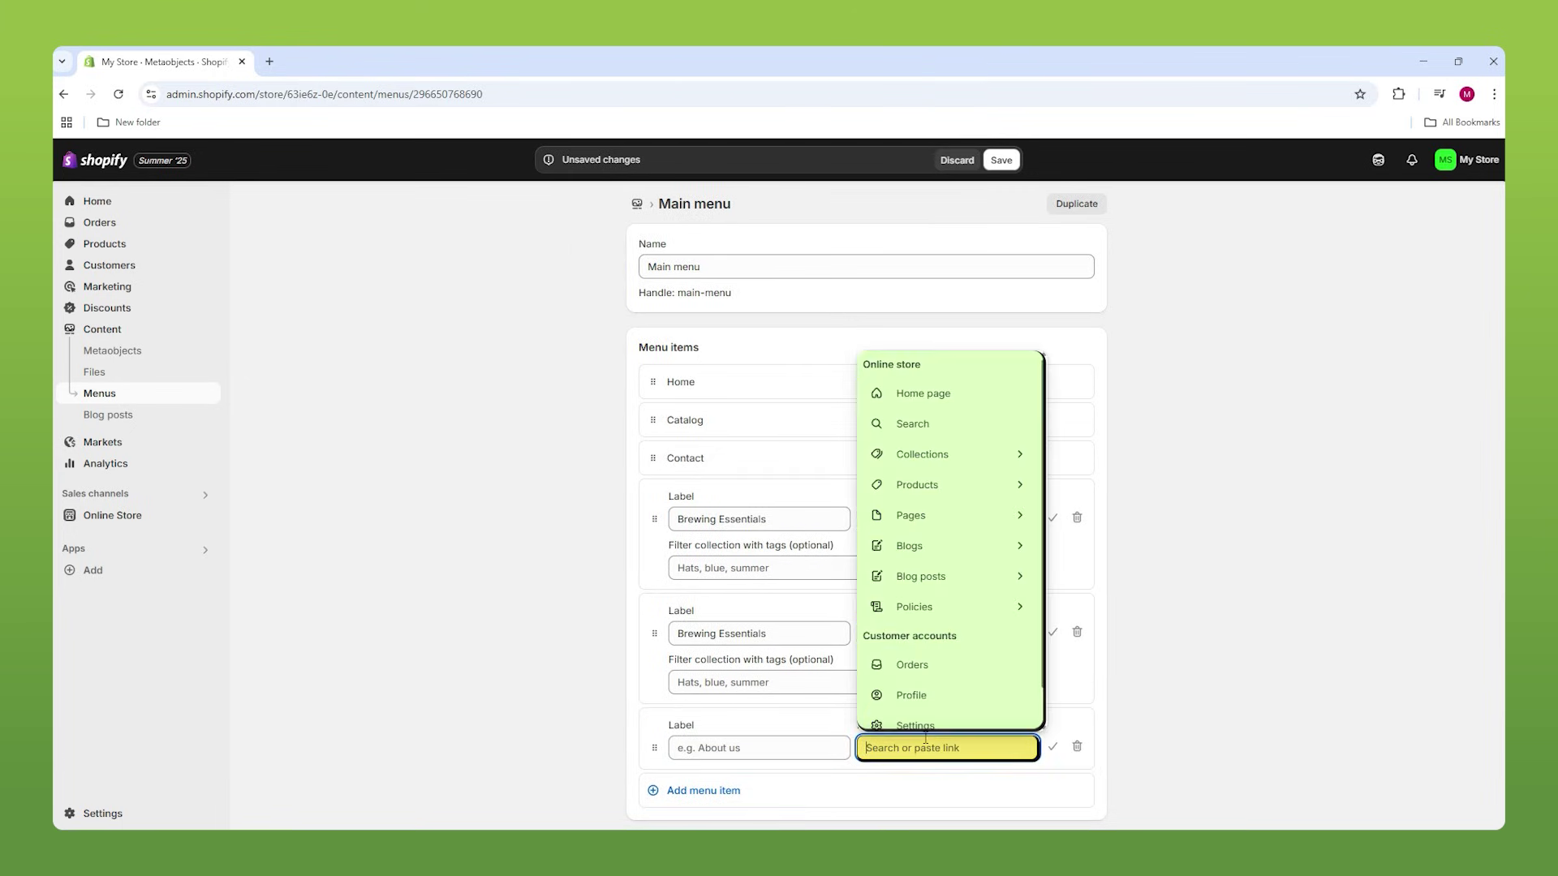
left_click(939, 453)
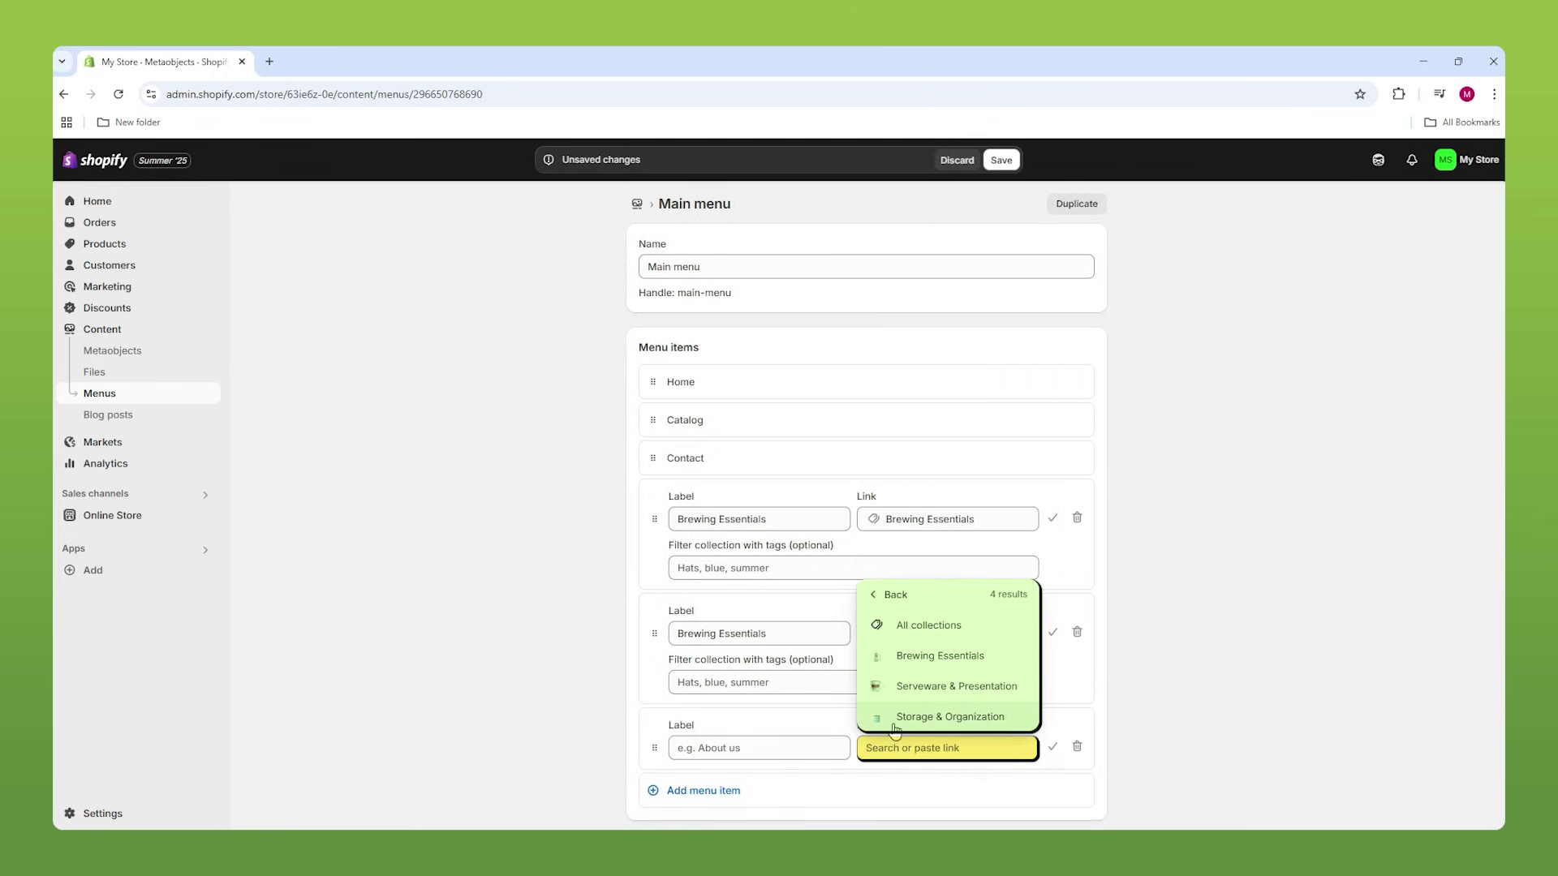
left_click(895, 722)
Move the Contact item to the end of the Main menu and save the menu.
left_click_drag(655, 462, 667, 724)
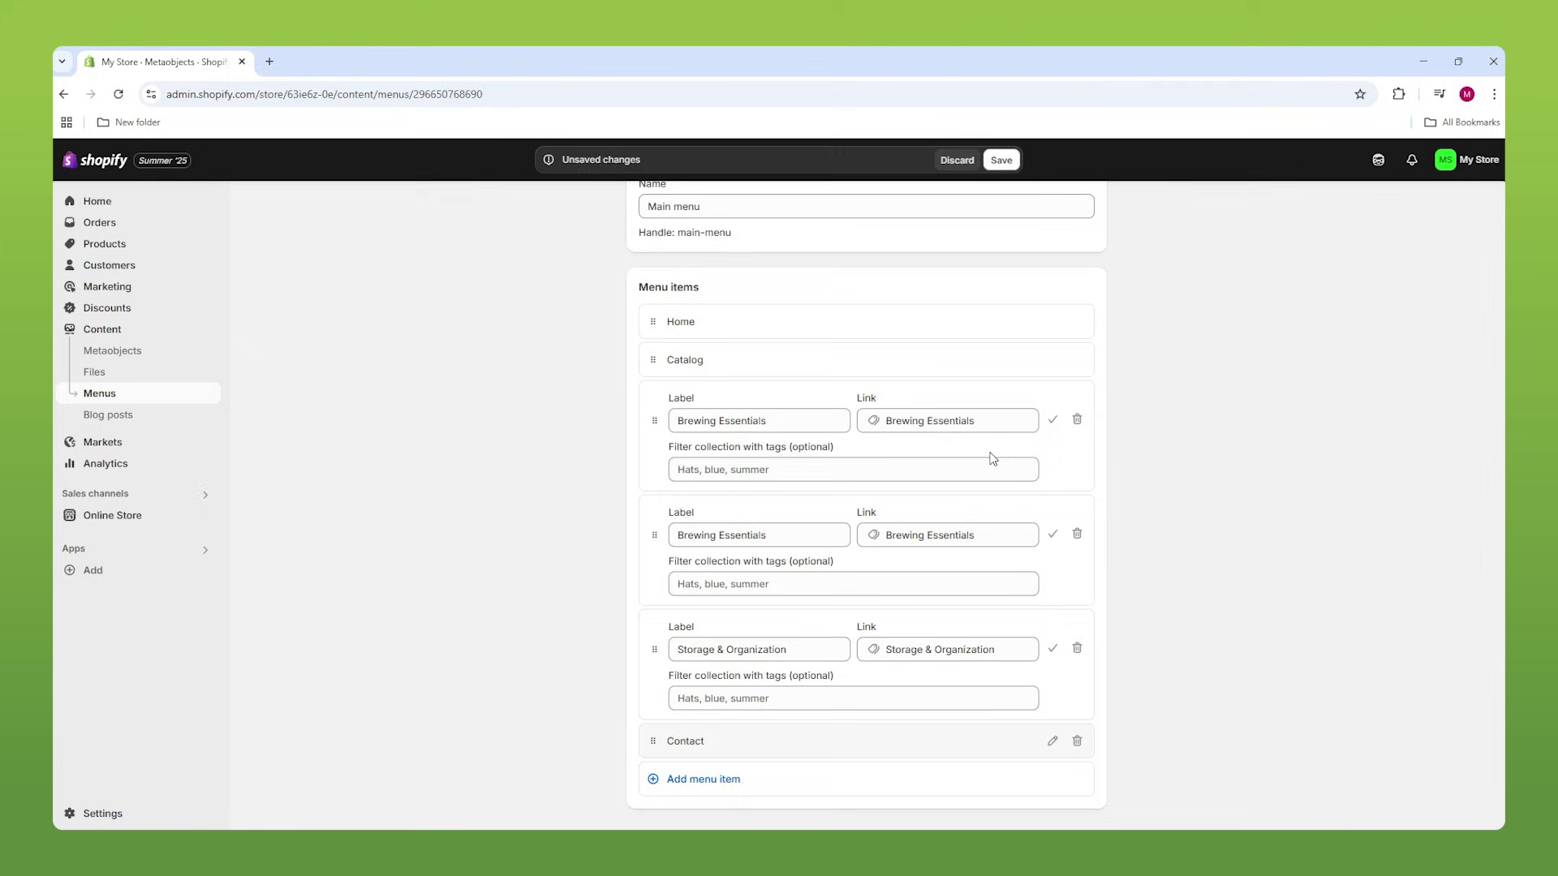
scroll(993, 459, "up", 2)
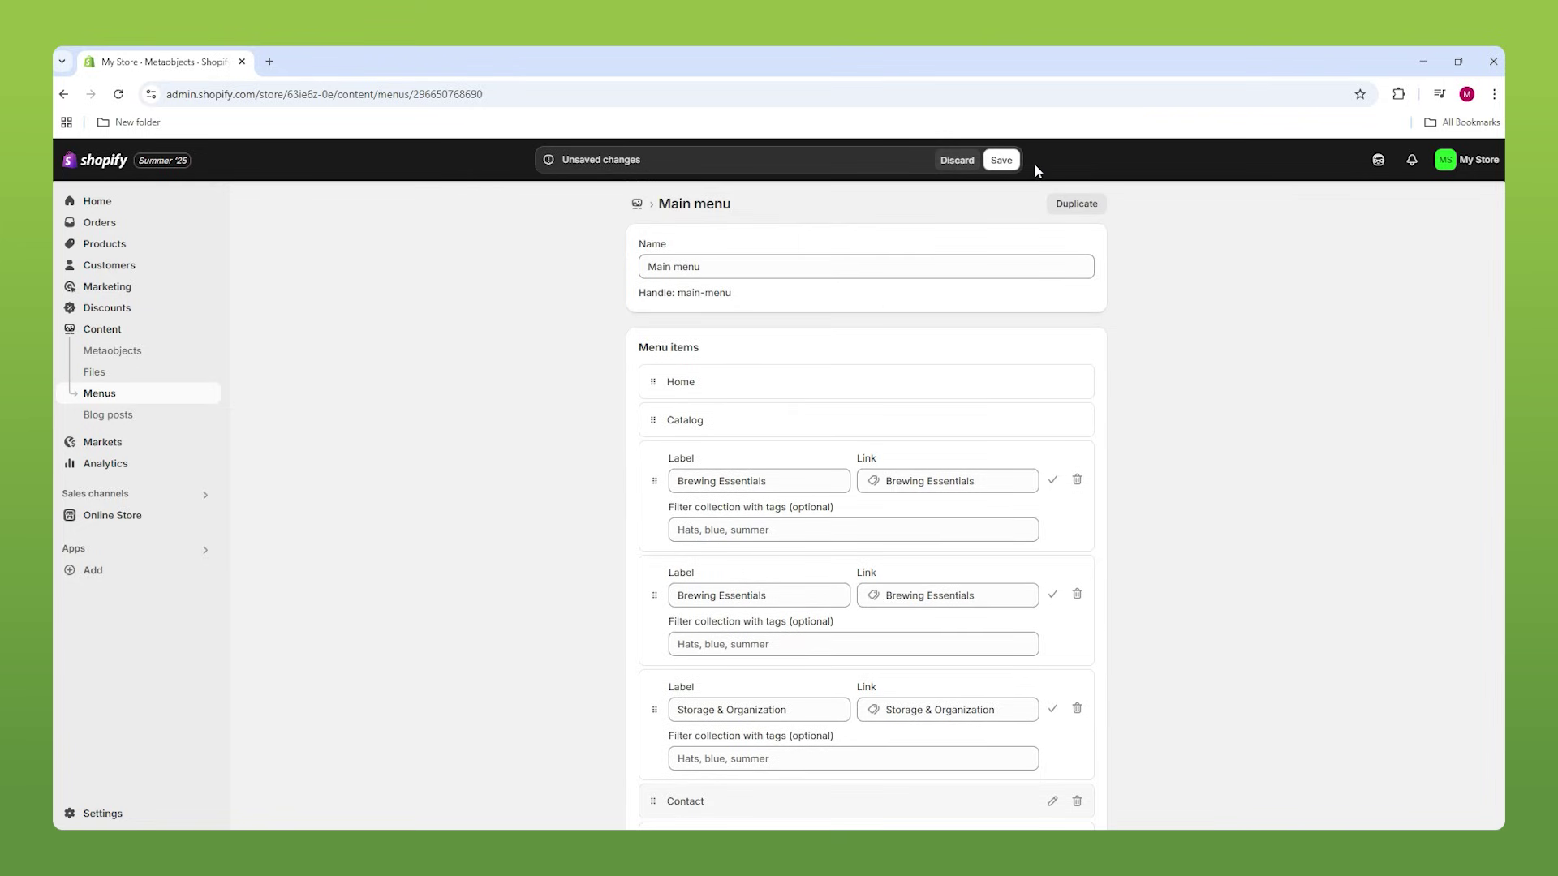
left_click(1010, 164)
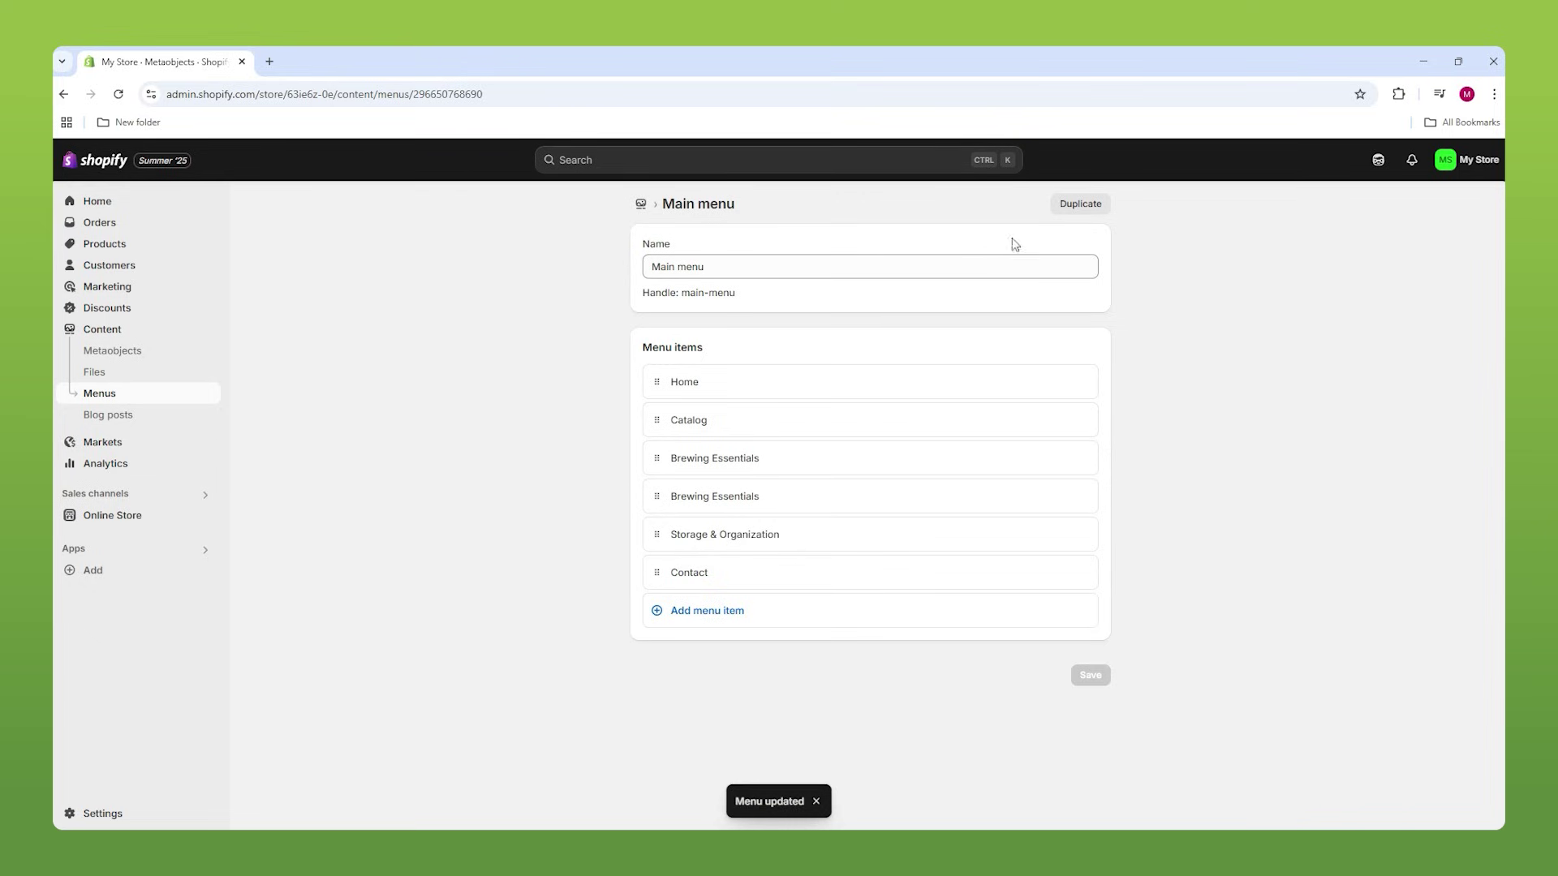
left_click(640, 206)
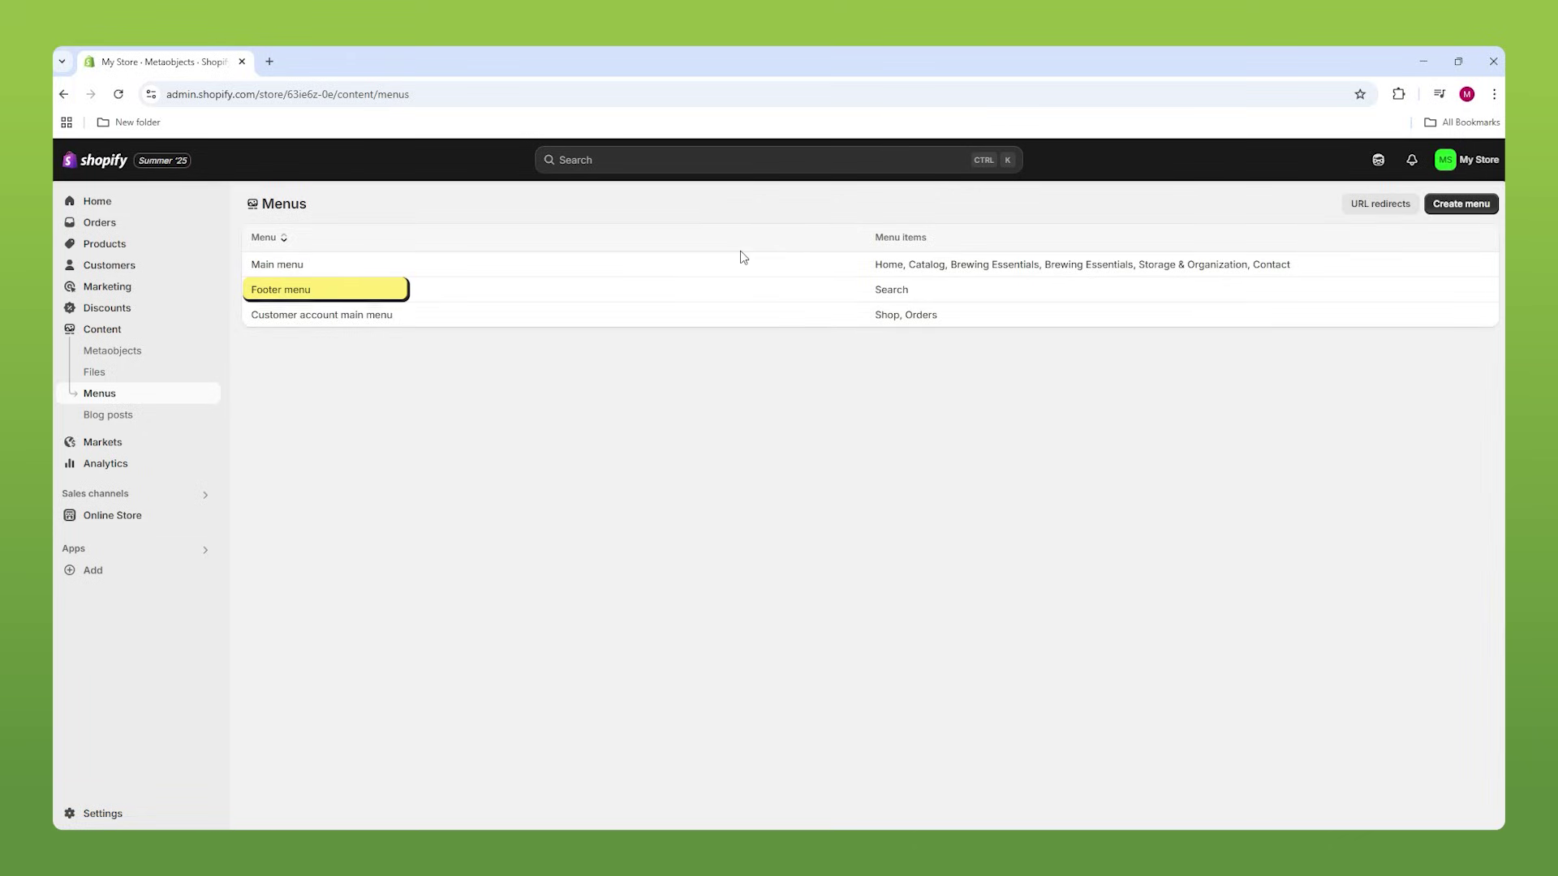
left_click(311, 291)
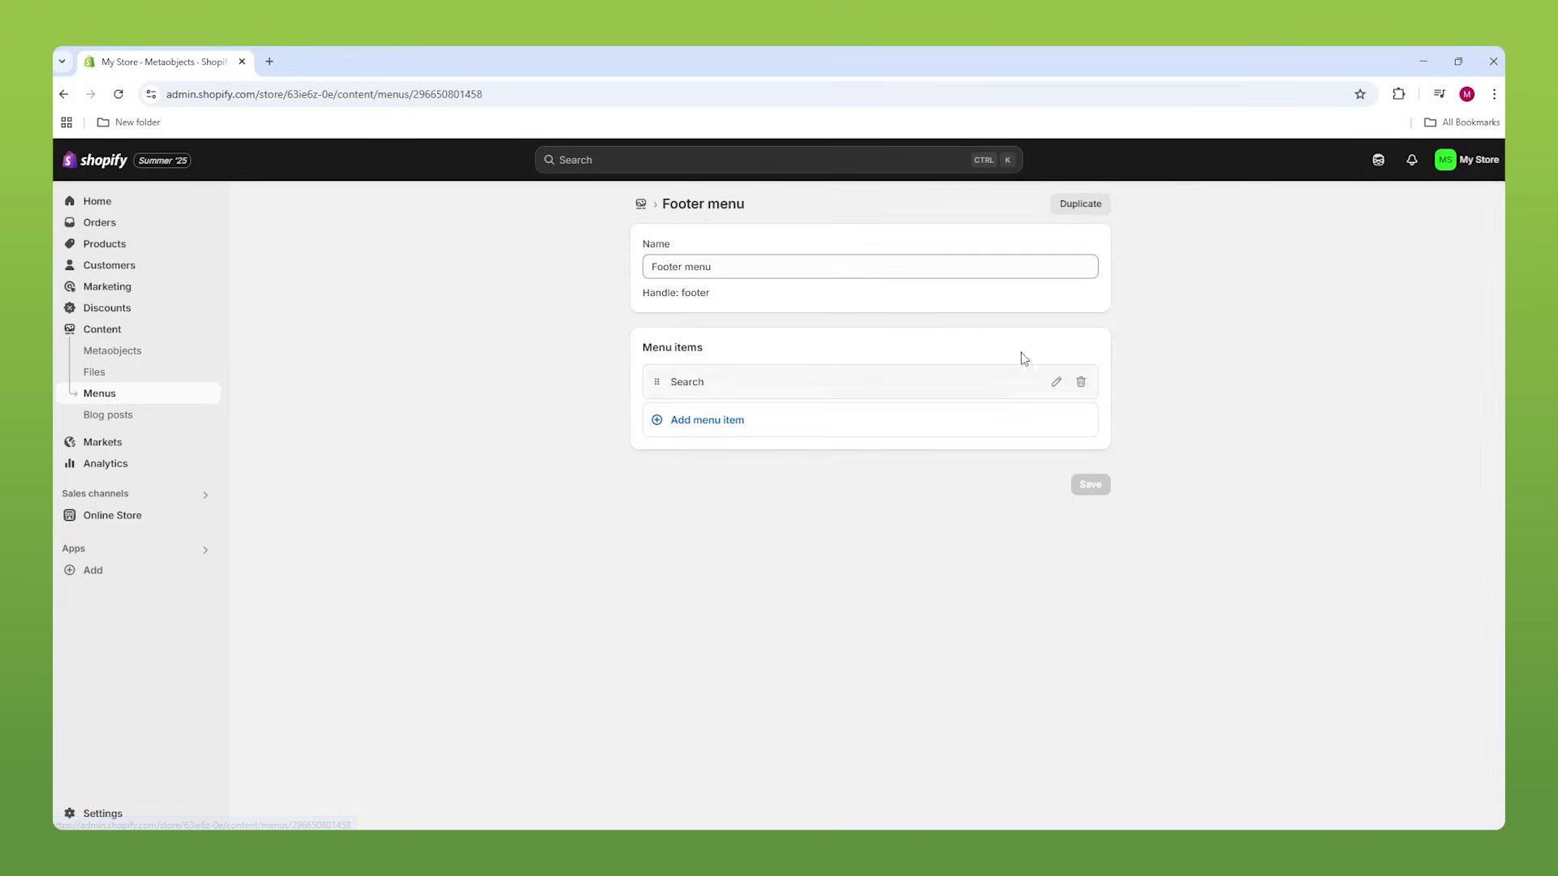
left_click(702, 424)
left_click(952, 437)
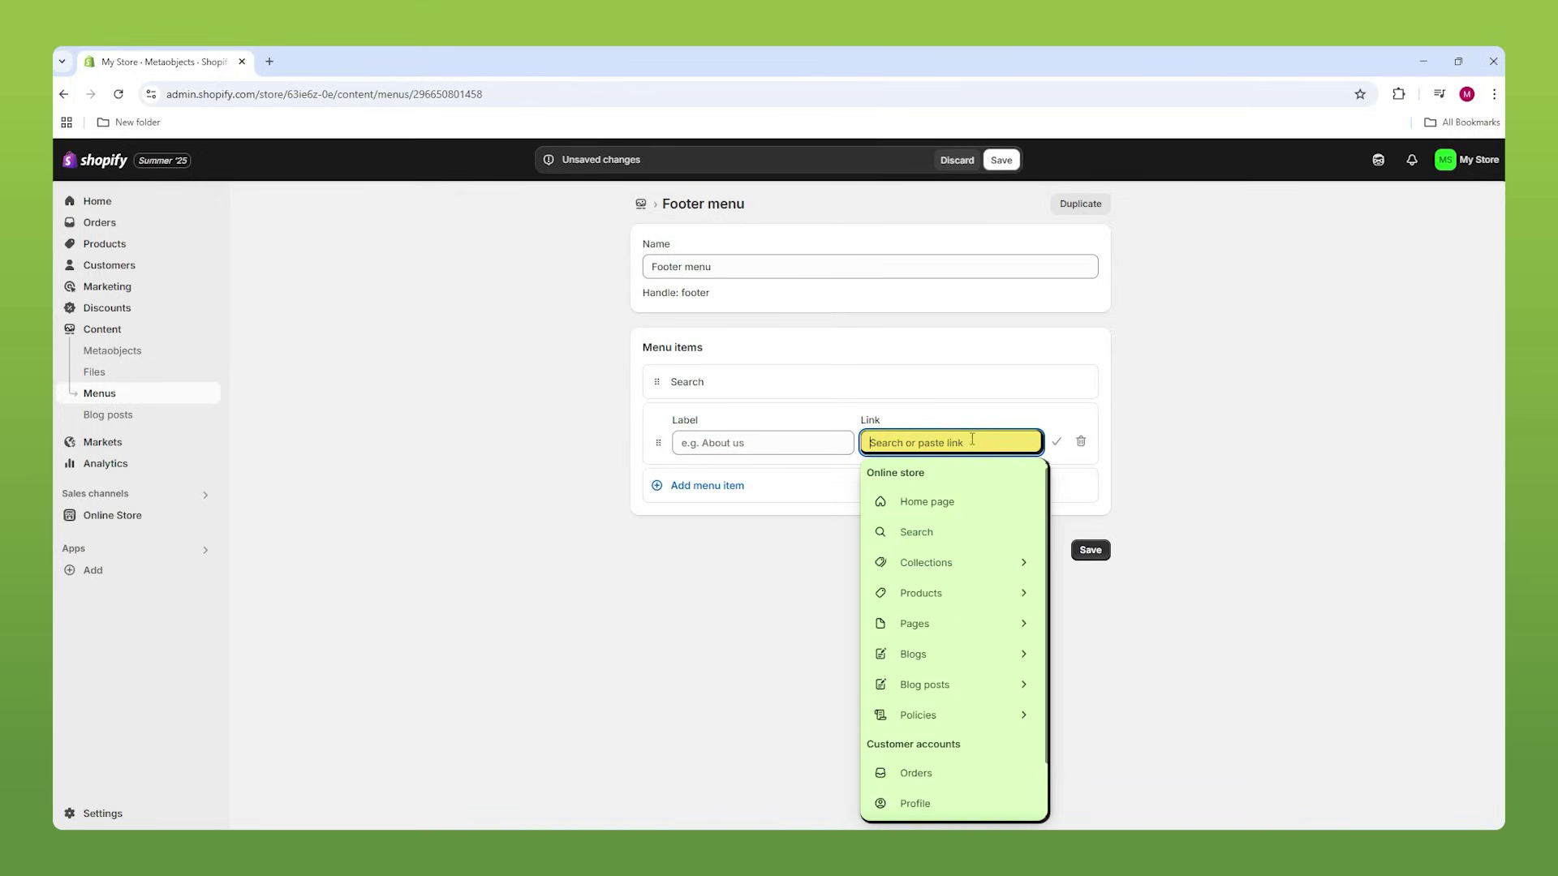
left_click(912, 716)
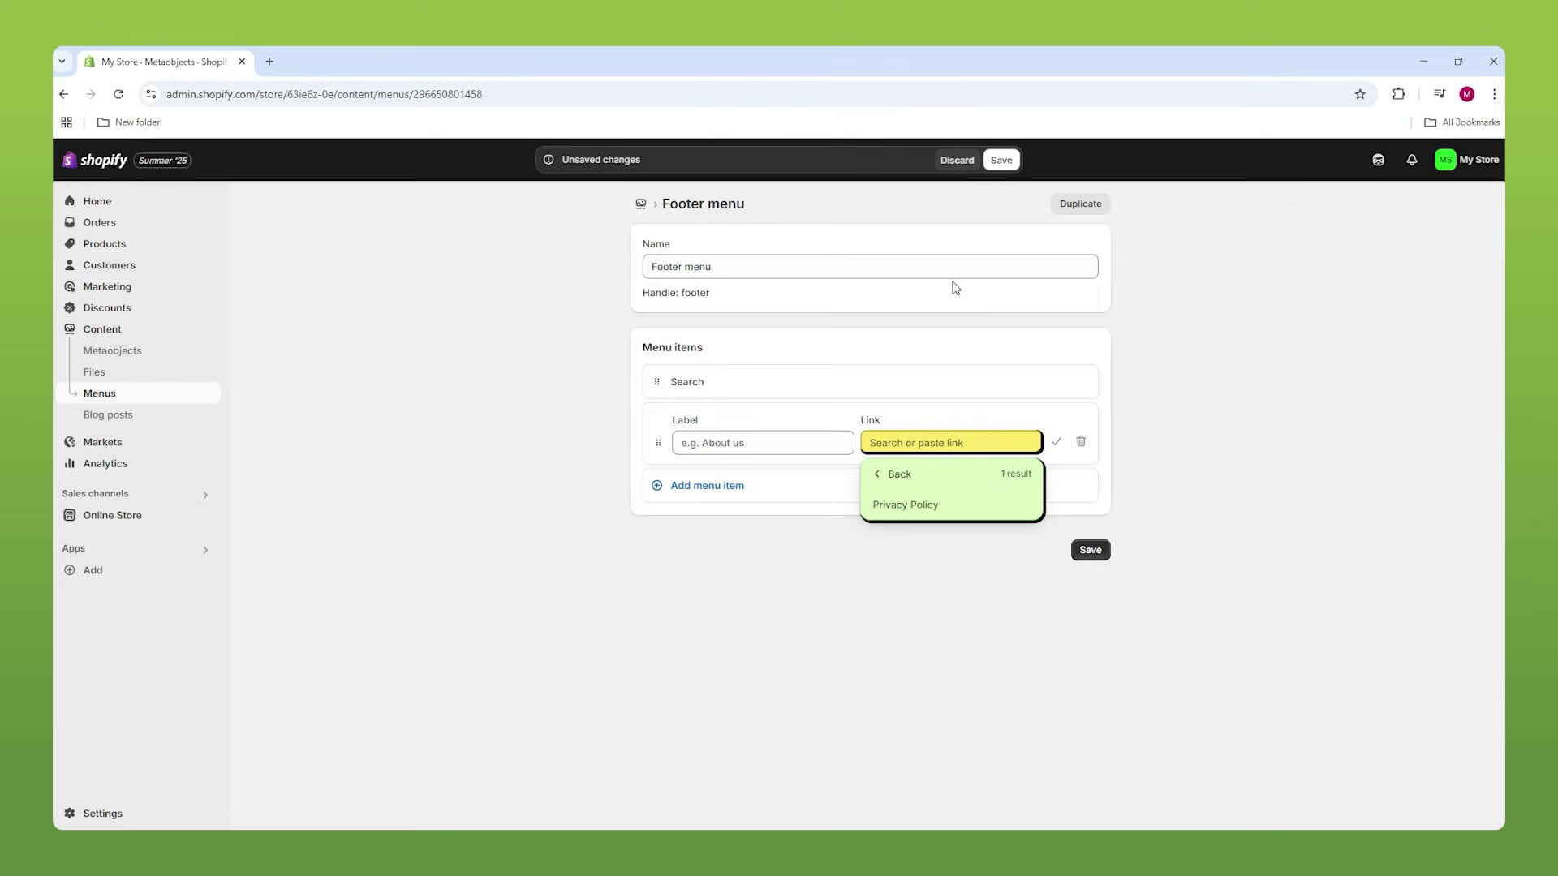
left_click(957, 160)
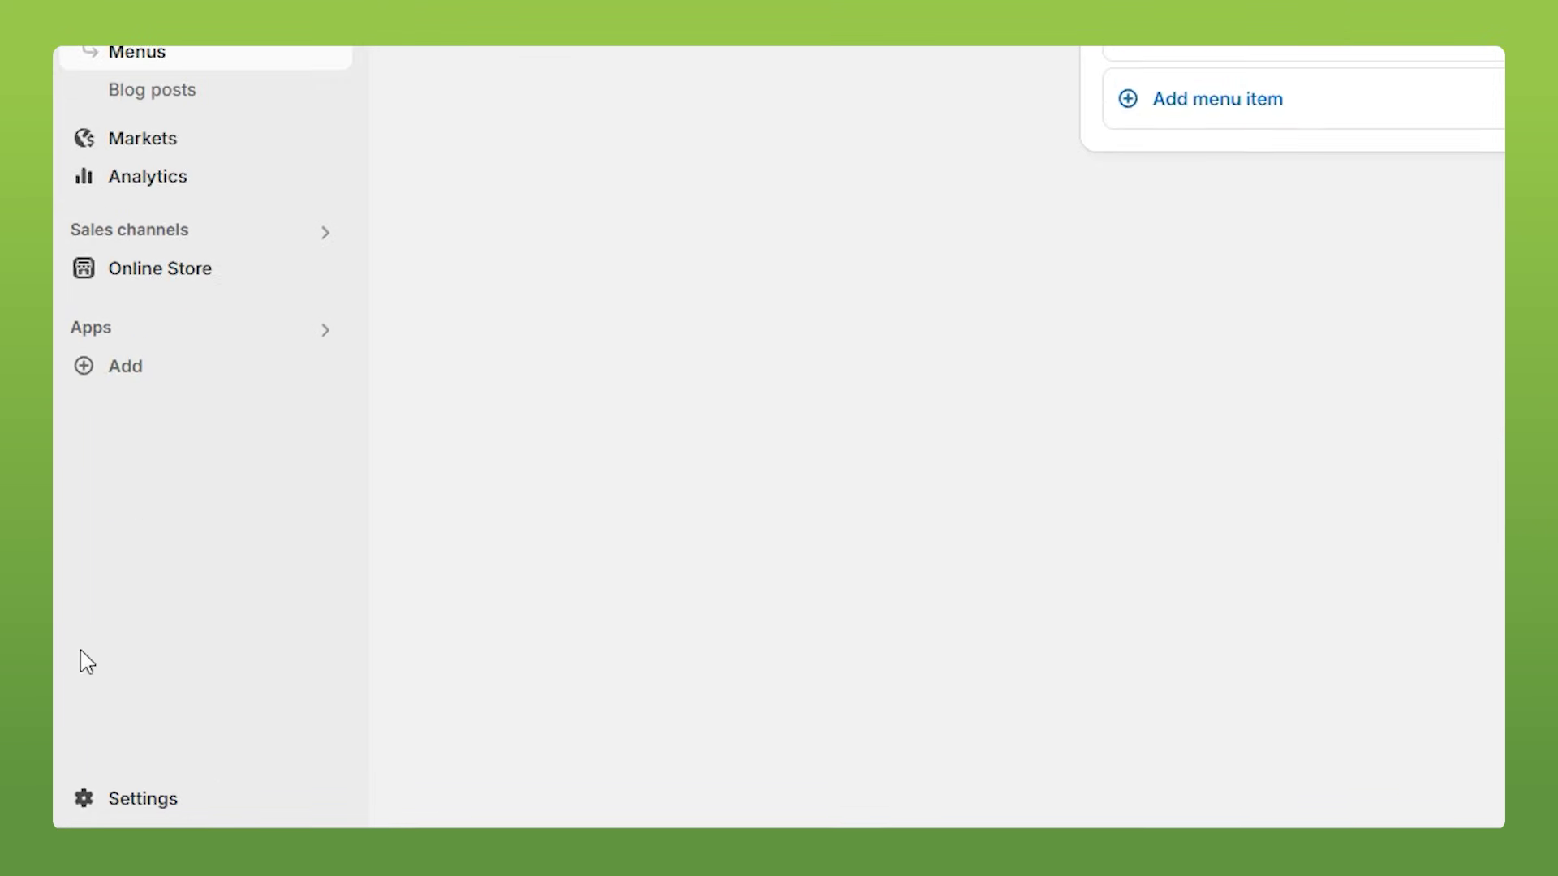
Open the store's policy settings and insert the template text into the Return and refund policy.
left_click(98, 813)
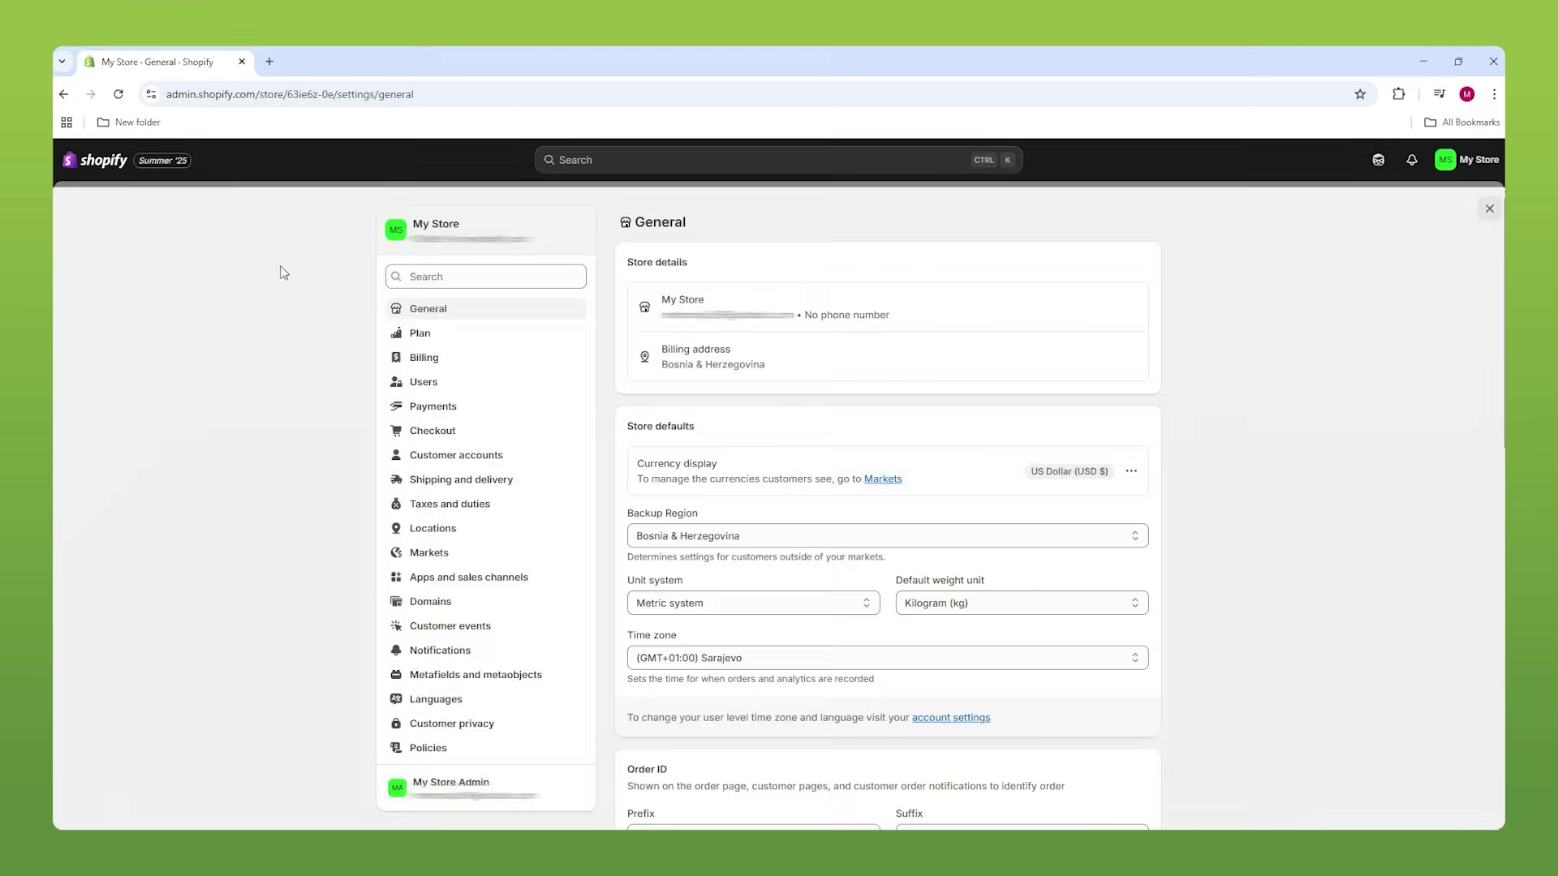
left_click(447, 750)
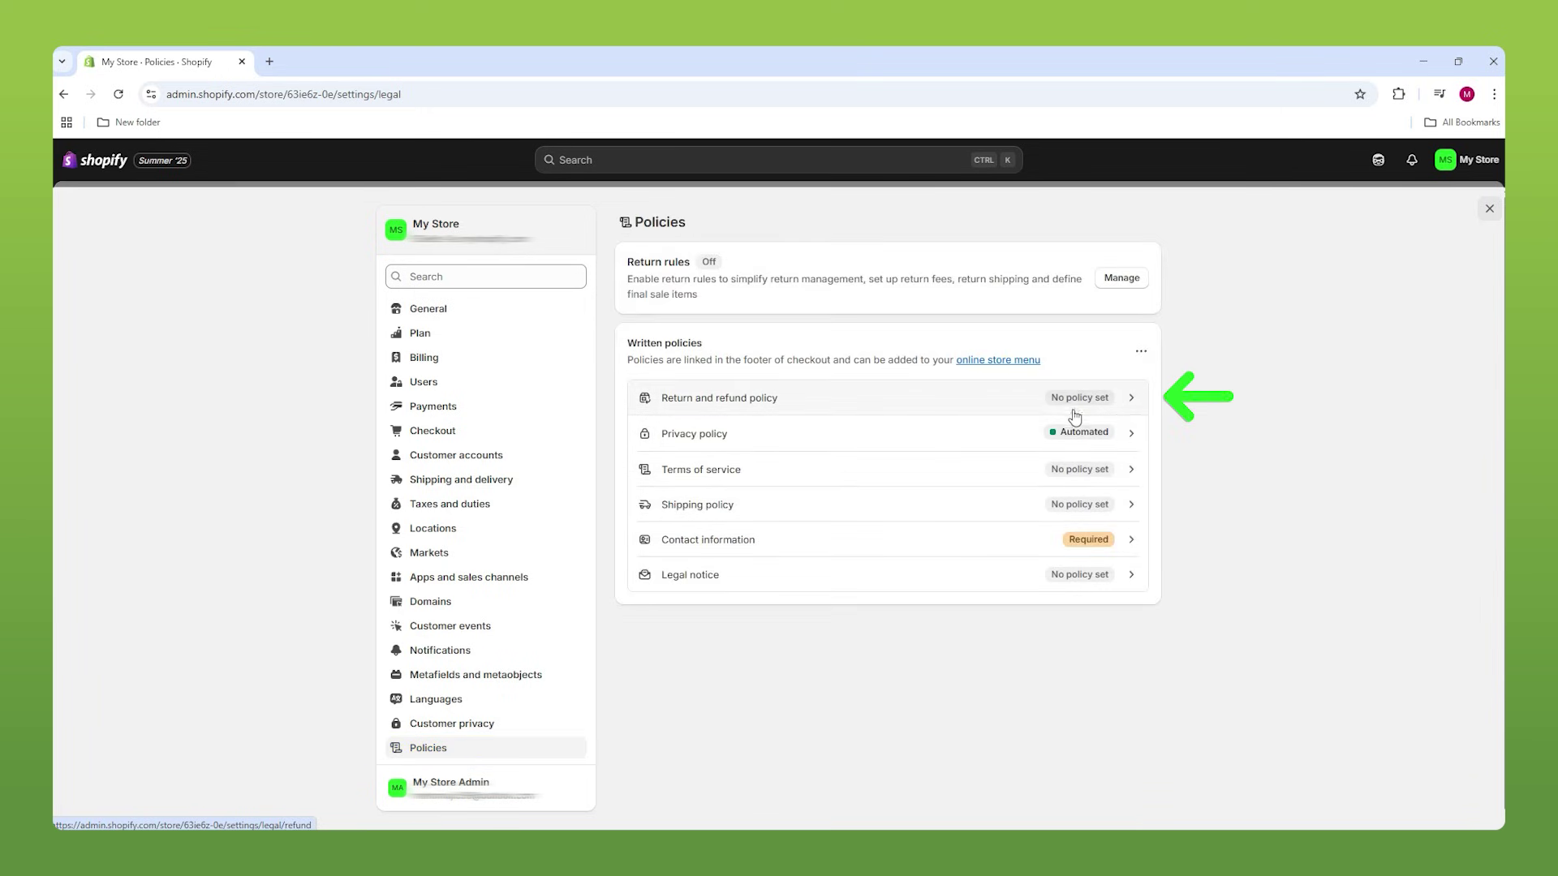
left_click(1076, 397)
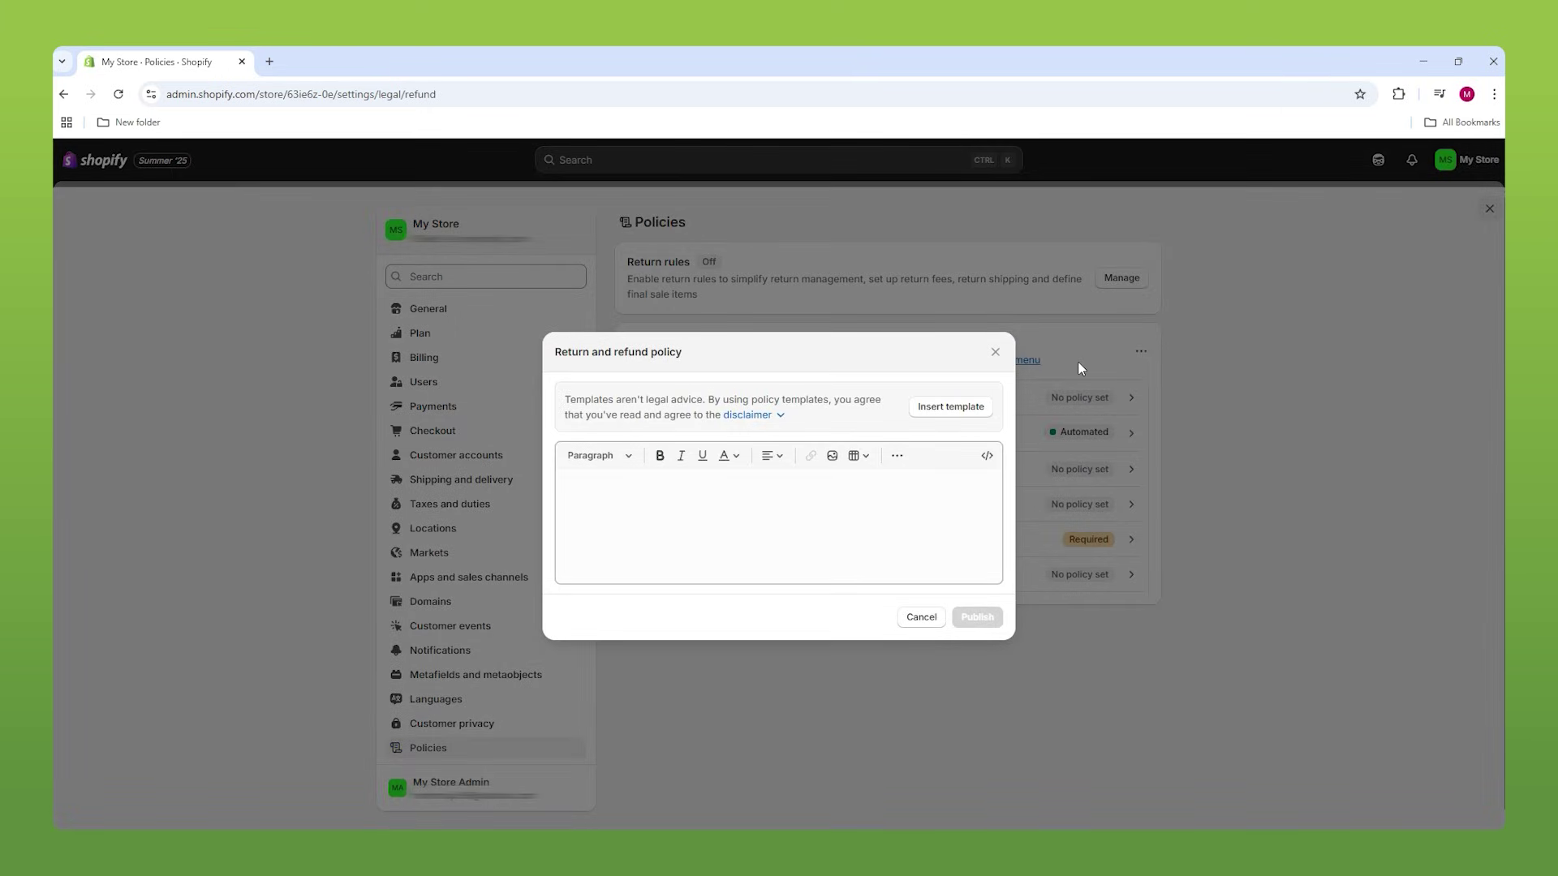
left_click(949, 407)
scroll(805, 483, "up", 10)
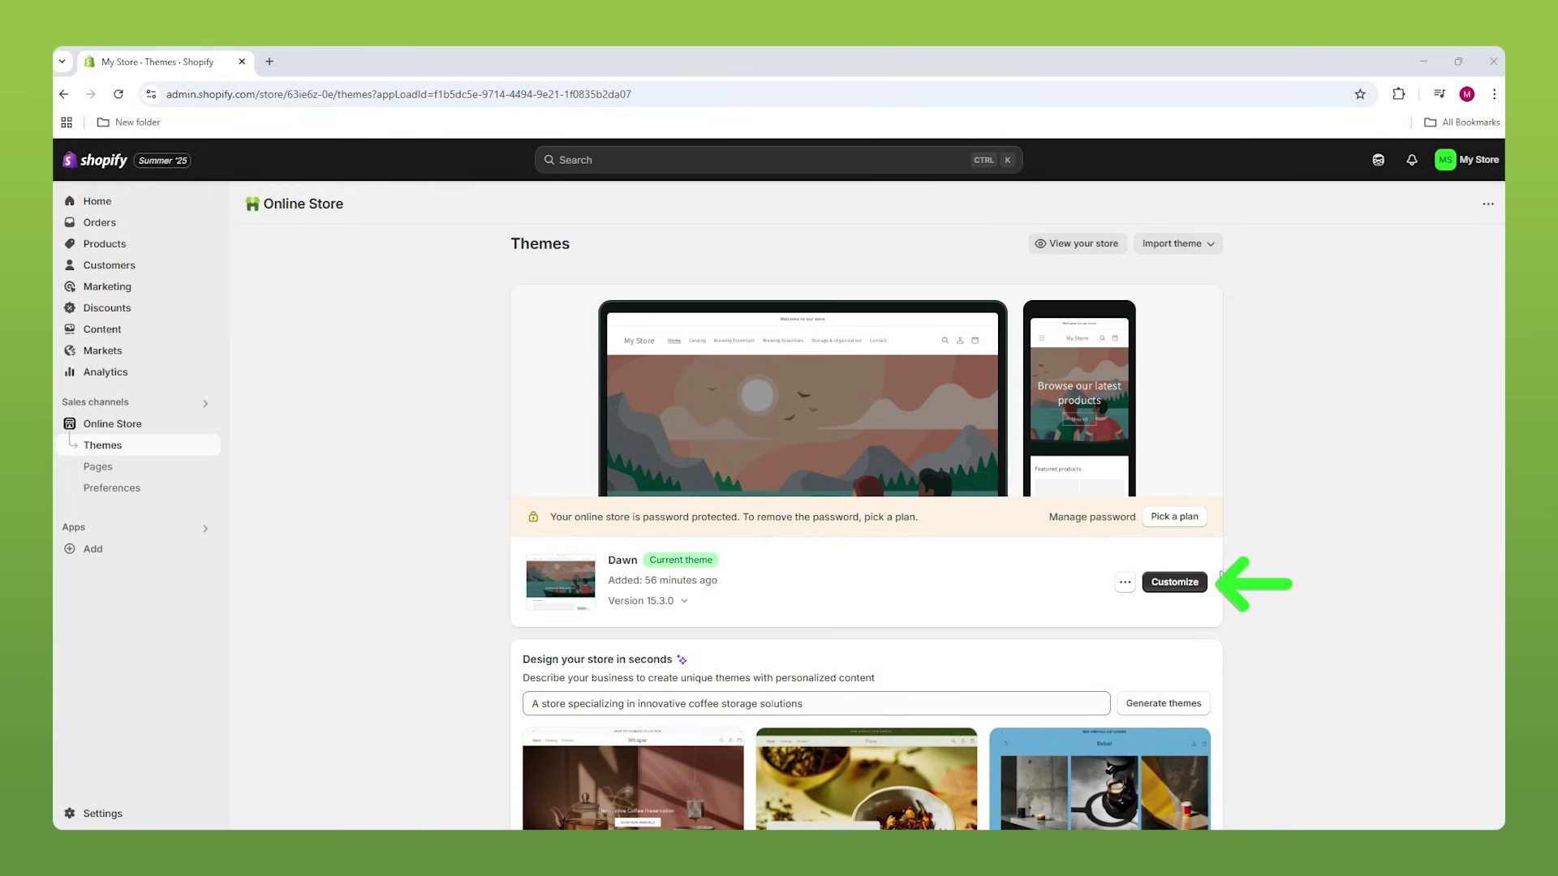
Open the Dawn theme for customization in a new browser tab and look over the home page down to its footer.
right_click(1174, 587)
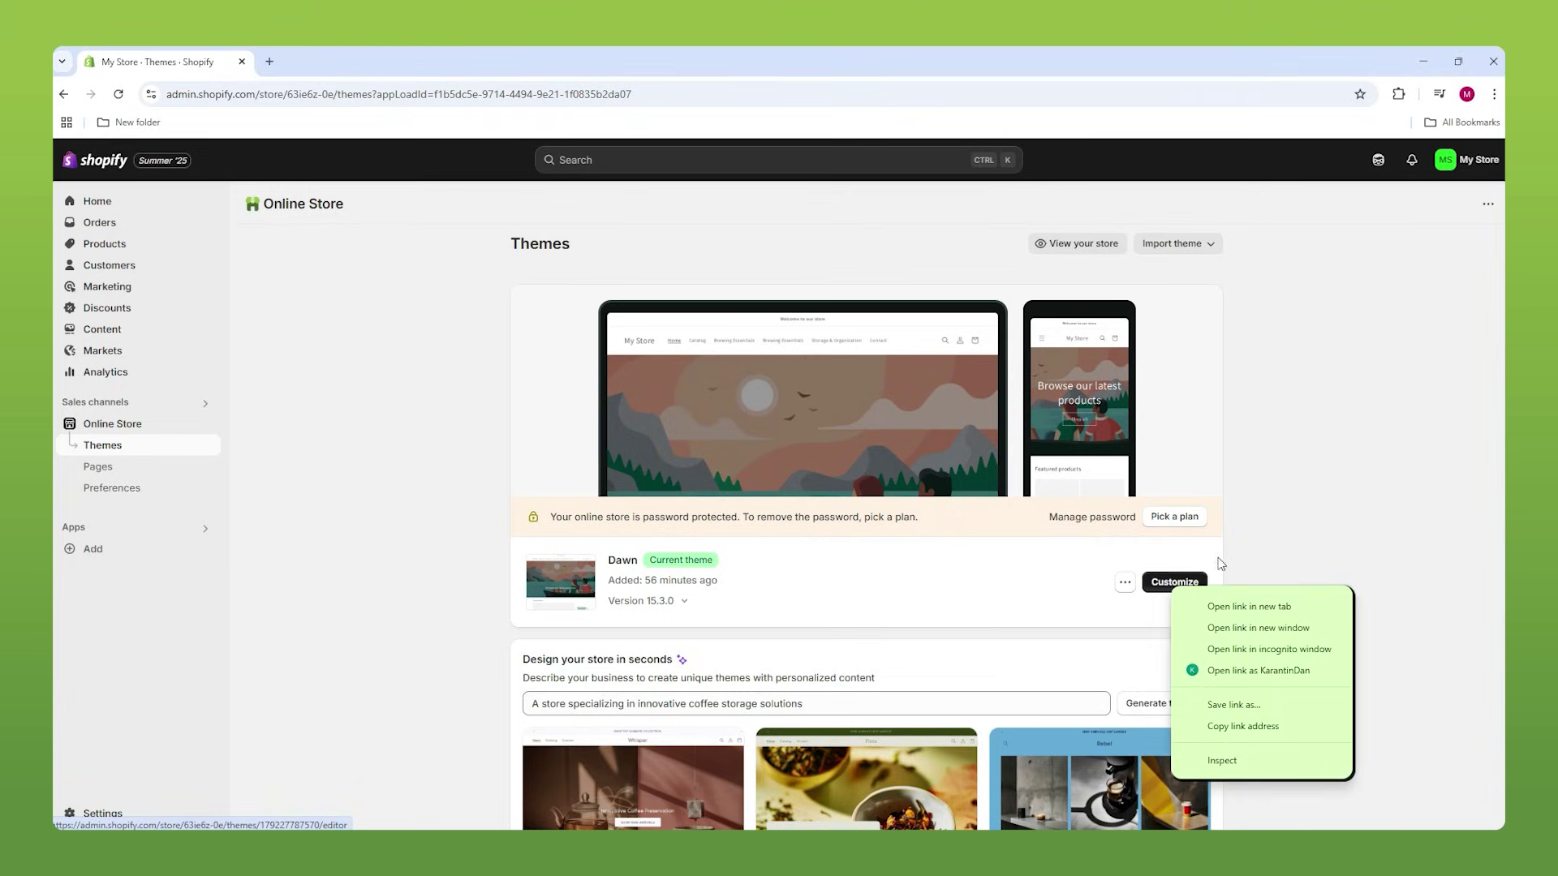
left_click(1249, 606)
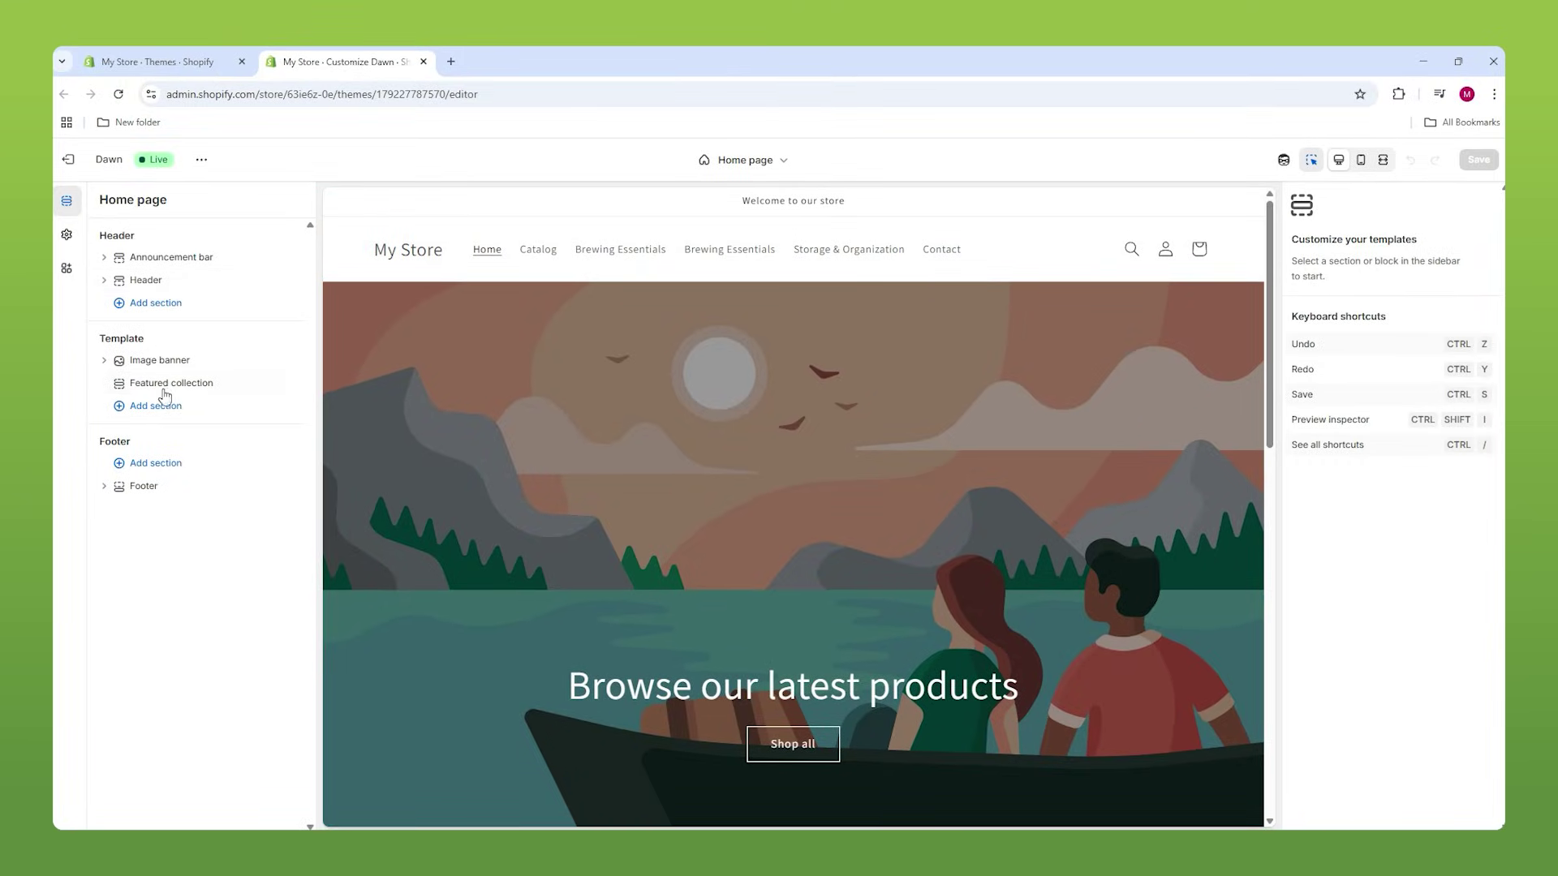
scroll(636, 344, "down", 1)
scroll(636, 344, "down", 7)
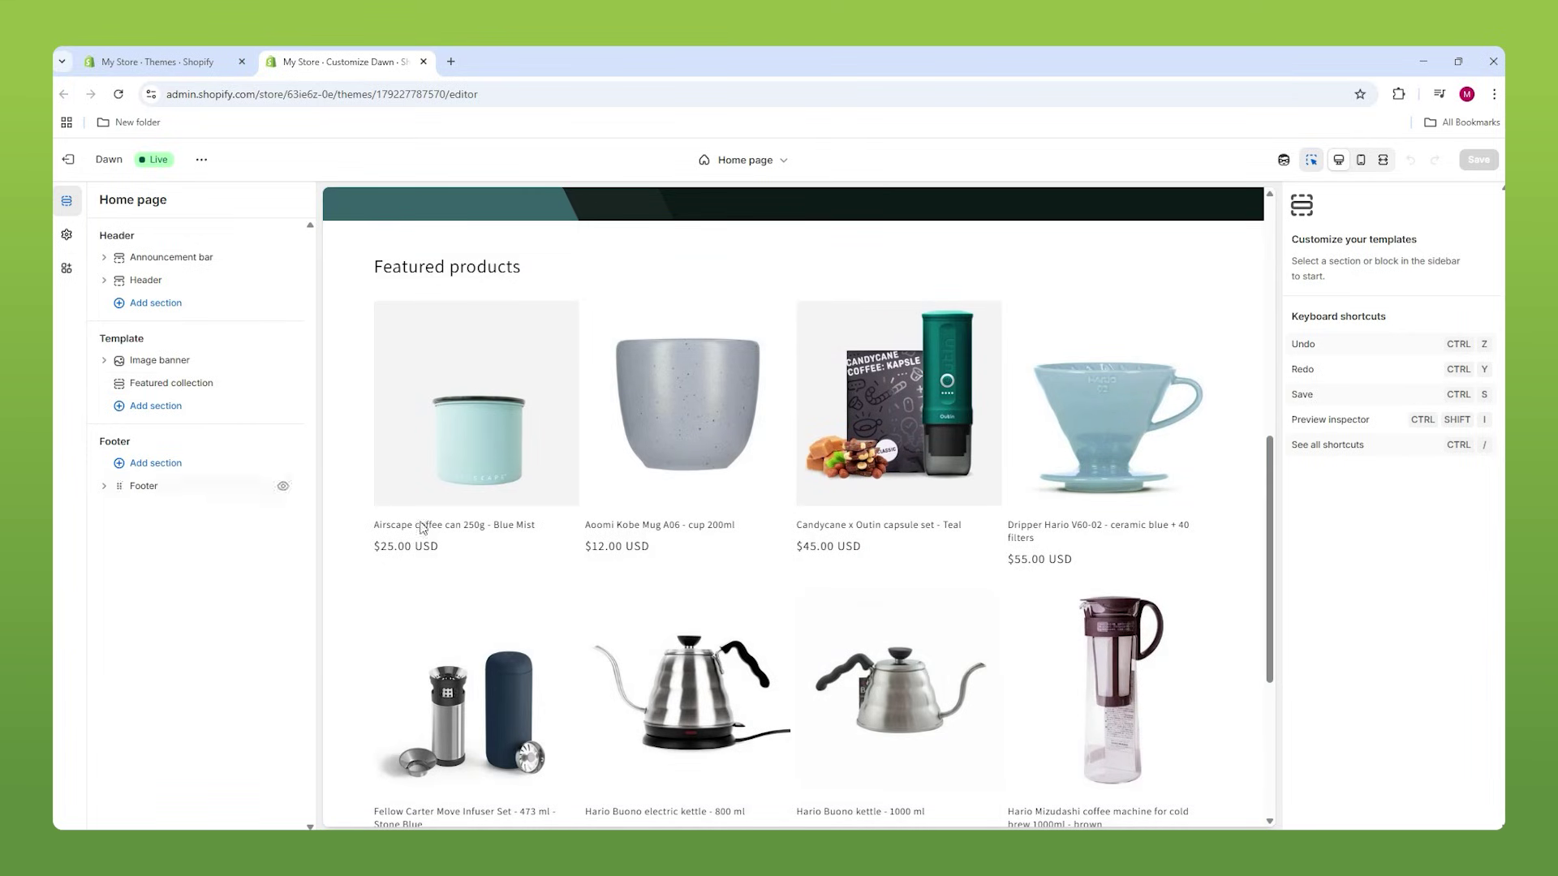
scroll(575, 818, "down", 4)
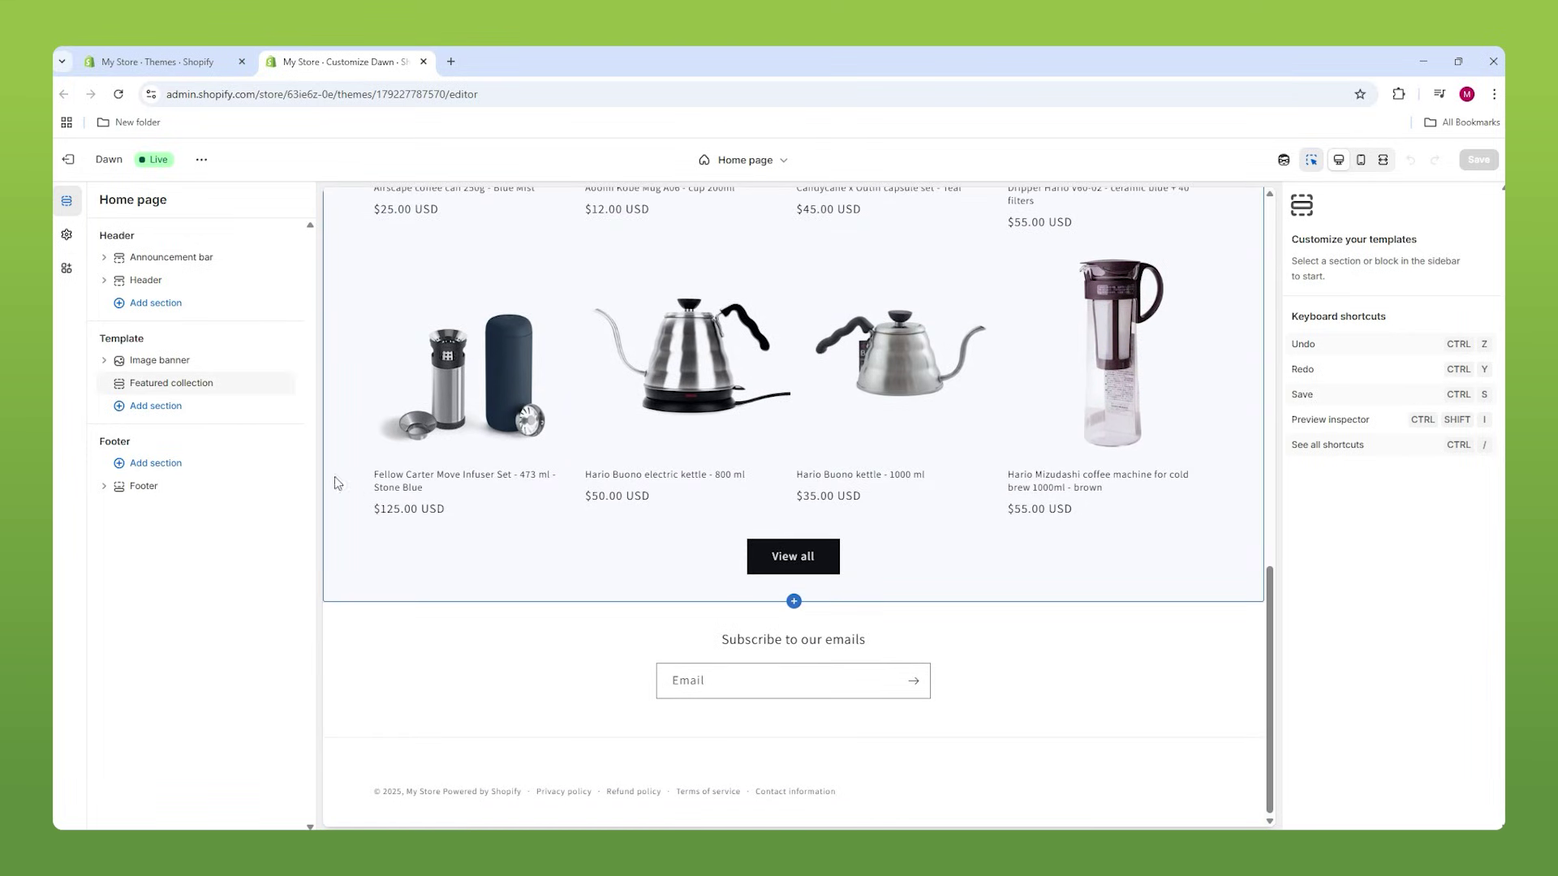
scroll(338, 482, "up", 12)
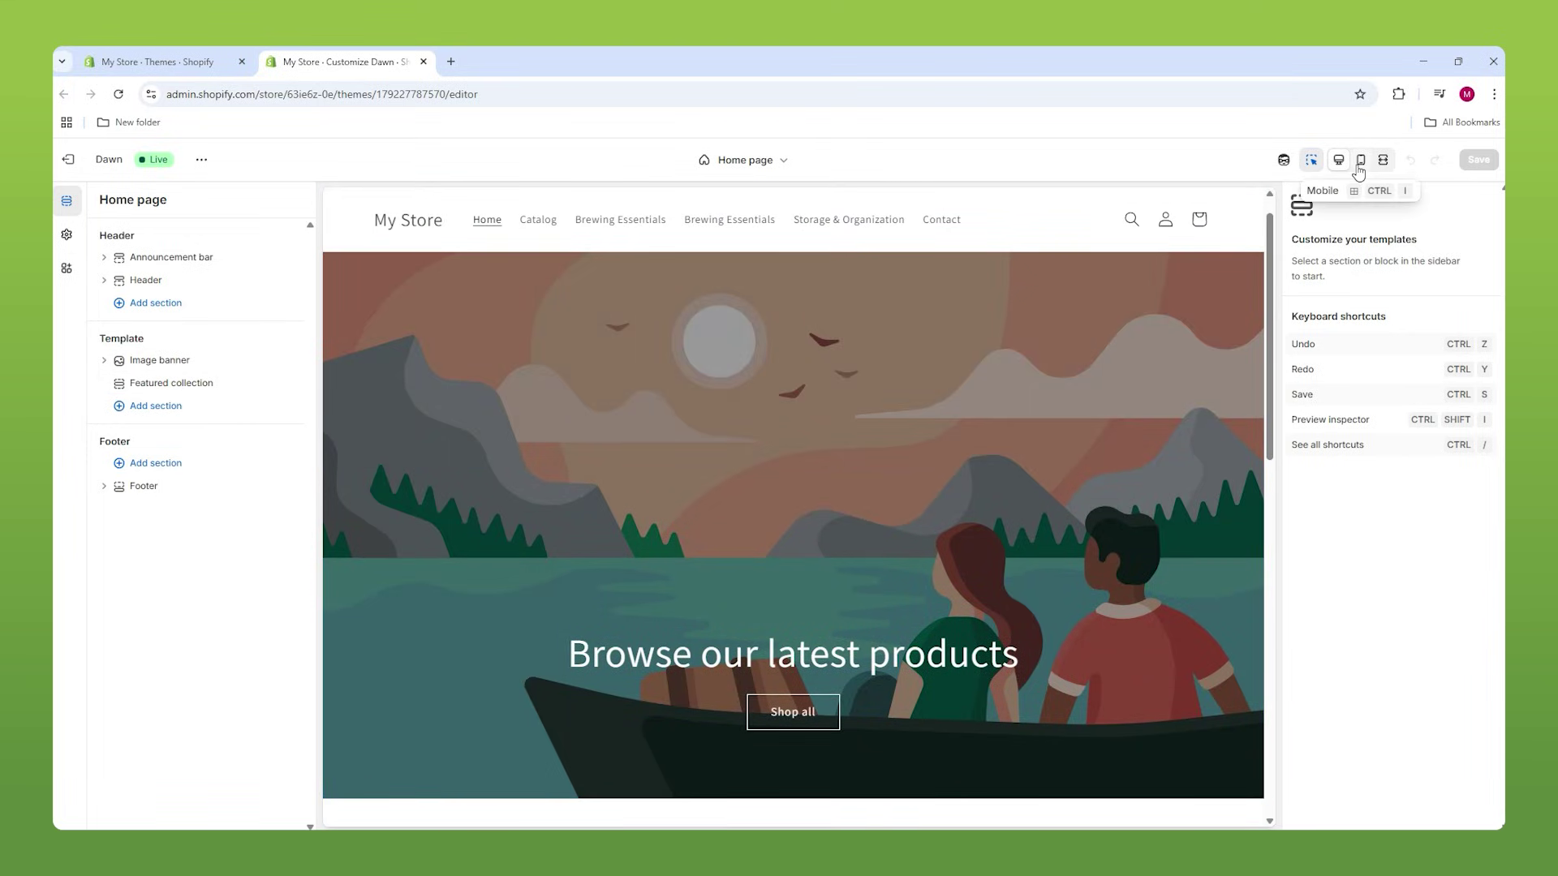
scroll(1065, 363, "up", 1)
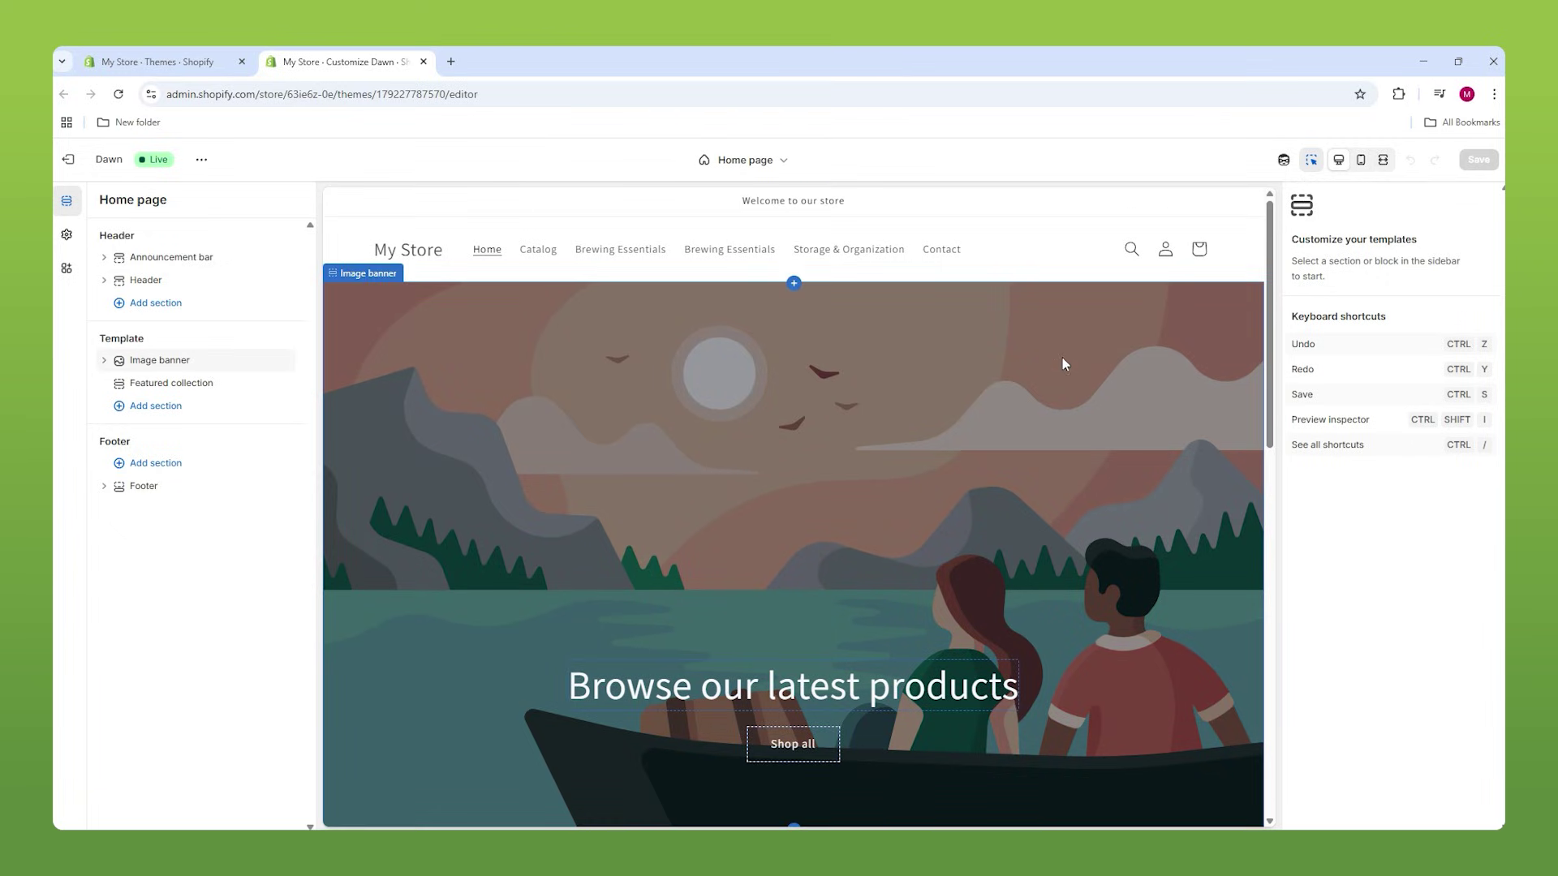
Preview the home page in the mobile and full-screen views and return to the desktop view.
left_click(1361, 160)
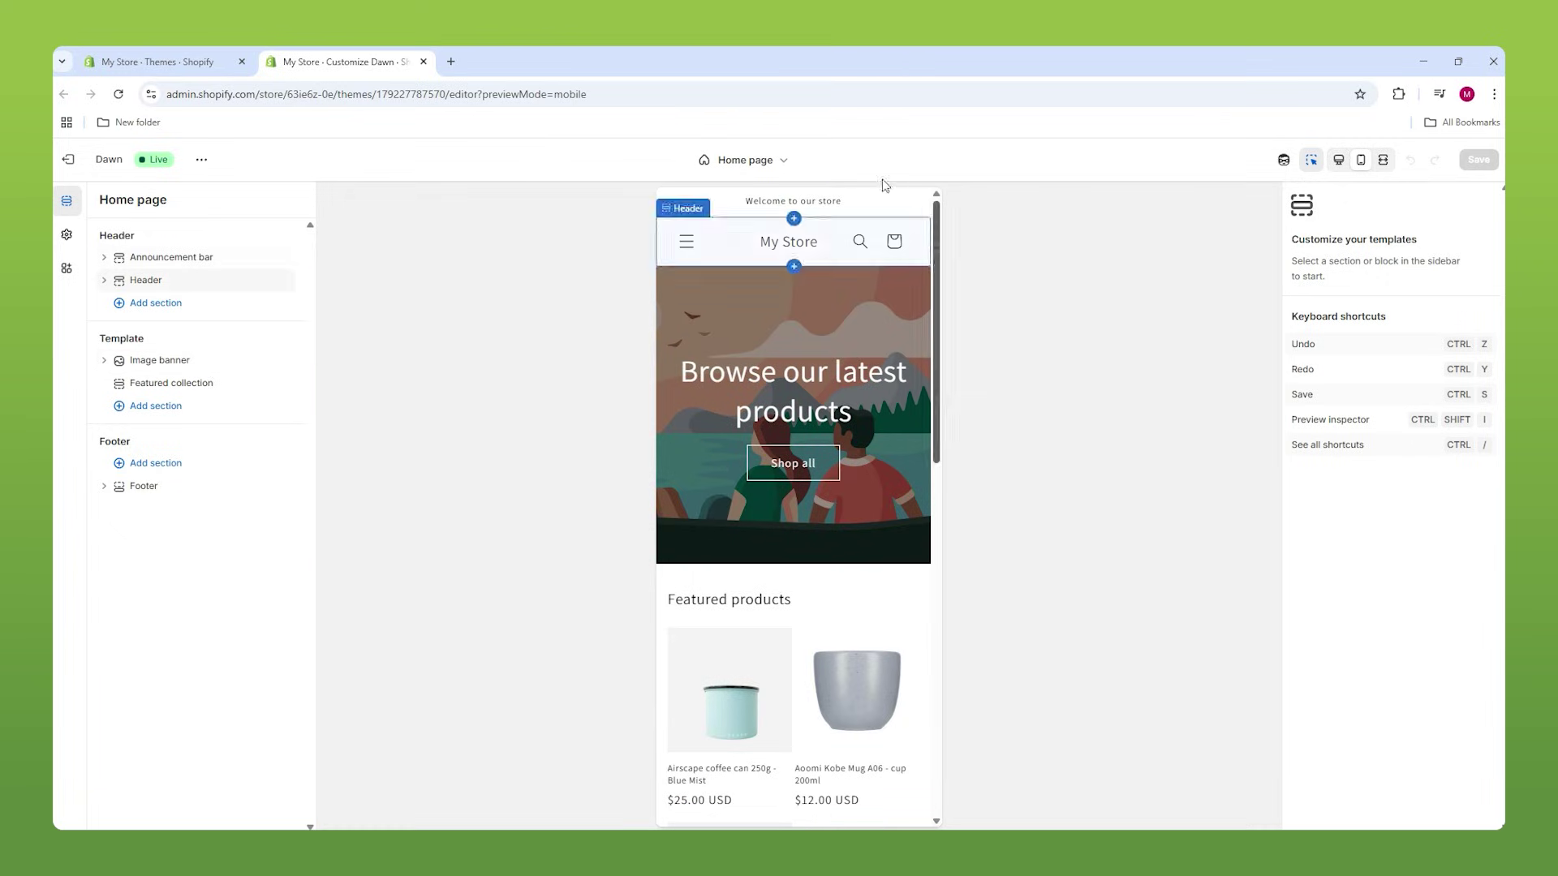
left_click(1383, 160)
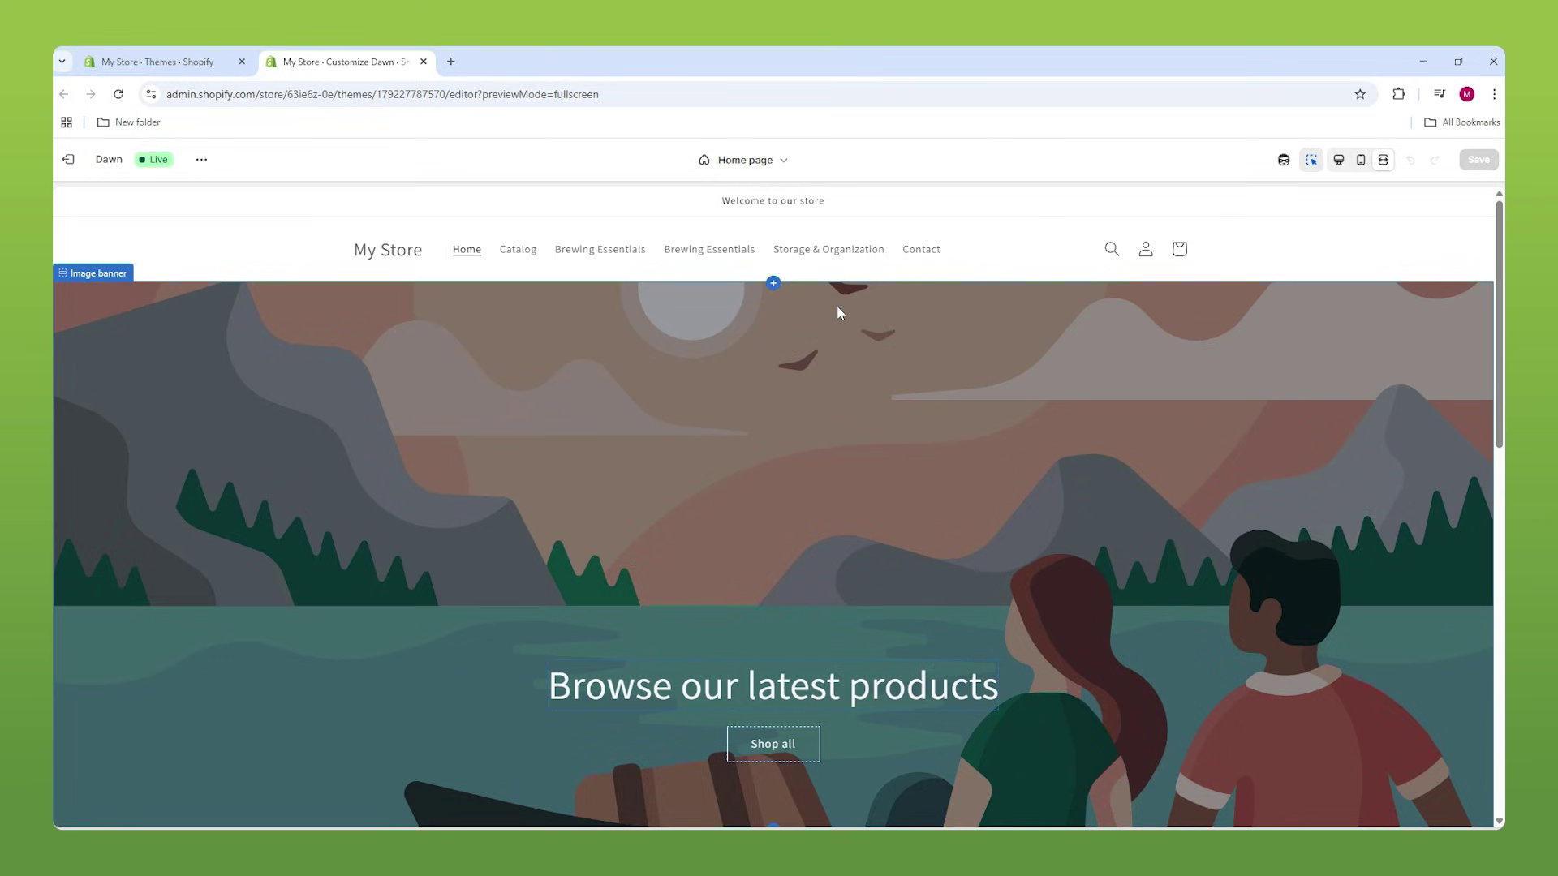
left_click(1338, 167)
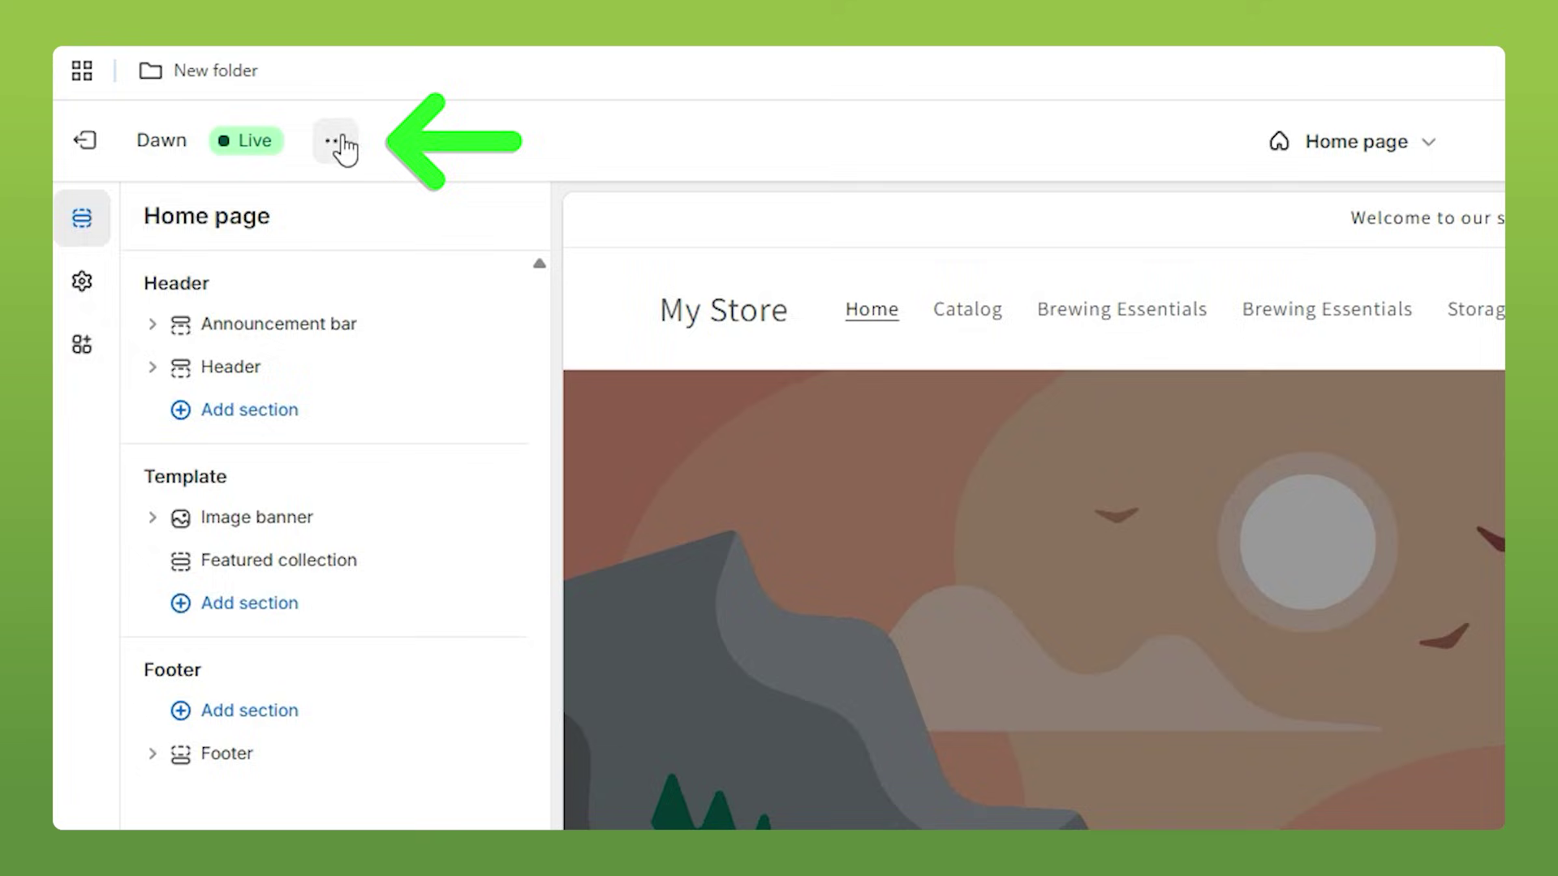
View the store in its own browser tab, look over the home page's featured products and close that tab.
left_click(203, 160)
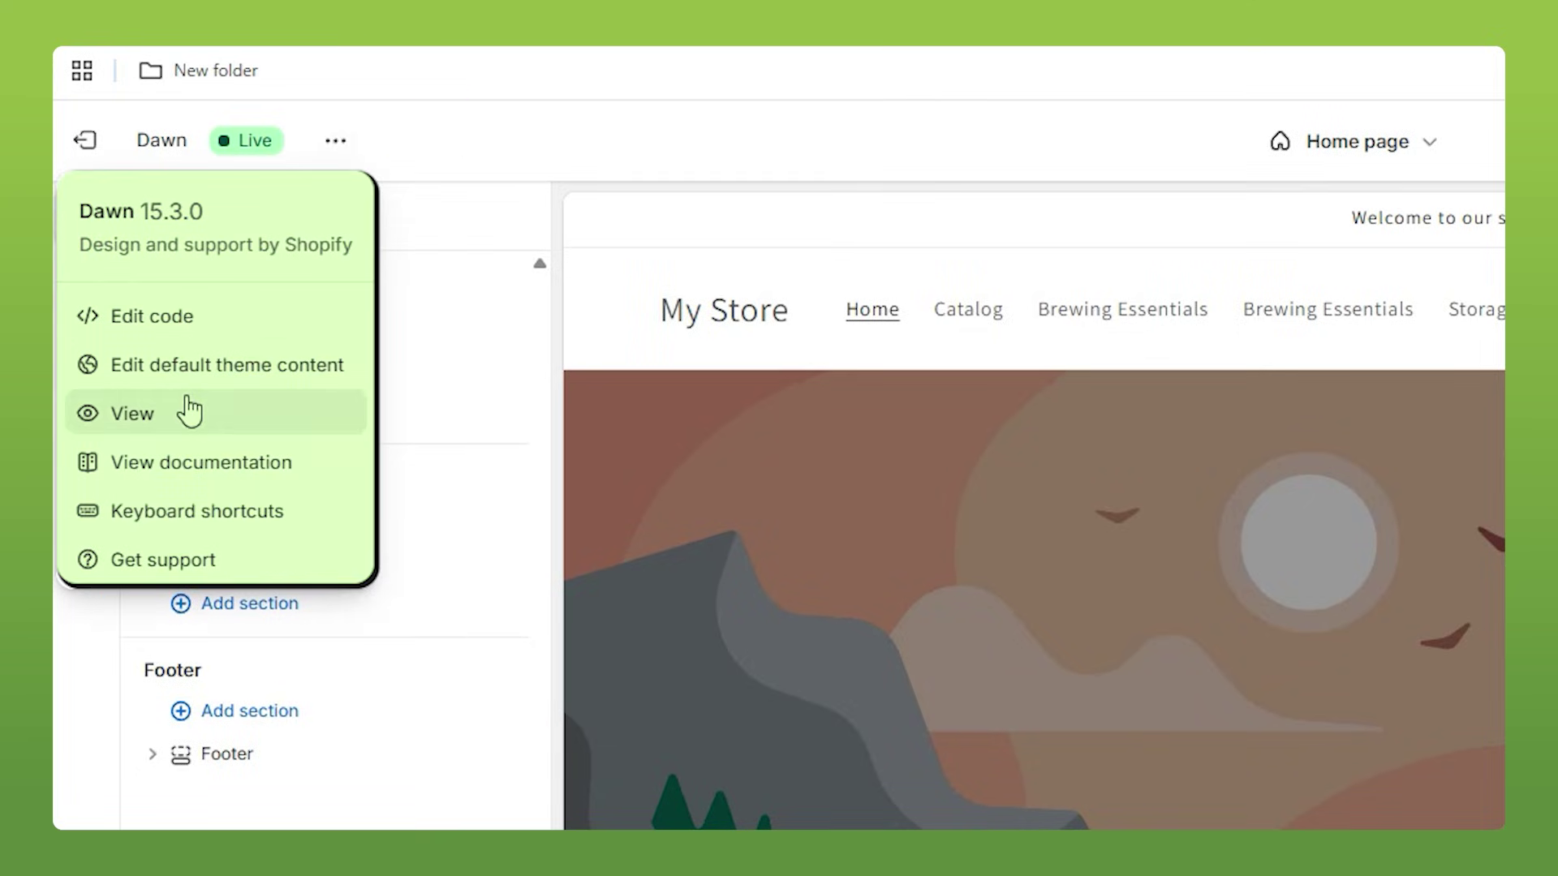
left_click(137, 413)
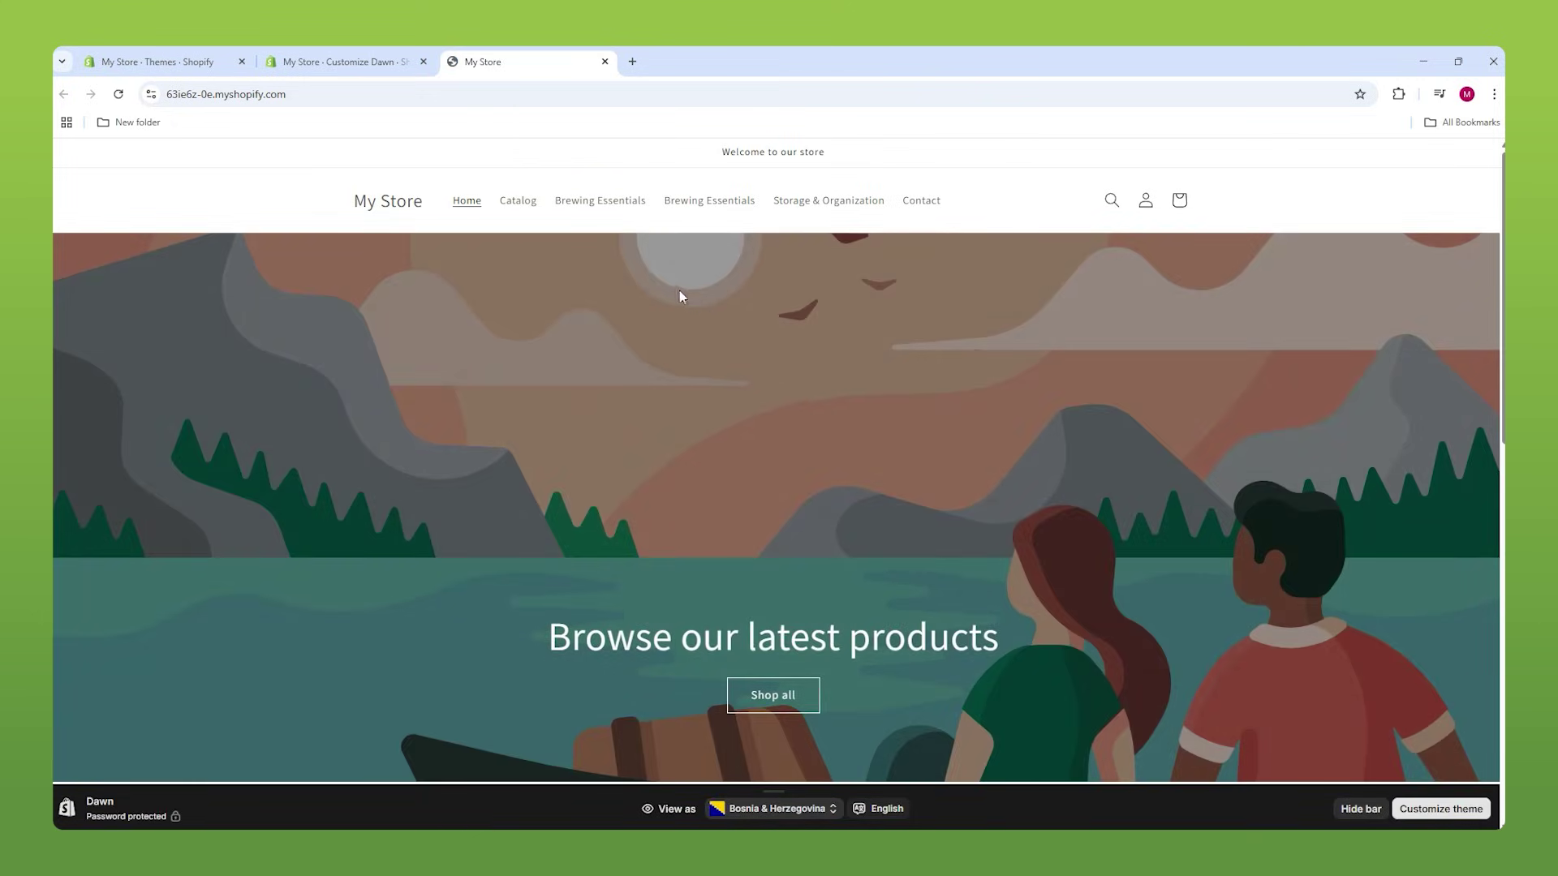
scroll(633, 300, "down", 5)
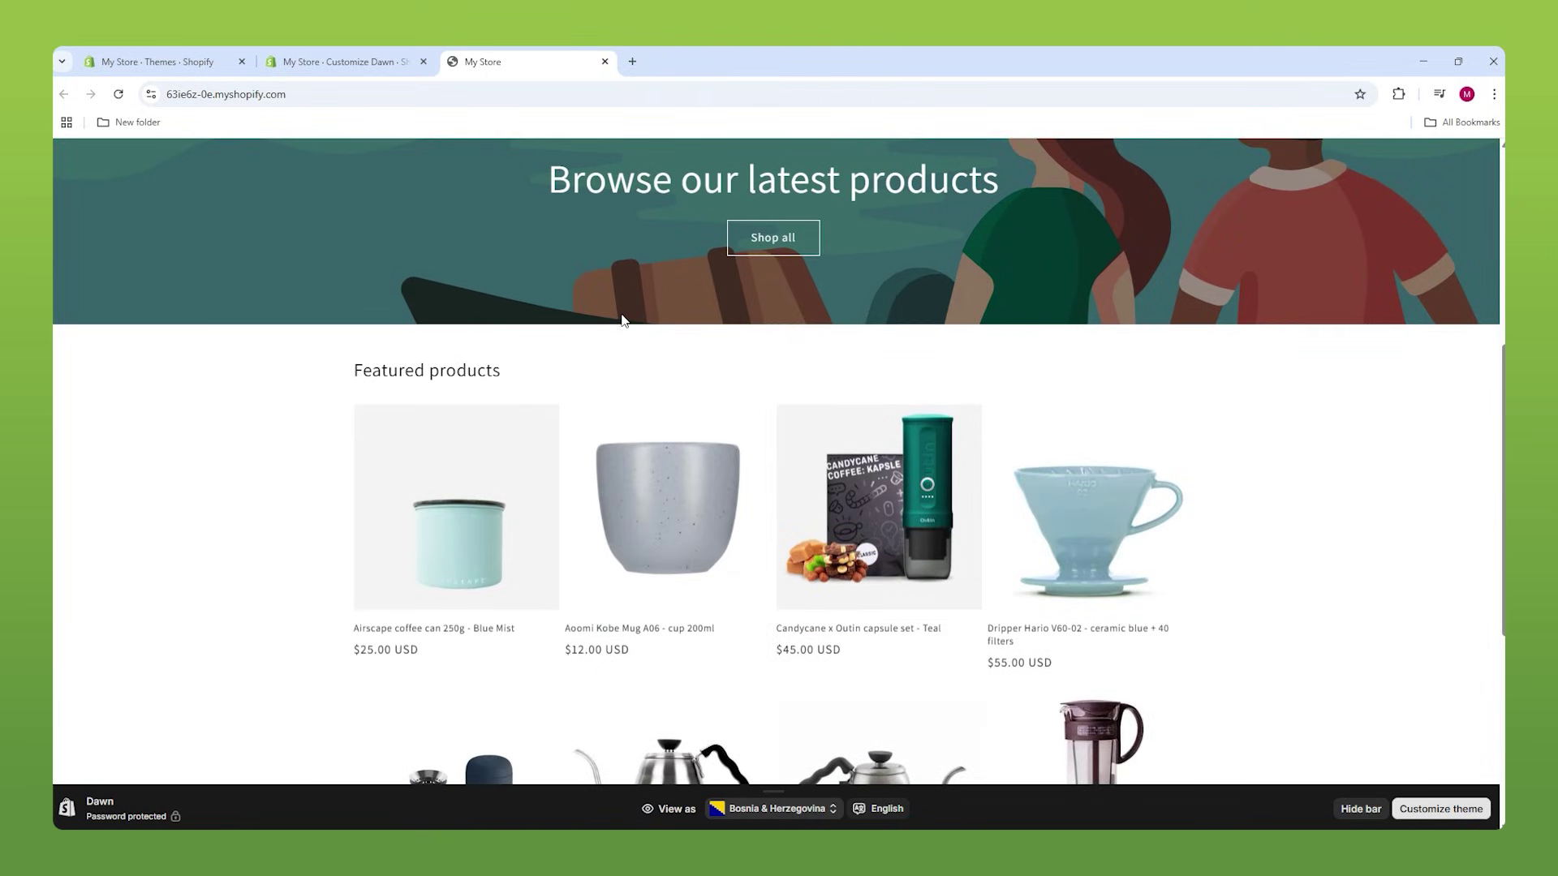
left_click(605, 60)
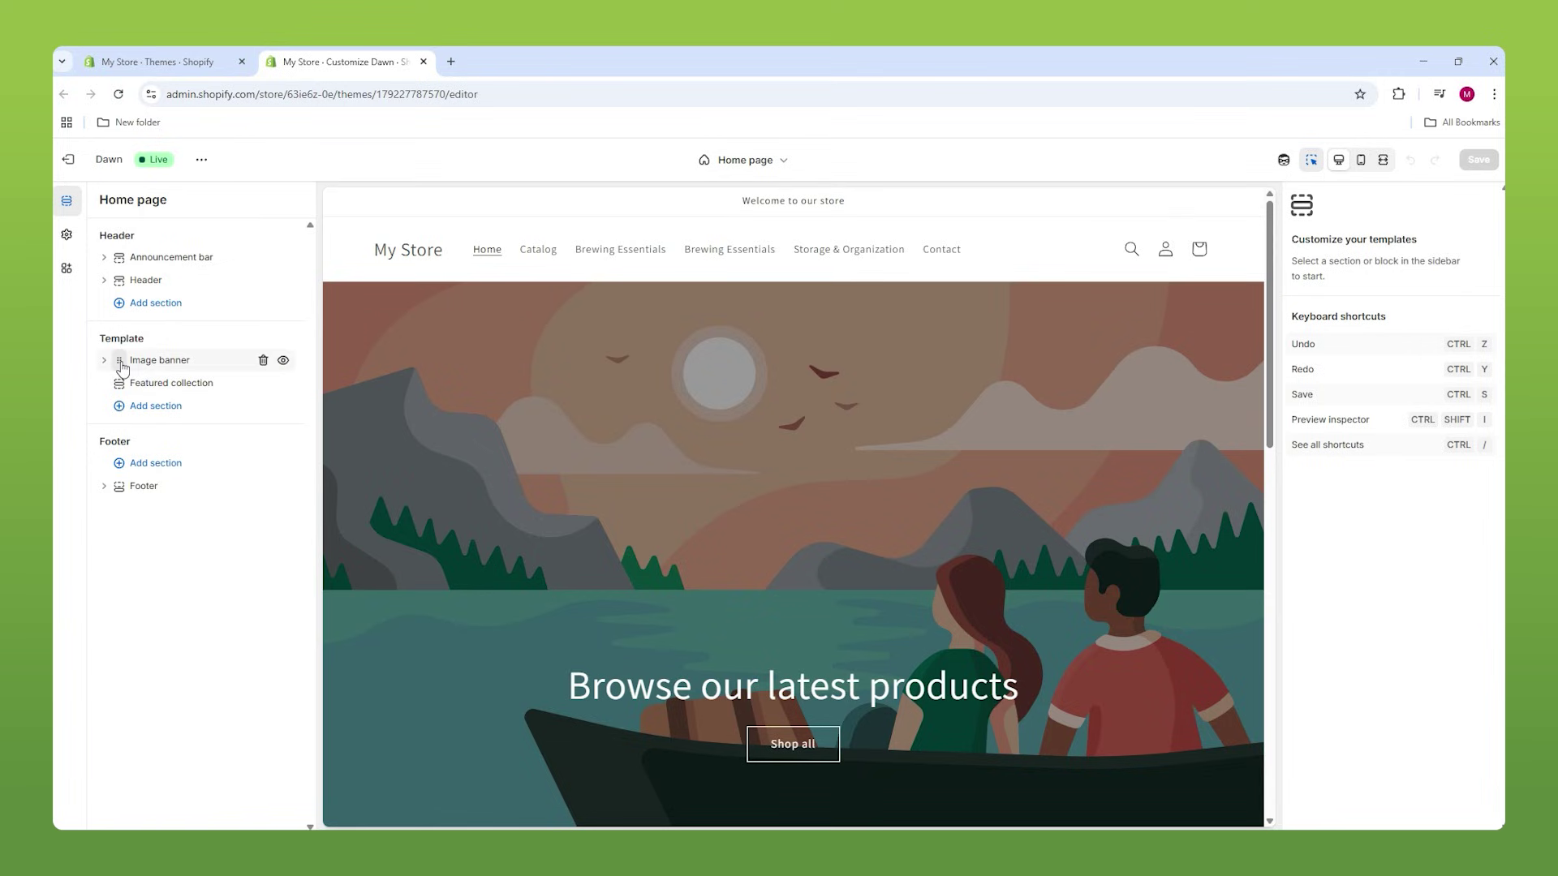
mouse_move(118, 360)
left_mouse_down()
mouse_move(118, 392)
mouse_move(121, 358)
left_mouse_up()
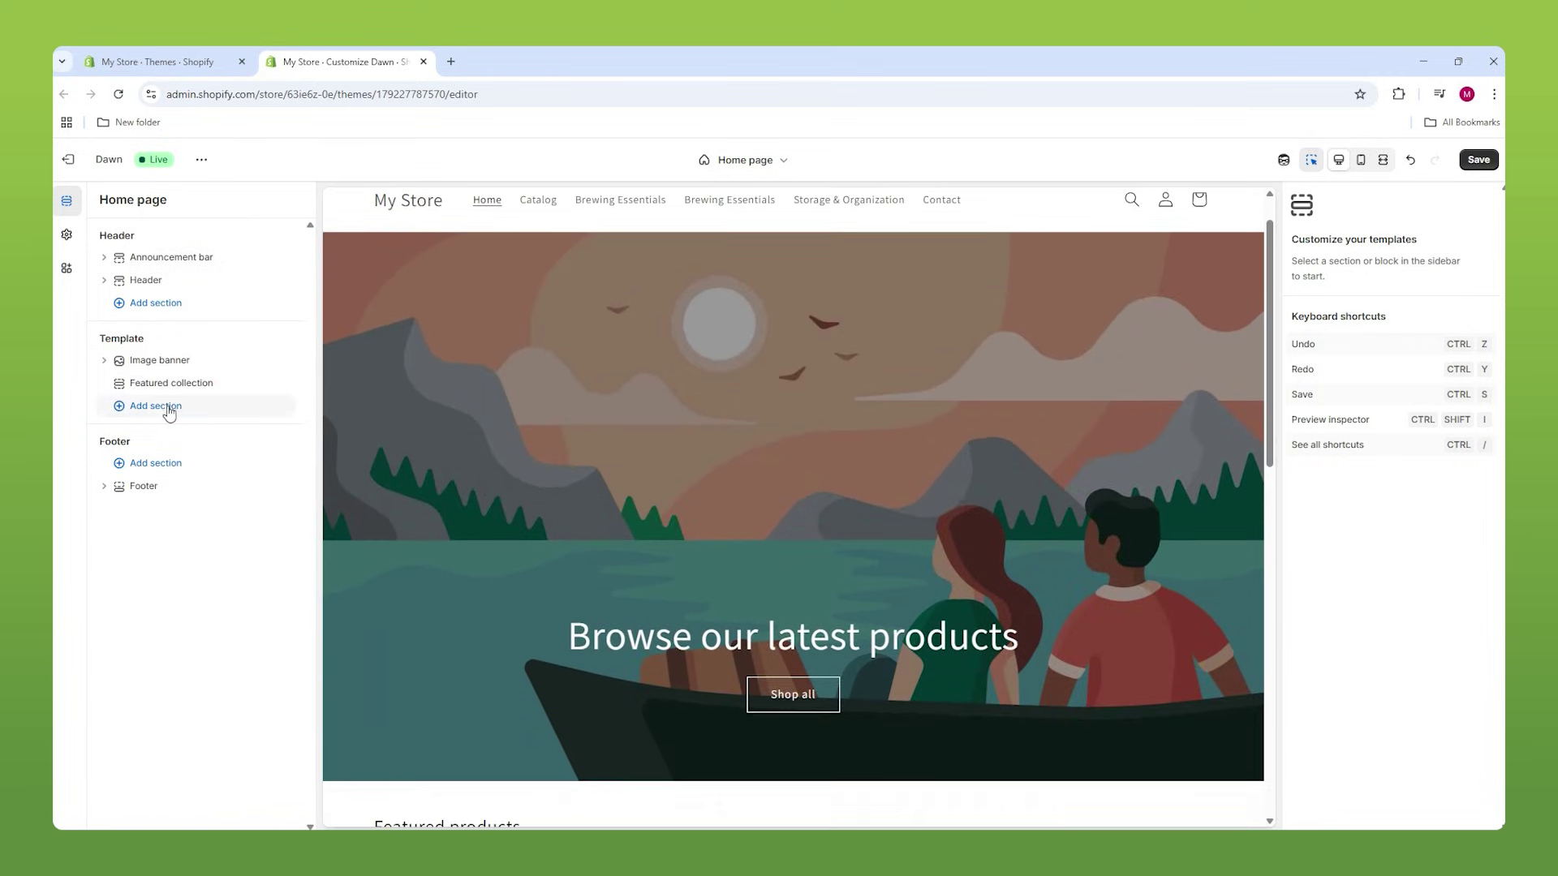
left_click(156, 405)
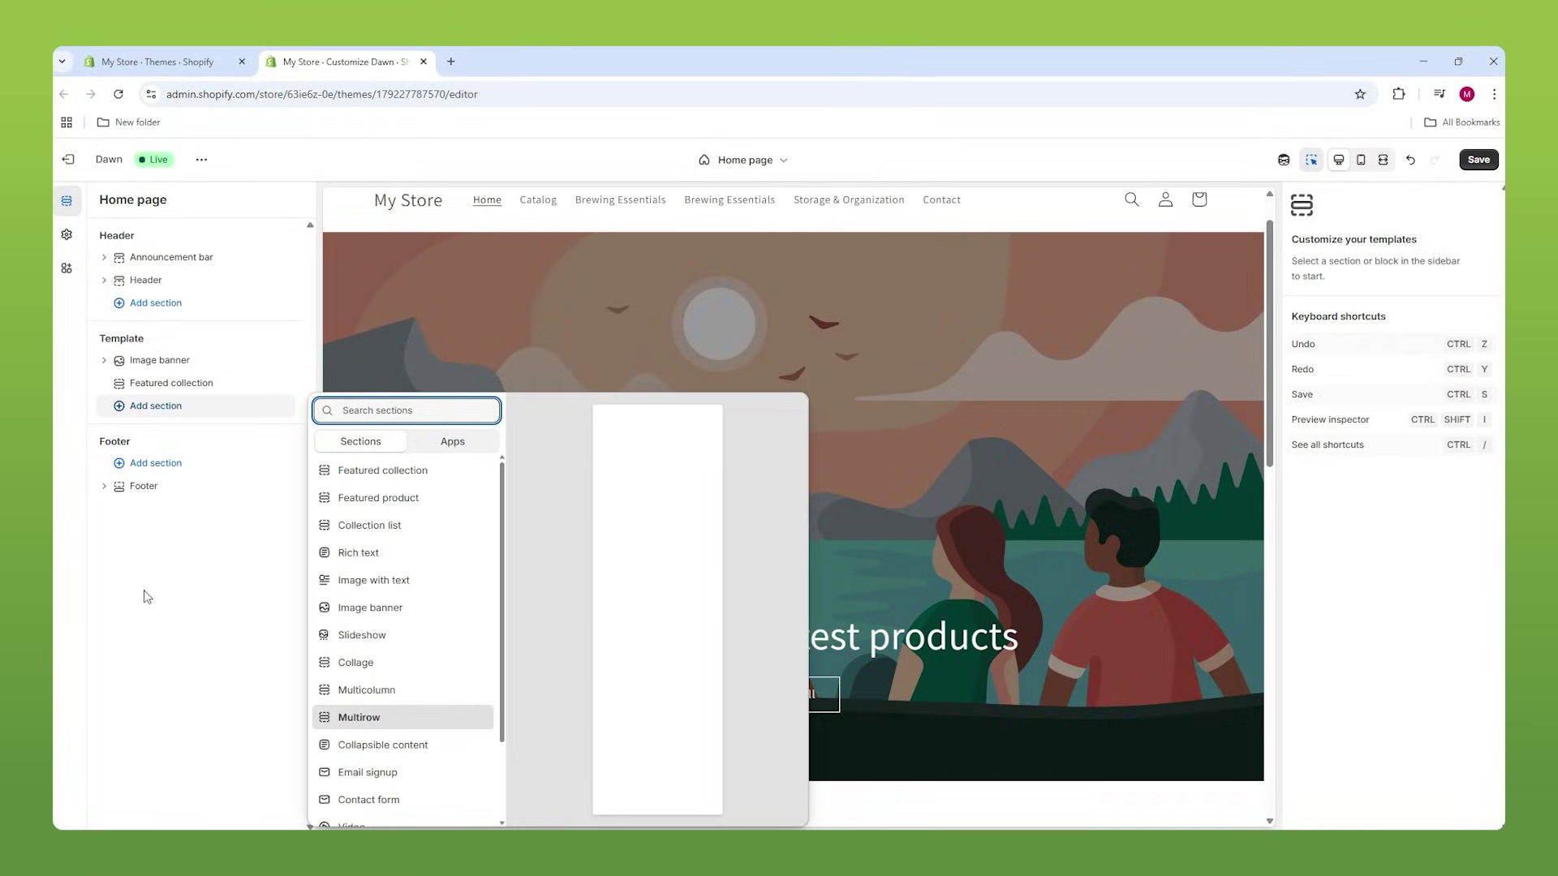
key("Escape")
scroll(731, 608, "down", 2)
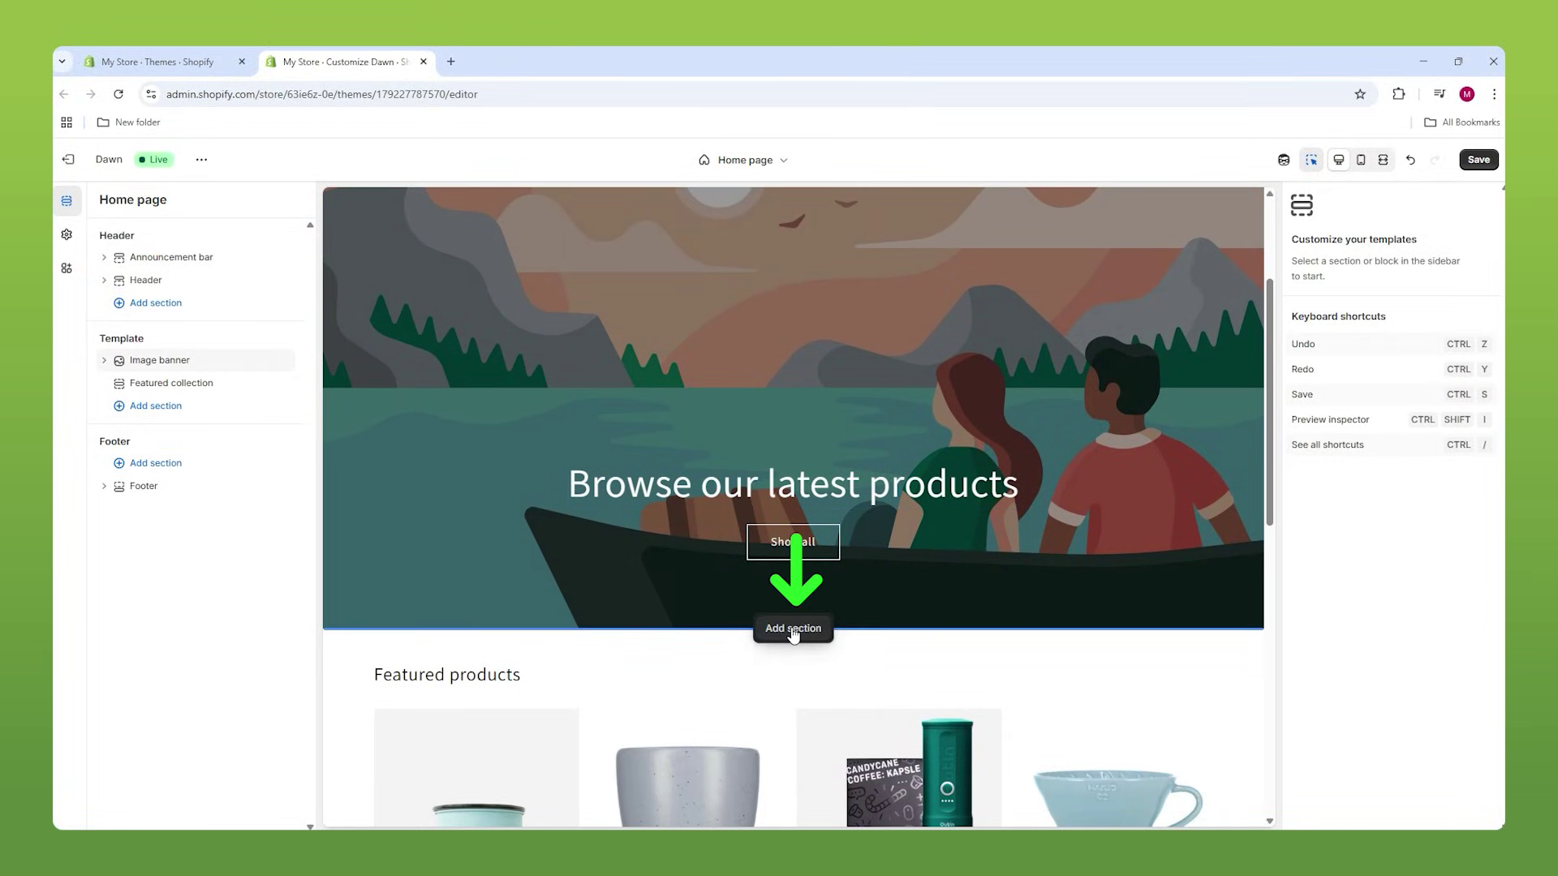
left_click(794, 628)
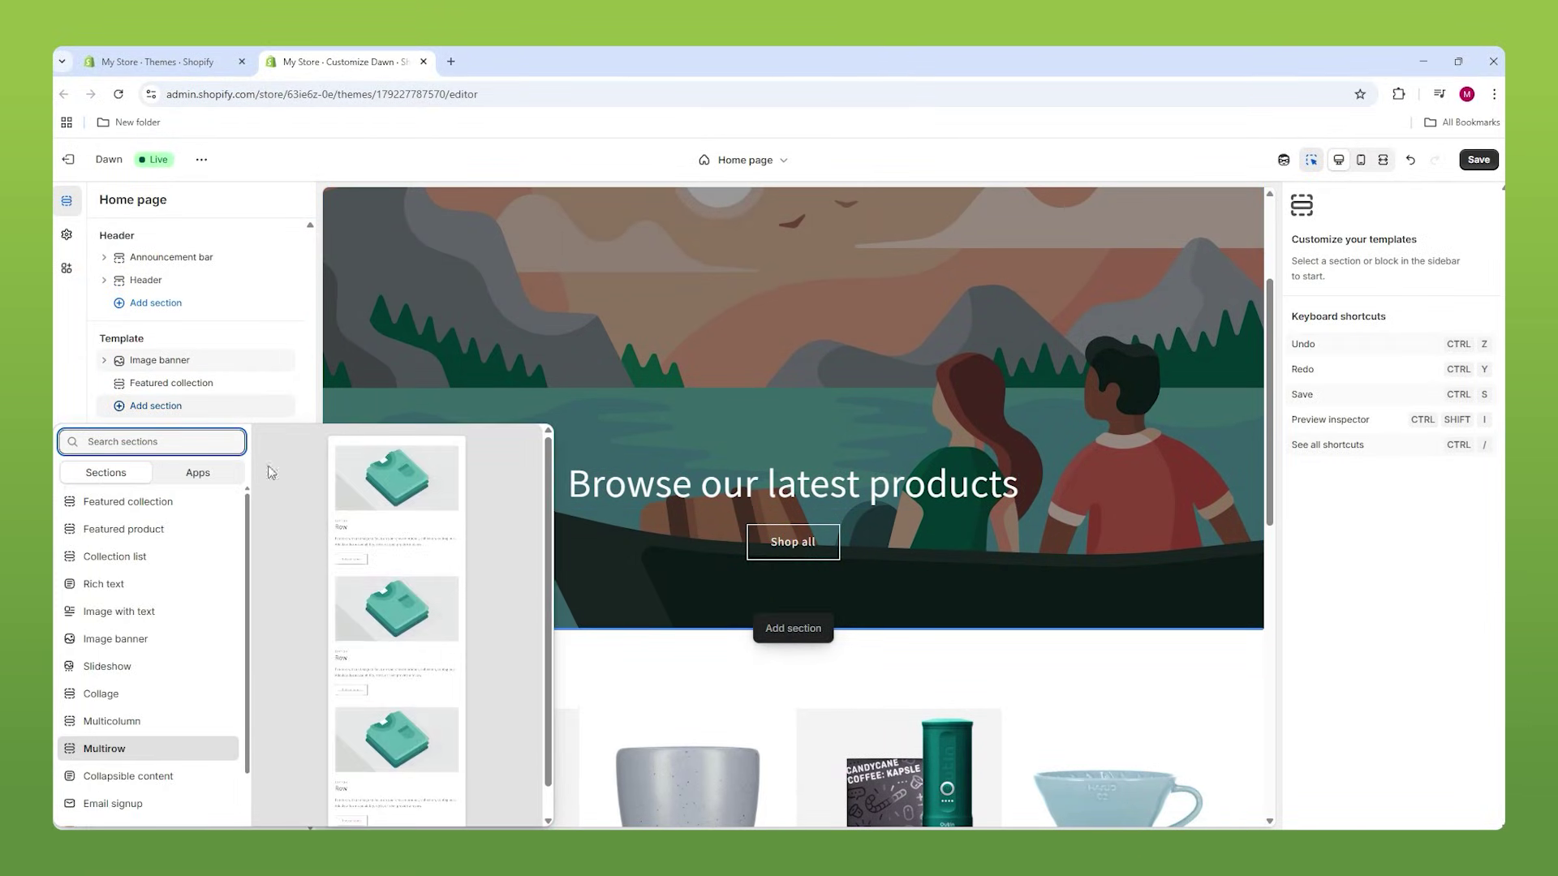
key("Escape")
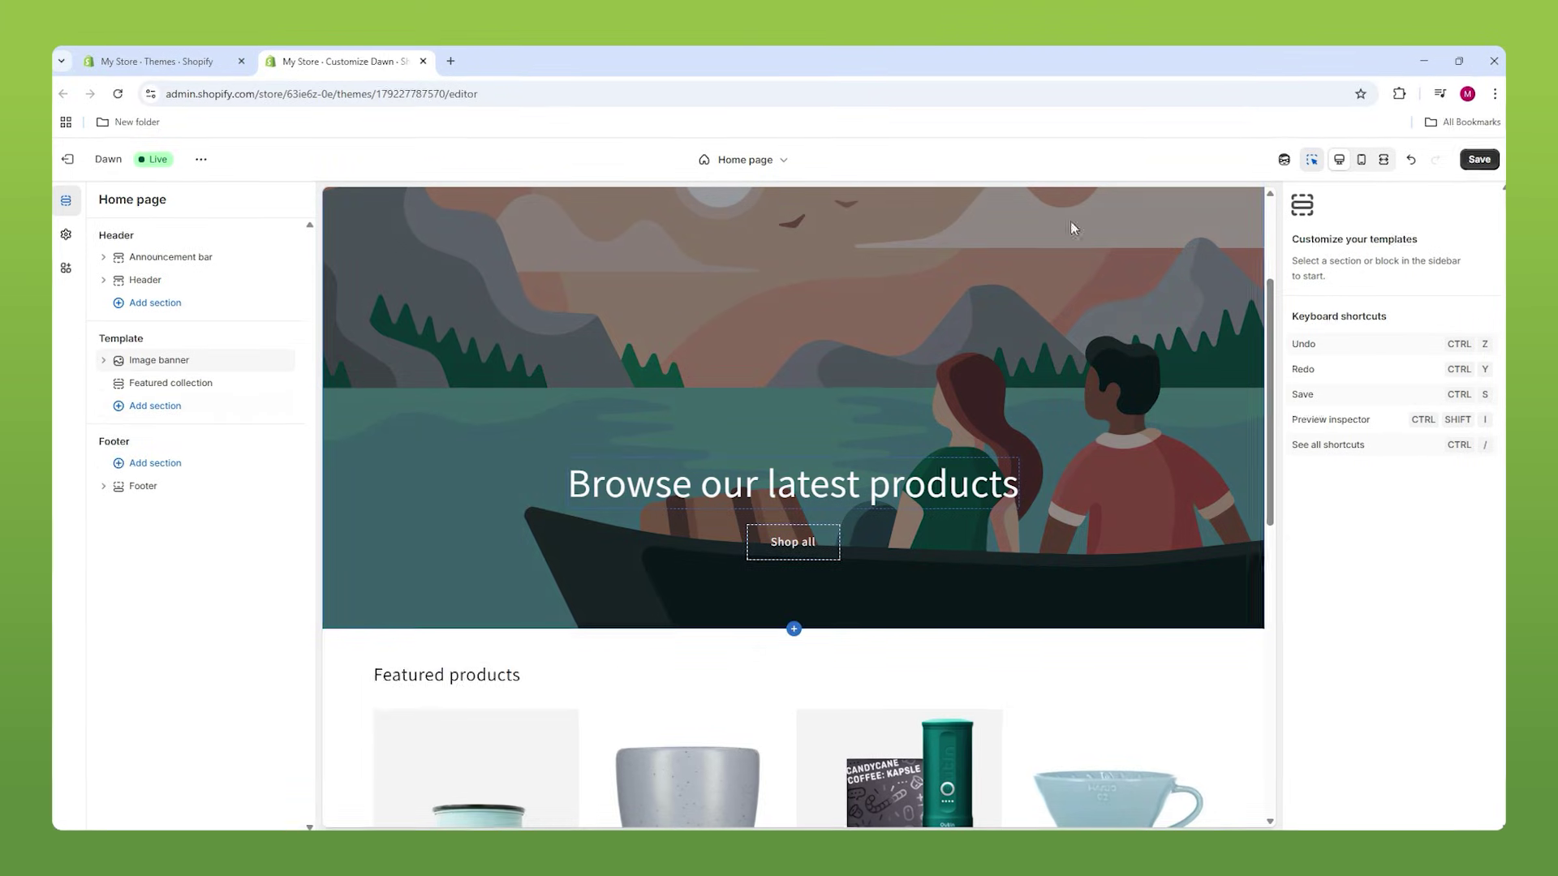
Save the home page, set the header's logo position to Top center and save the theme again.
scroll(1069, 221, "up", 3)
key("ctrl+s")
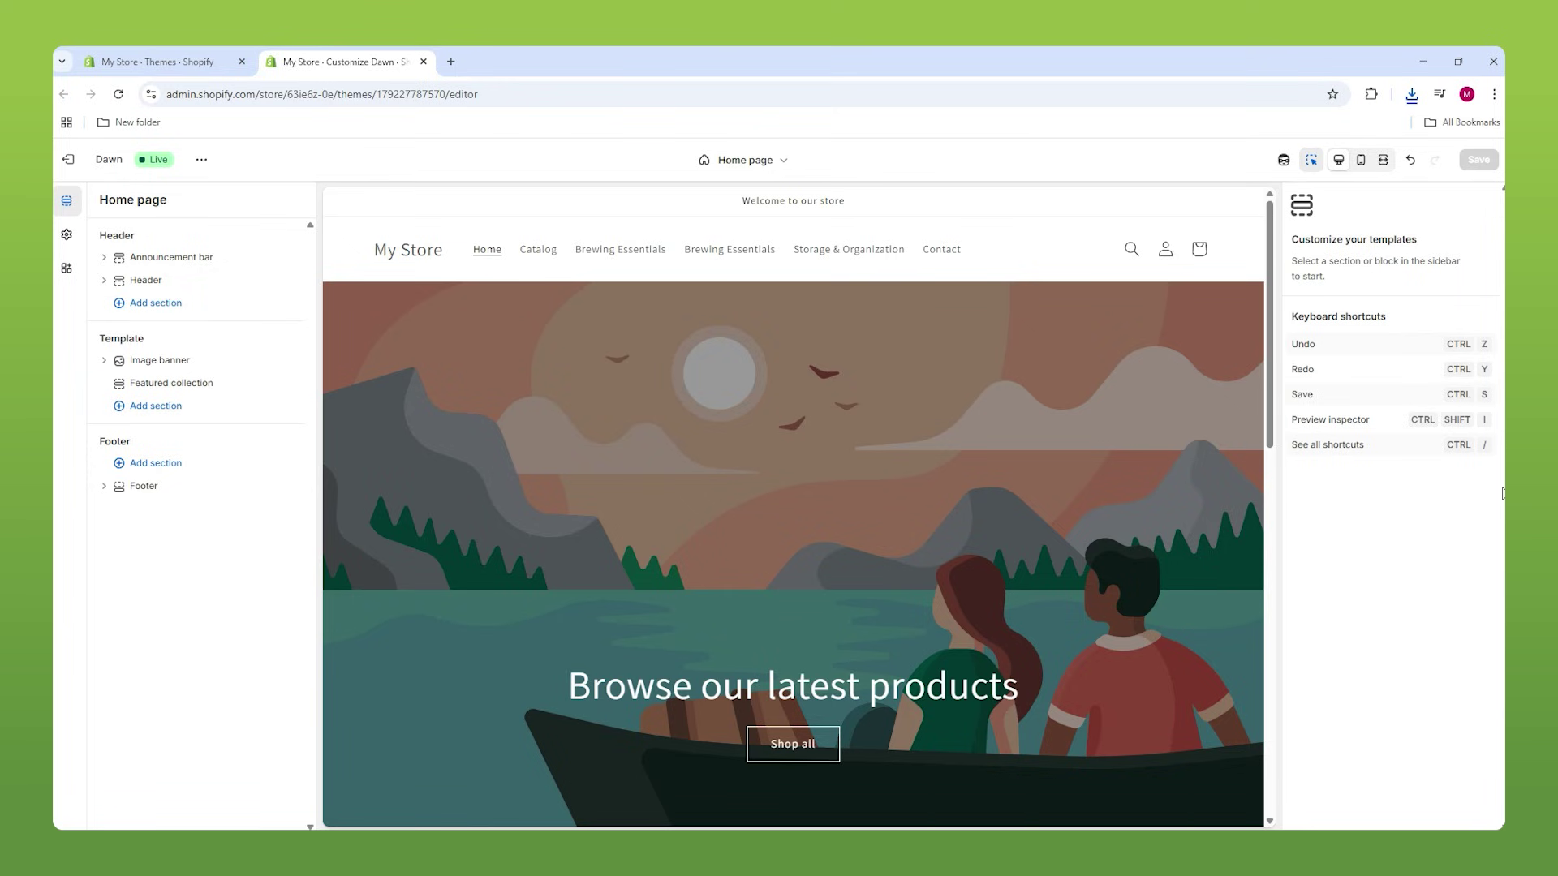
left_click(1102, 242)
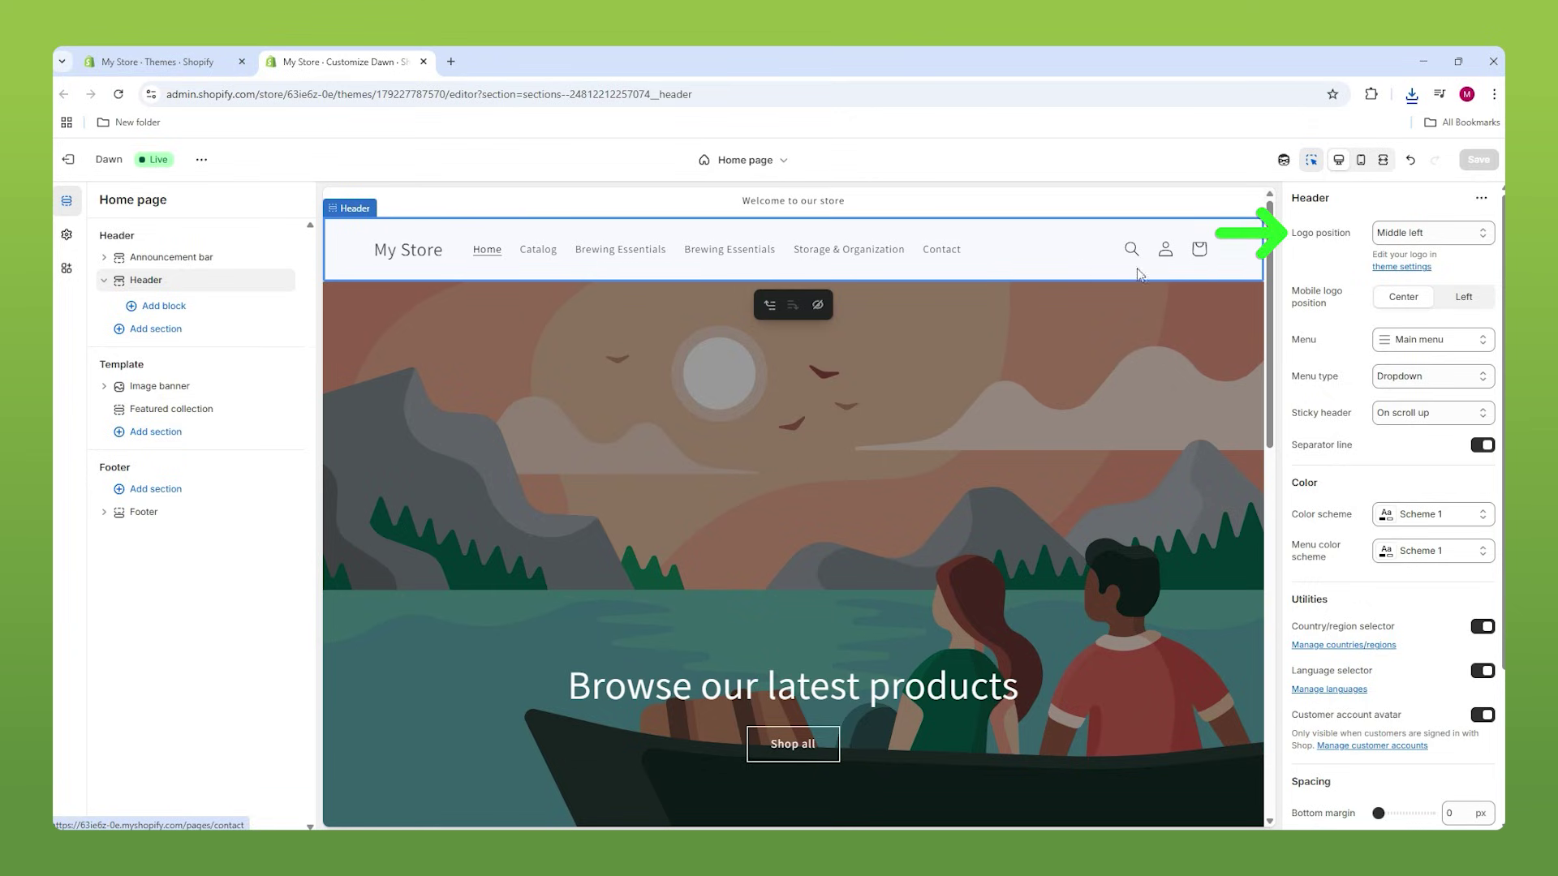
left_click(1428, 233)
left_click(1403, 274)
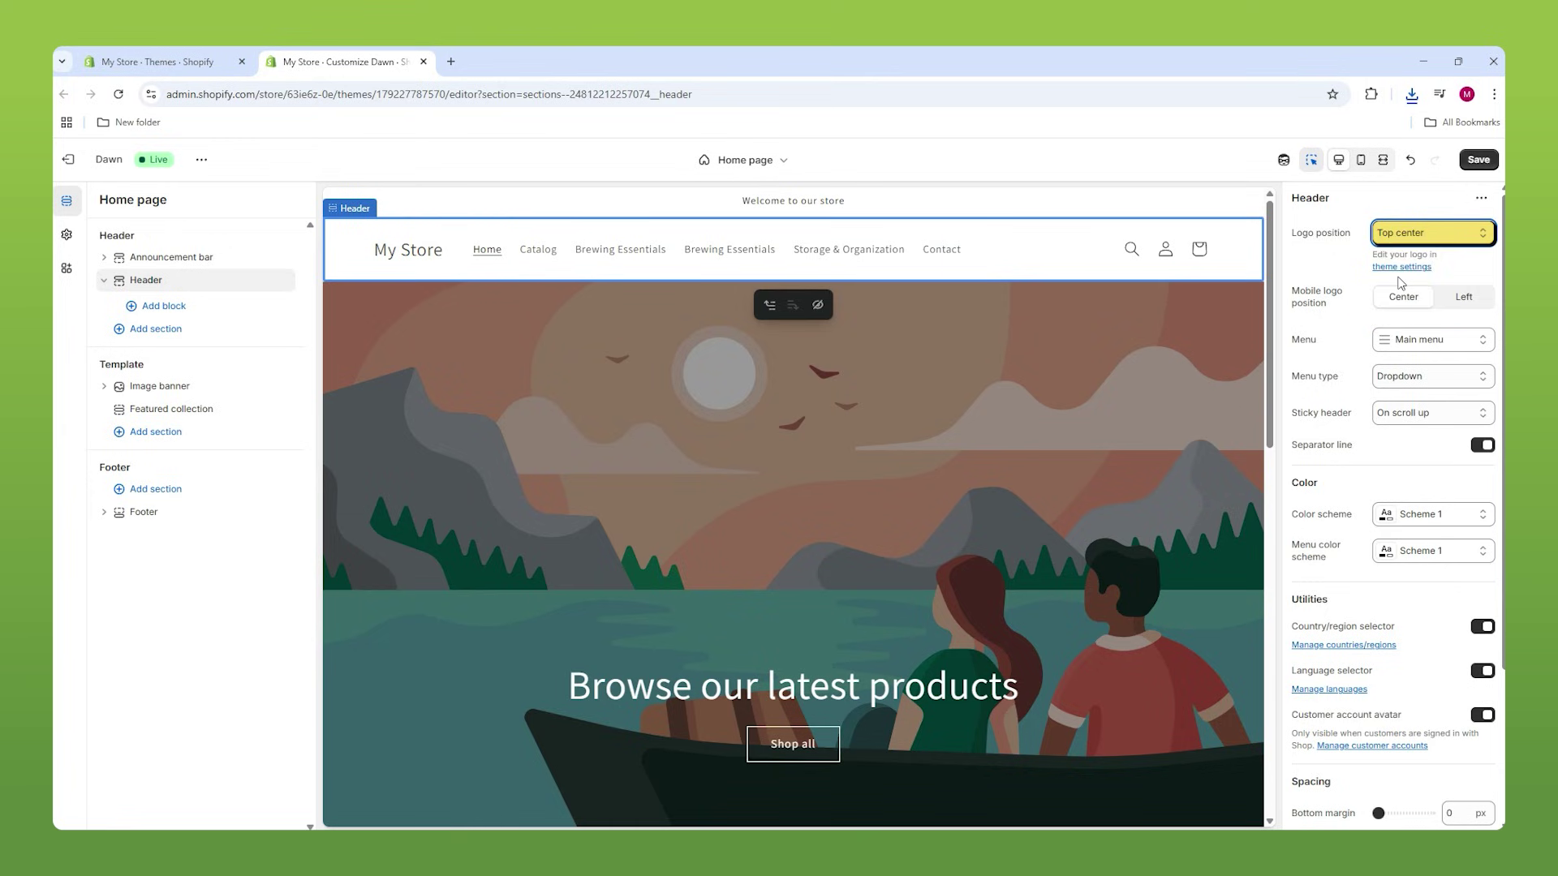
left_click(1478, 160)
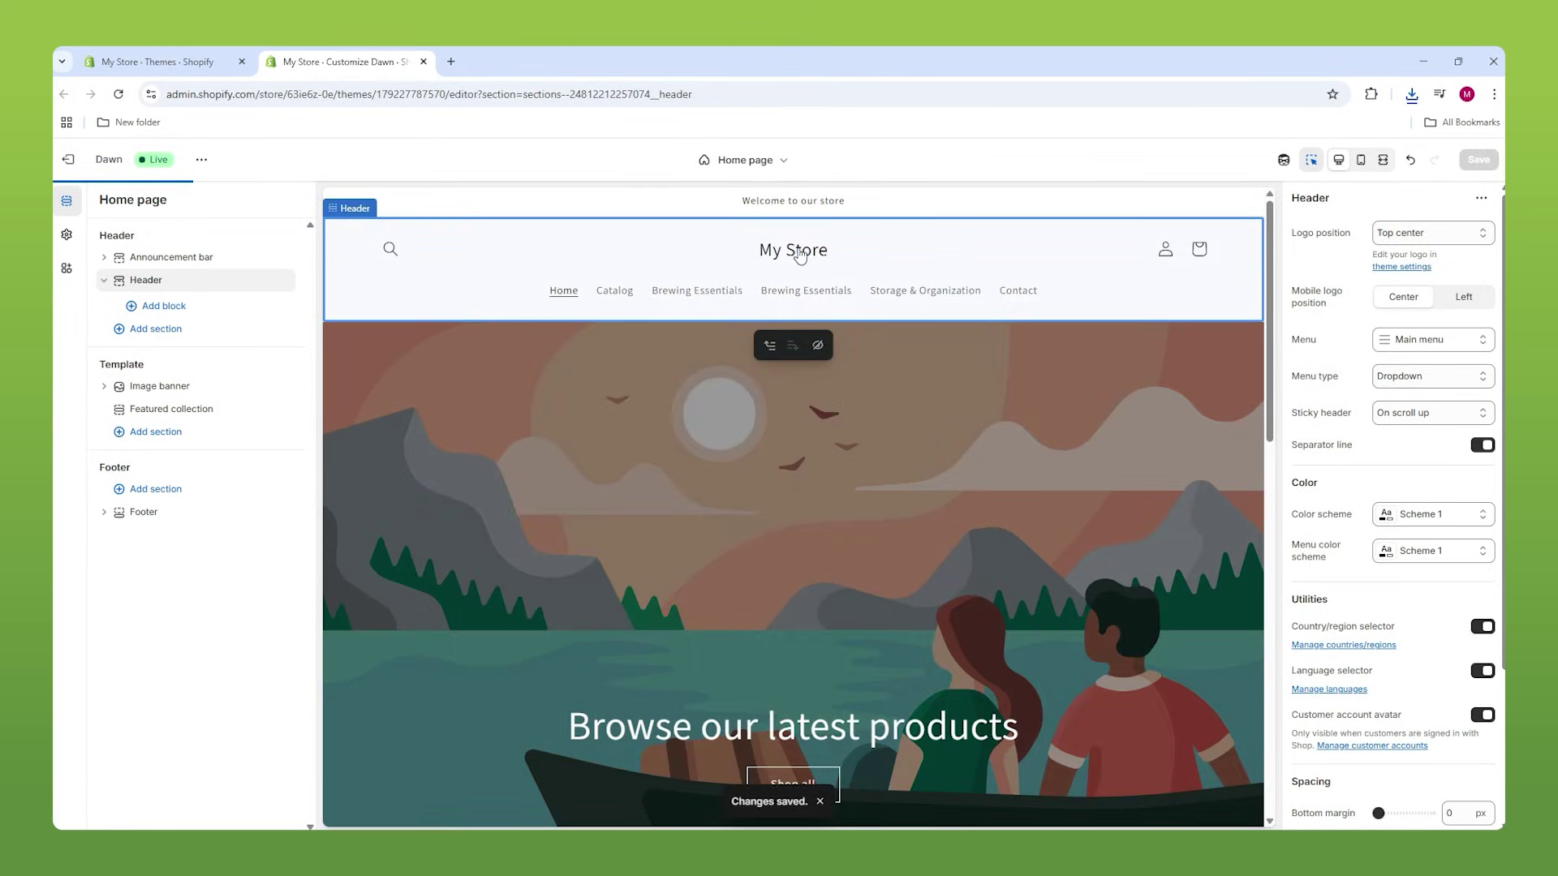
Upload Adobe Express - file (32).png as the logo in the theme settings and set its width to 190 px.
left_click(799, 253)
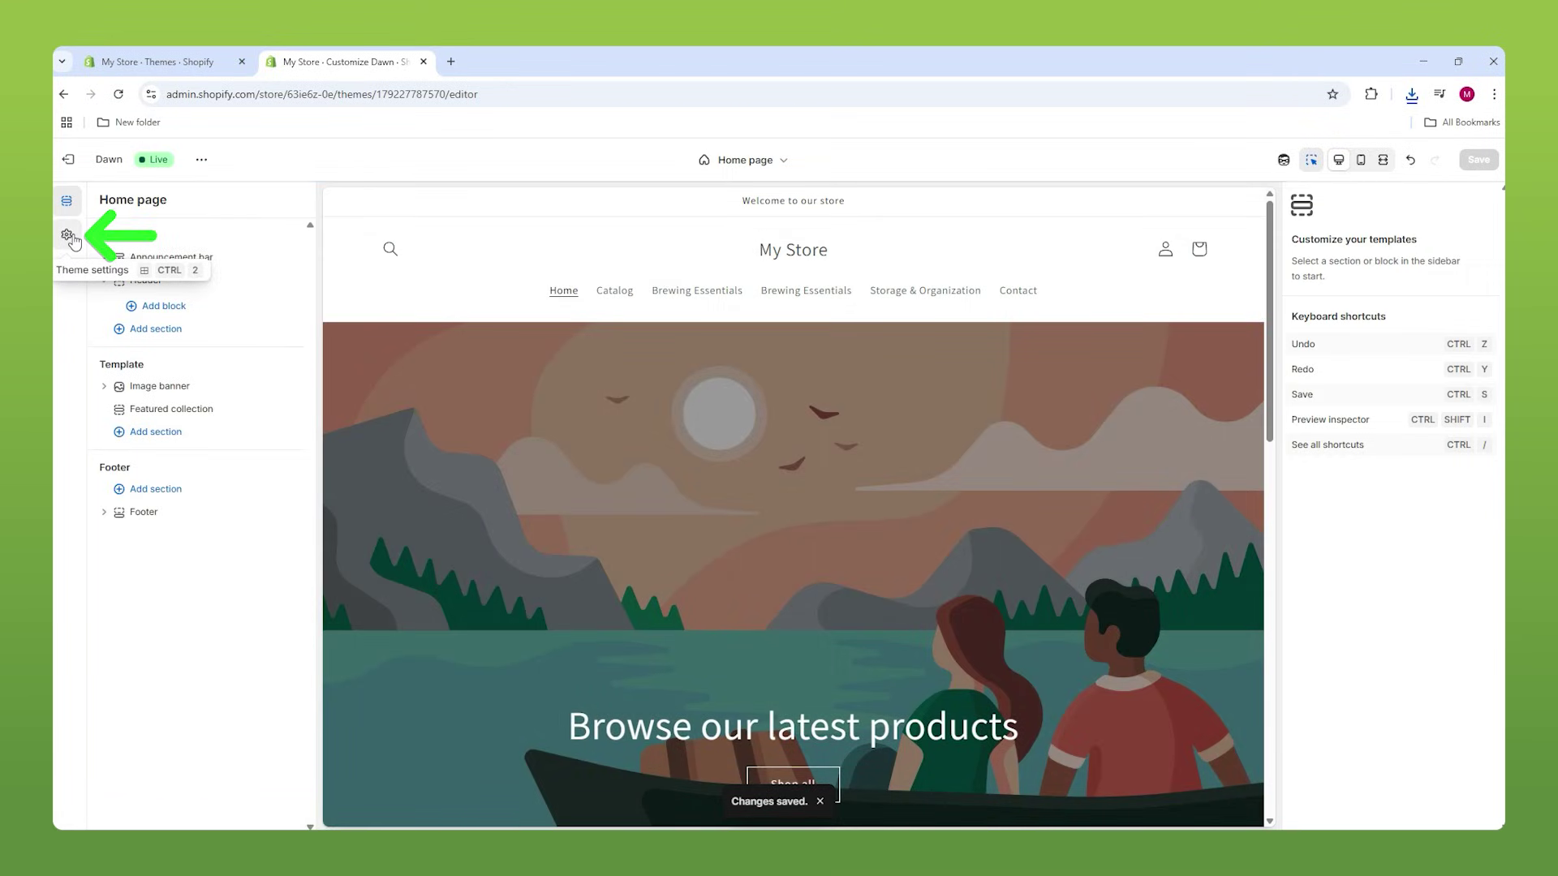
left_click(68, 236)
left_click(162, 241)
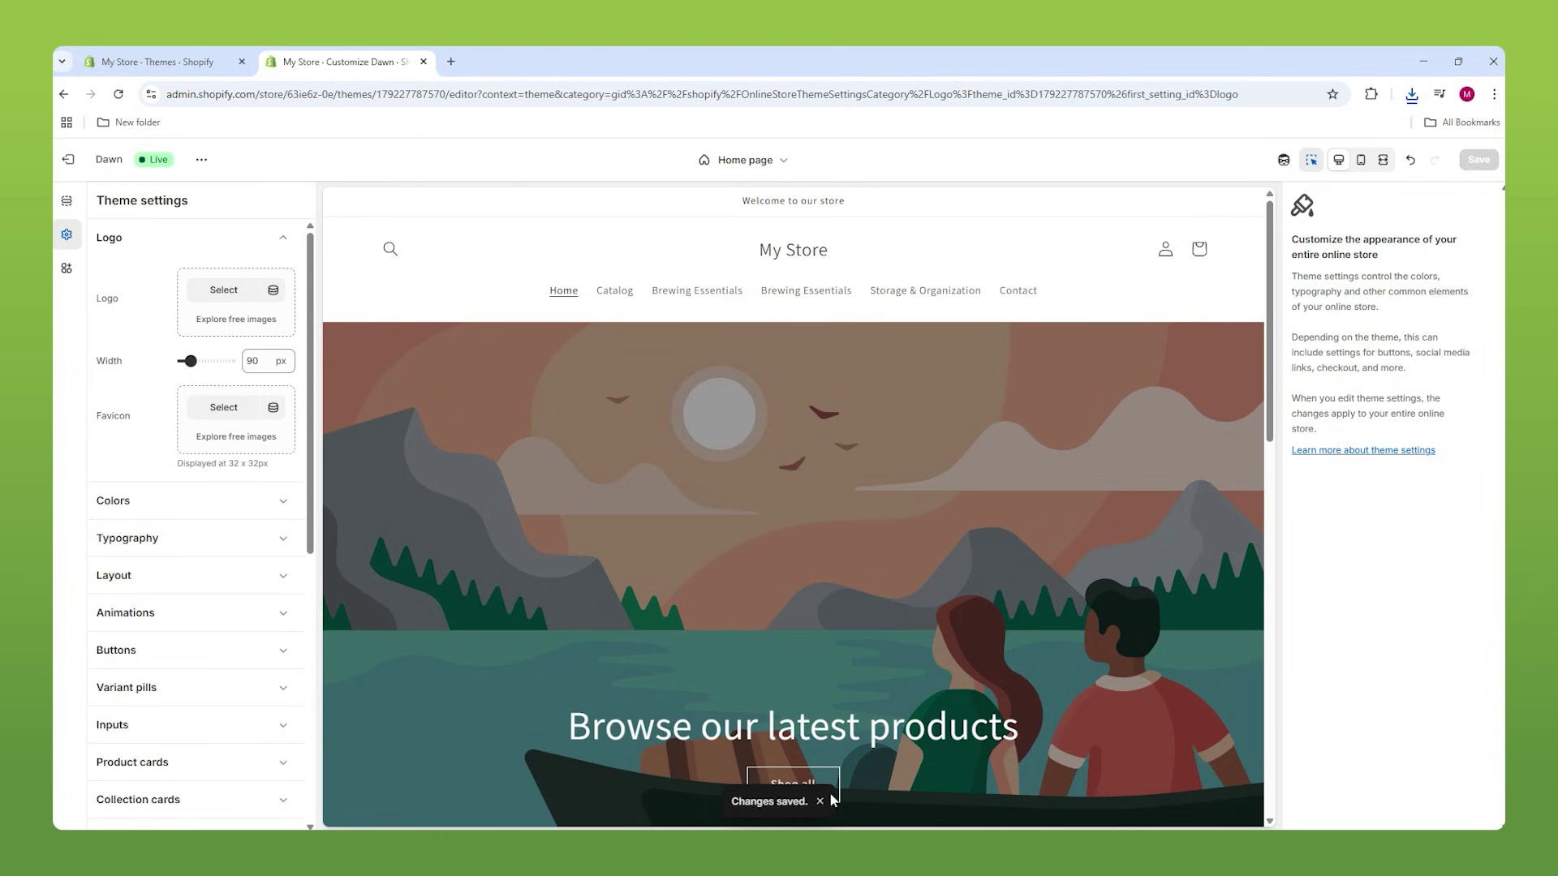
key("alt+Tab")
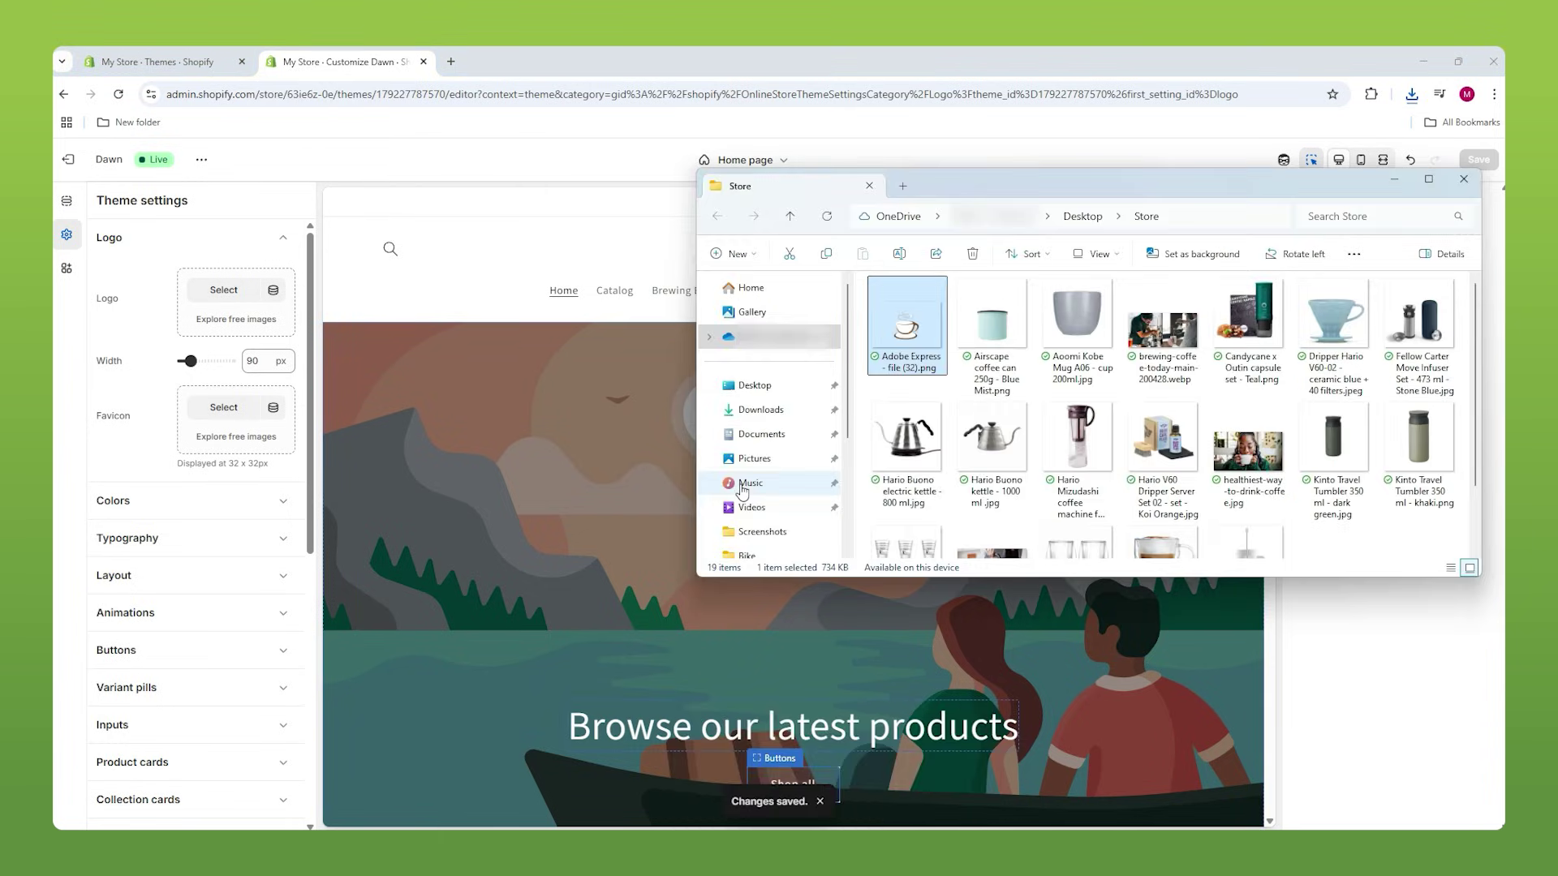
left_click(227, 297)
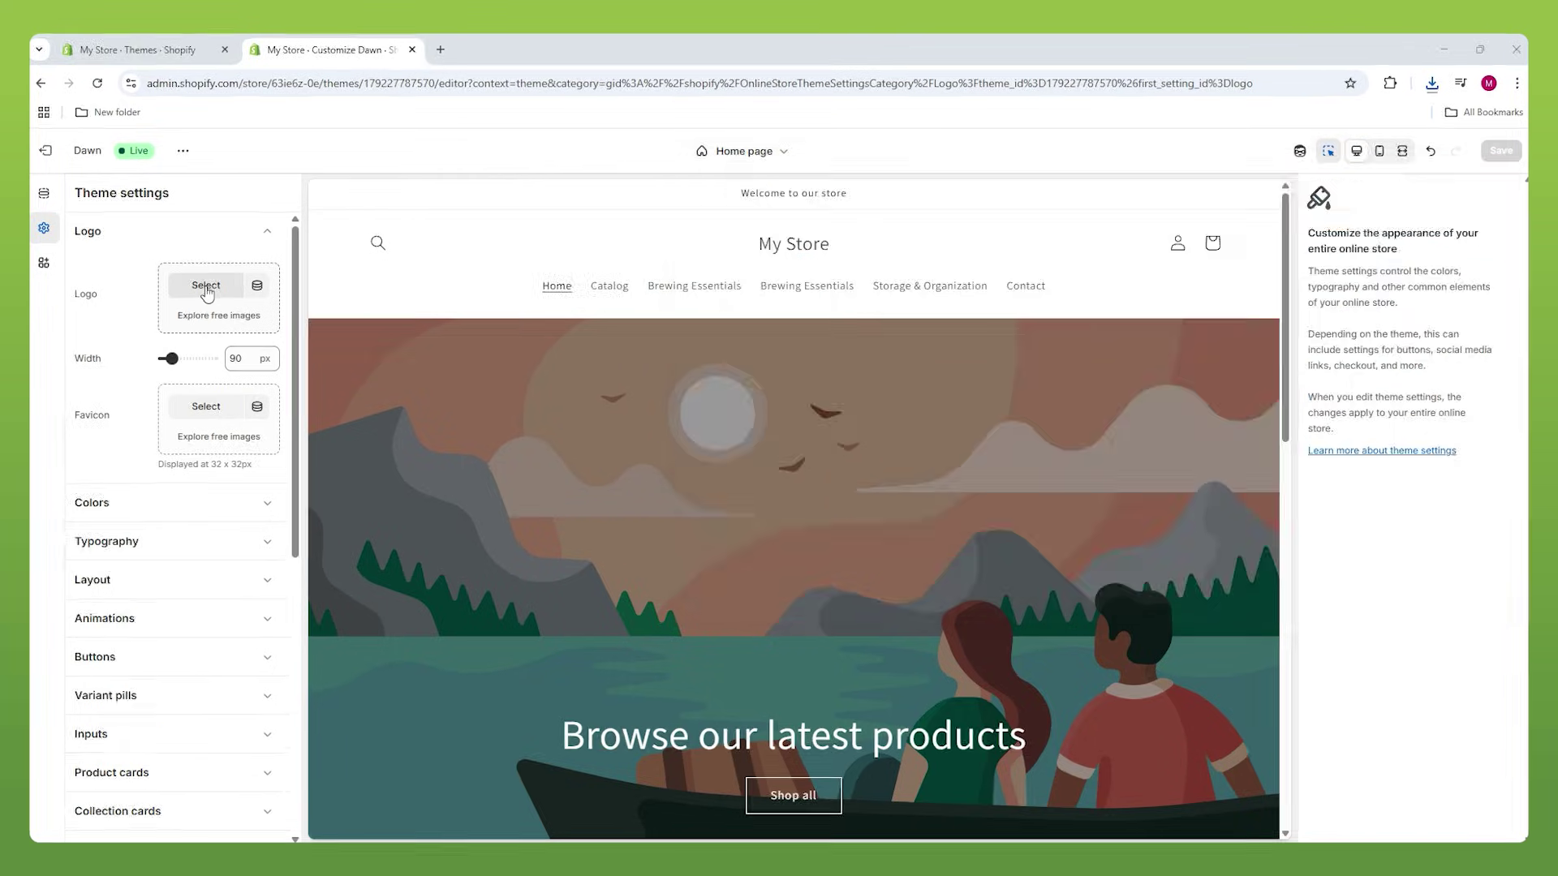
key("alt+Tab")
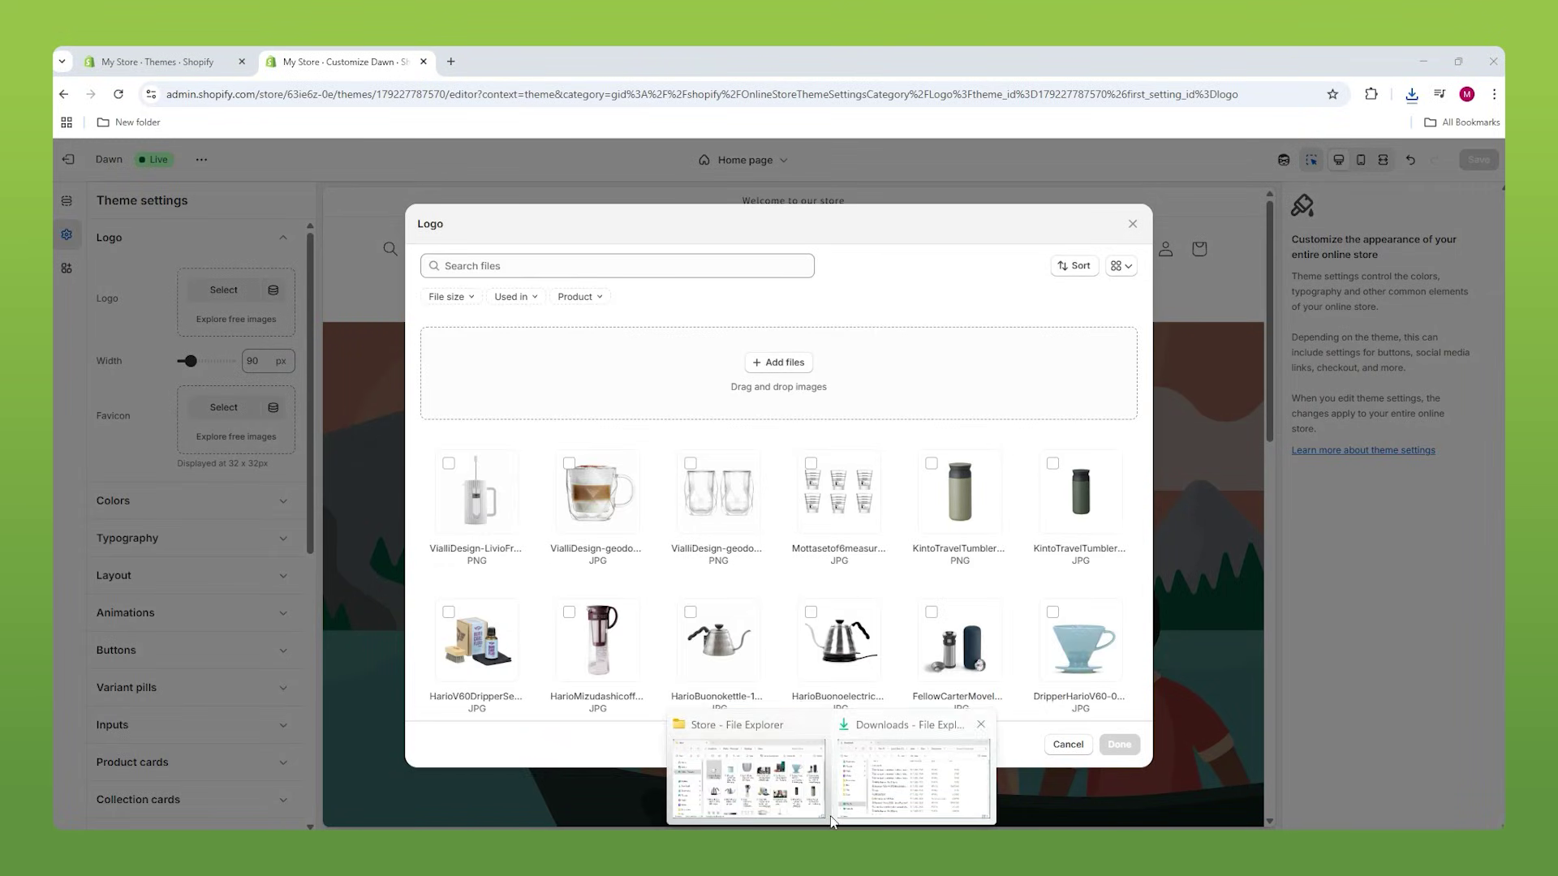
left_click_drag(912, 360, 560, 560)
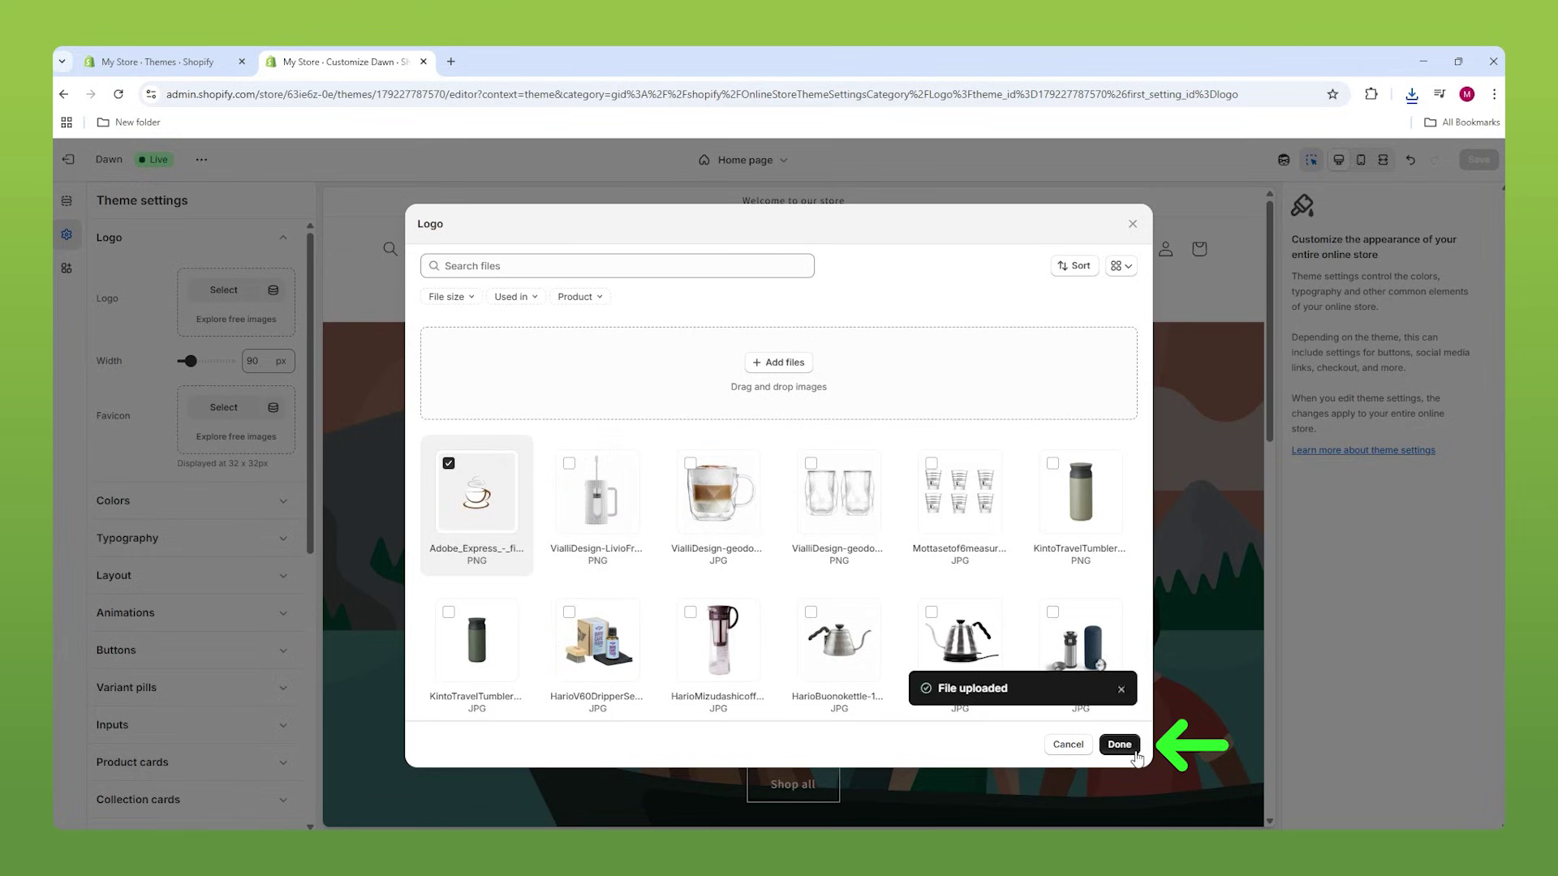
left_click(1120, 745)
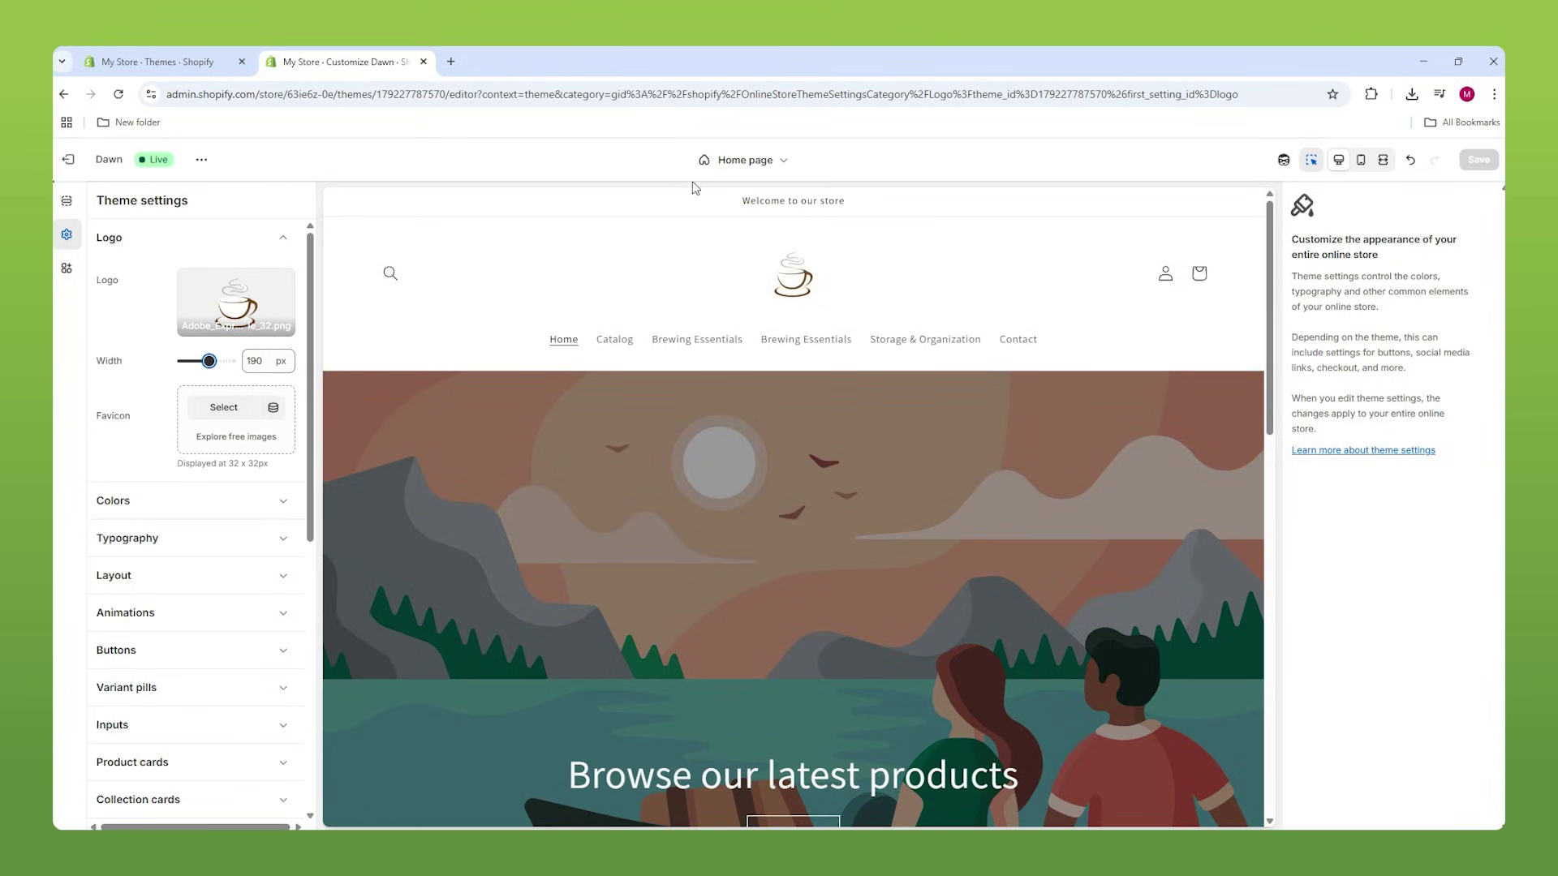
left_click(789, 283)
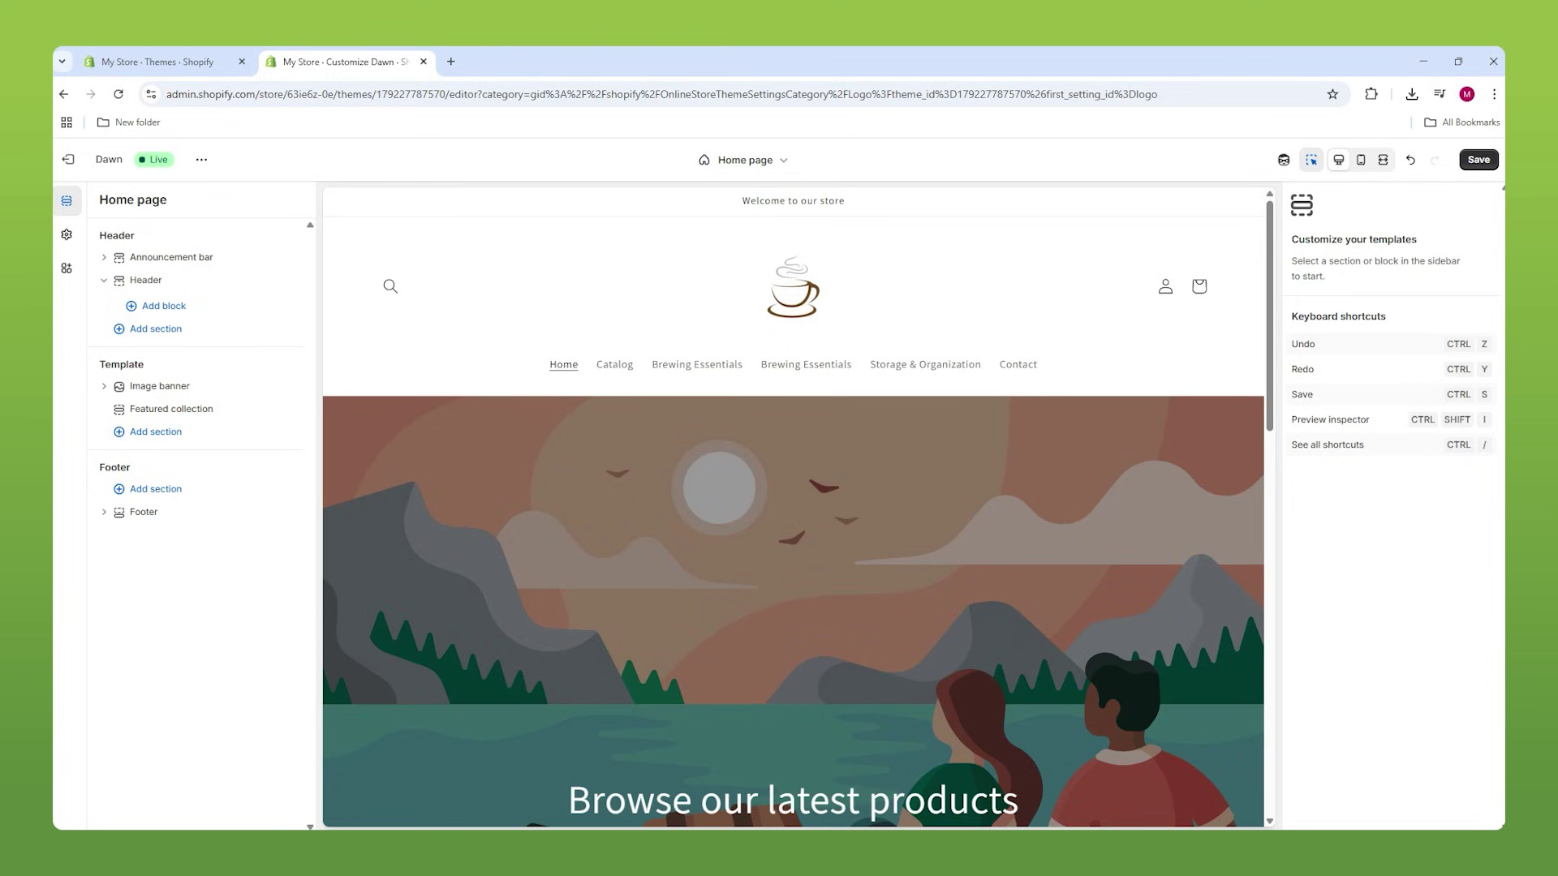
Open the file picker for the image banner's Image 1 and bring up the Store folder in File Explorer.
scroll(855, 372, "down", 2)
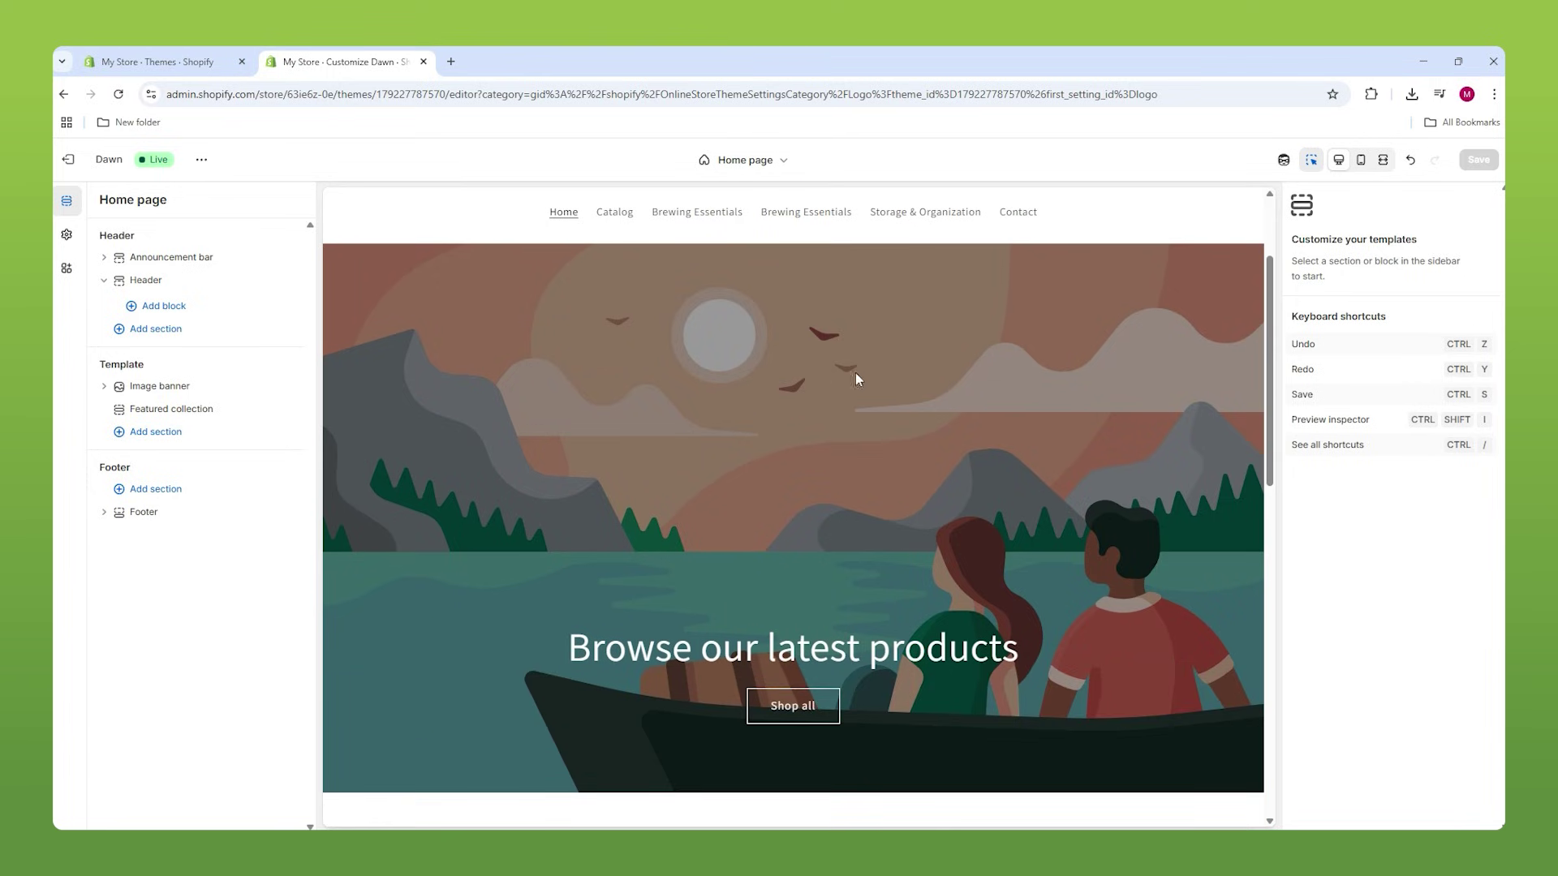
left_click(835, 425)
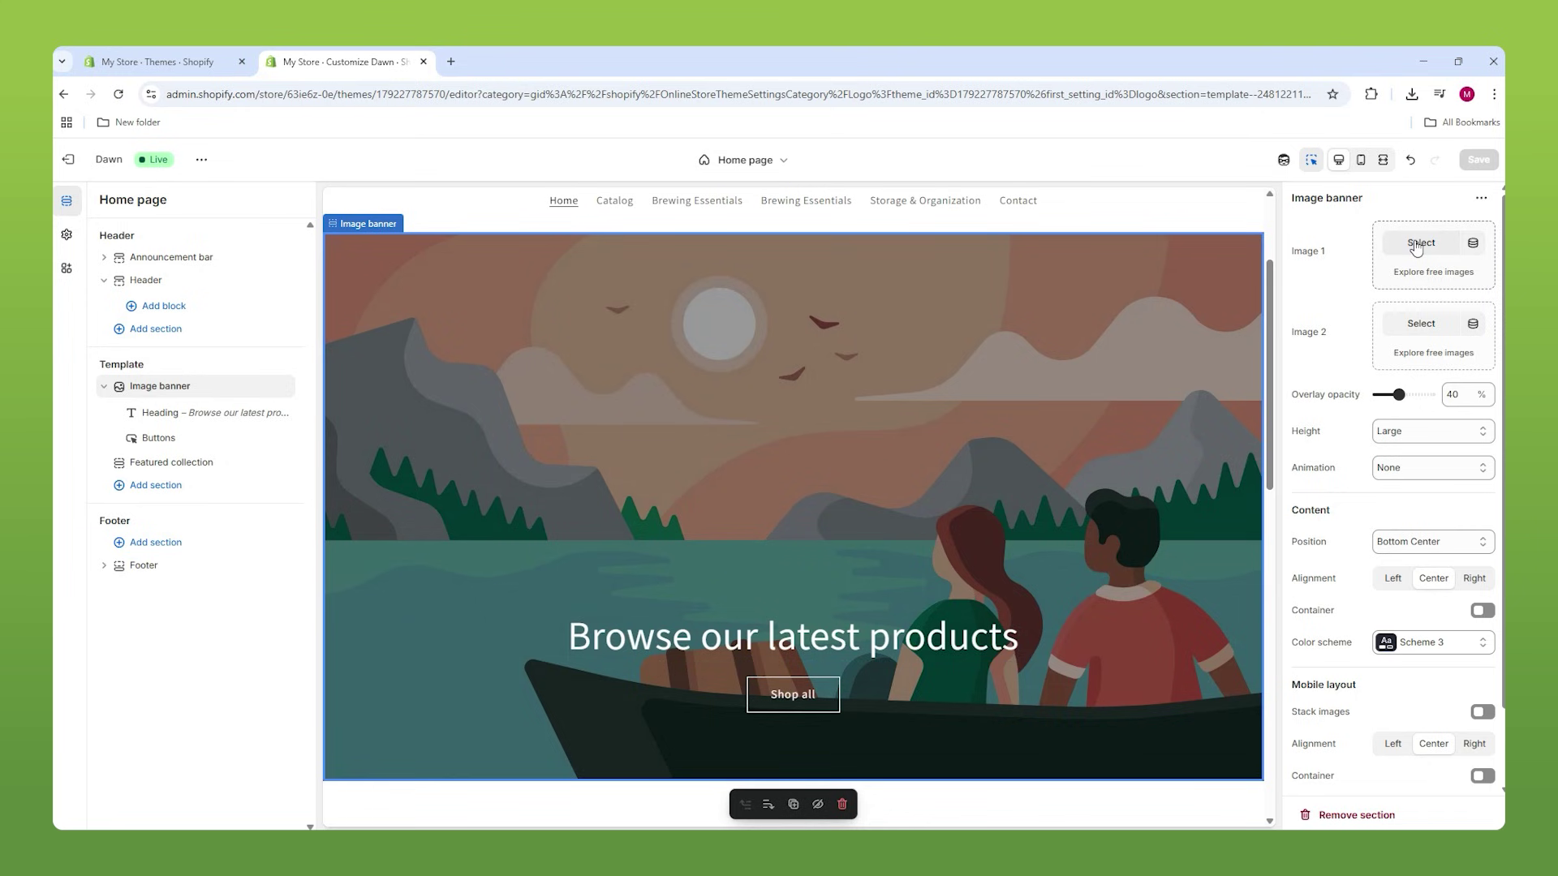
left_click(1418, 243)
scroll(796, 454, "down", 2)
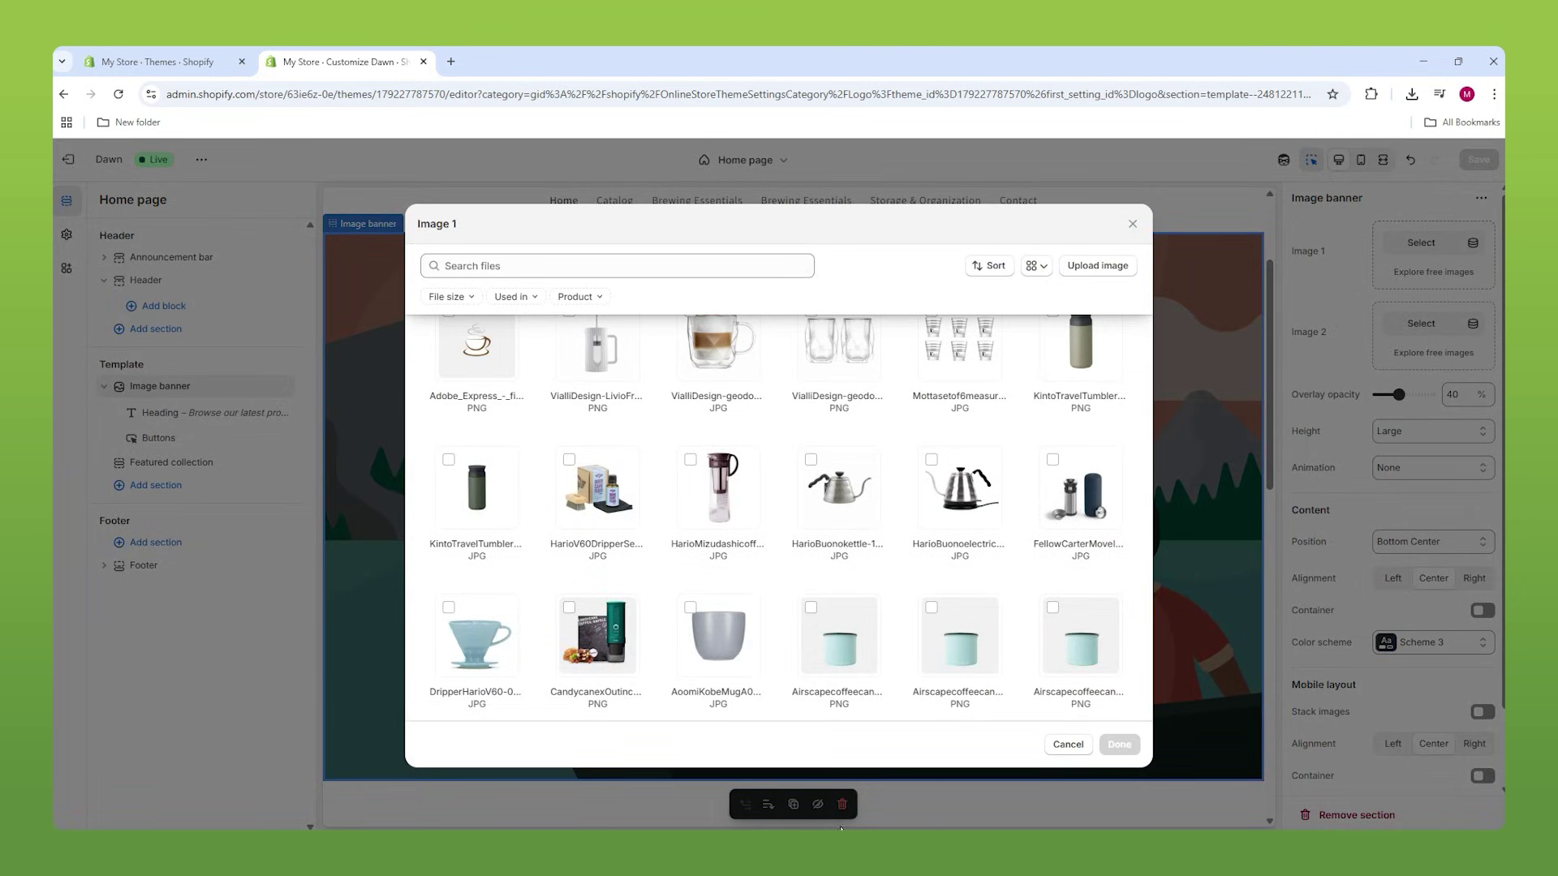
key("alt+Tab")
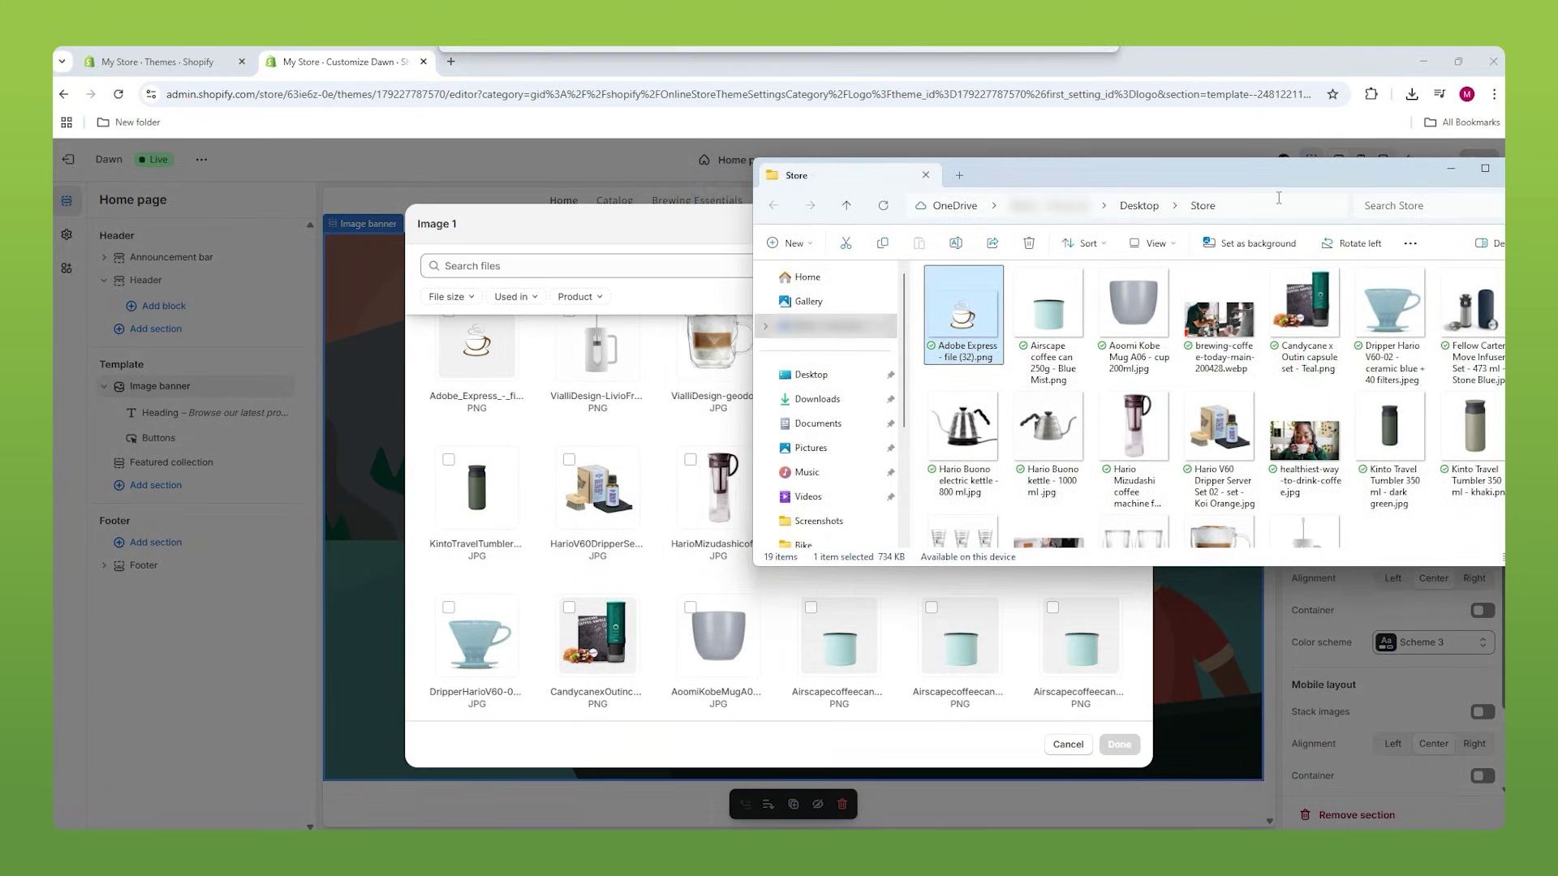
View brewing-coffee-today-main-200428.webp in its own browser tab and close that tab.
left_click(1233, 328)
left_click_drag(1205, 333, 596, 430)
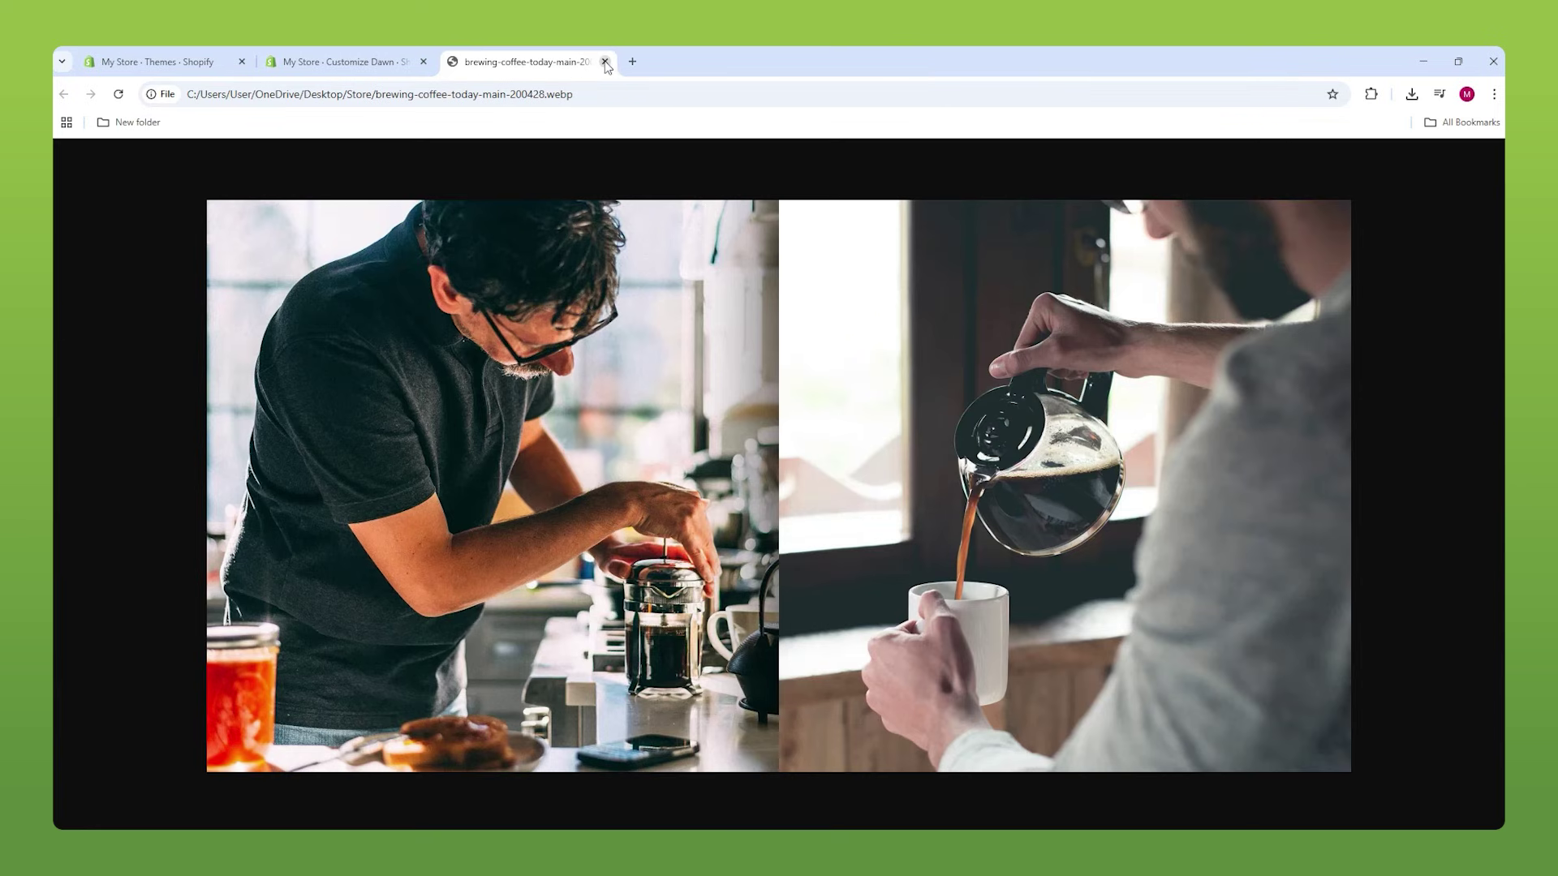
left_click(605, 62)
Upload brewing-coffee-today-main-200428.webp from the Store folder as the image banner's first image.
key("alt+Tab")
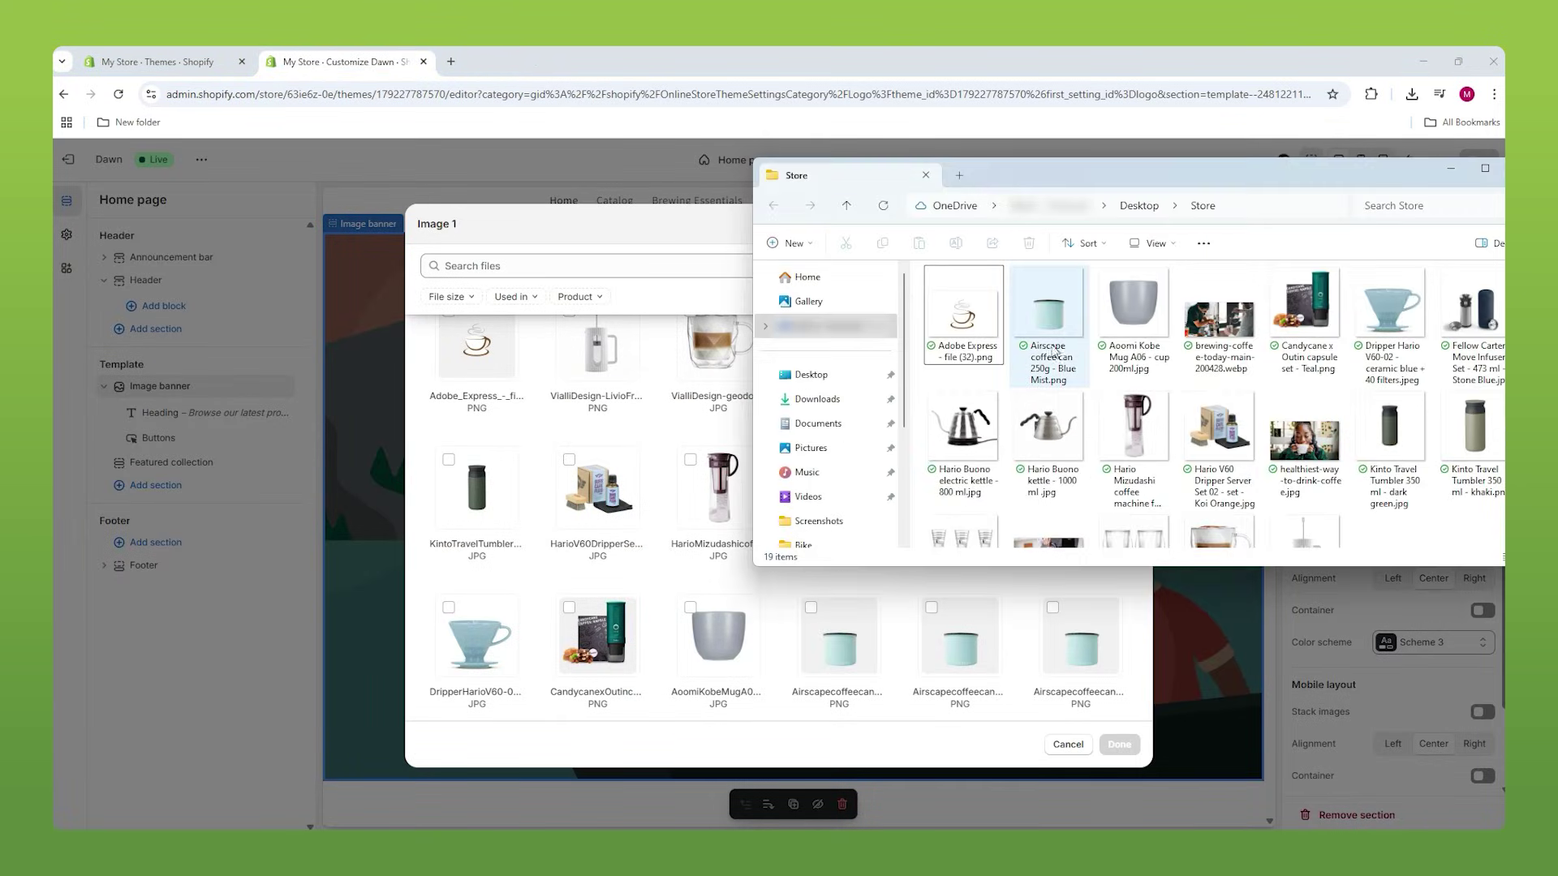
left_click_drag(1219, 321, 690, 497)
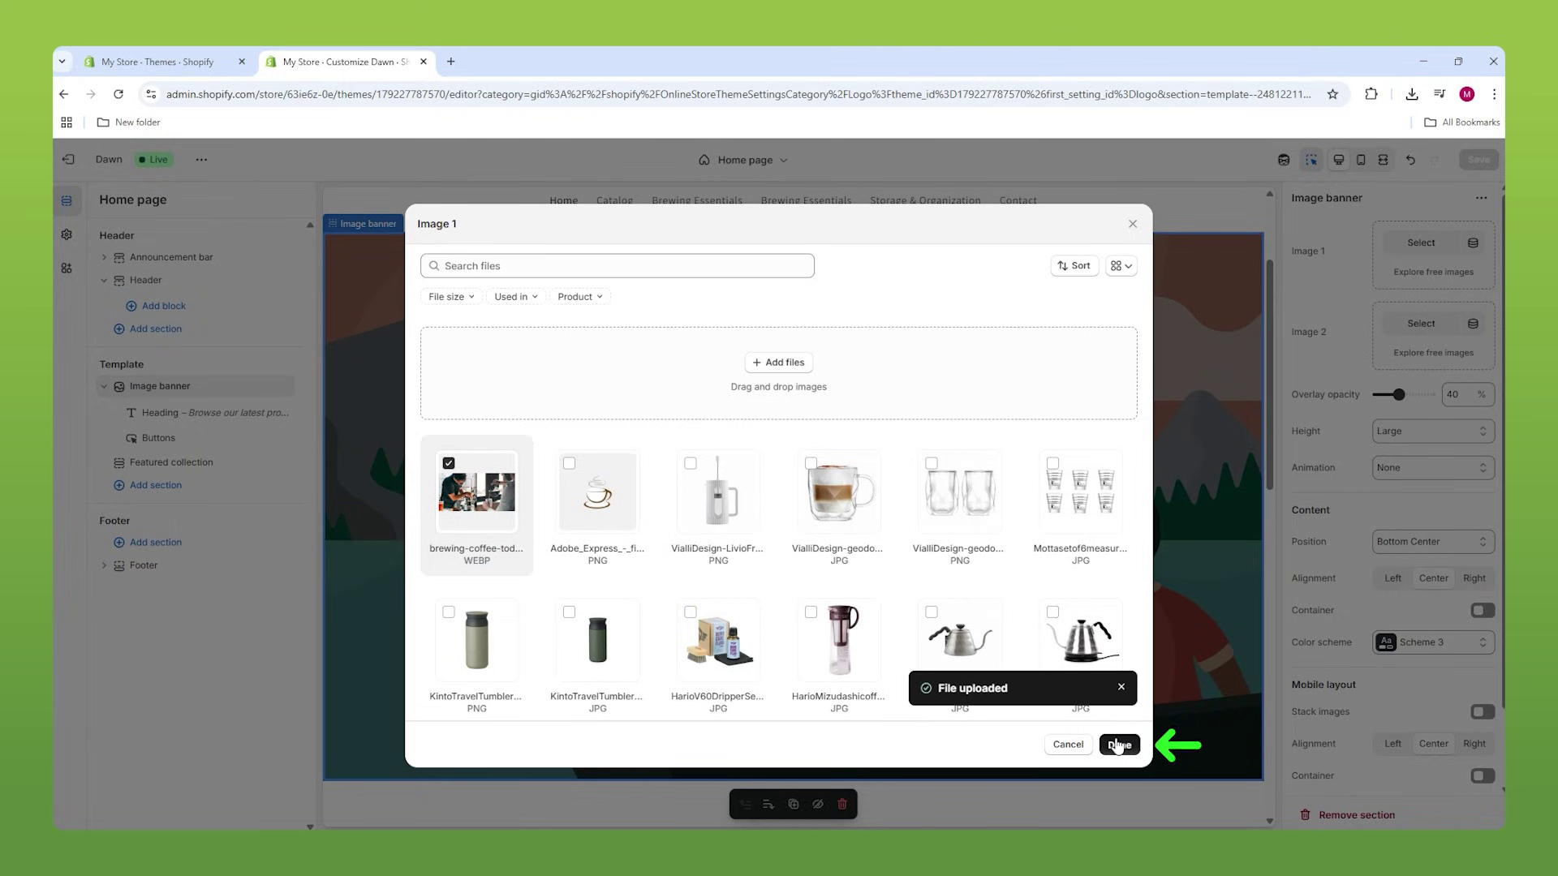
left_click(1118, 745)
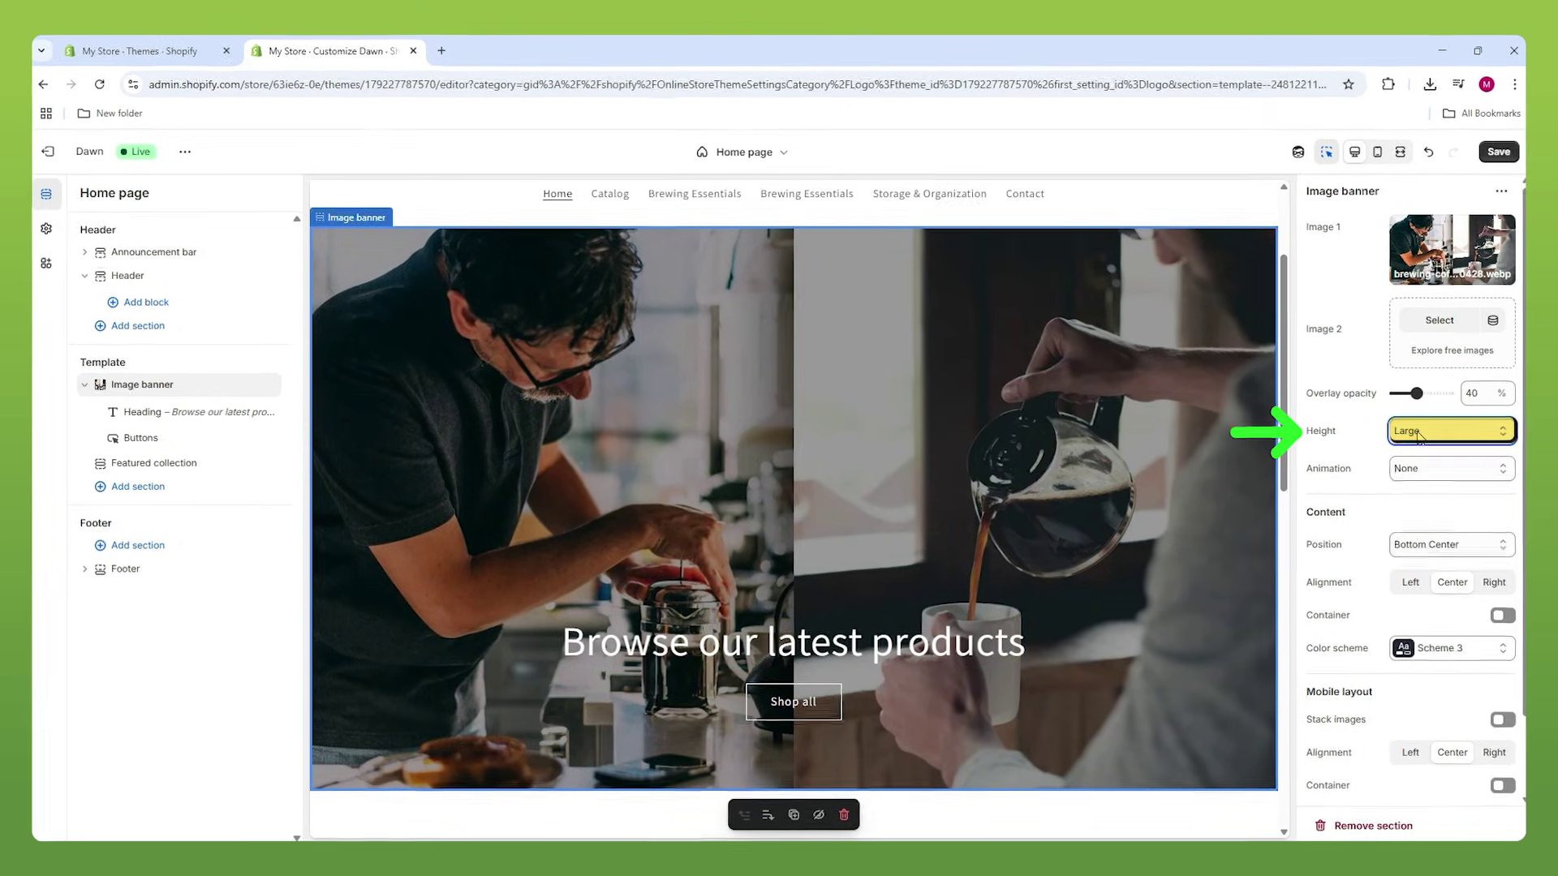
Set the image banner's height to Small and its animation to Ambient movement.
left_click(1433, 431)
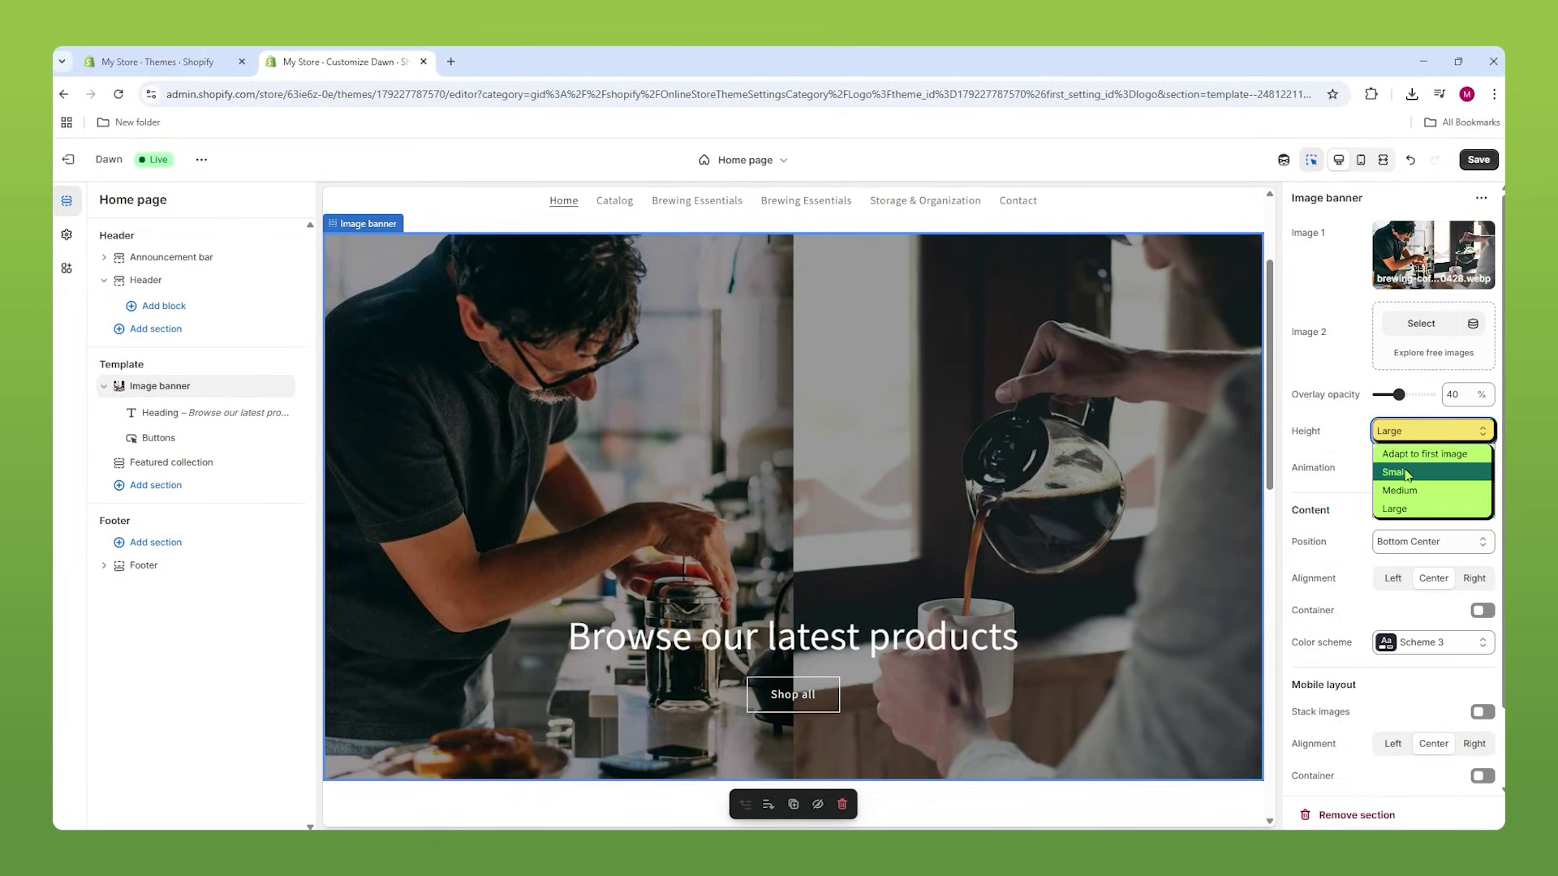
left_click(1409, 466)
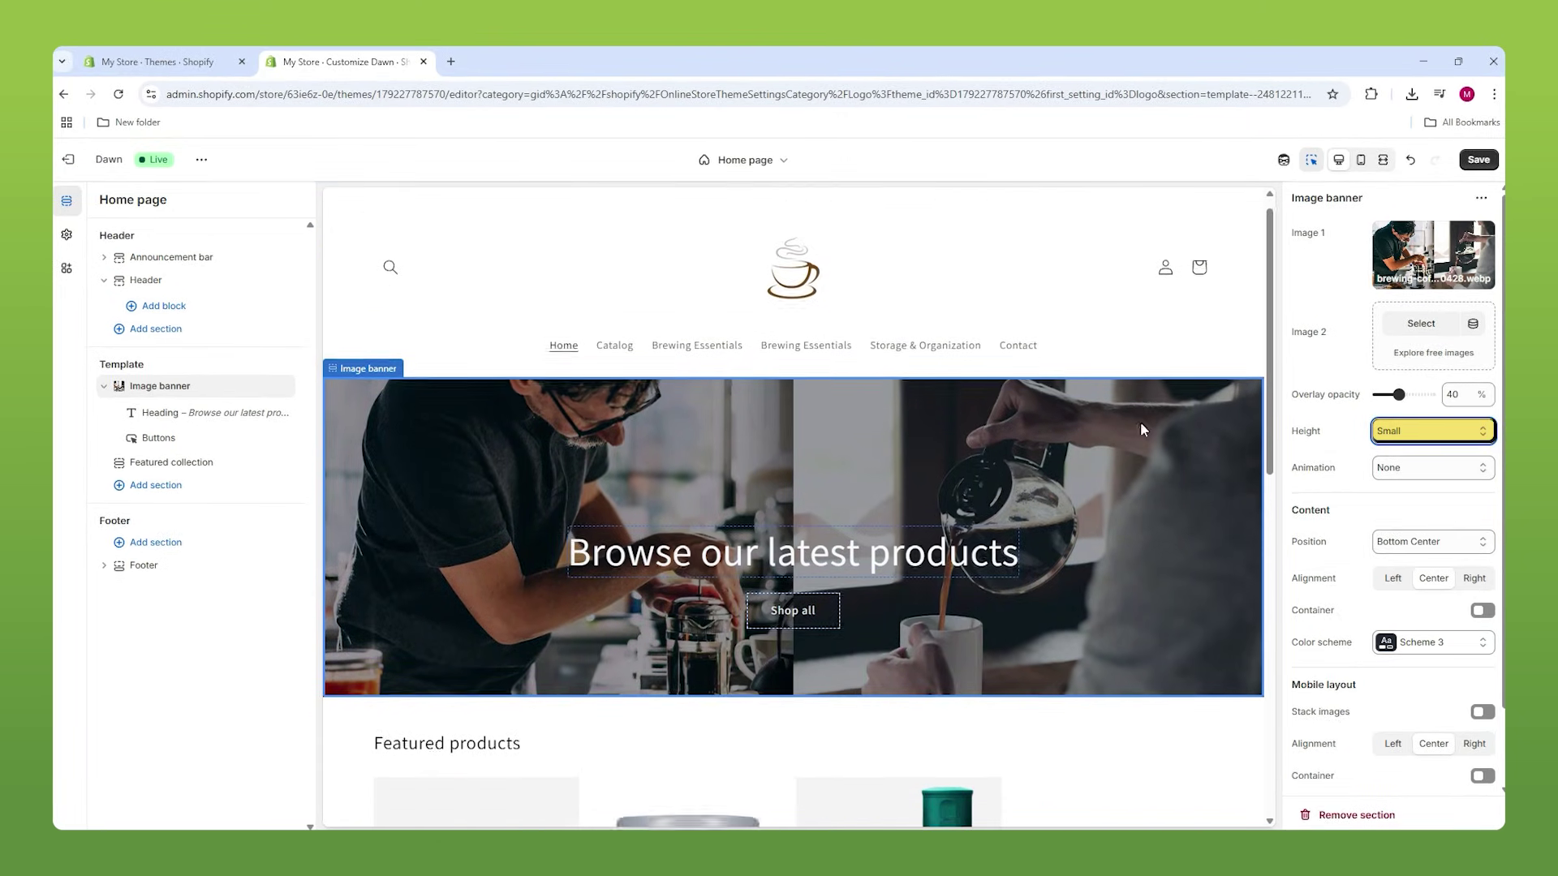
scroll(1407, 422, "down", 1)
left_click(1416, 391)
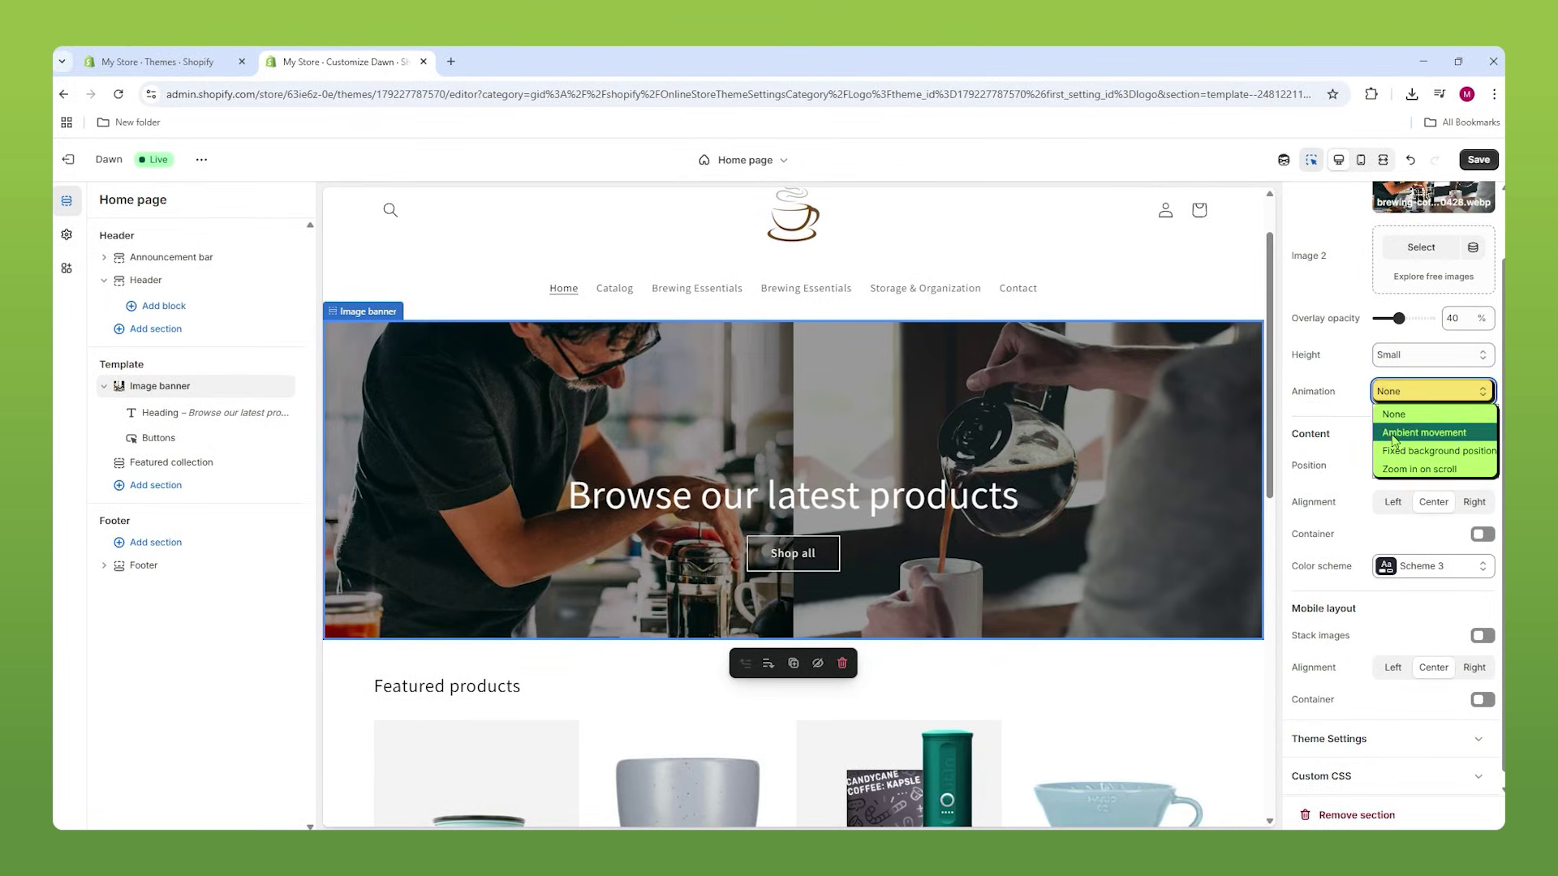
left_click(1396, 428)
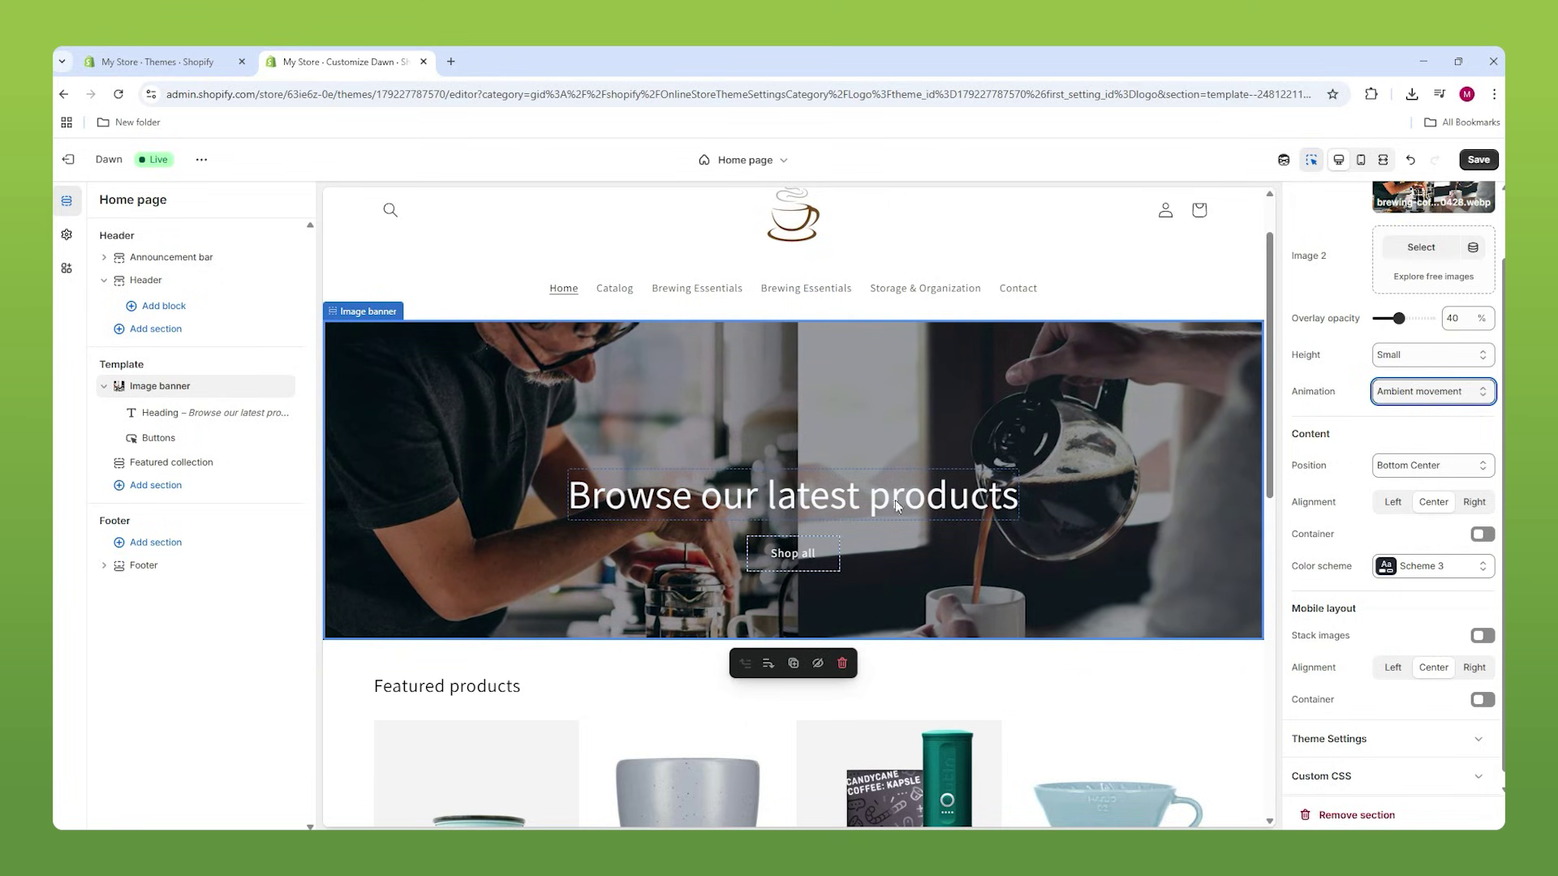
Replace the image banner's heading with "Simple Tools, Rich Flavor" using the copied text from the clipboard history.
left_click(836, 501)
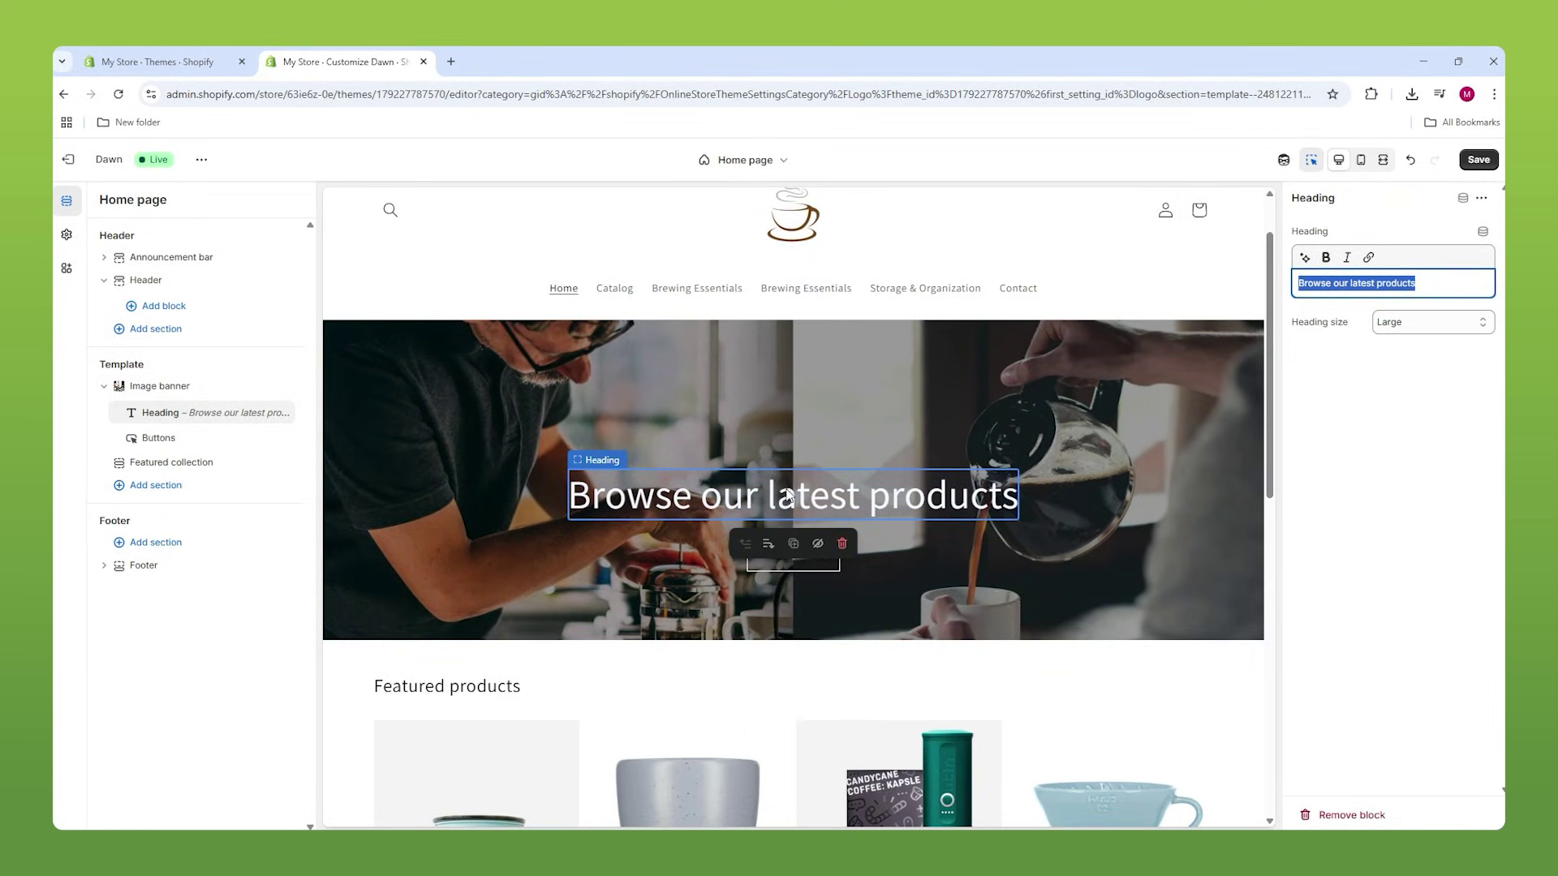
key("super+v")
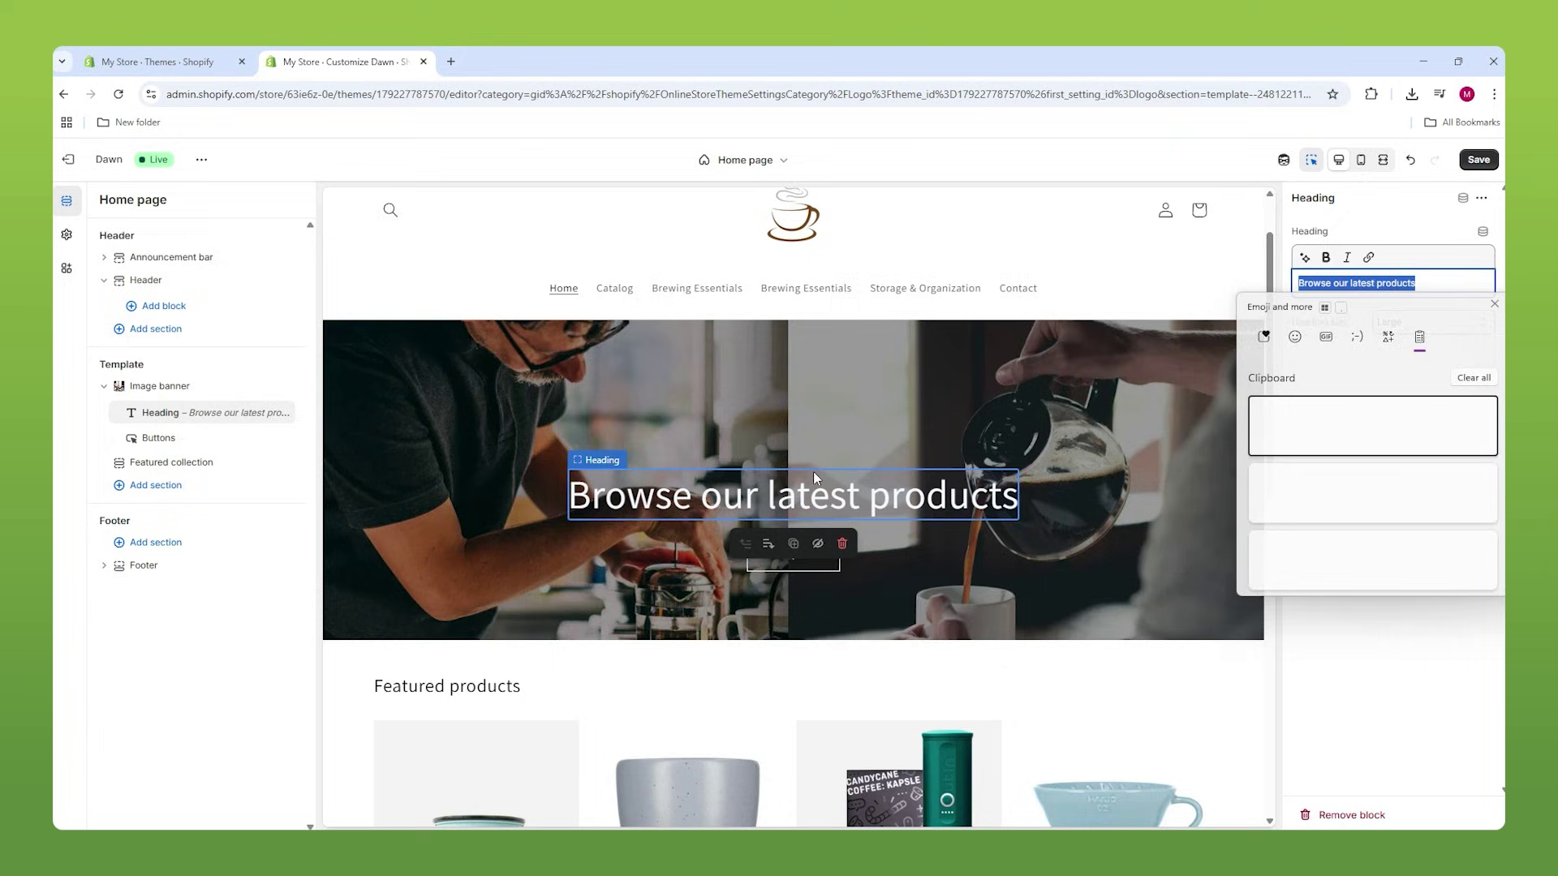
left_click(1331, 434)
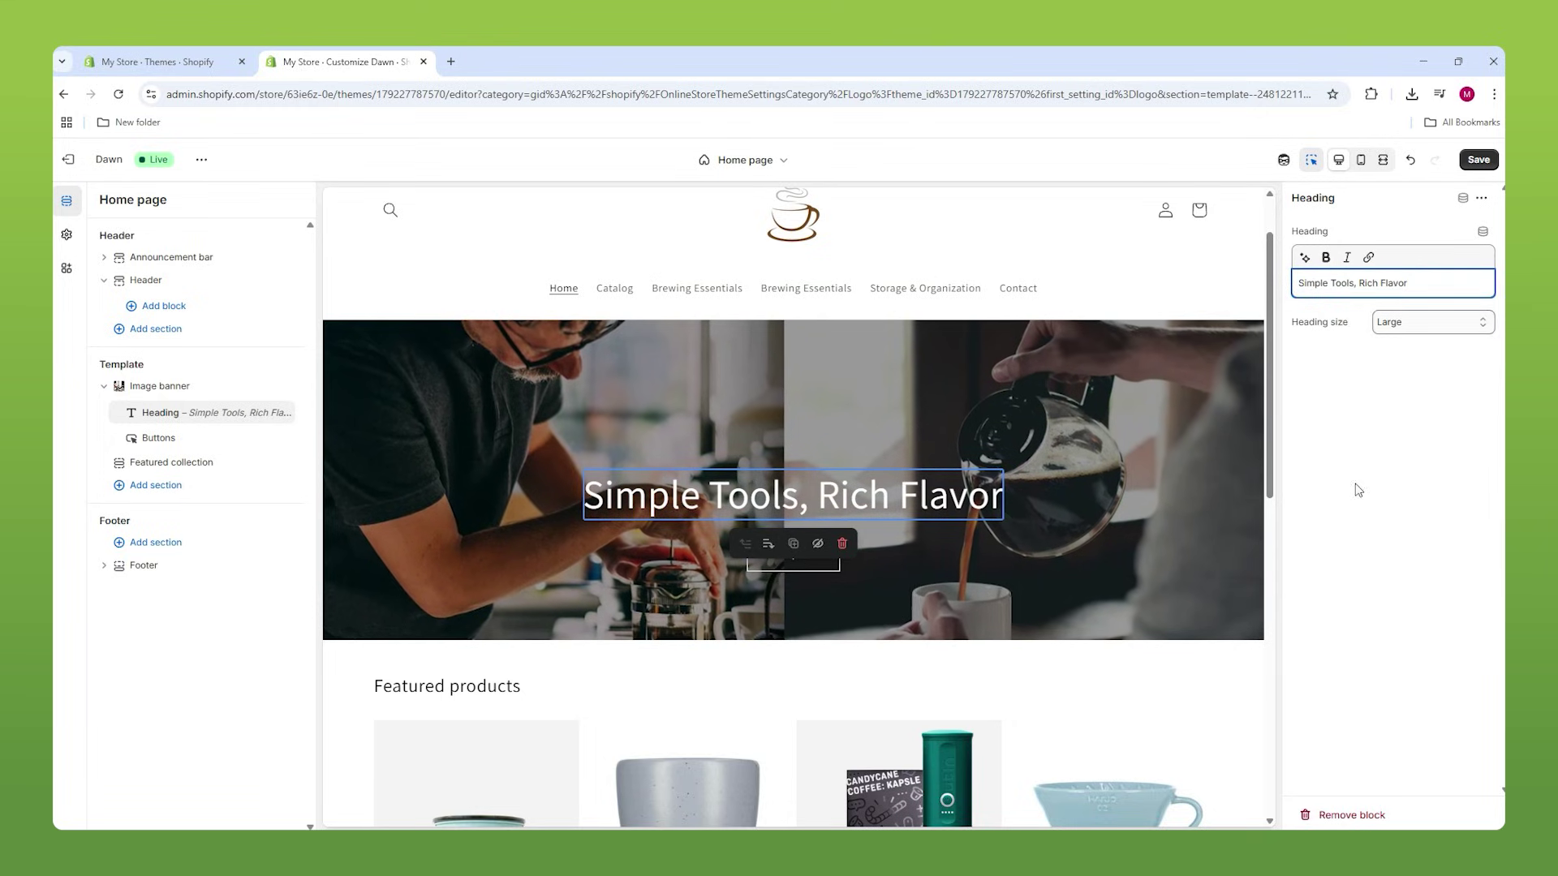
left_click(900, 558)
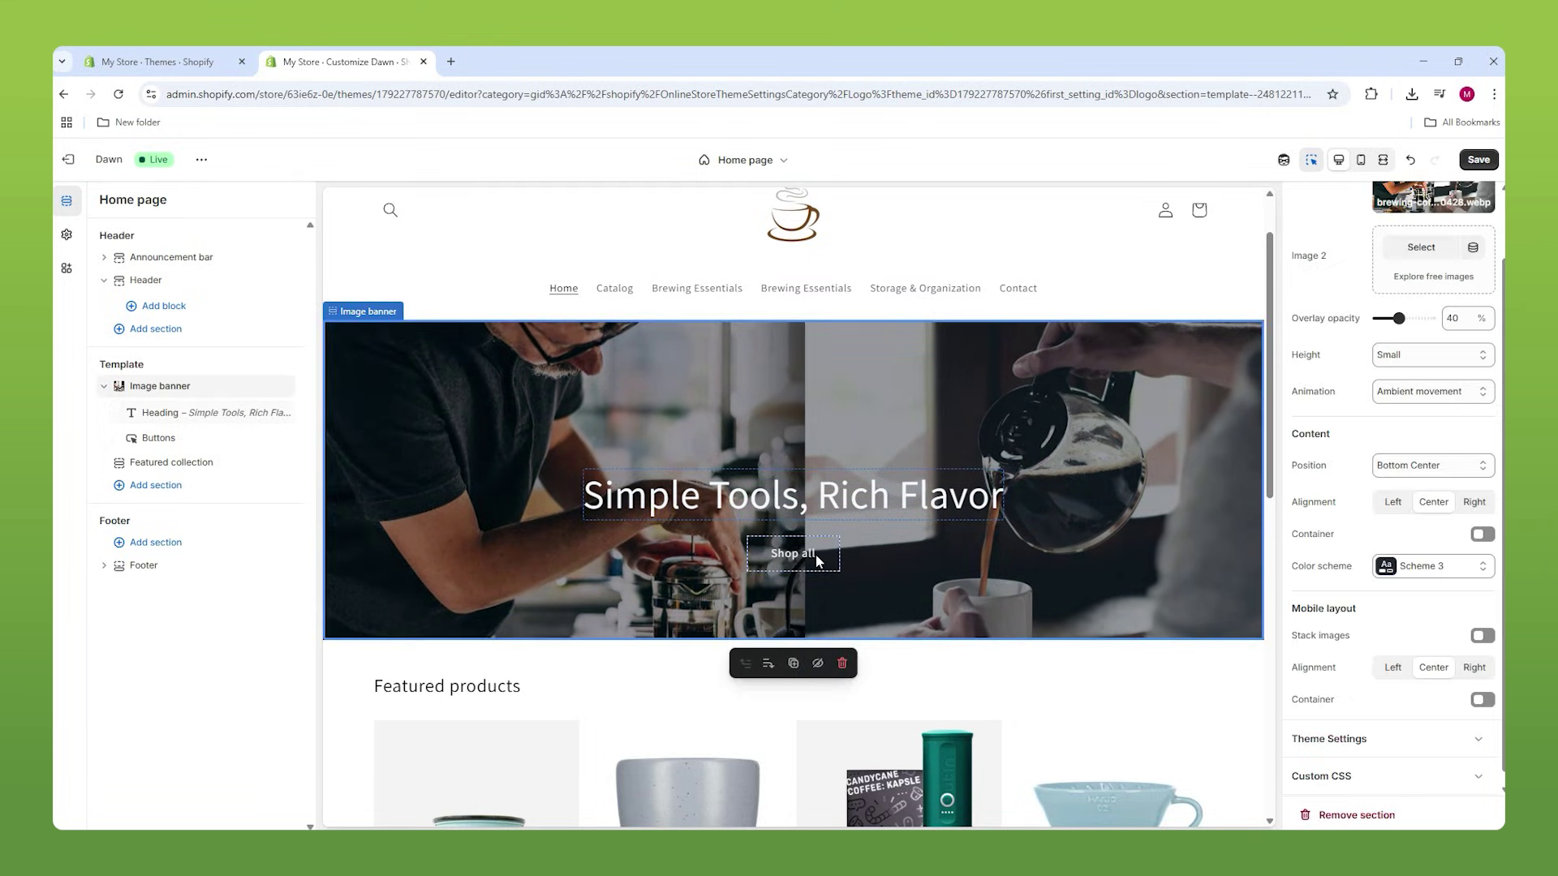
Examine the label and link options of the banner's Shop all button and look over the updated home page.
left_click(816, 554)
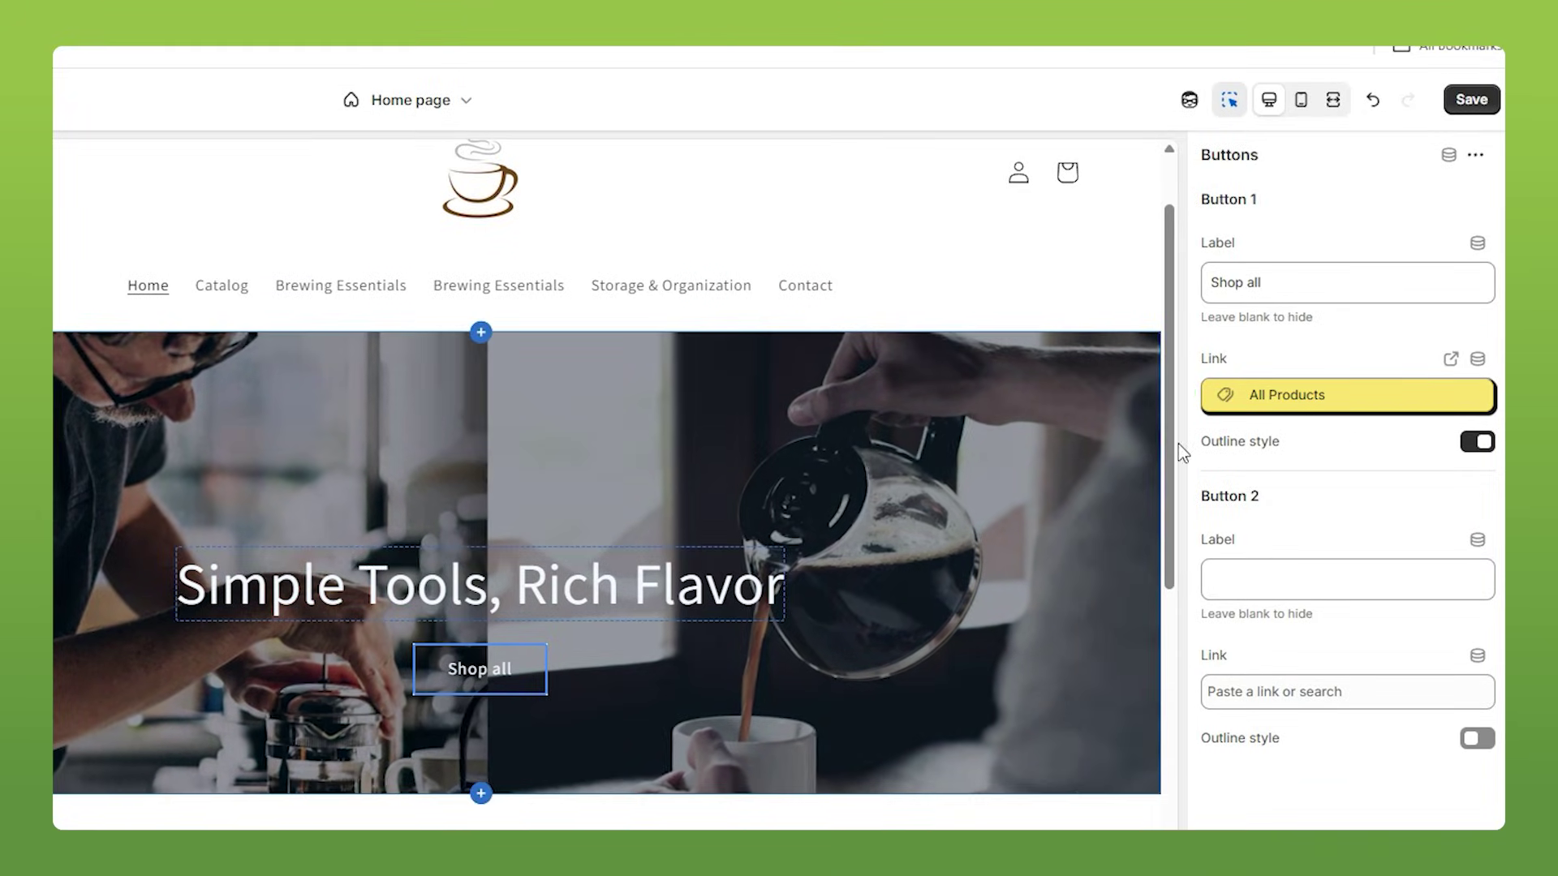
left_click(1294, 393)
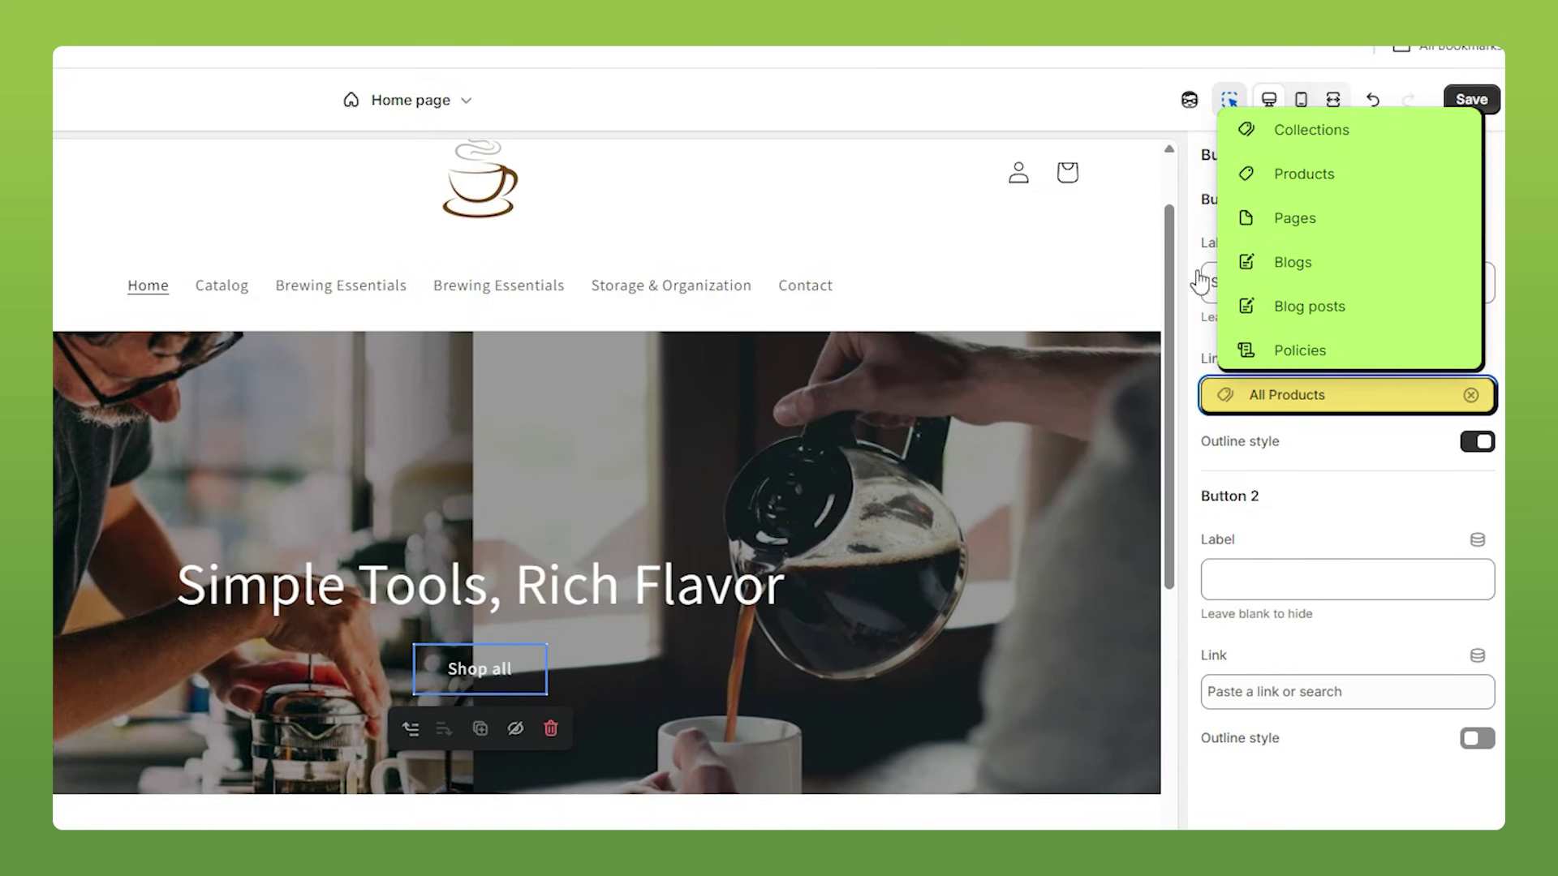
left_click(1301, 480)
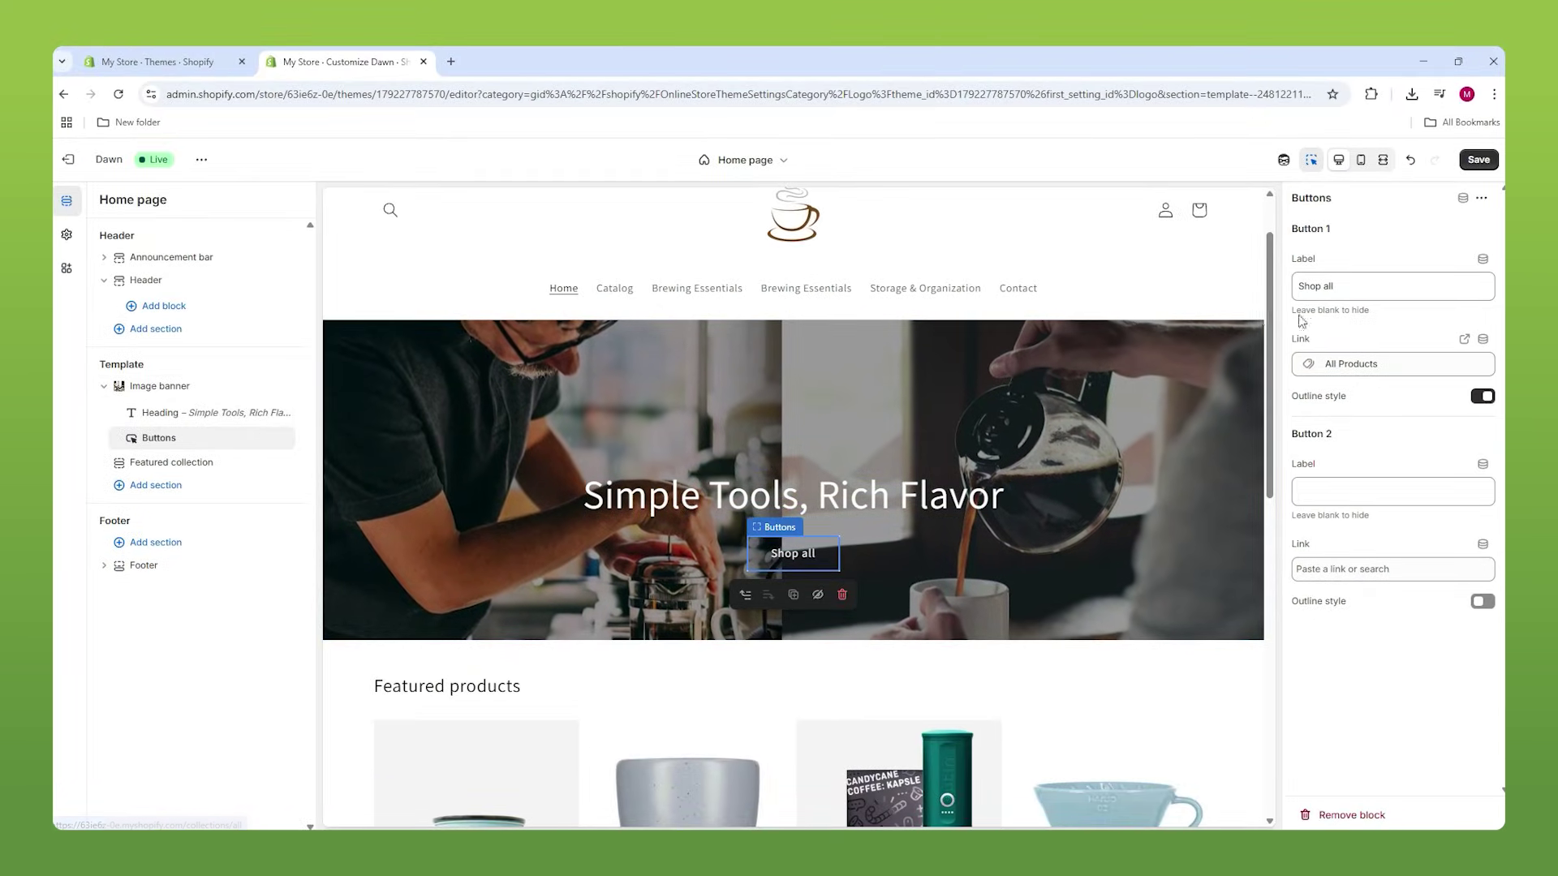
triple_click(1315, 286)
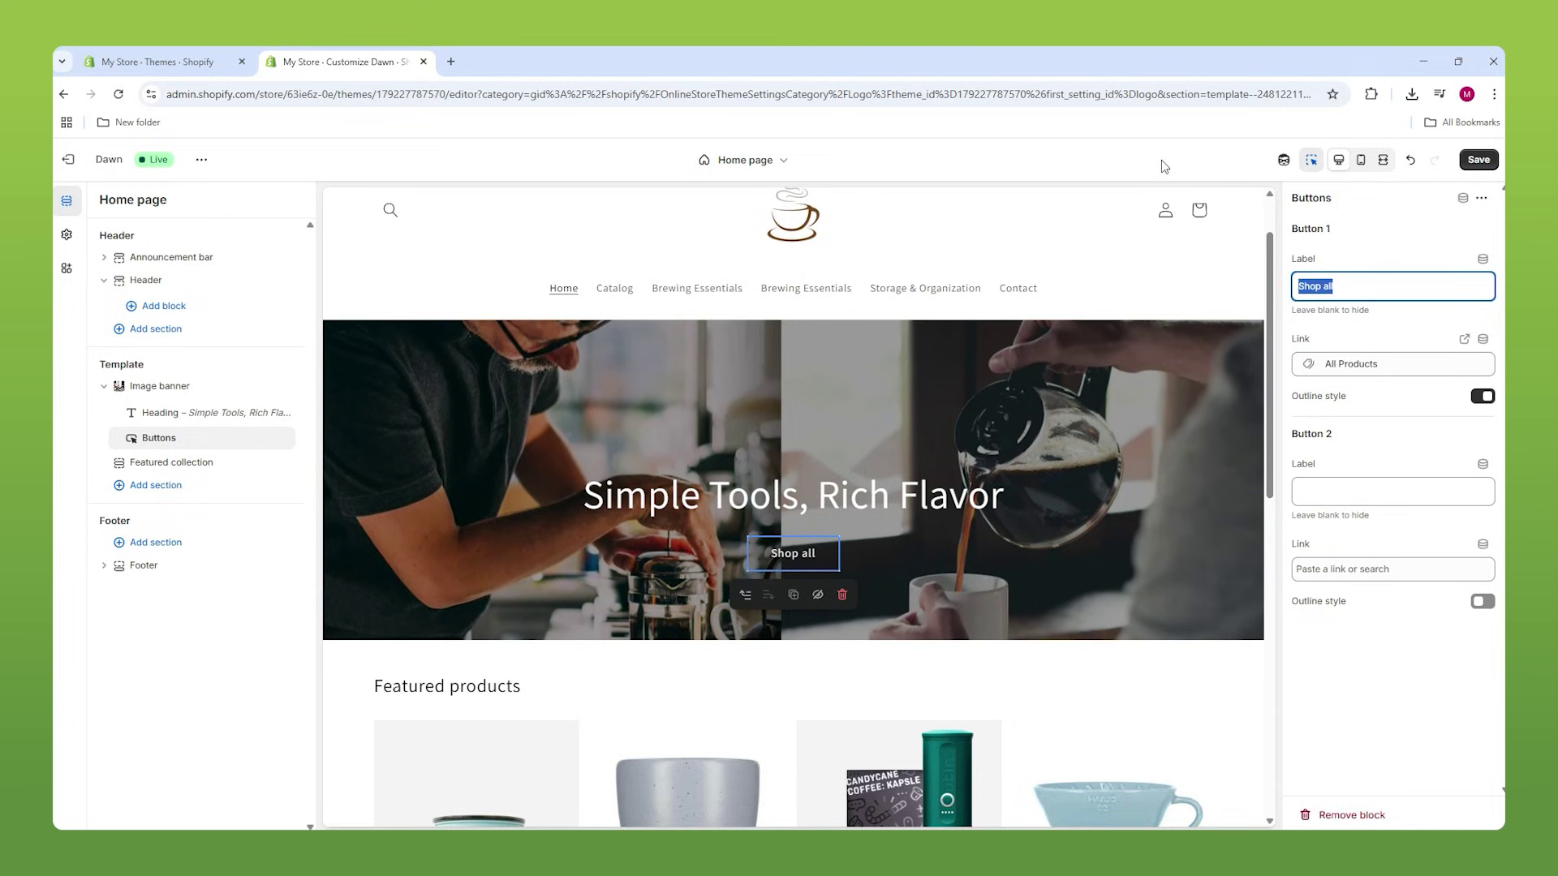
scroll(1064, 299, "down", 1)
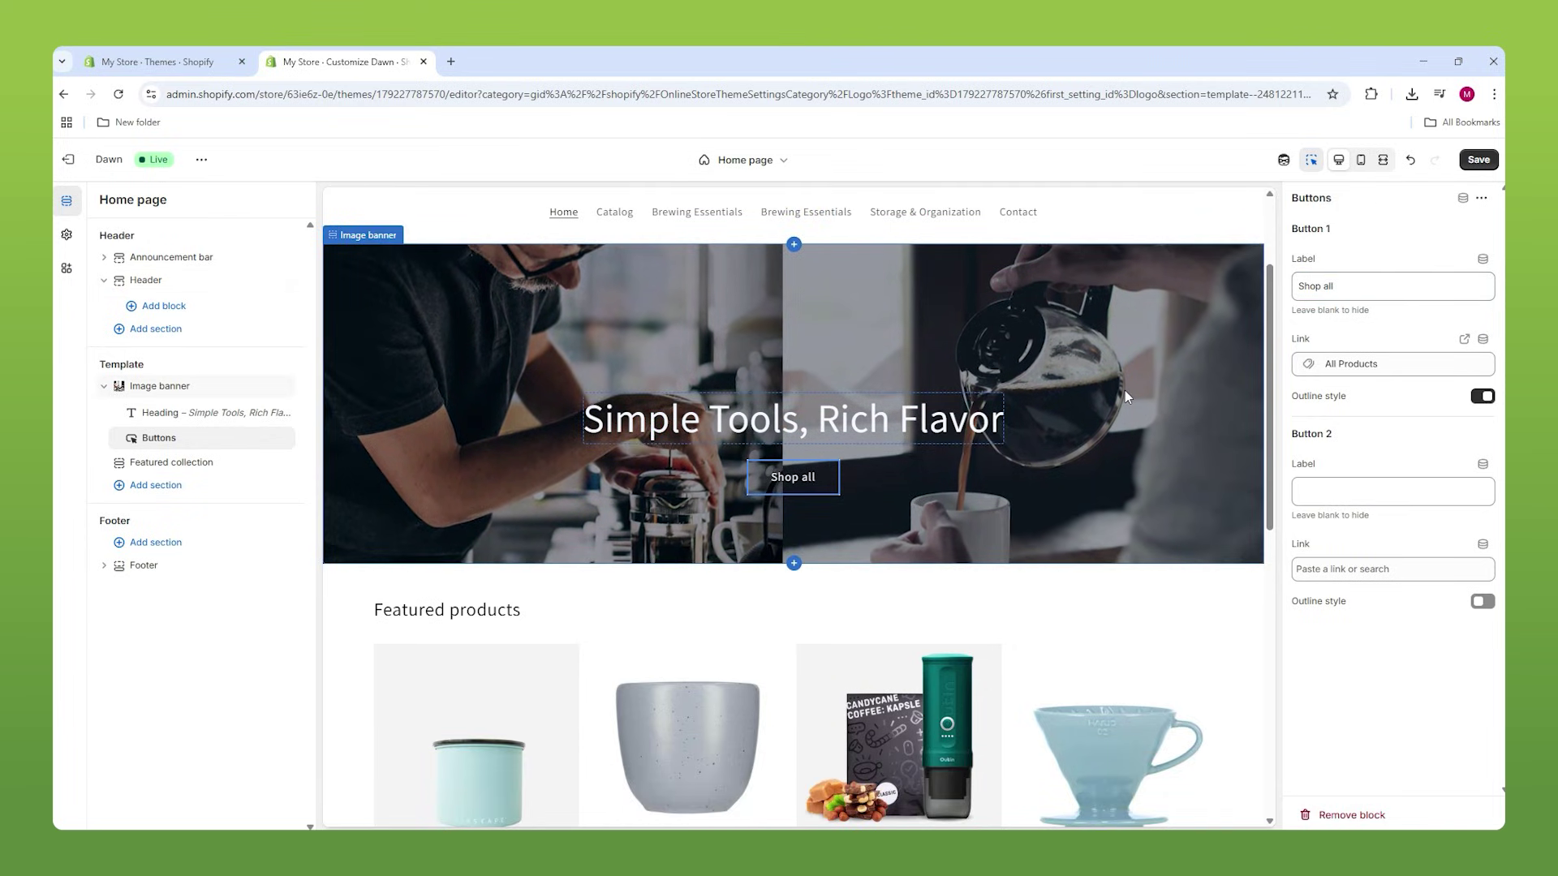
scroll(1125, 391, "down", 1)
scroll(1095, 365, "up", 3)
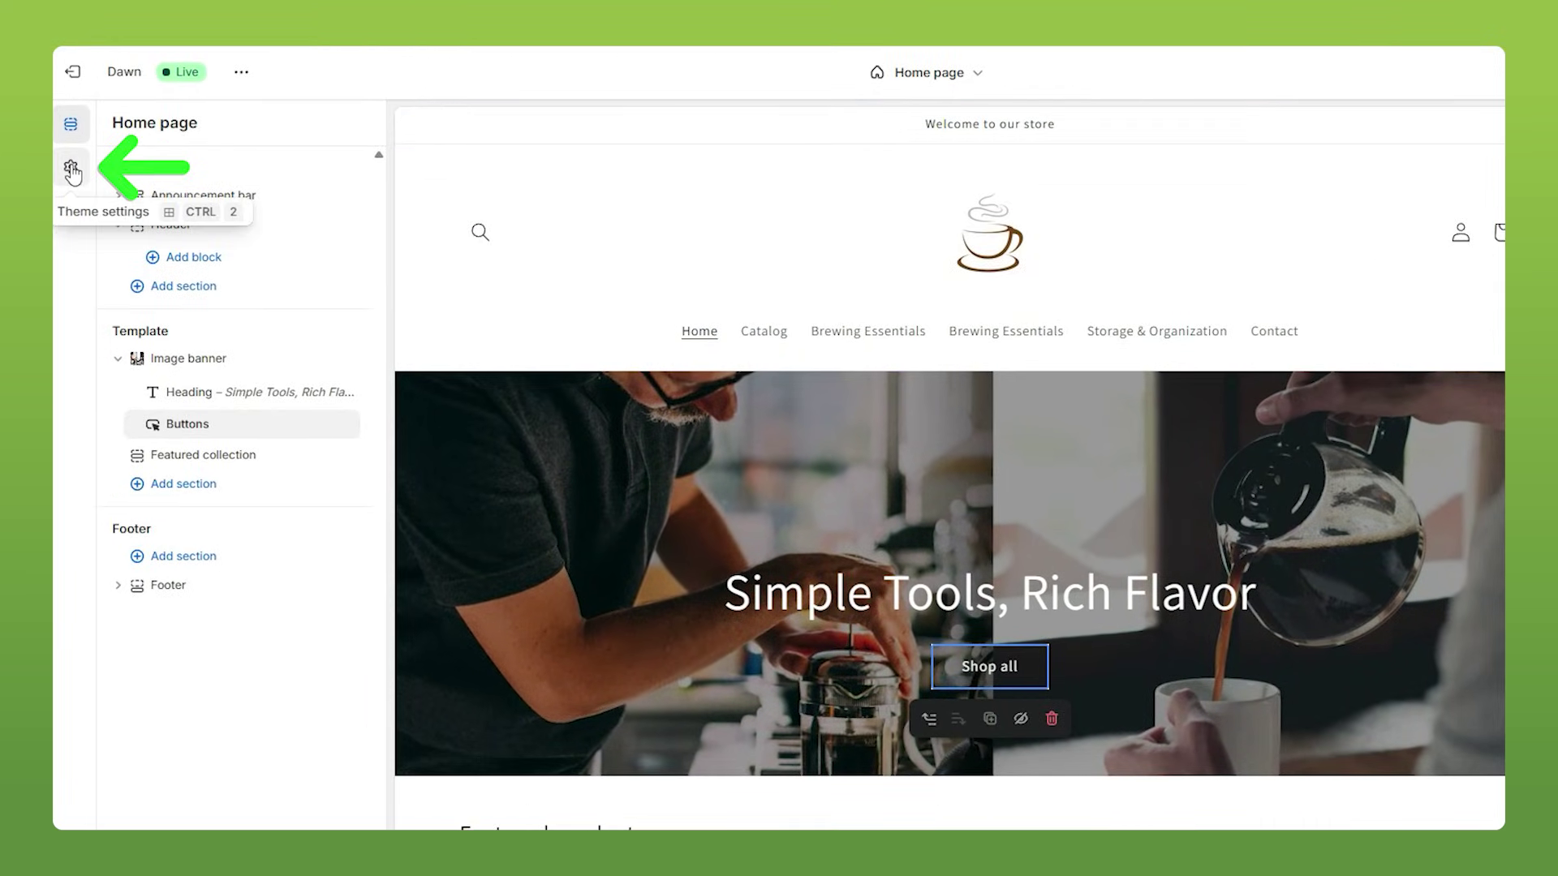
Open the color schemes in the theme settings.
left_click(66, 234)
left_click(137, 165)
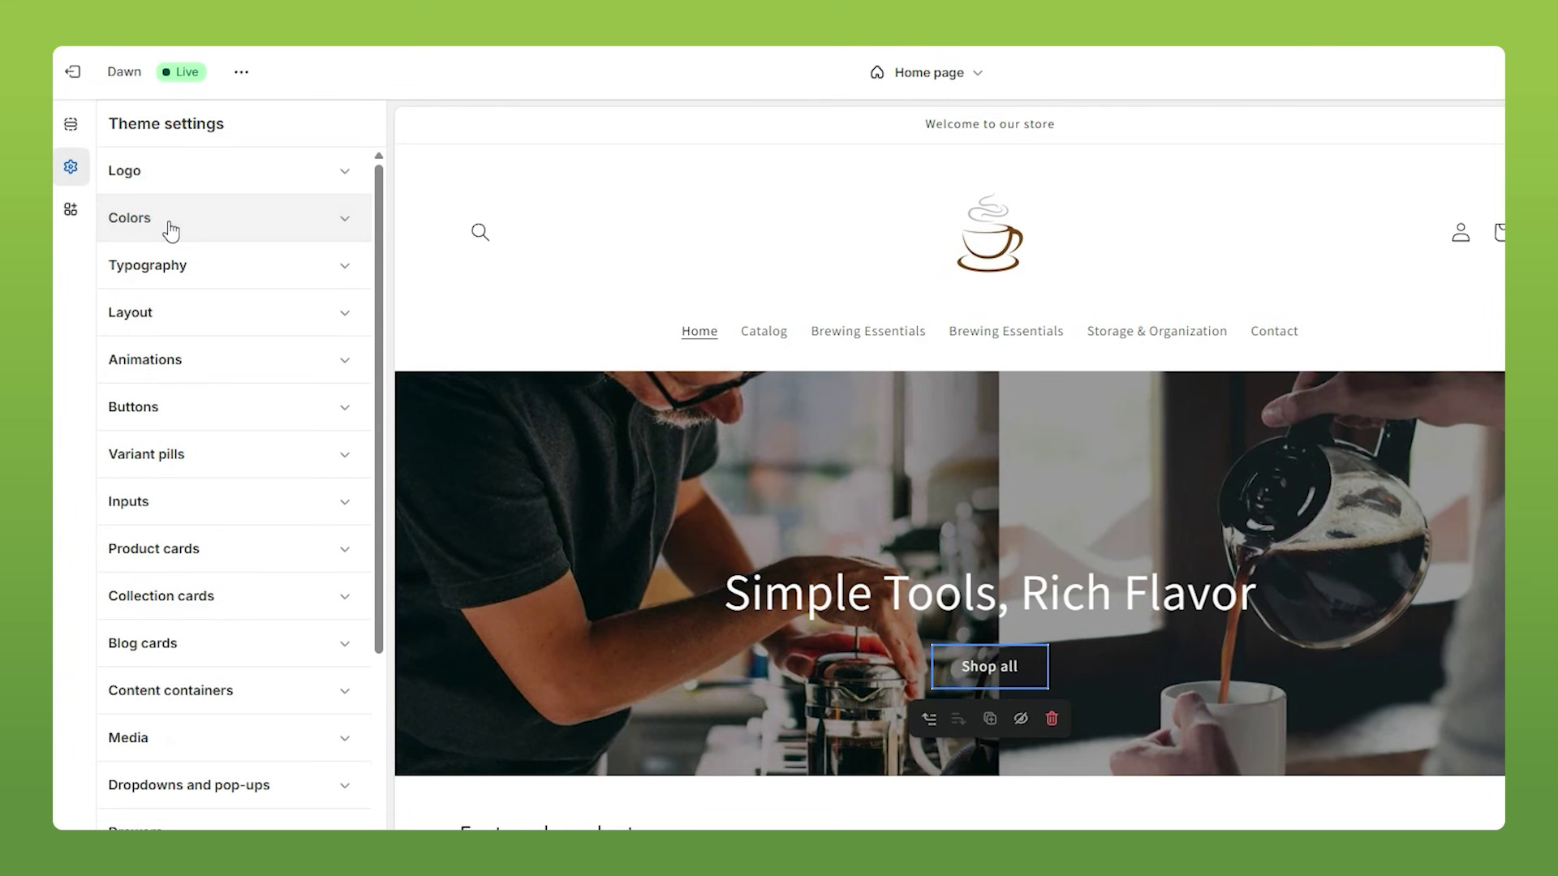
left_click(171, 228)
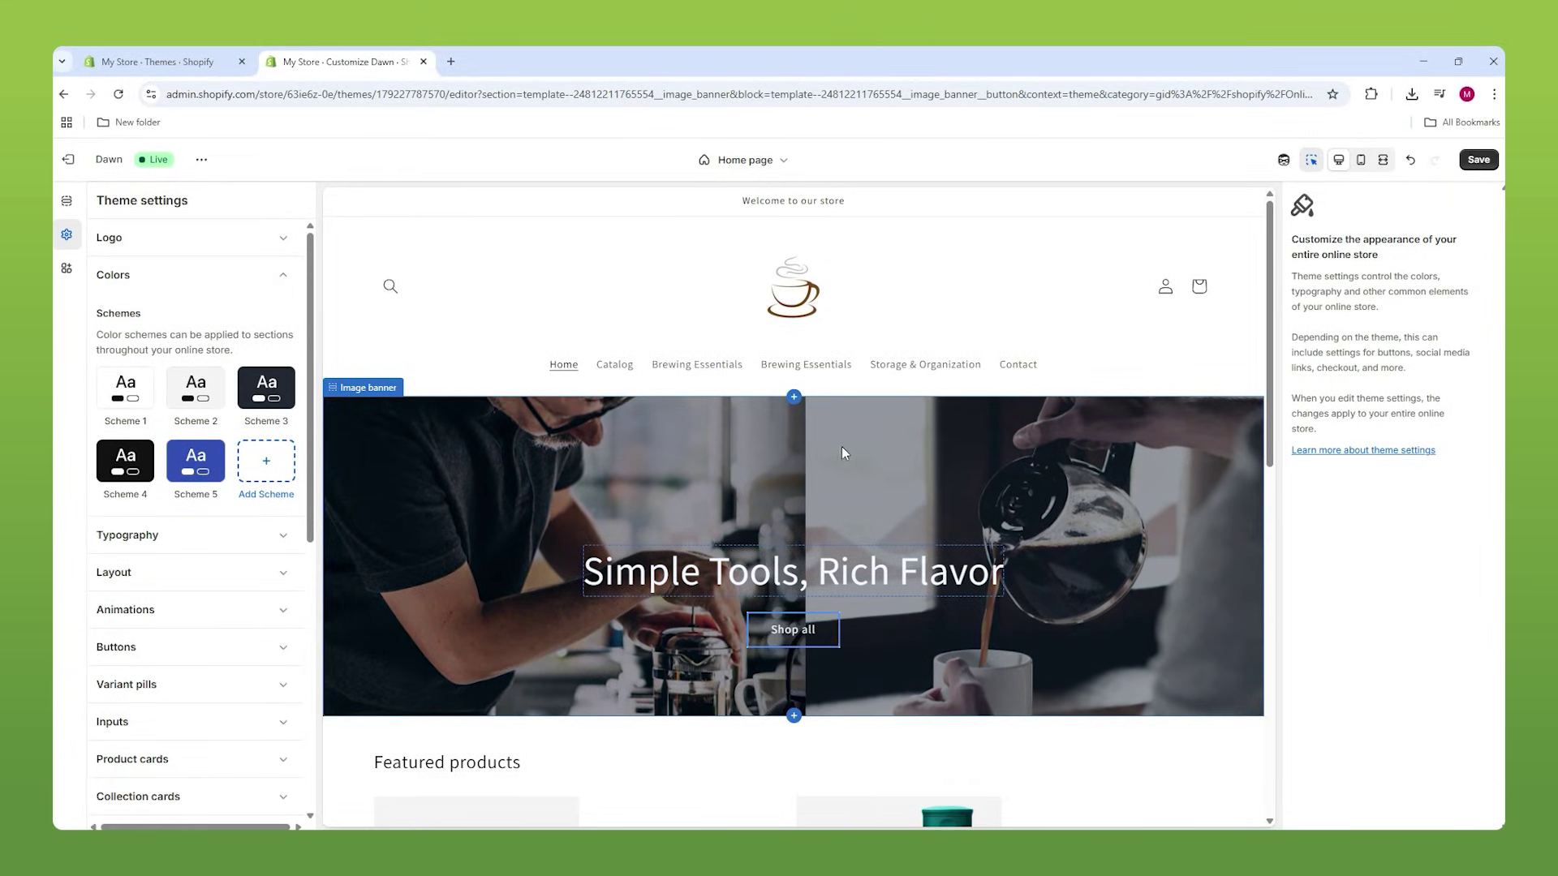
Open the image banner's Scheme 3 for editing, look over its color options and close it.
left_click(1058, 476)
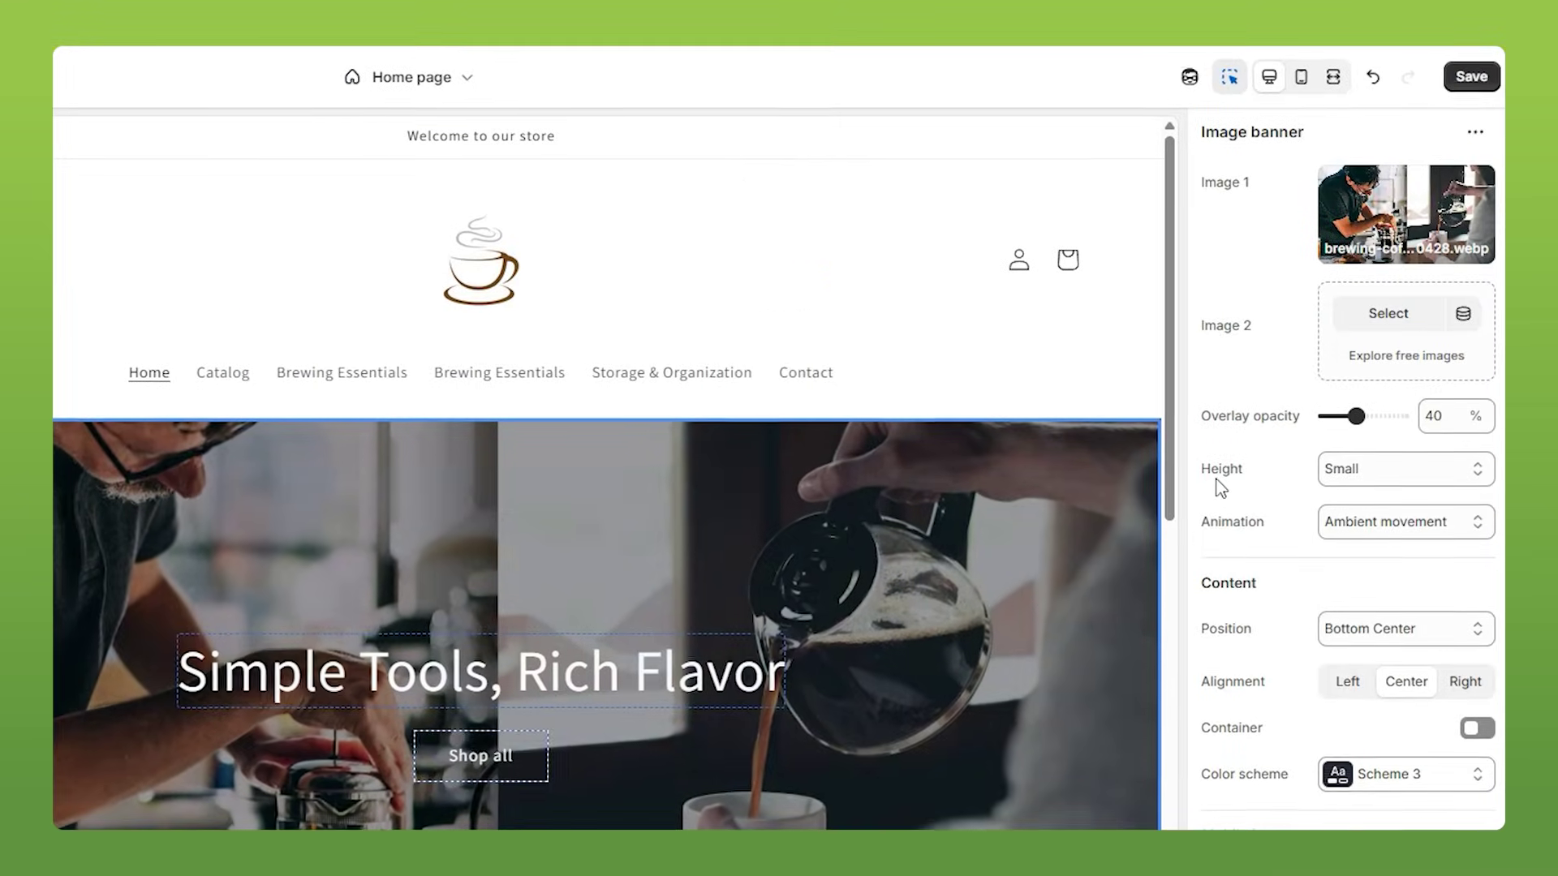
scroll(1336, 443, "down", 2)
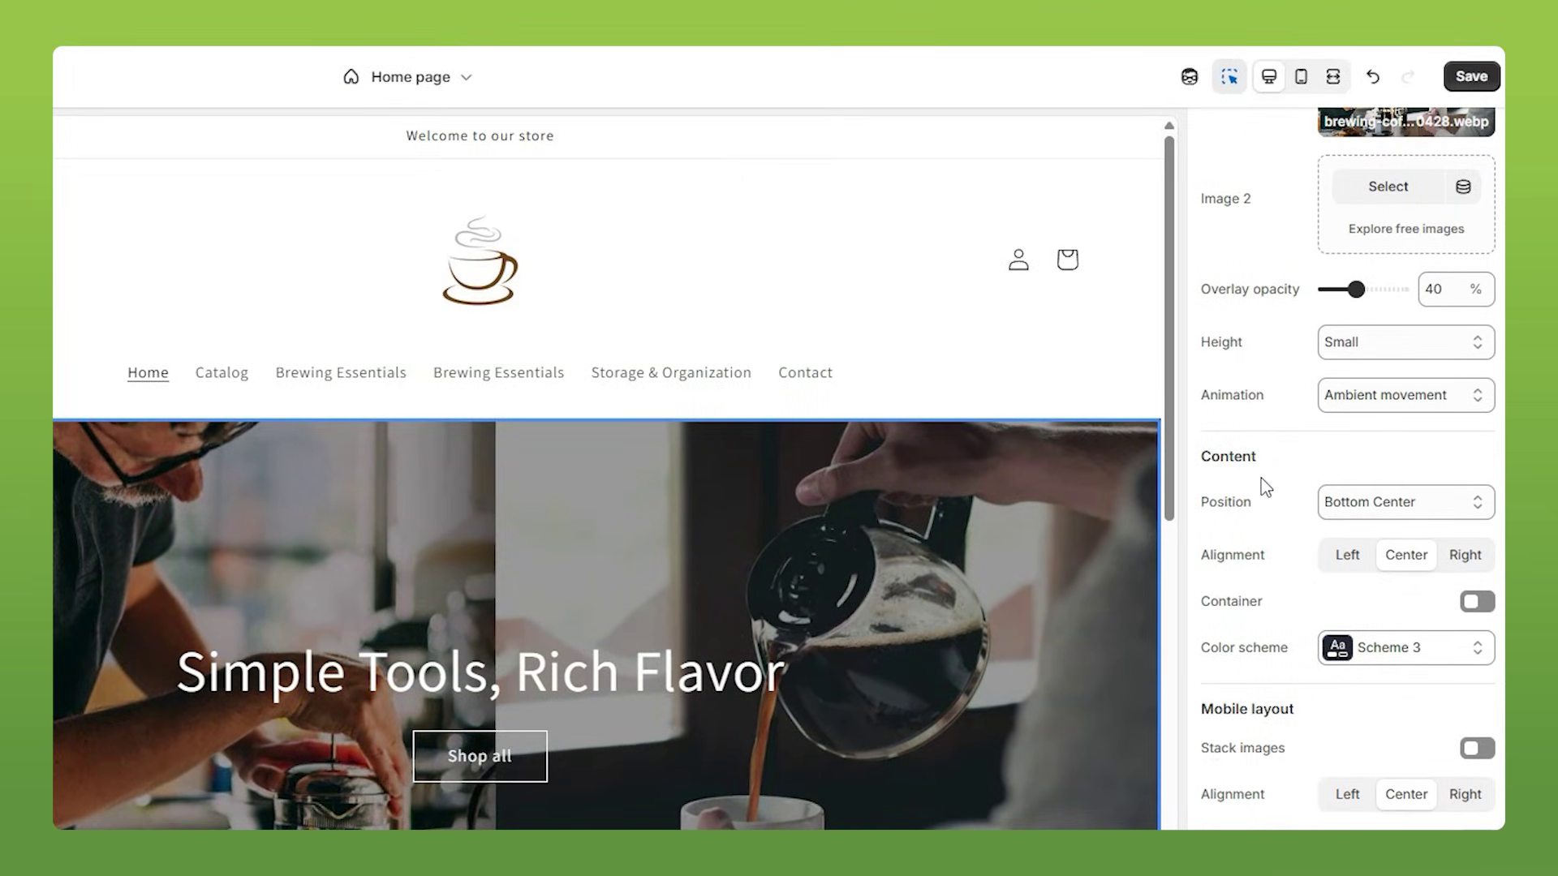
left_click(1351, 653)
left_click(1337, 426)
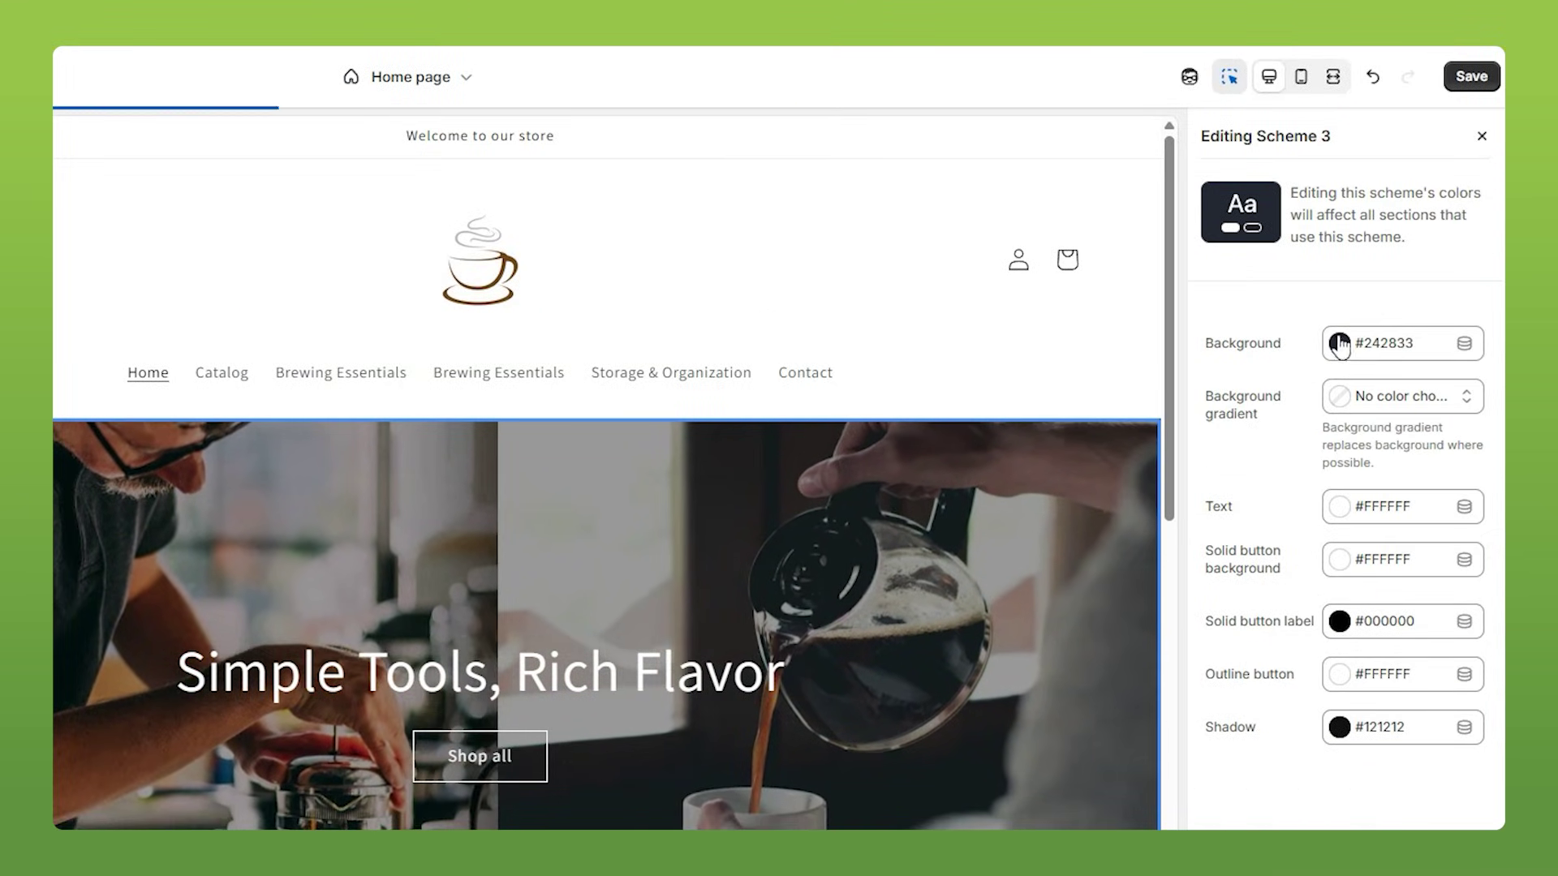
left_click(1482, 135)
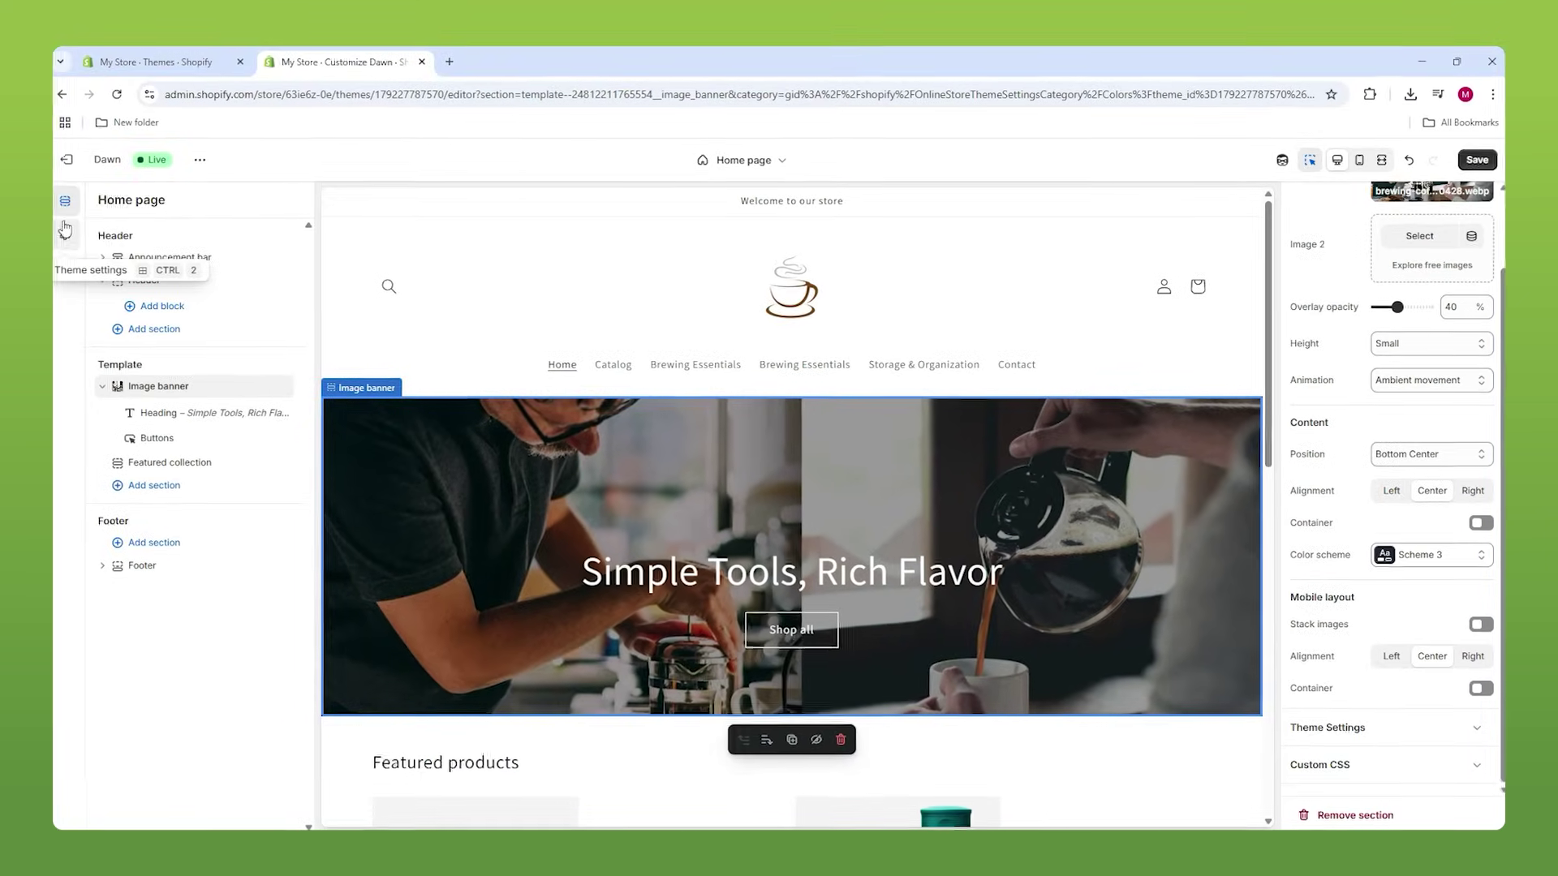
Set the headings font to Serif in the theme's typography settings.
left_click(65, 232)
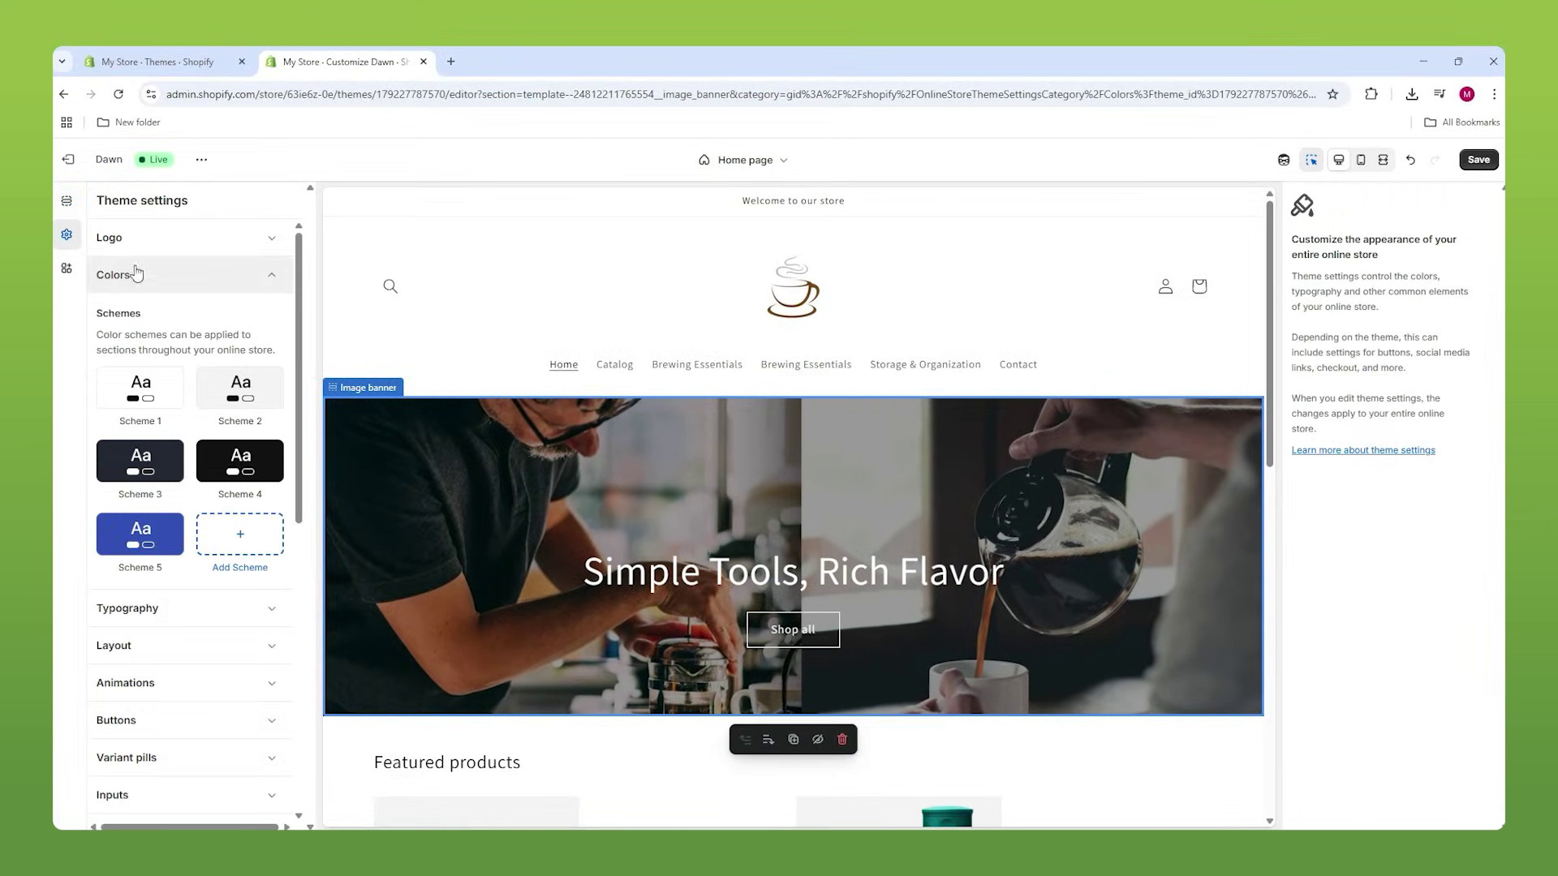
left_click(213, 280)
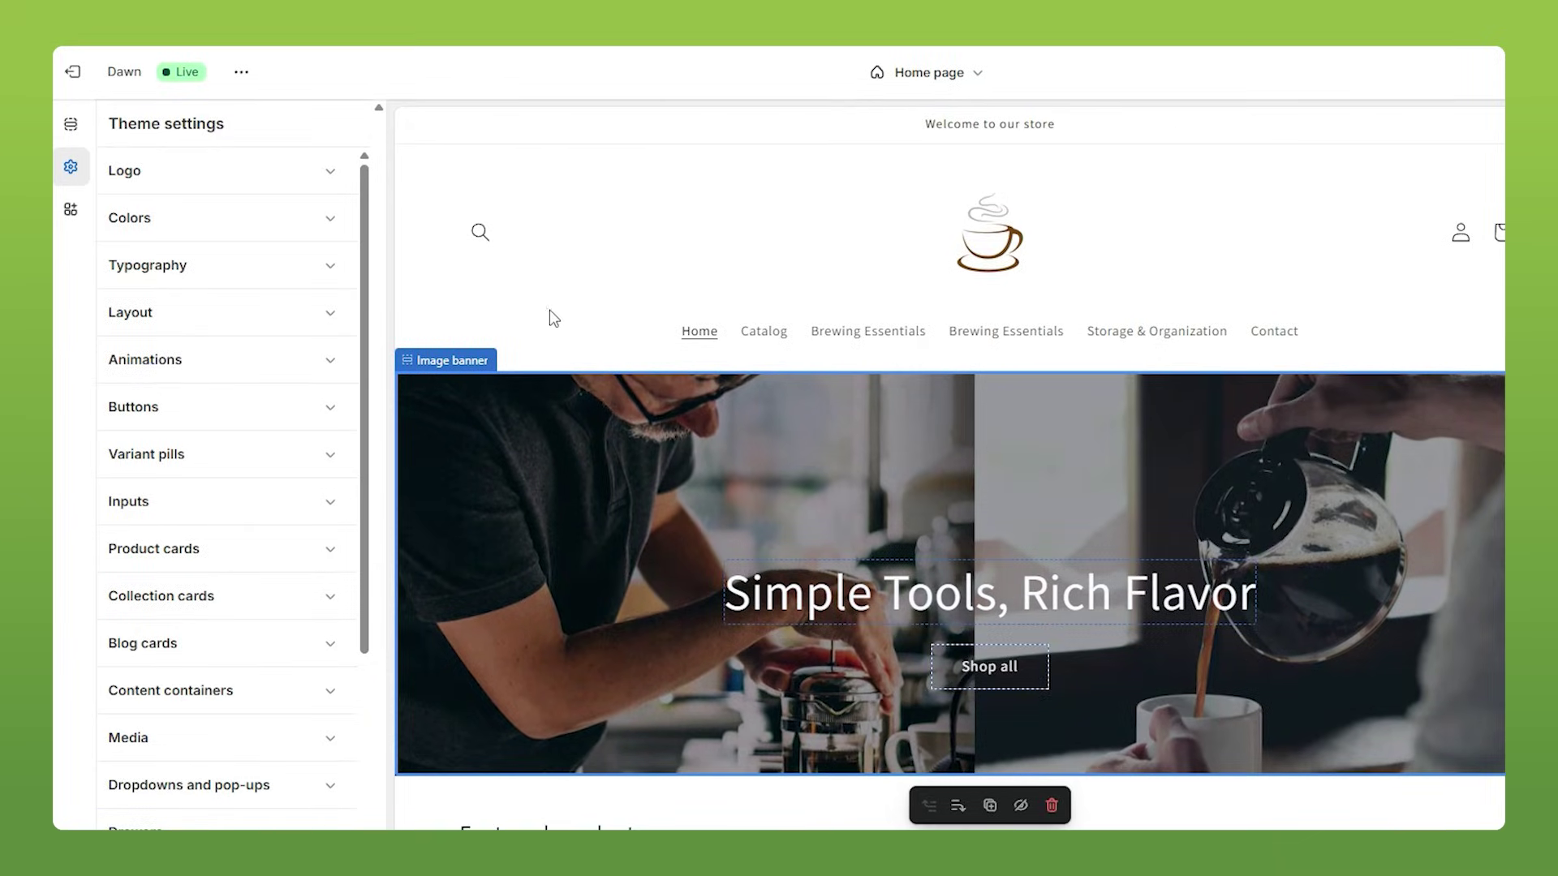
left_click(242, 316)
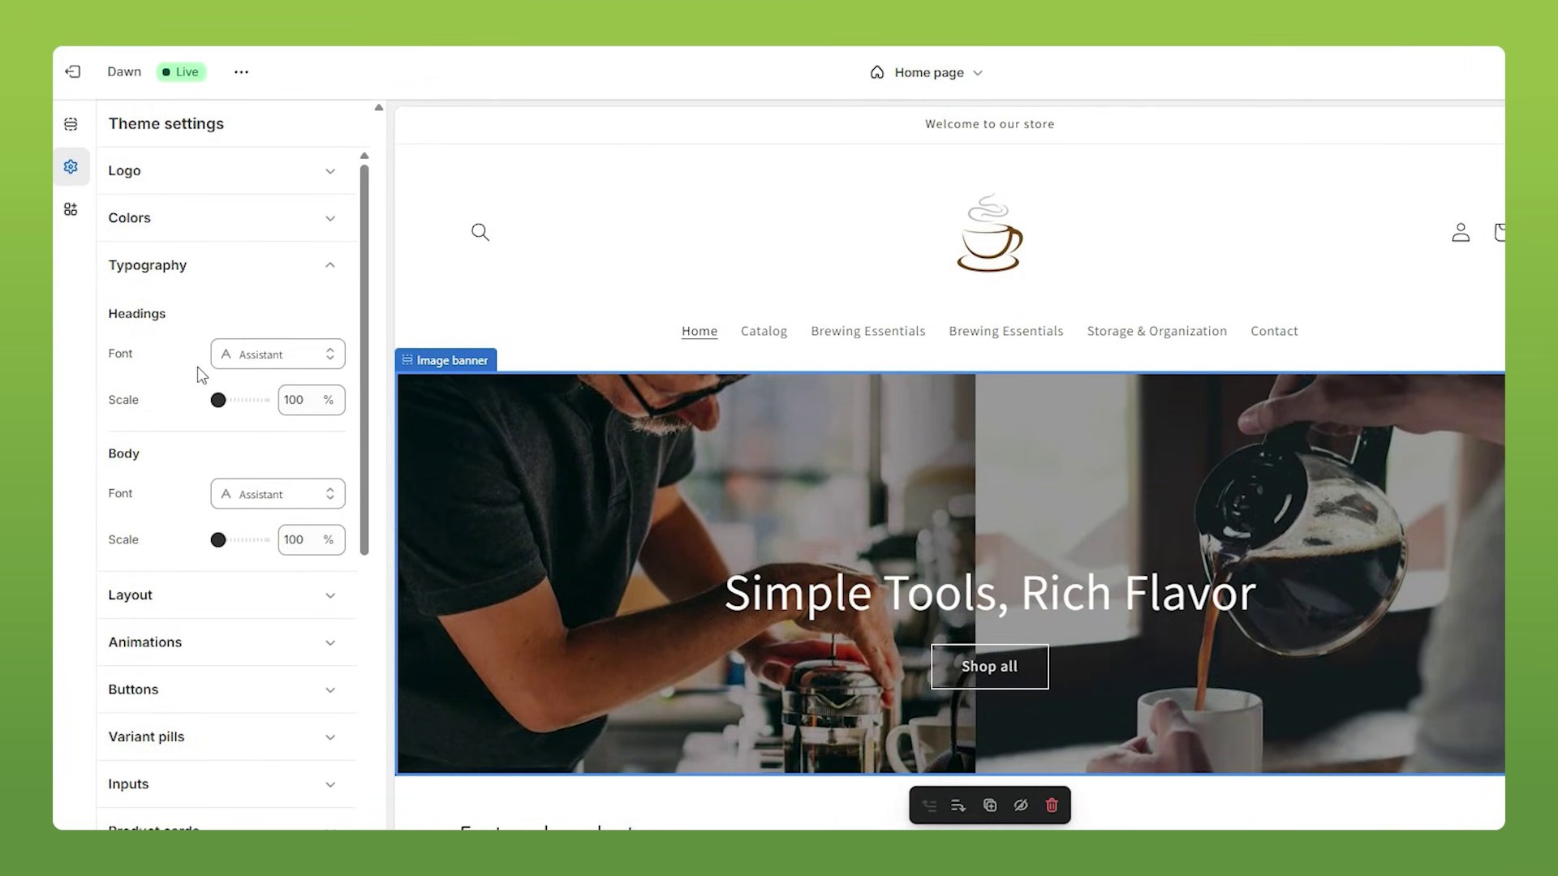
scroll(805, 467, "down", 2)
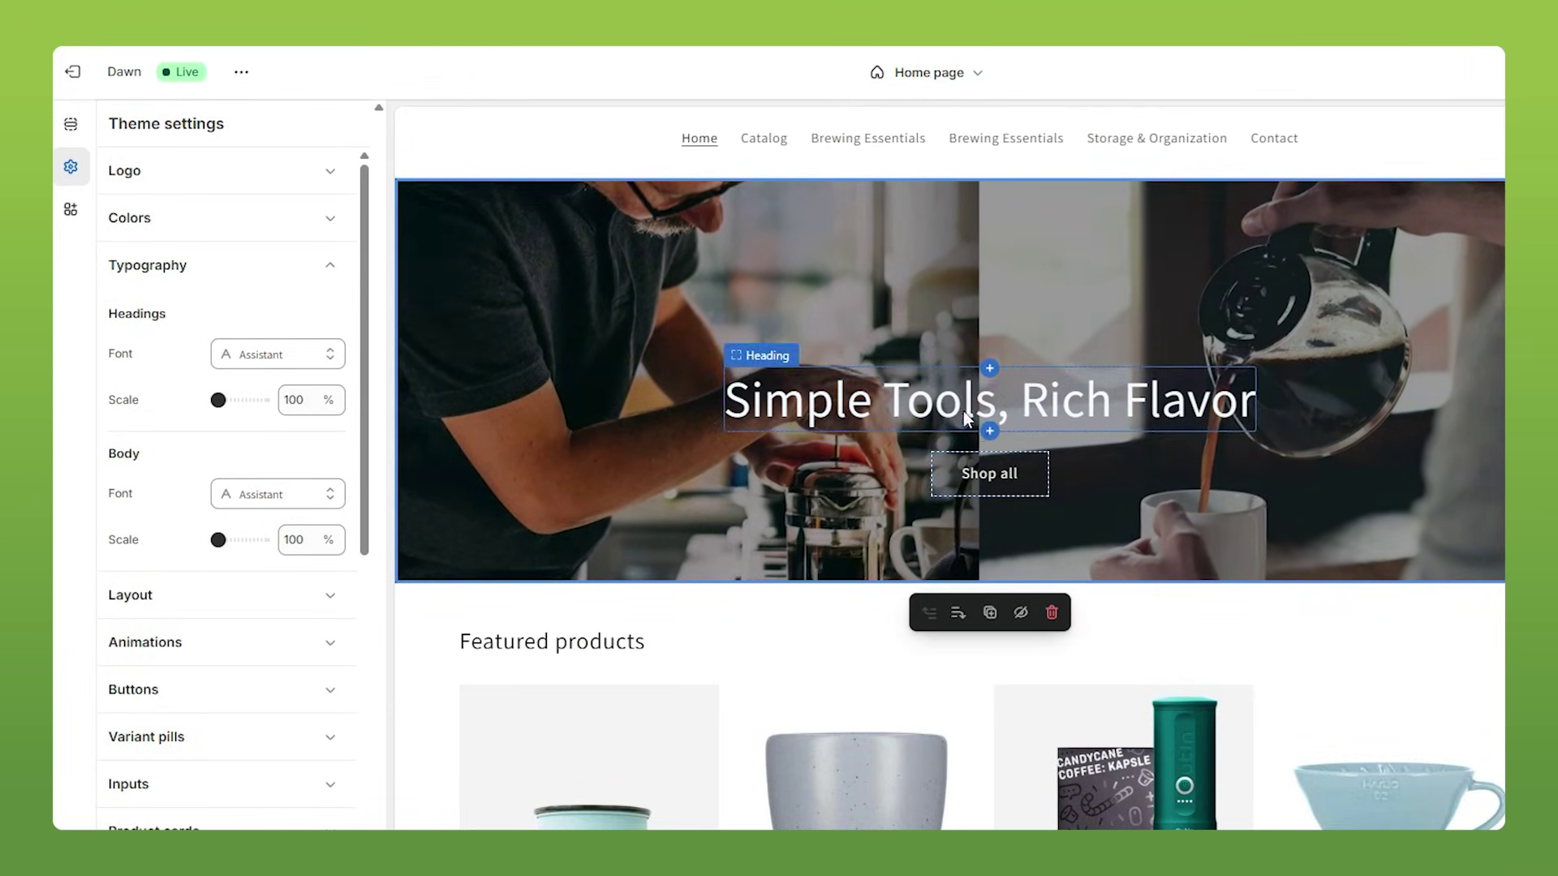
scroll(963, 411, "down", 3)
scroll(484, 489, "down", 1)
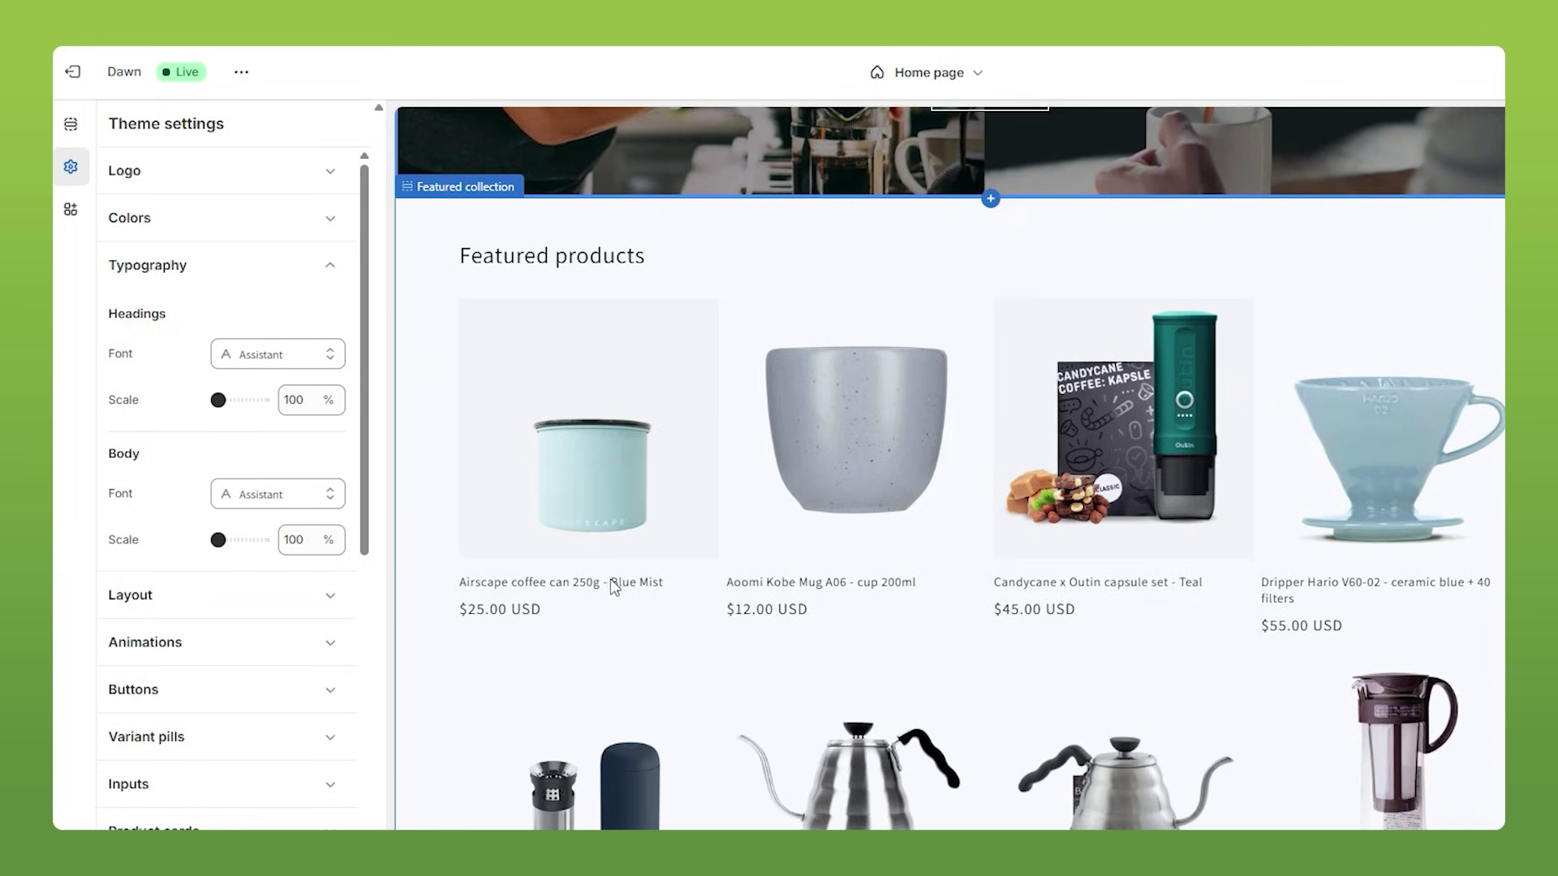
scroll(641, 406, "up", 5)
left_click(271, 354)
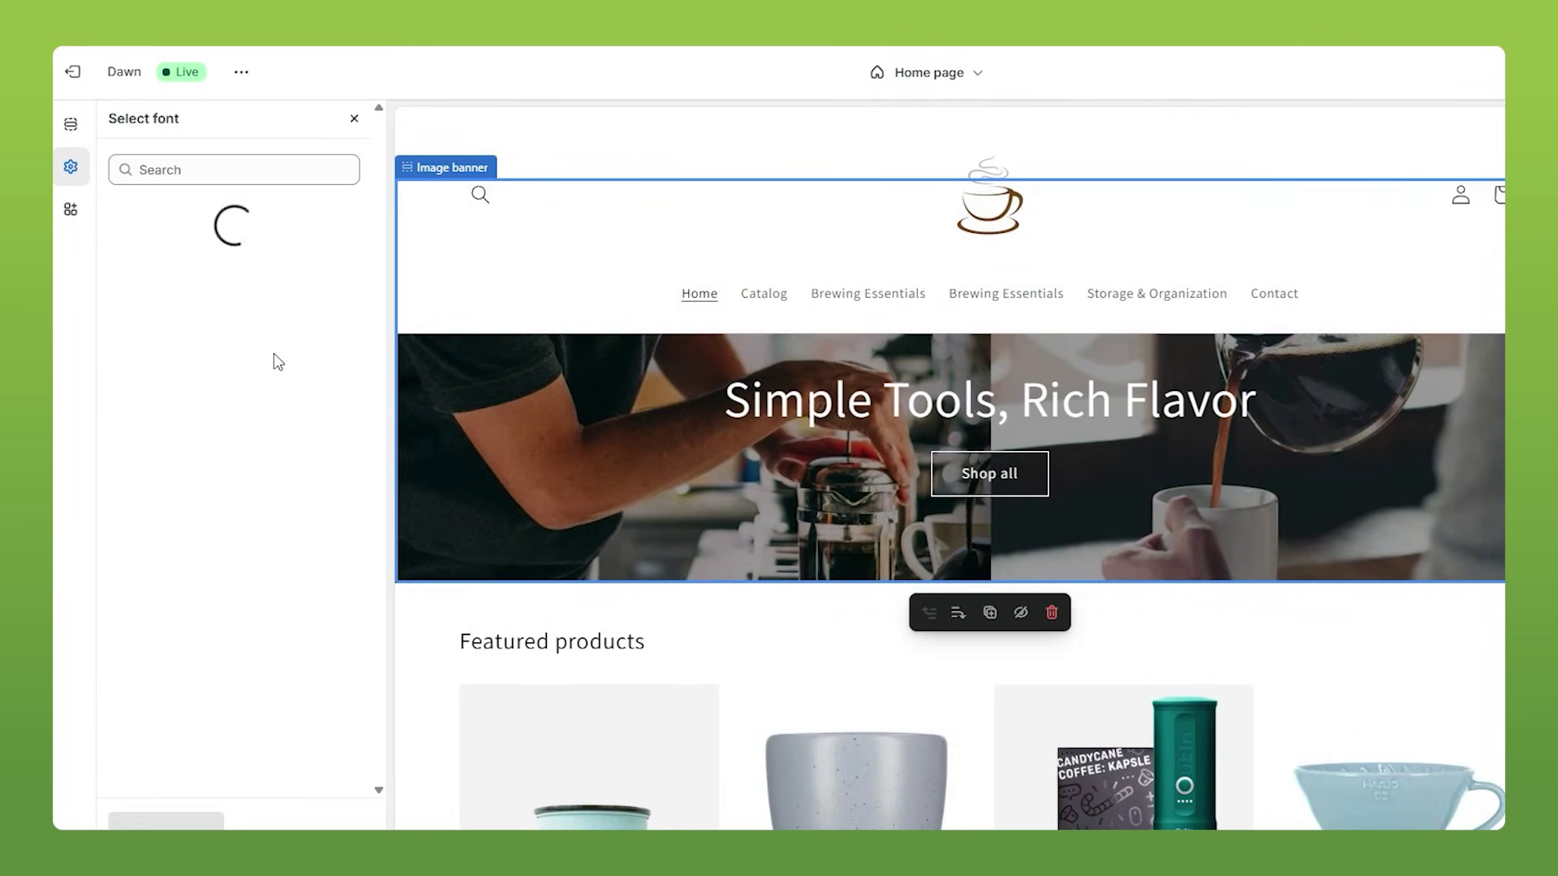
left_click(154, 433)
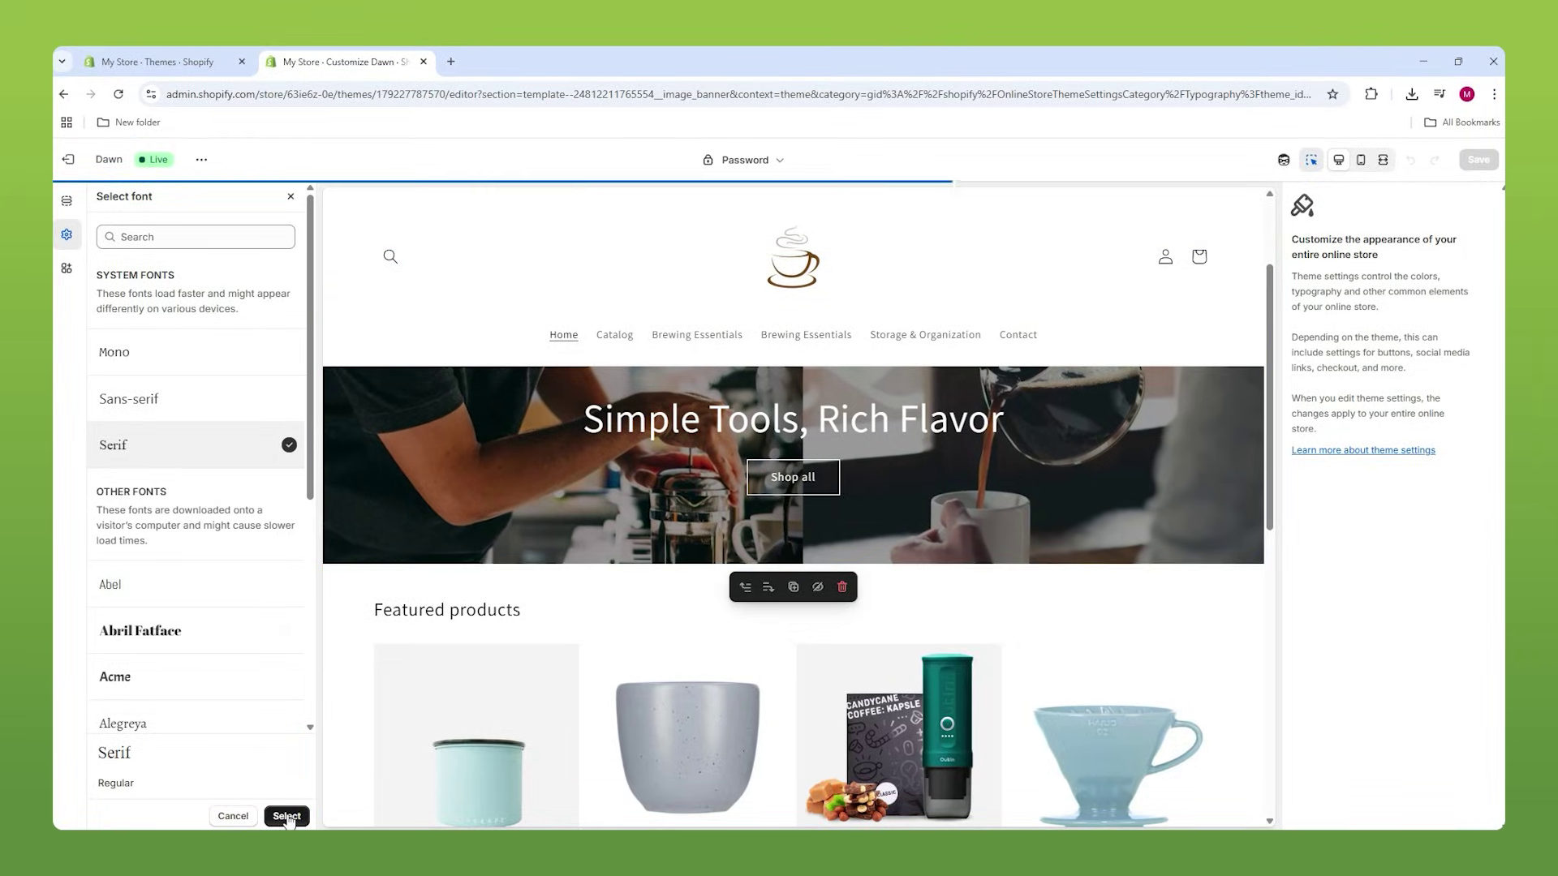
left_click(287, 817)
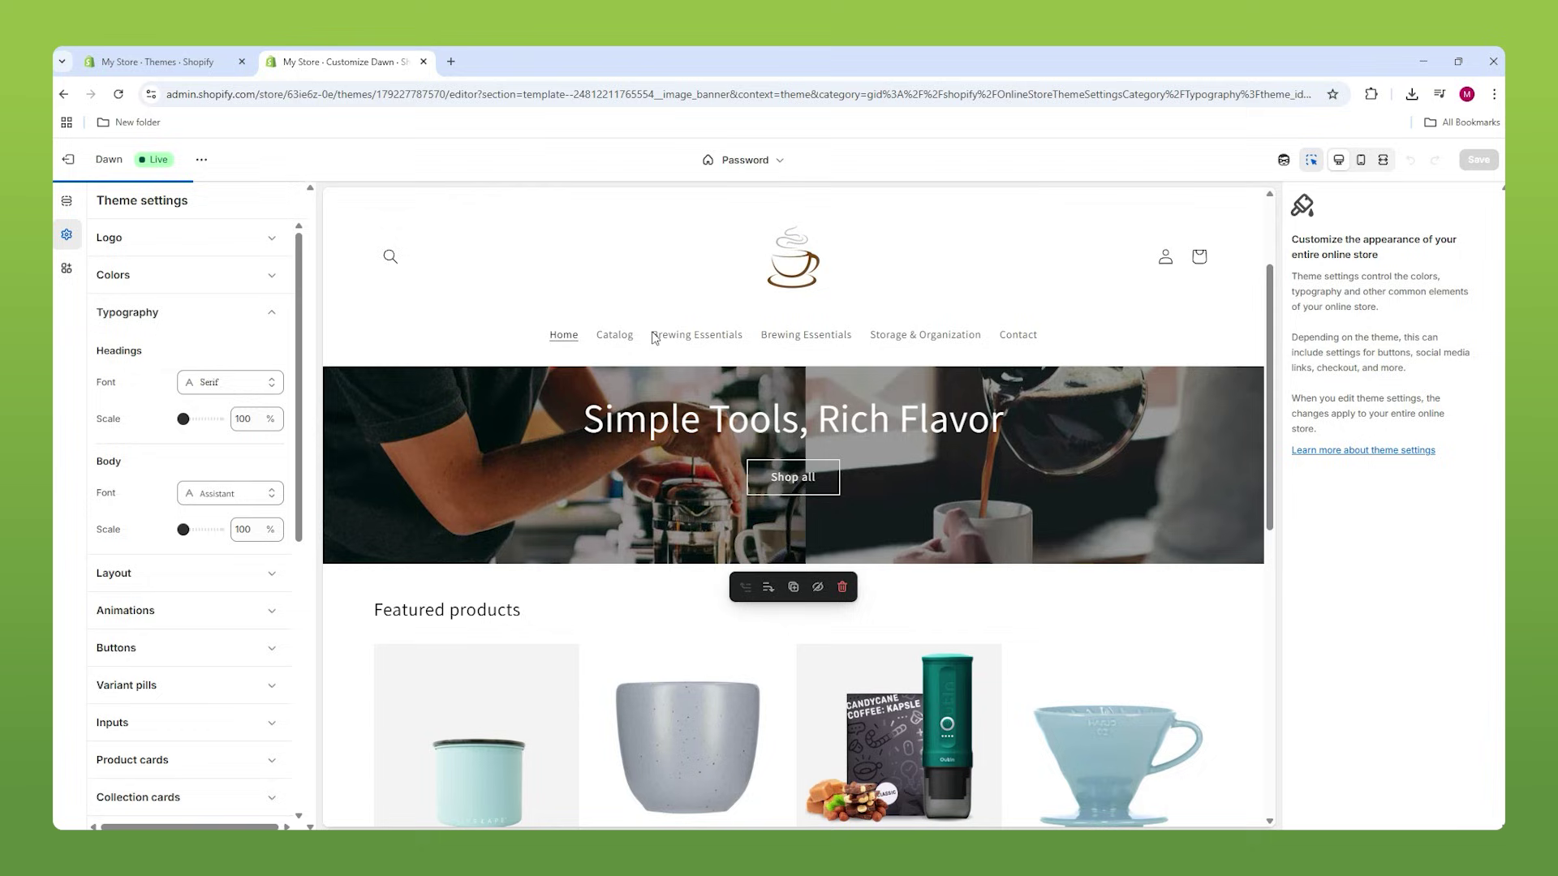
Set the body font to Serif in the theme's typography settings.
left_click(780, 260)
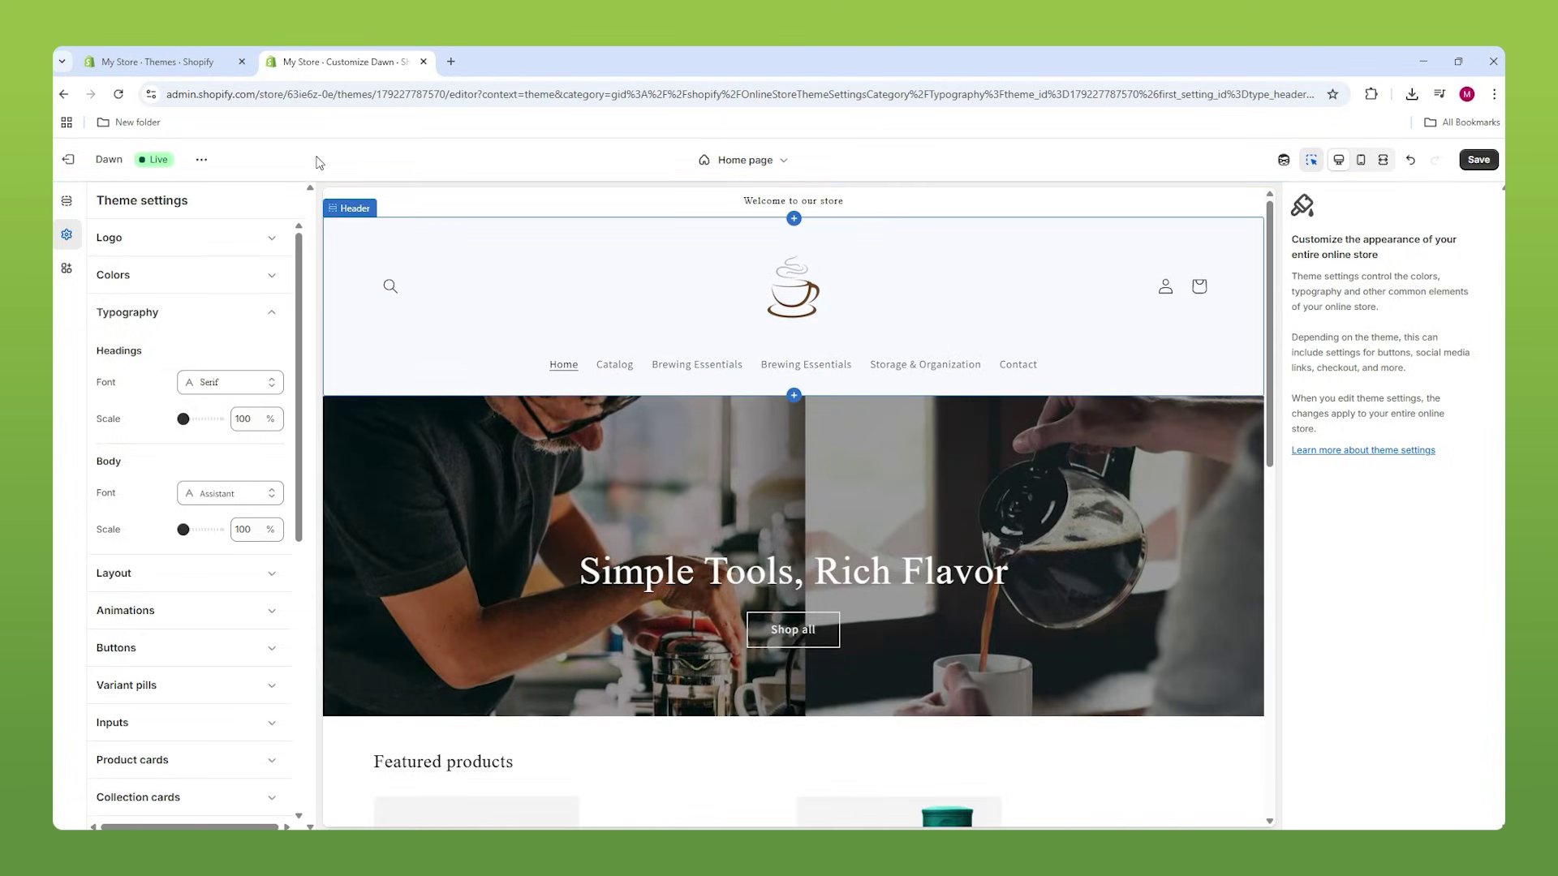
scroll(662, 302, "down", 1)
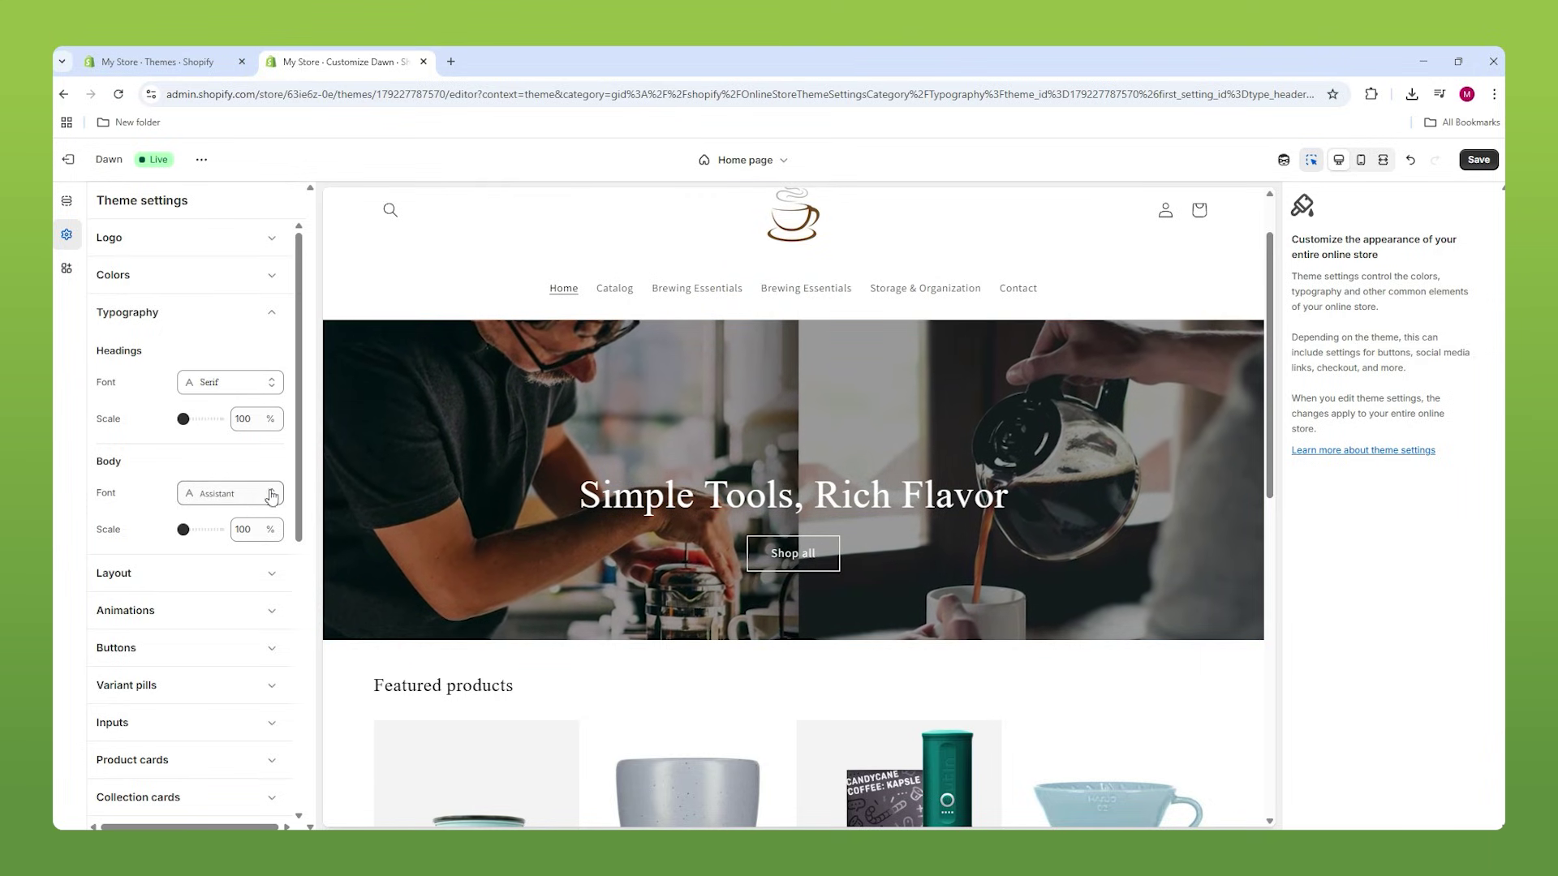
scroll(524, 460, "down", 3)
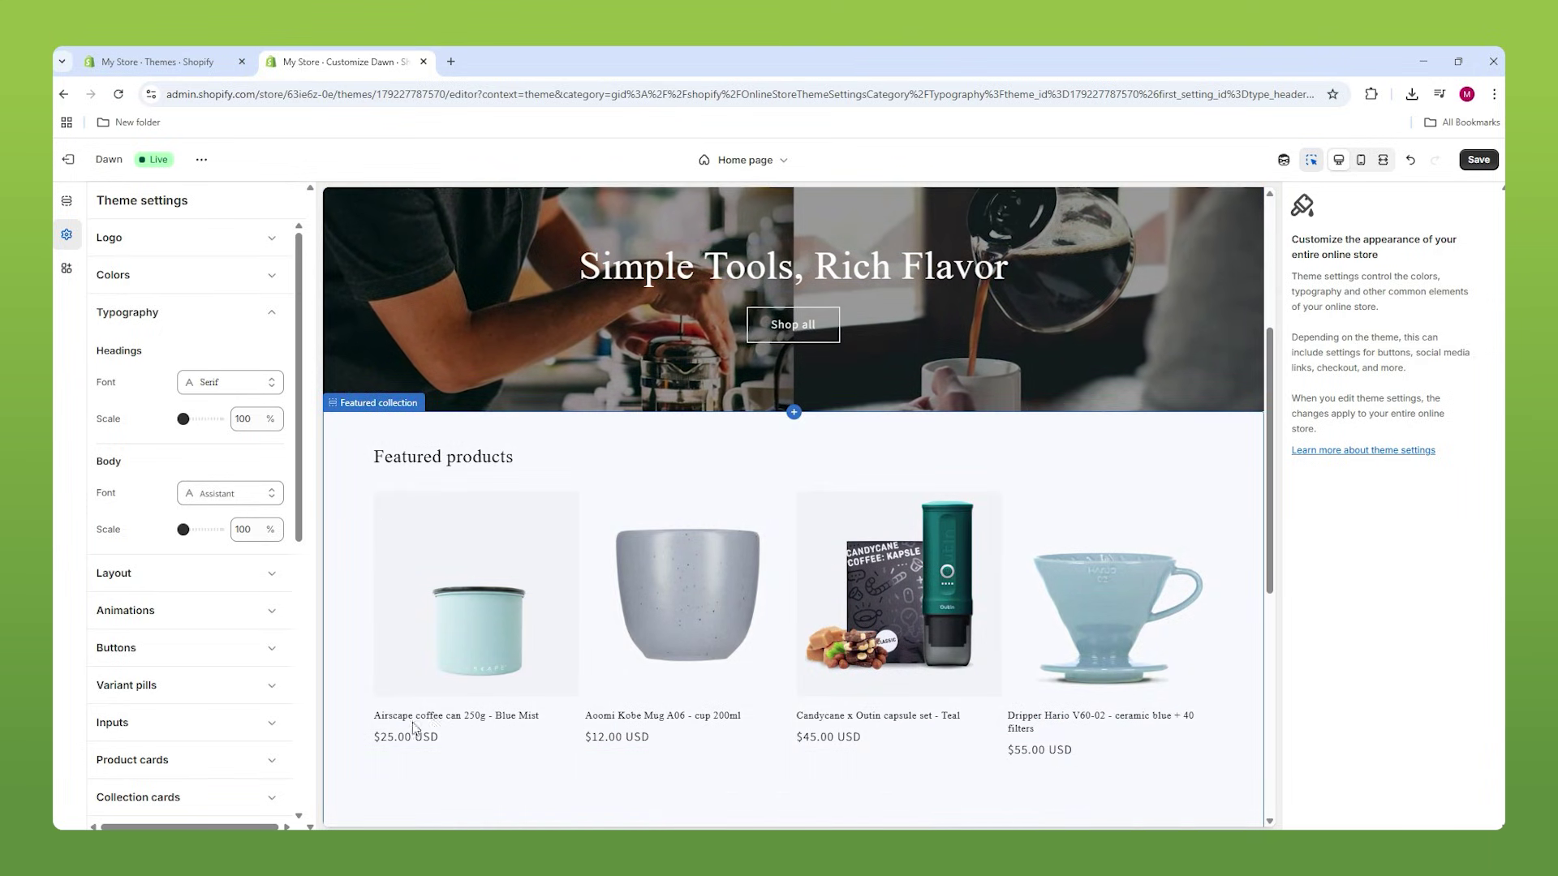
left_click(217, 494)
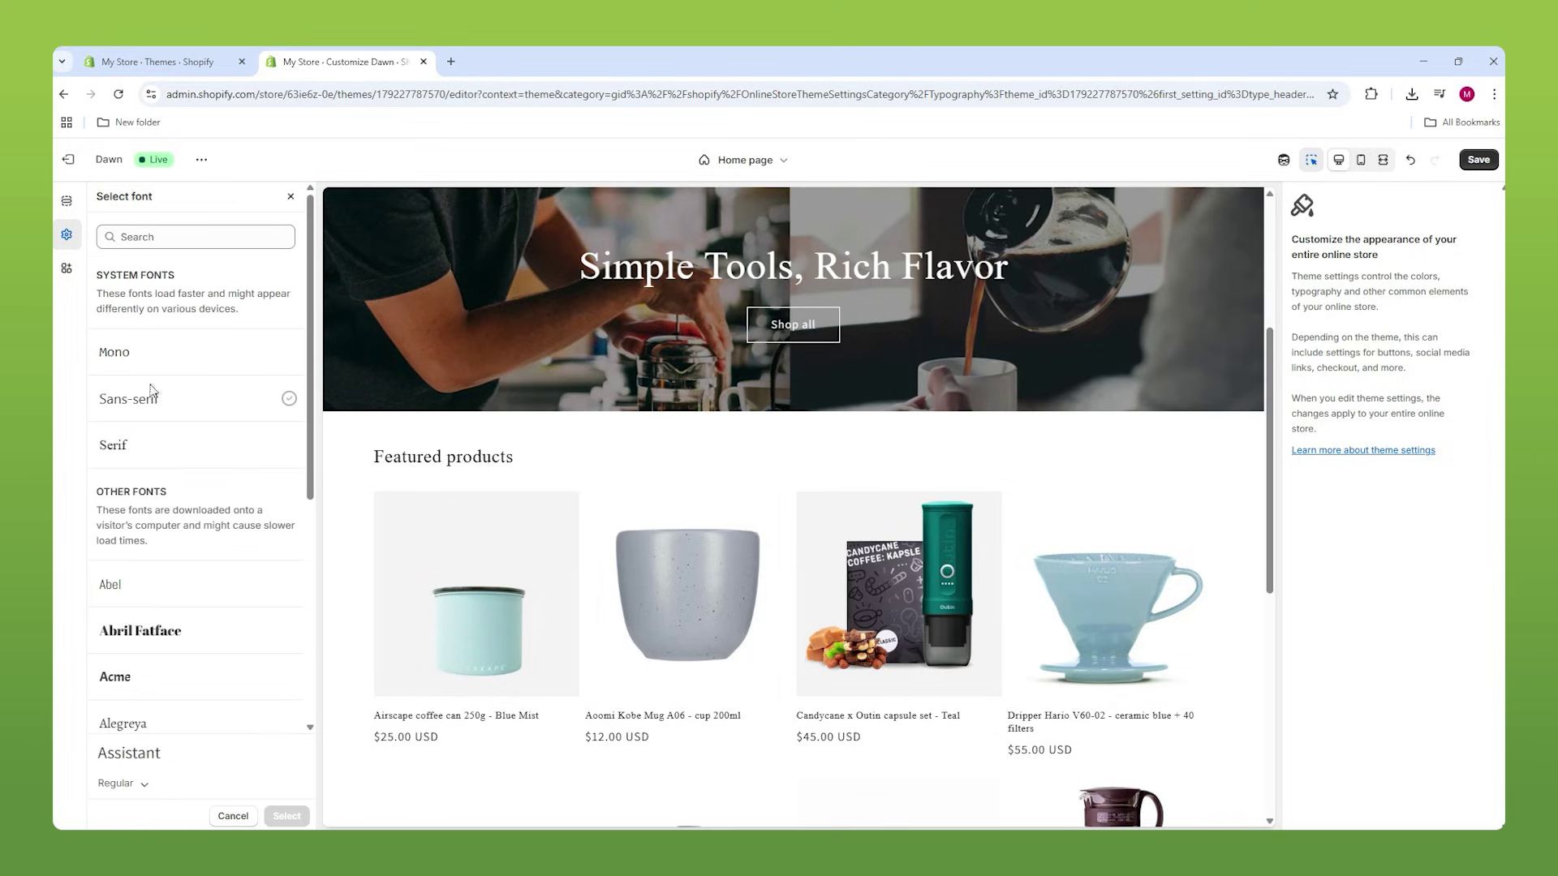
left_click(117, 445)
left_click(287, 816)
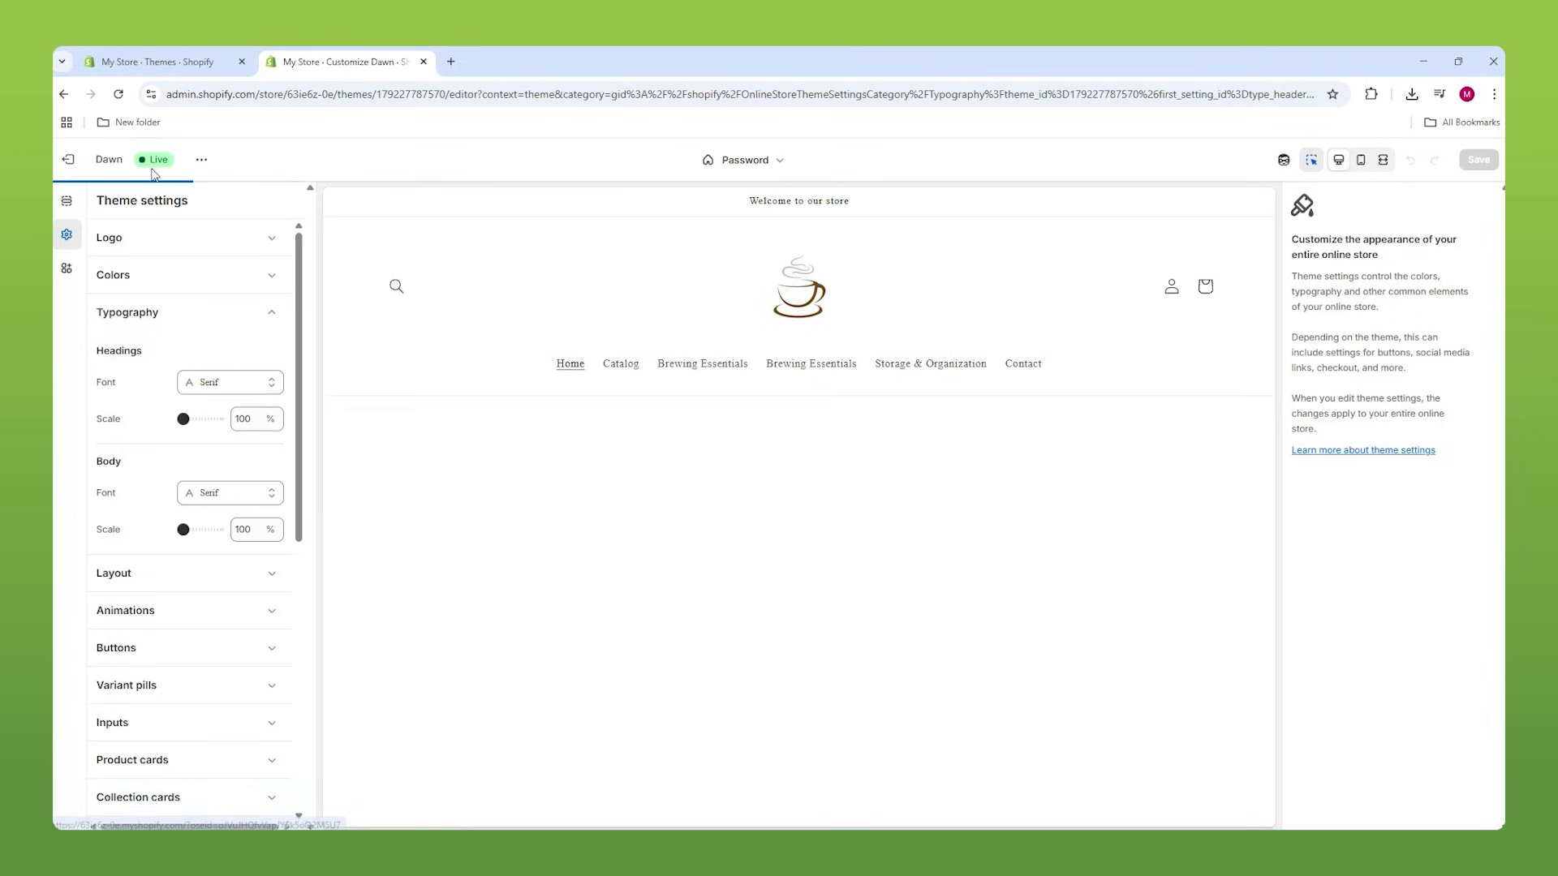
Look over the new fonts on the home page and the options of the image banner's heading.
scroll(606, 558, "down", 3)
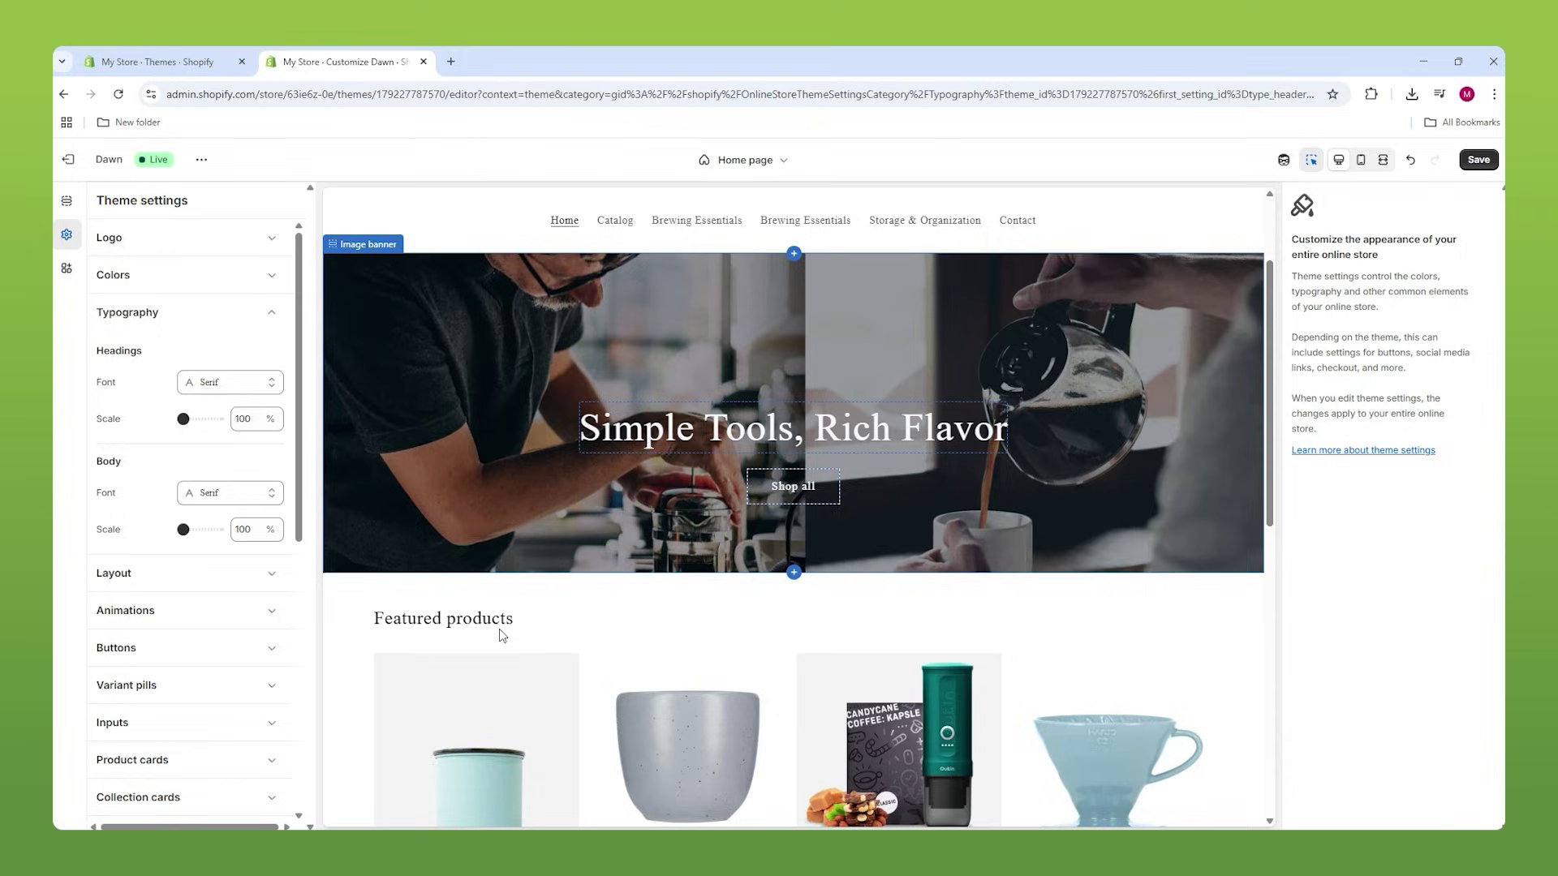
scroll(713, 416, "up", 1)
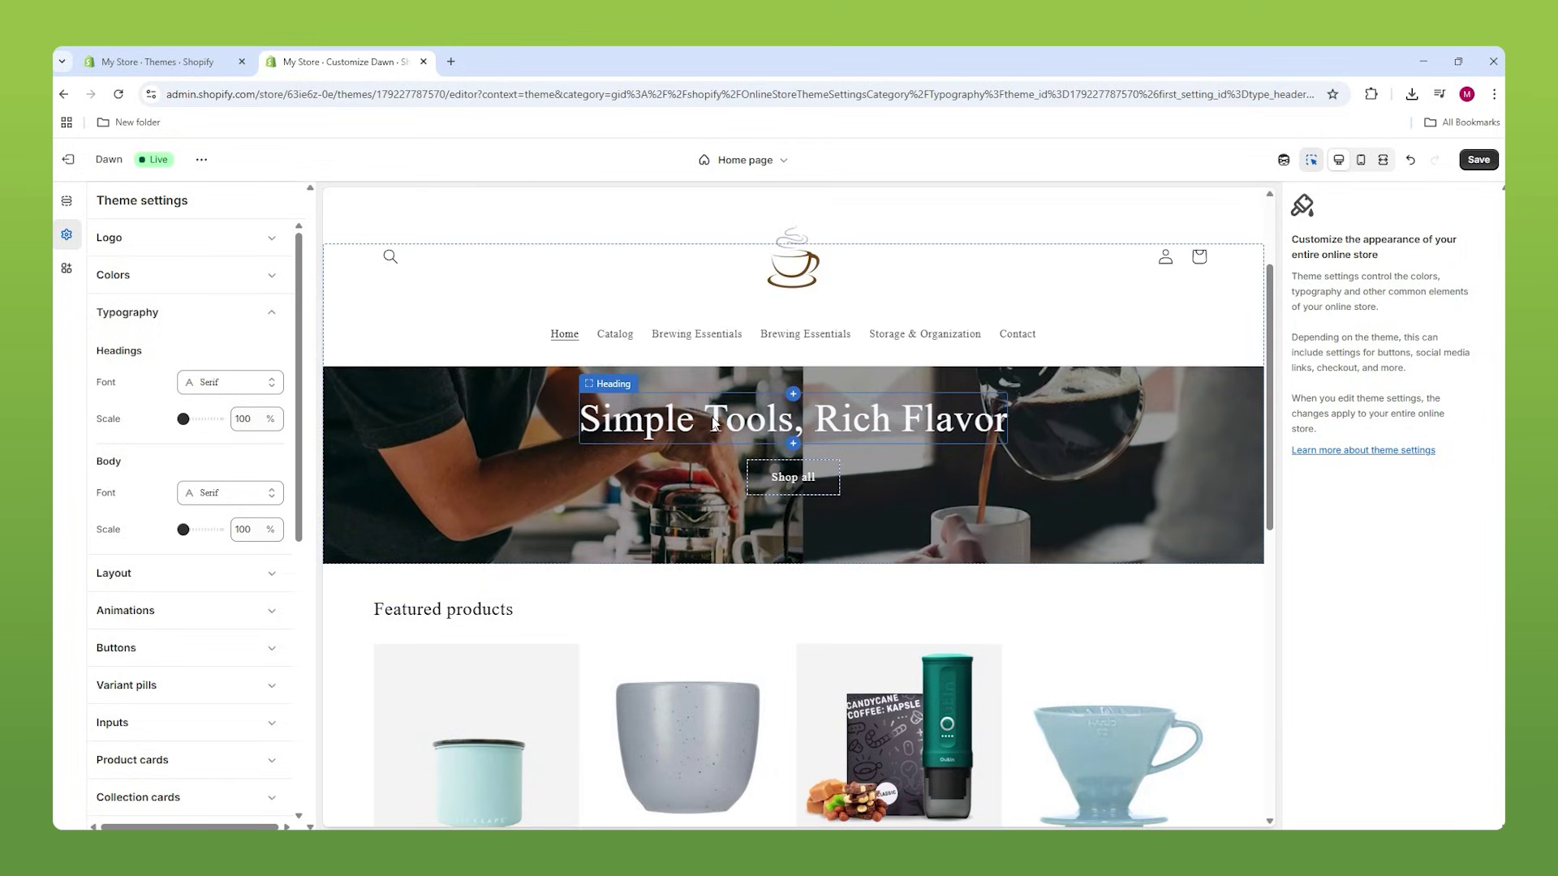
left_click(707, 421)
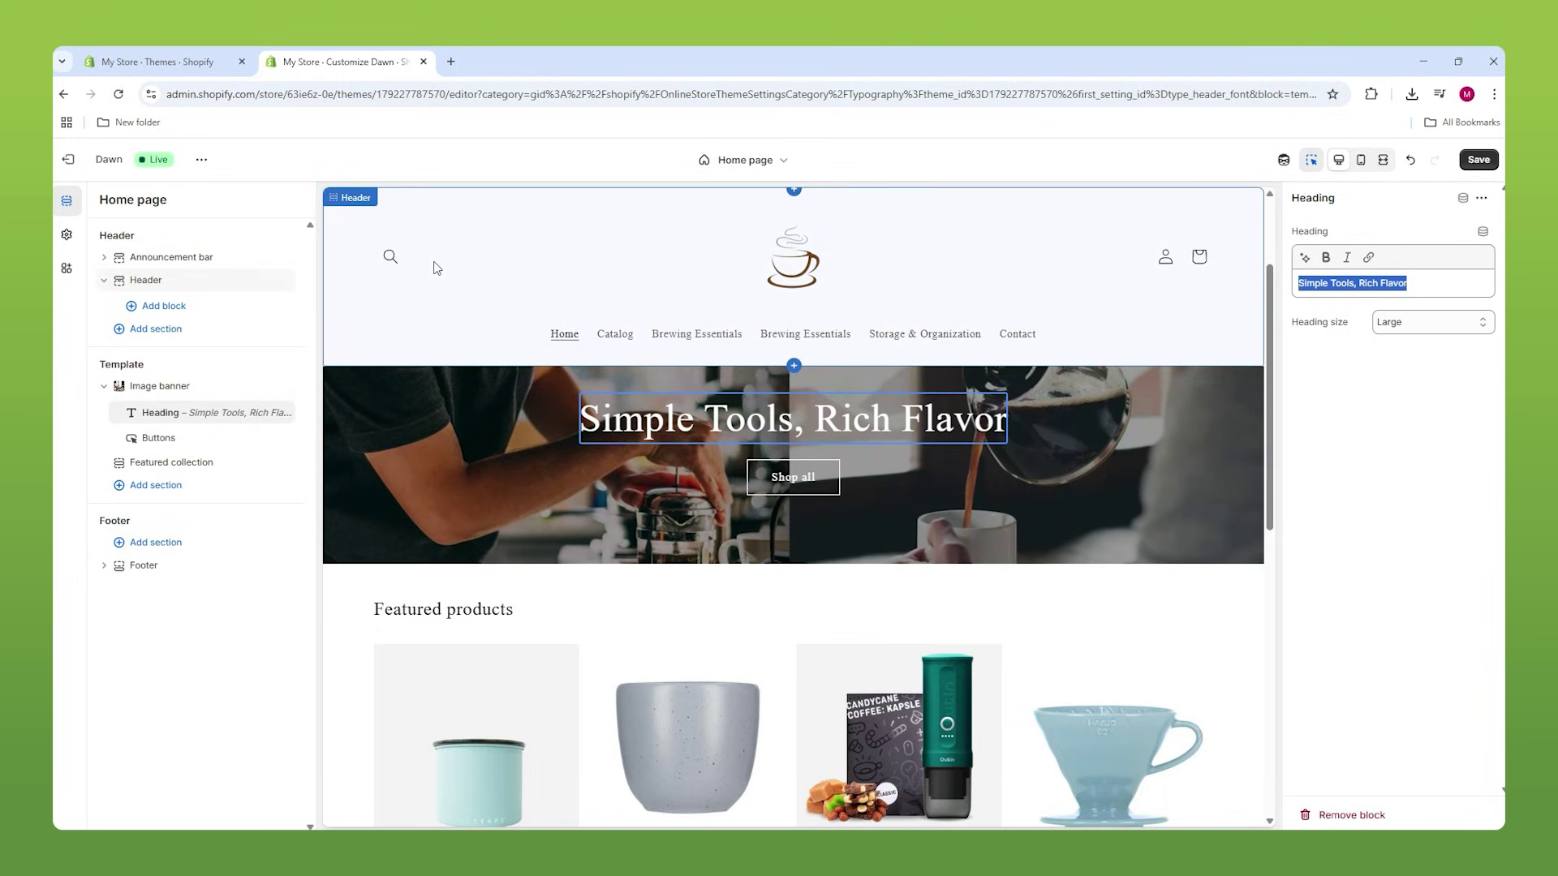
scroll(508, 539, "down", 2)
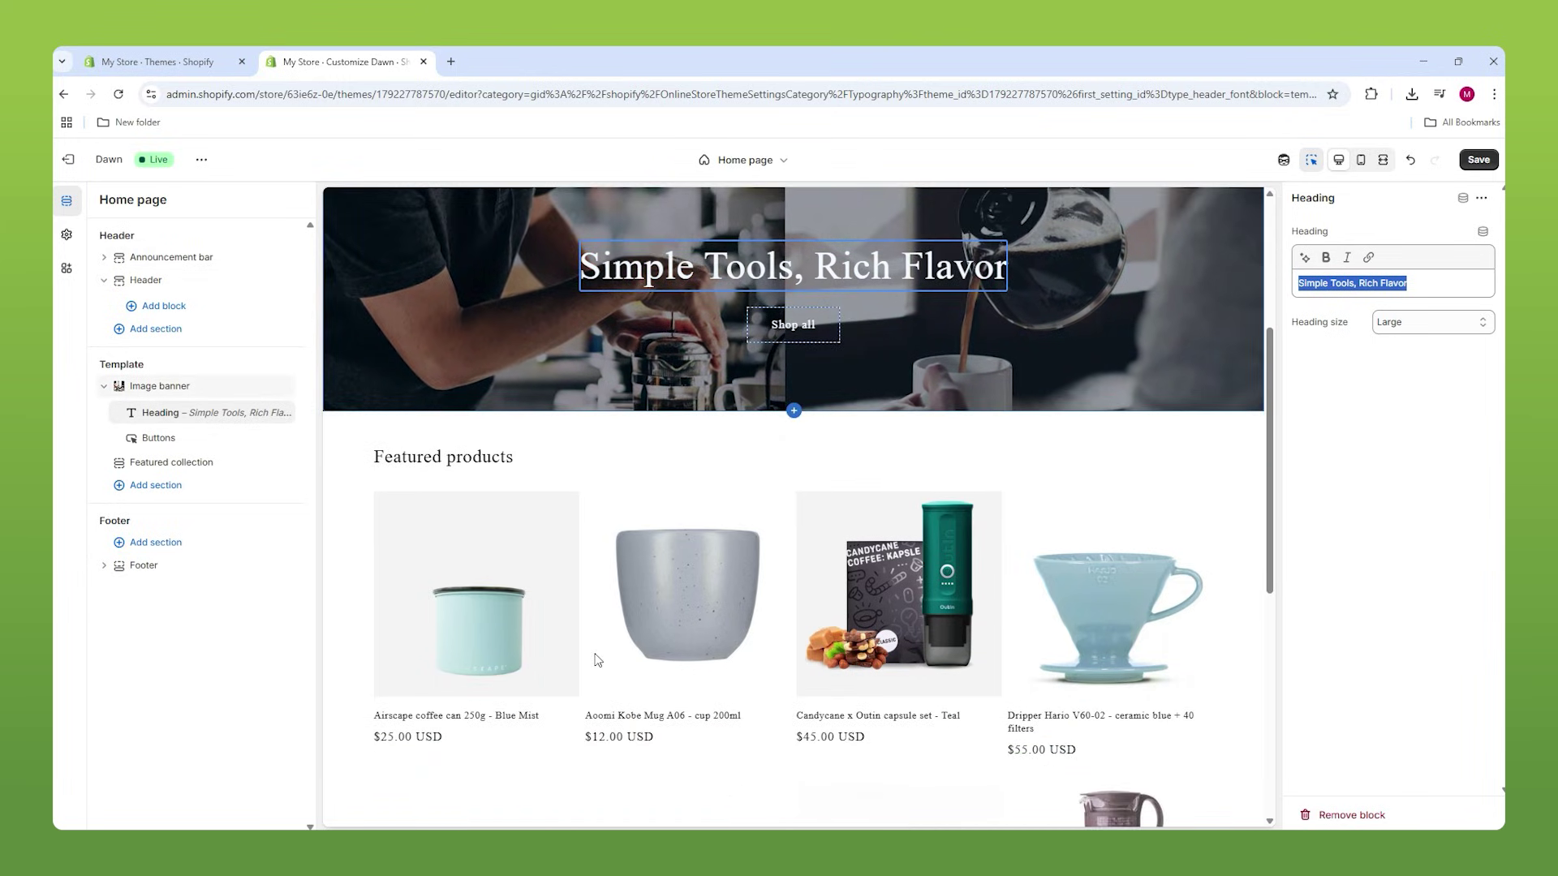
scroll(598, 660, "up", 2)
Try the Mono font for the headings and switch them back to Serif.
left_click(60, 172)
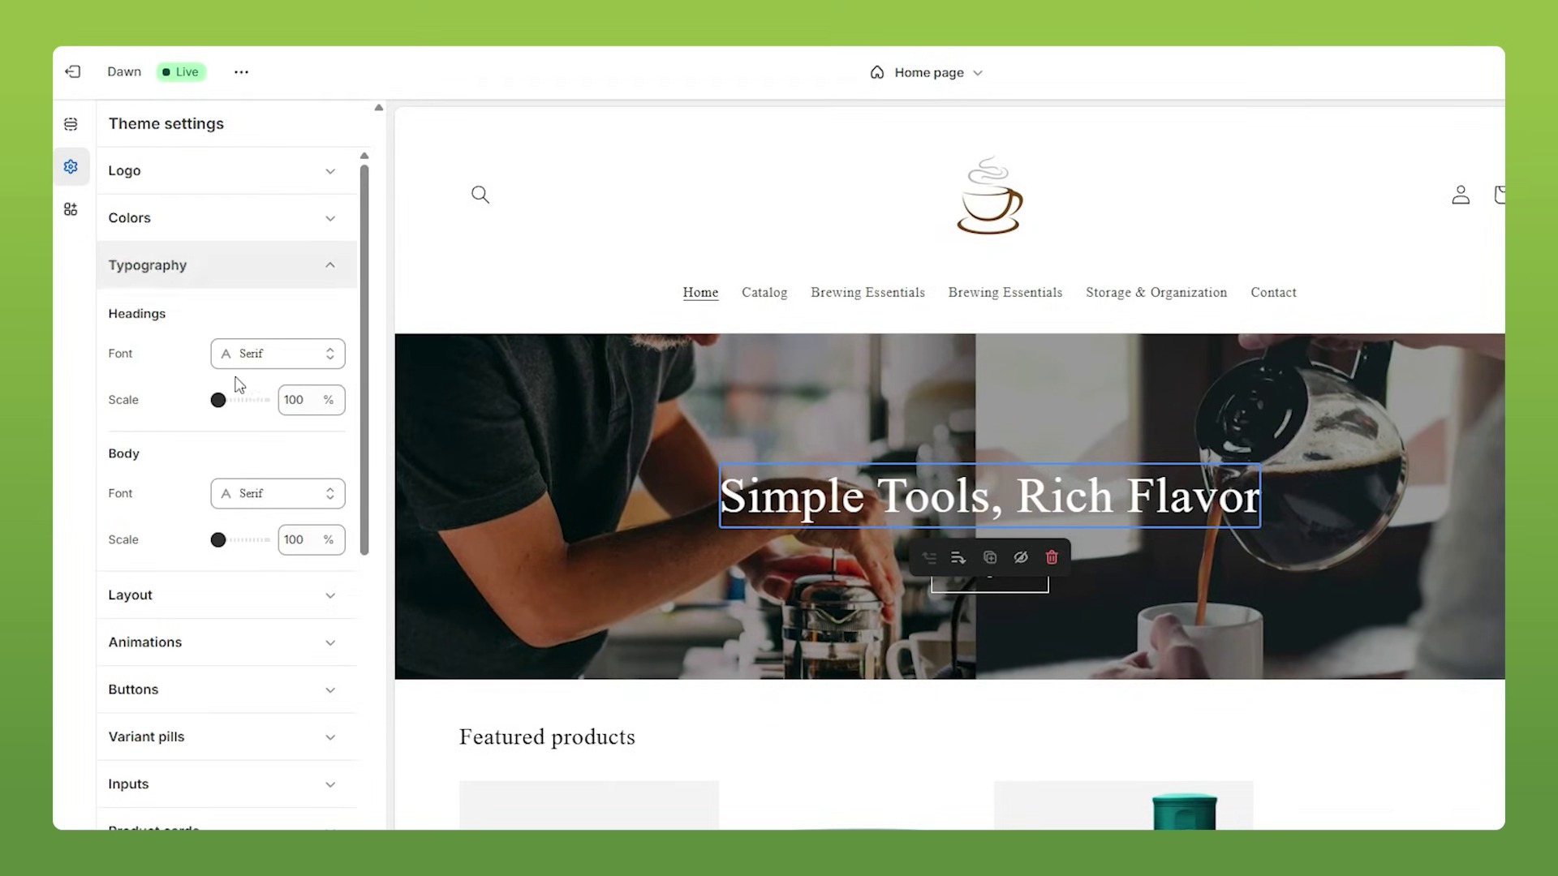
left_click(258, 348)
left_click(198, 319)
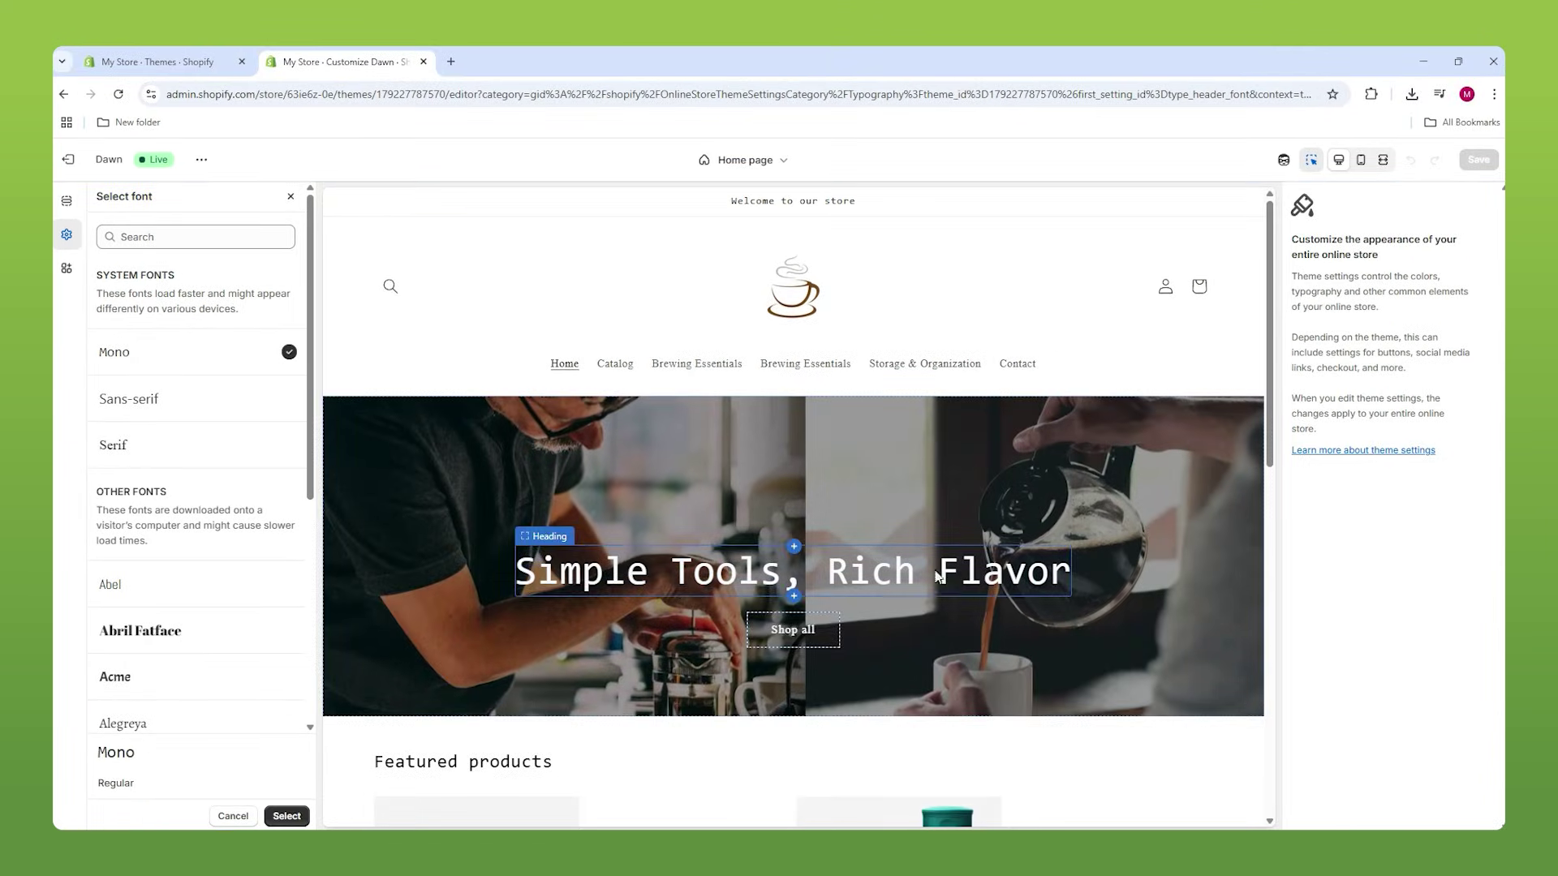
left_click(126, 451)
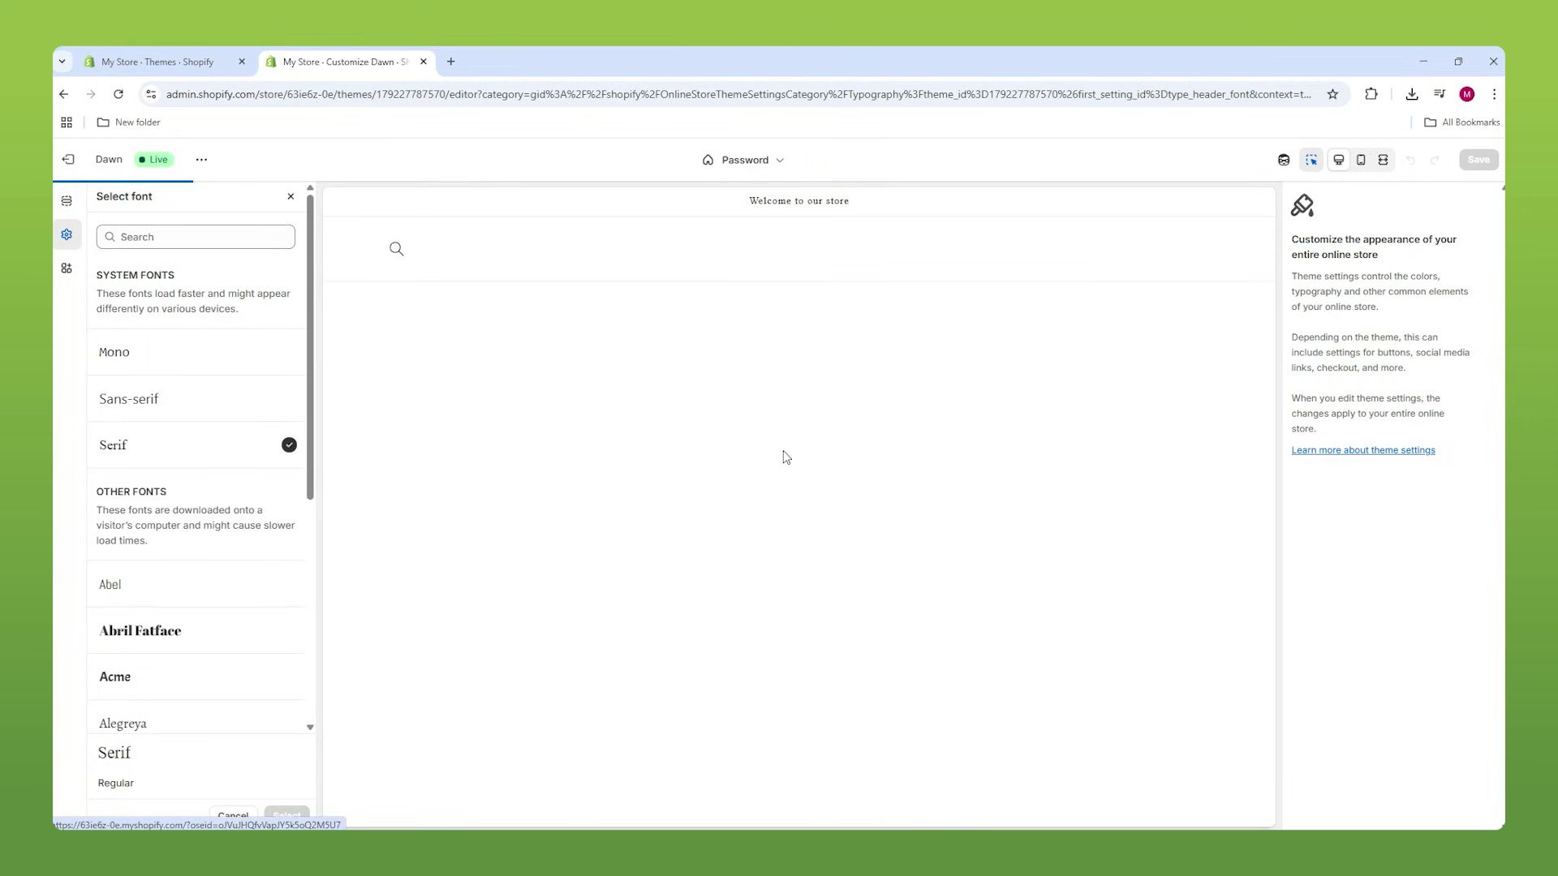
scroll(759, 511, "down", 3)
scroll(757, 504, "down", 1)
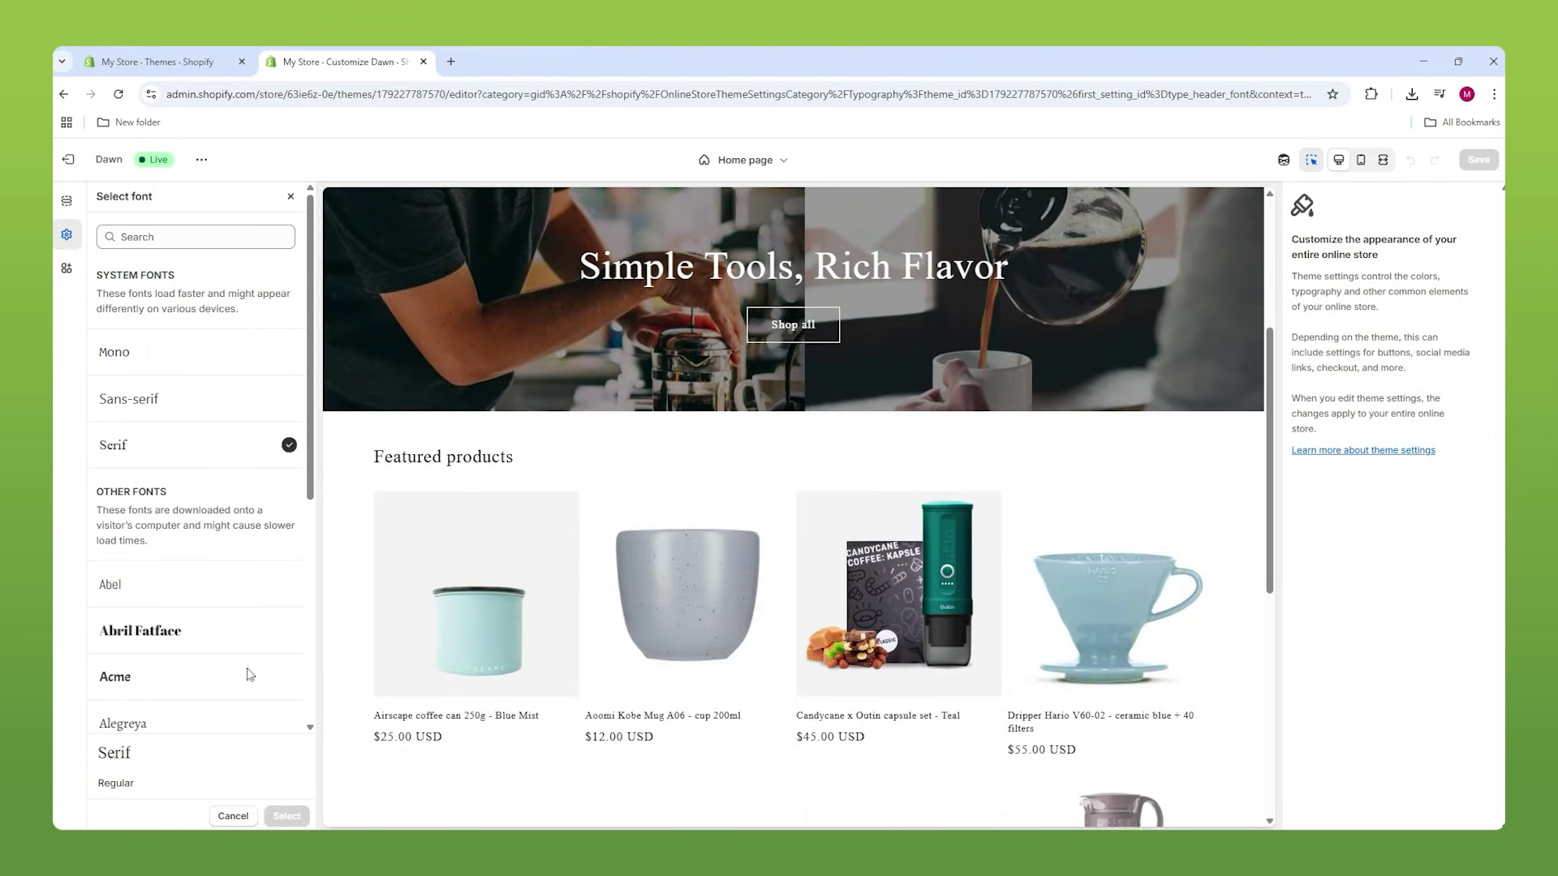
left_click(291, 197)
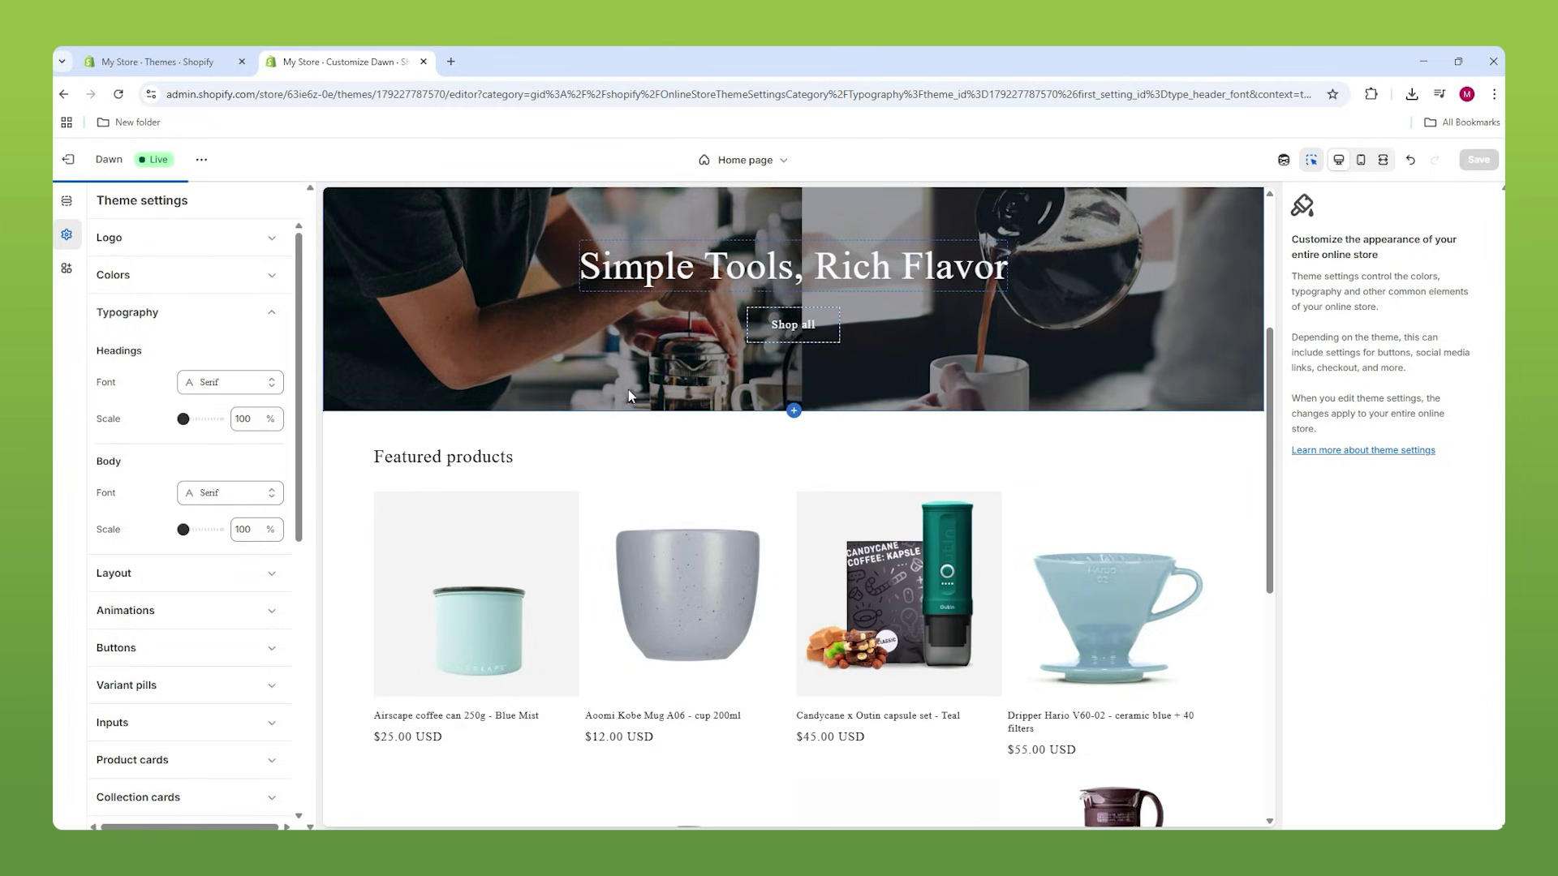
Look over the home page from the header down to the end of the featured products.
scroll(628, 389, "down", 2)
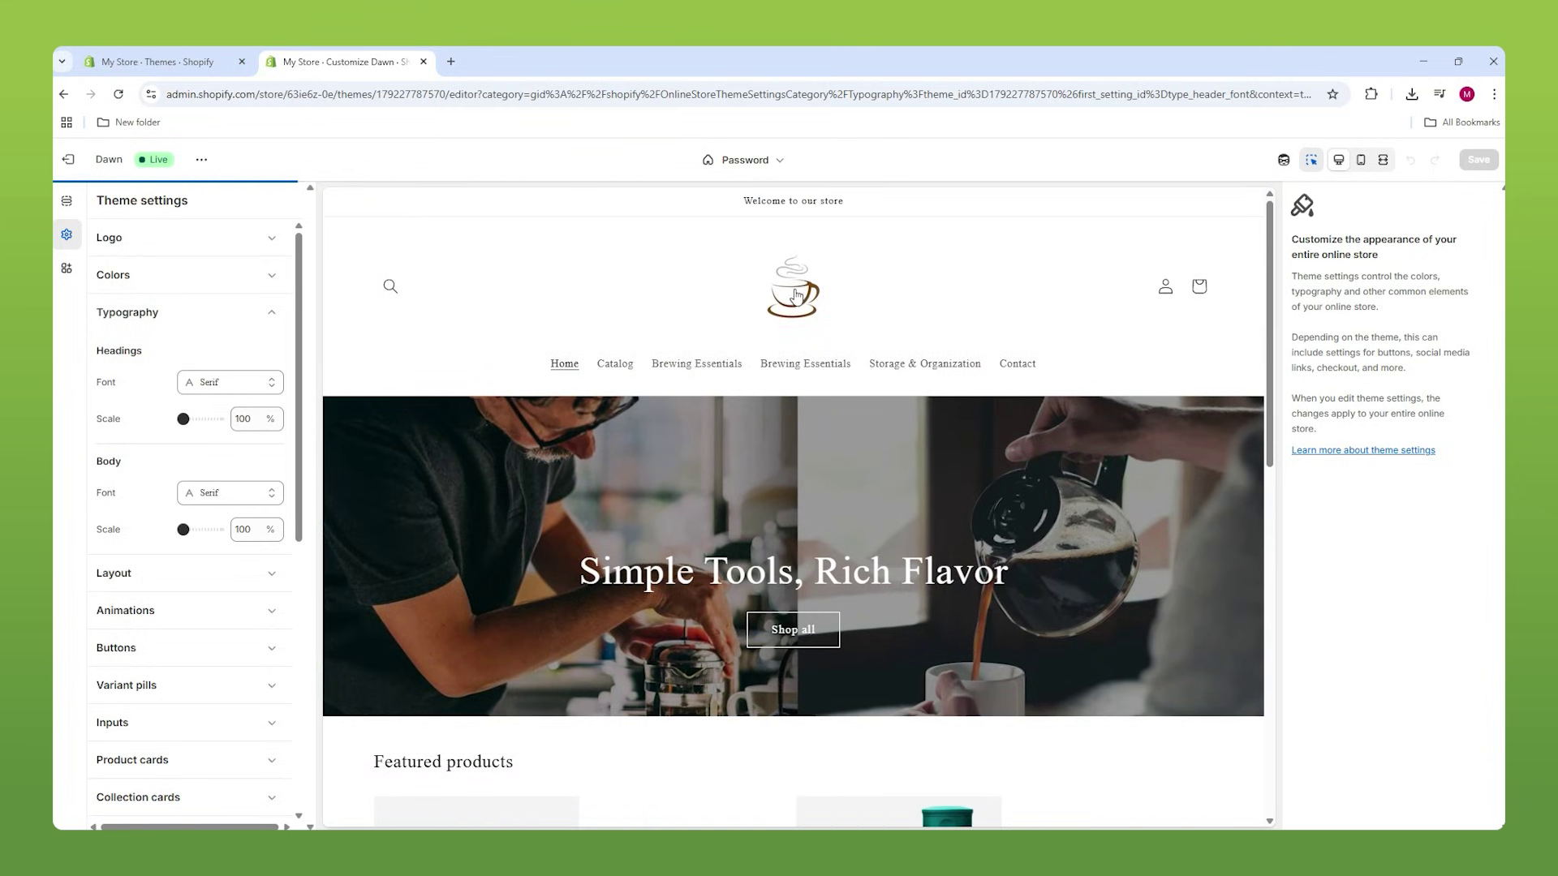
scroll(730, 324, "down", 2)
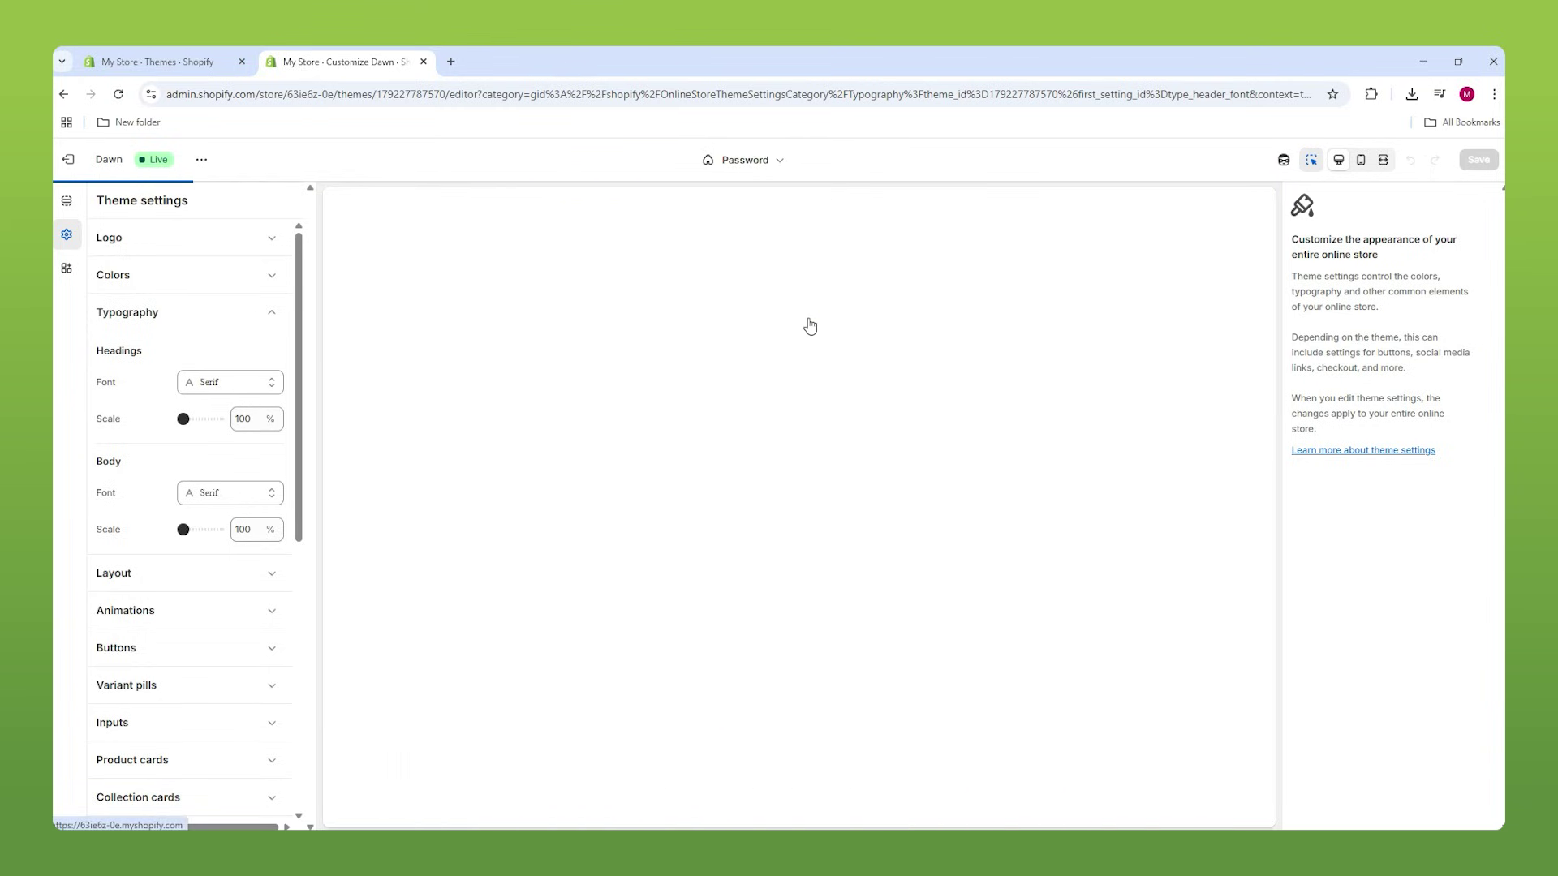
scroll(840, 446, "down", 6)
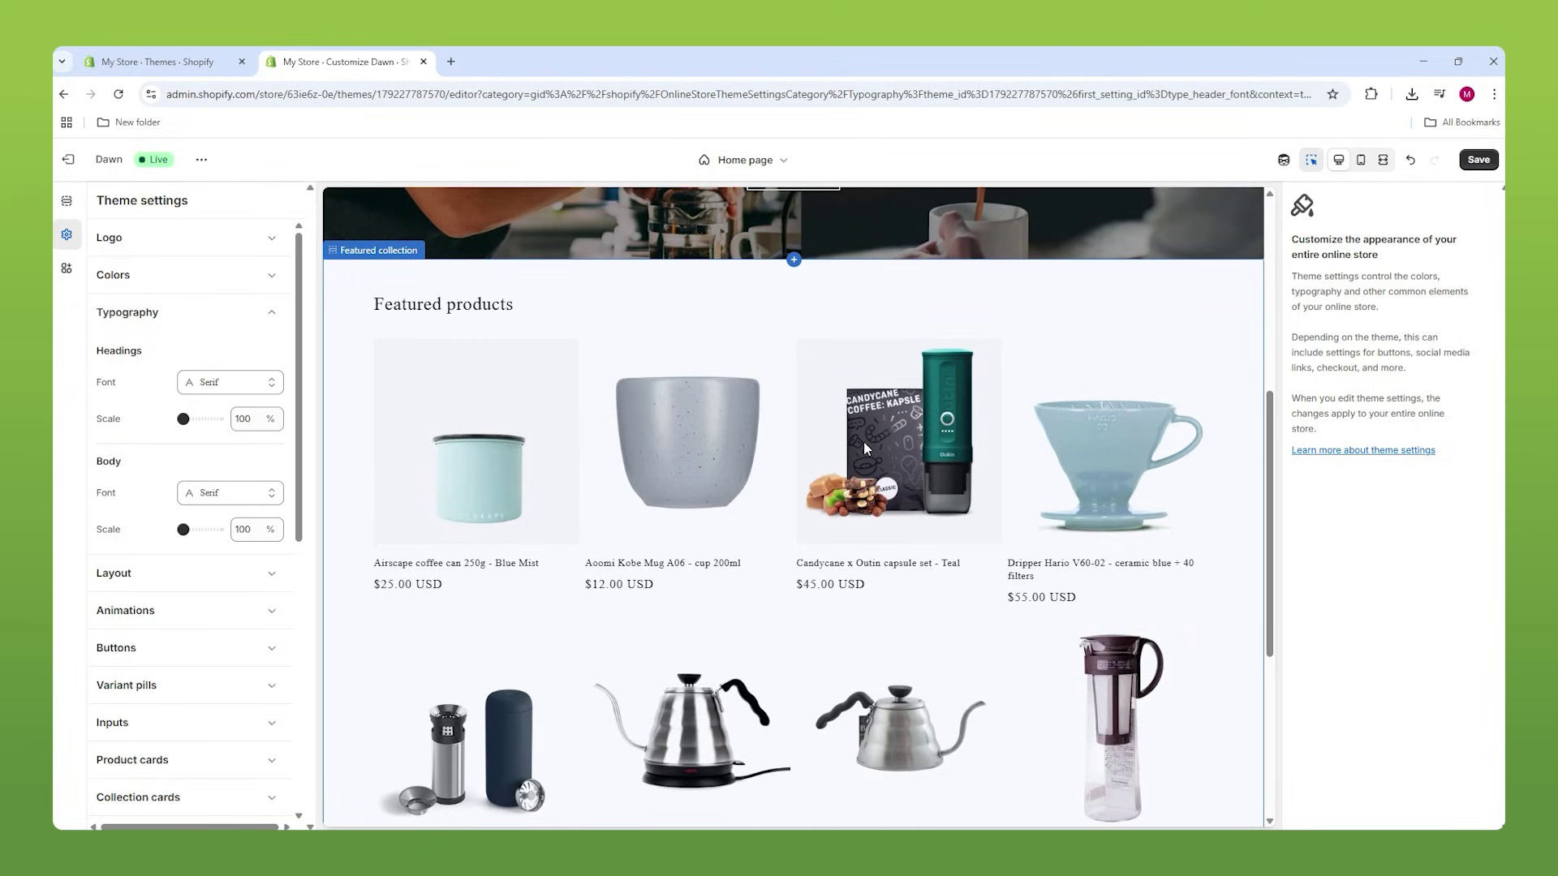
scroll(836, 452, "down", 2)
scroll(835, 453, "down", 1)
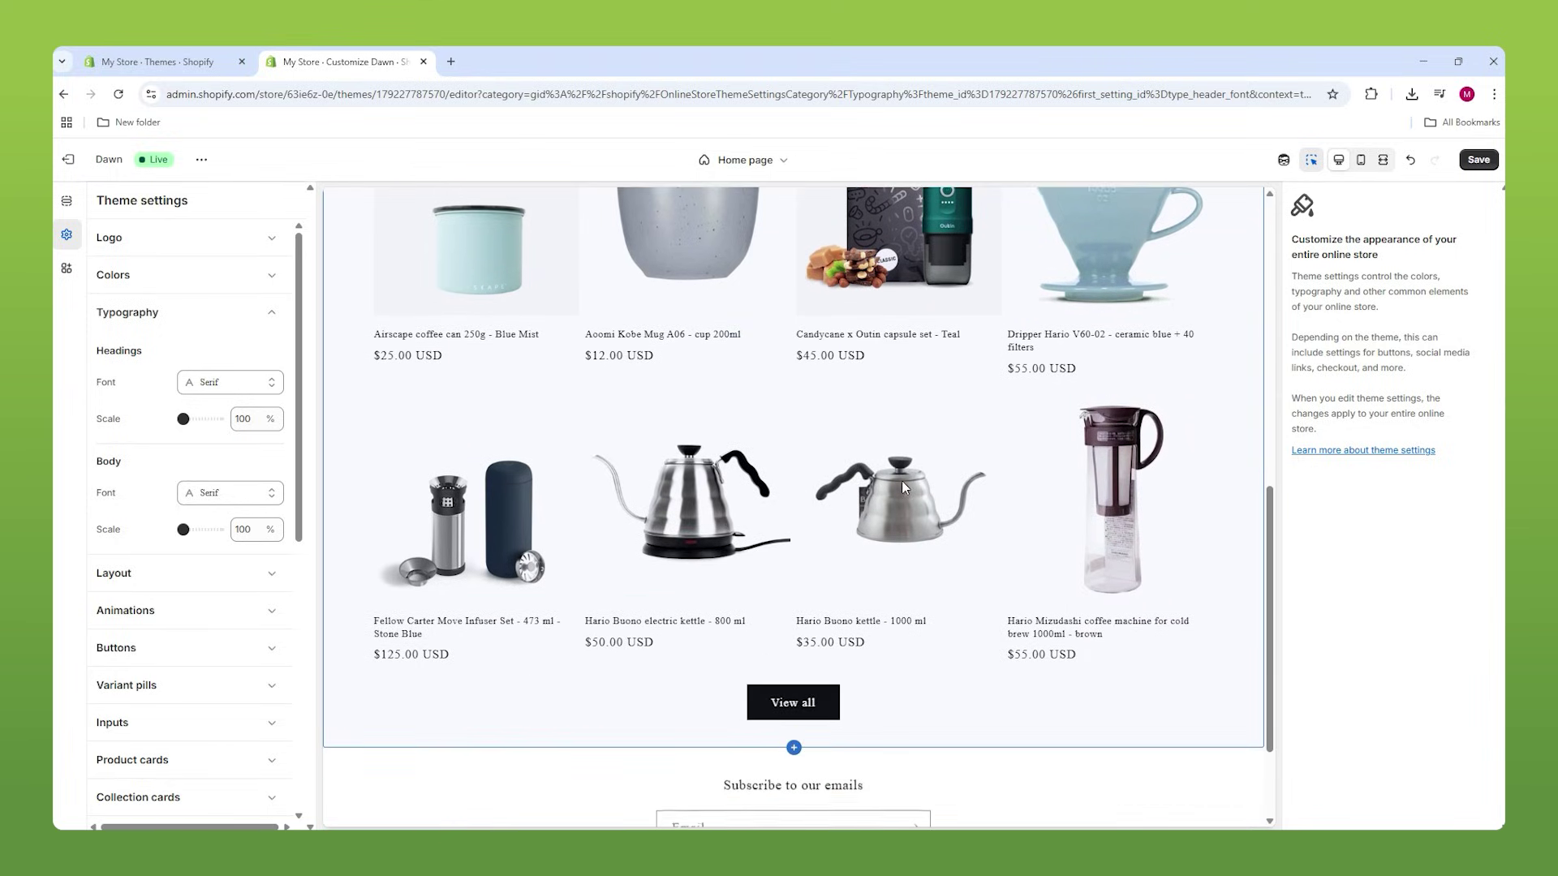
scroll(903, 481, "up", 5)
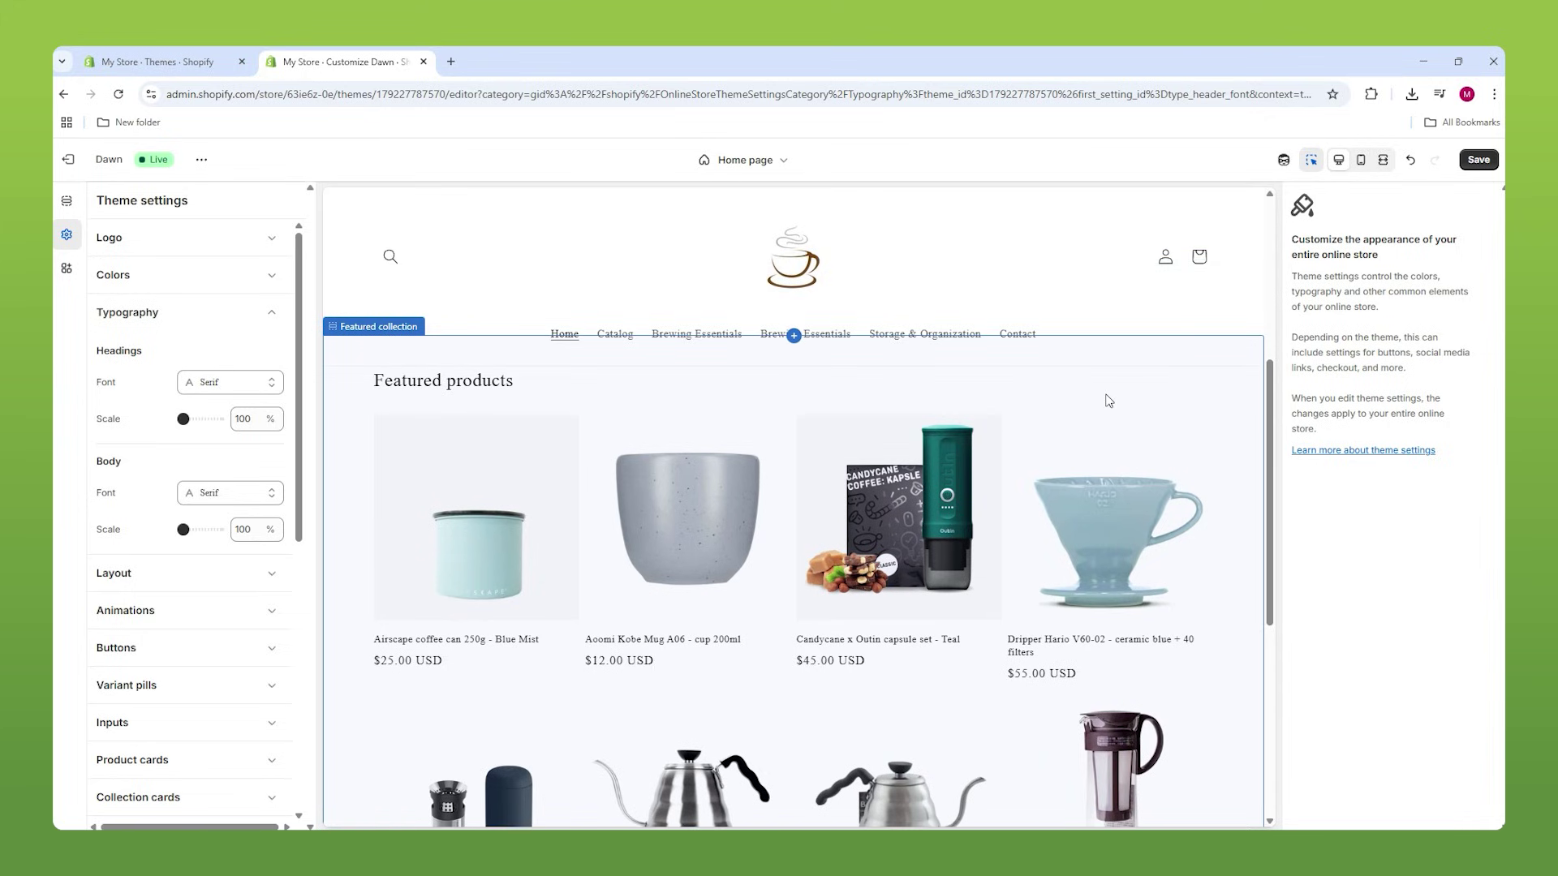
Set the featured collection's product count to 25 and go through its layout options.
left_click(1108, 400)
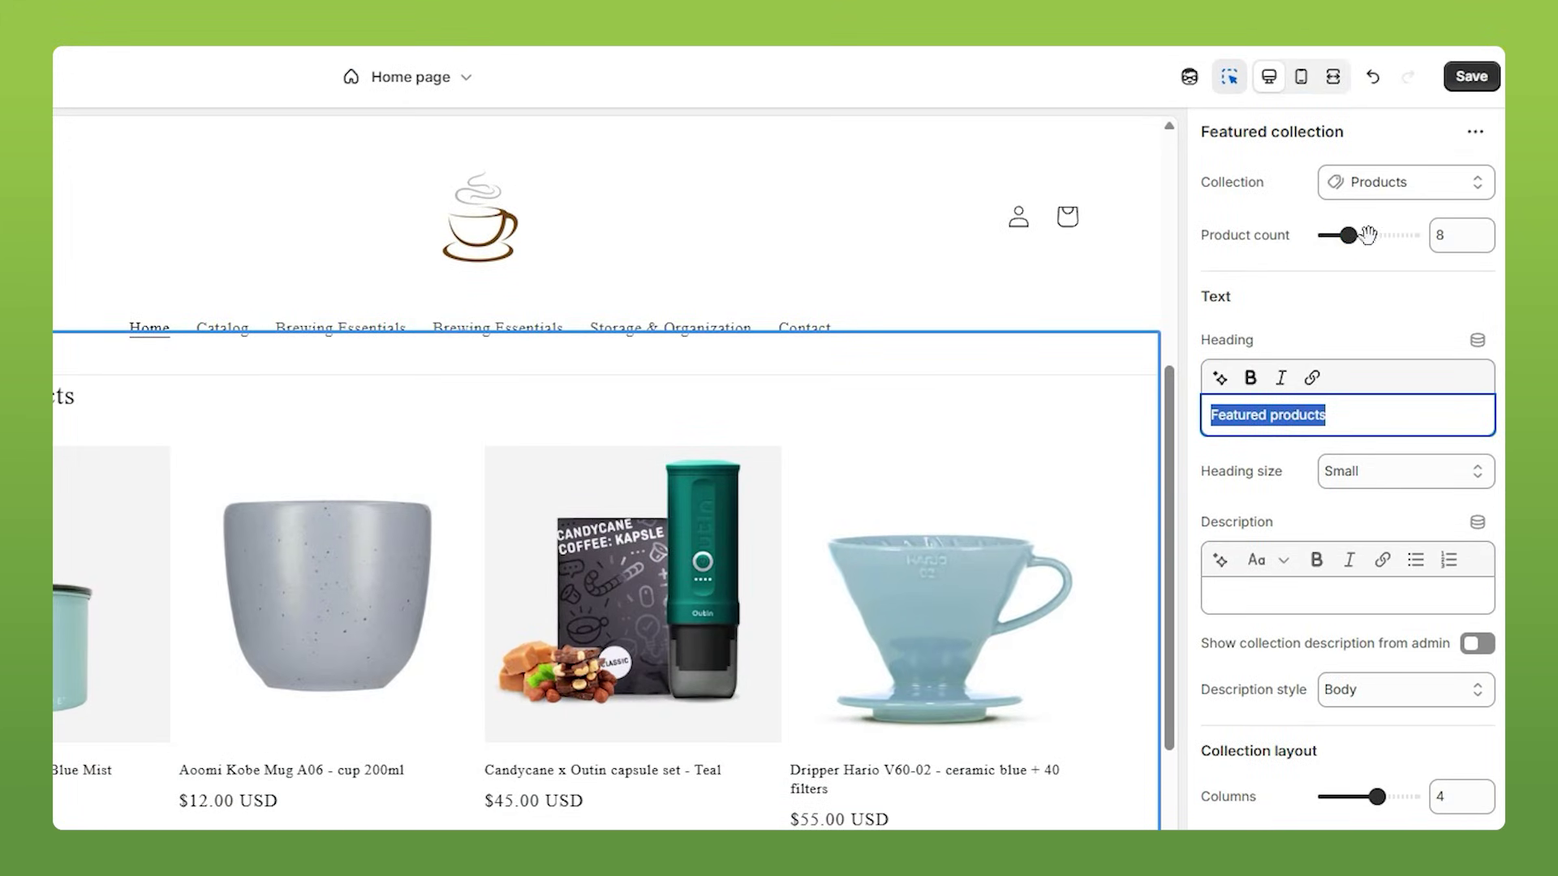
left_click_drag(1367, 235, 1416, 235)
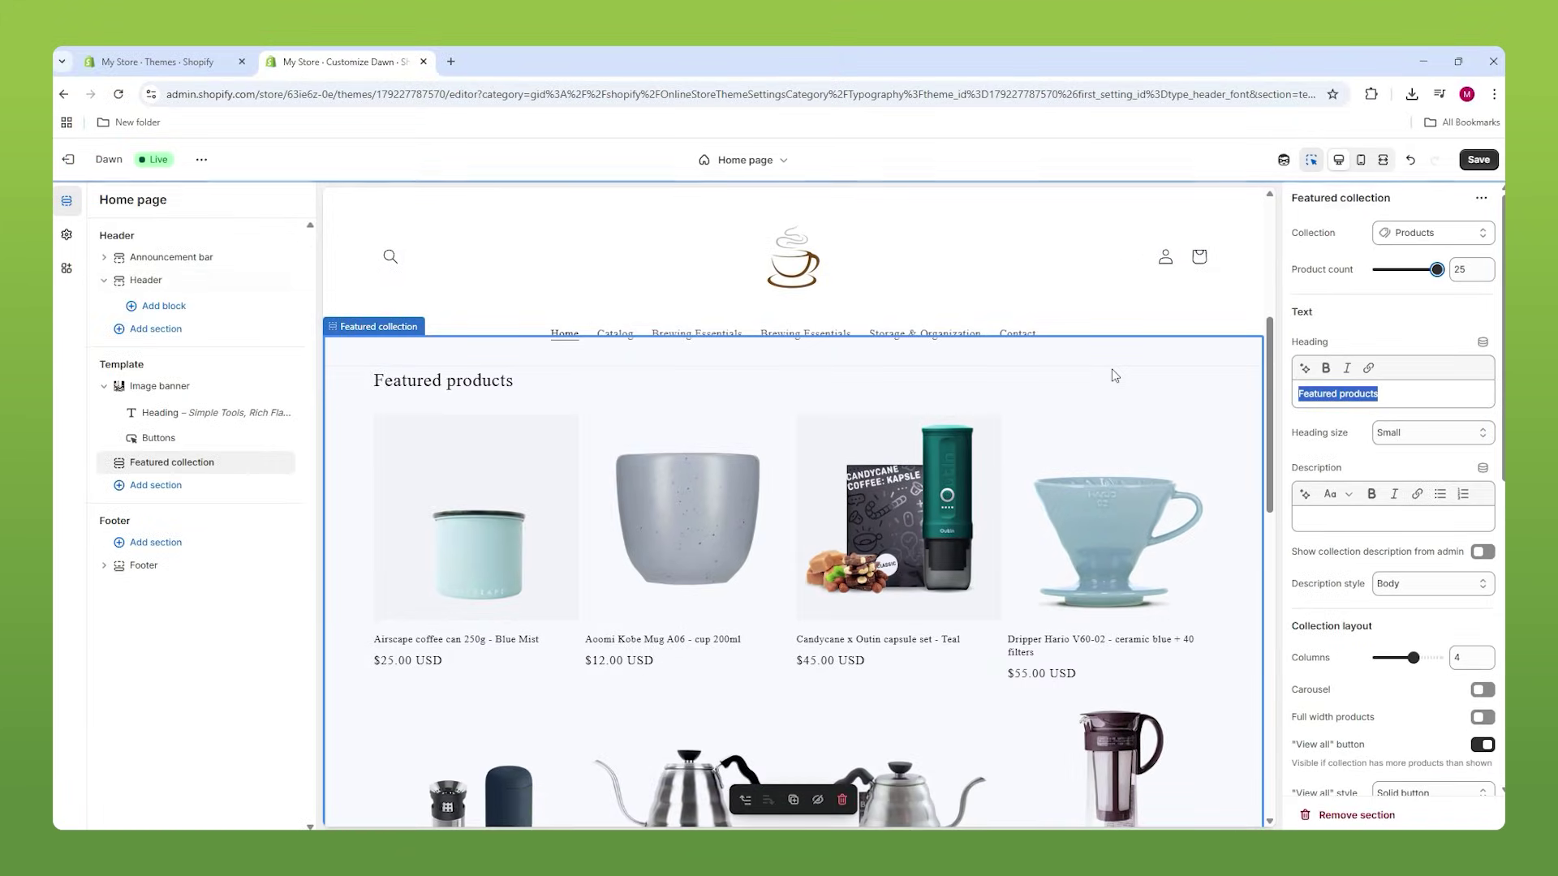
scroll(1114, 376, "down", 10)
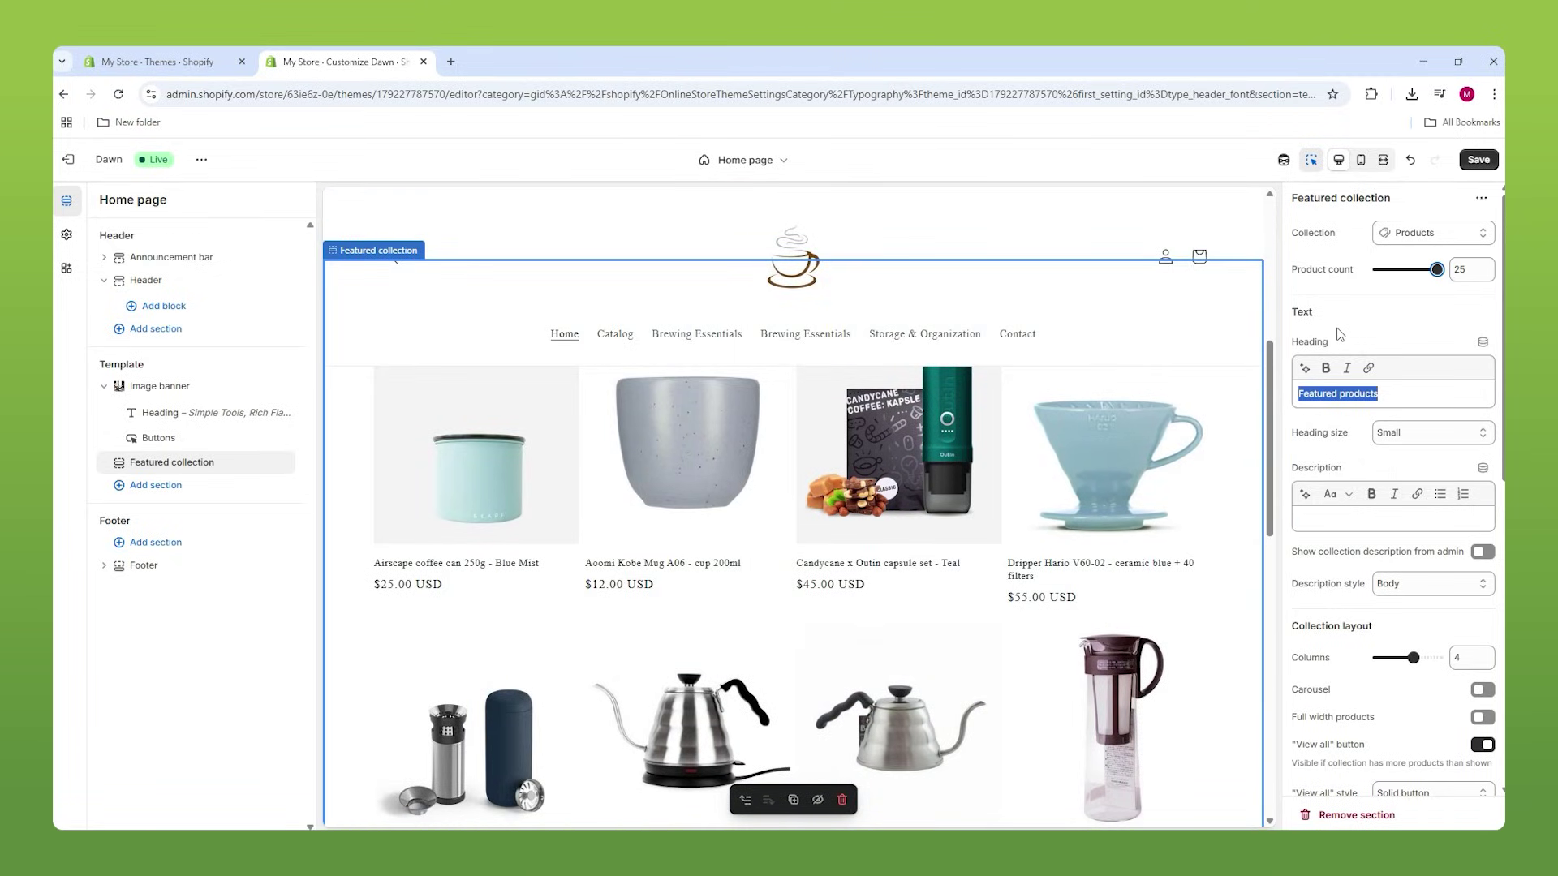
scroll(1396, 337, "down", 3)
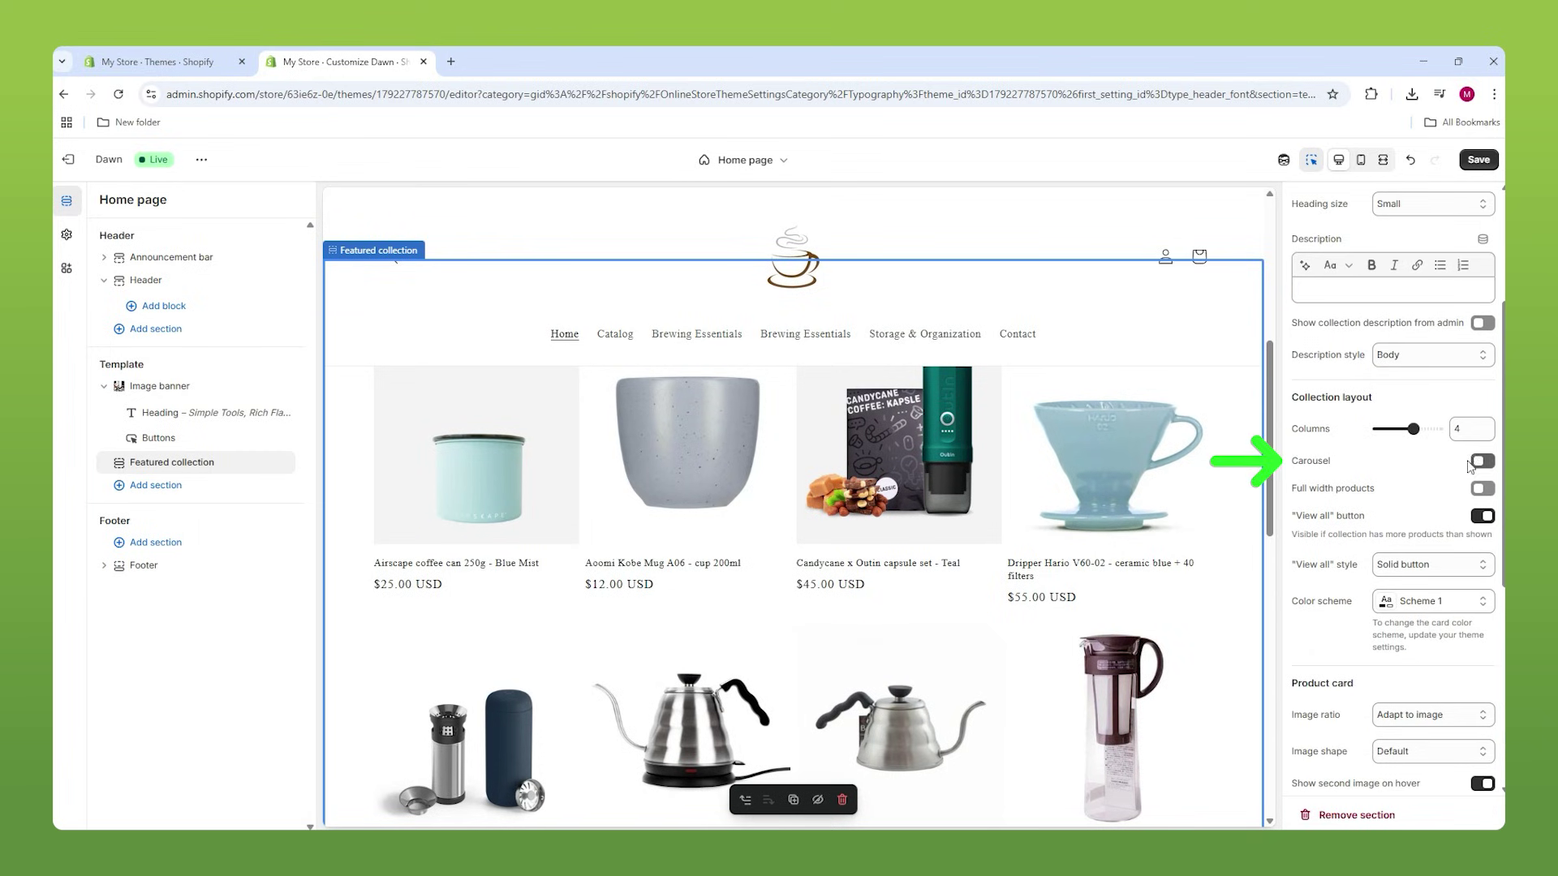
Turn on the carousel for the featured collection and page through its products forward and back to the first one.
left_click(1478, 462)
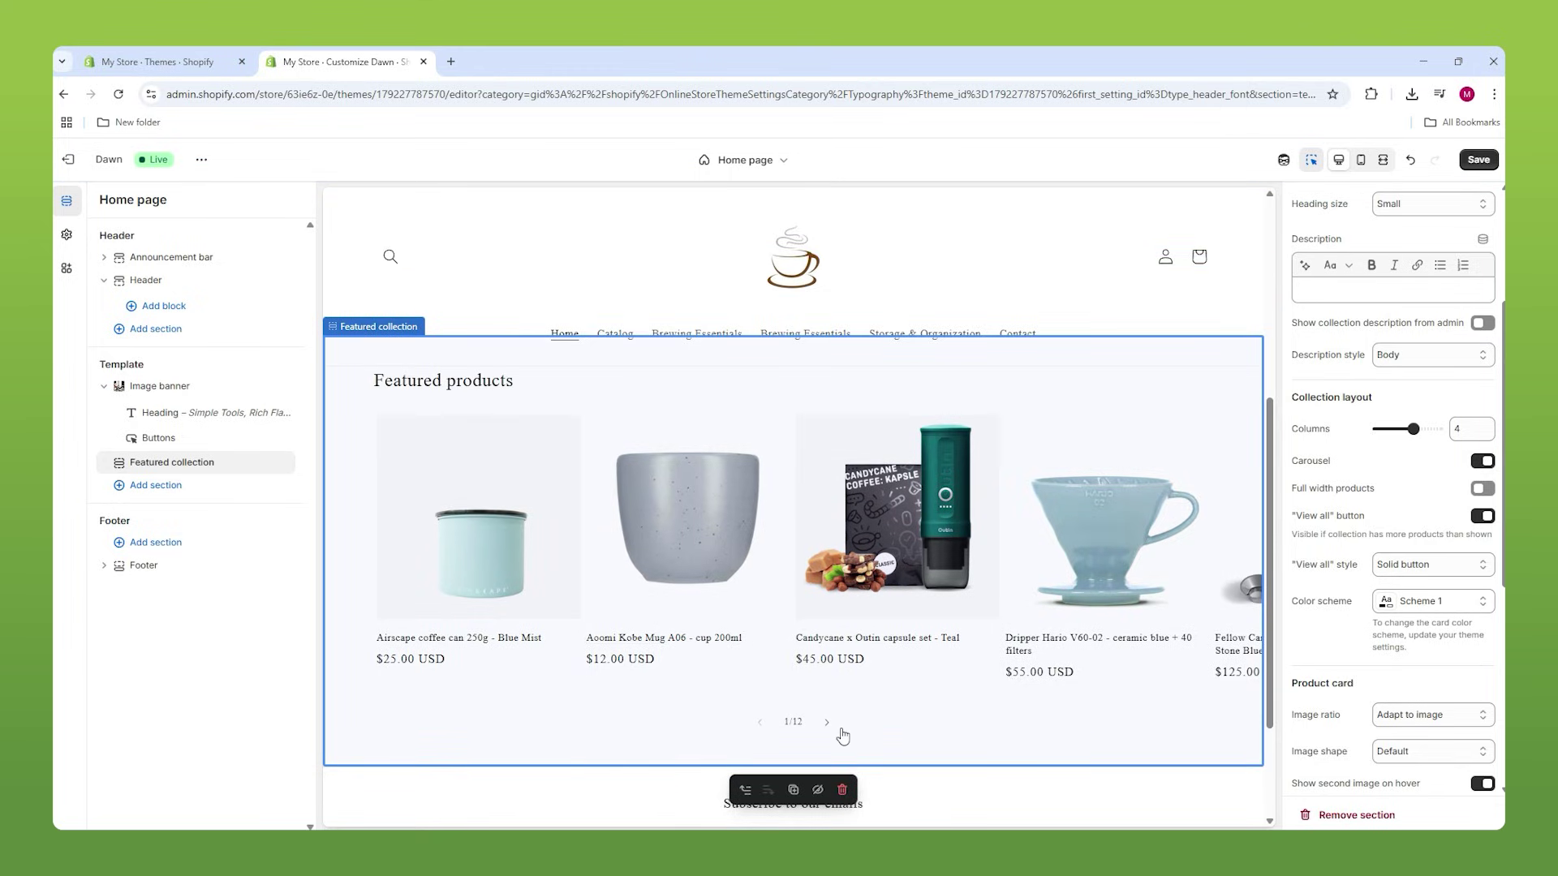
left_click(827, 724)
left_click(827, 724)
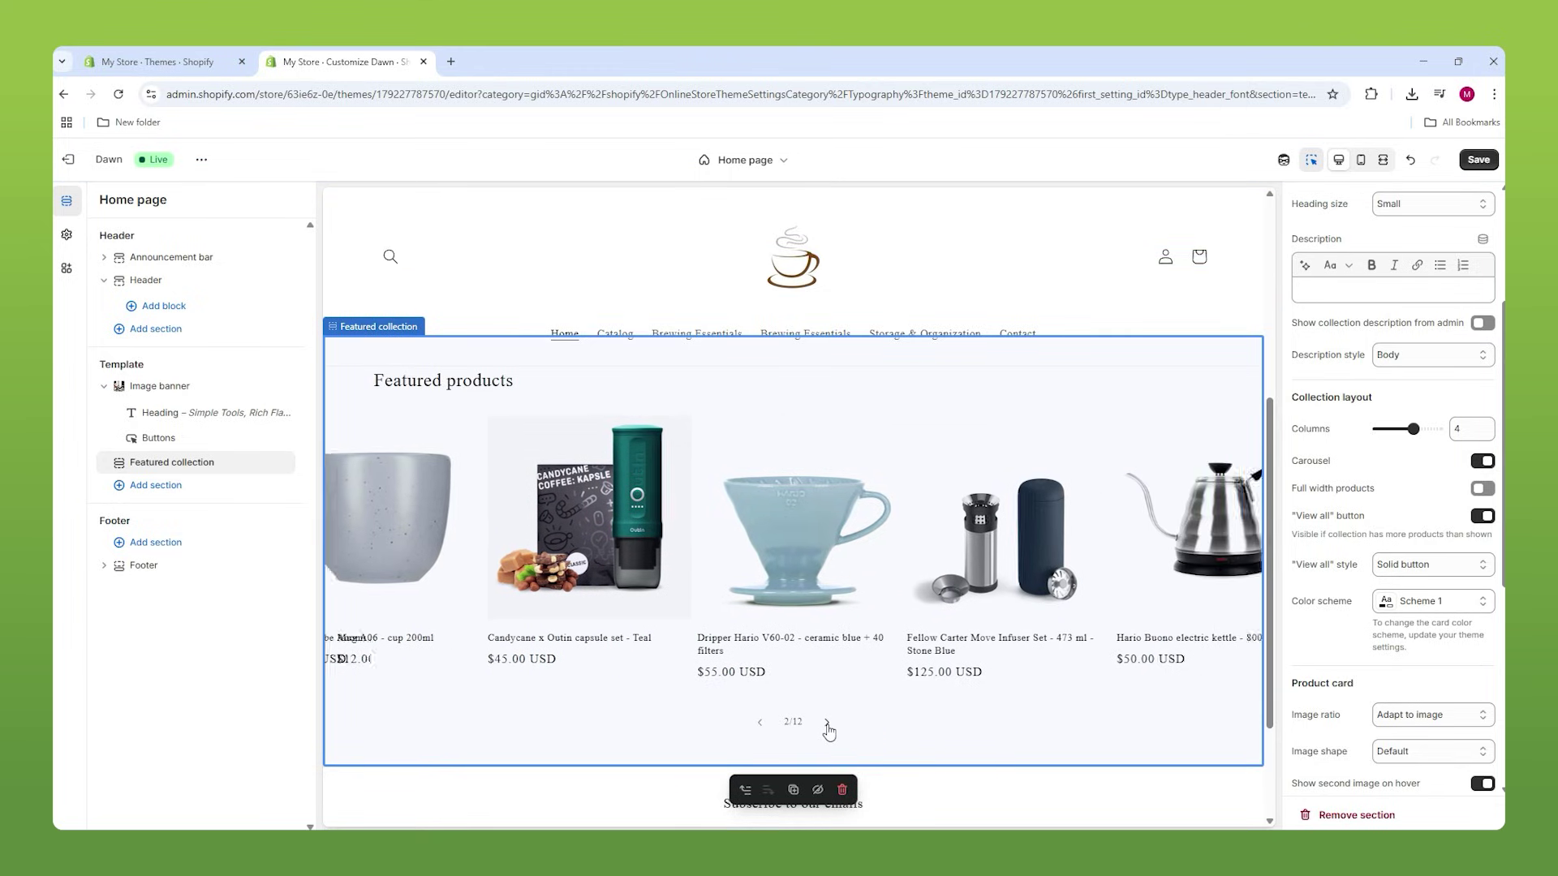
left_click(827, 724)
left_click(759, 723)
left_click(760, 723)
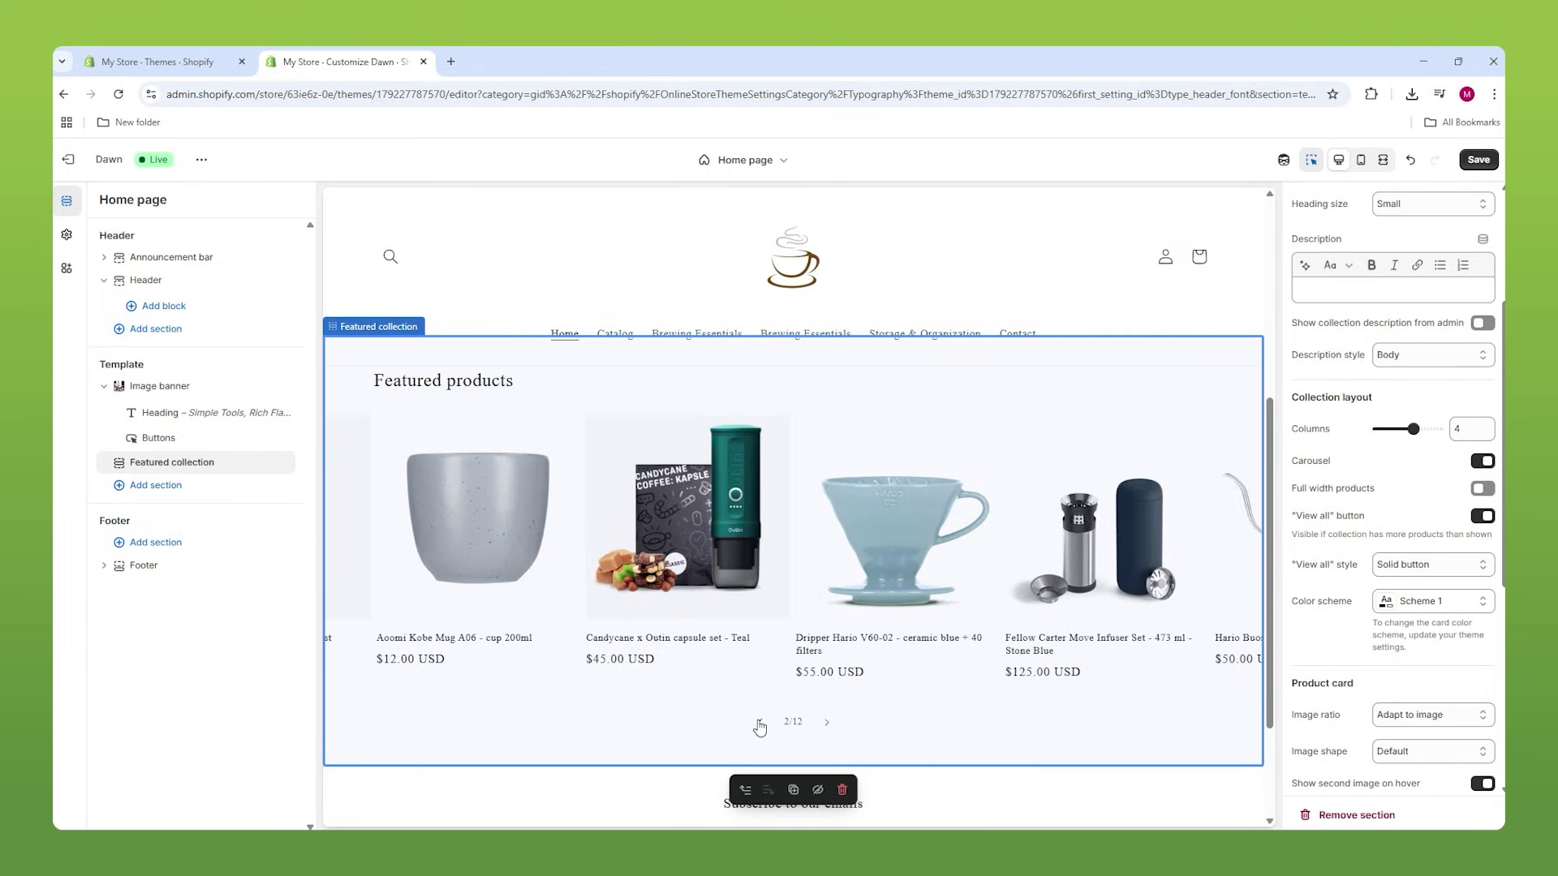
left_click(760, 723)
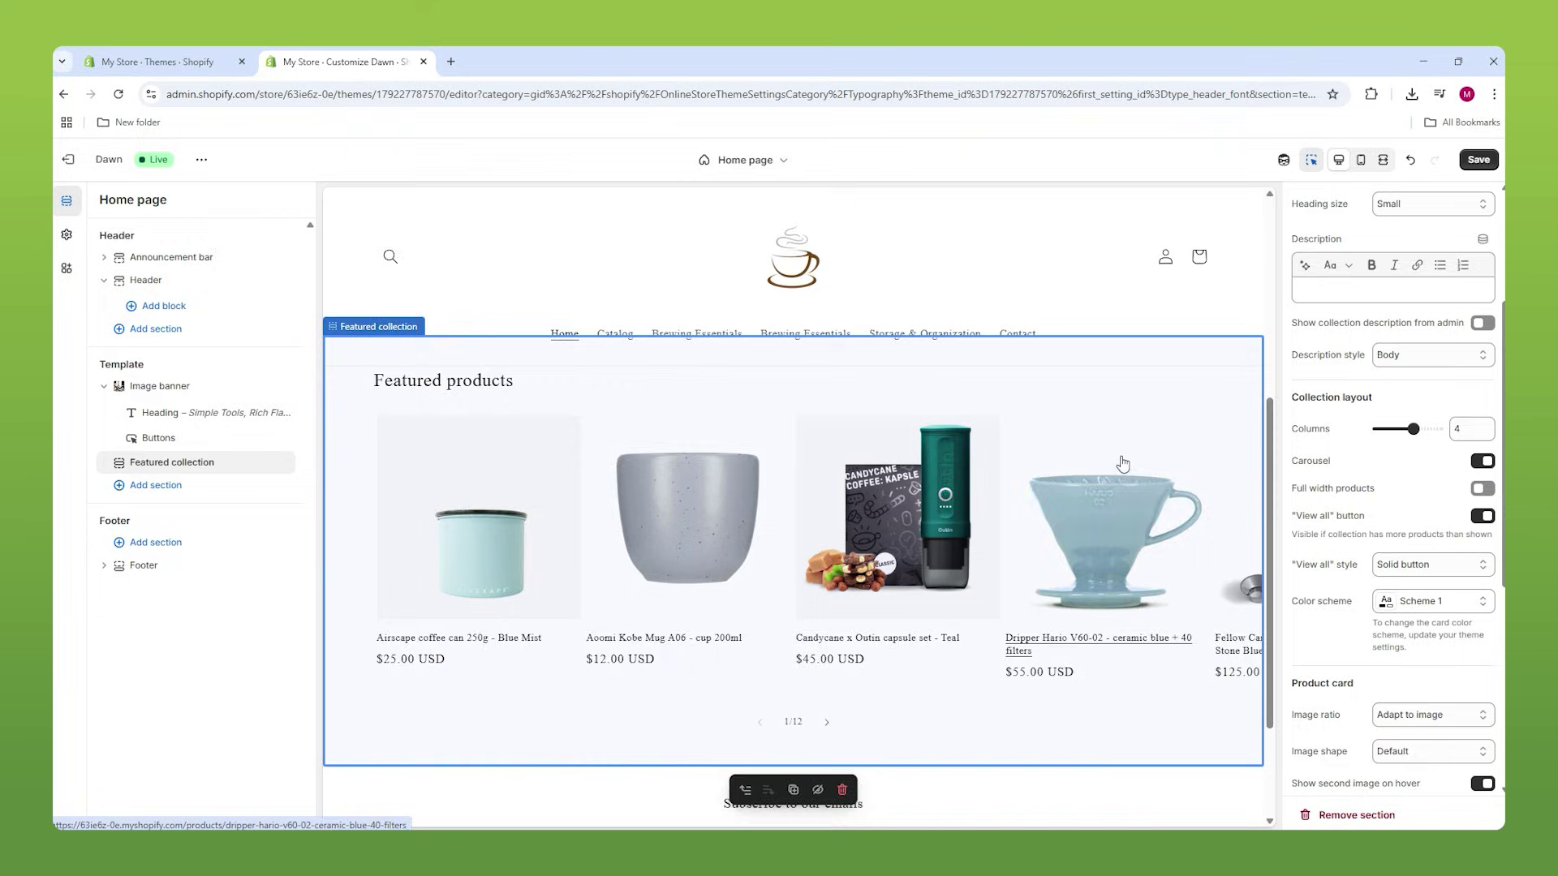
Preview the featured collection's carousel in the fullscreen view and return to the desktop view.
scroll(1189, 448, "up", 2)
scroll(1375, 451, "down", 2)
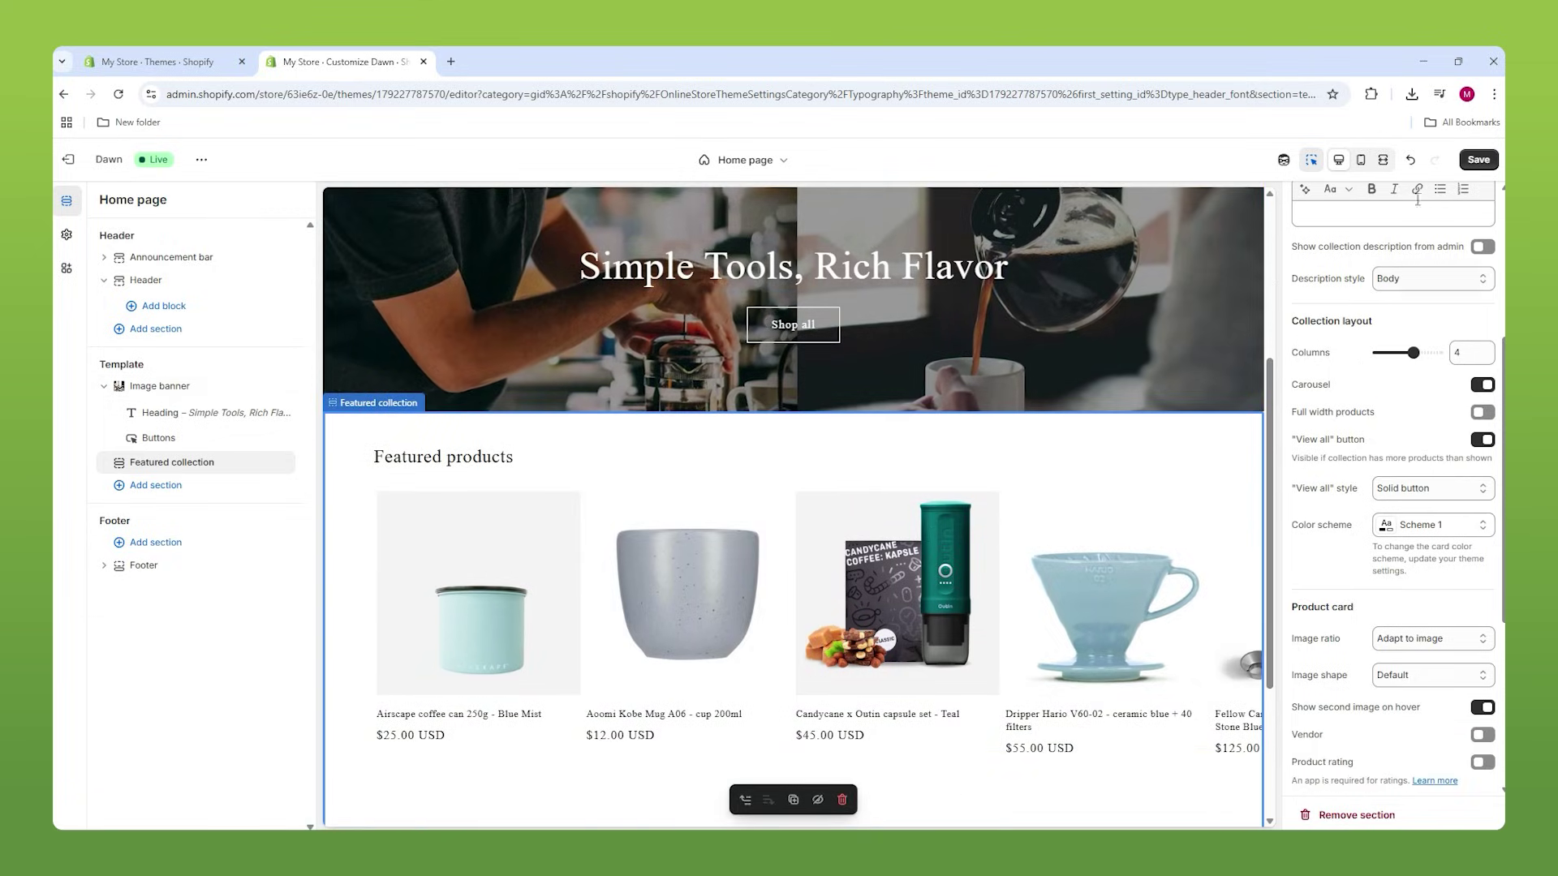
left_click(1384, 166)
scroll(322, 452, "down", 2)
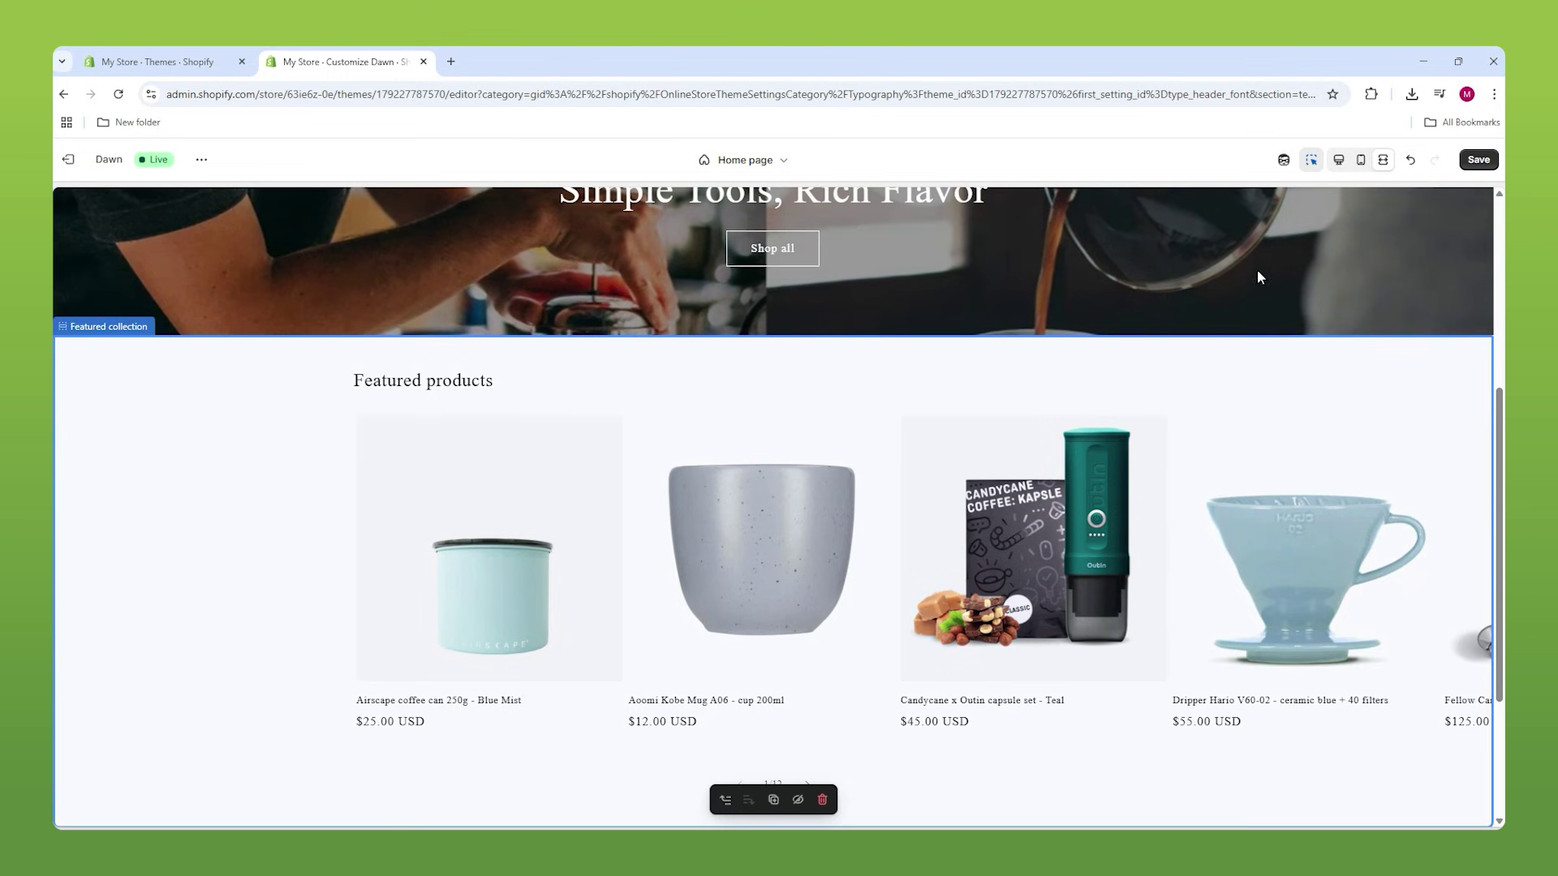
left_click(1339, 162)
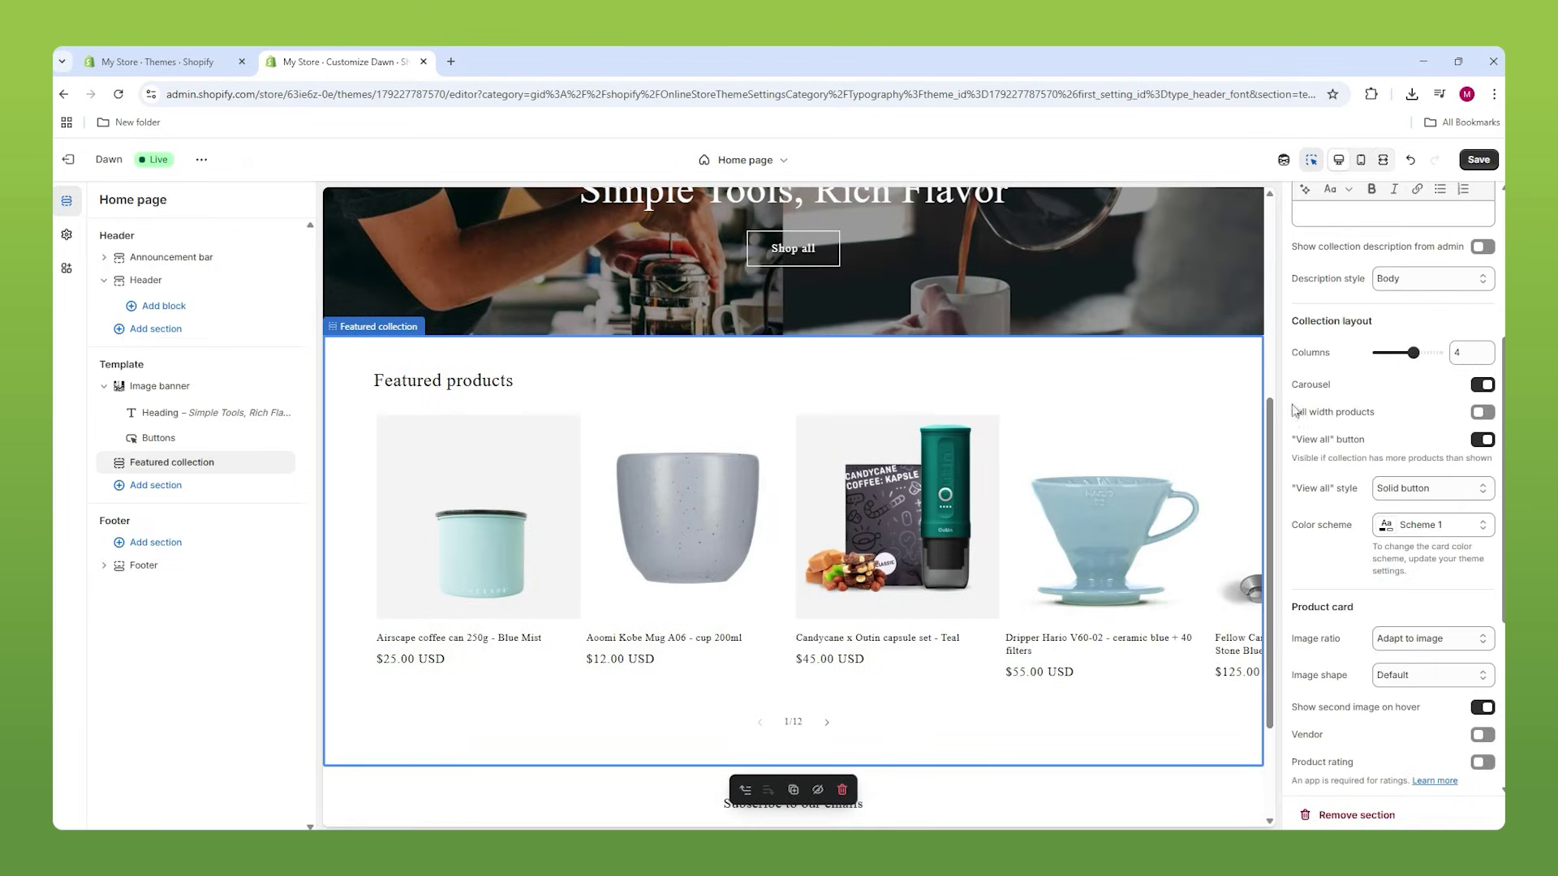
Enable full width products for the featured collection and check the result in the fullscreen view.
left_click(1482, 413)
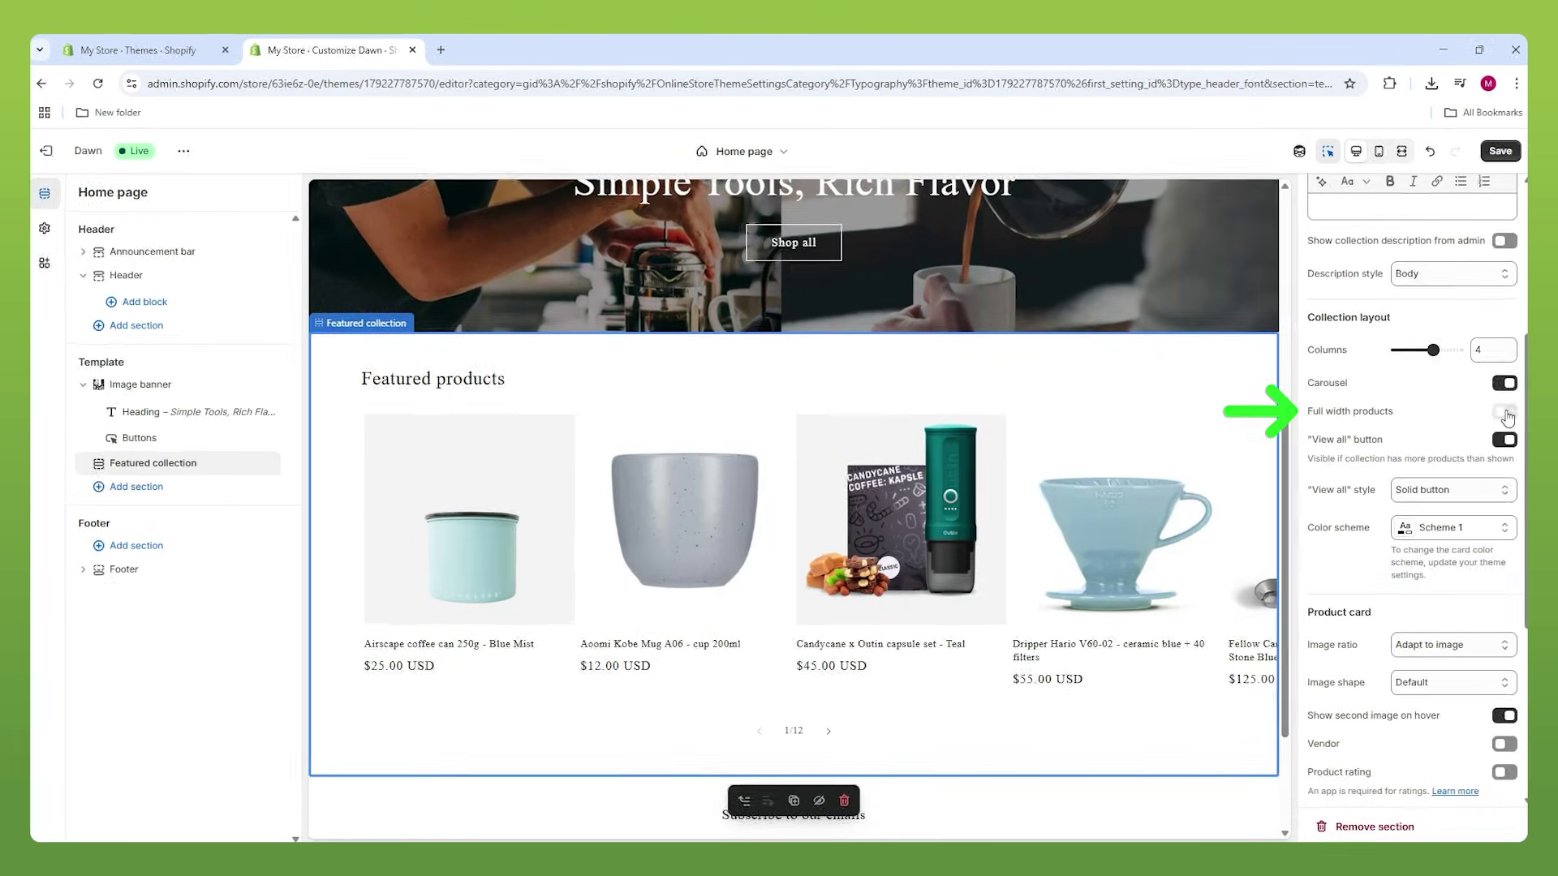
left_click(1385, 162)
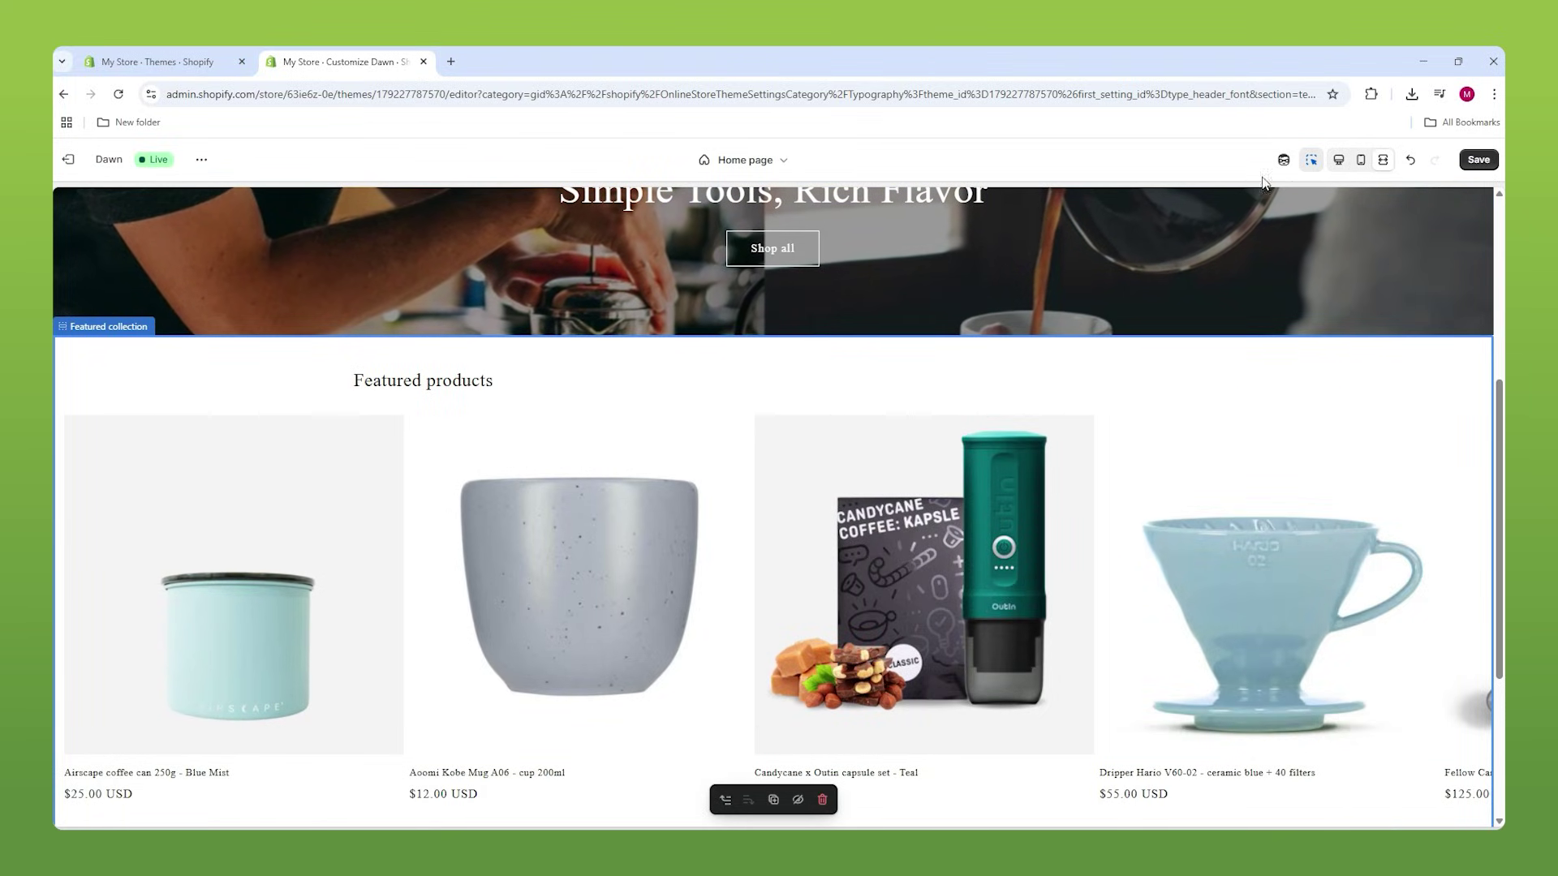
left_click(1340, 162)
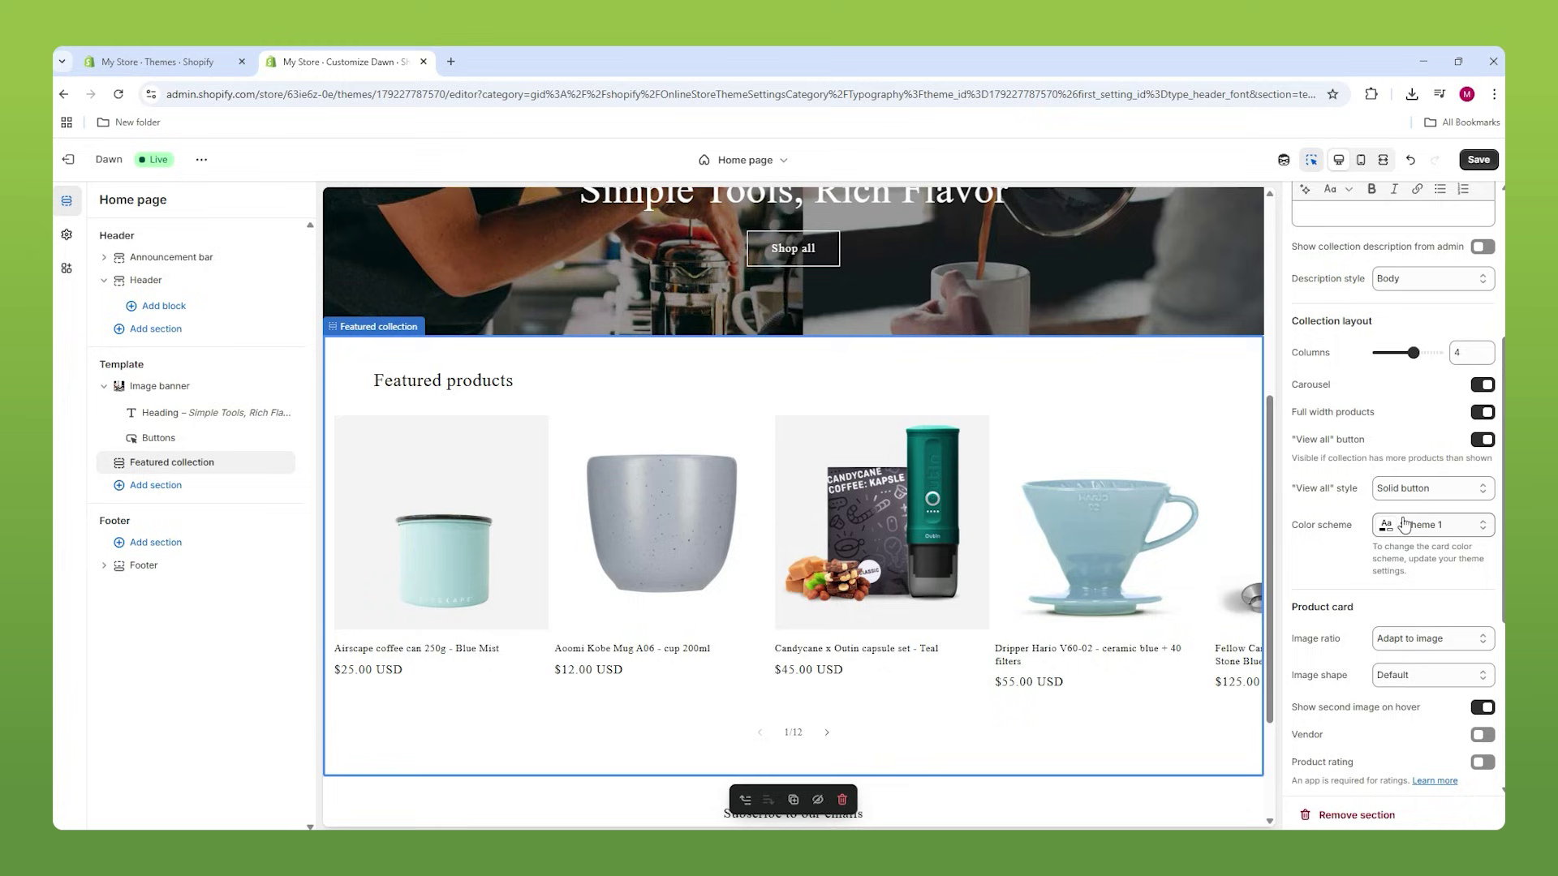
Try the Portrait and Square image ratios on the featured collection's product cards and switch back to Adapt to image.
scroll(1404, 523, "down", 5)
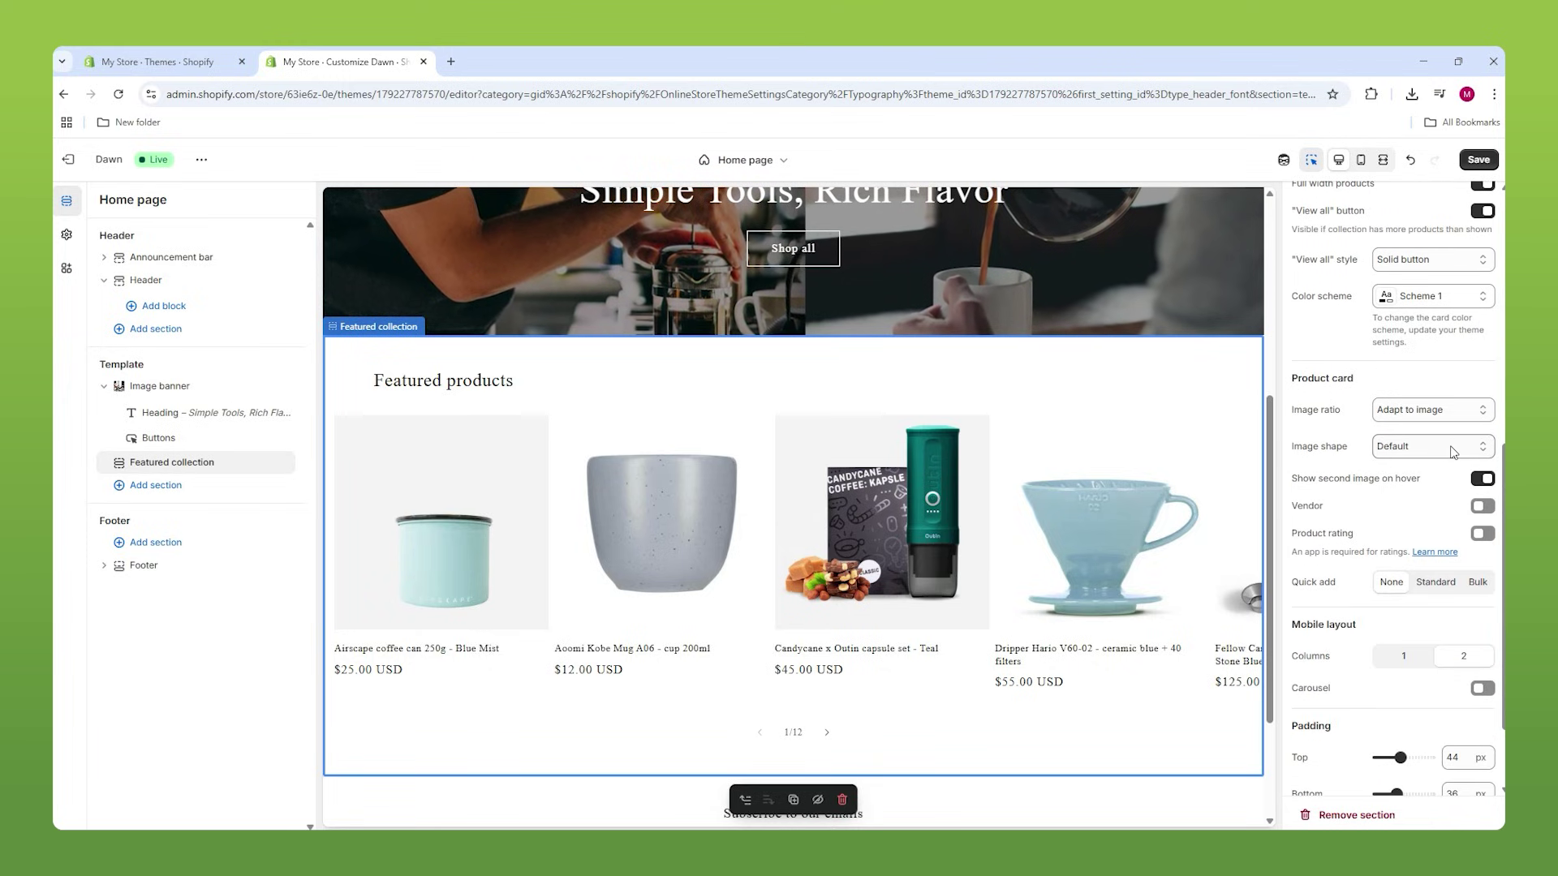
scroll(1444, 422, "up", 8)
scroll(1433, 365, "down", 6)
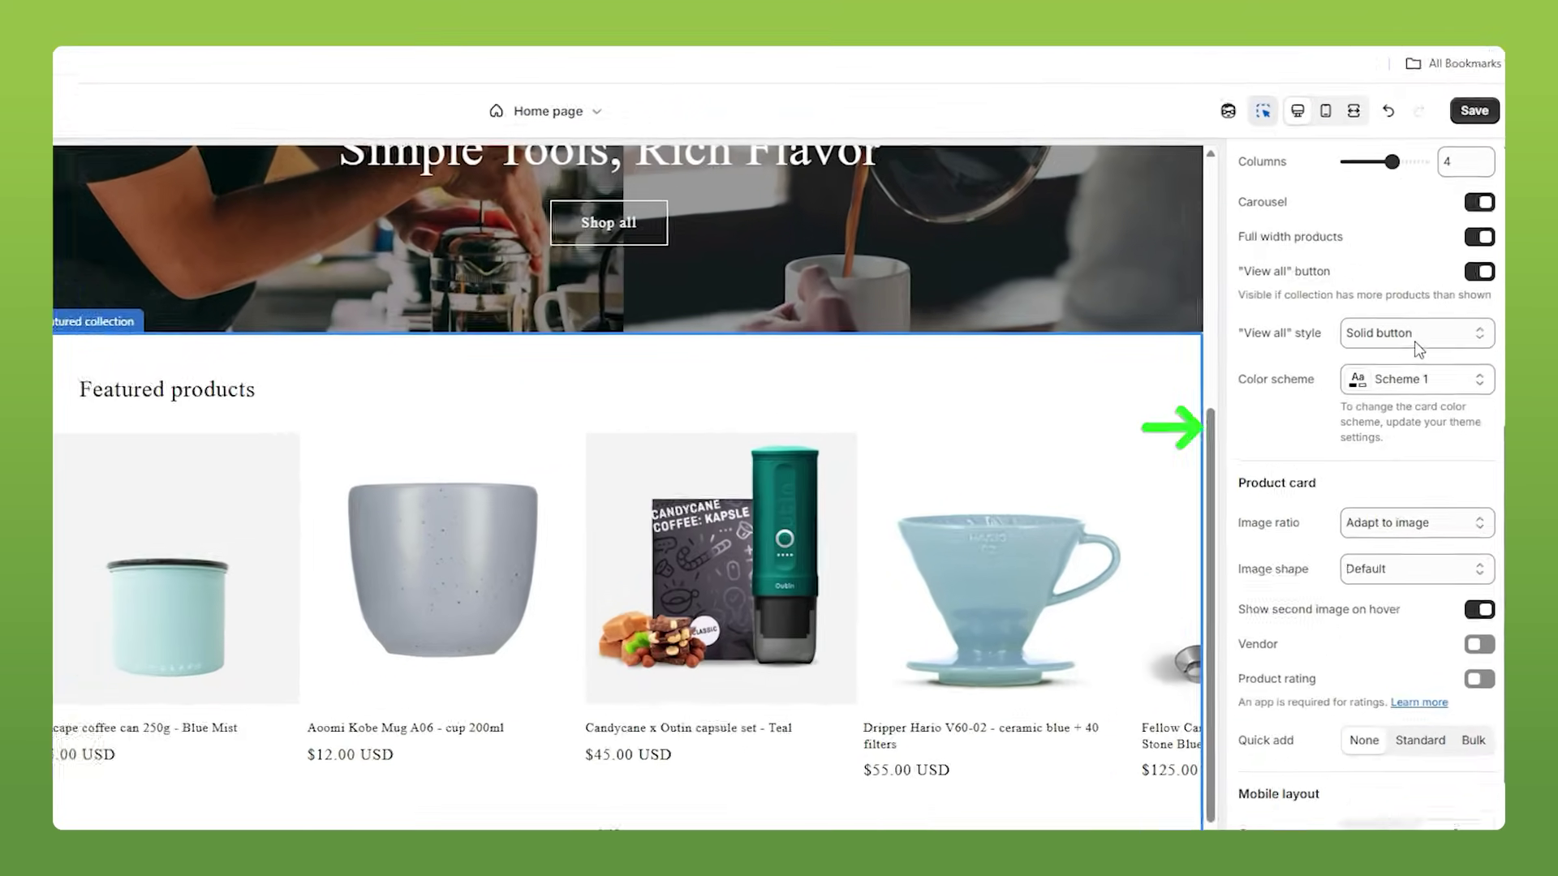
scroll(1419, 349, "down", 3)
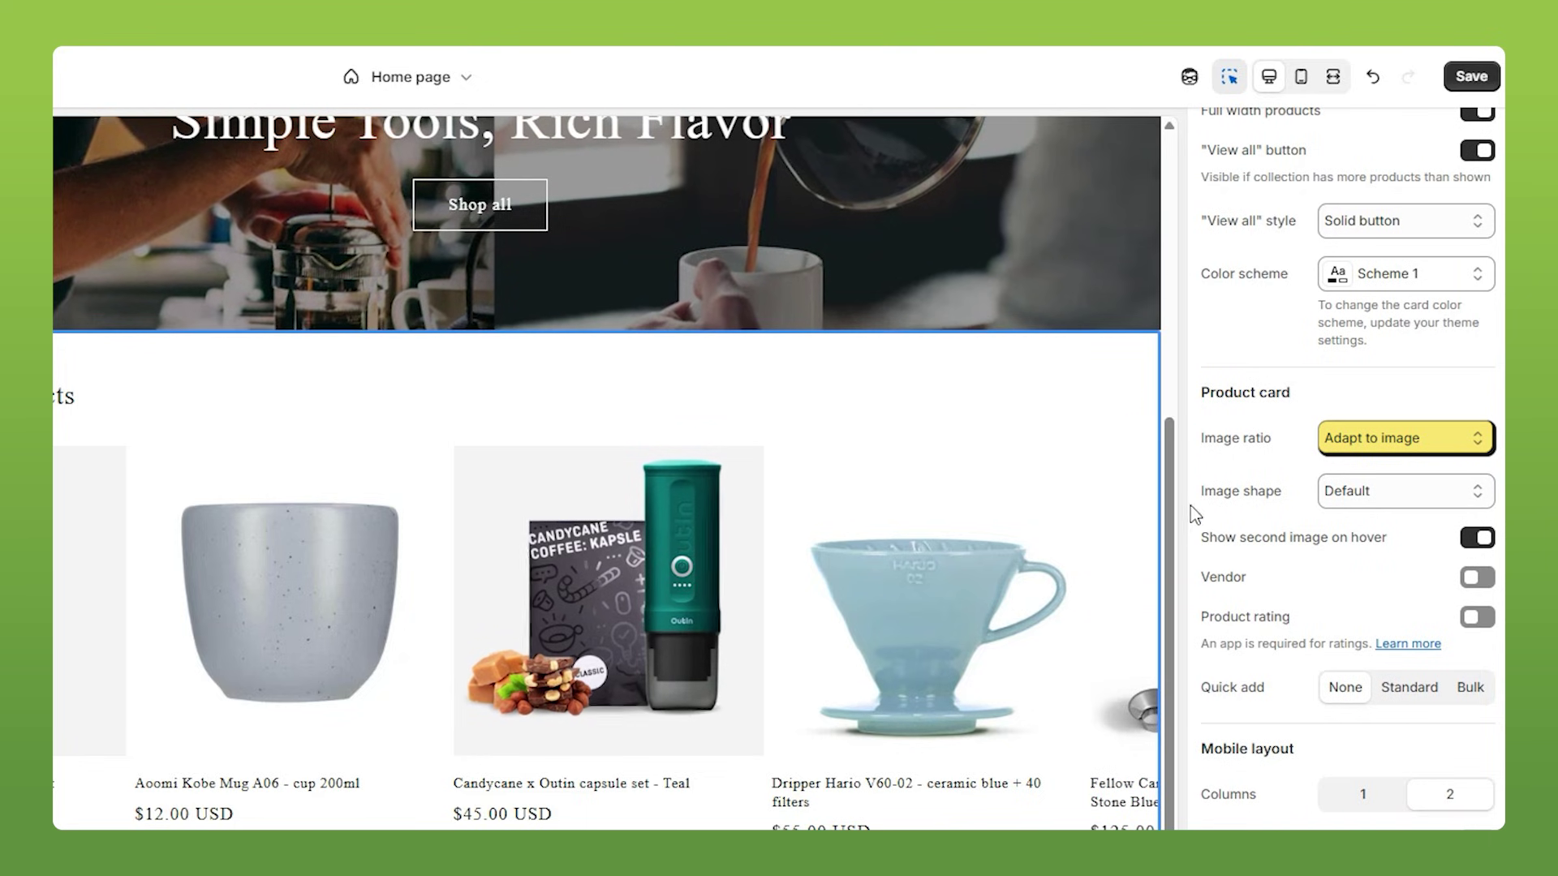
left_click(1405, 437)
left_click(1359, 497)
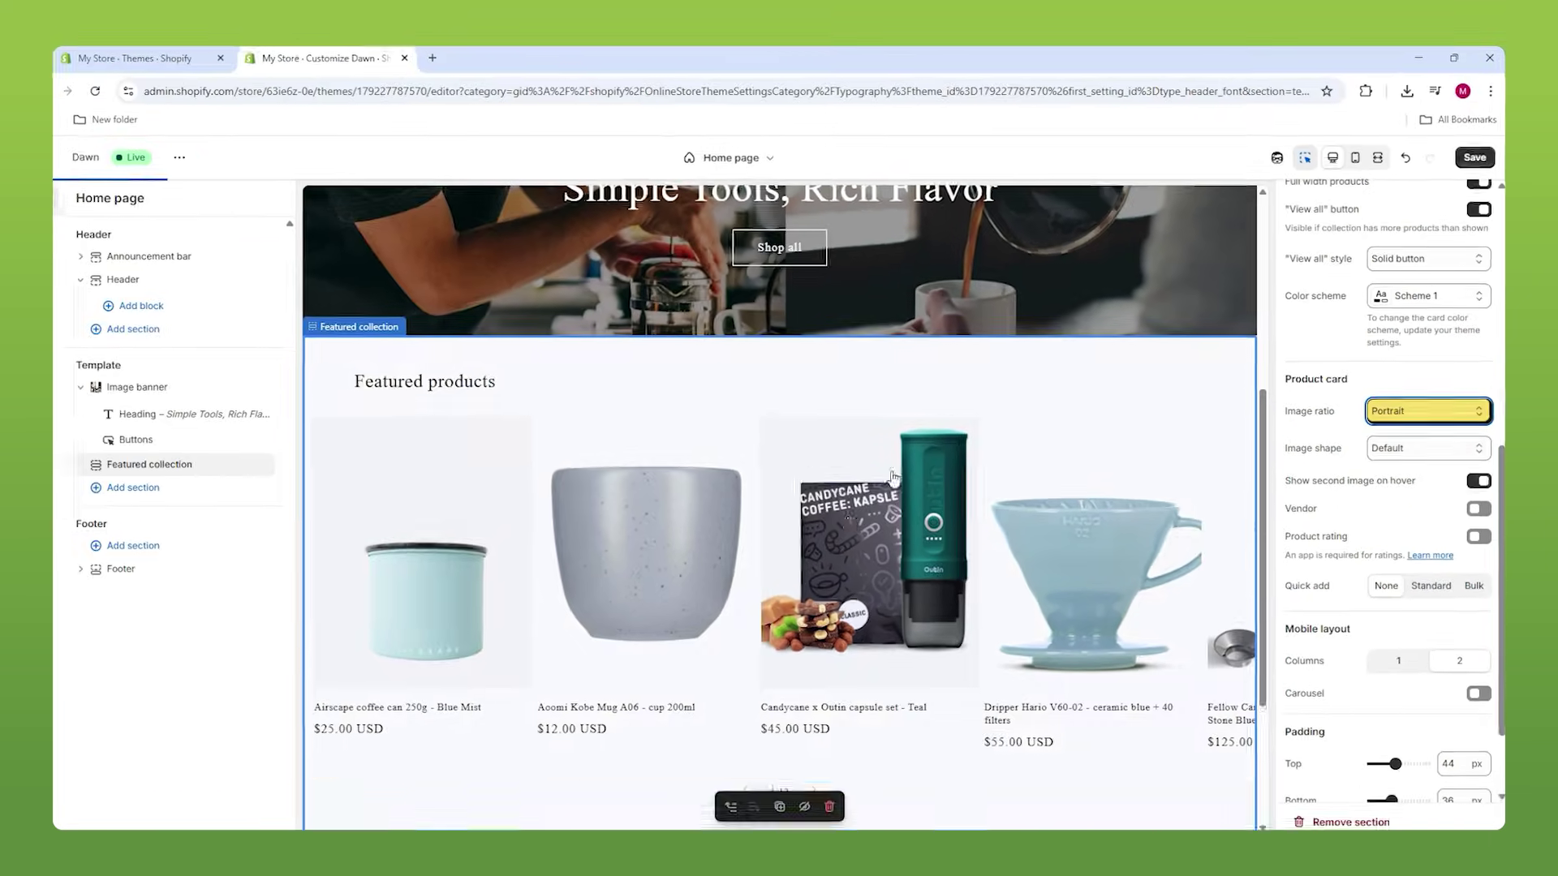
key("alt+Down")
key("Down")
key("Return")
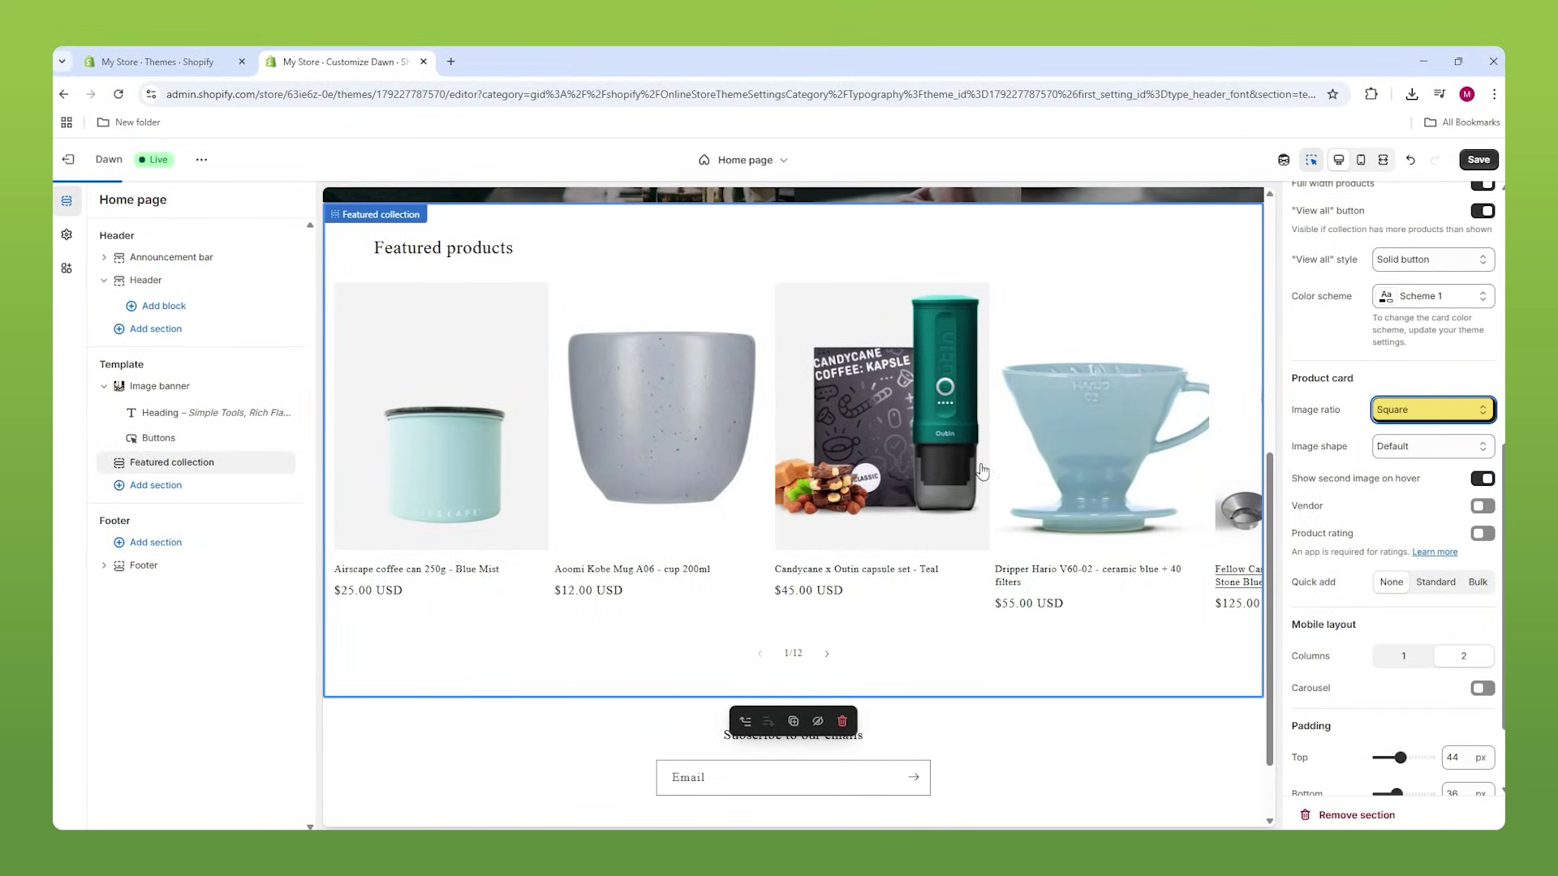
left_click(1428, 410)
left_click(1409, 439)
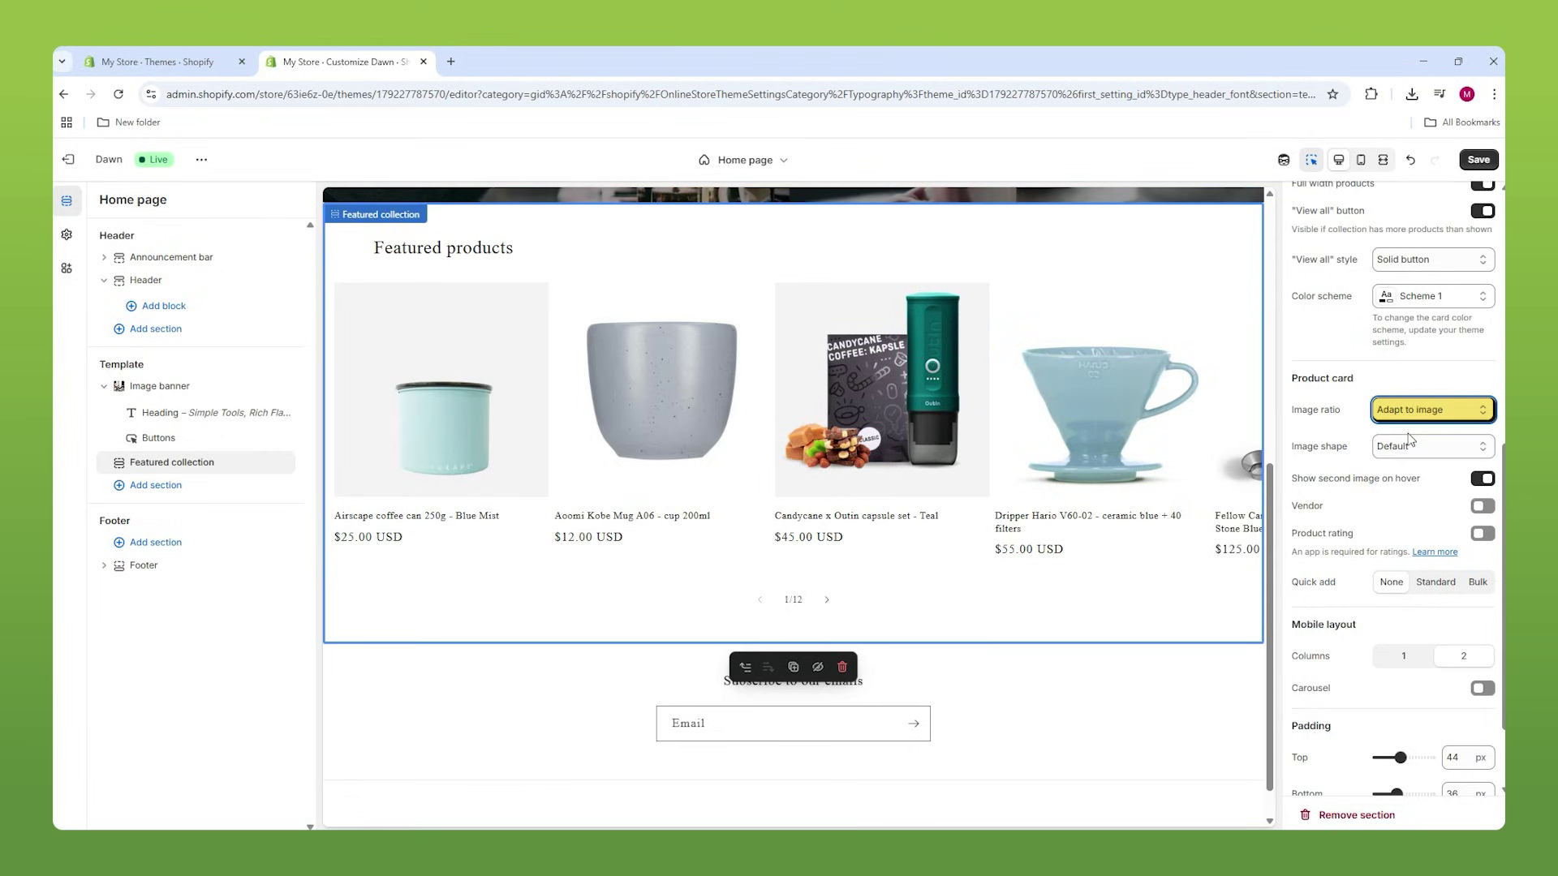
Try the Blob image shape on the featured collection's product cards and settle on Arch.
left_click(1412, 448)
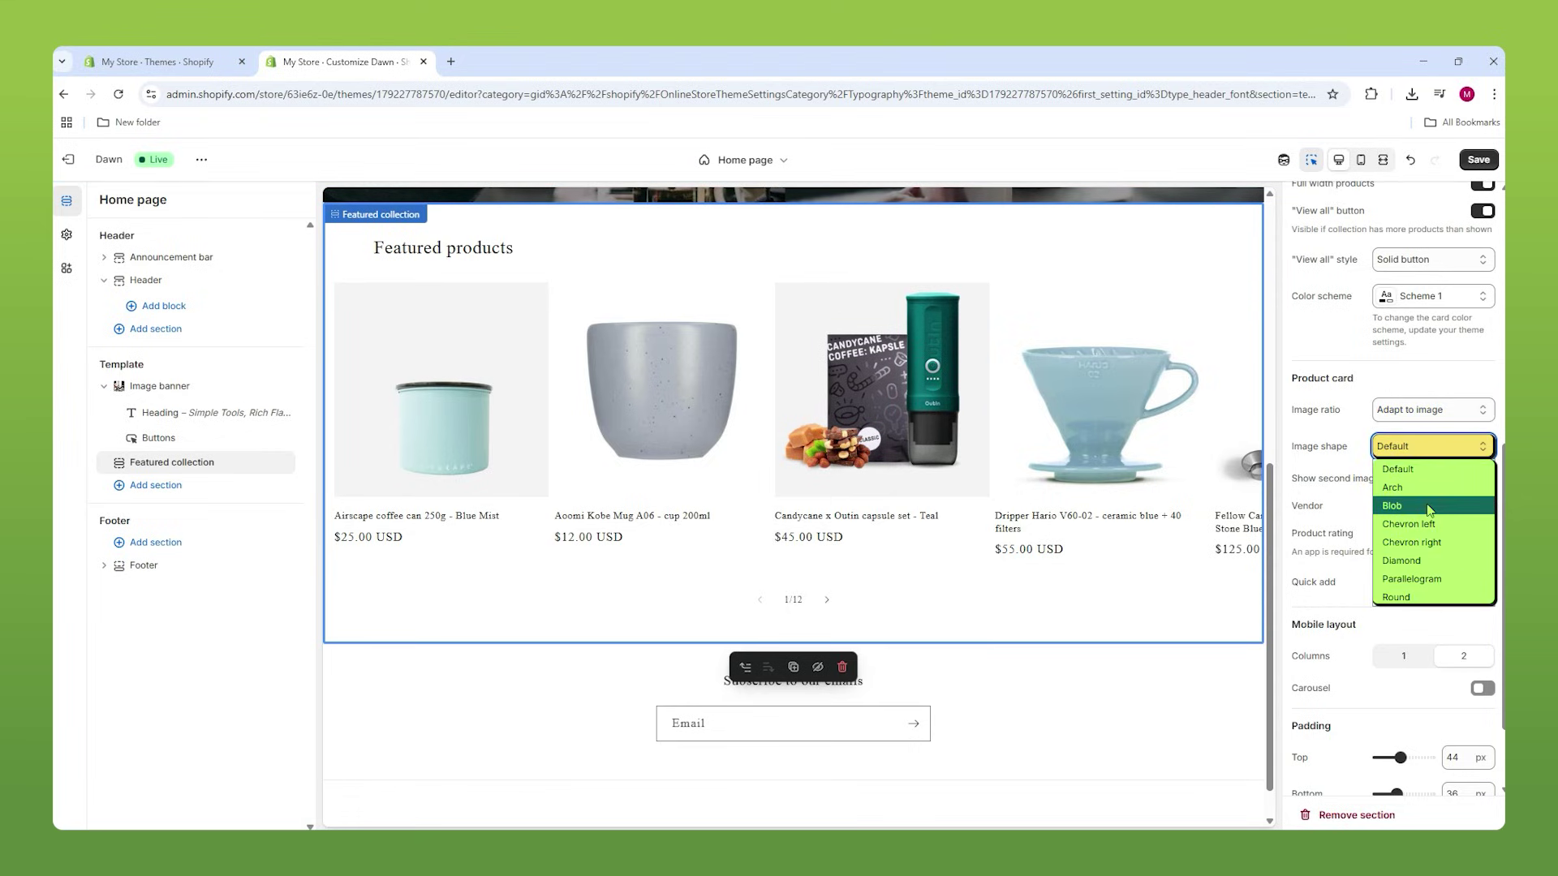
left_click(1424, 503)
left_click(1409, 451)
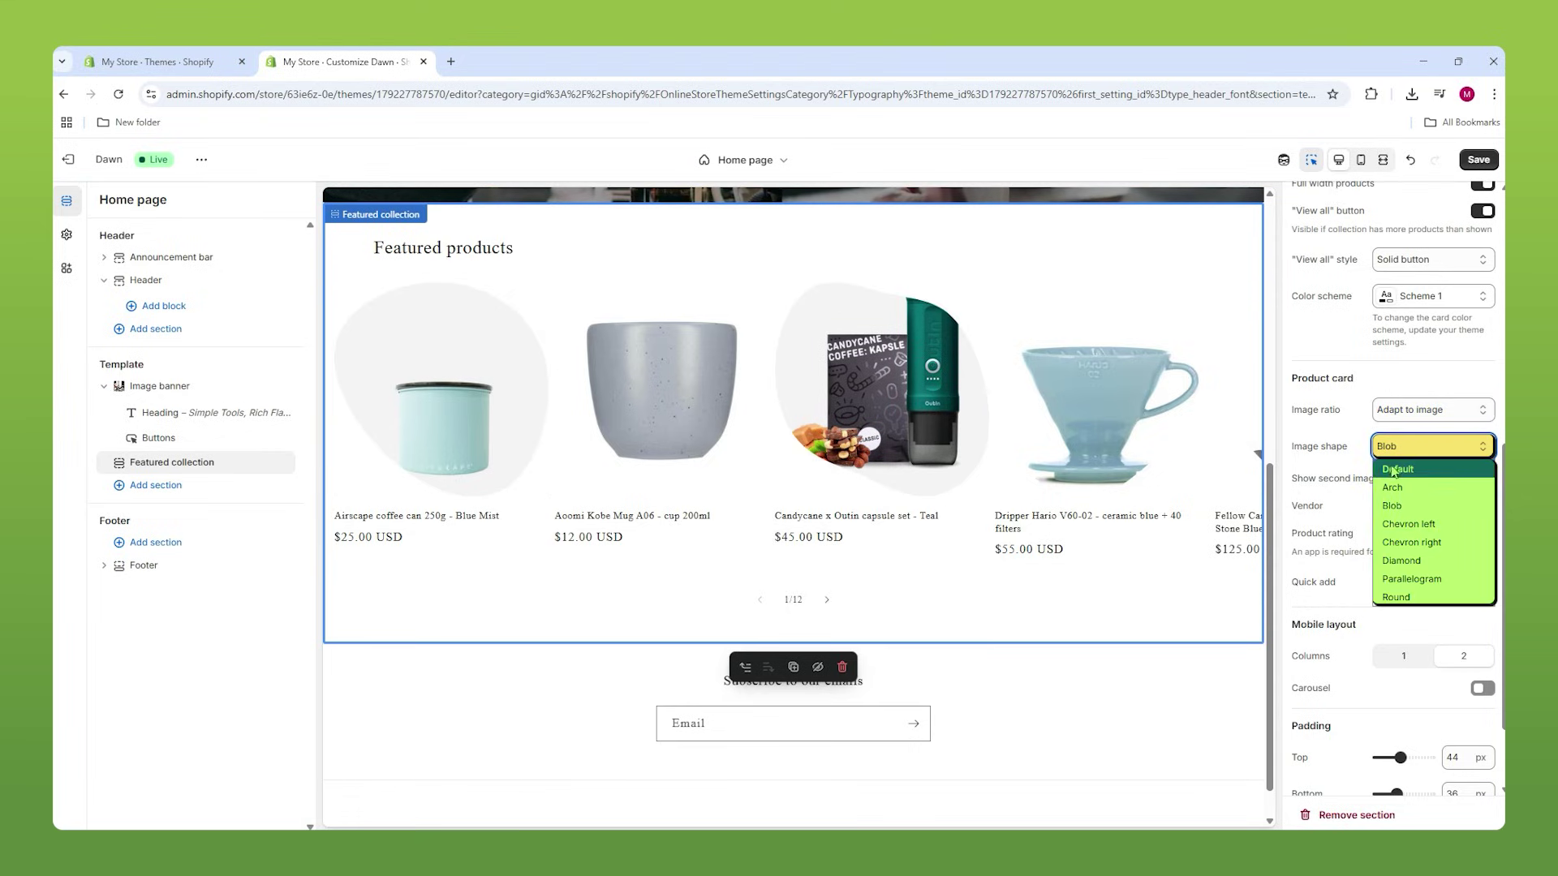
left_click(1389, 494)
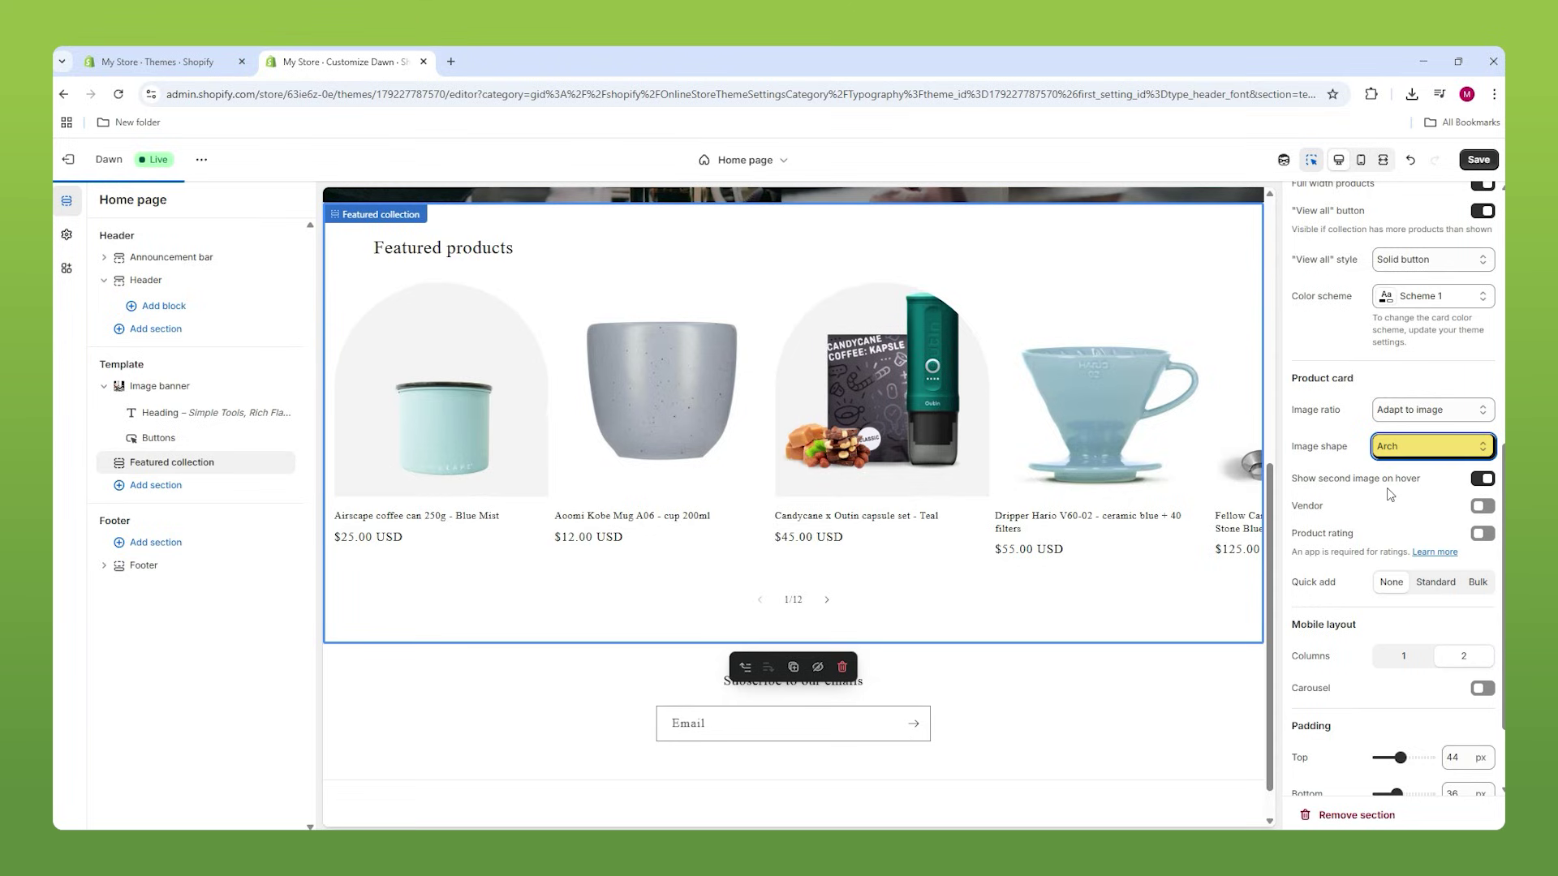
left_click(1407, 448)
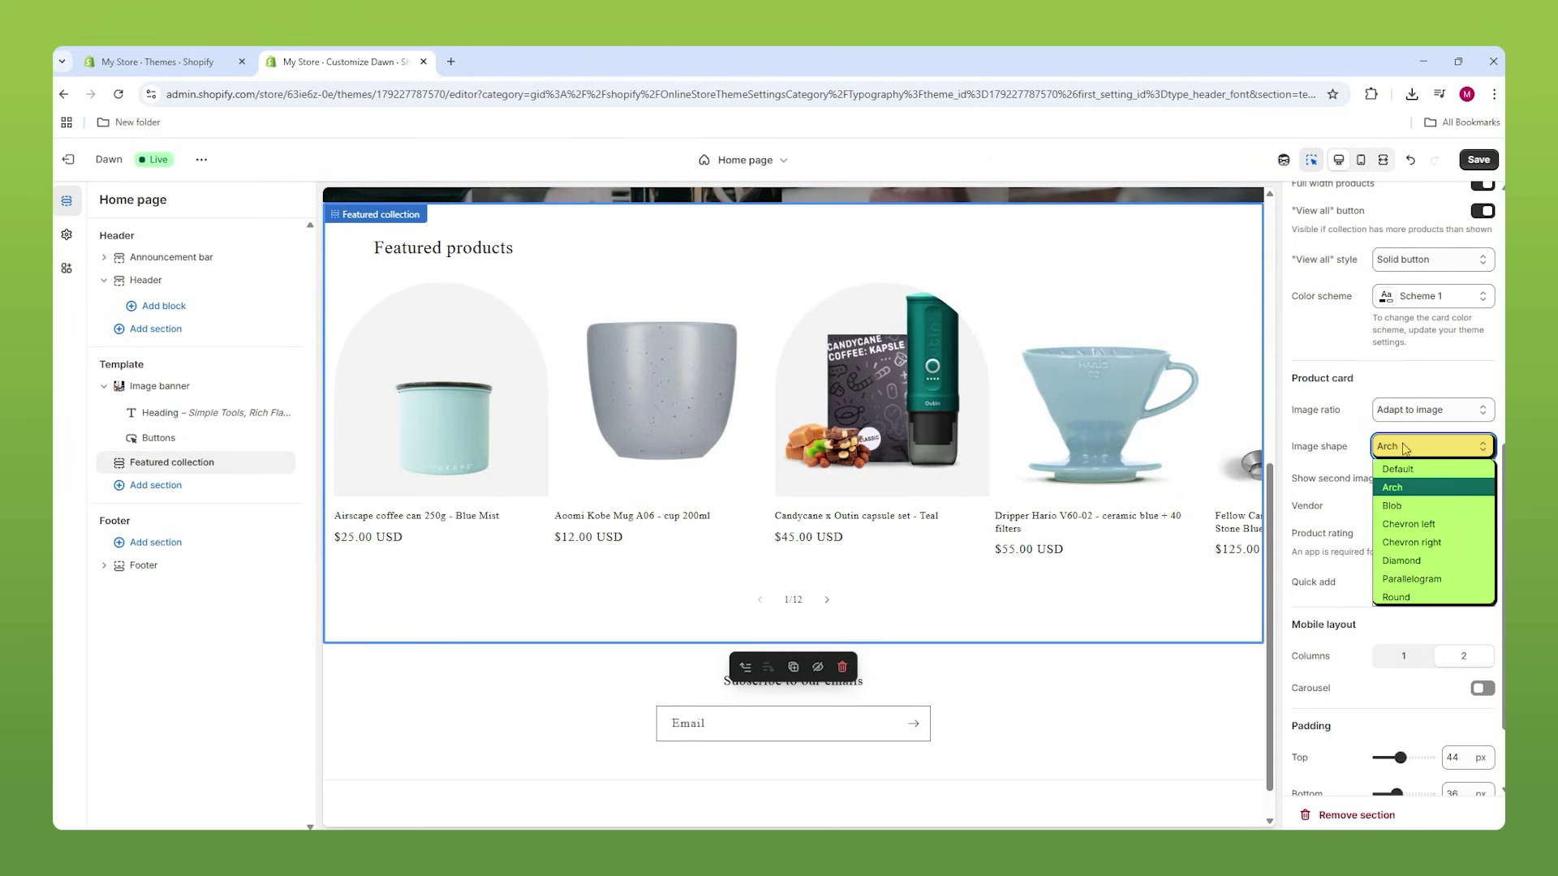
left_click(1392, 489)
scroll(1345, 505, "up", 2)
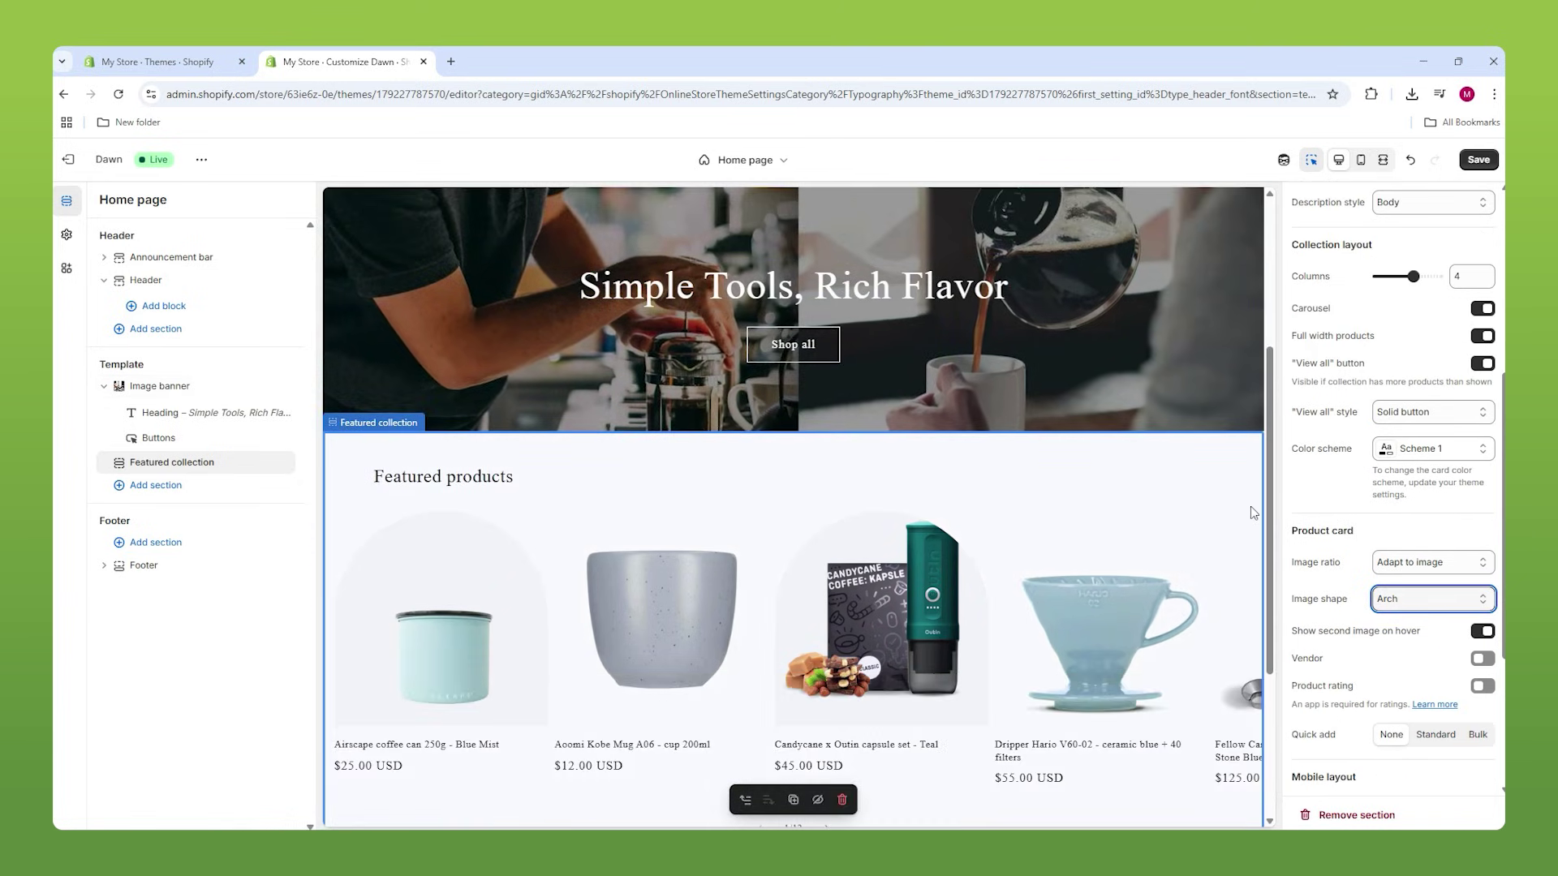
Add a Collection list section between the image banner and the featured collection.
scroll(1152, 503, "down", 1)
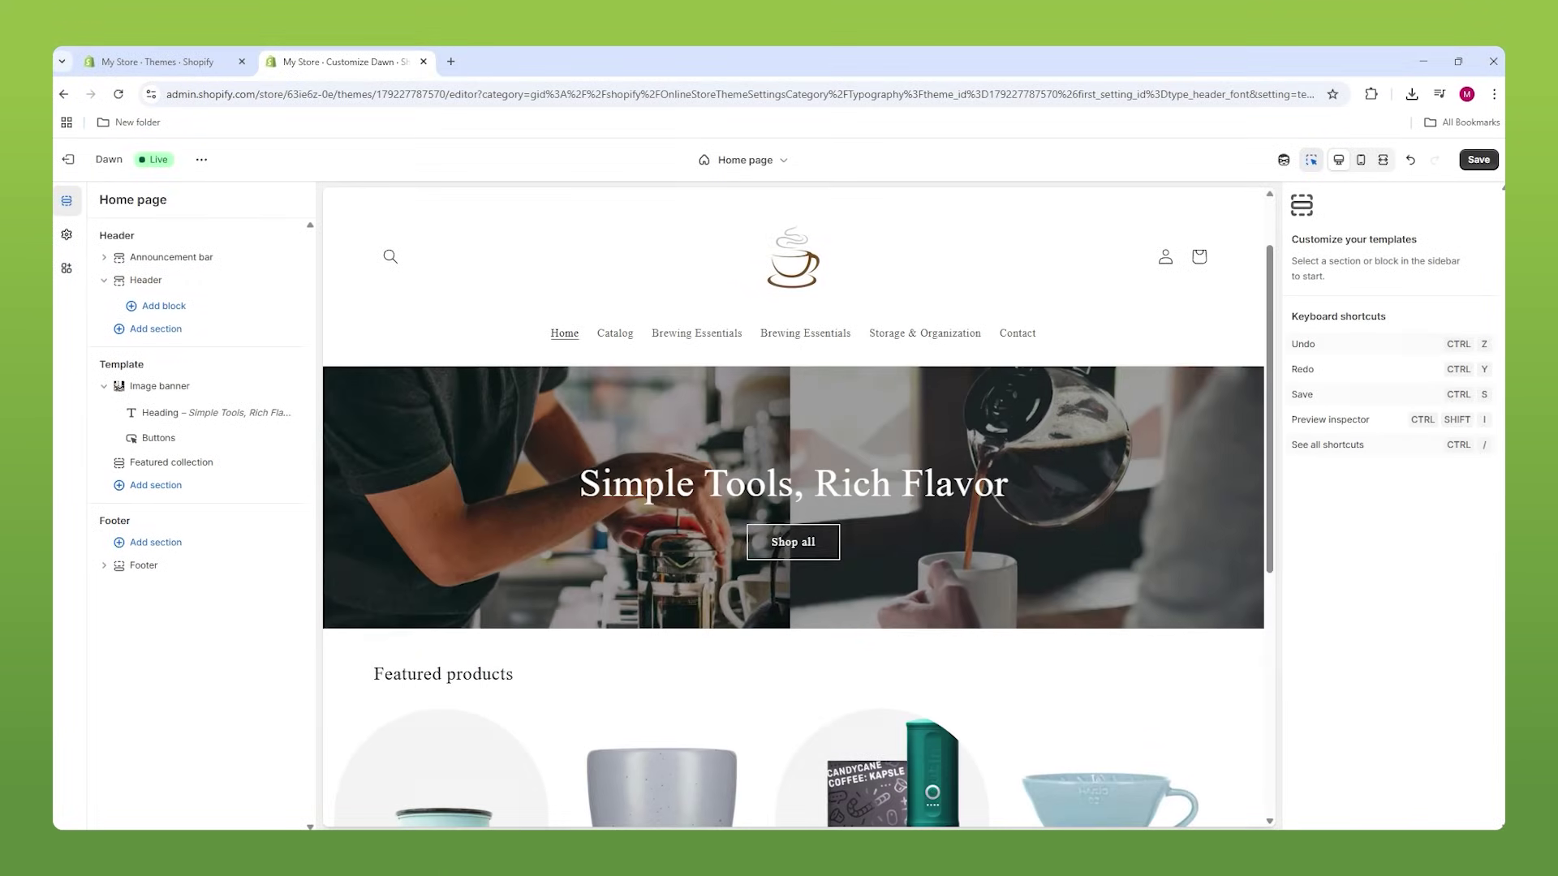
scroll(792, 560, "down", 1)
left_click(792, 552)
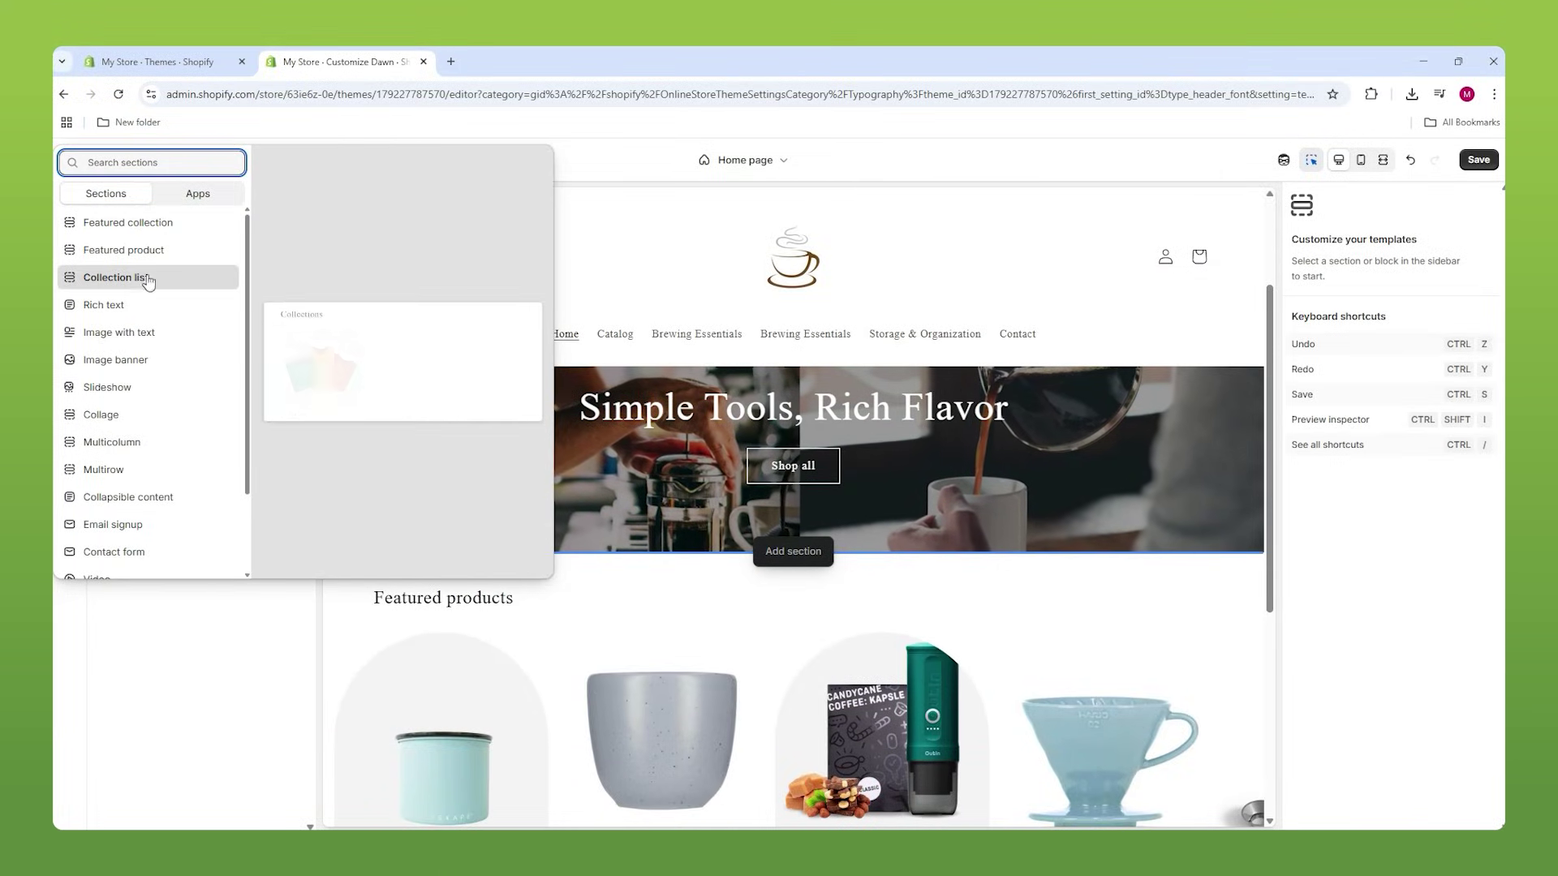
left_click(114, 277)
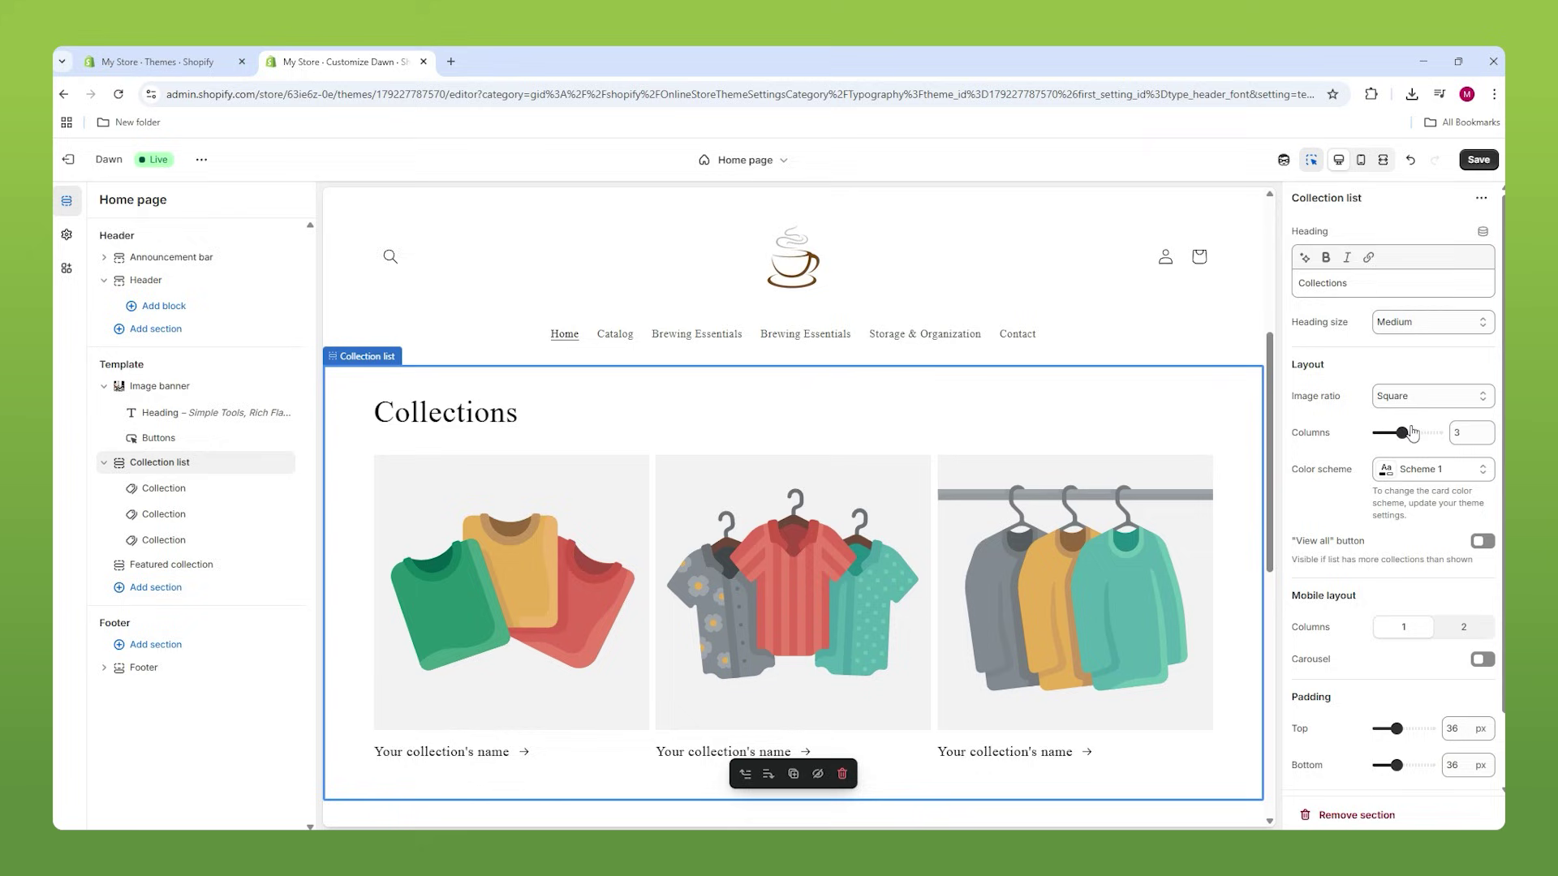
Try the collection list with 4 columns and a duplicated fourth block, and return it to 3 columns and three blocks.
left_click_drag(1412, 432, 1414, 432)
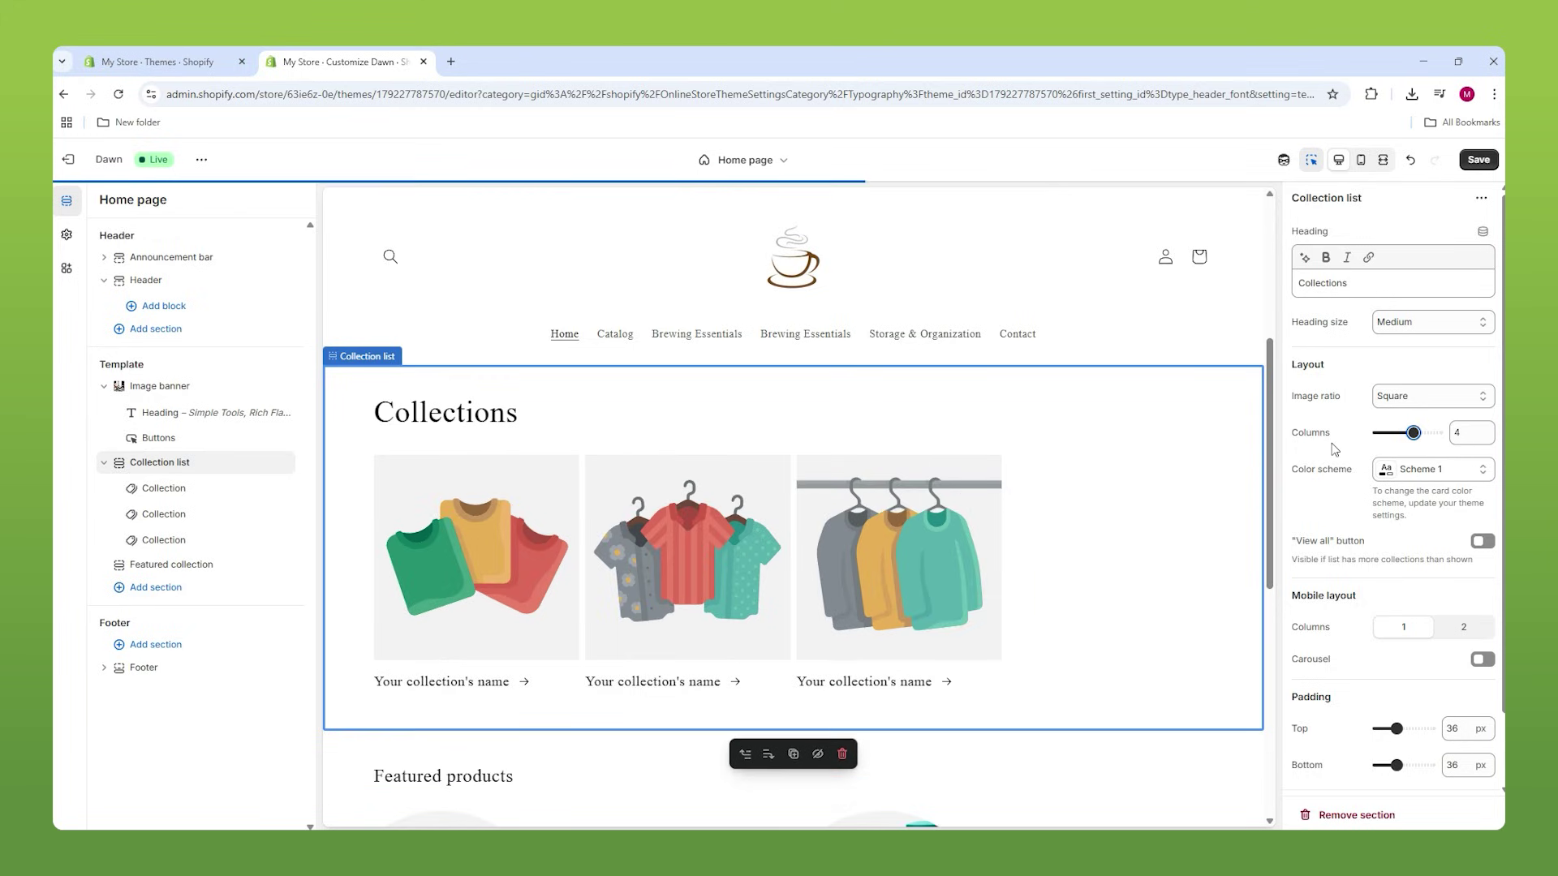
right_click(164, 545)
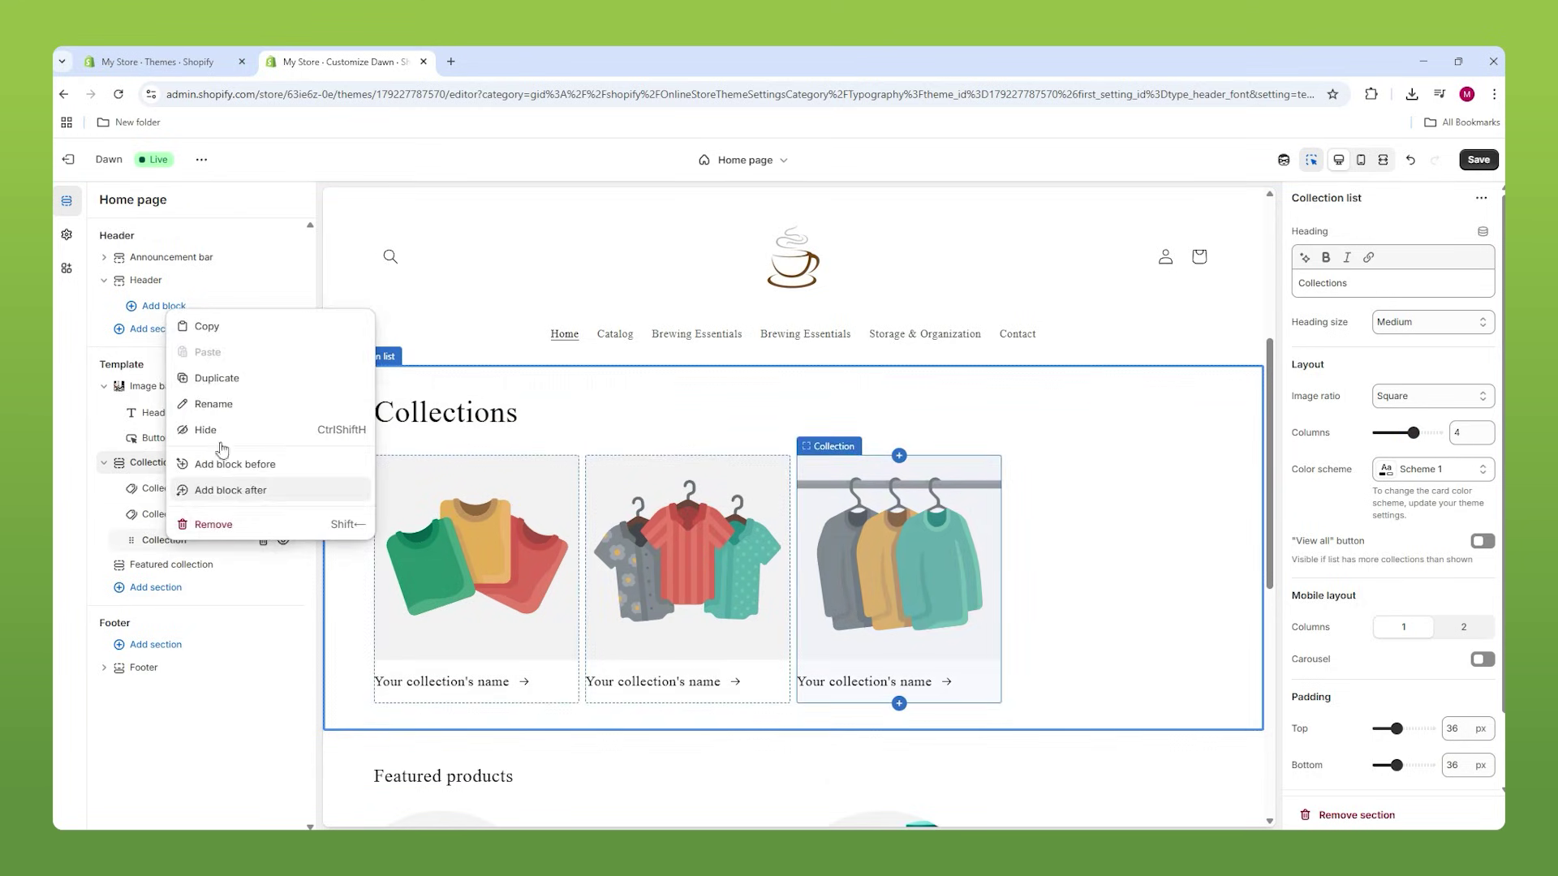
left_click(232, 387)
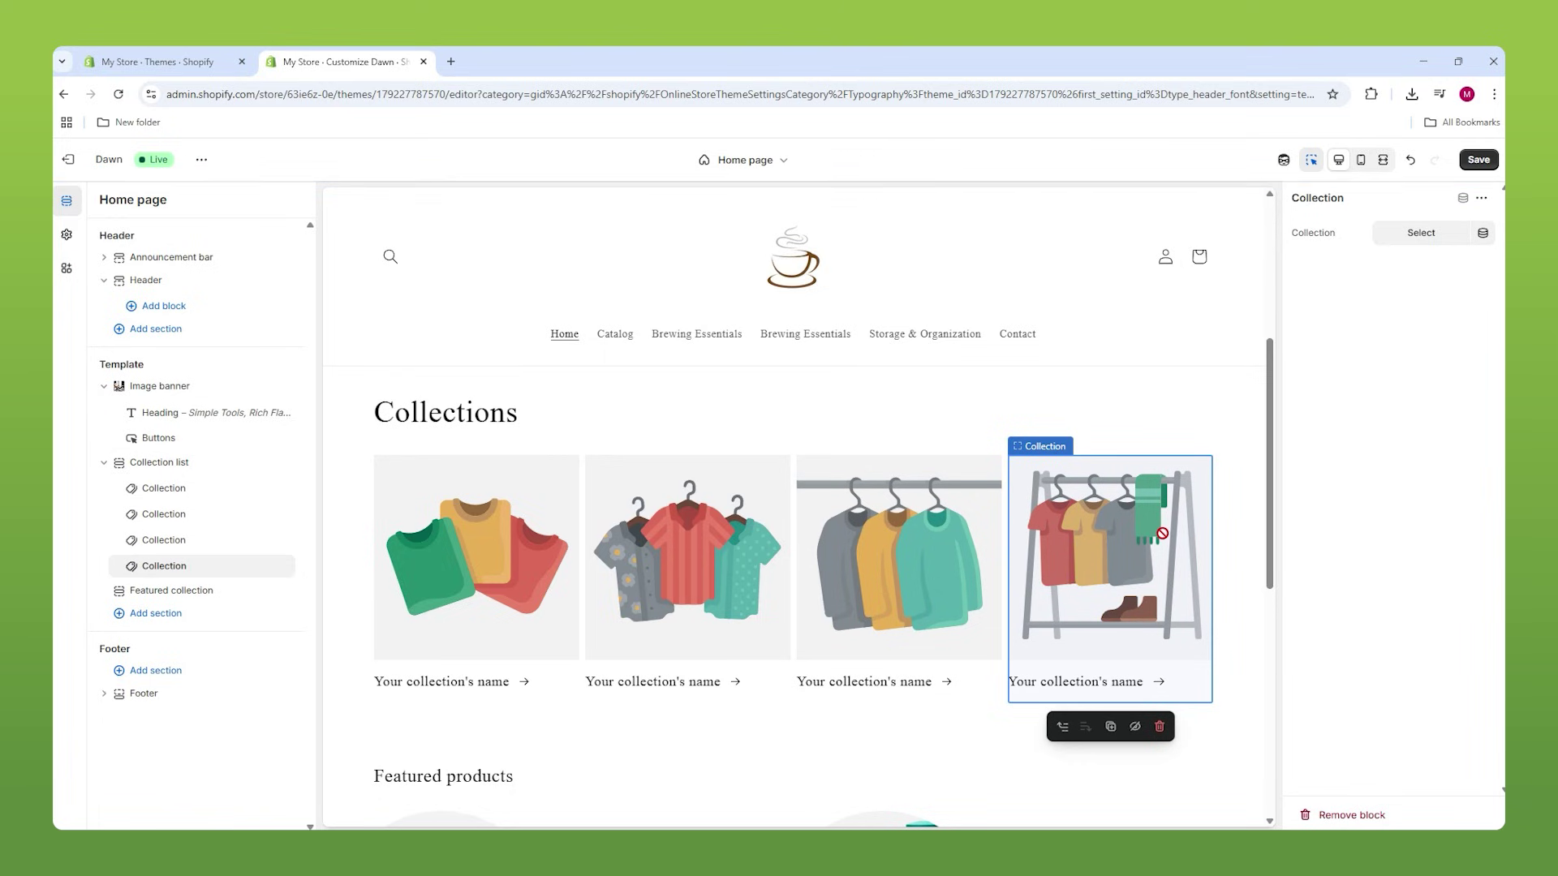
left_click(1160, 726)
left_click(1184, 427)
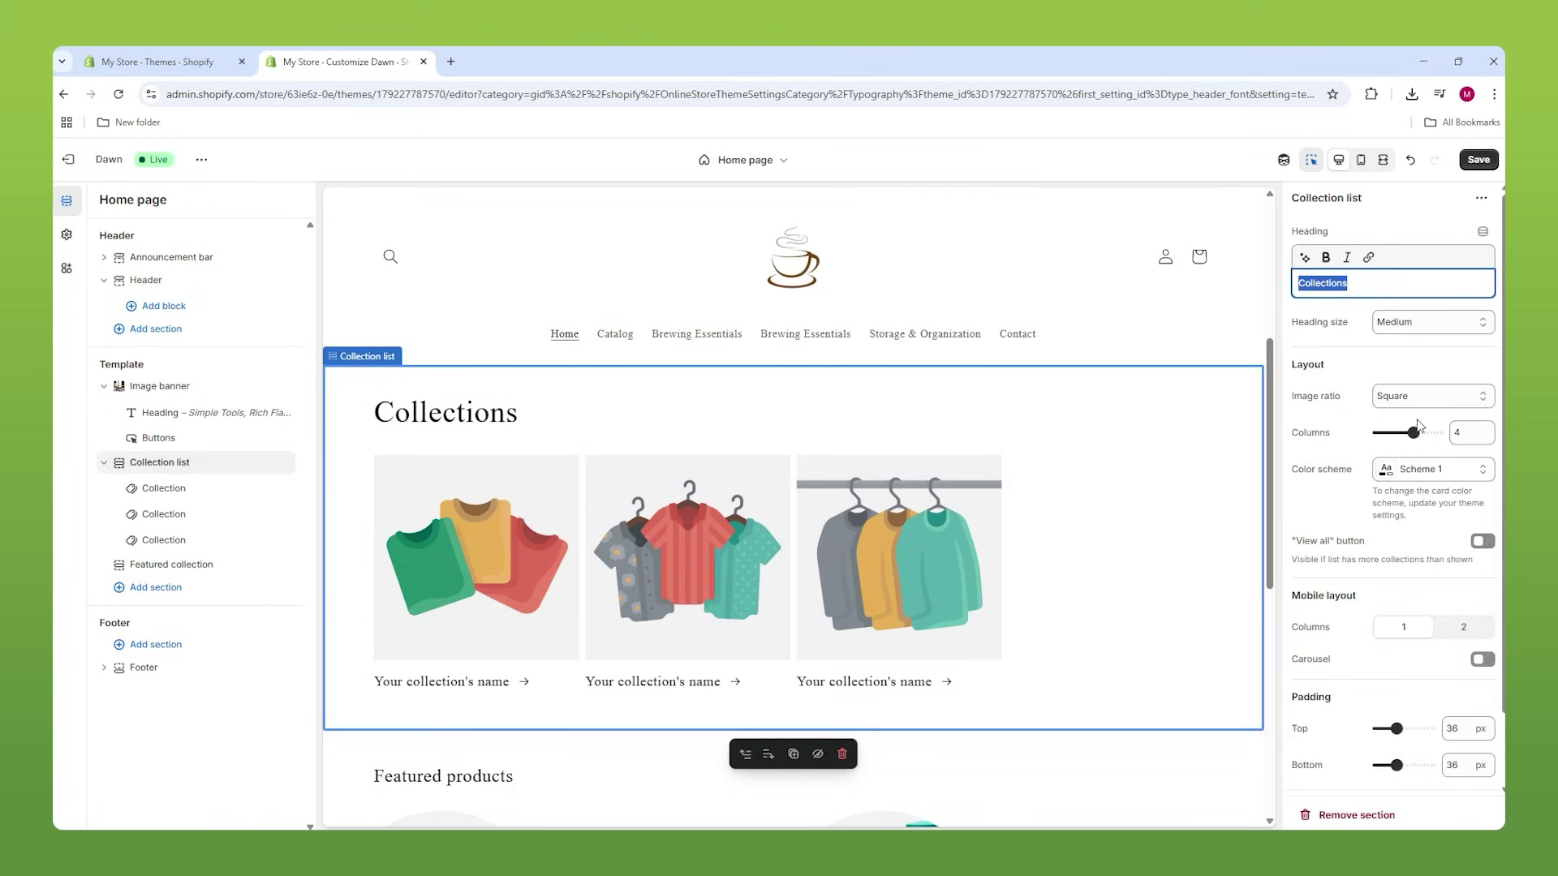
left_click_drag(1402, 432, 1402, 432)
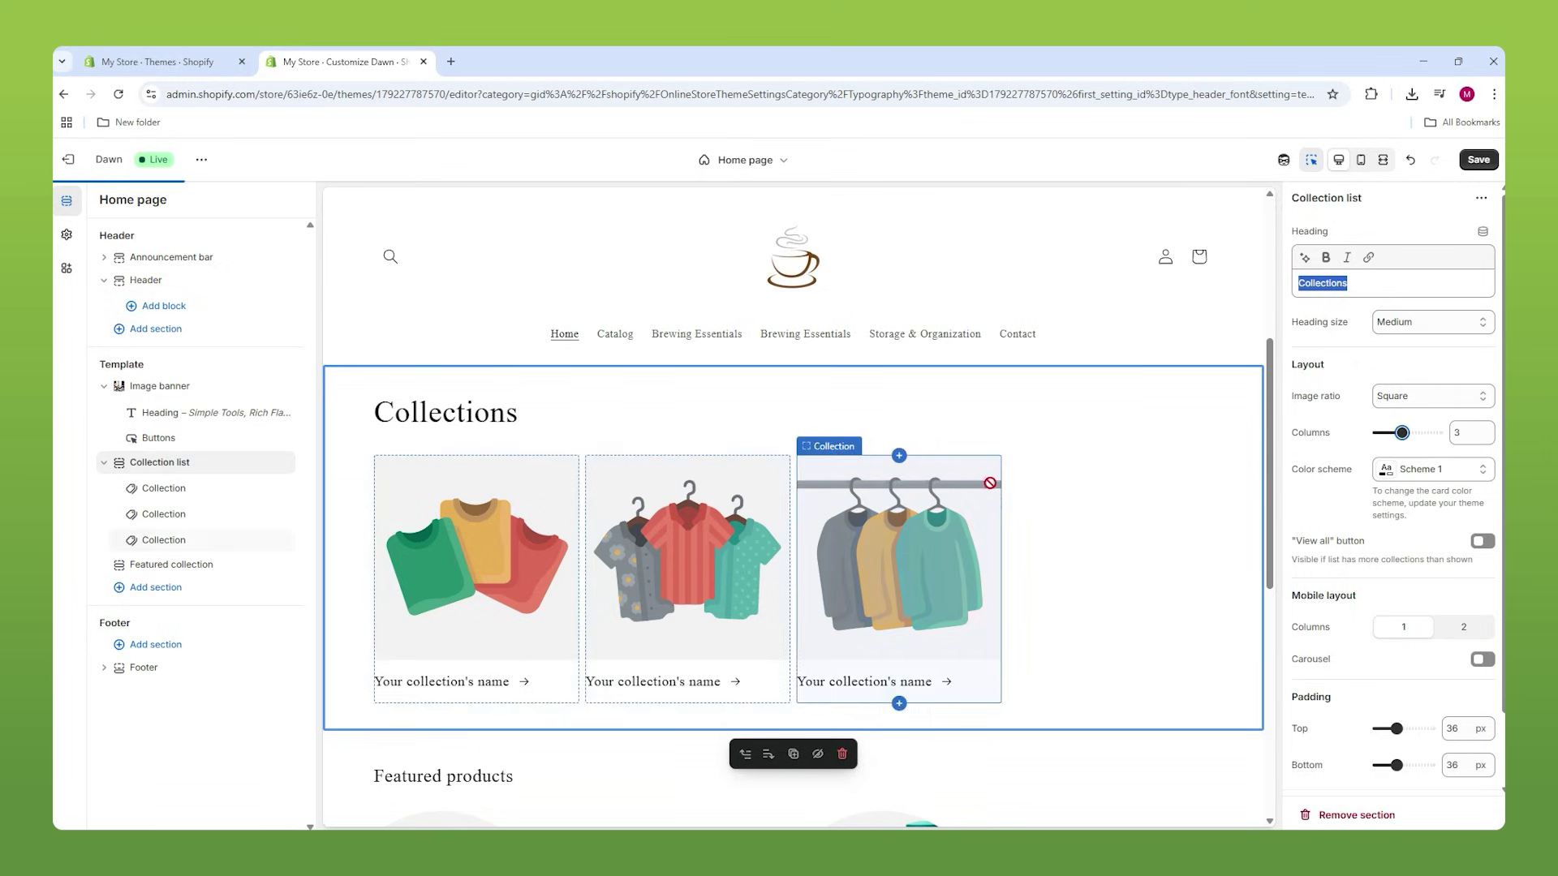
Assign Brewing Essentials to the collection list's first block and Storage & Organization to its second block.
left_click(544, 529)
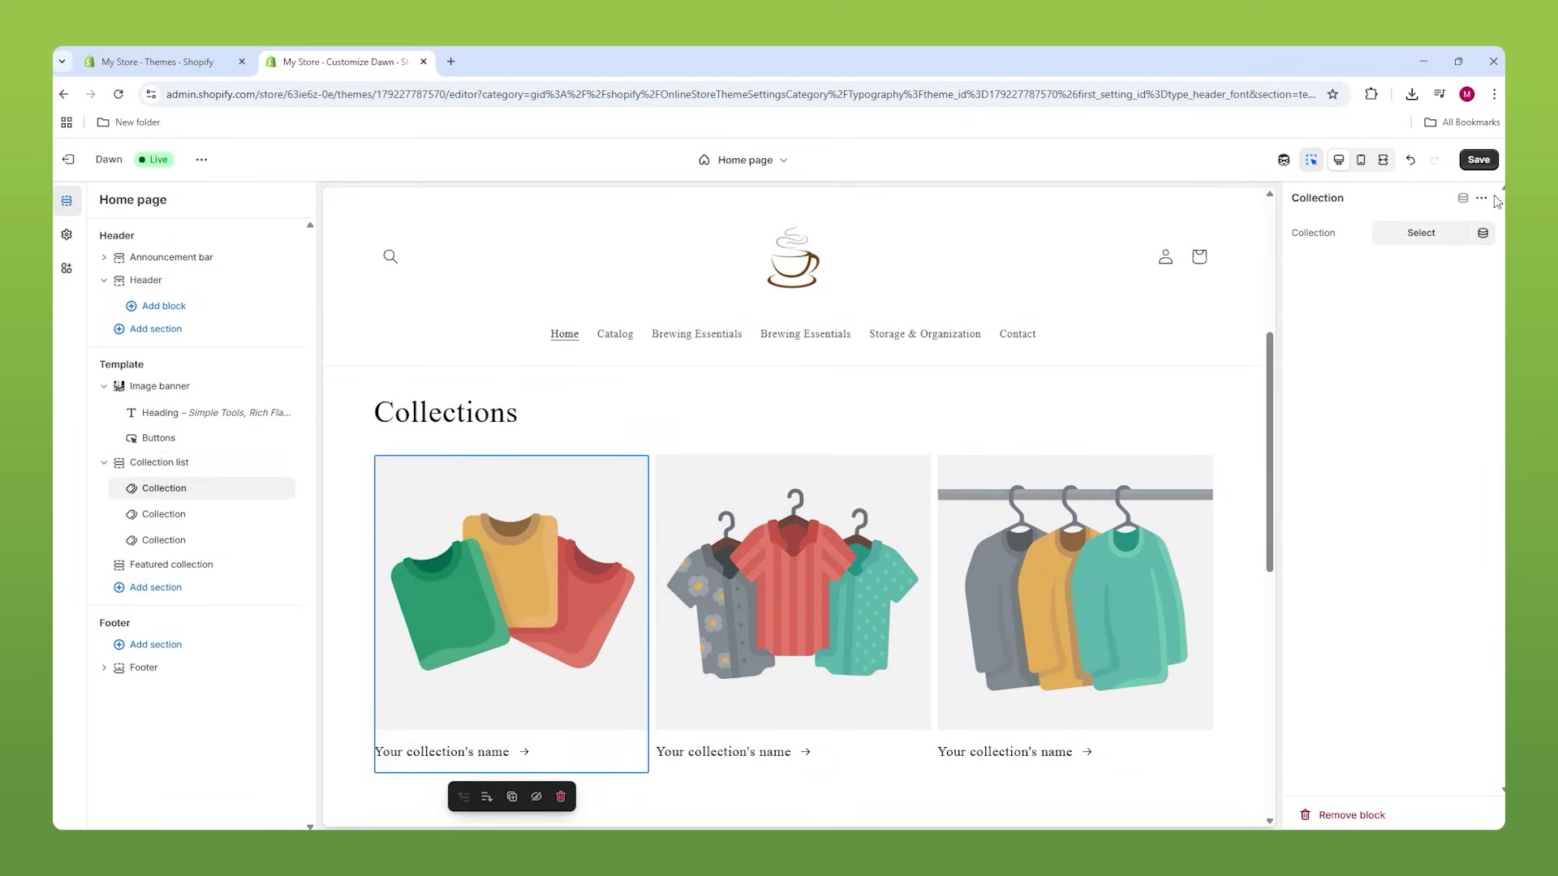
left_click(1422, 234)
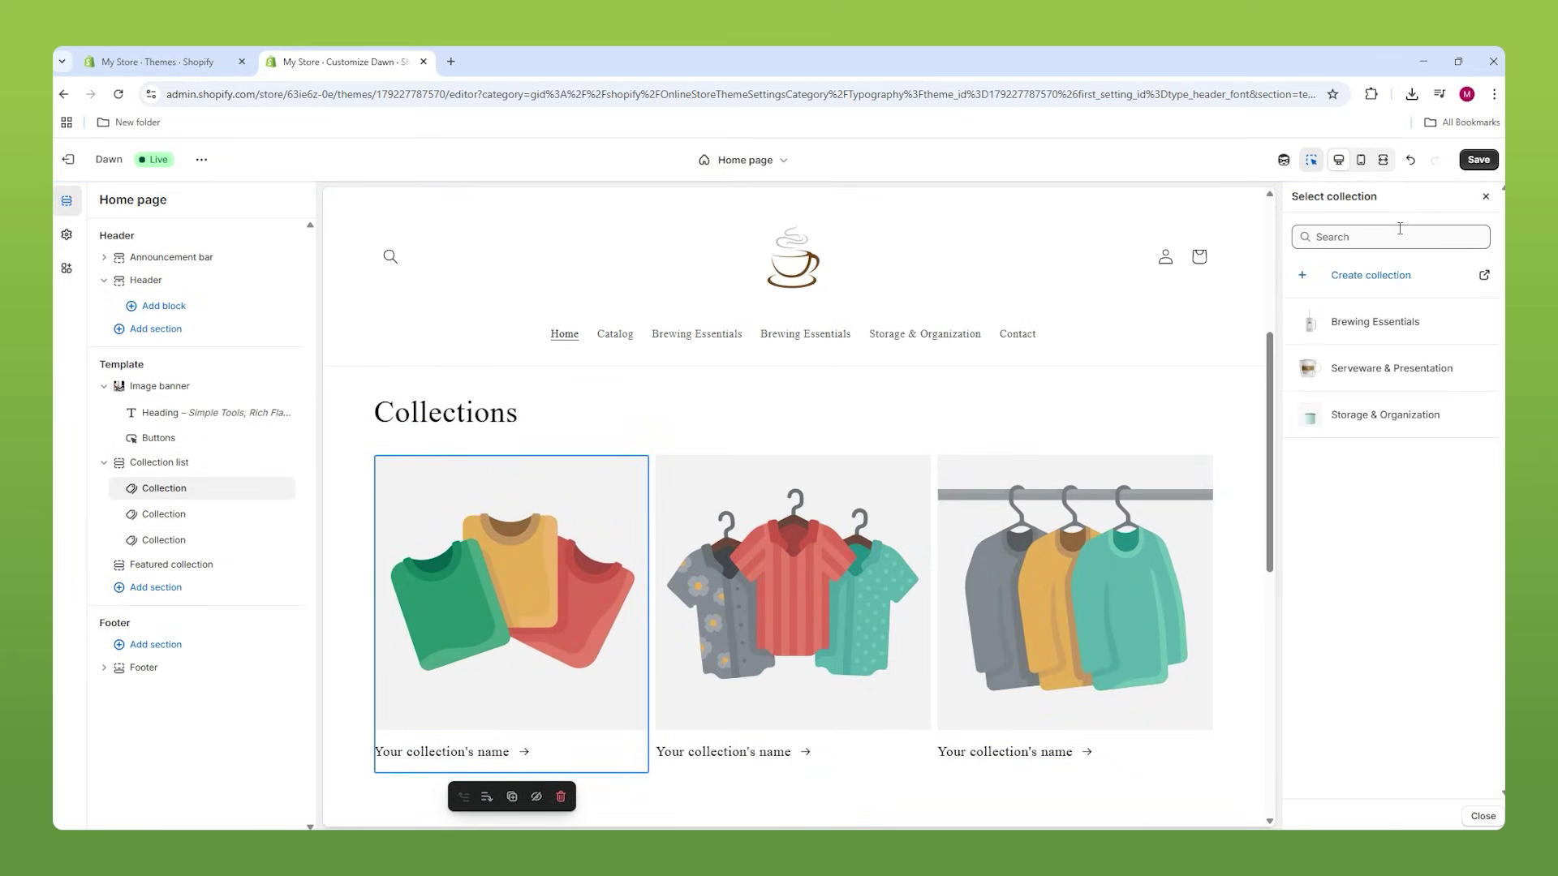
left_click(1354, 333)
scroll(816, 496, "down", 2)
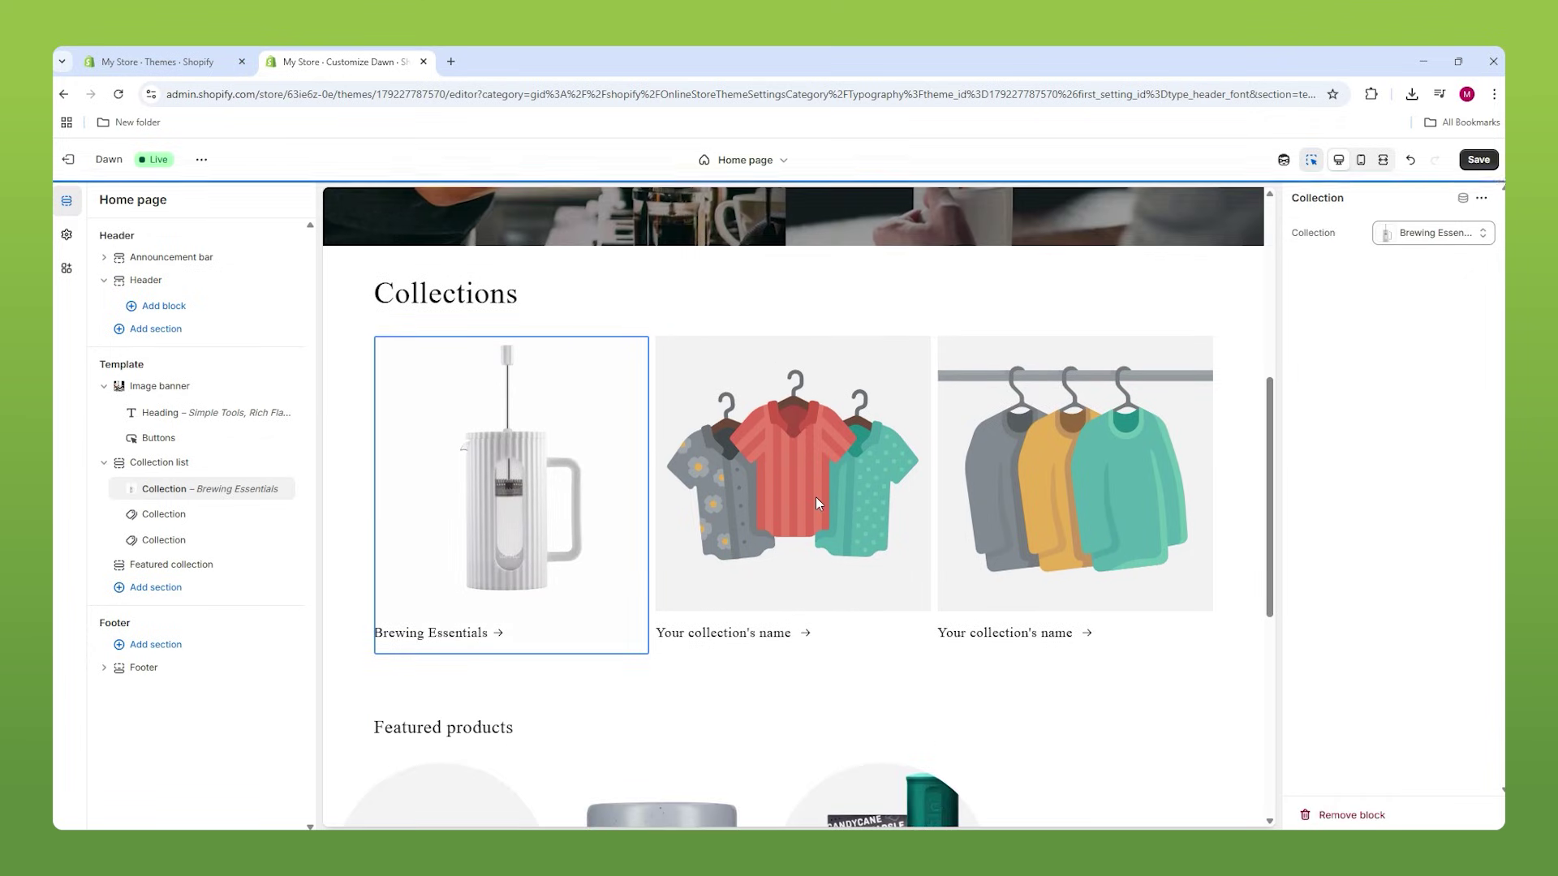
left_click(815, 495)
left_click(1381, 235)
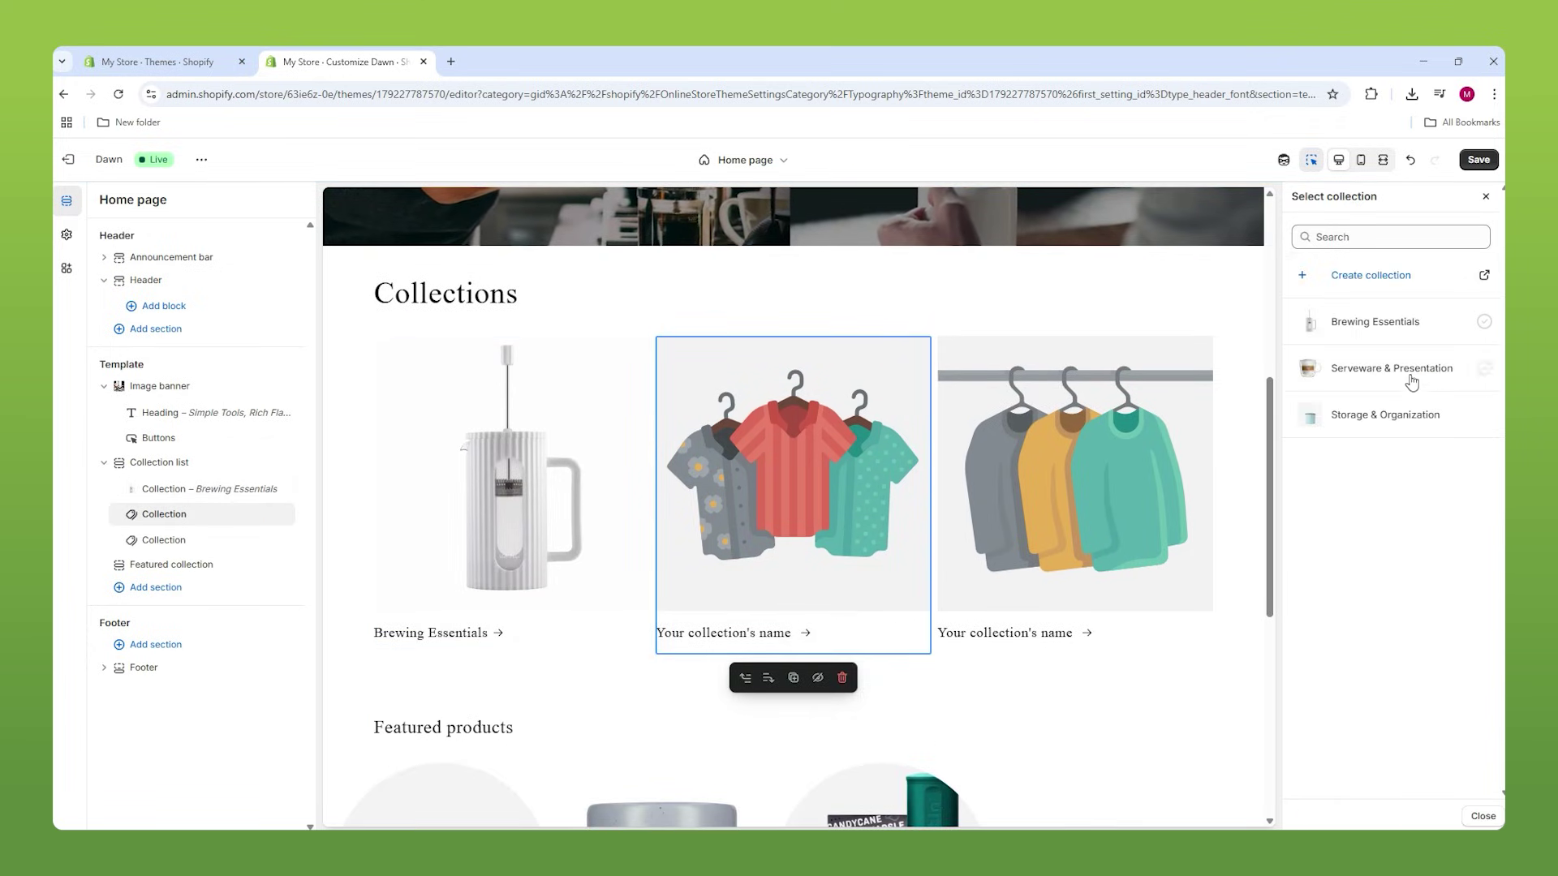
left_click(1367, 416)
Assign the Serveware & Presentation collection to the collection list's third block.
left_click(1113, 436)
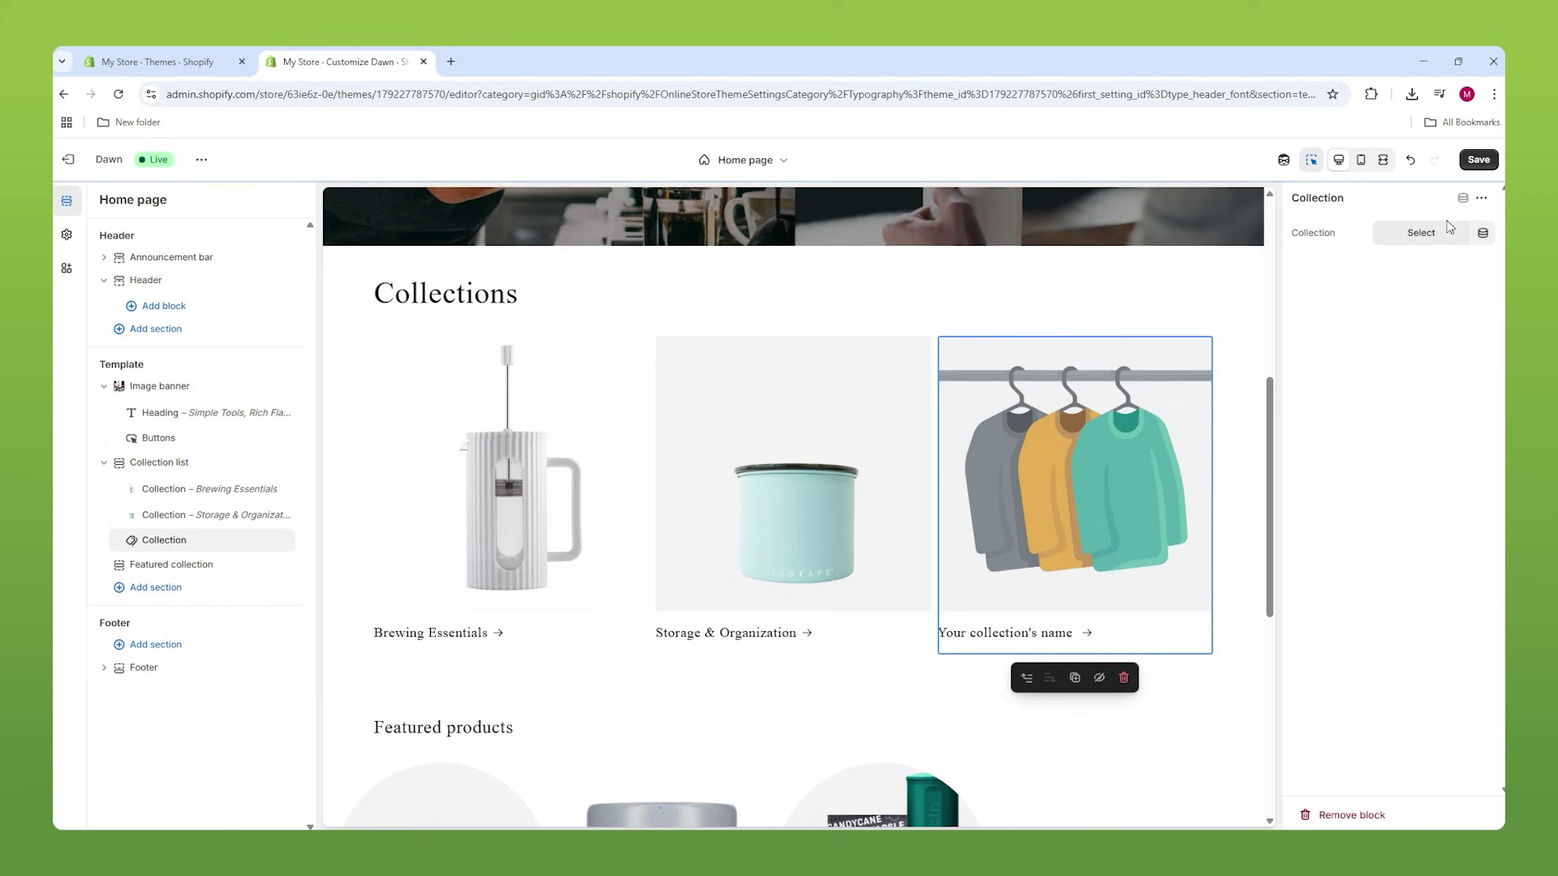
left_click(1419, 234)
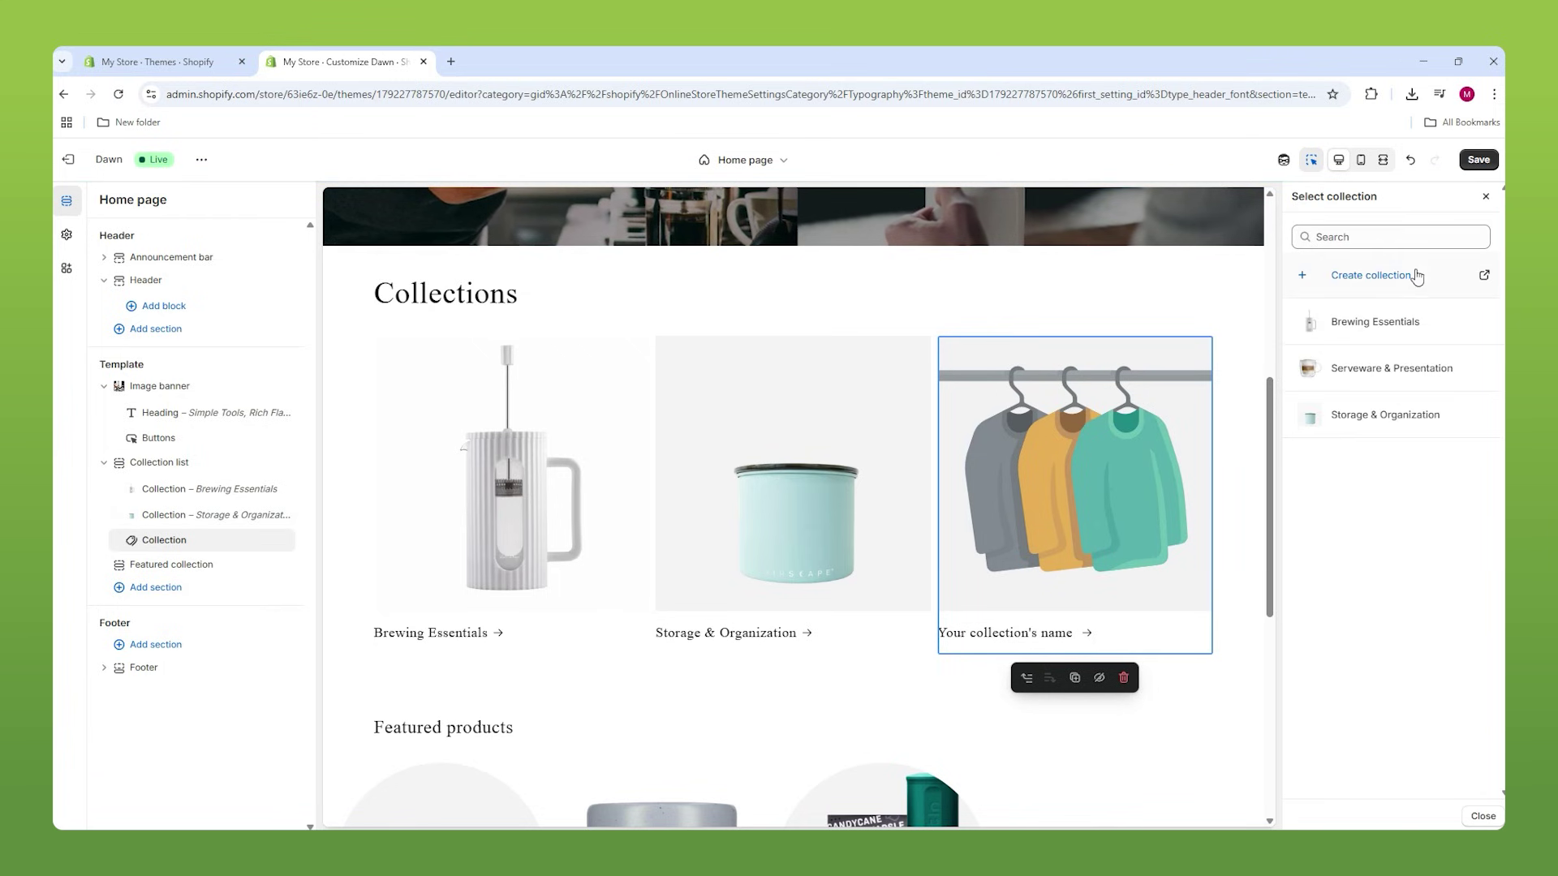
left_click(1374, 370)
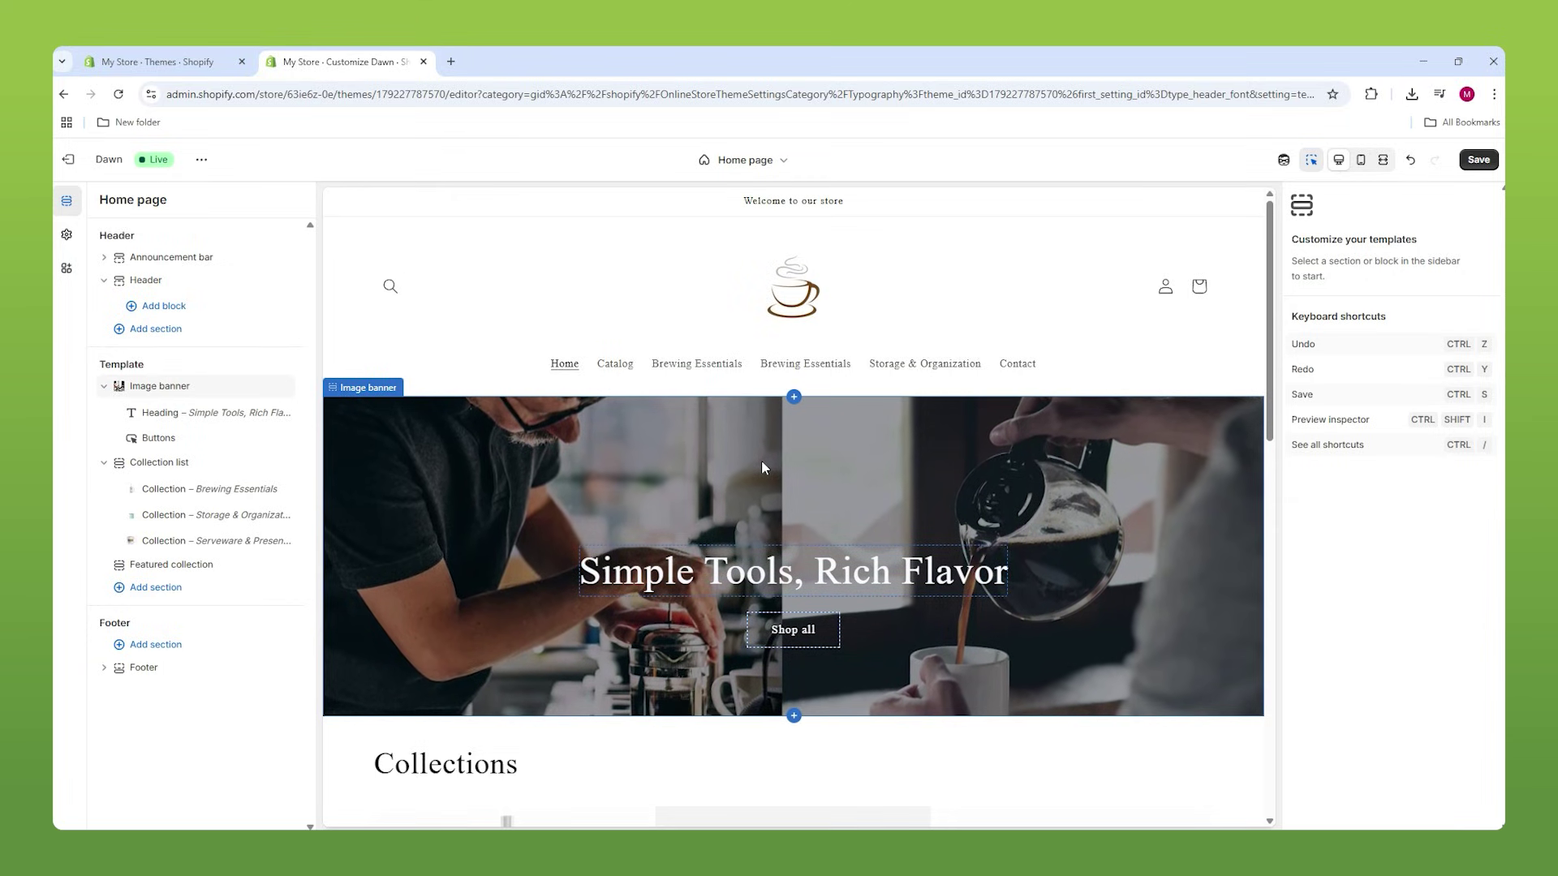
Add an Image banner section between the collection list and the featured collection, and remove its button and text blocks.
scroll(762, 489, "down", 5)
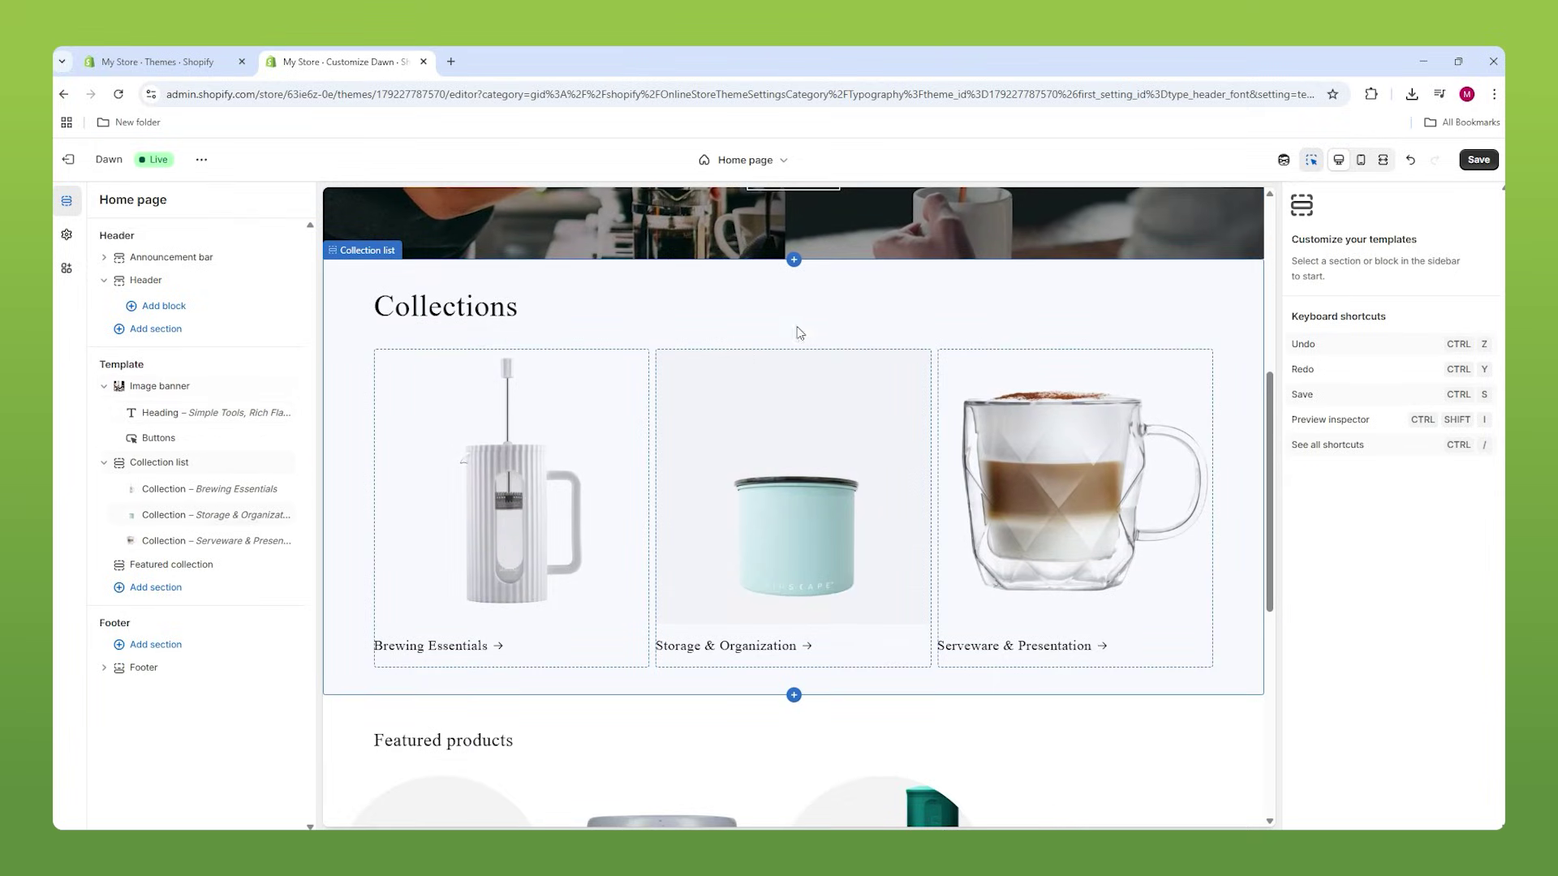
left_click(794, 695)
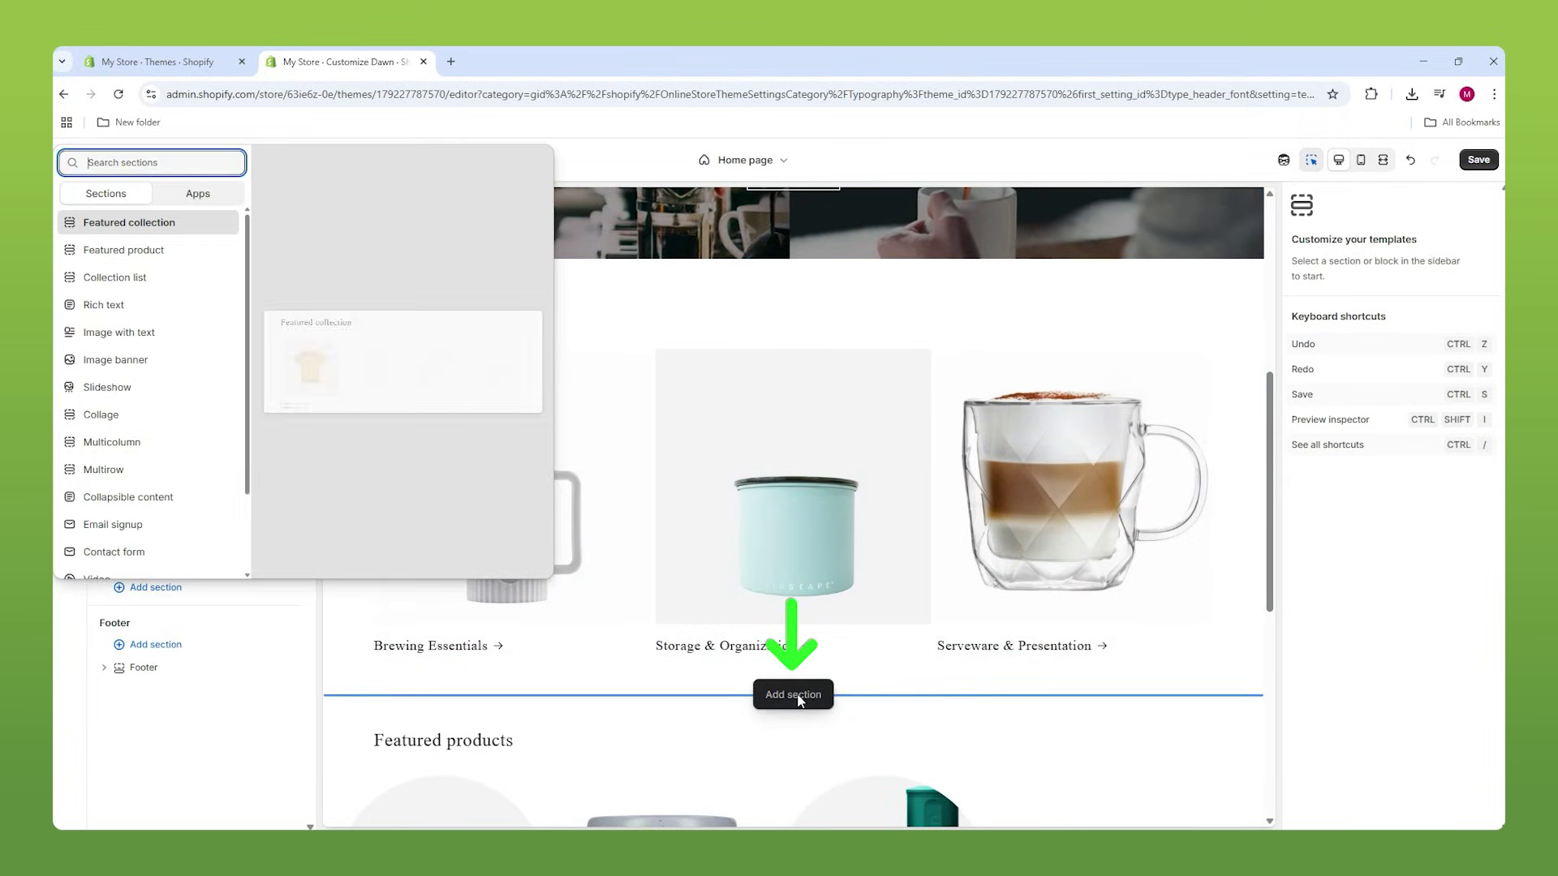
left_click(163, 360)
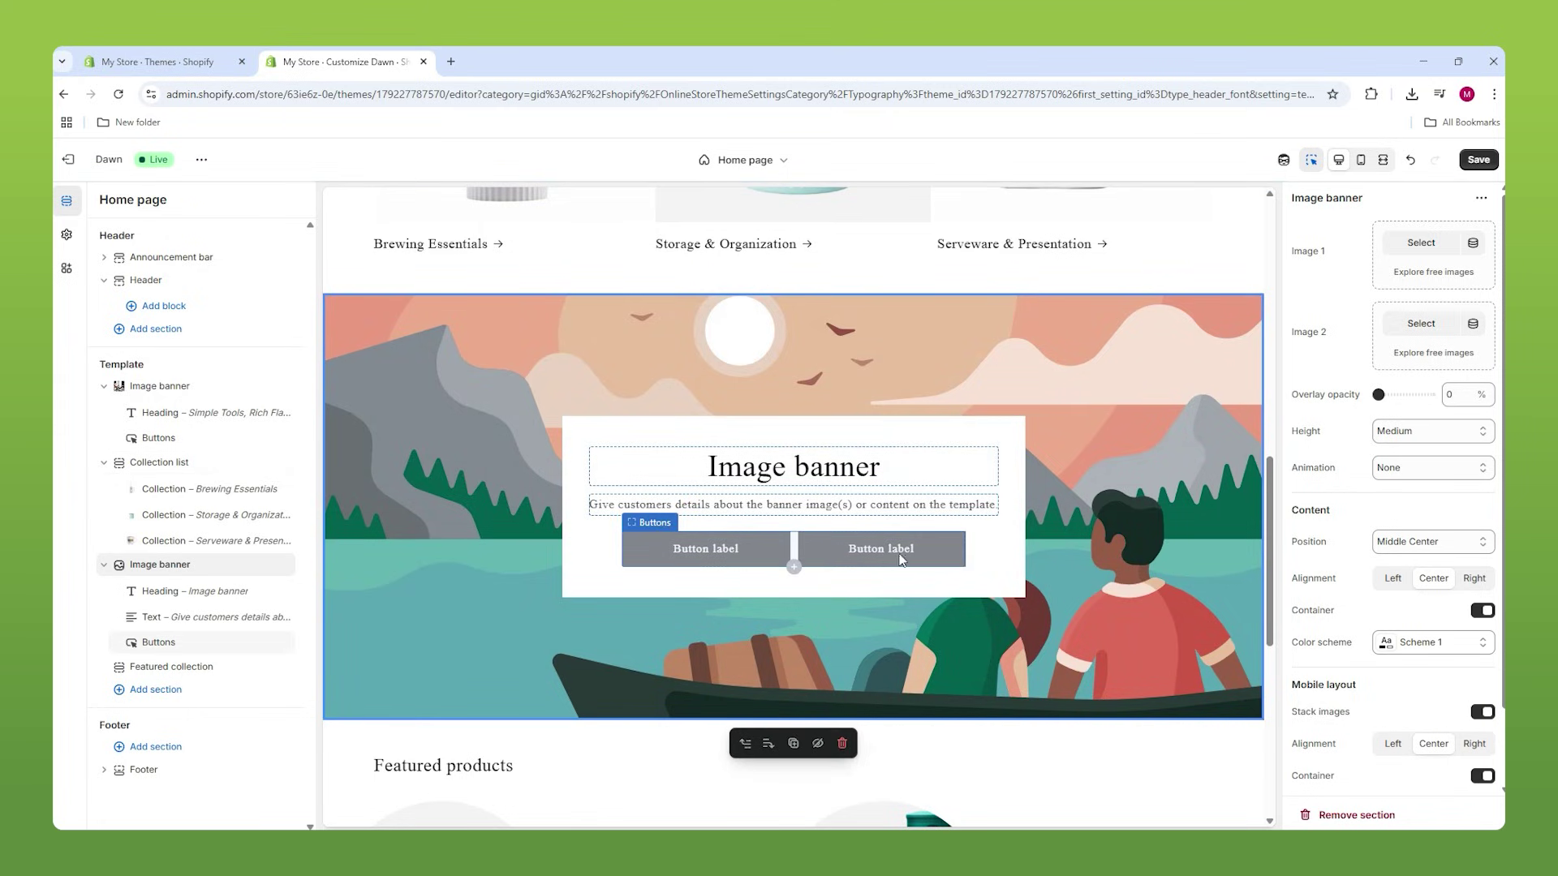
left_click(839, 559)
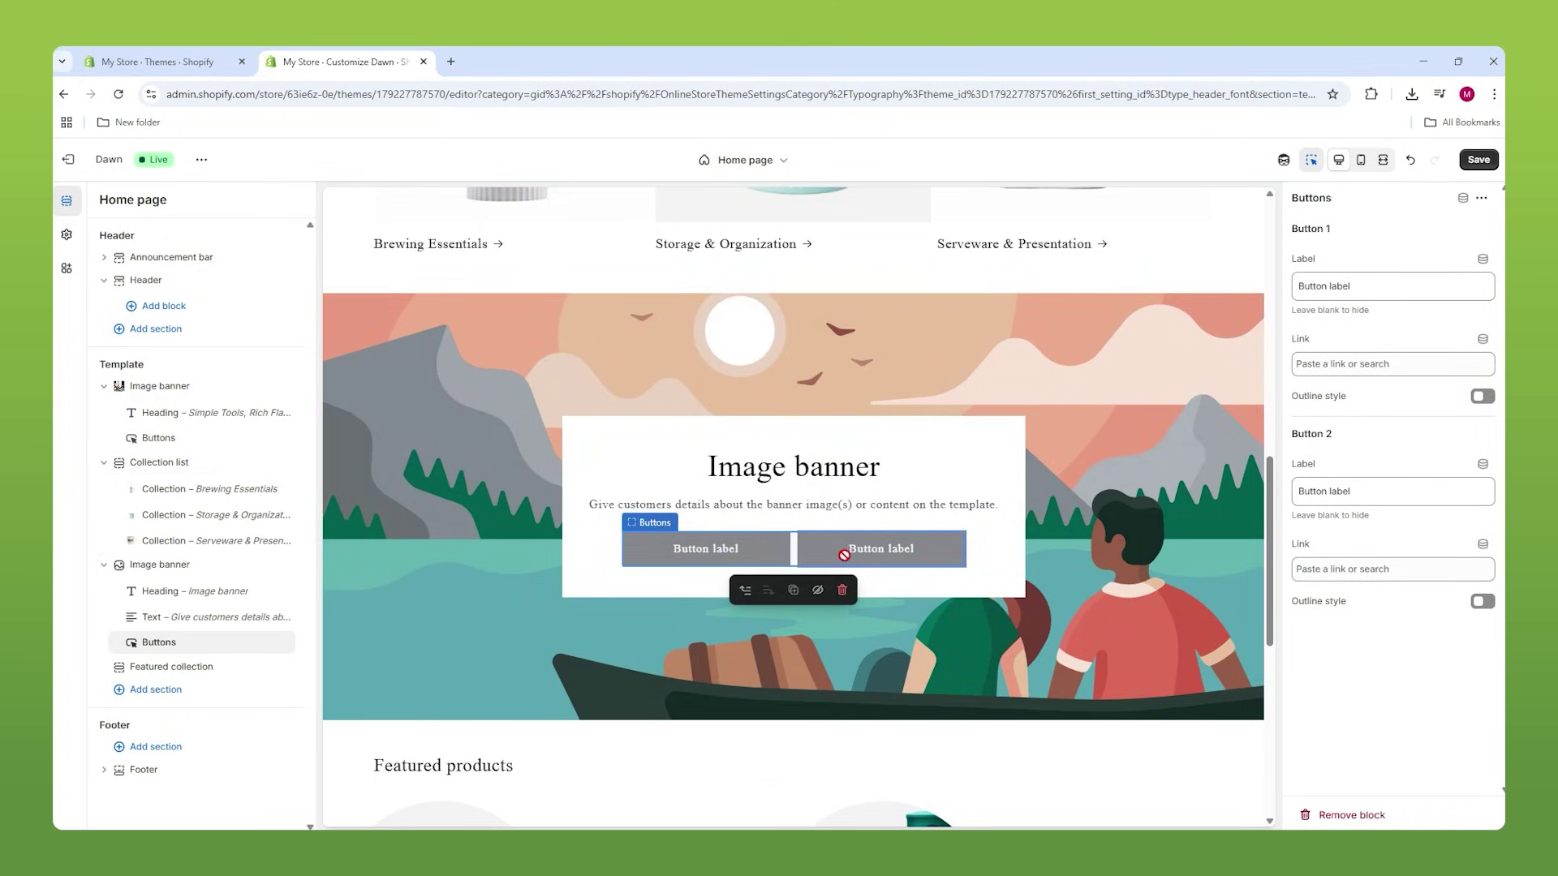
left_click(843, 594)
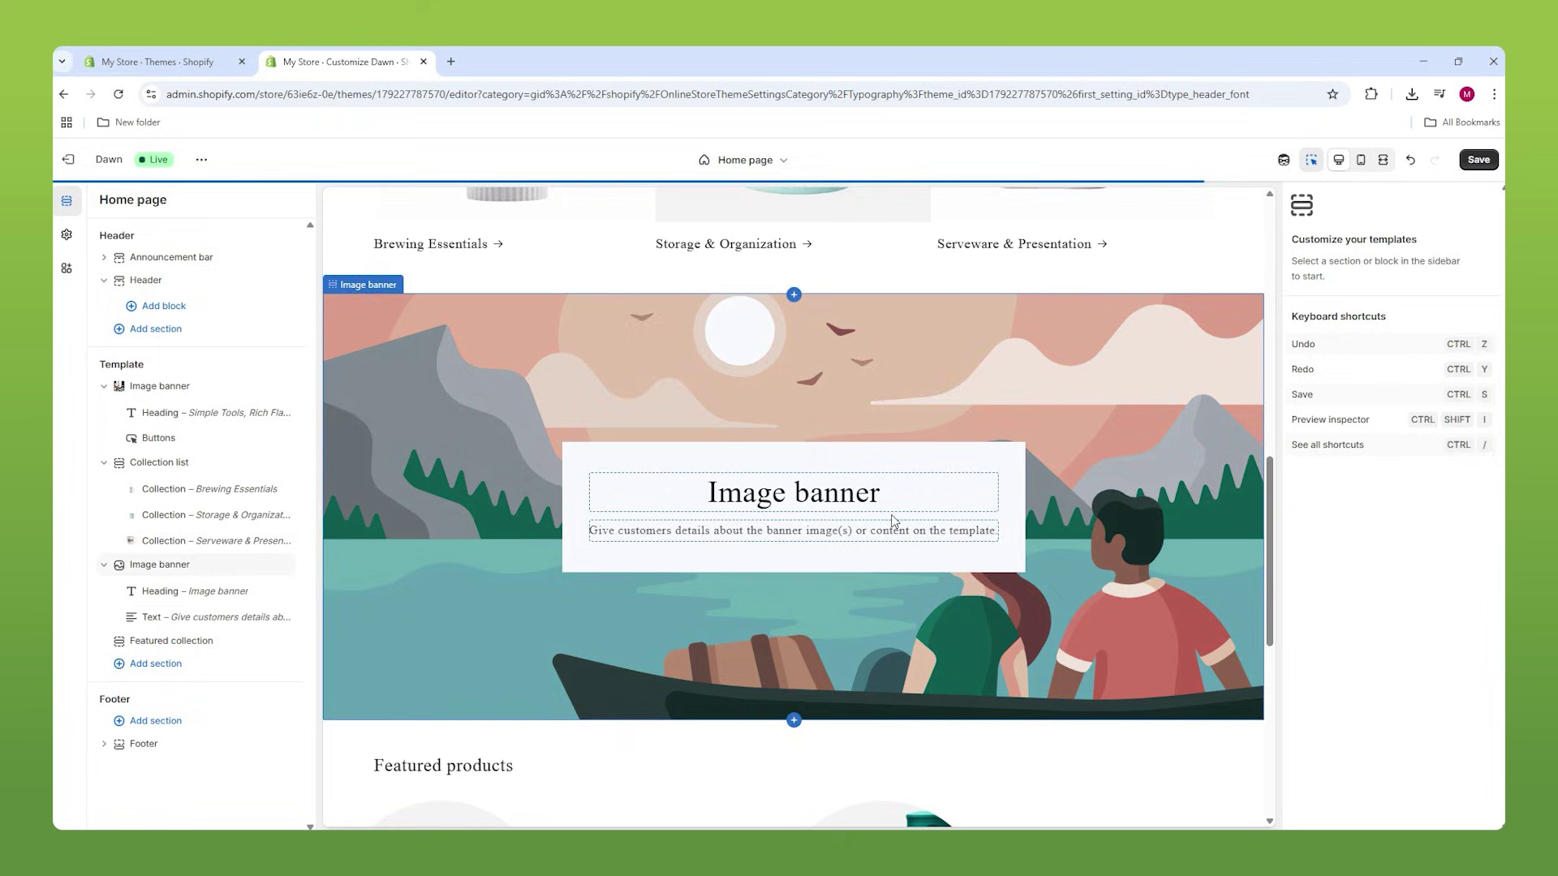
left_click(867, 536)
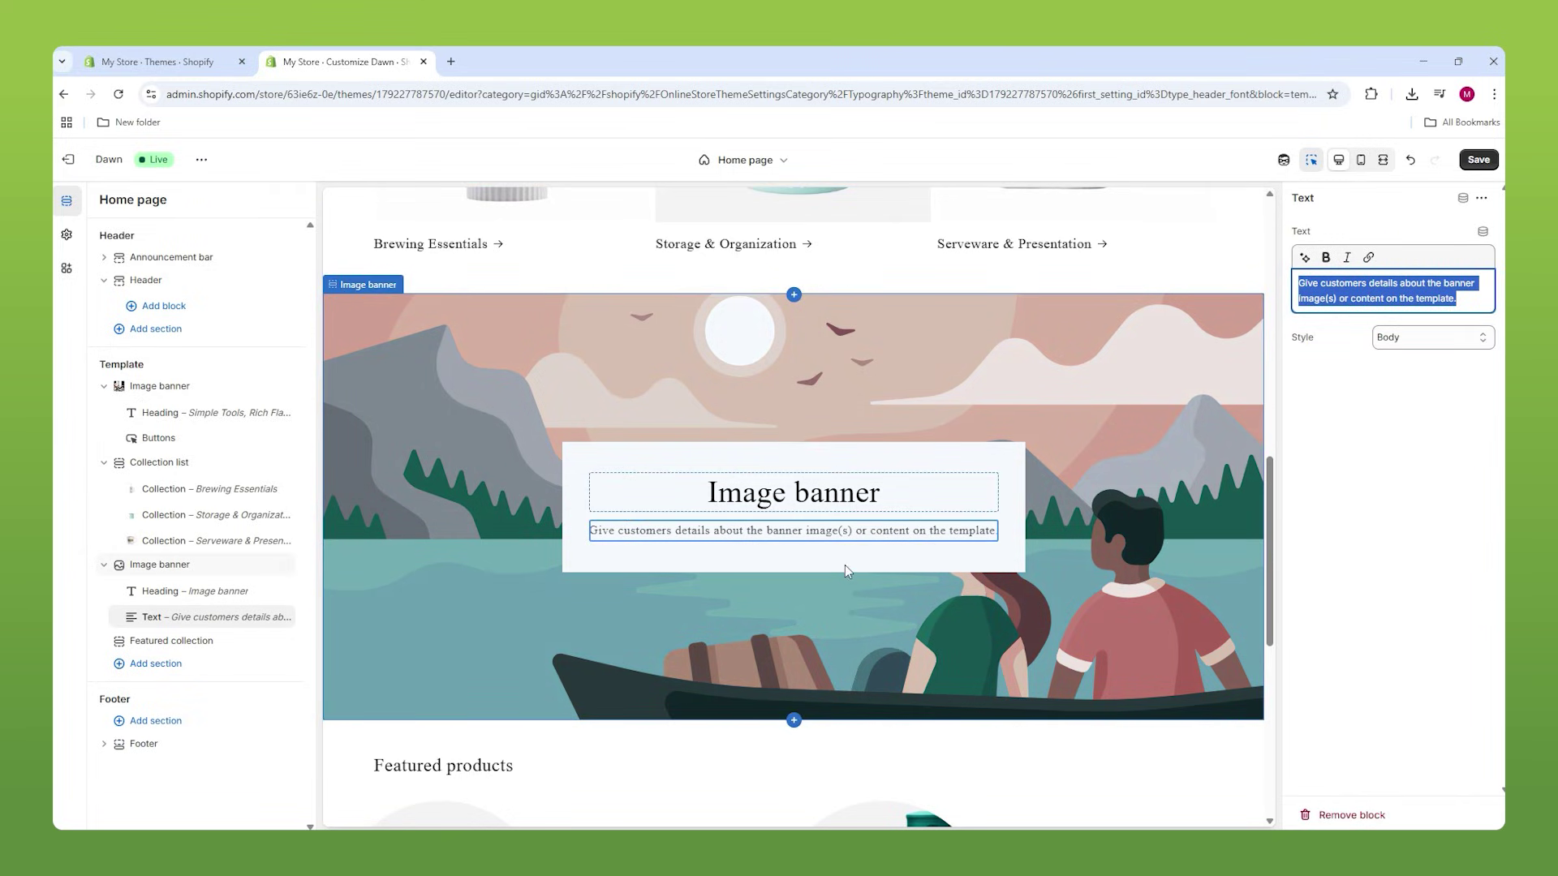
left_click(850, 560)
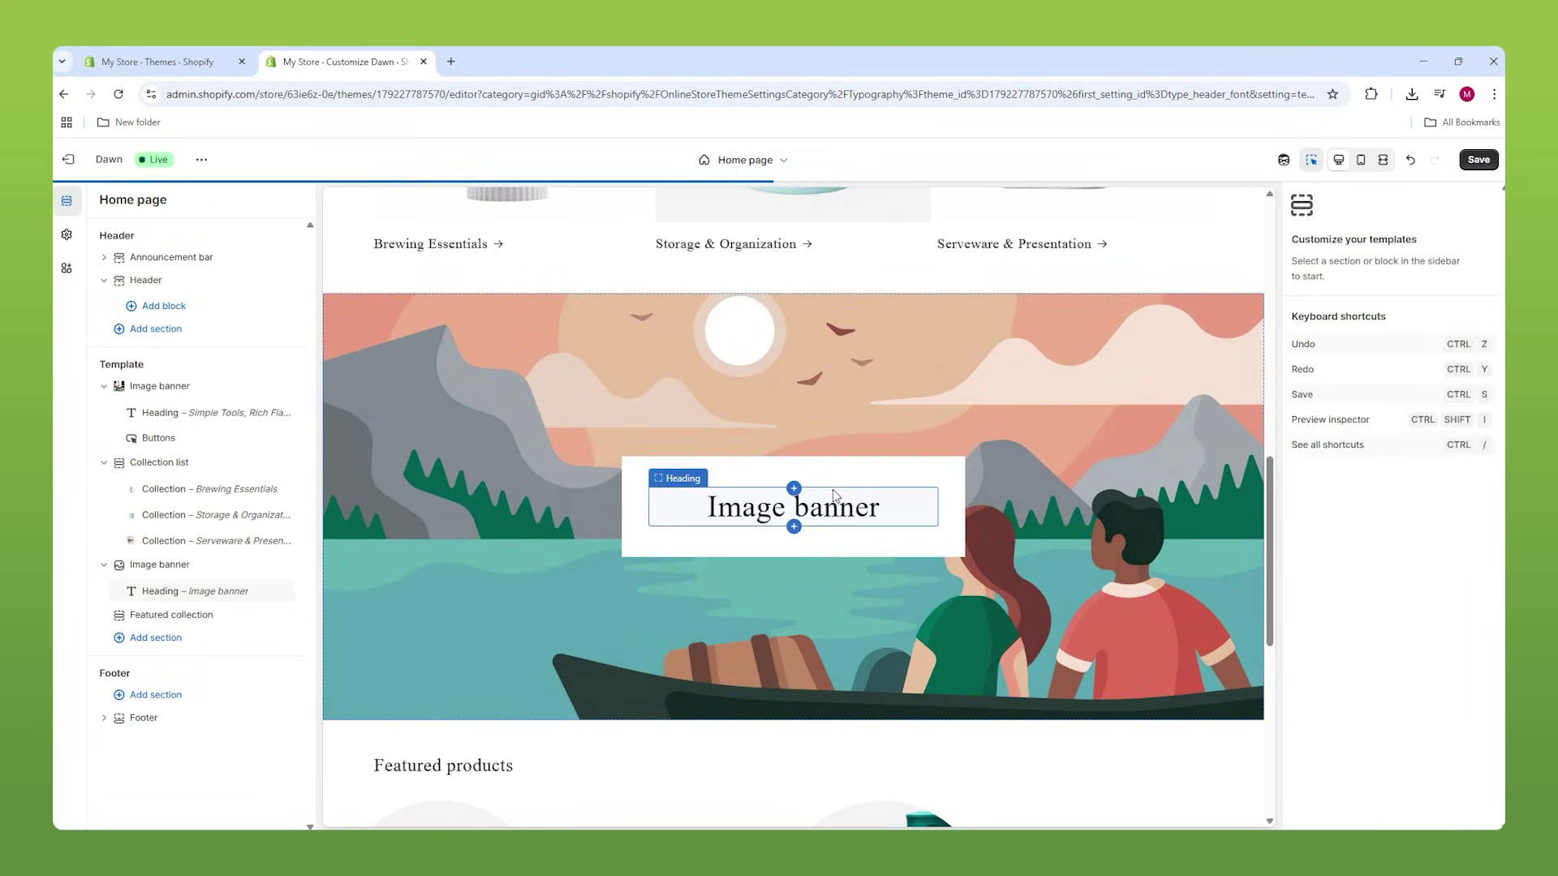
Change the second image banner's heading to "Small Cup. Big Vibe".
left_click(839, 511)
left_click(1305, 257)
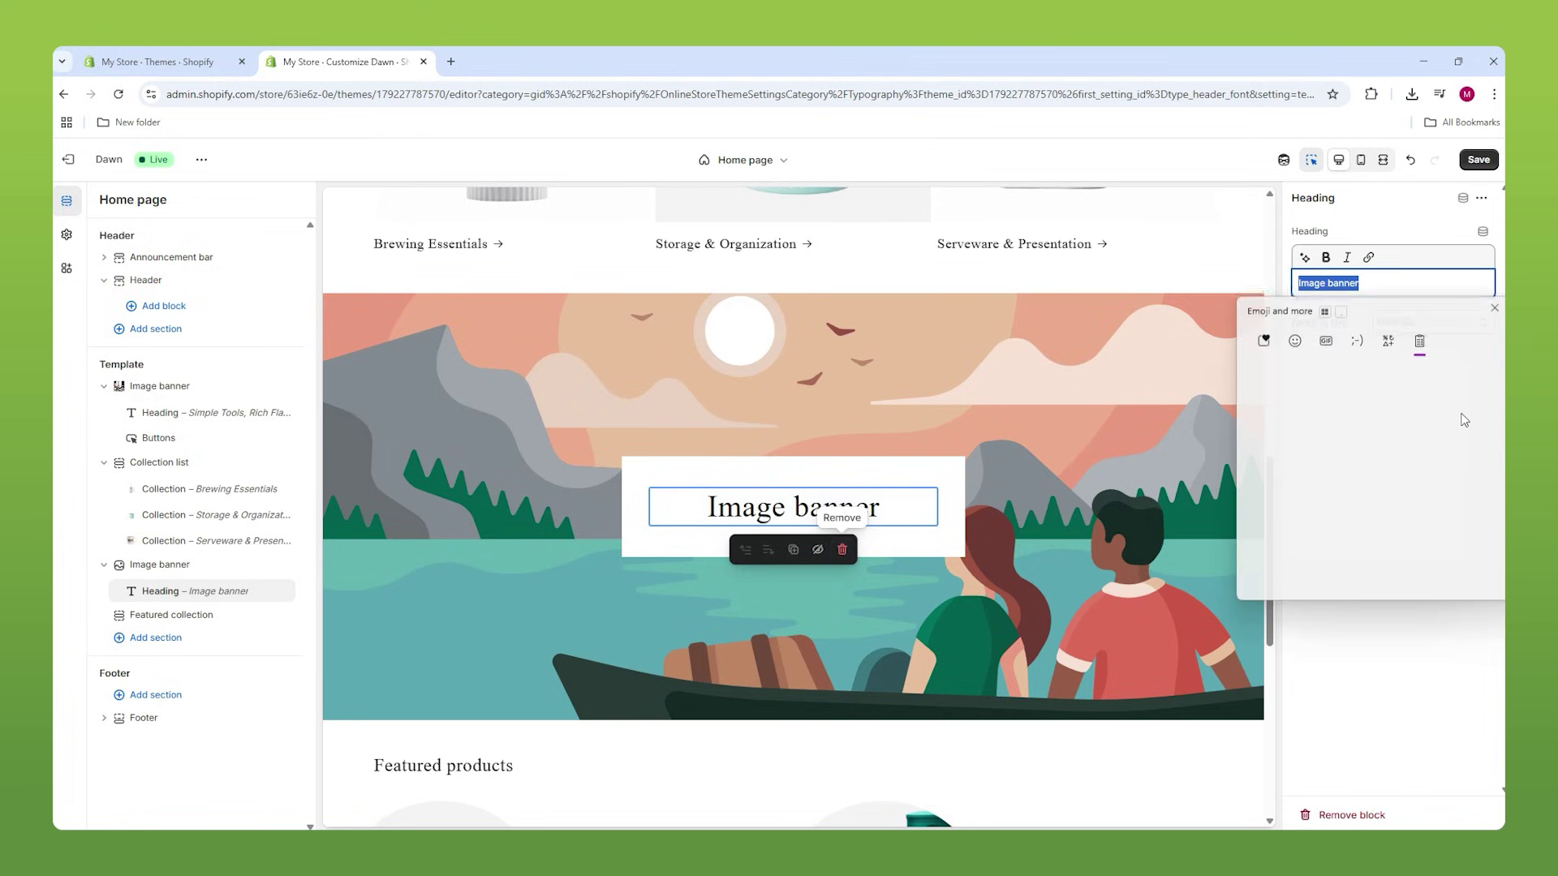
left_click(1278, 487)
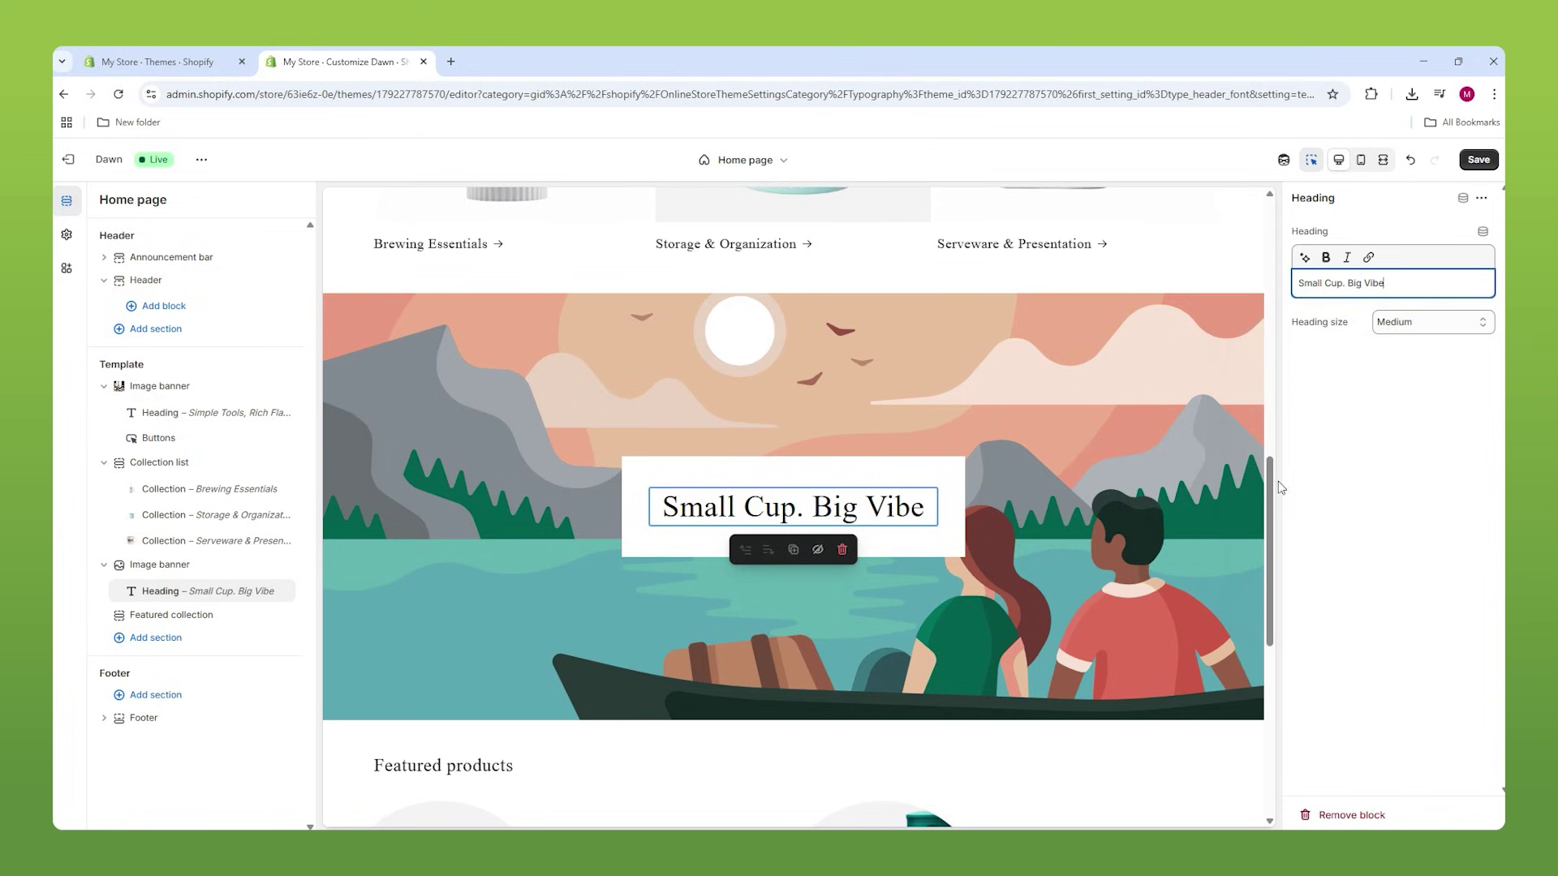
Turn off the second banner's content container and use the "healthiest-way" coffee-drinking photo as its first image.
left_click(1132, 443)
scroll(1428, 422, "down", 1)
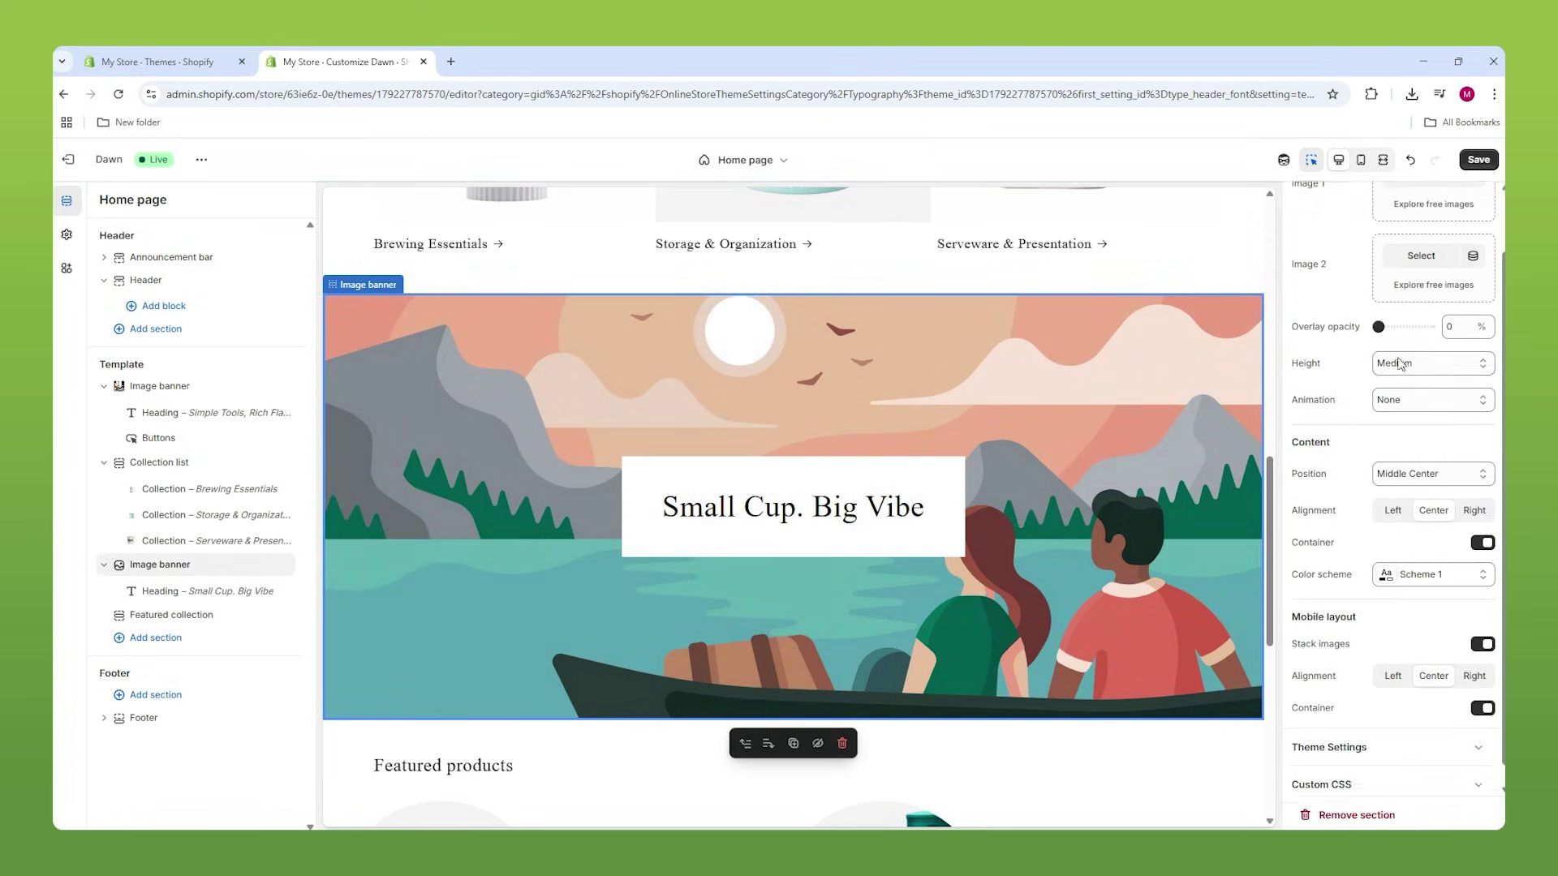
left_click(1483, 524)
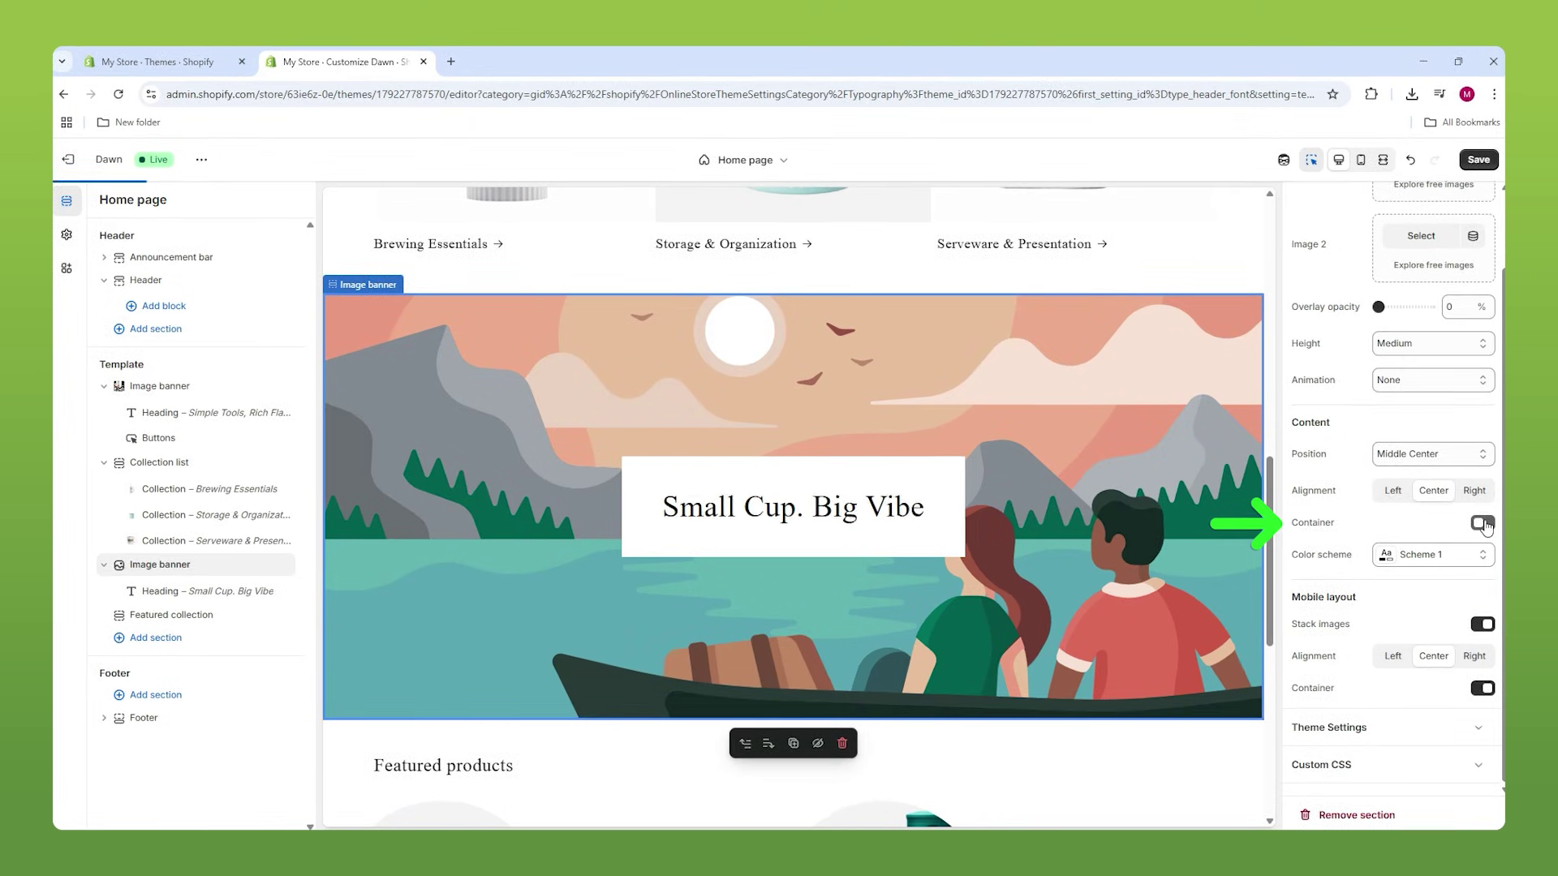
scroll(1393, 357, "up", 1)
left_click(1427, 258)
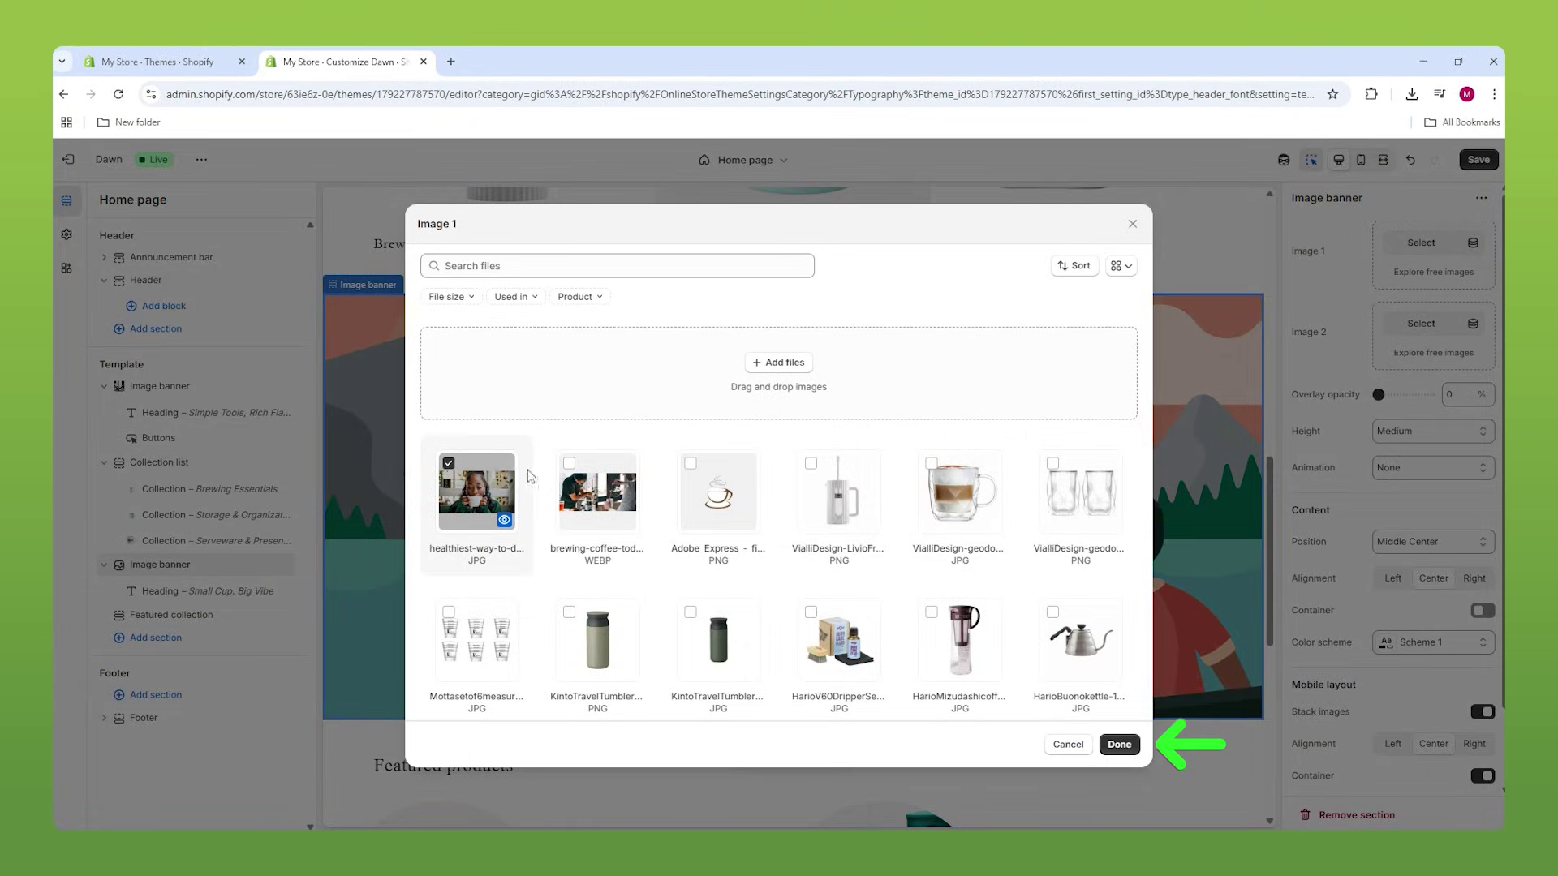
left_click(1127, 745)
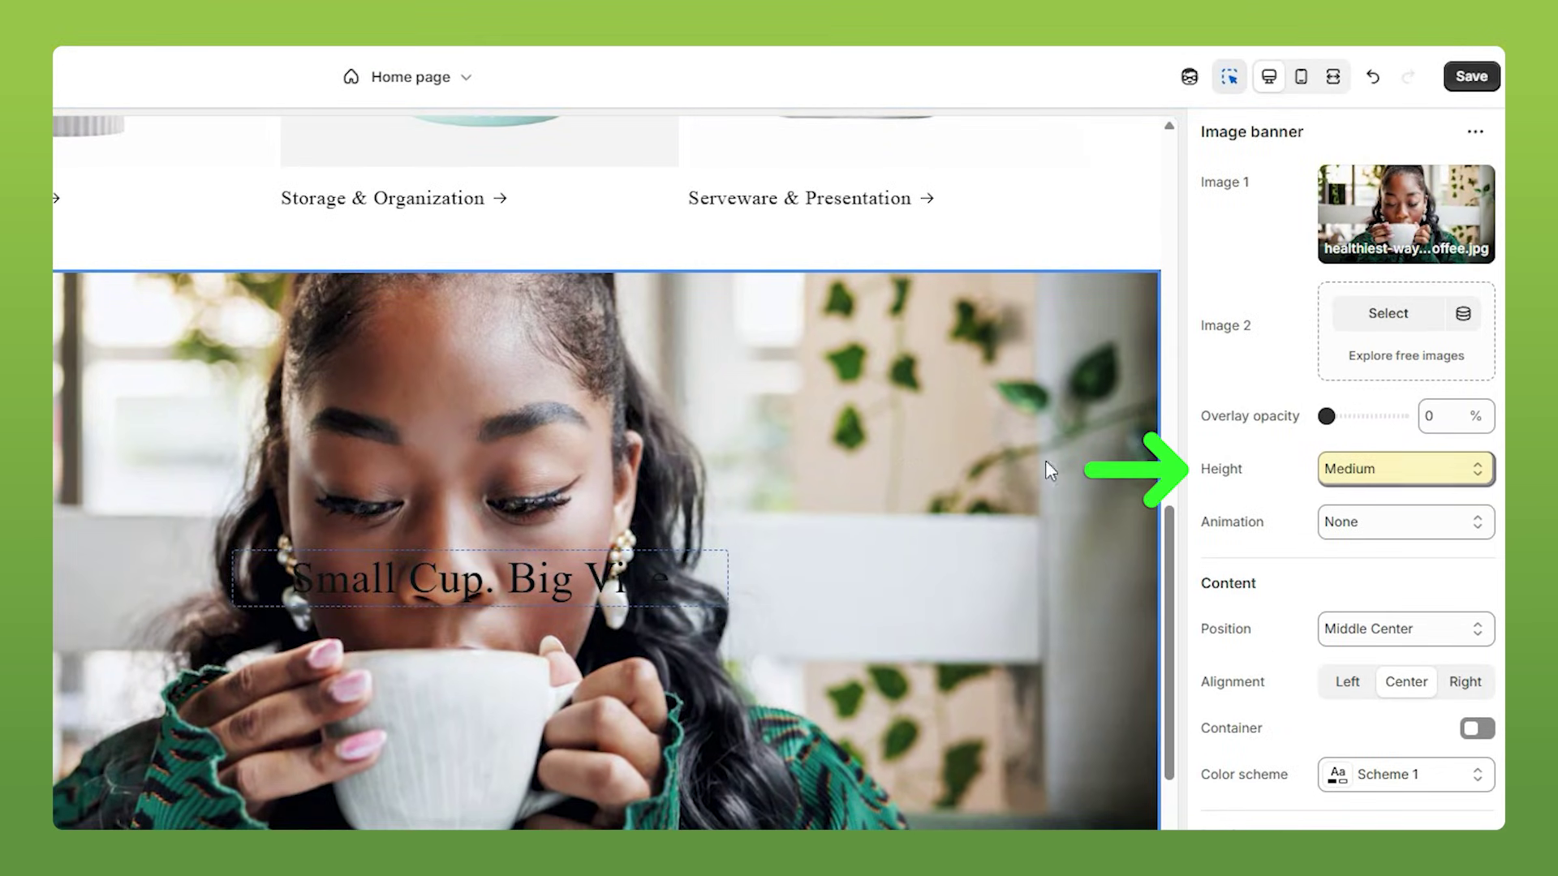
Set the second image banner's height to Small and its color scheme to Scheme 2.
left_click(1383, 477)
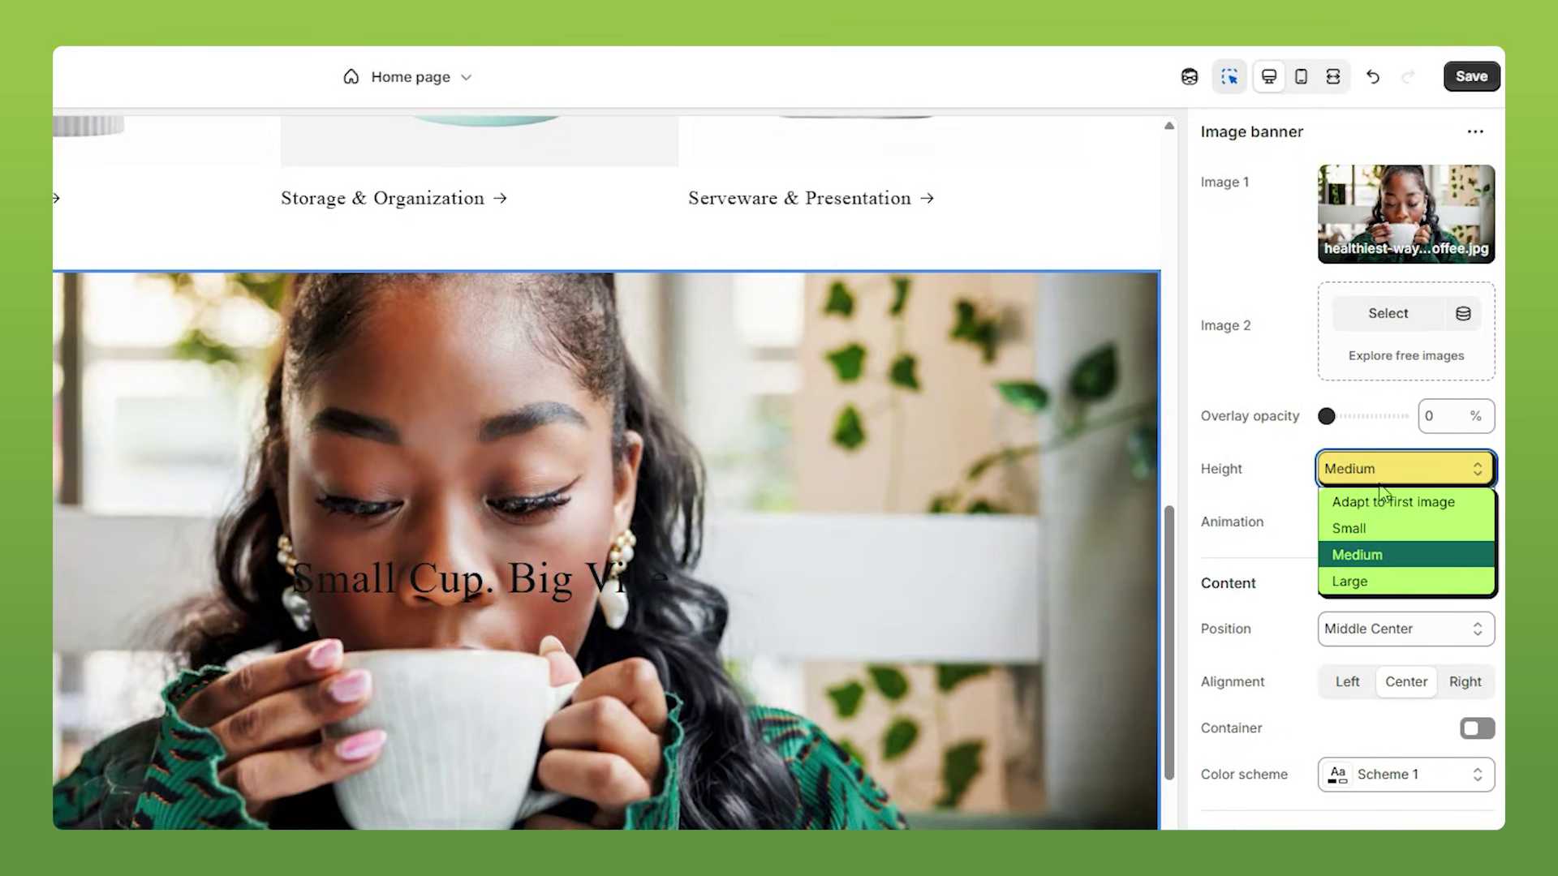
left_click(1365, 529)
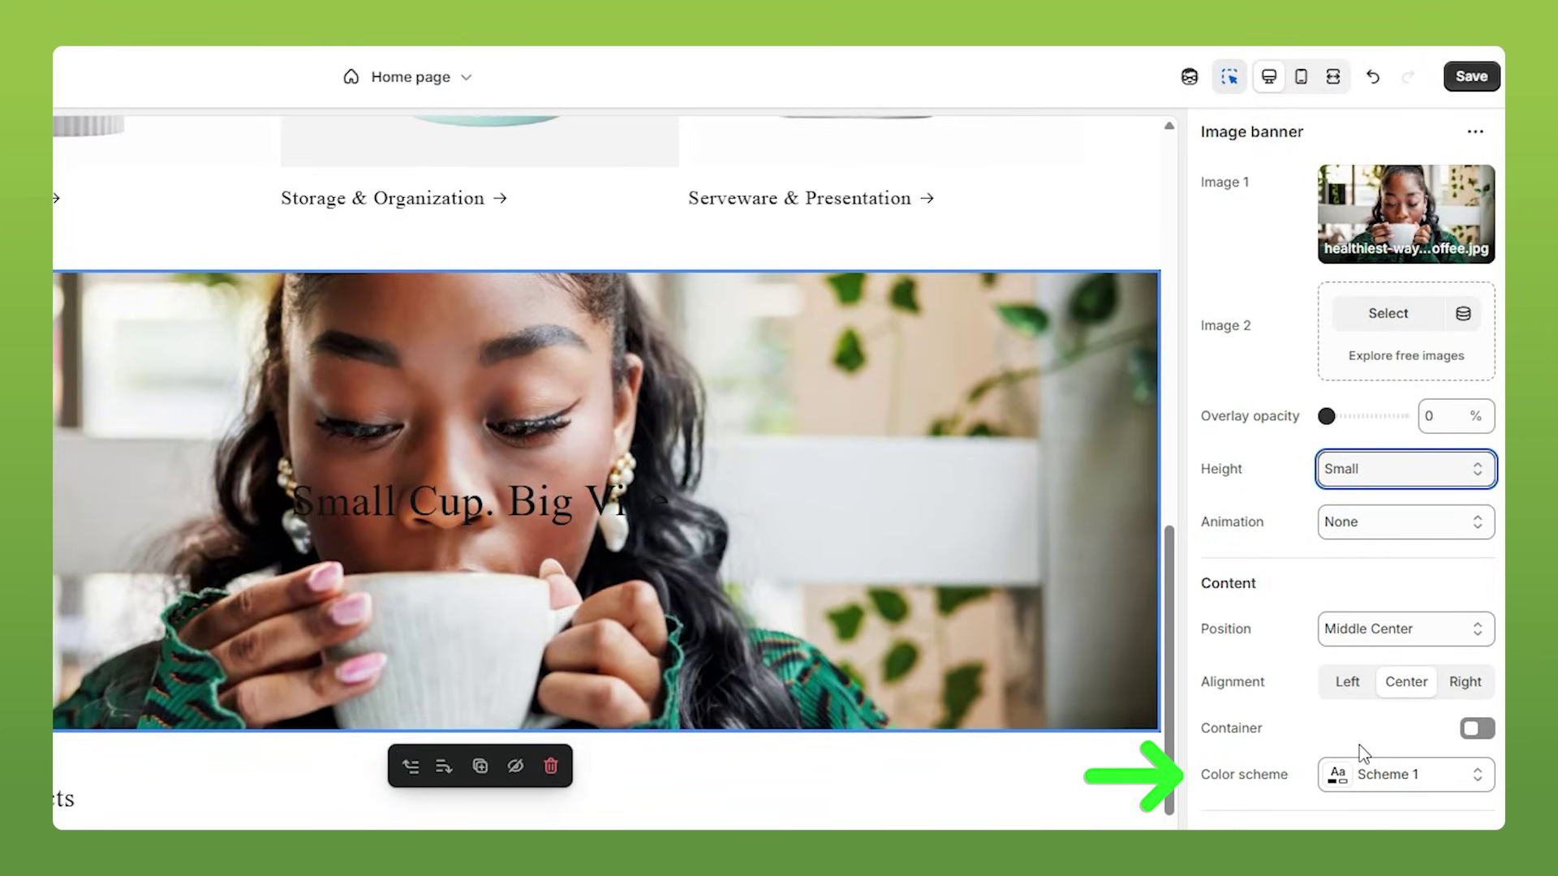
left_click(1363, 779)
left_click(1371, 504)
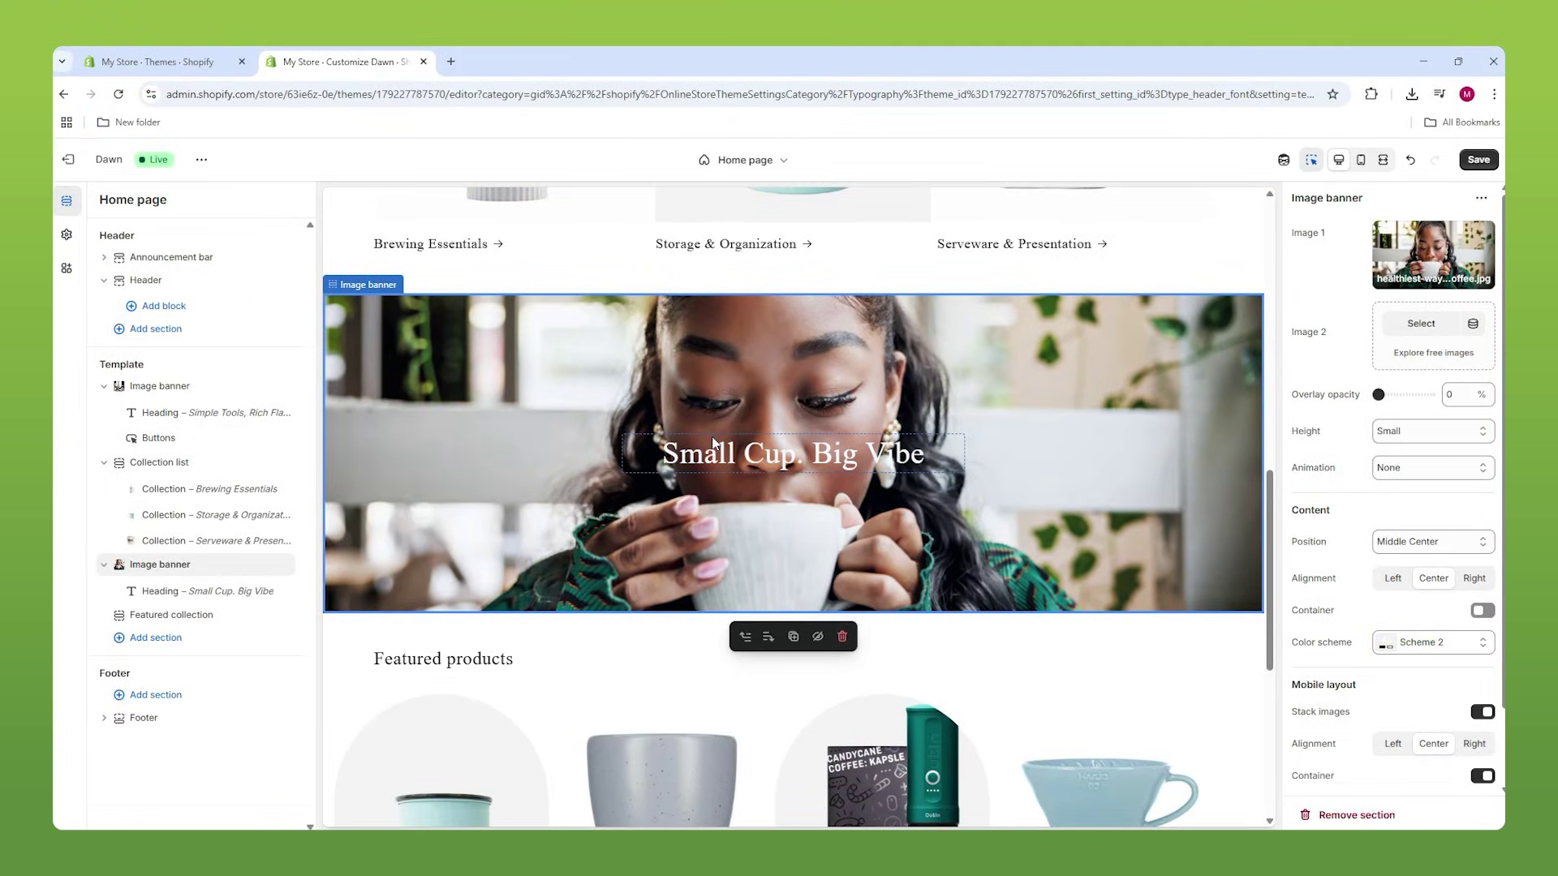
Set the size of the "Small Cup. Big Vibe" heading to Extra large.
left_click(836, 454)
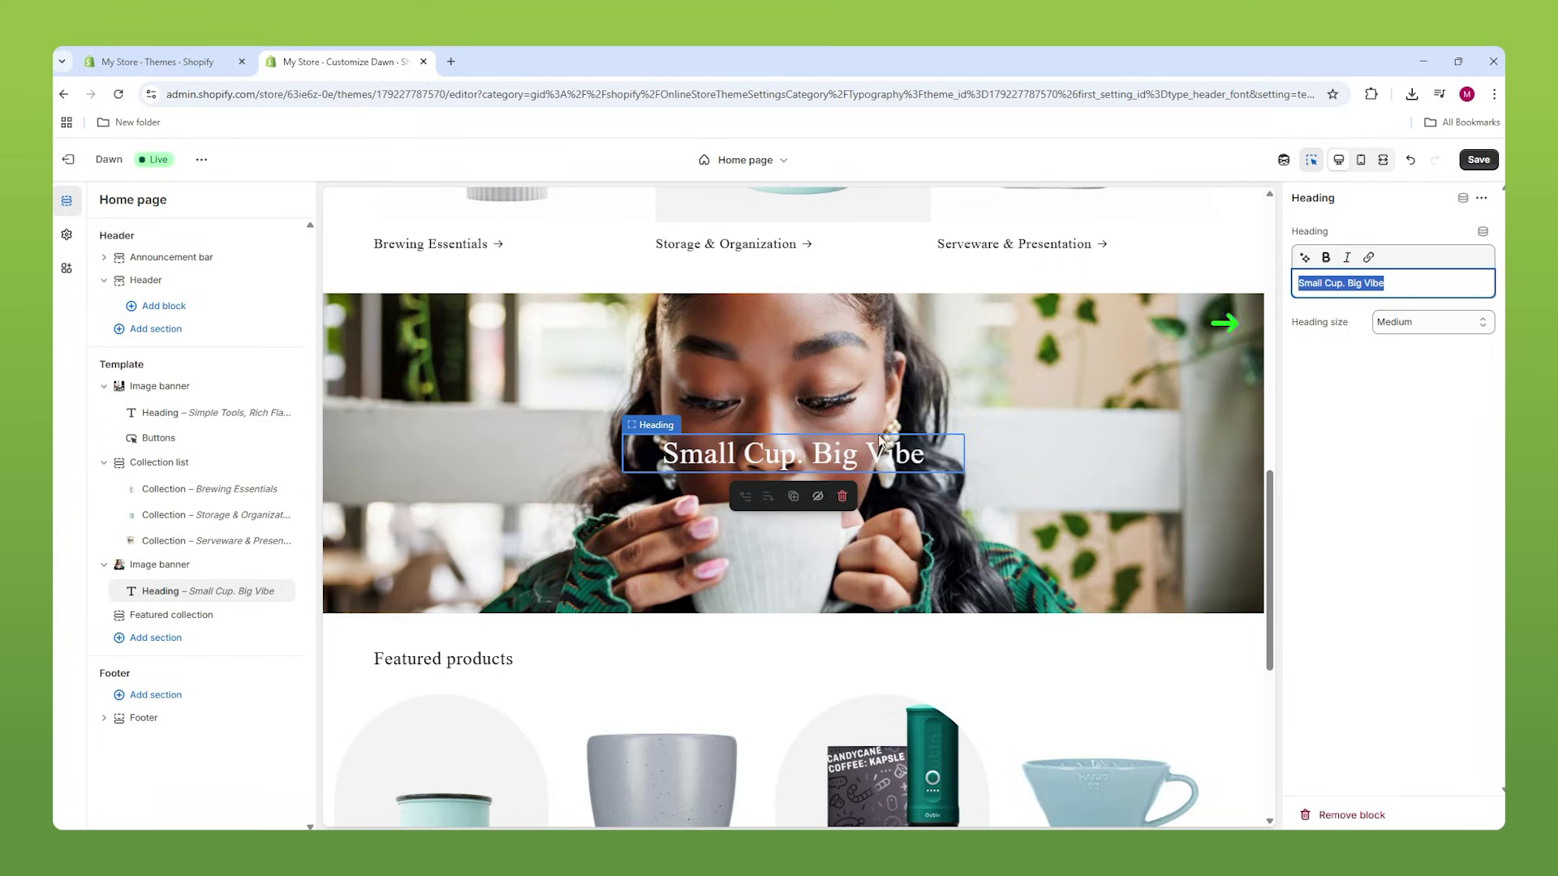
left_click(1396, 323)
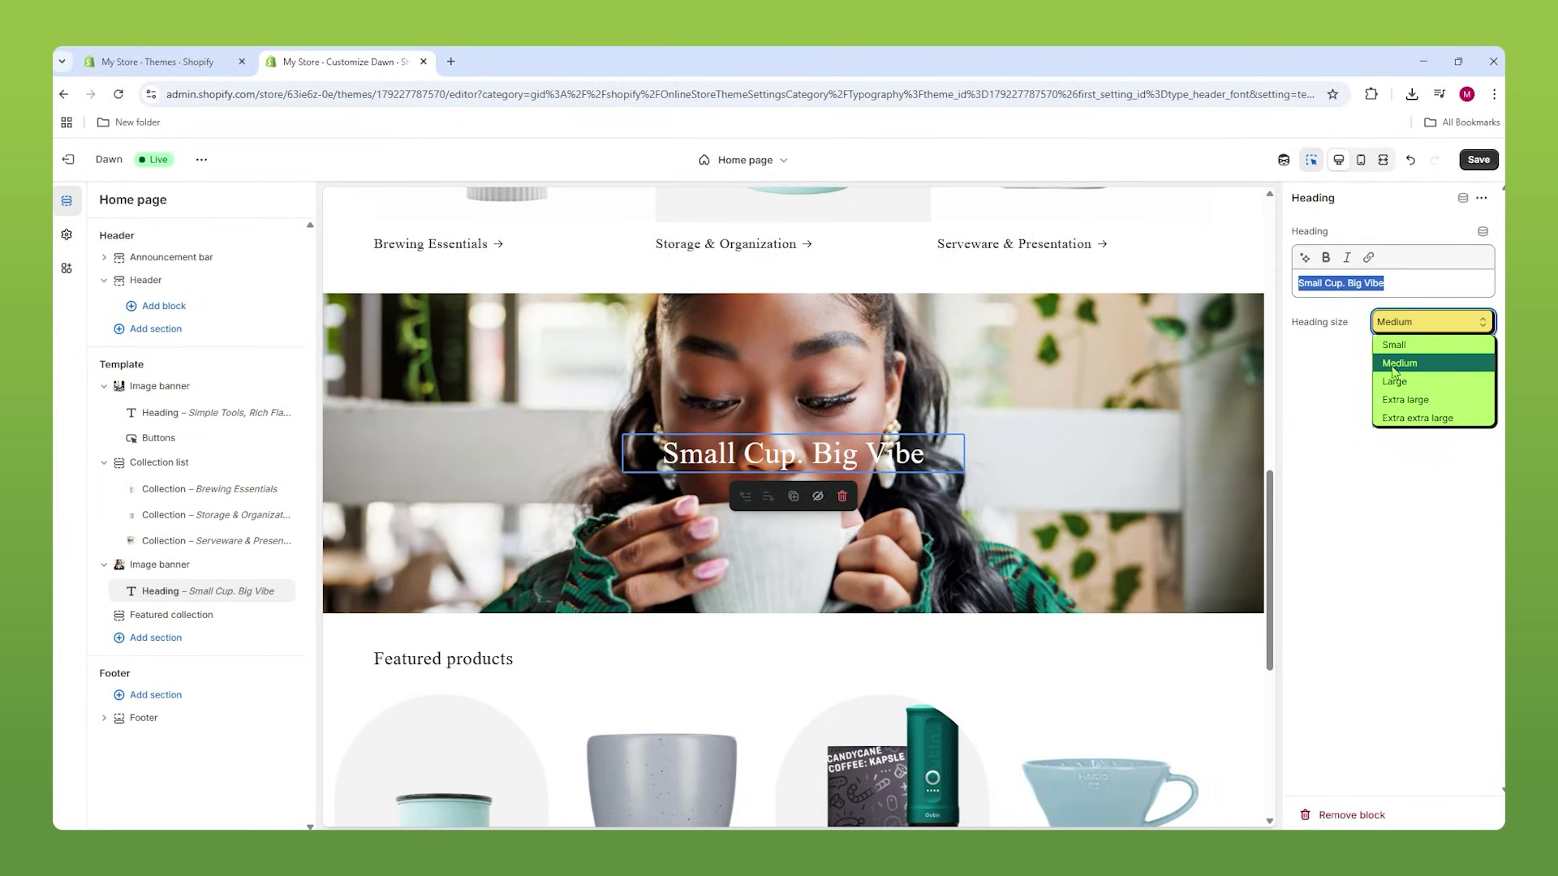
left_click(1400, 400)
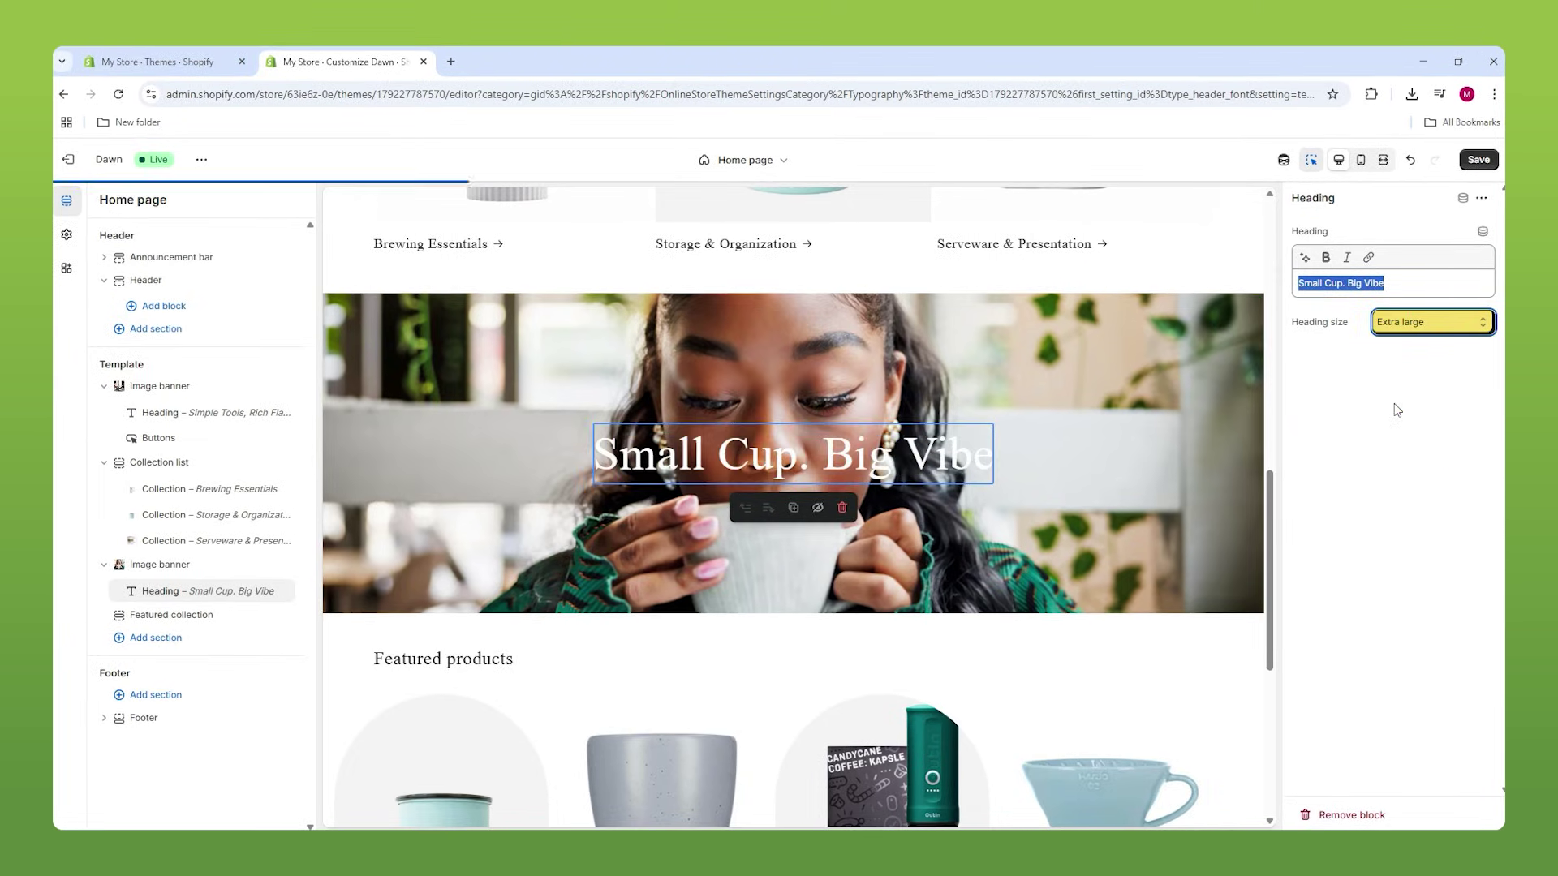
Preview the home page's collection list and second banner at full width, and save the changes.
left_click(1383, 160)
scroll(1250, 325, "up", 4)
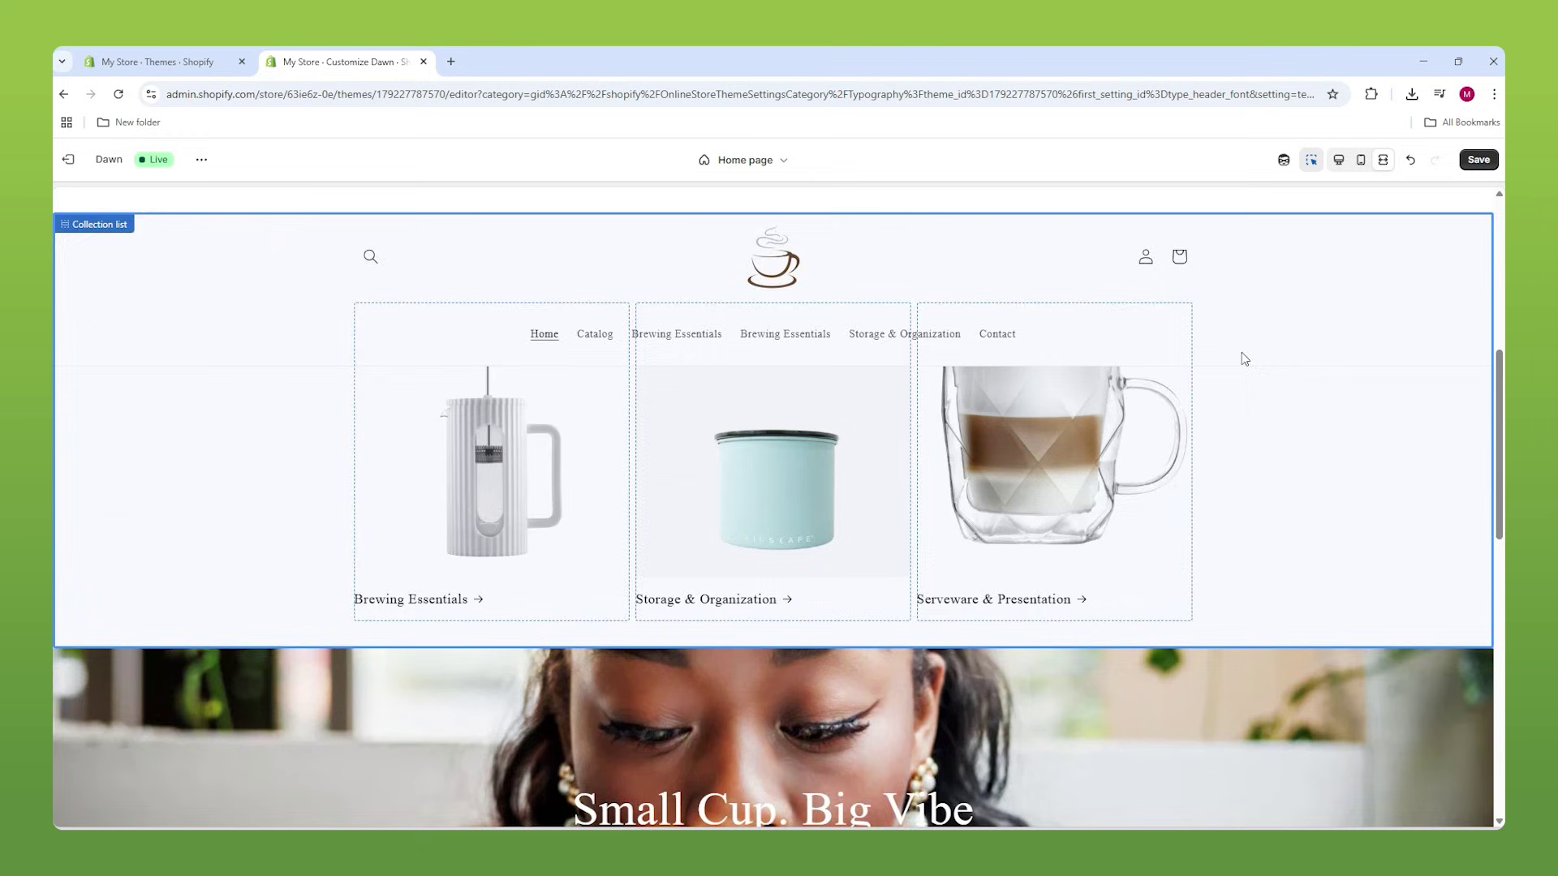
scroll(1244, 359, "down", 5)
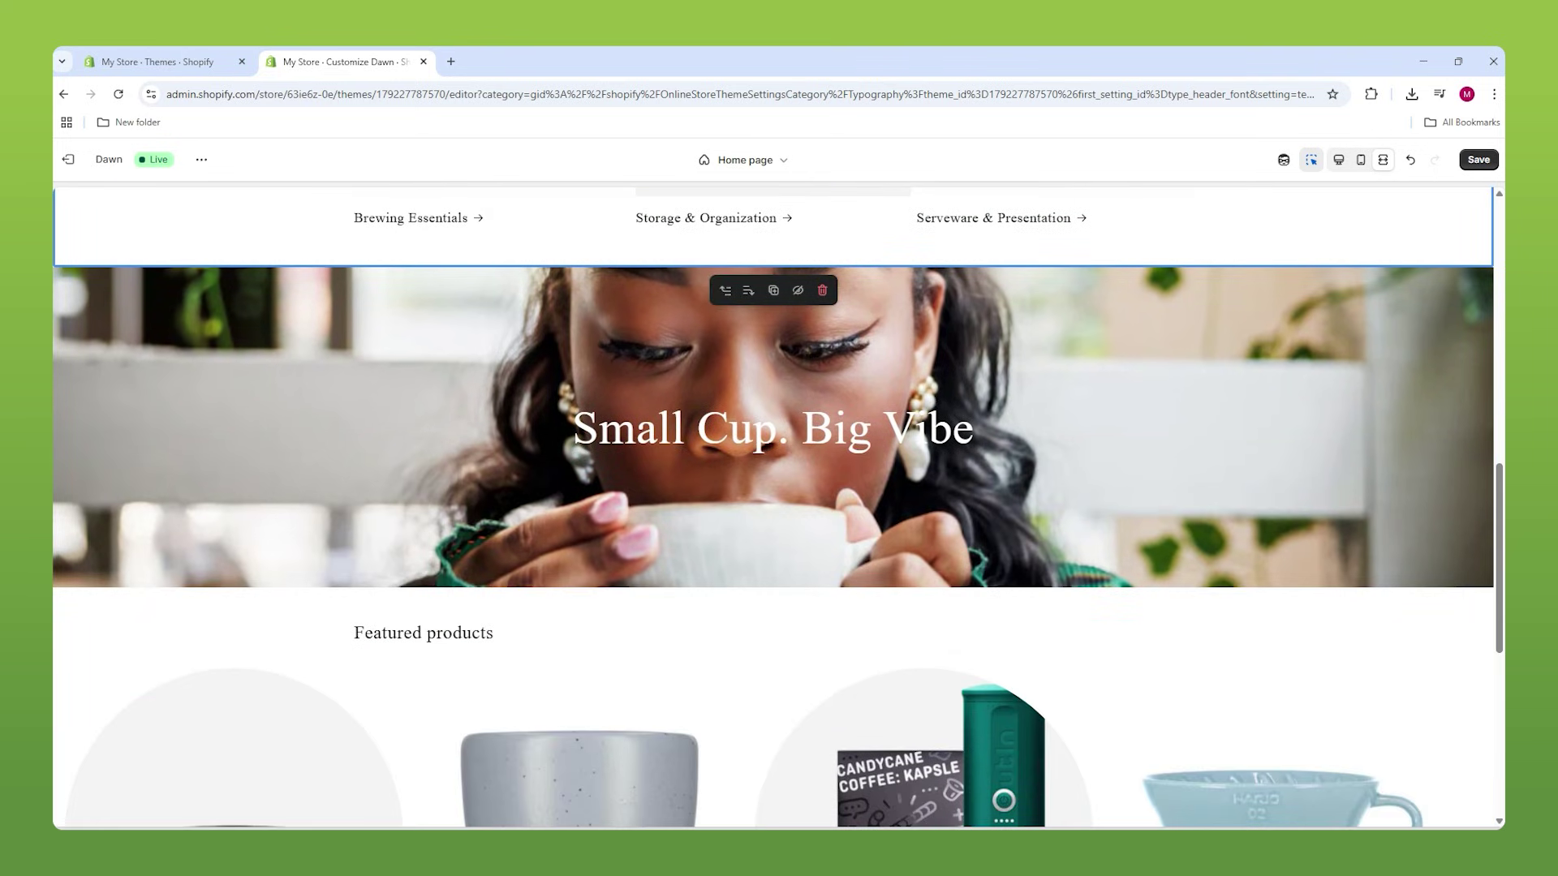
left_click(1383, 159)
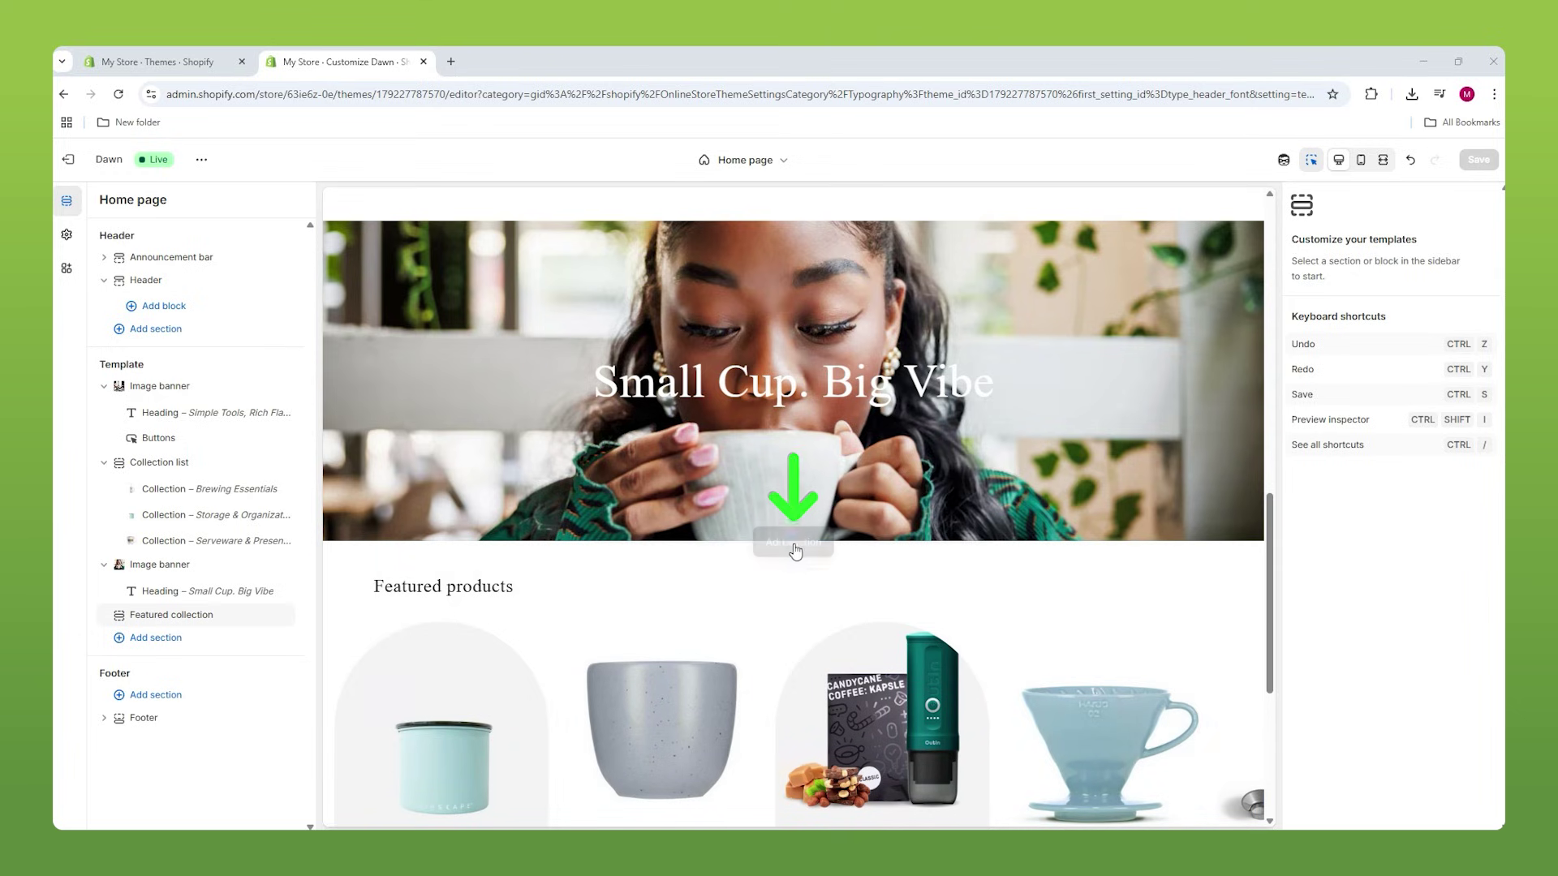
Add an Image with text section below the second banner and use the Aoomi Kobe mug photo as its image.
left_click(794, 542)
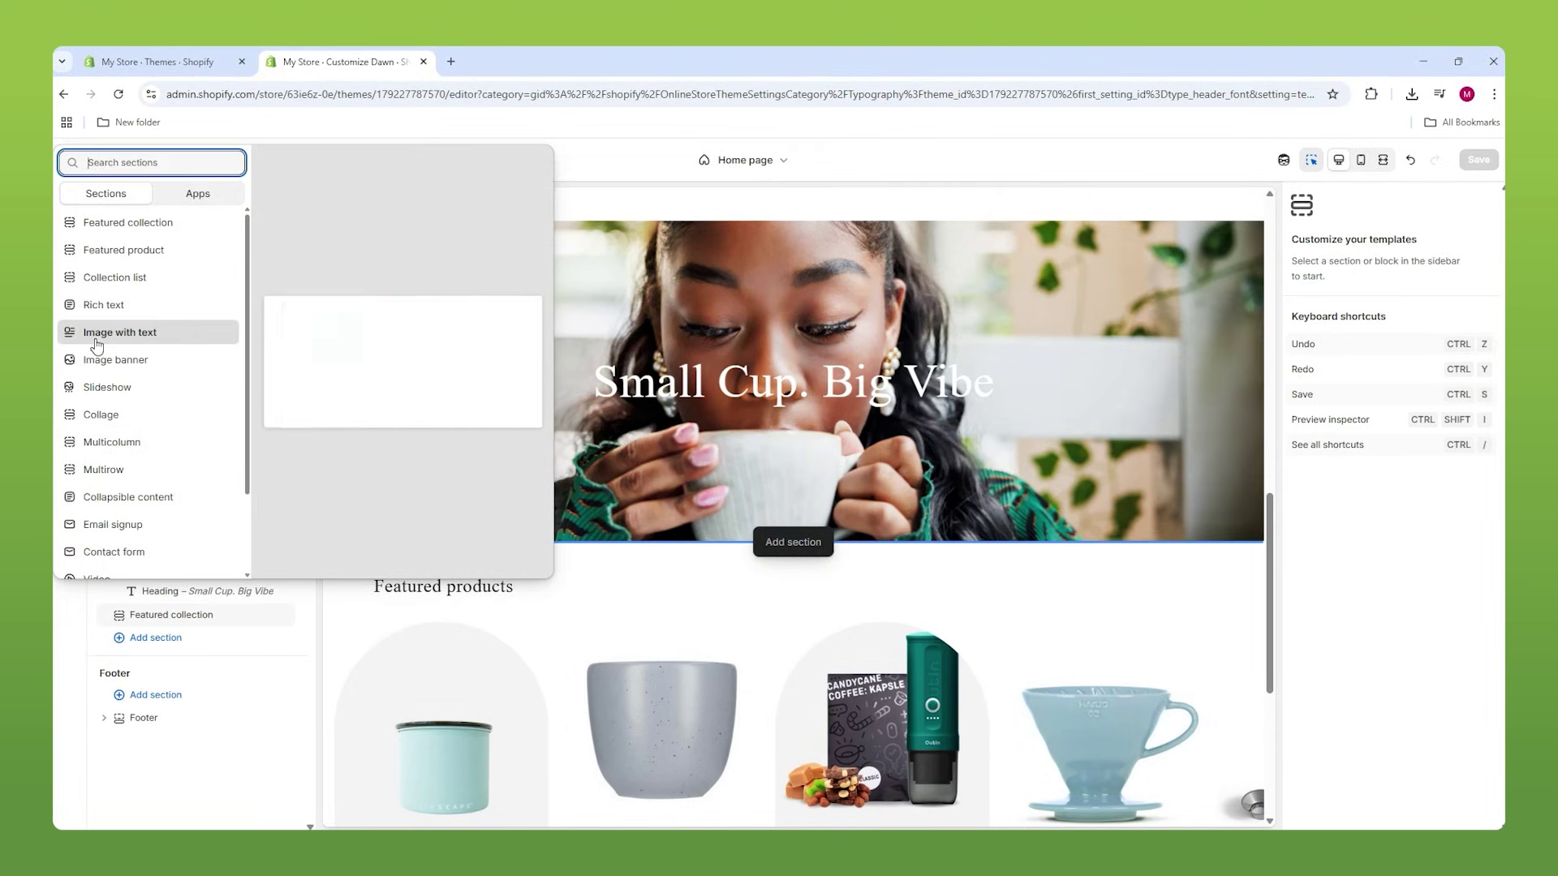
key("Escape")
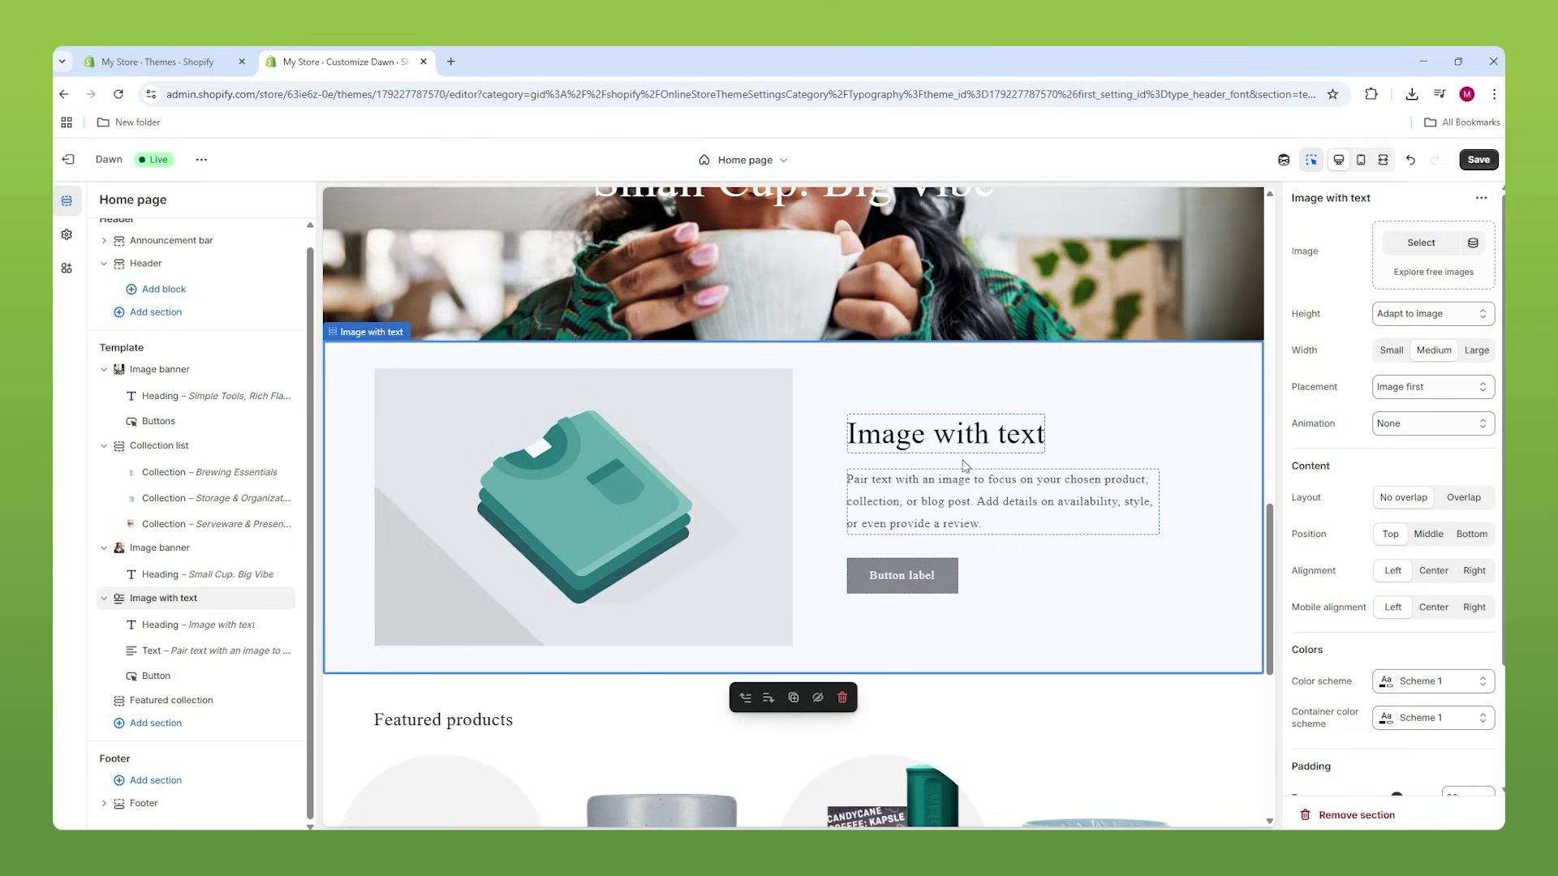
left_click(1418, 243)
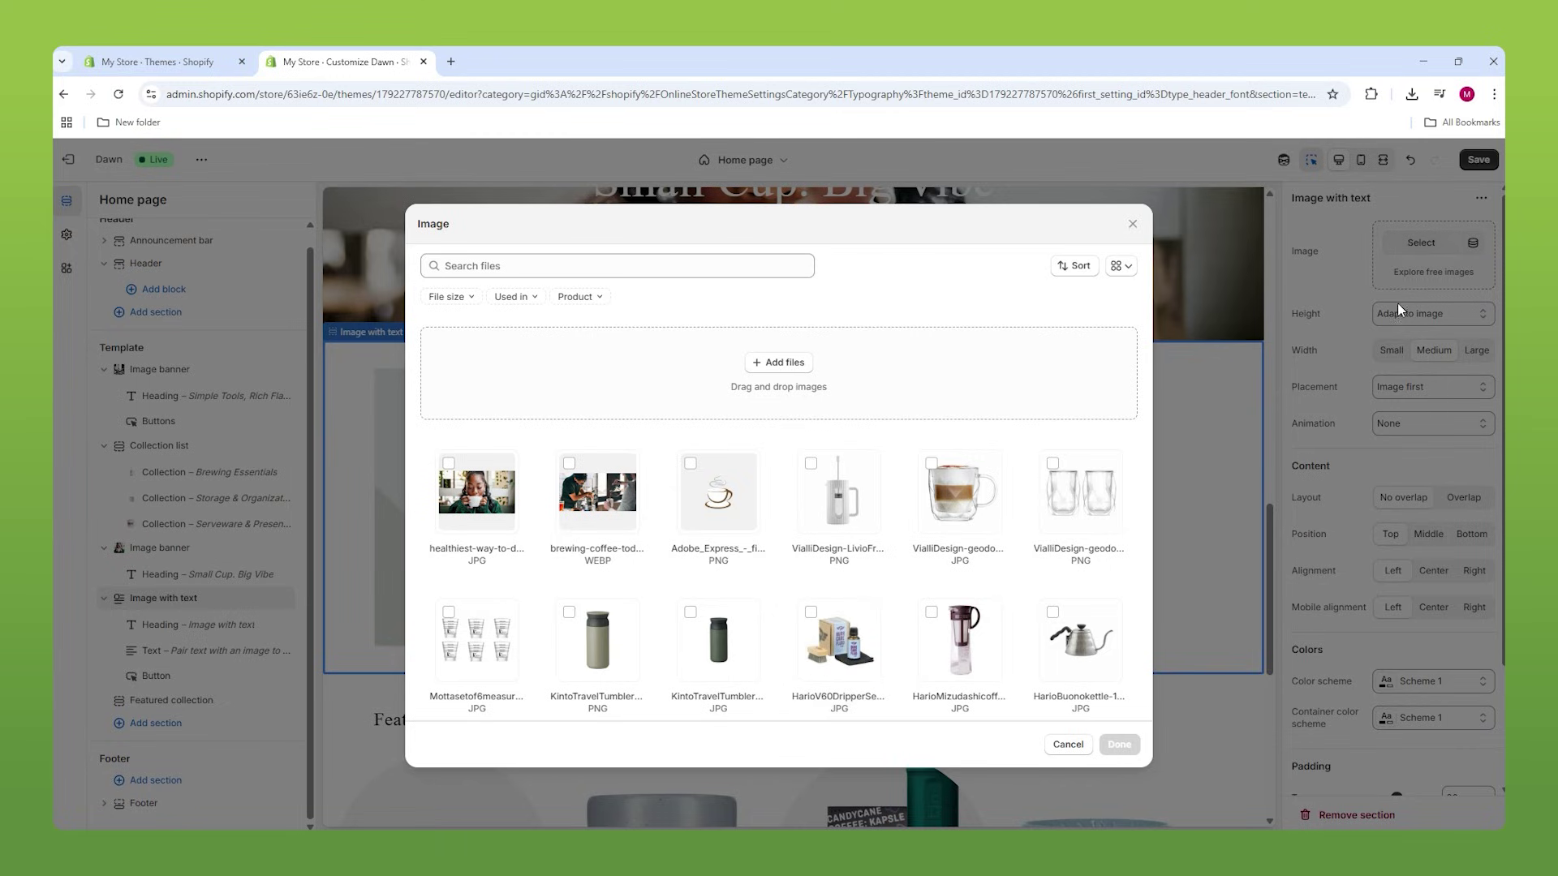
scroll(820, 490, "down", 4)
left_click(960, 485)
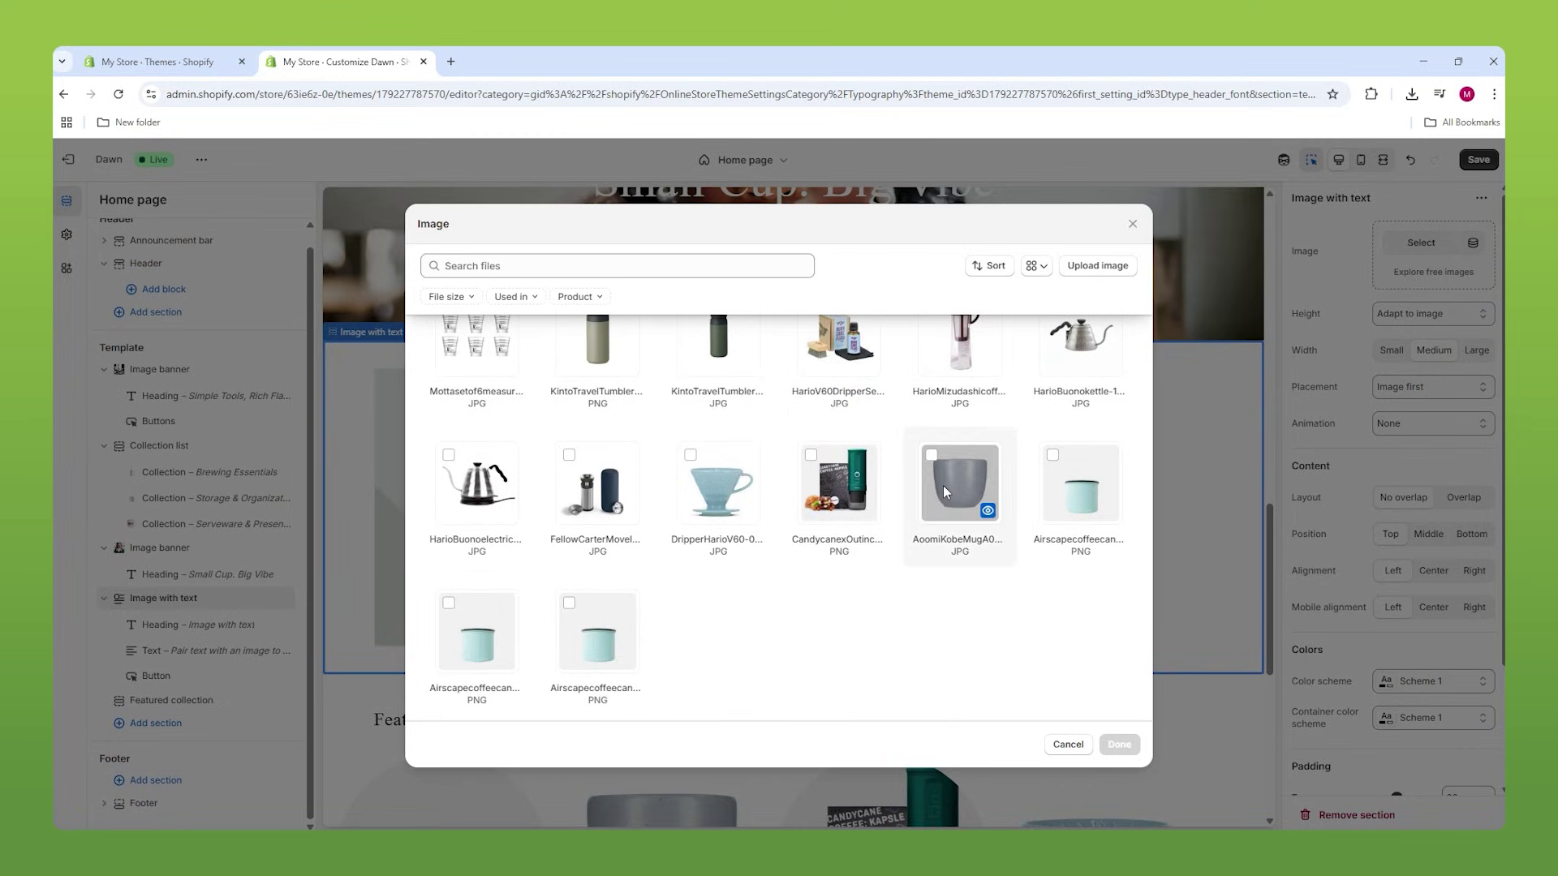
left_click(1119, 744)
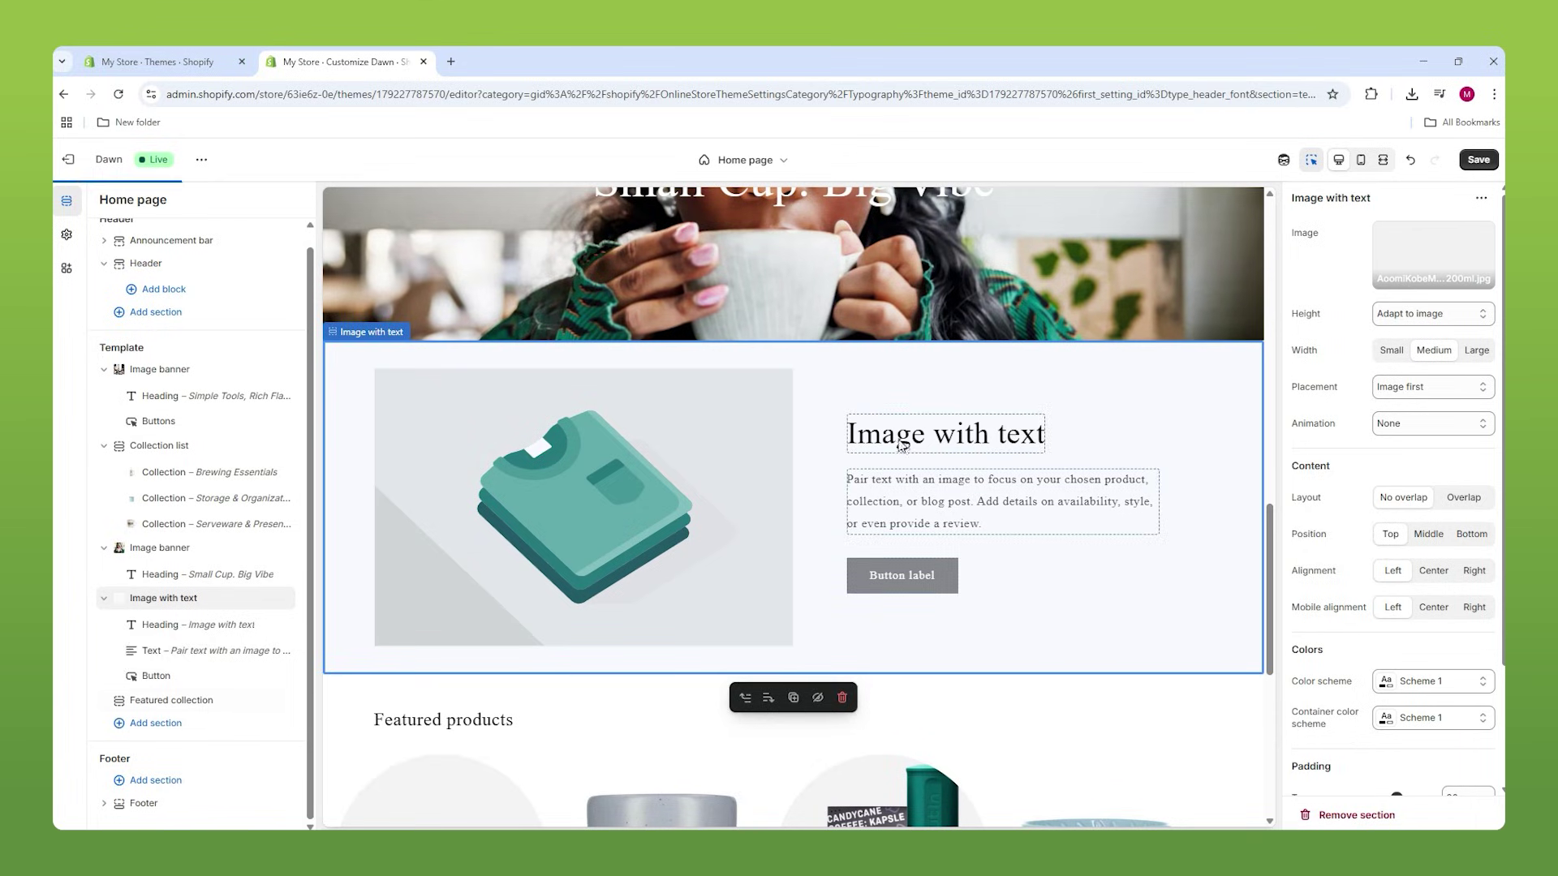
Change the Image with text section's heading to "Aoomi Kobe Mug A06".
left_click(945, 300)
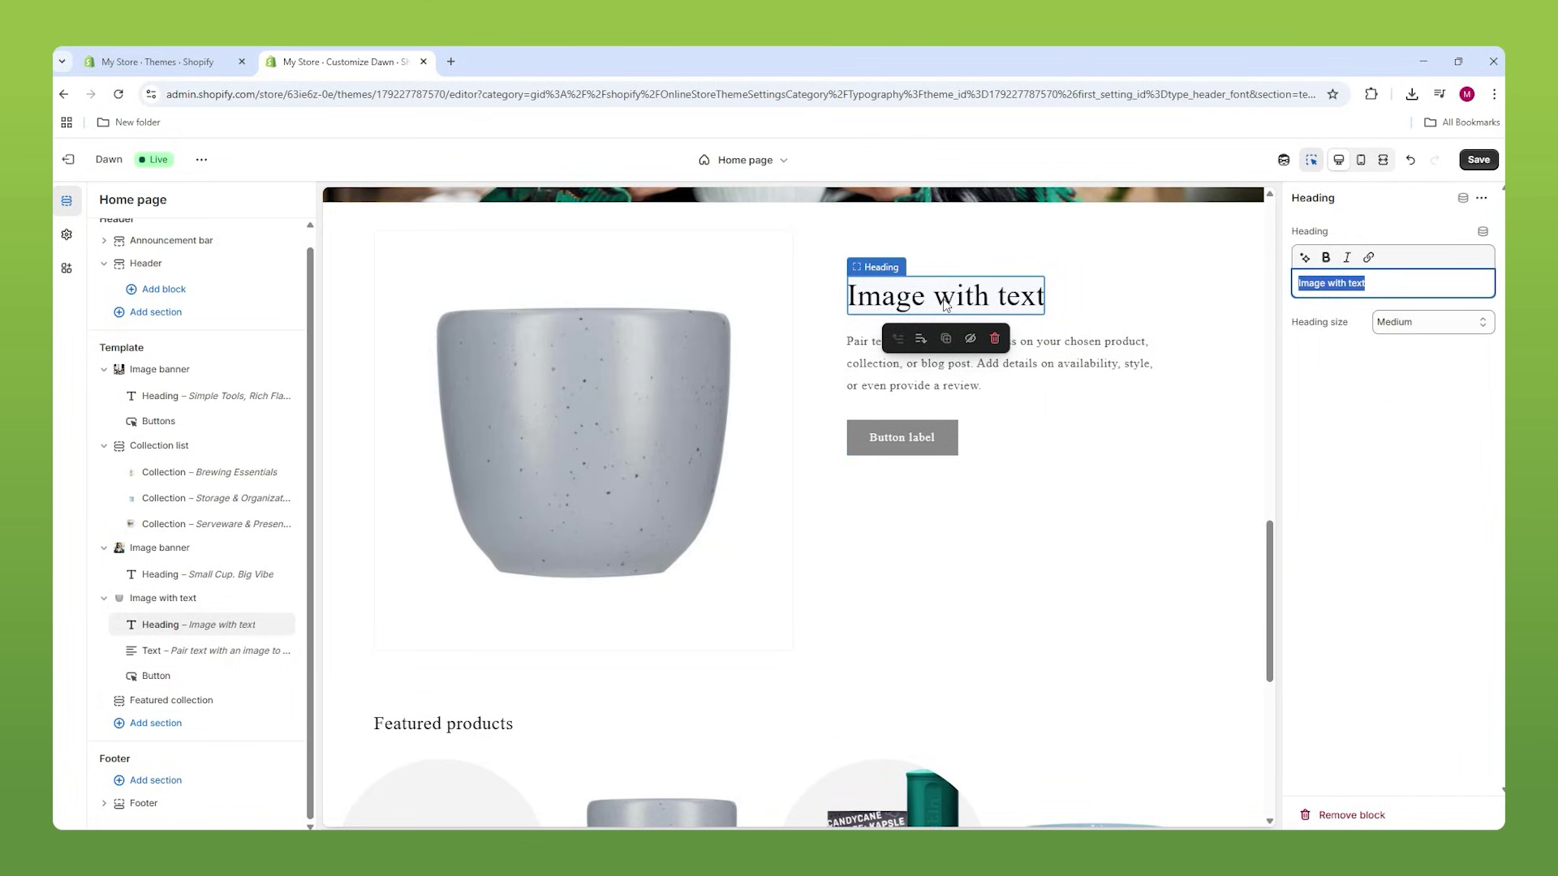
key("super+v")
left_click(1351, 495)
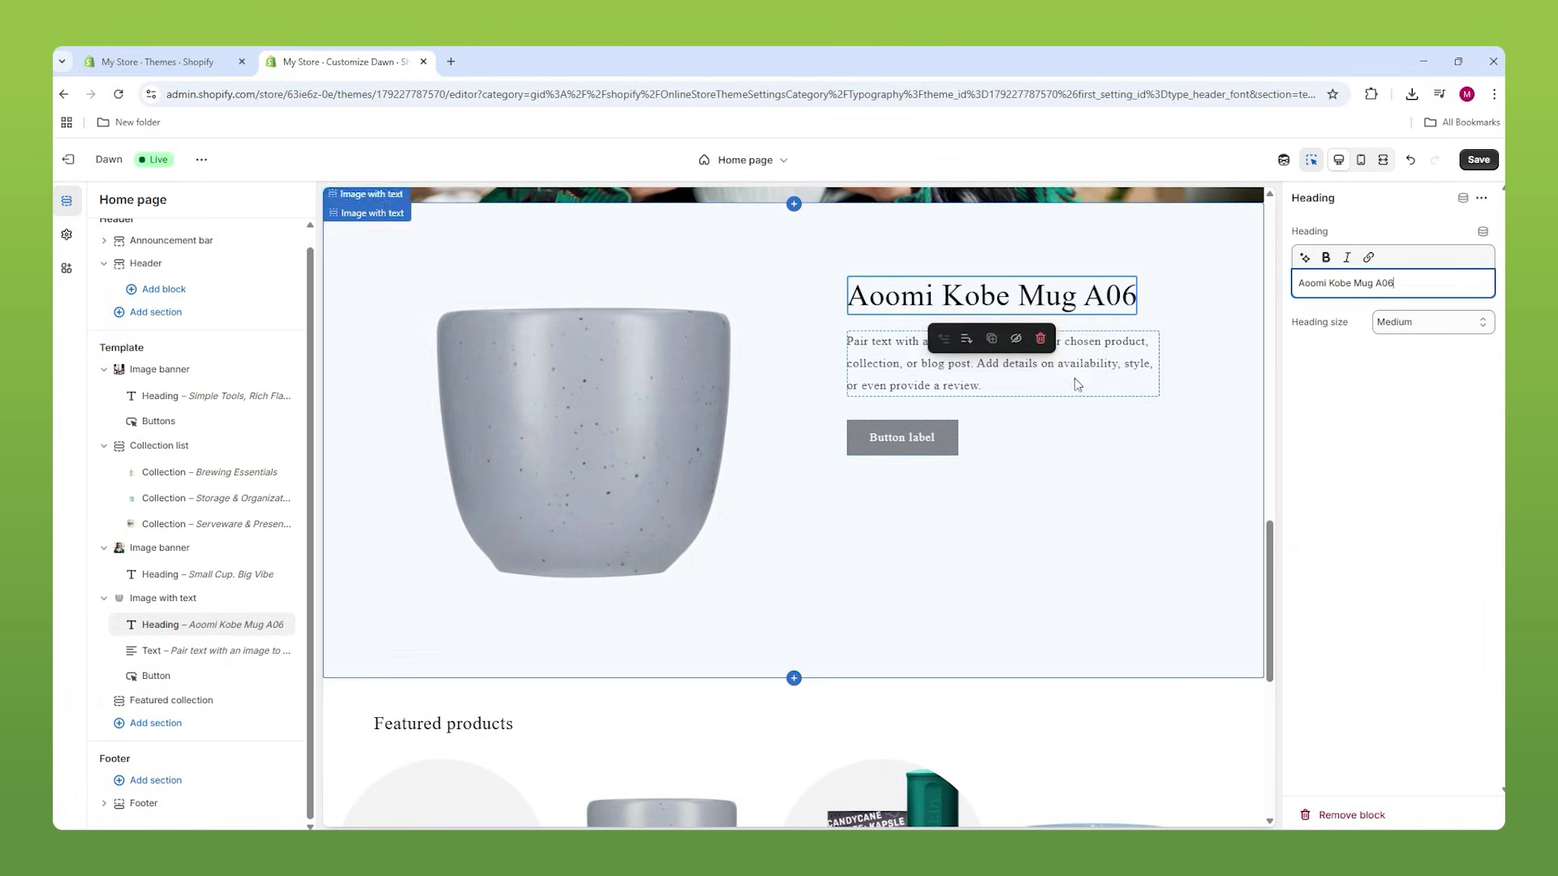
Replace the Image with text section's description with the copied "Crafted for quiet moments and intentional living" paragraph, without blank lines above or below.
left_click(1045, 382)
key("super+v")
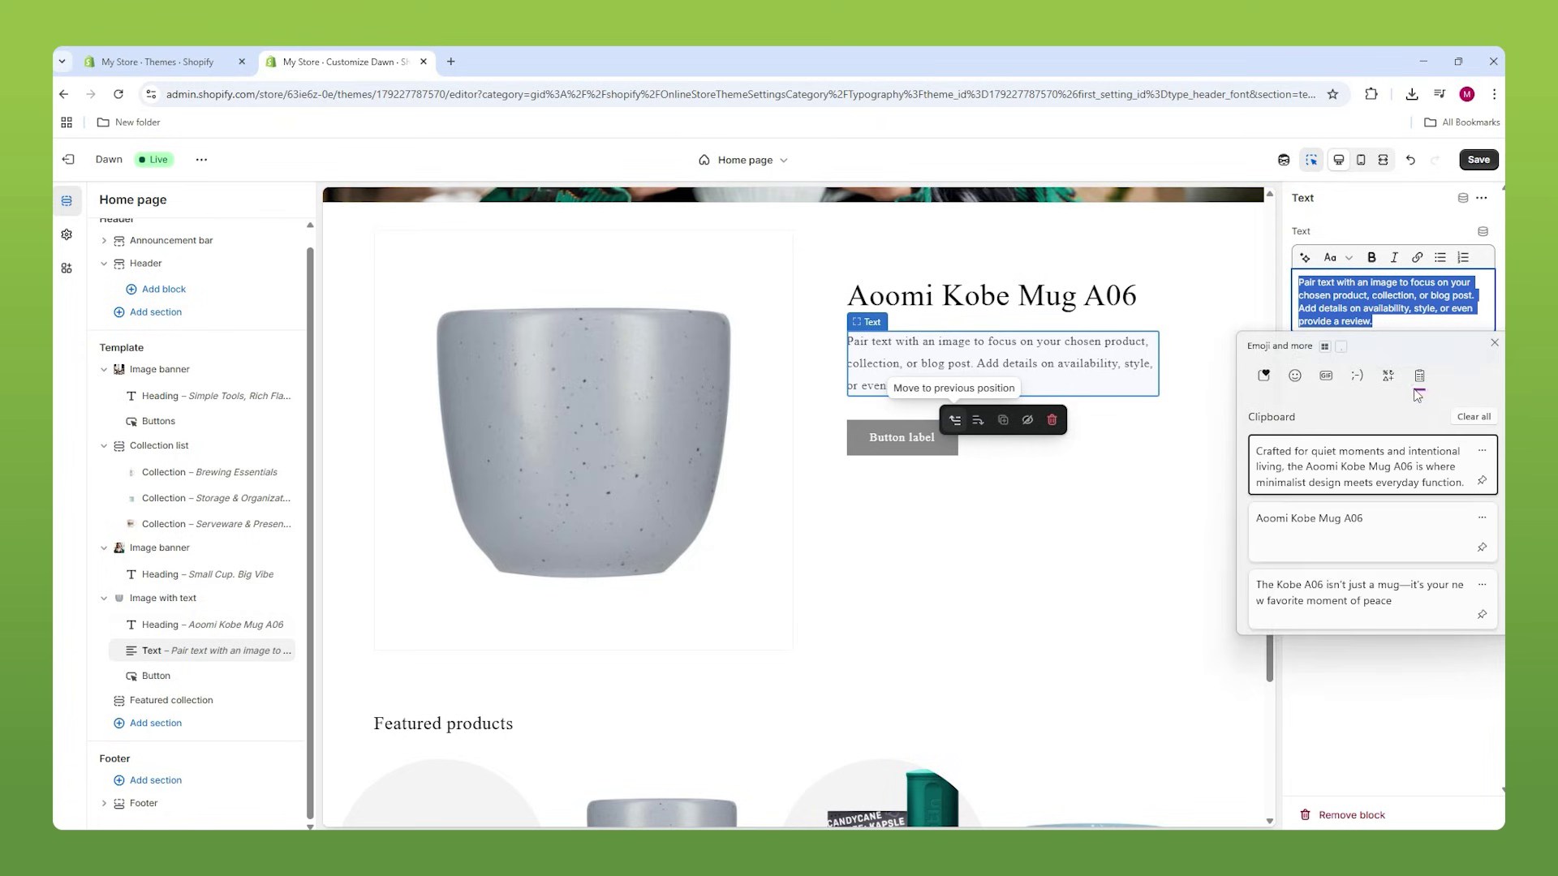
left_click(1347, 482)
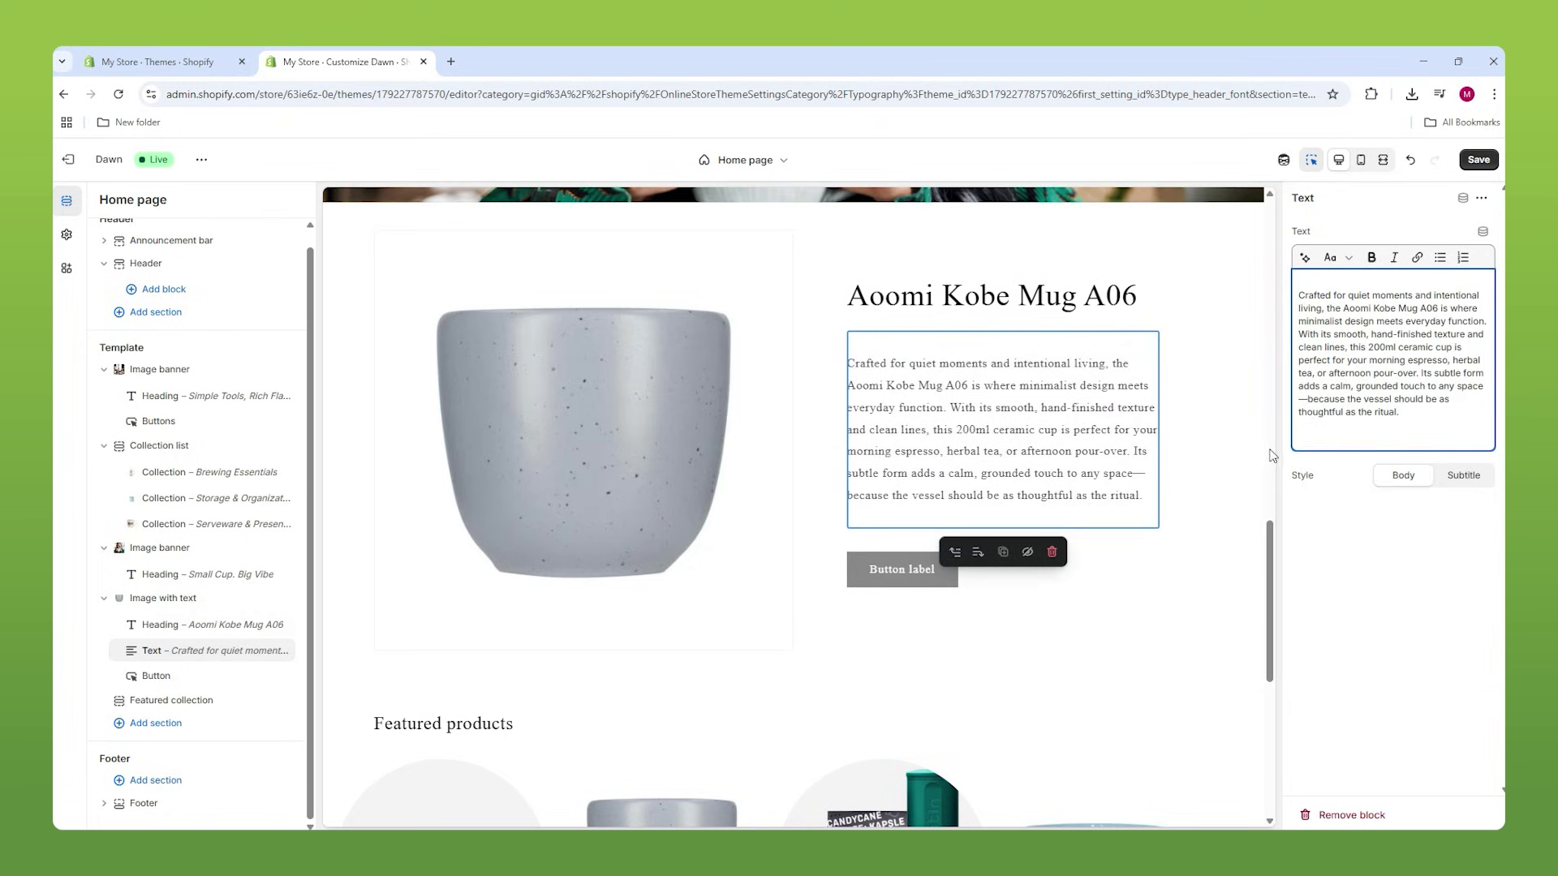
key("BackSpace")
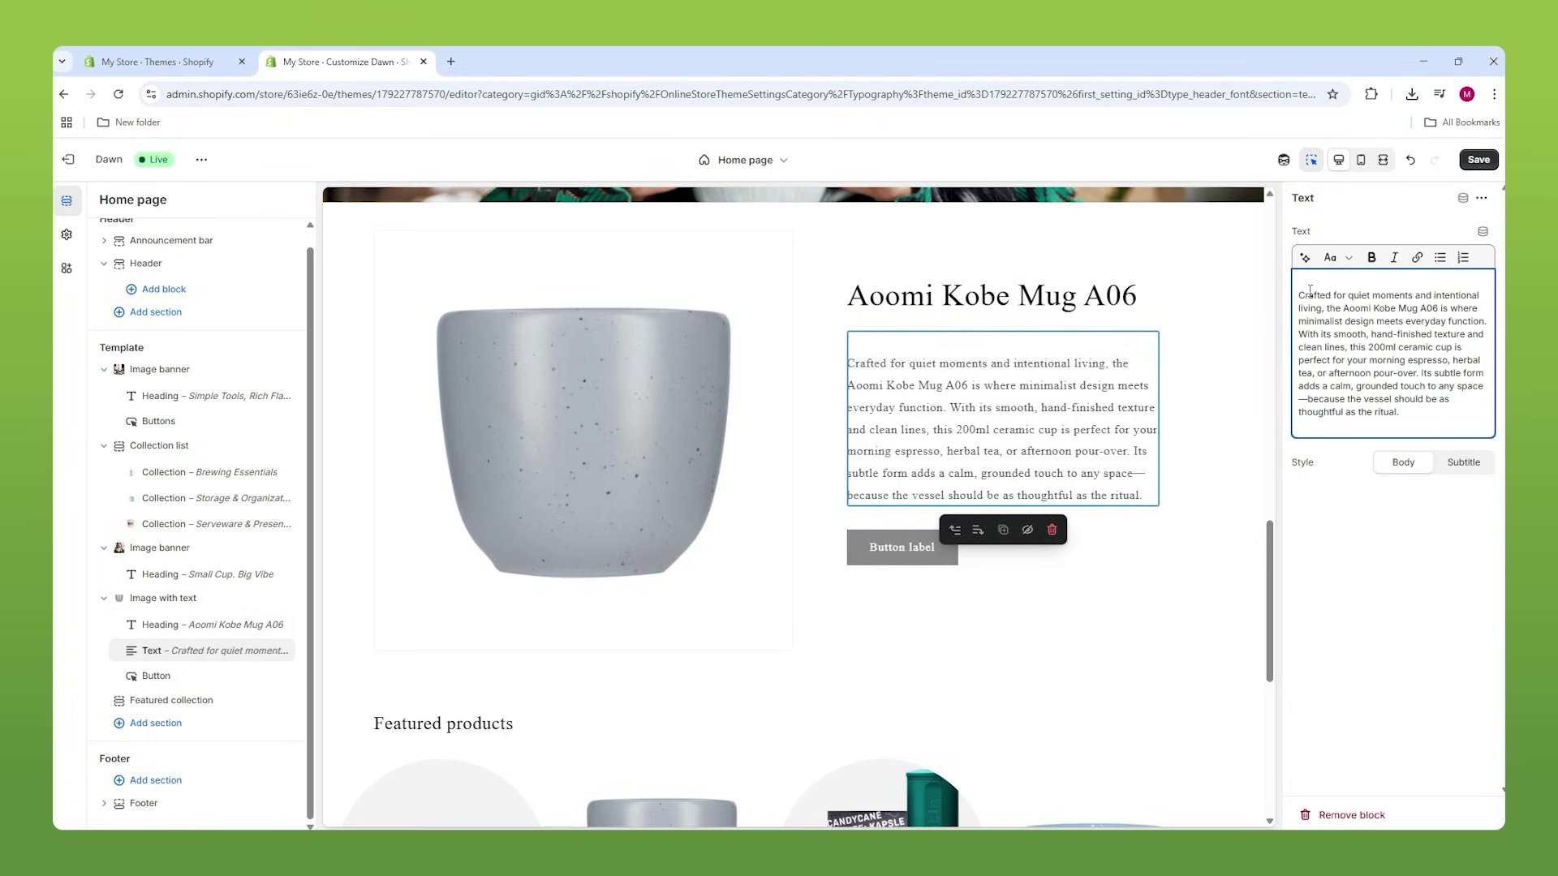
key("BackSpace")
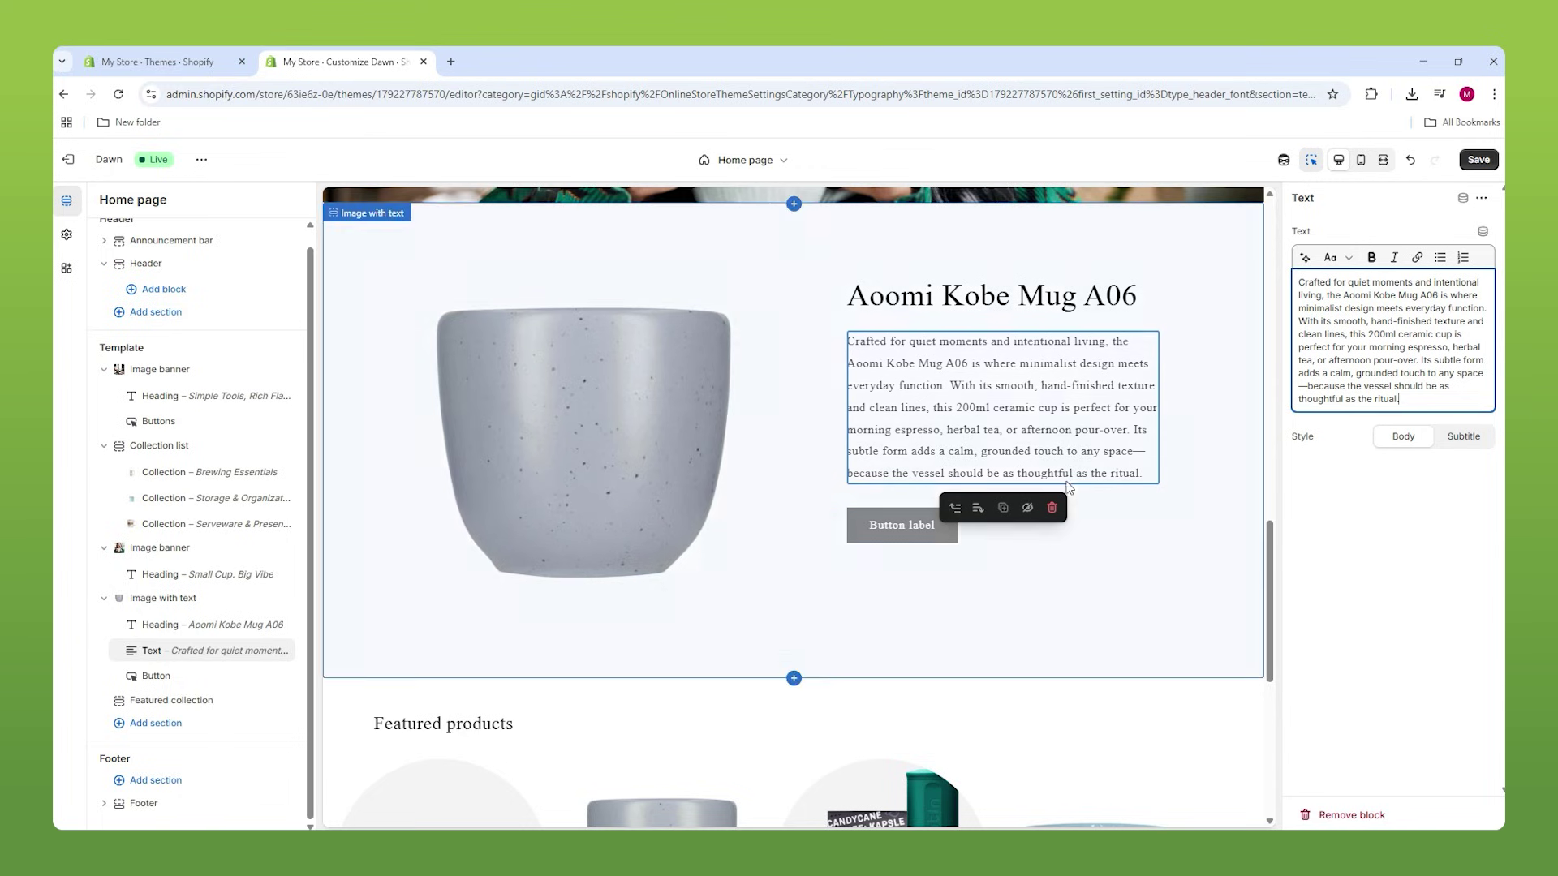
Link the Image with text section's button to the product "Aoomi Kobe Mug A06 - cup 200ml".
left_click(939, 530)
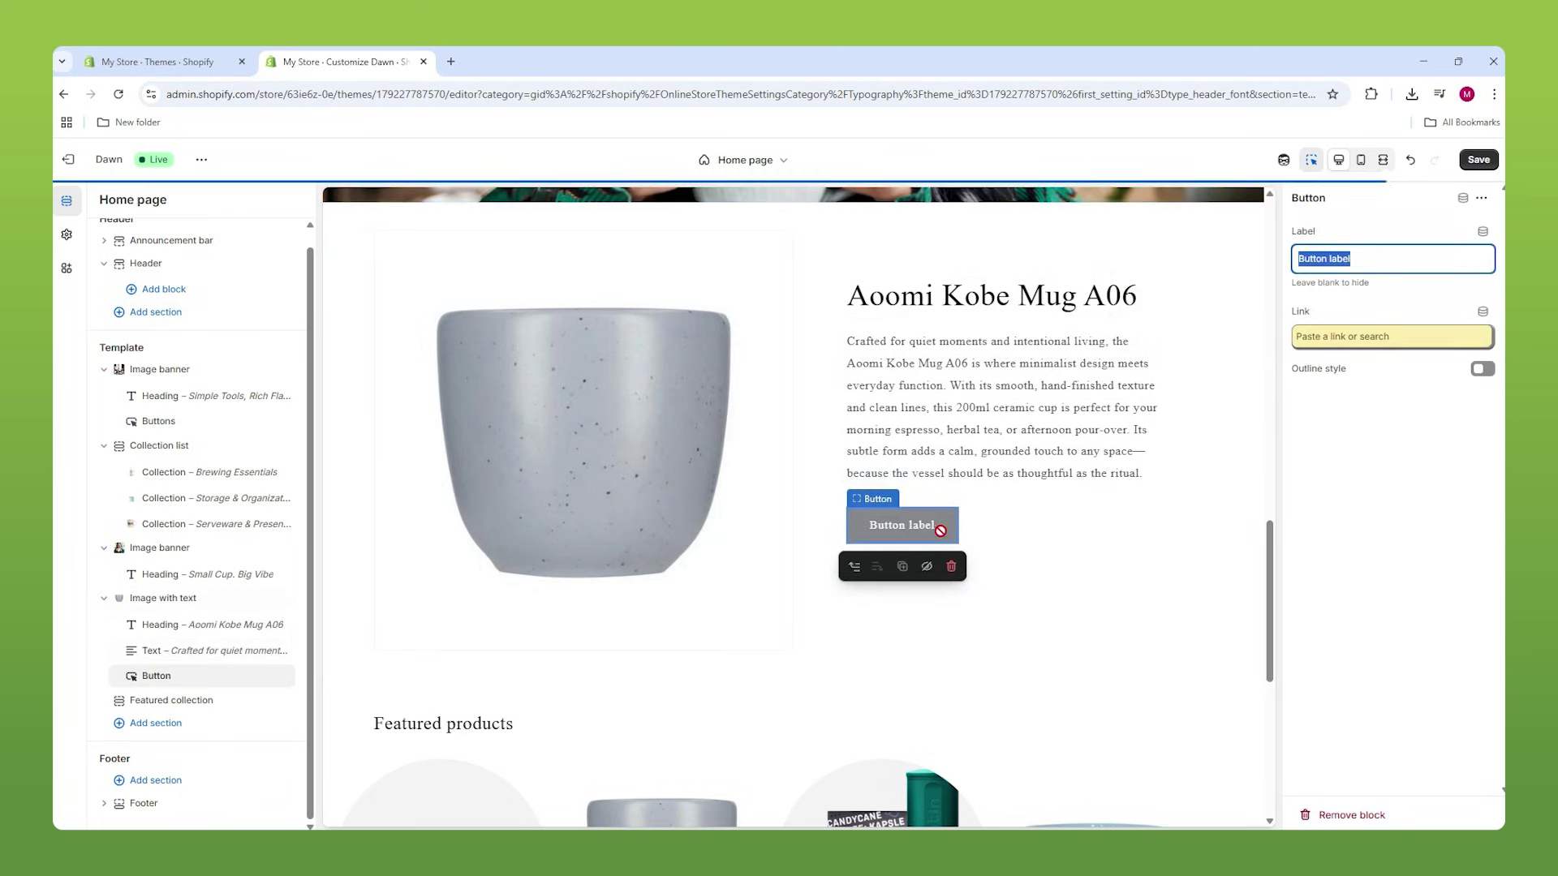
left_click(1339, 341)
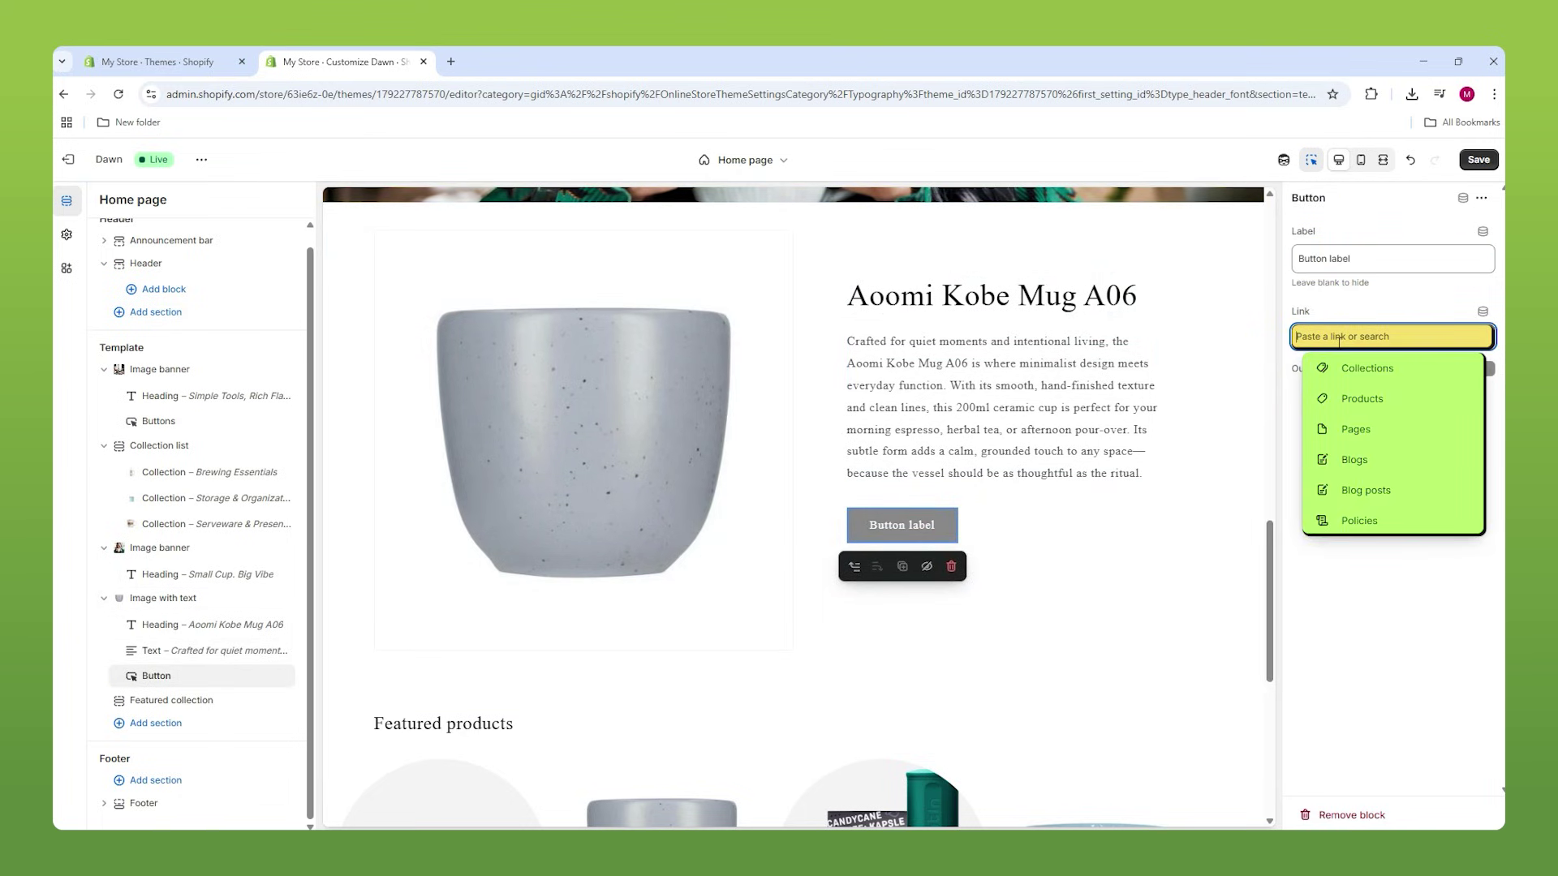
left_click(1348, 398)
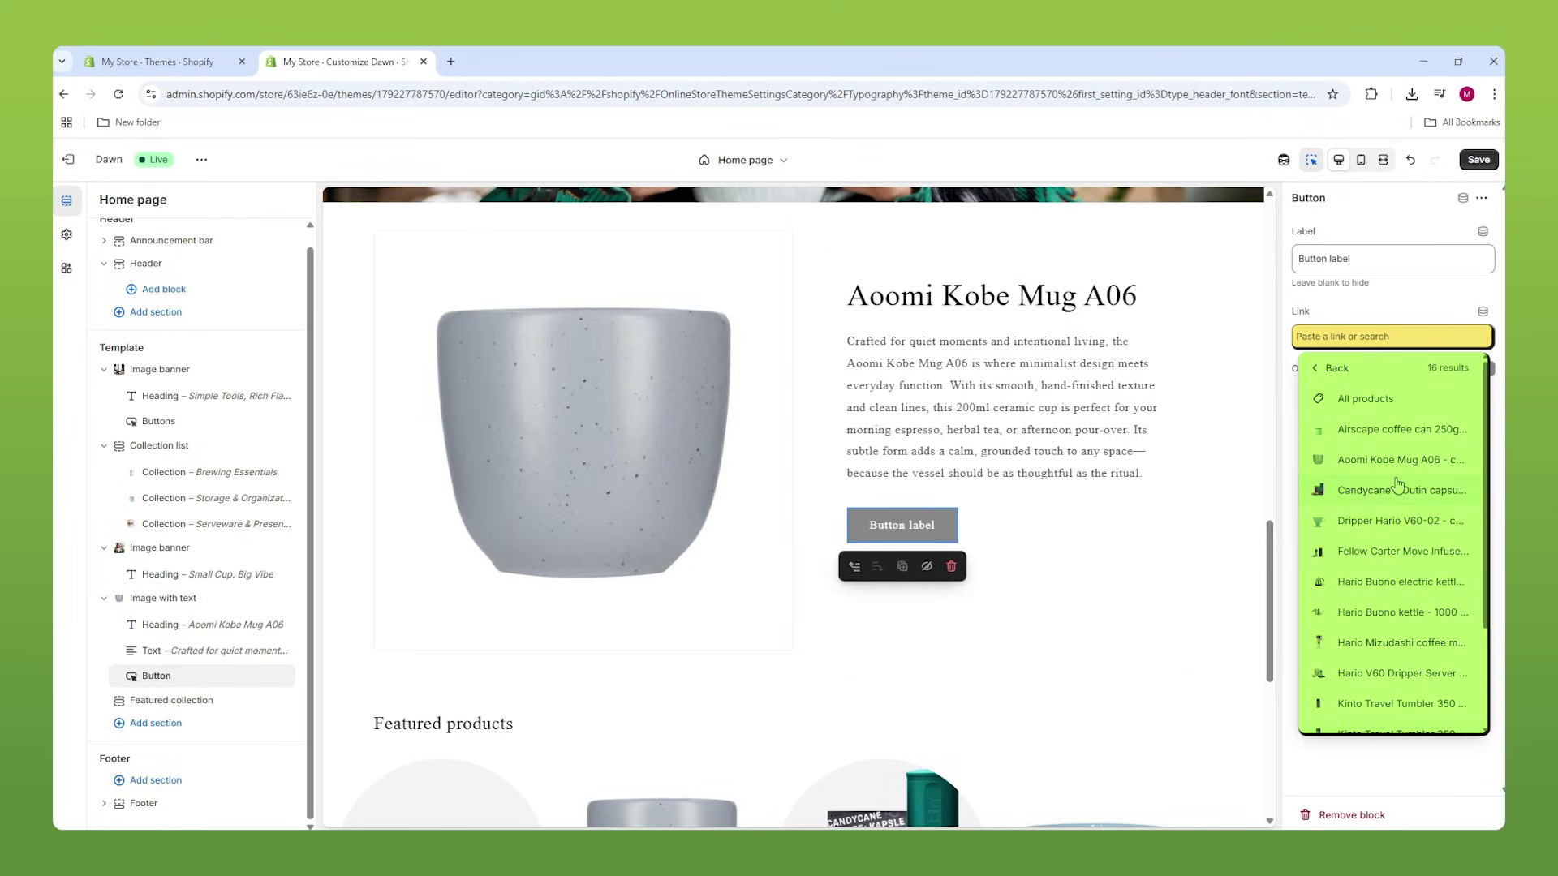
left_click(1374, 461)
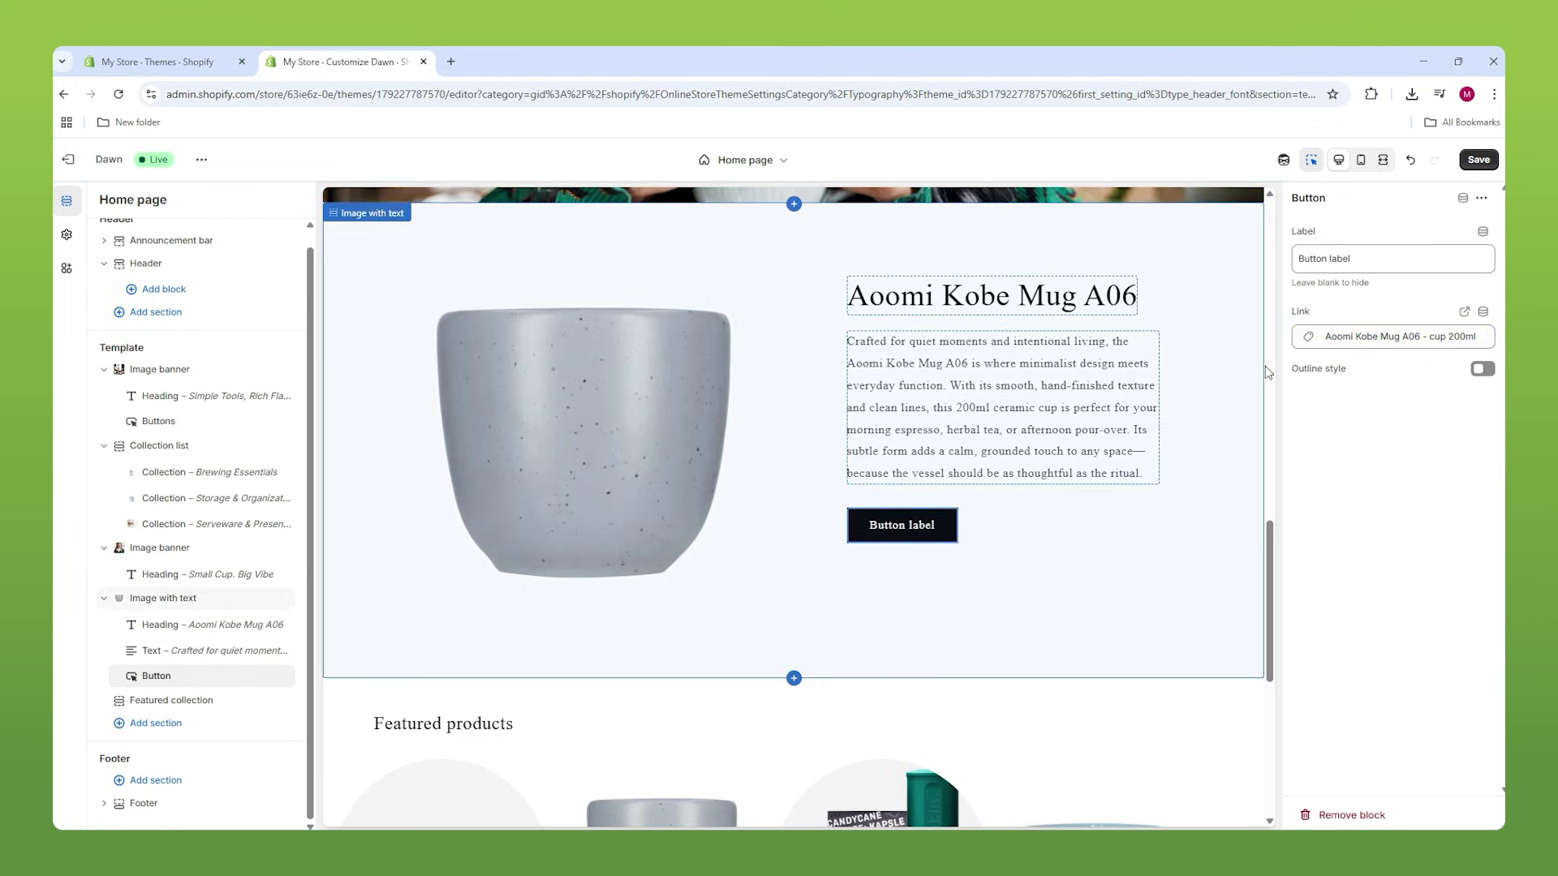
Label the button "Check It Out" and set the Image with text section's content alignment to Center.
triple_click(1354, 262)
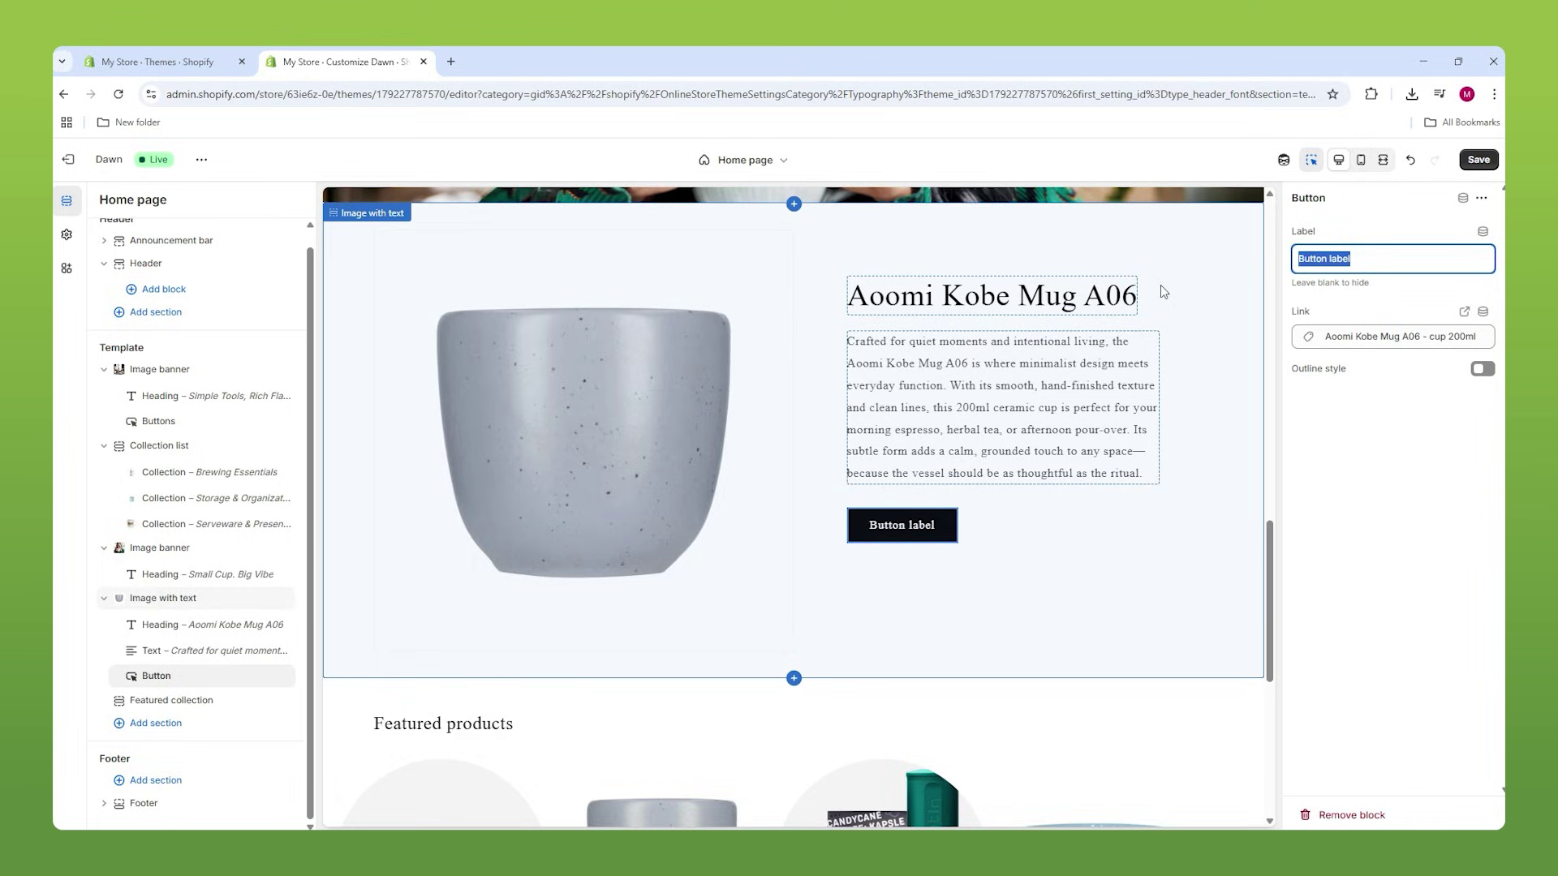
type("Check")
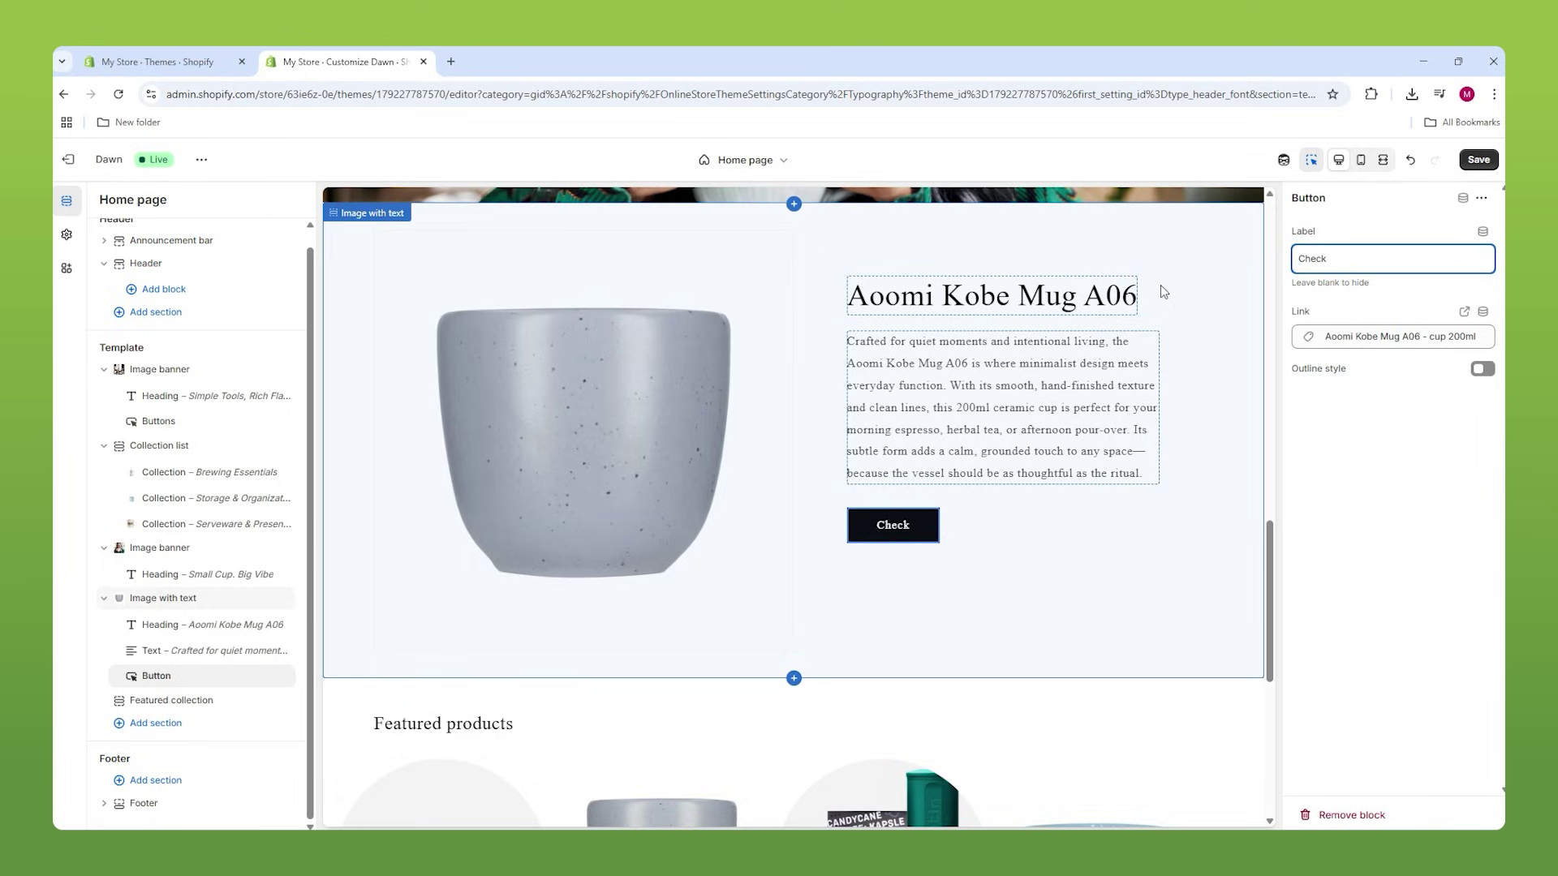
type(" It Up")
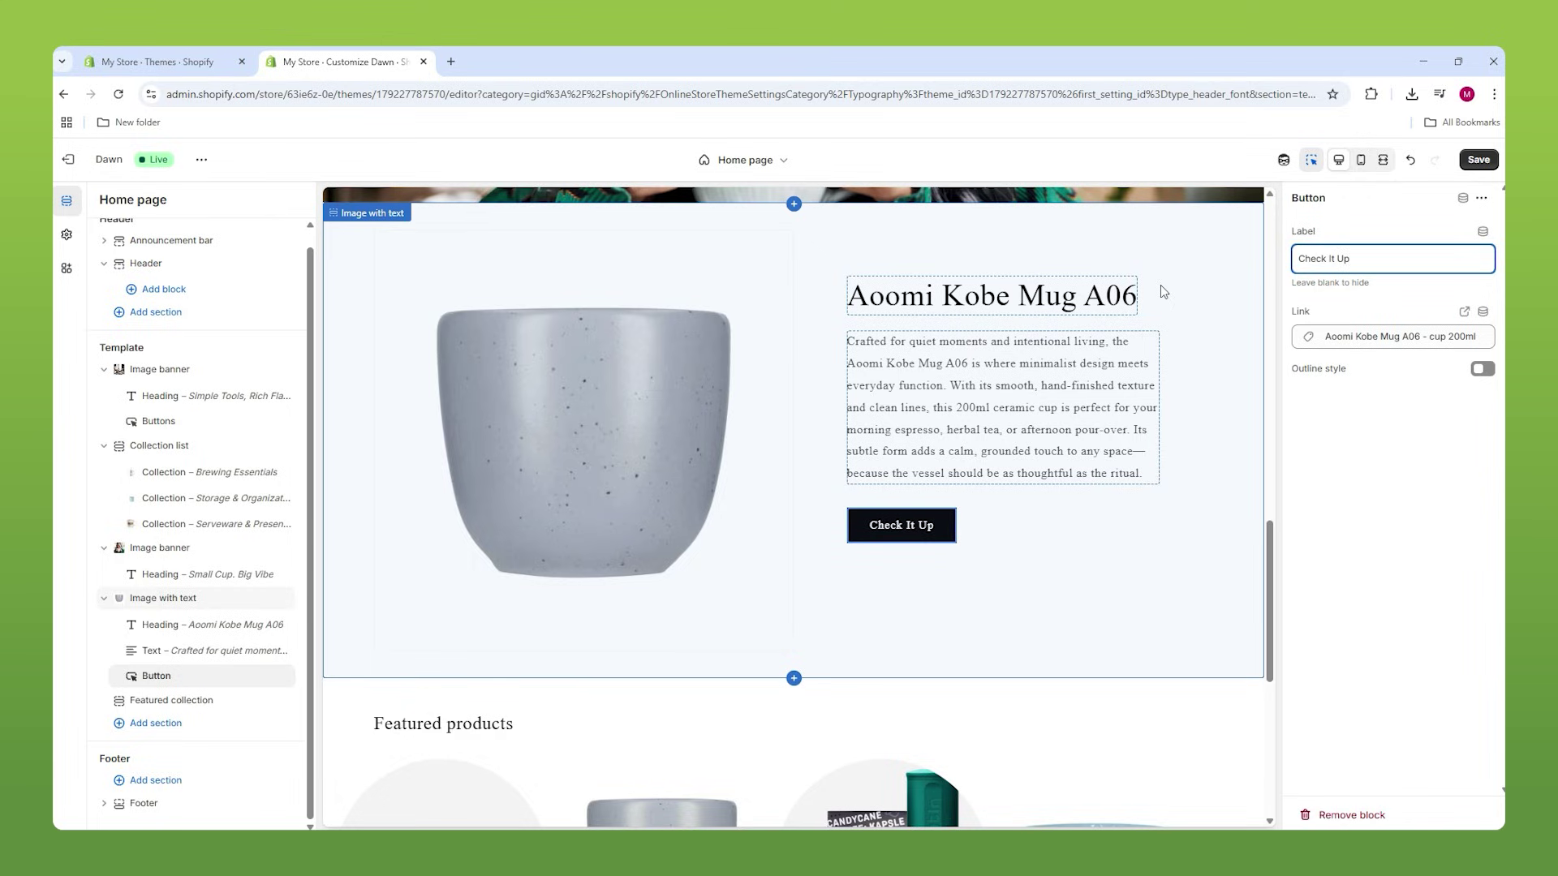
key("BackSpace")
key("BackSpace")
type("Ou")
left_click(1041, 530)
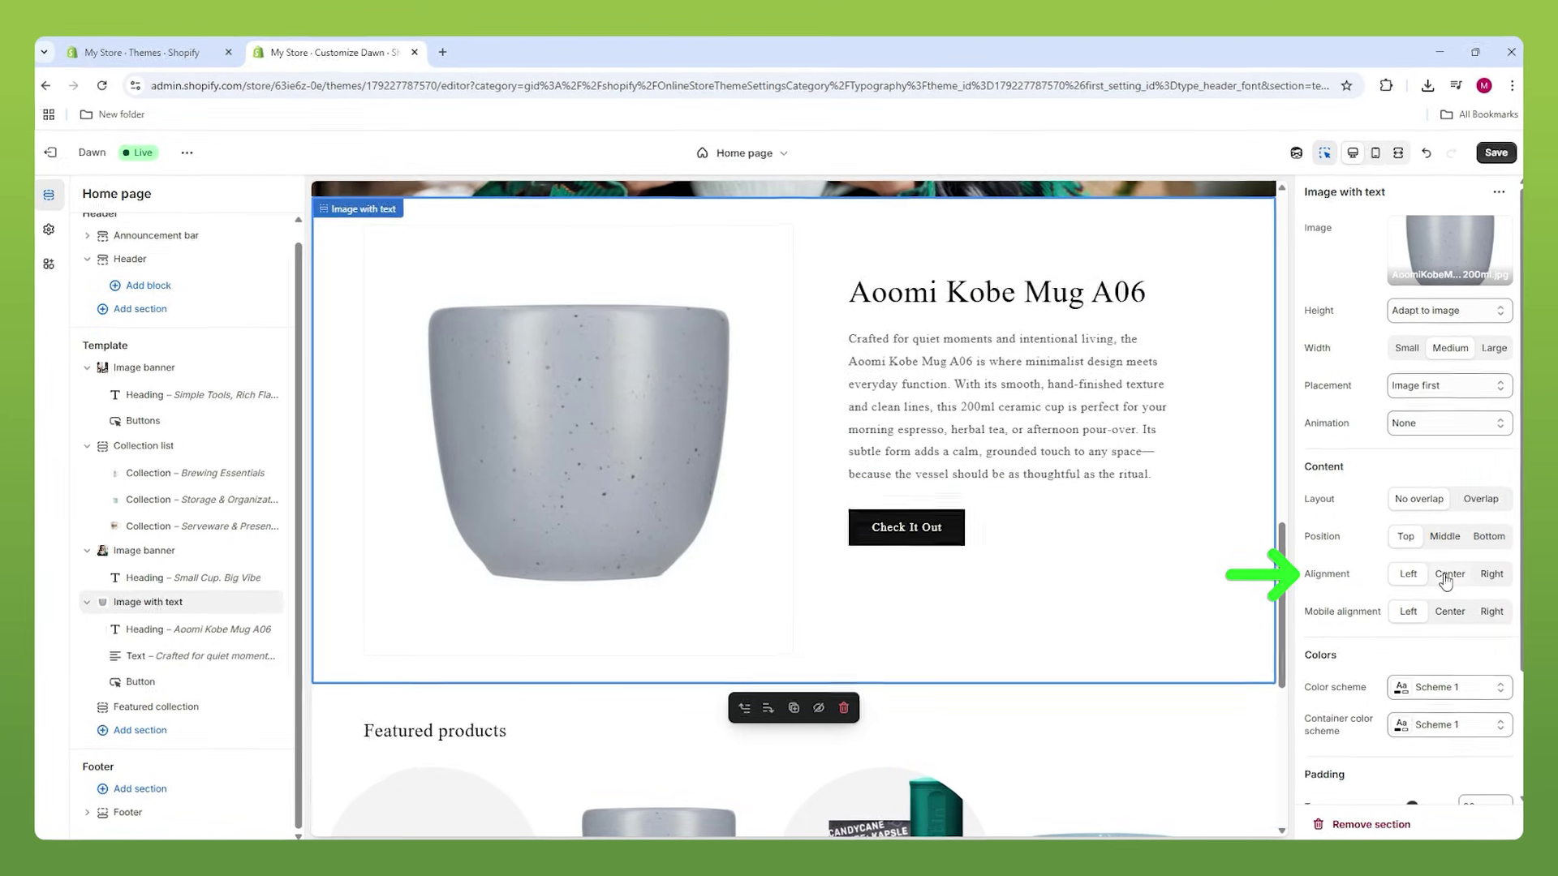
left_click(1447, 574)
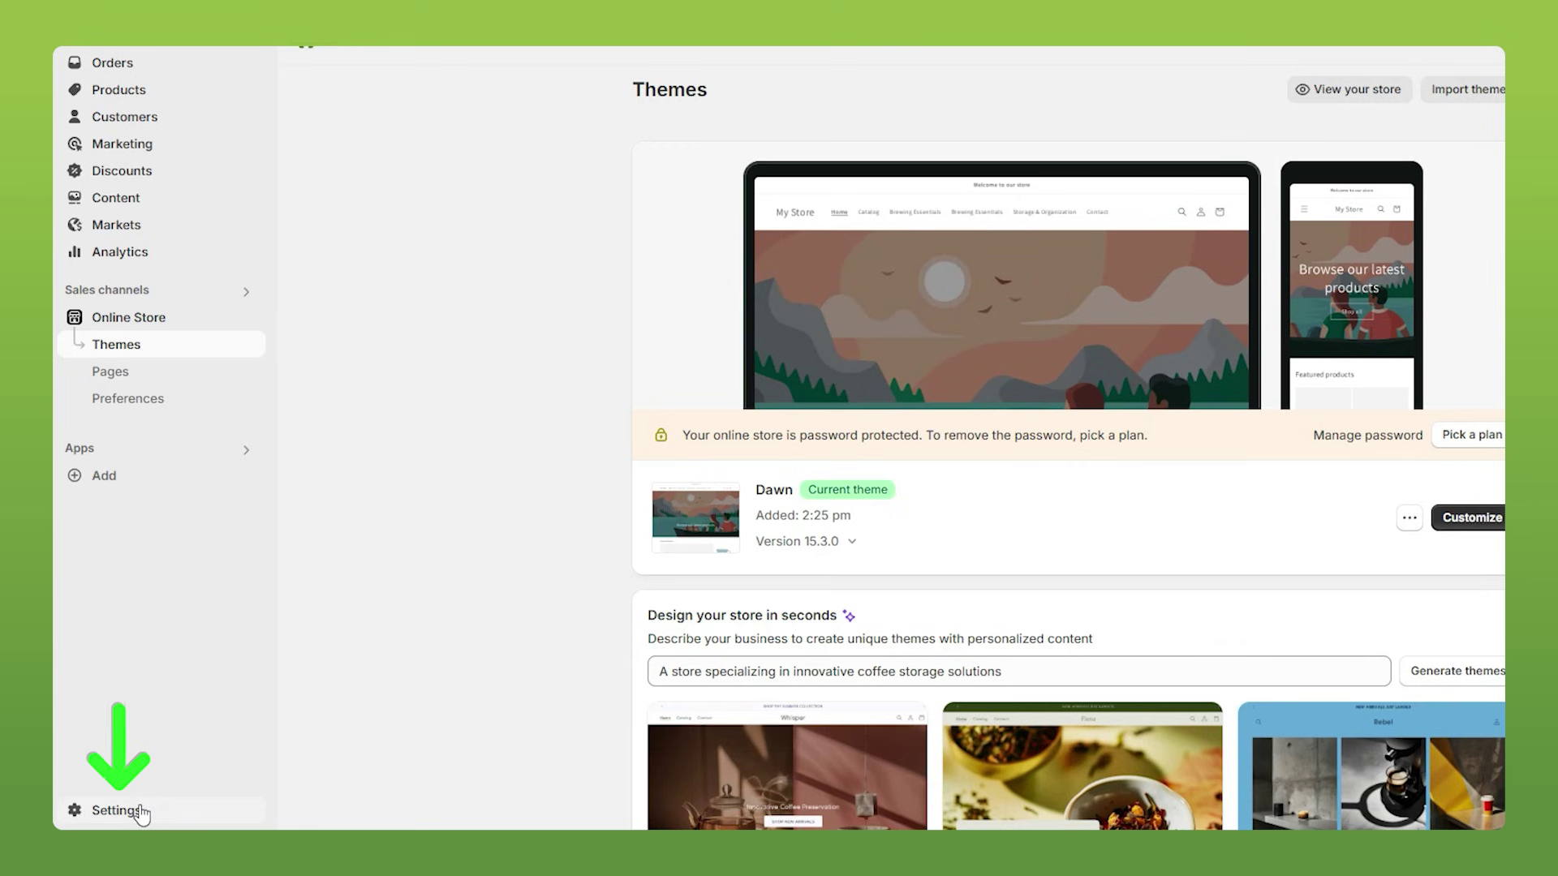
In the Test Store's payment settings, start the Shopify Payments account setup and proceed to submitting the business details.
left_click(114, 810)
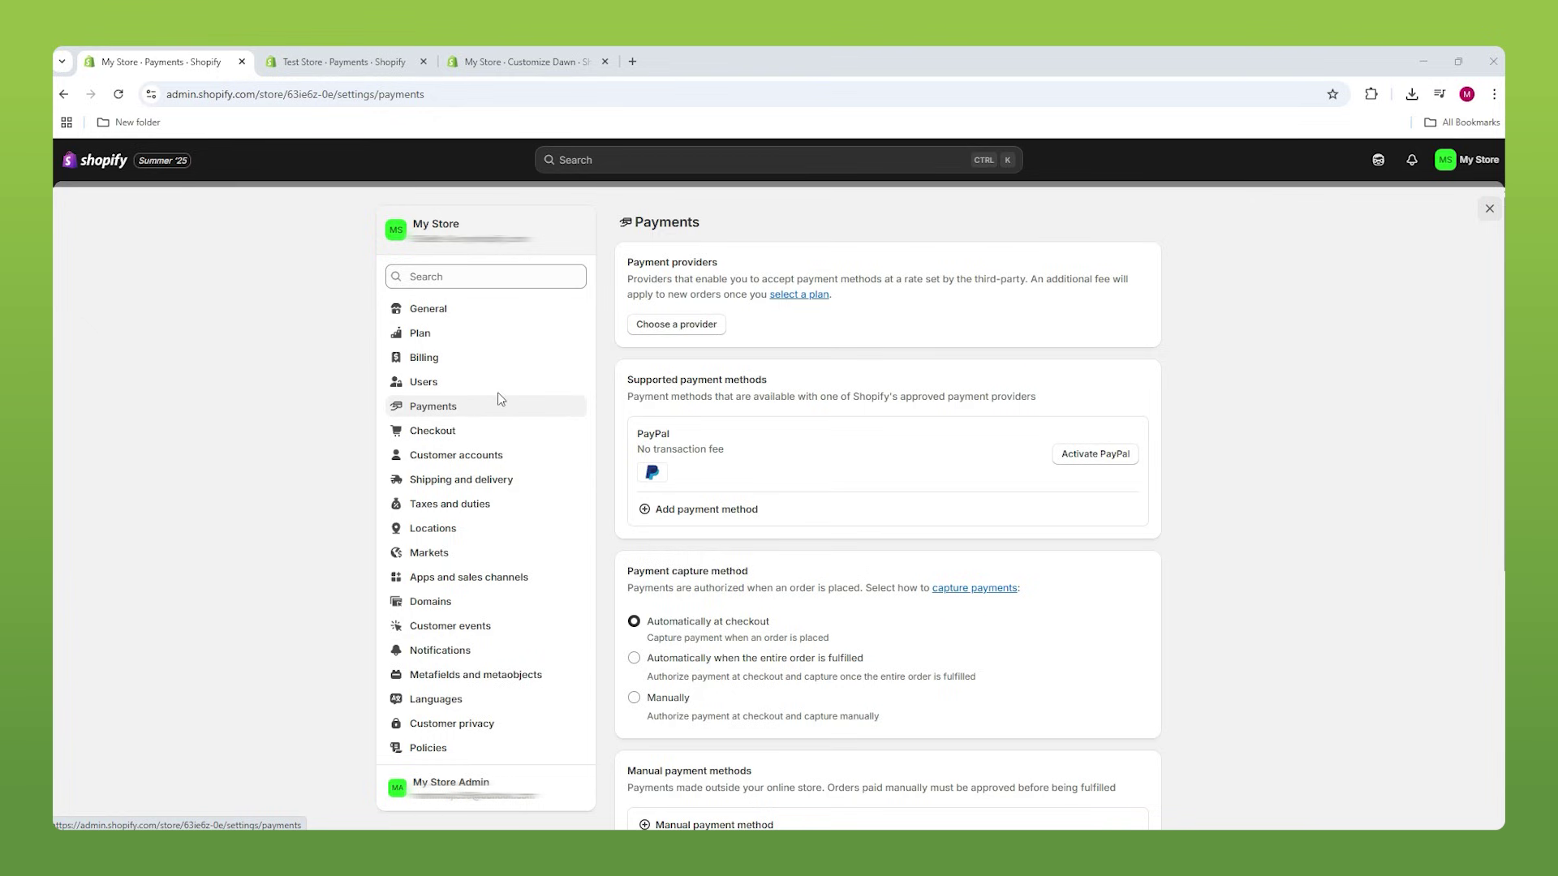
left_click(345, 63)
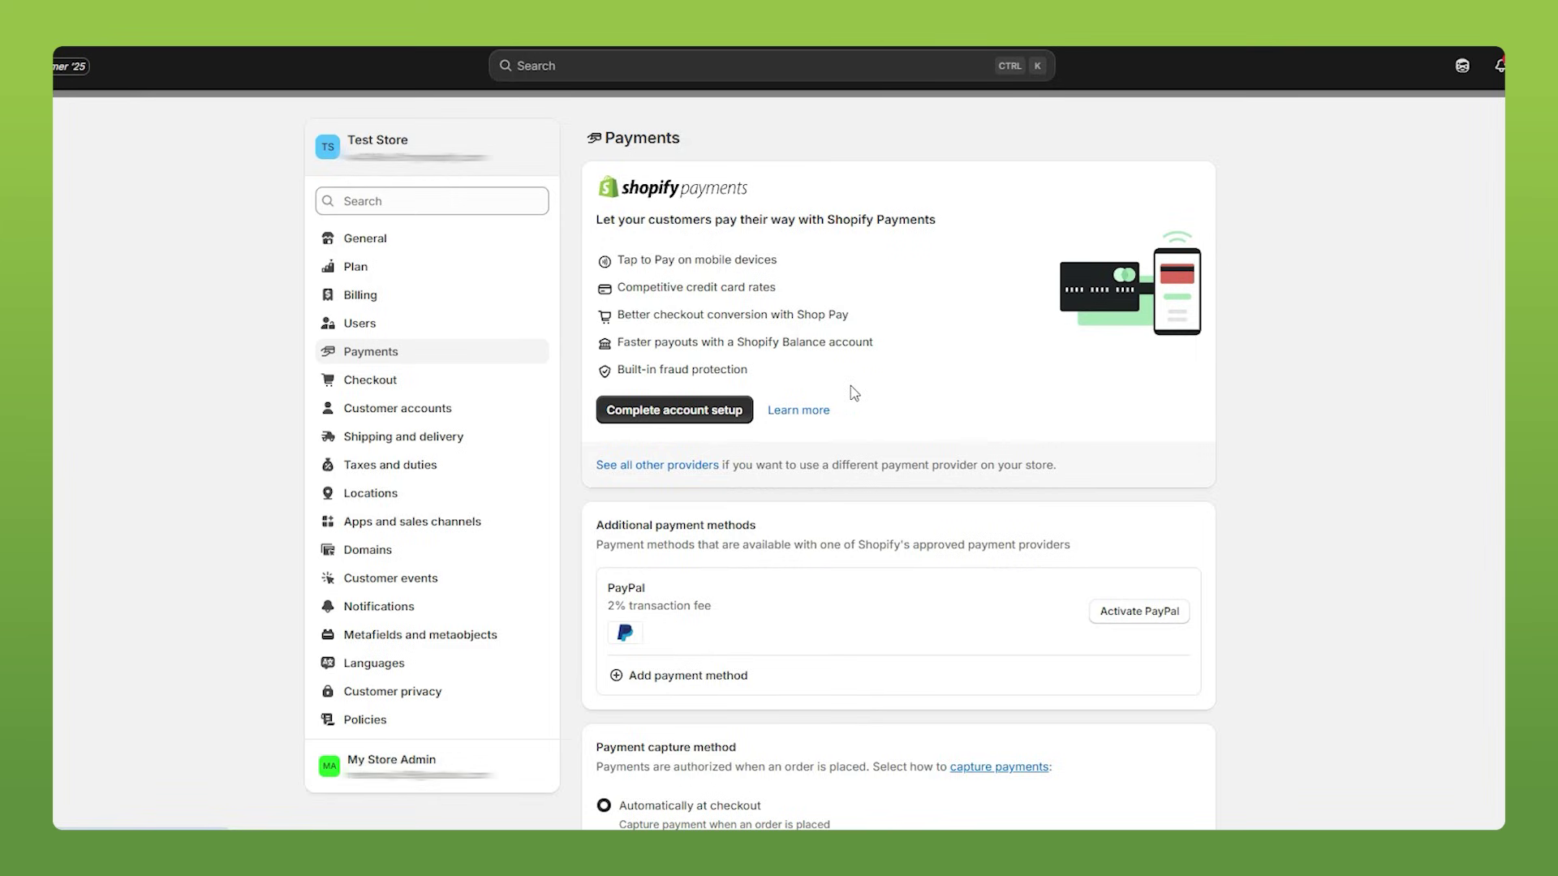
left_click(686, 414)
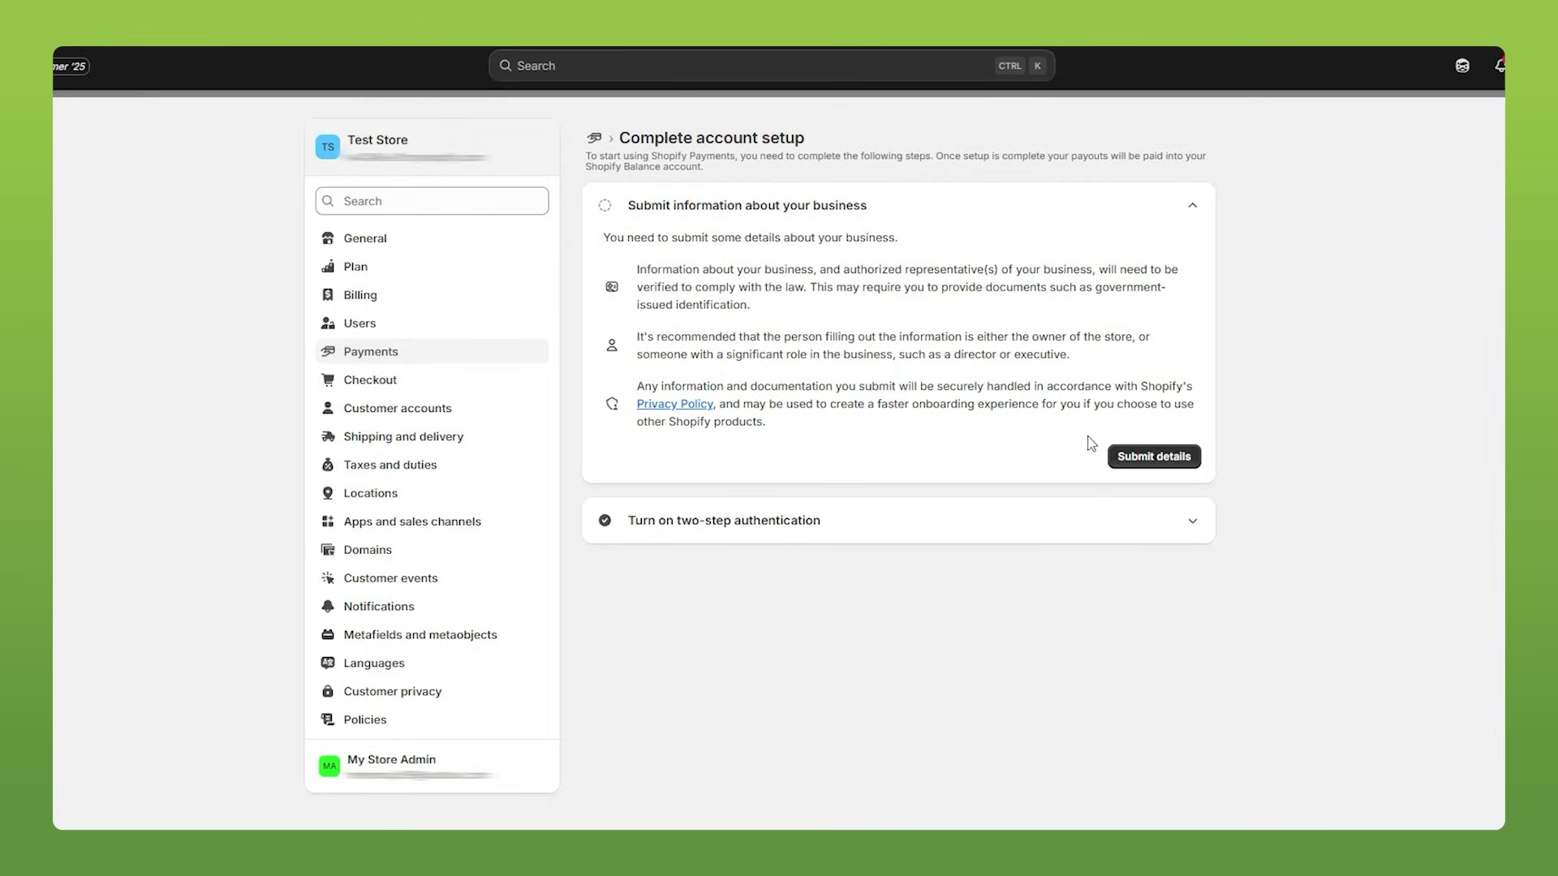
left_click(1136, 457)
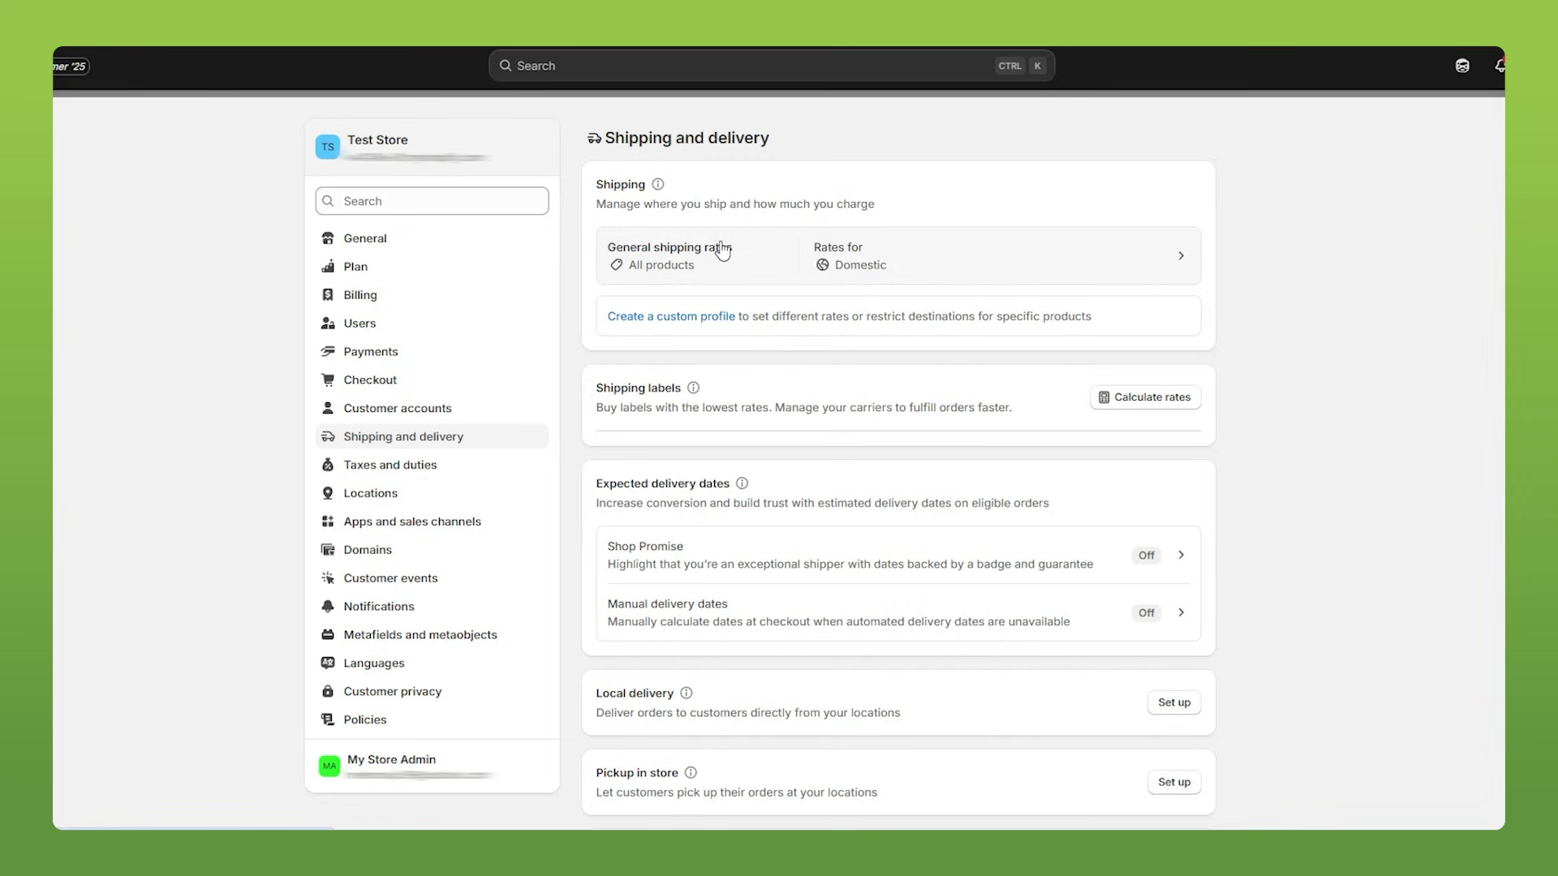
Examine the edit options of the Standard domestic rate in the general shipping rates profile.
left_click(941, 260)
scroll(919, 410, "down", 3)
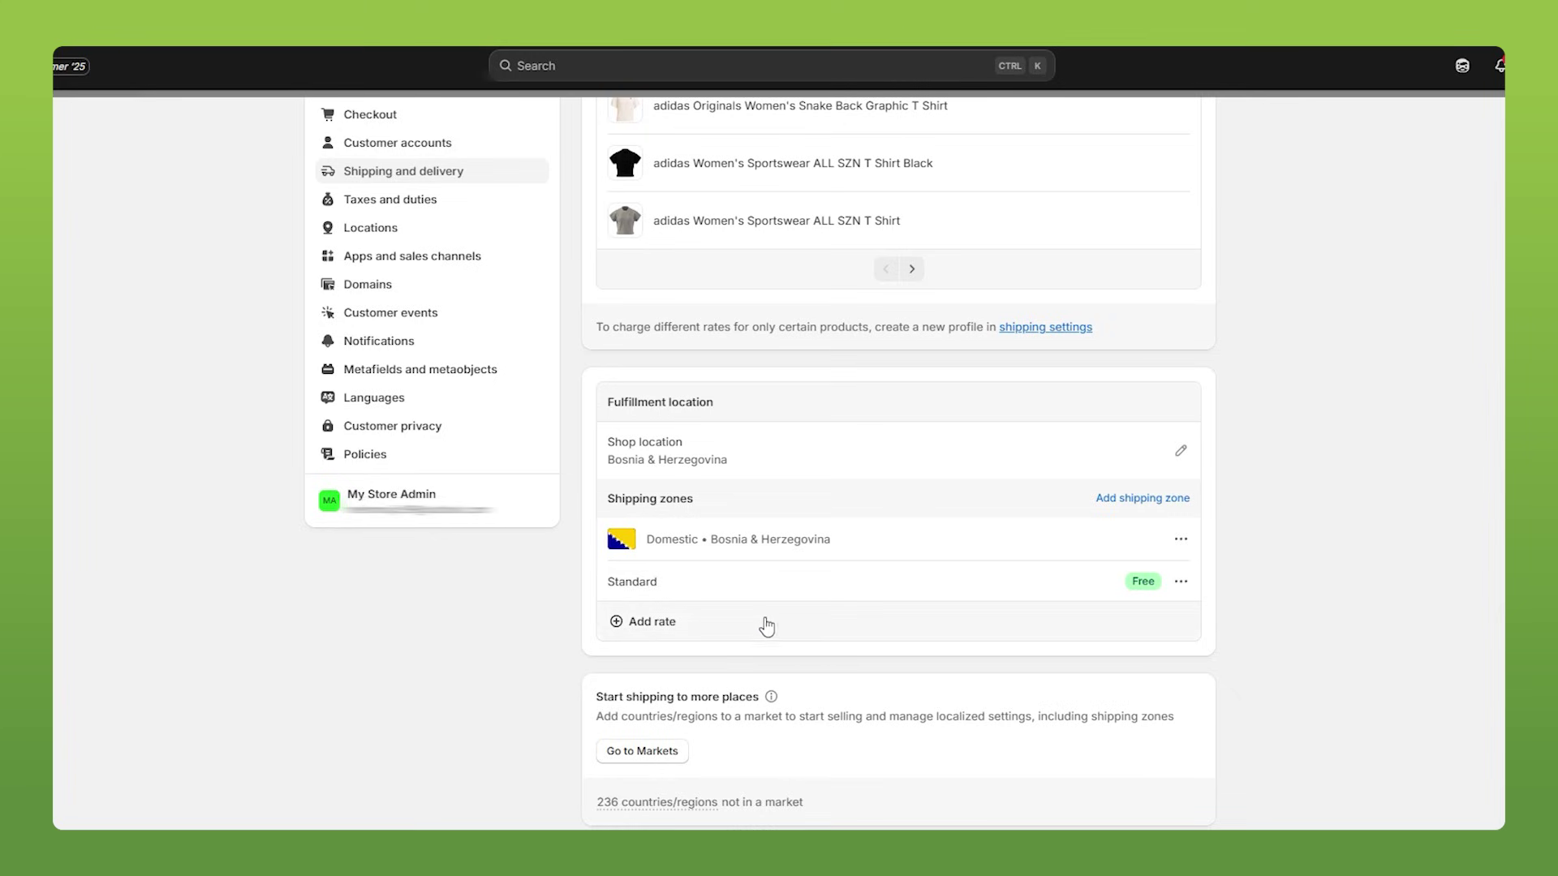
left_click(1181, 582)
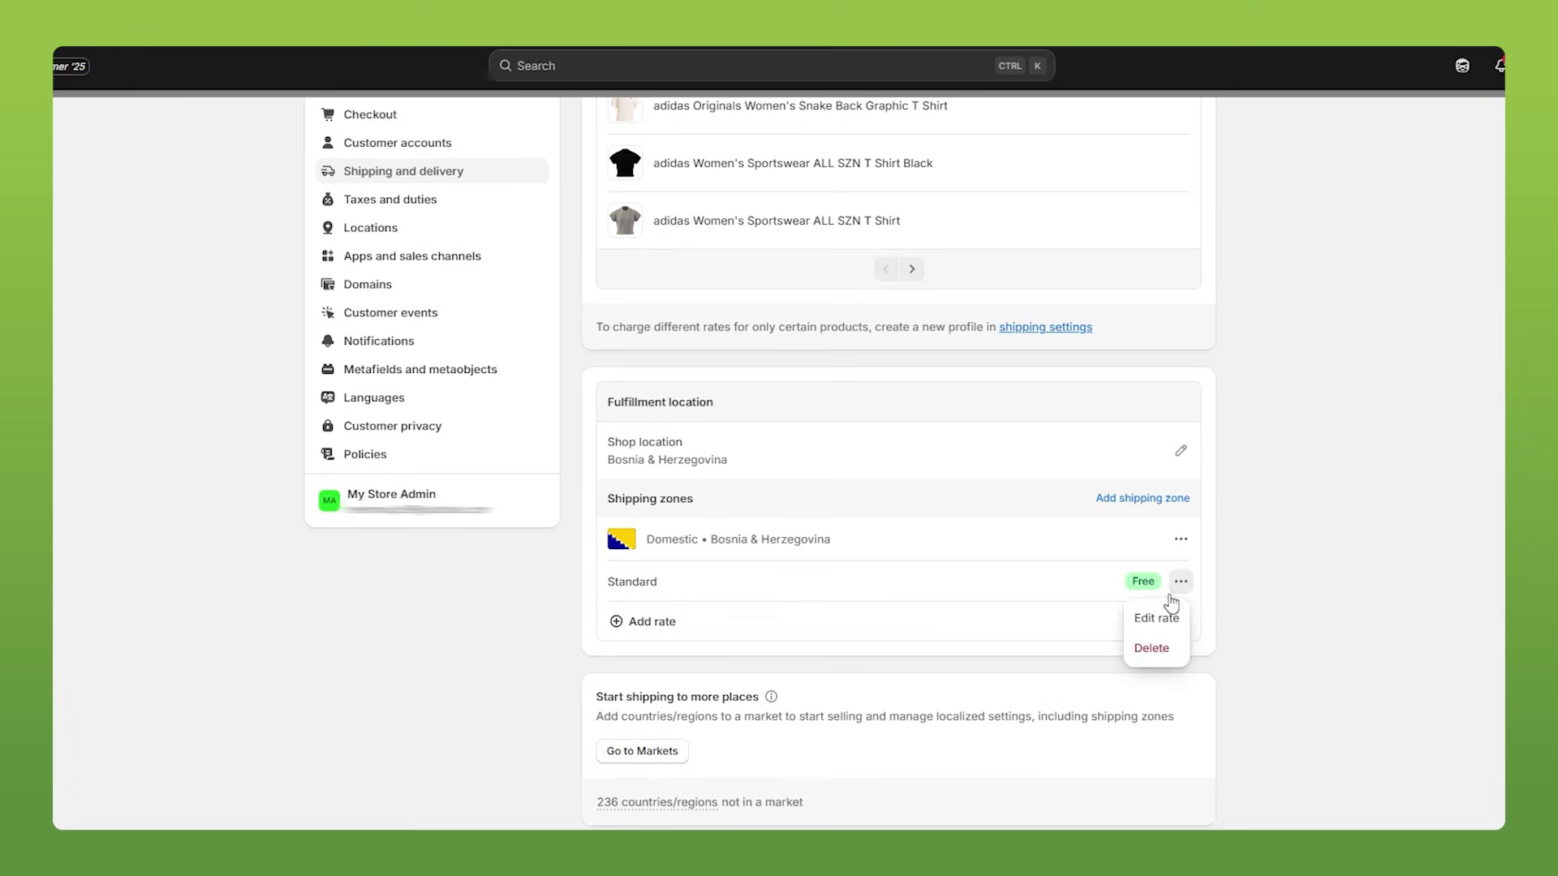
left_click(1156, 616)
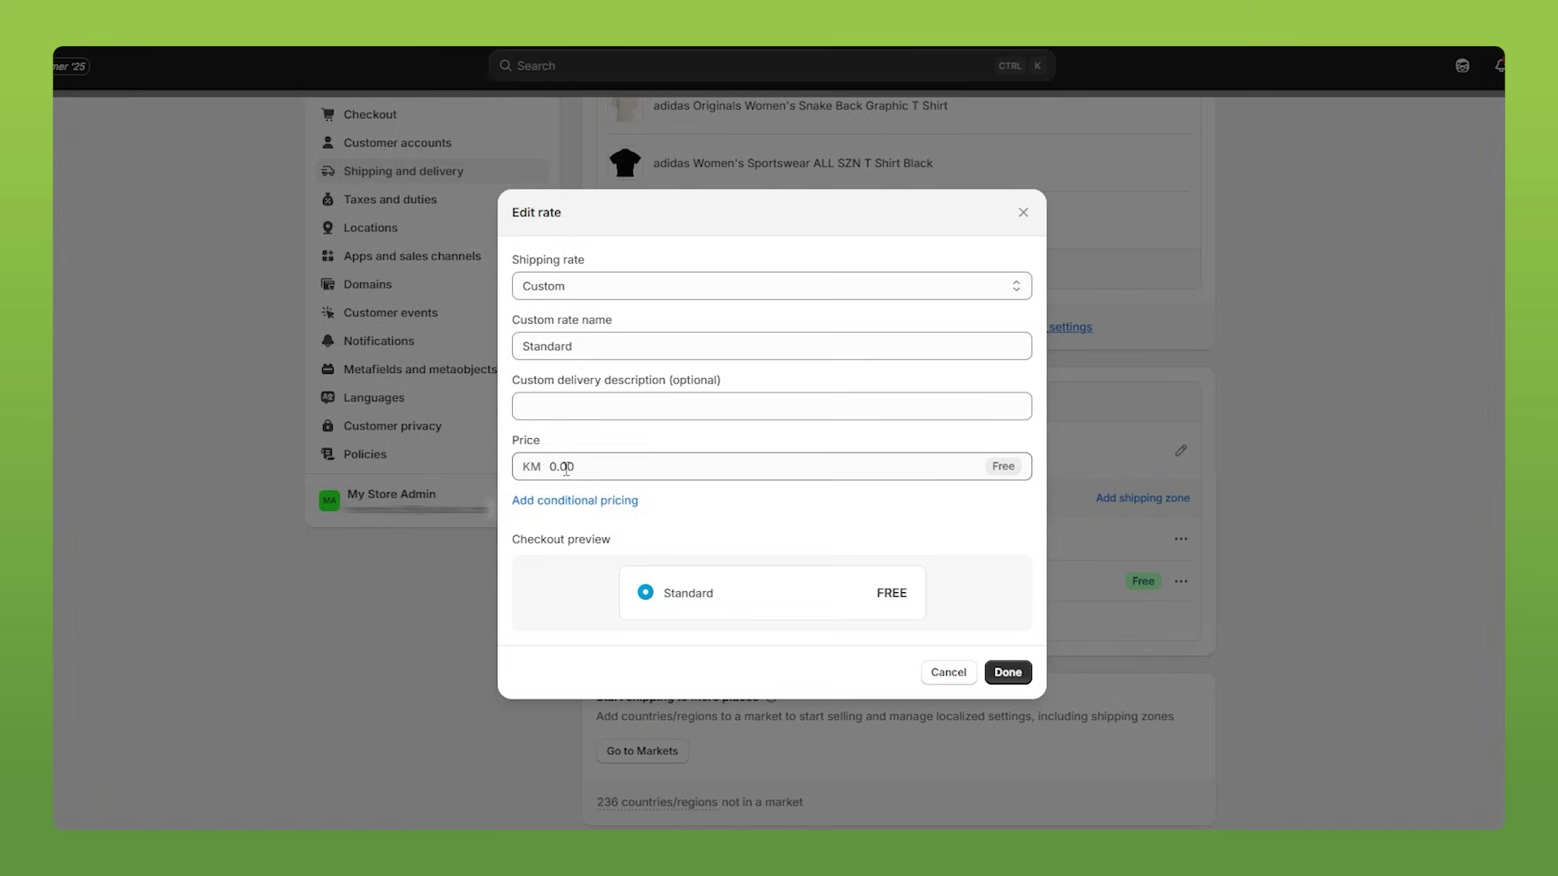
left_click(1024, 213)
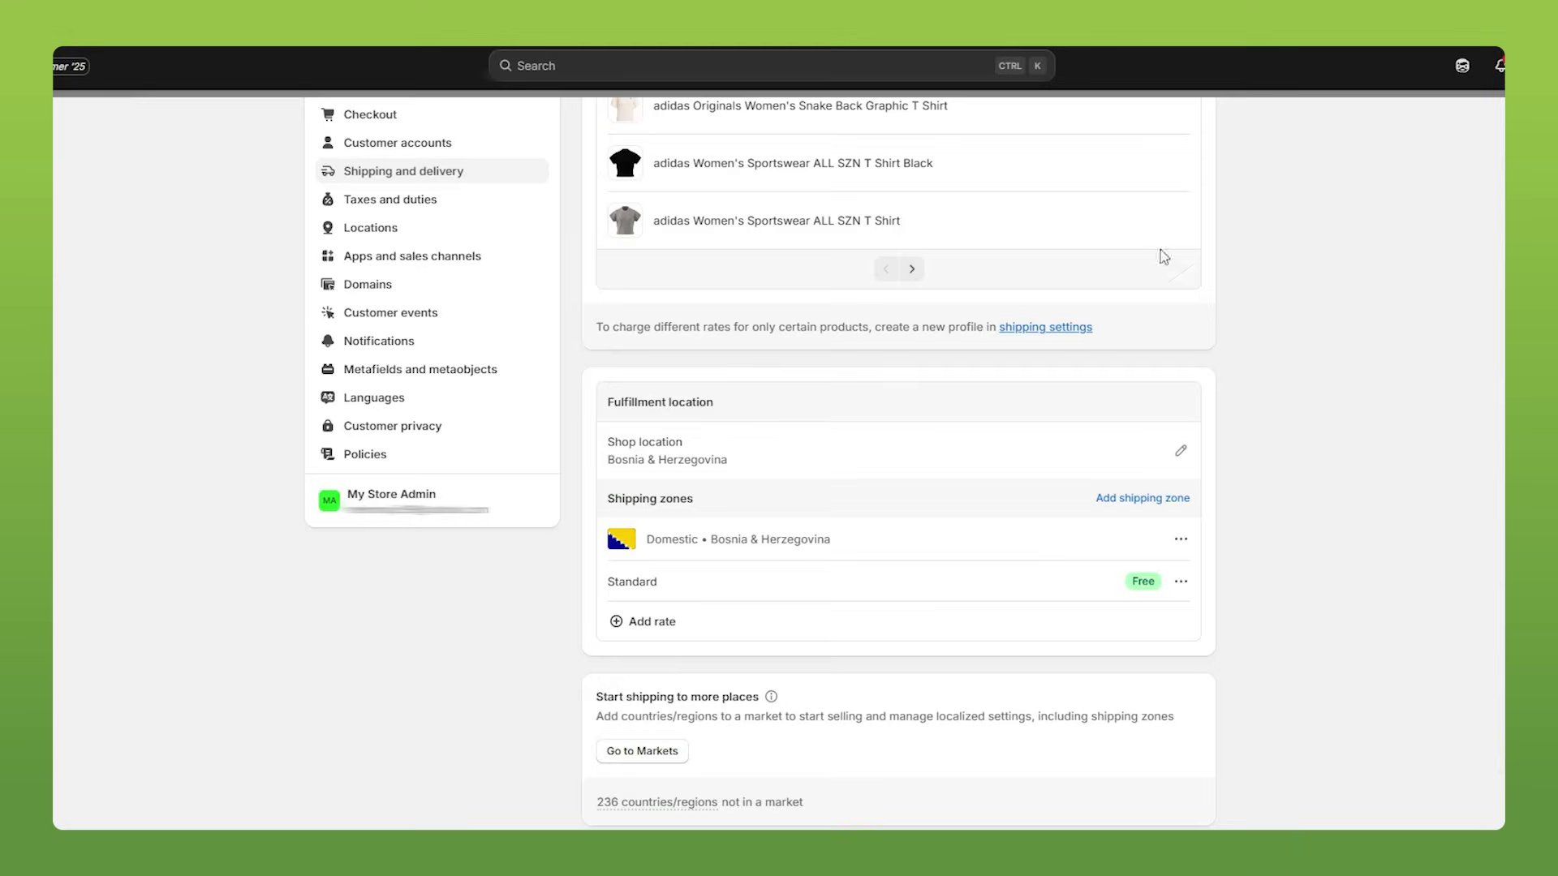
Go from the shipping profile to Markets and start a new market named "Test".
scroll(1394, 388, "down", 2)
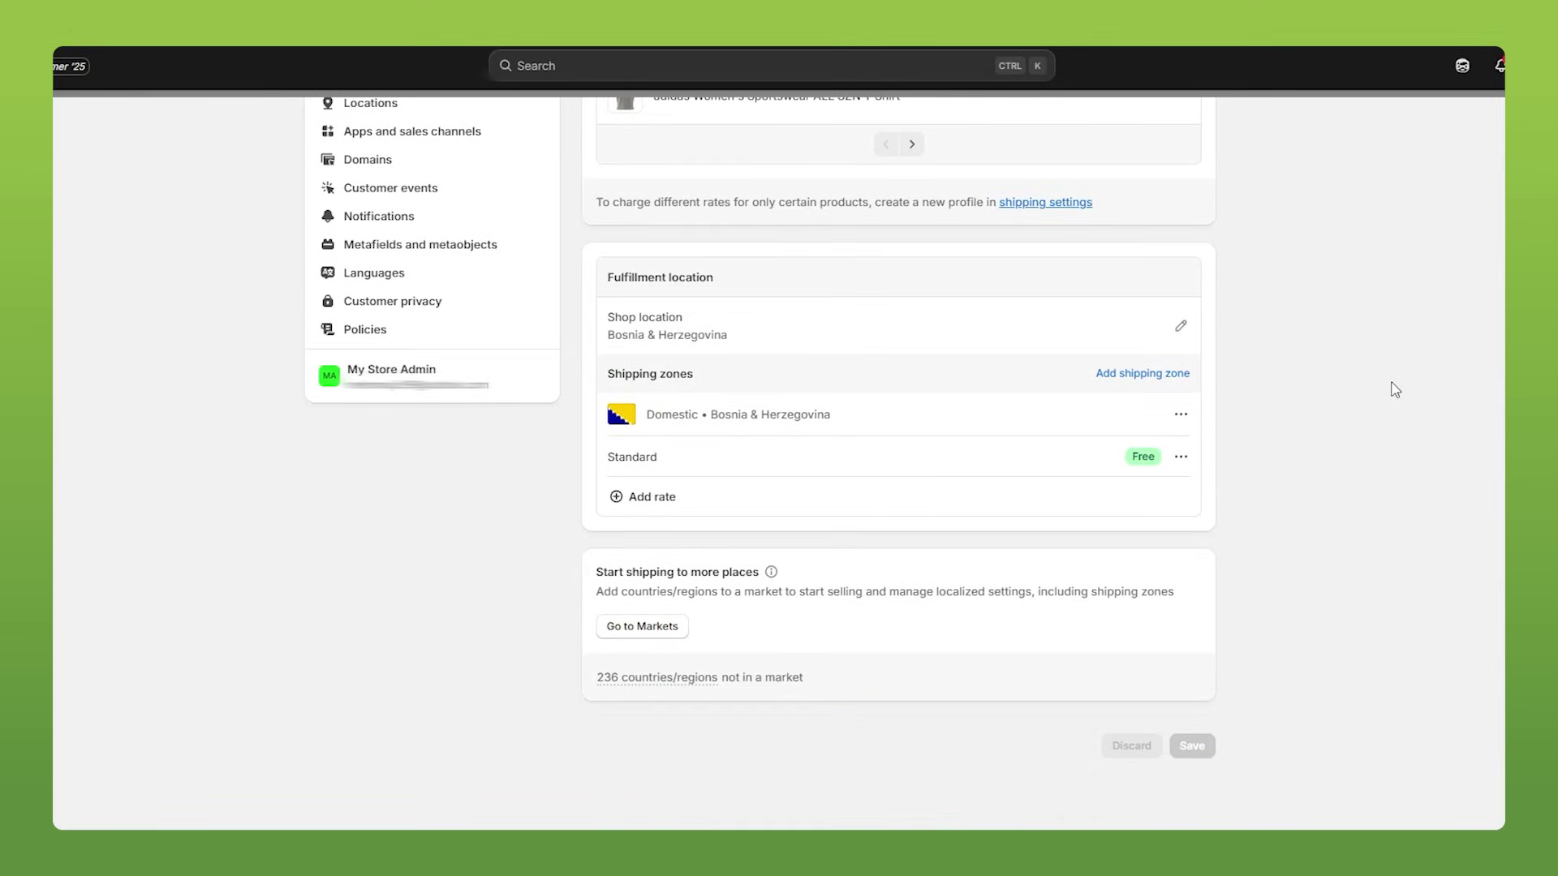
left_click(661, 633)
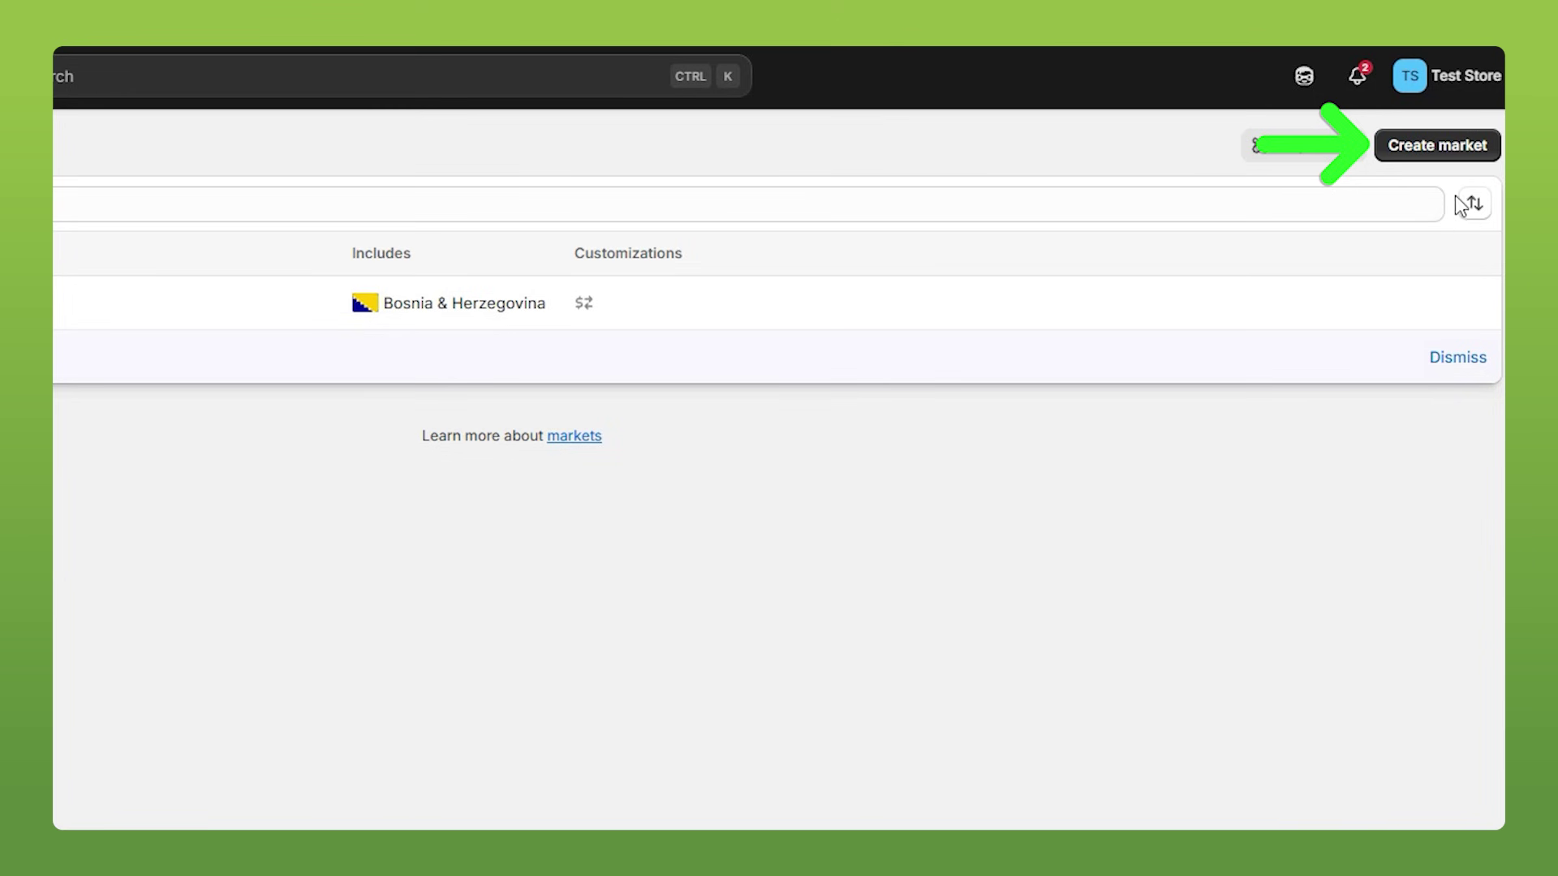
left_click(1426, 149)
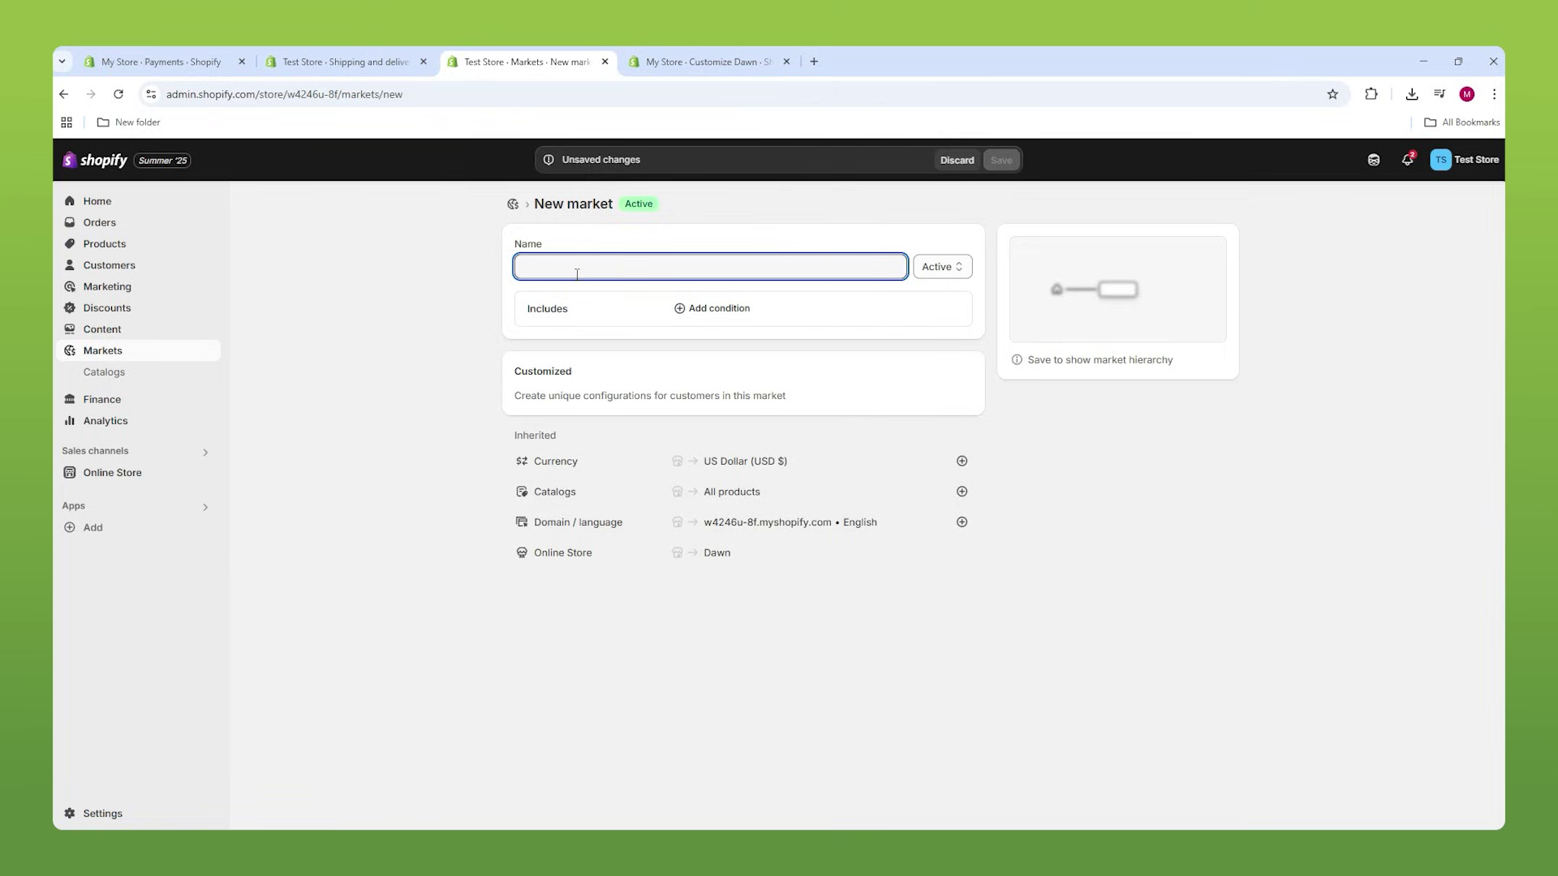
type("est")
Add the United States as the Test market's included region and save the market.
left_click(703, 316)
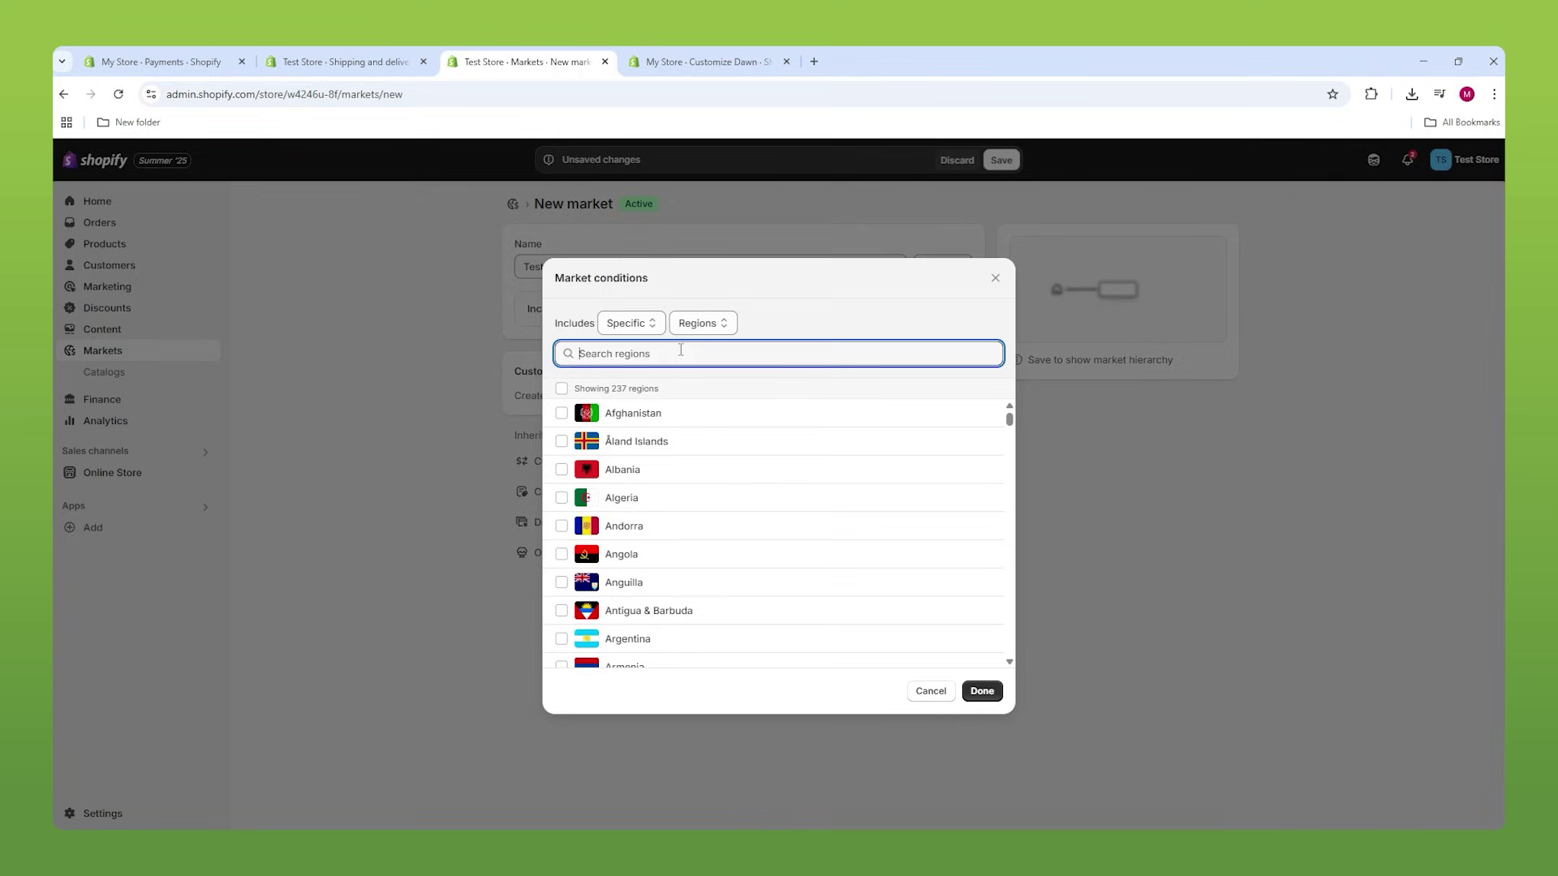
type("United")
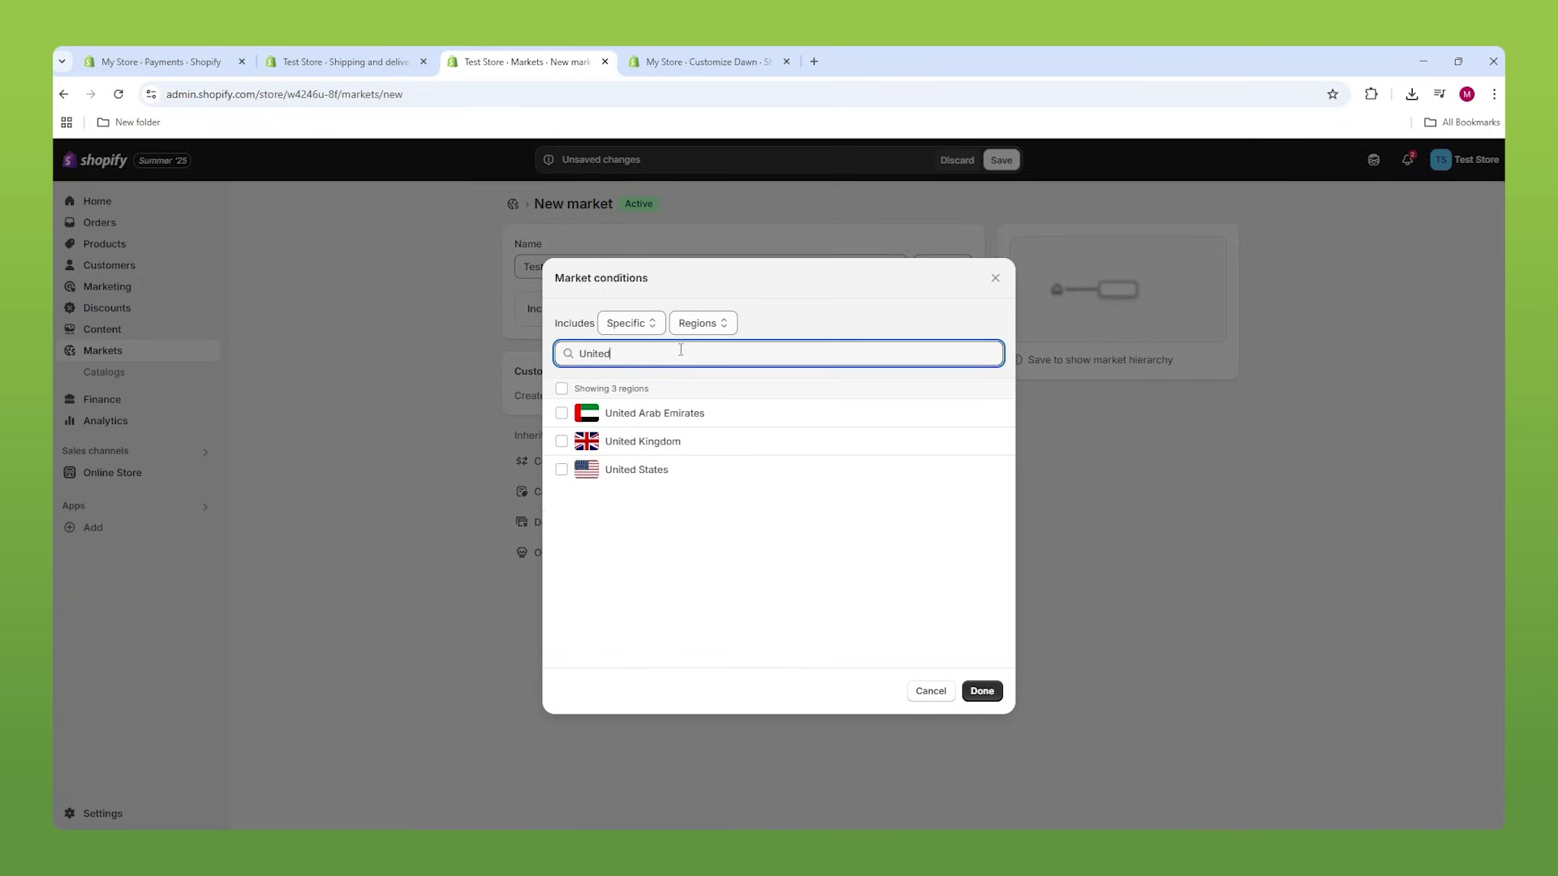
left_click(562, 470)
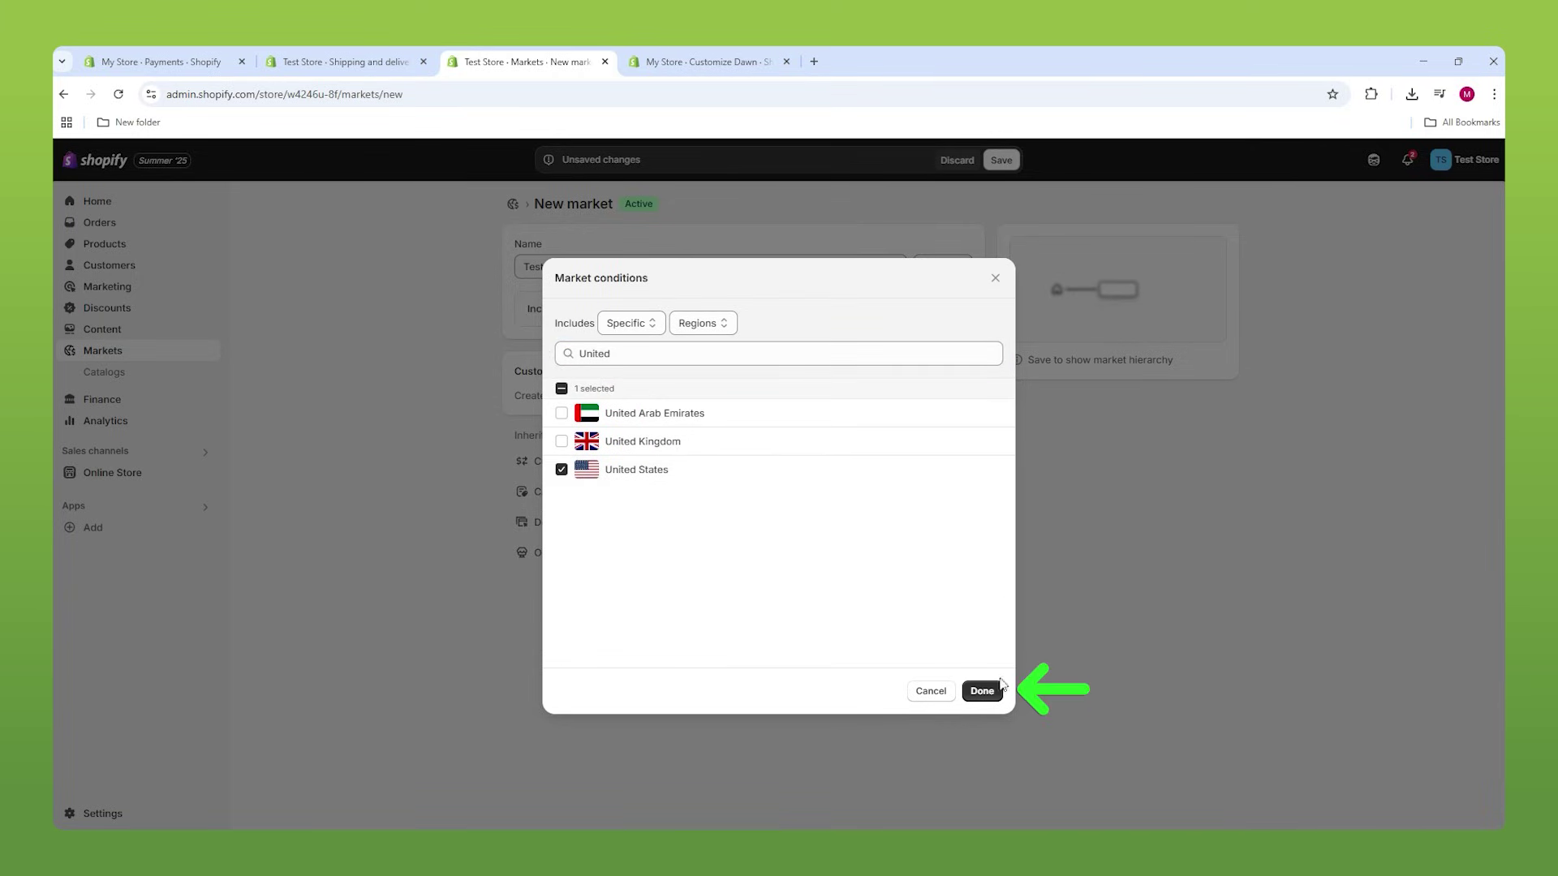
left_click(981, 690)
left_click(1001, 160)
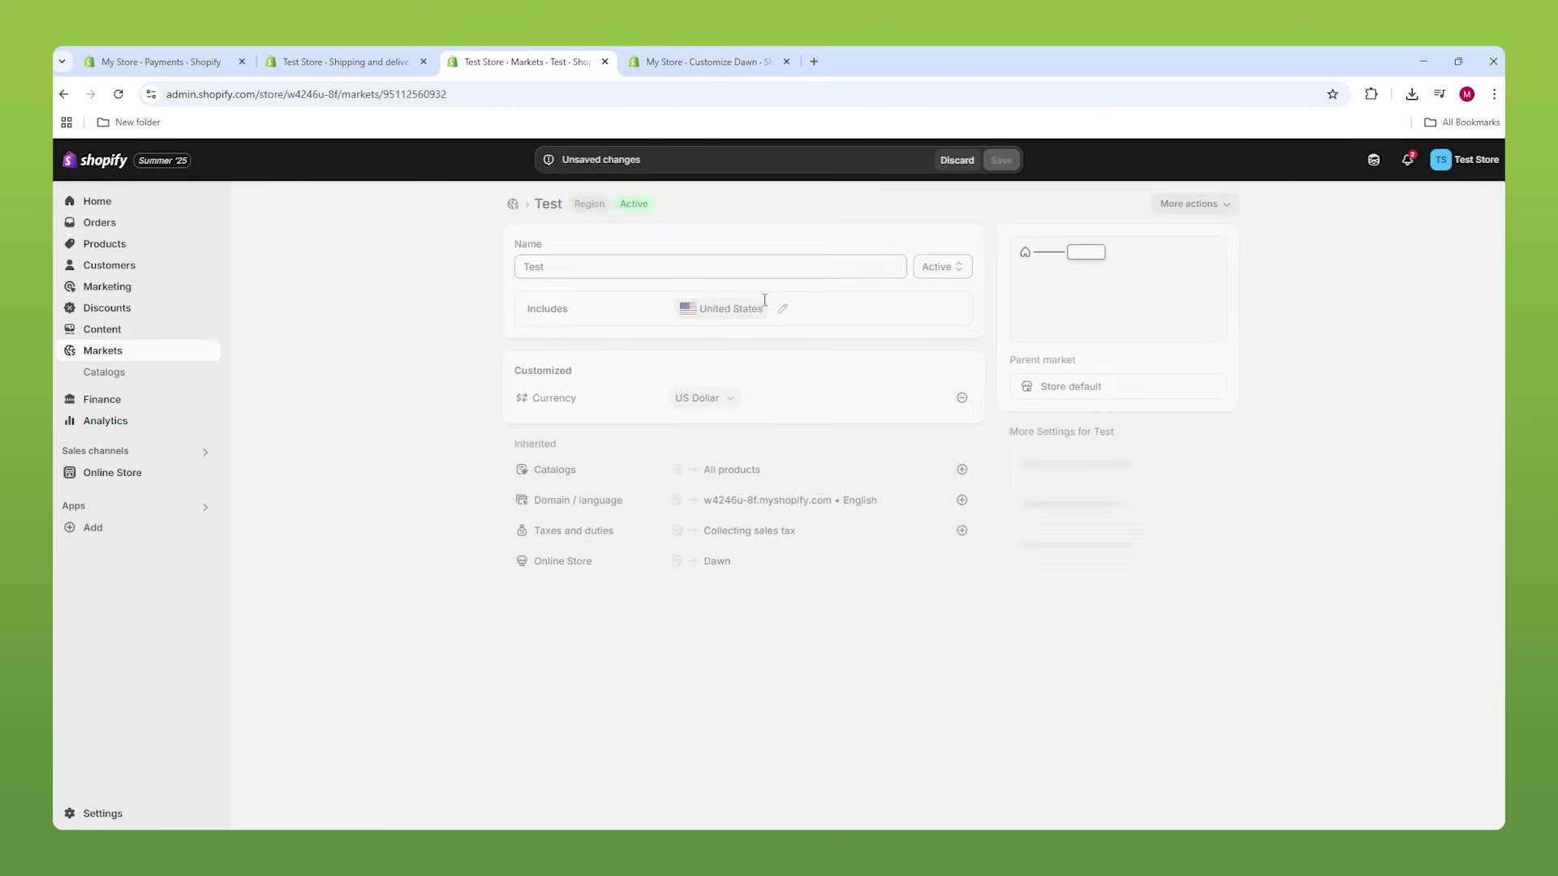
Start a new shipping zone in the general shipping rates, select the United States and expand its list of states.
left_click(547, 297)
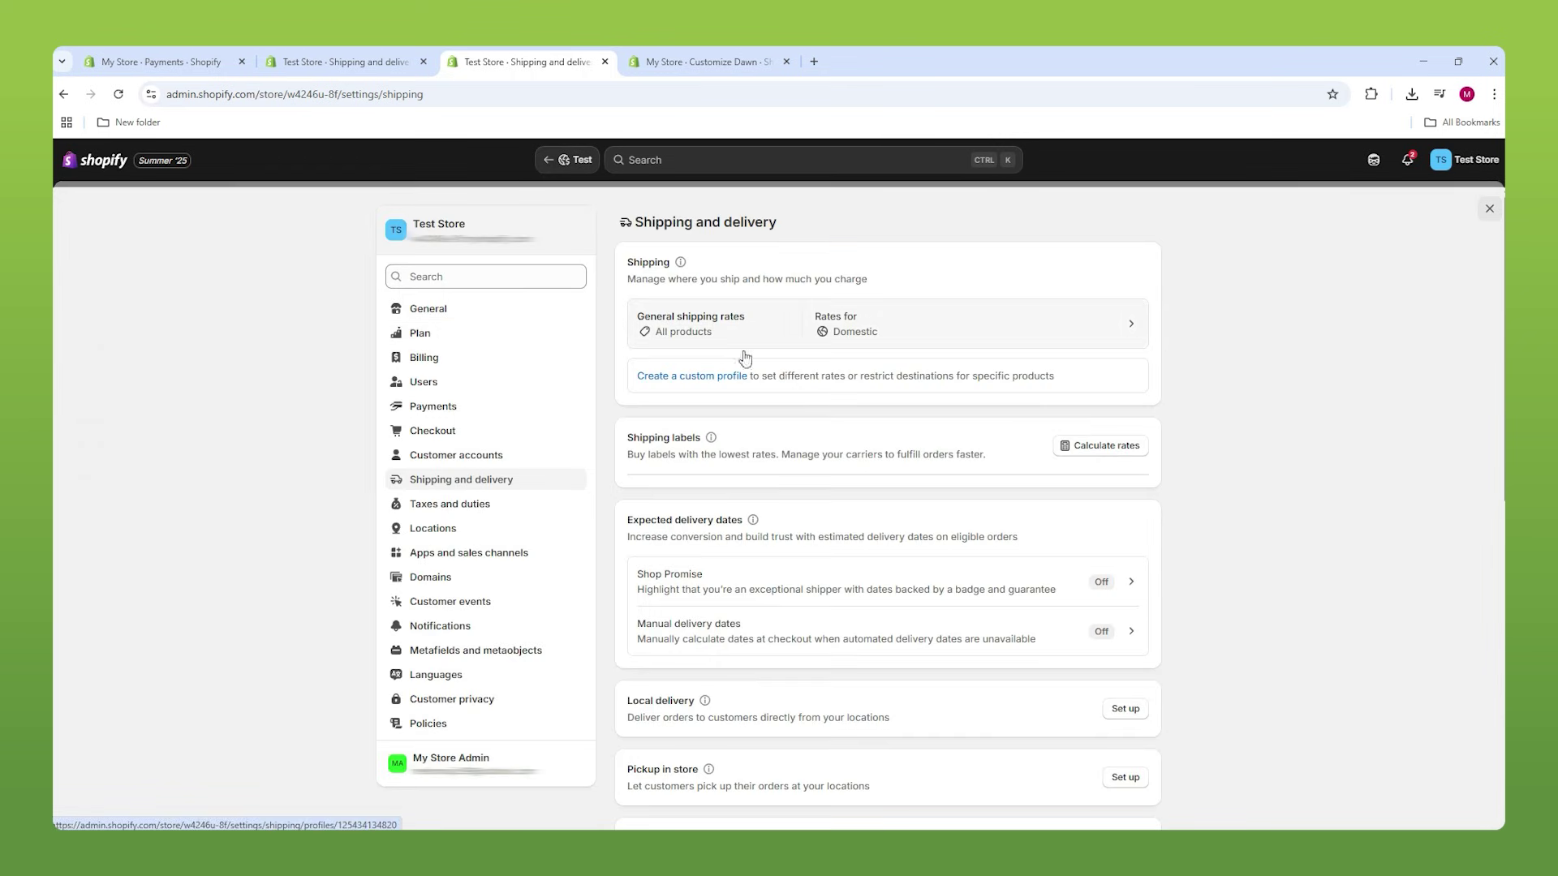
left_click(787, 339)
scroll(787, 339, "down", 4)
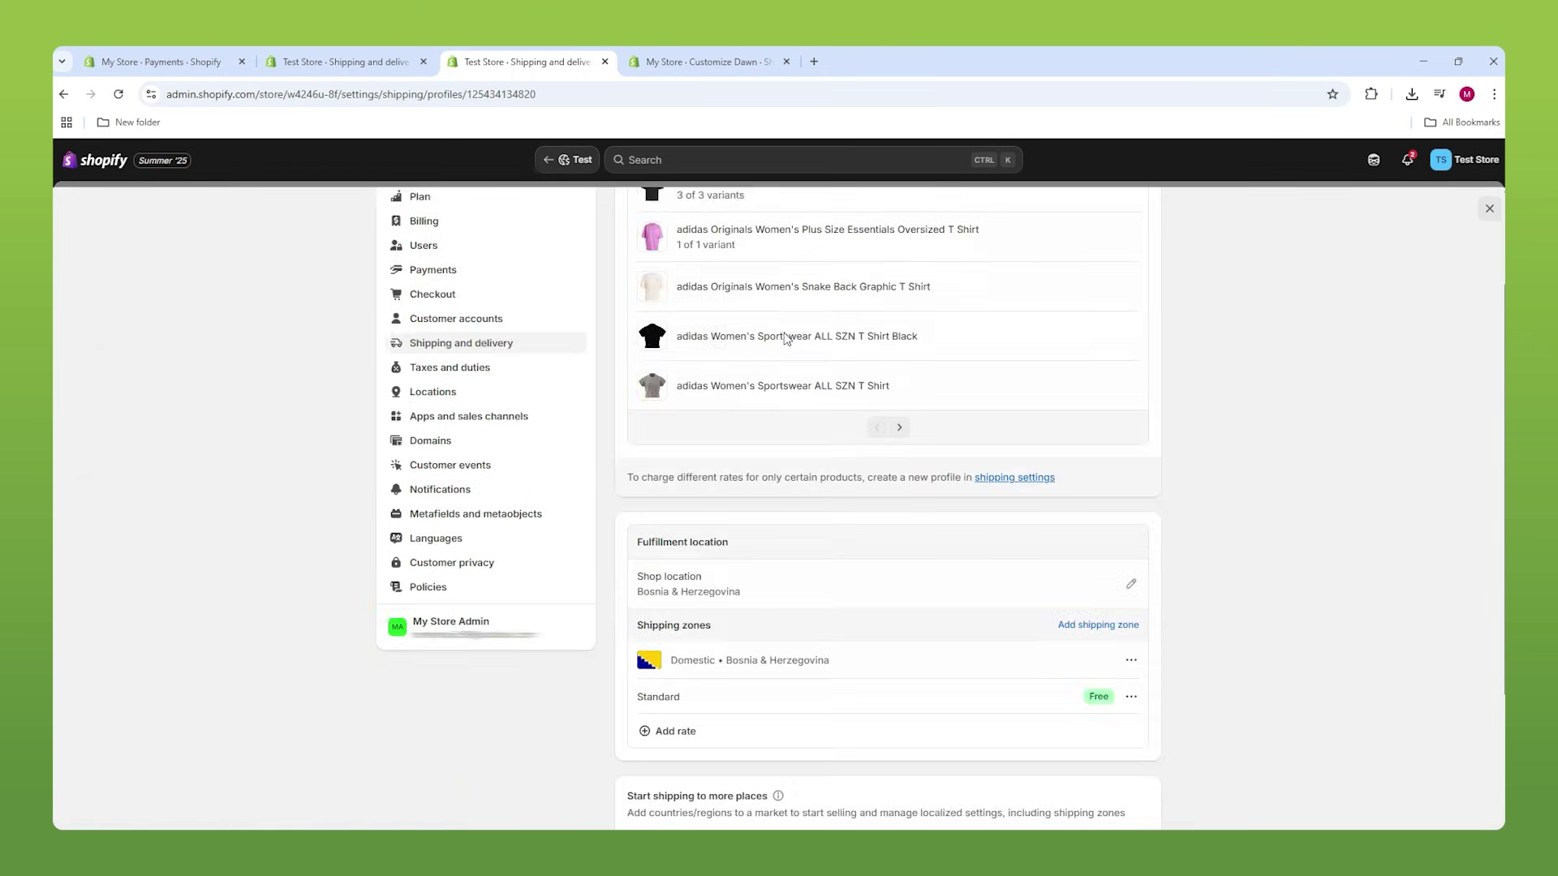
left_click(1079, 425)
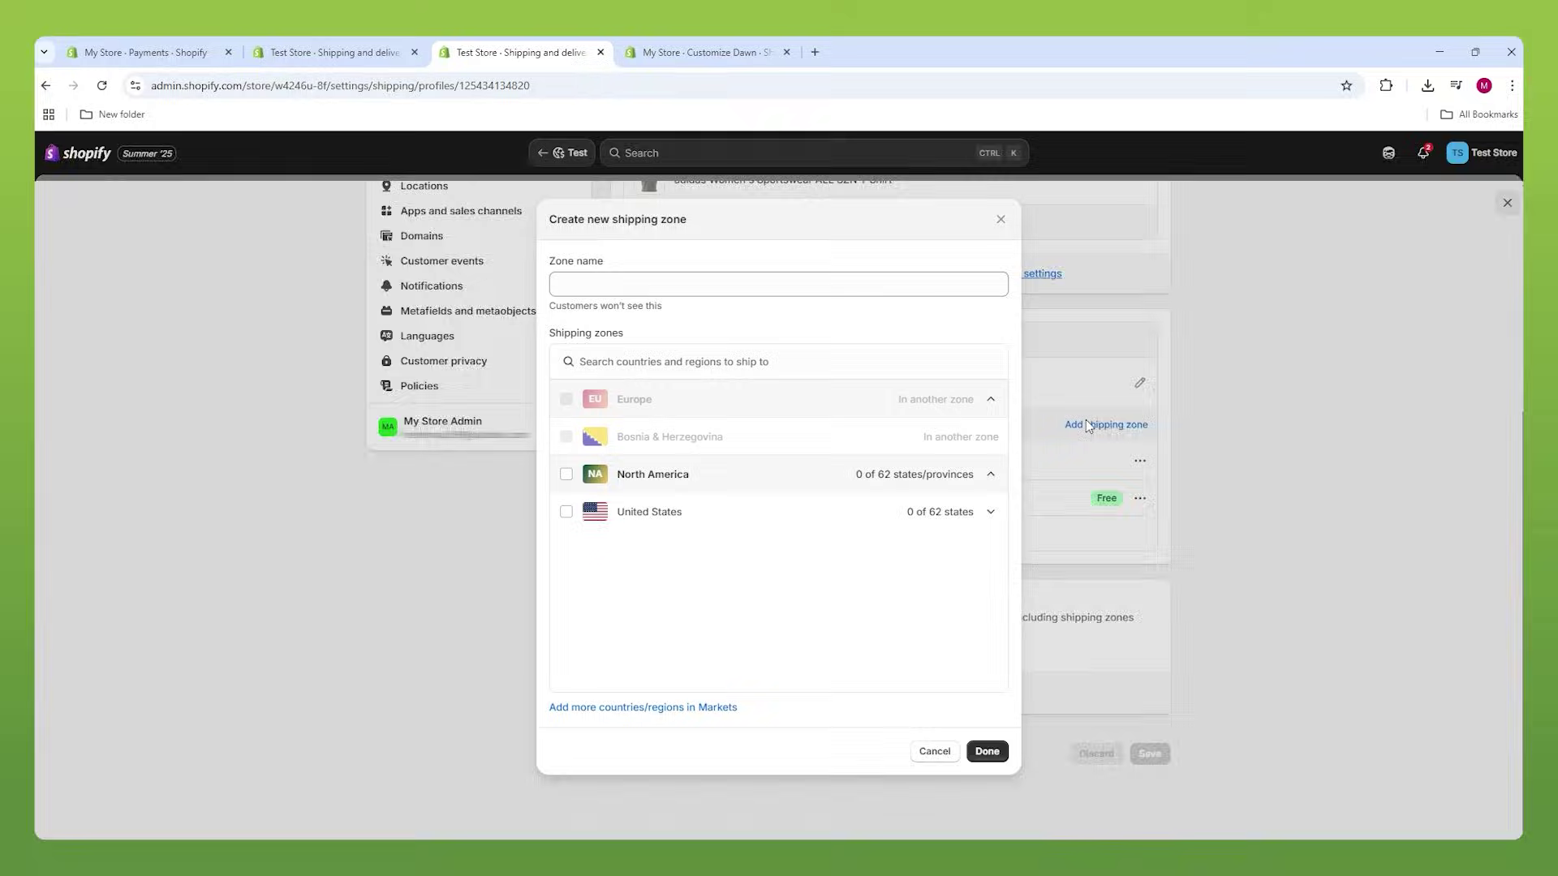
left_click(572, 511)
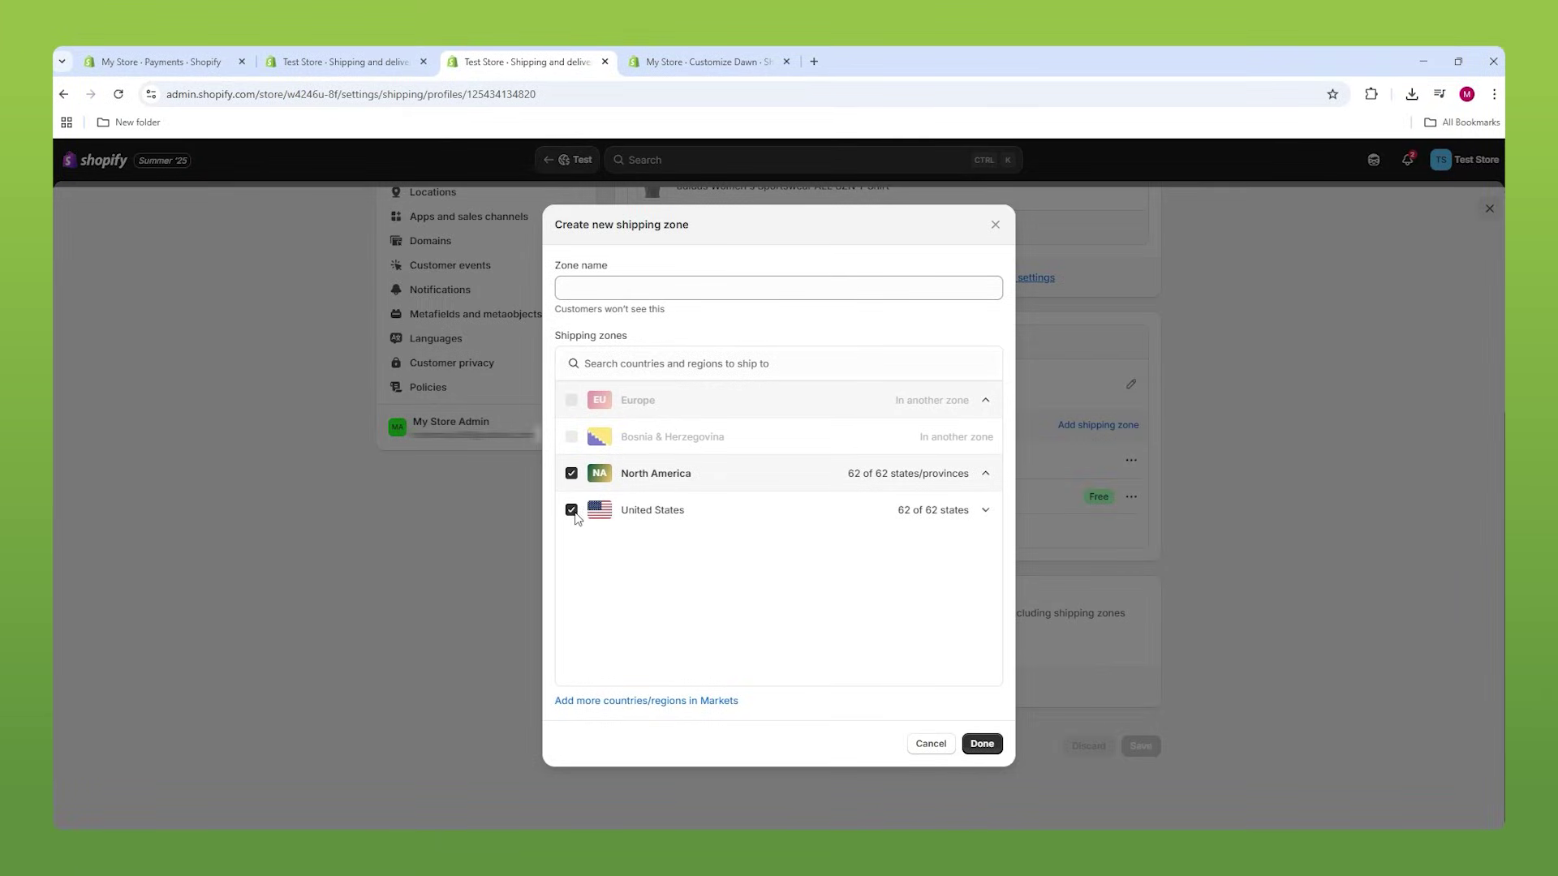
left_click(943, 523)
scroll(589, 541, "down", 1)
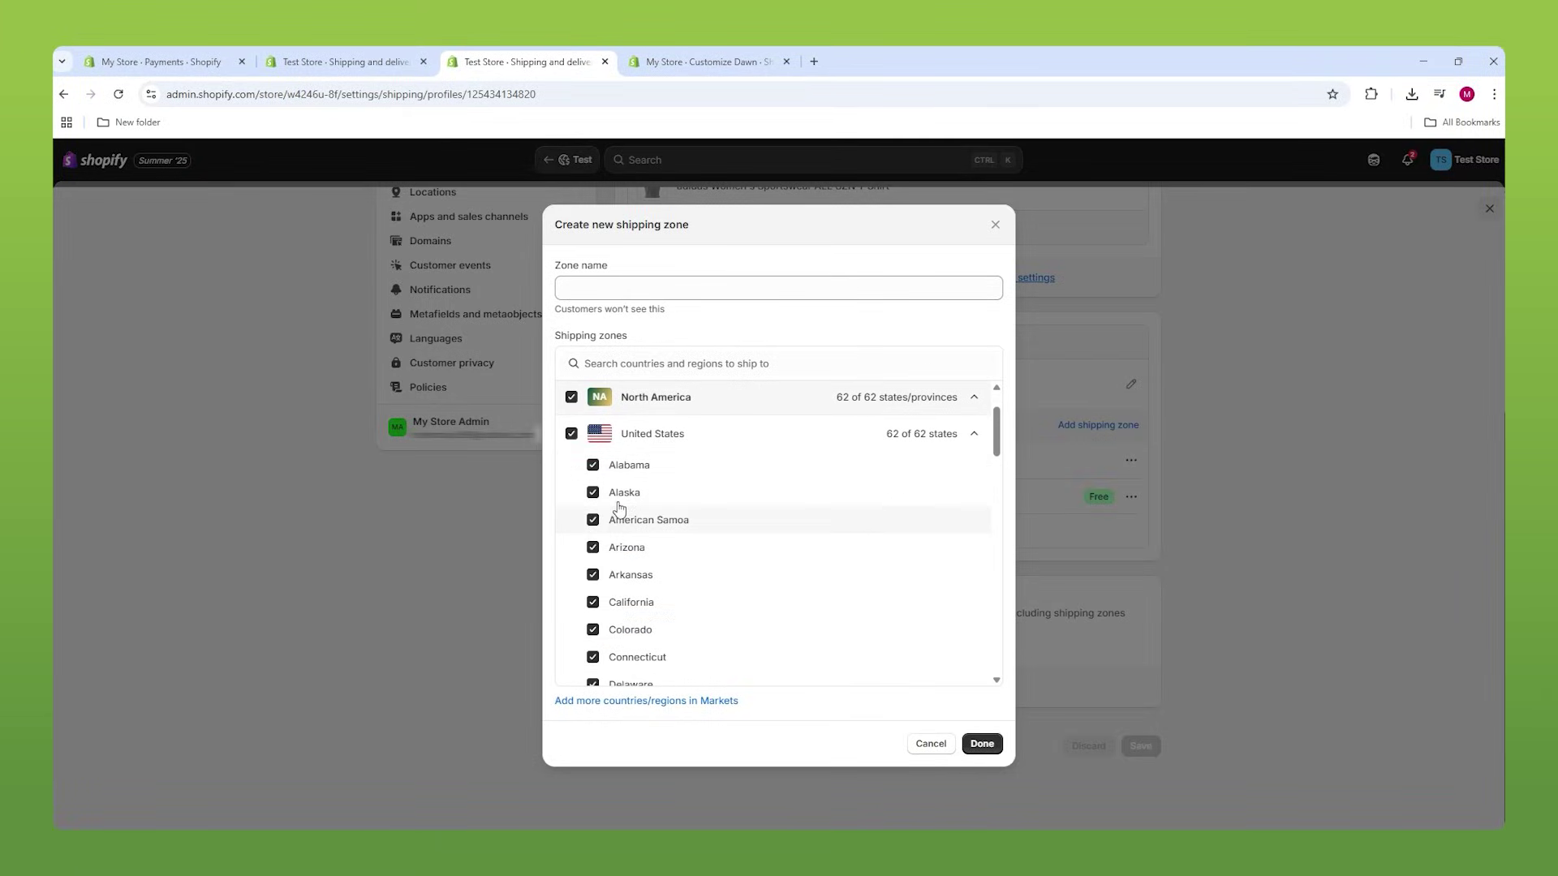
Limit the new zone's United States coverage to Alabama, Alaska, Arizona, Louisiana and Maine.
left_click(572, 434)
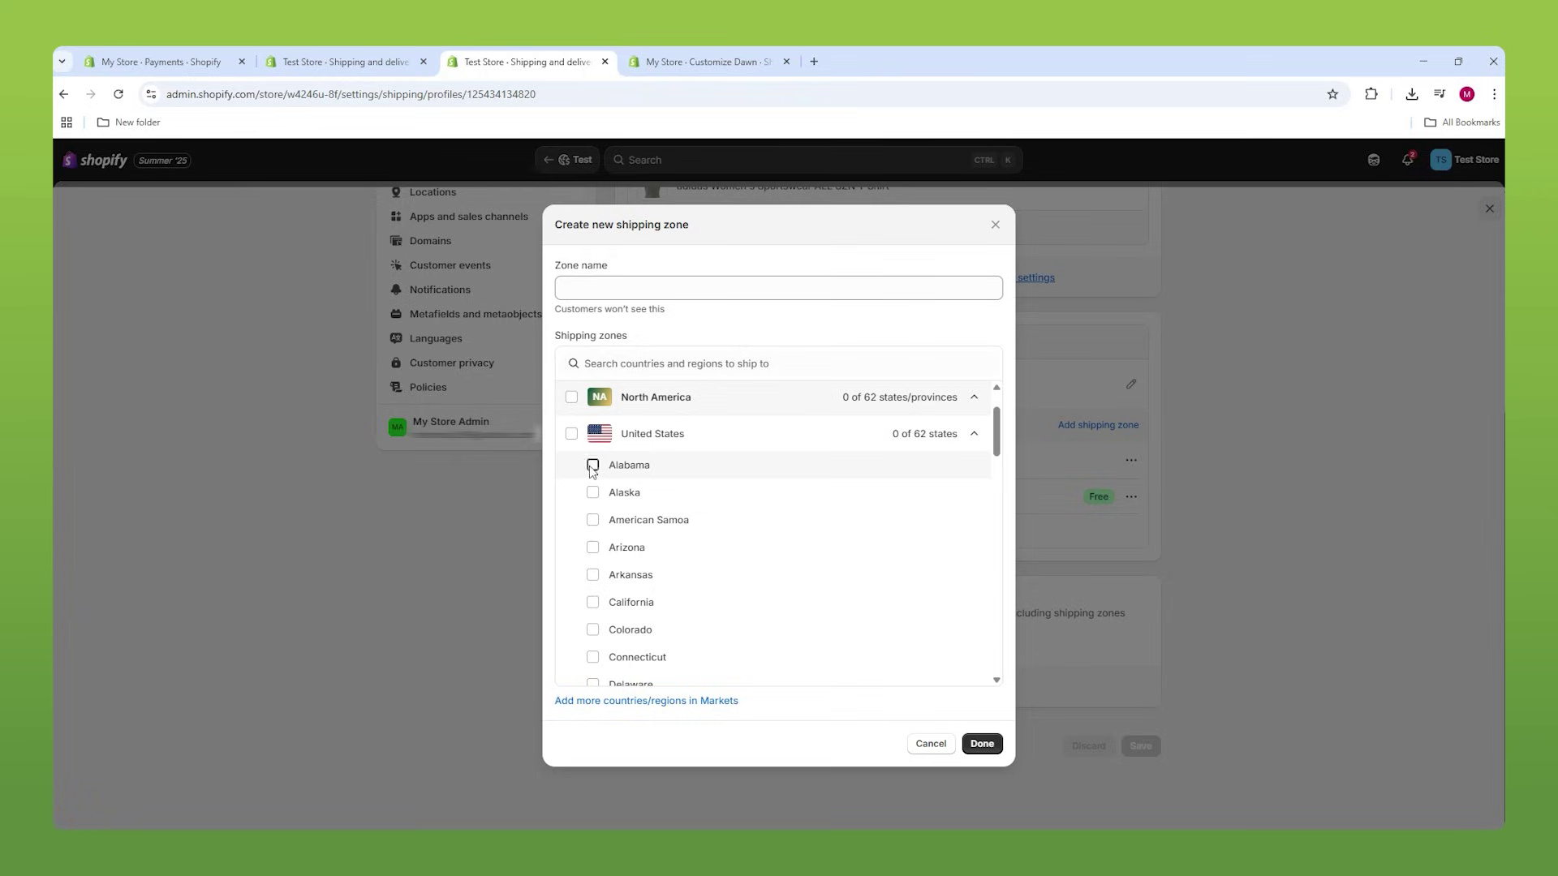
left_click(591, 467)
left_click(592, 494)
left_click(593, 548)
scroll(598, 546, "down", 5)
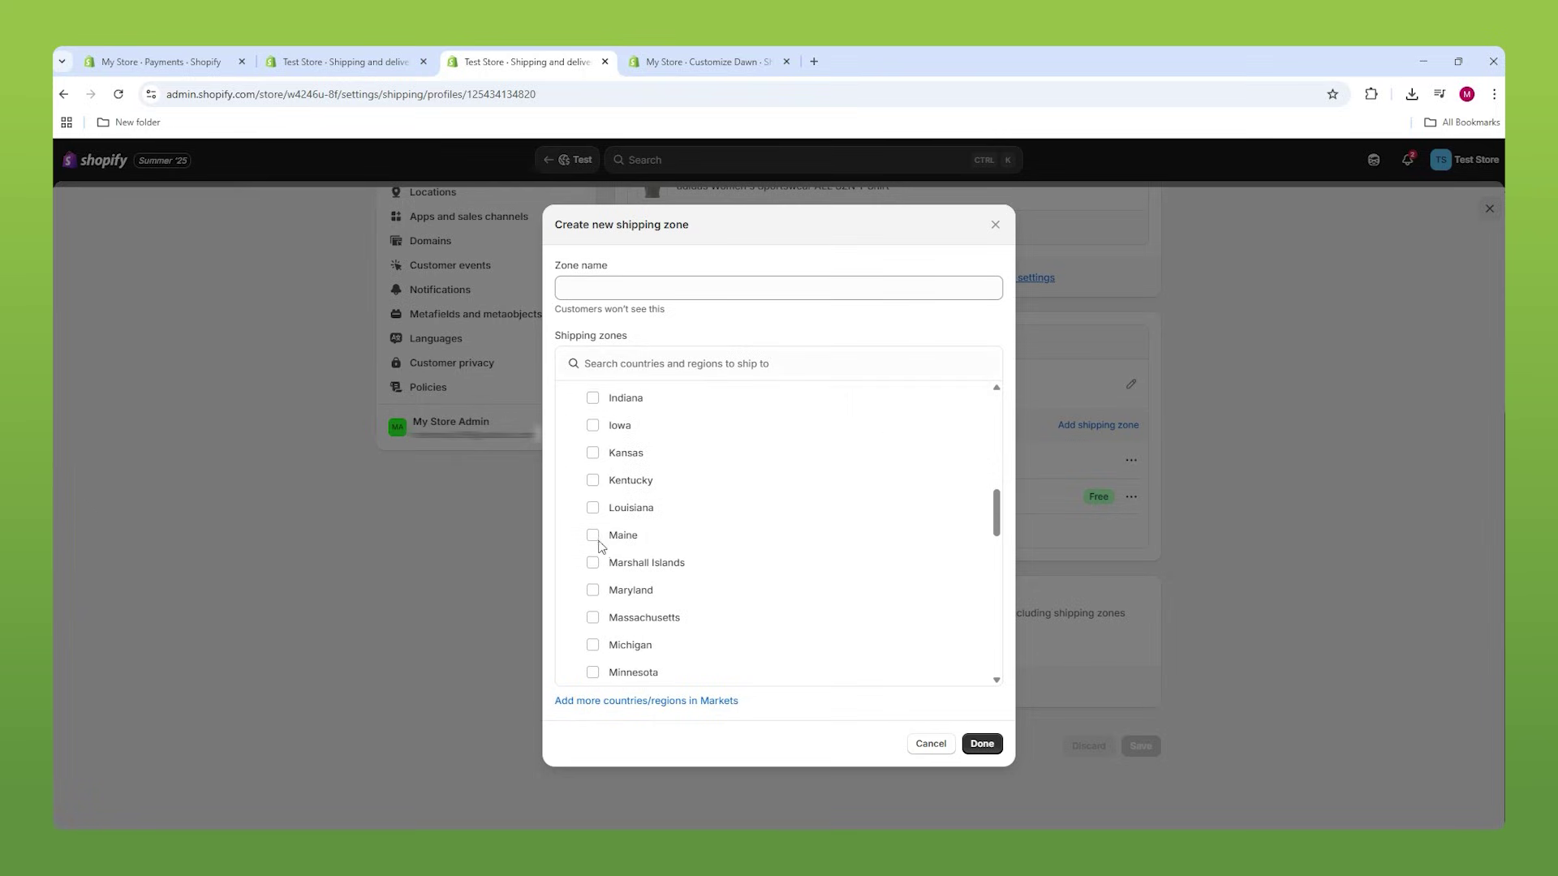
left_click(593, 535)
left_click(593, 508)
Name the shipping zone "Test Zone" and create it.
left_click(982, 743)
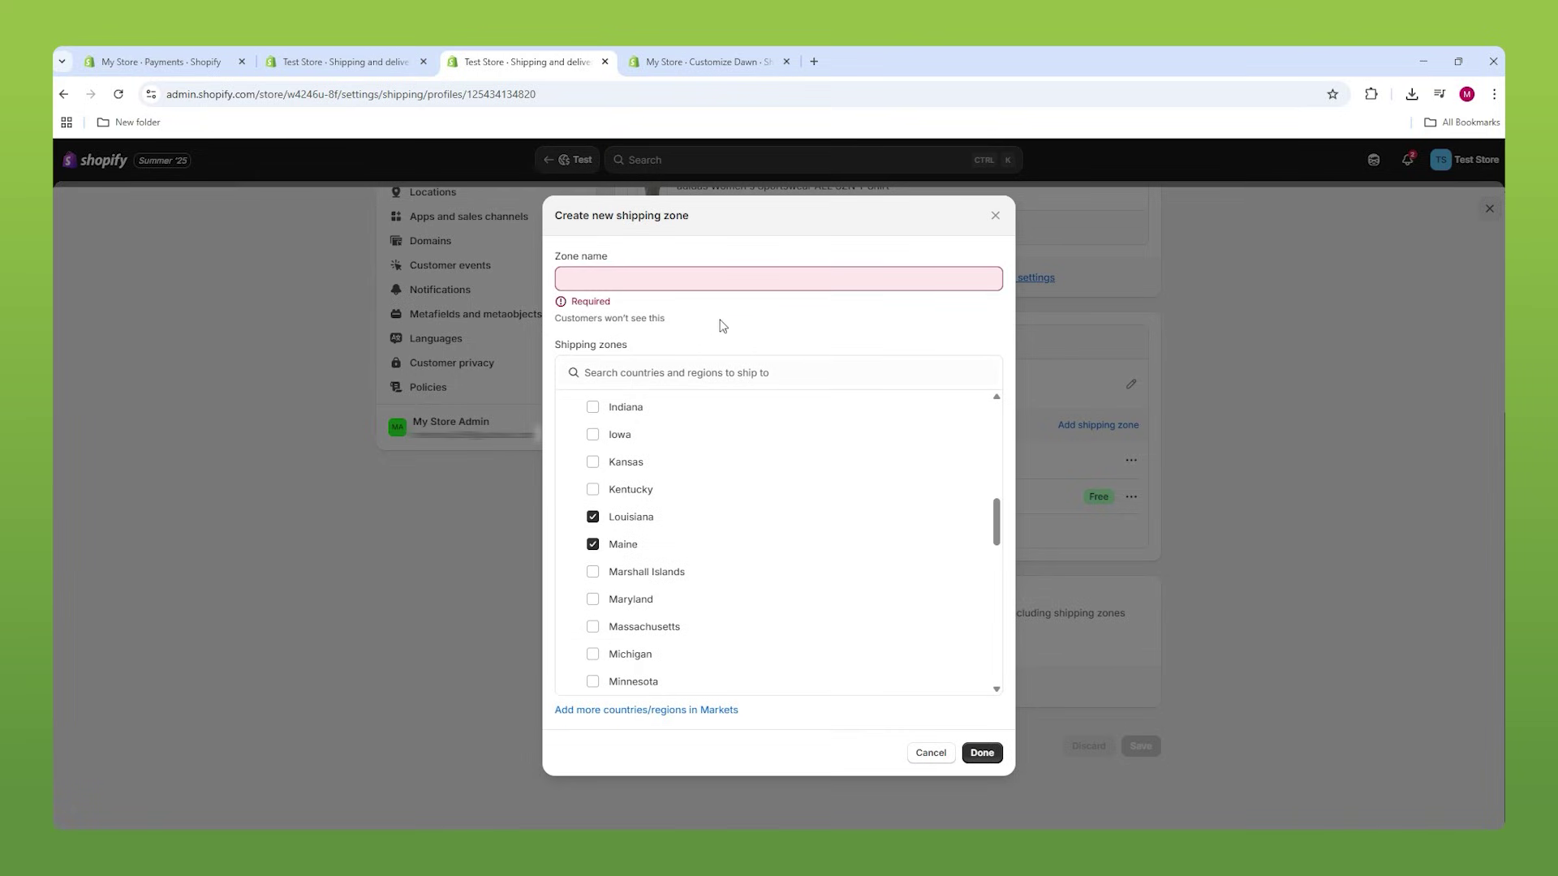
left_click(686, 280)
type("Test Zonw")
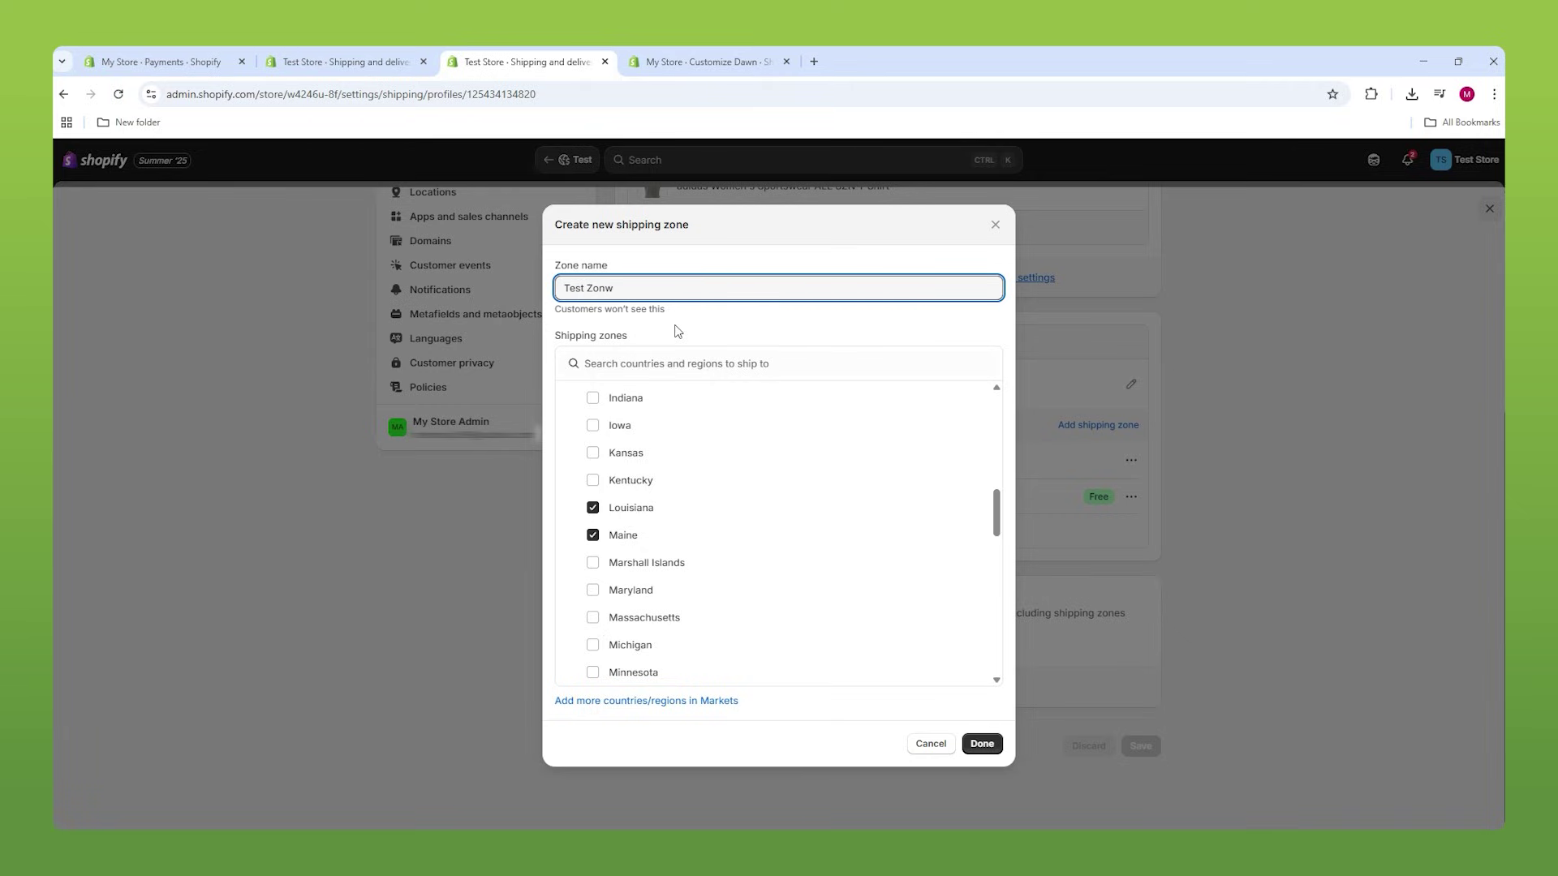
key("ctrl+shift+Left")
type("Zone")
left_click(981, 744)
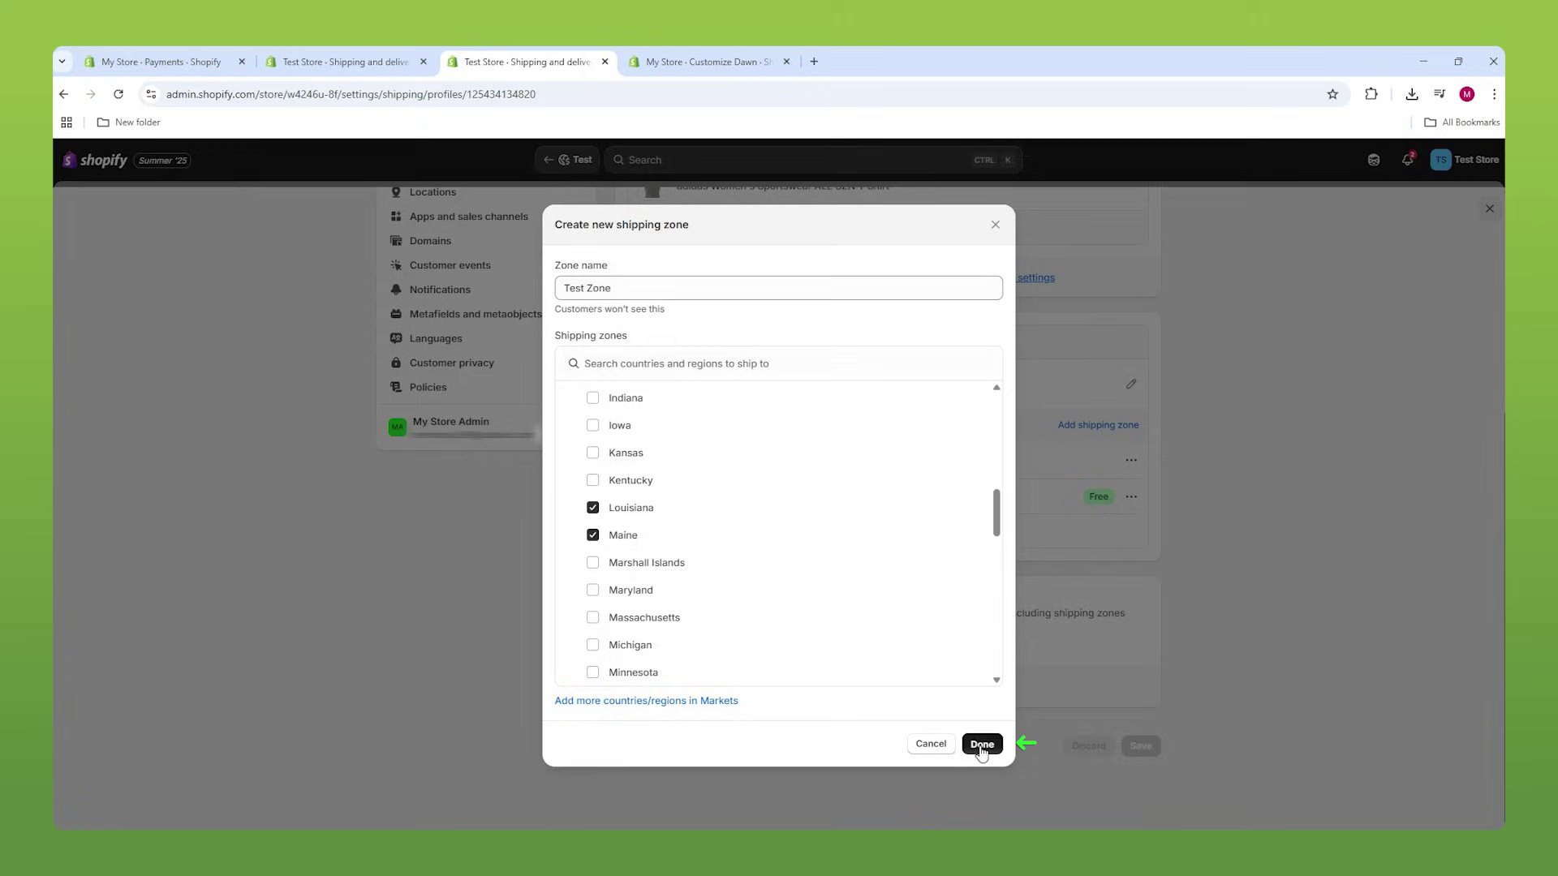
Add a custom flat rate named "Test Rate" priced at $3 to Test Zone.
left_click(744, 647)
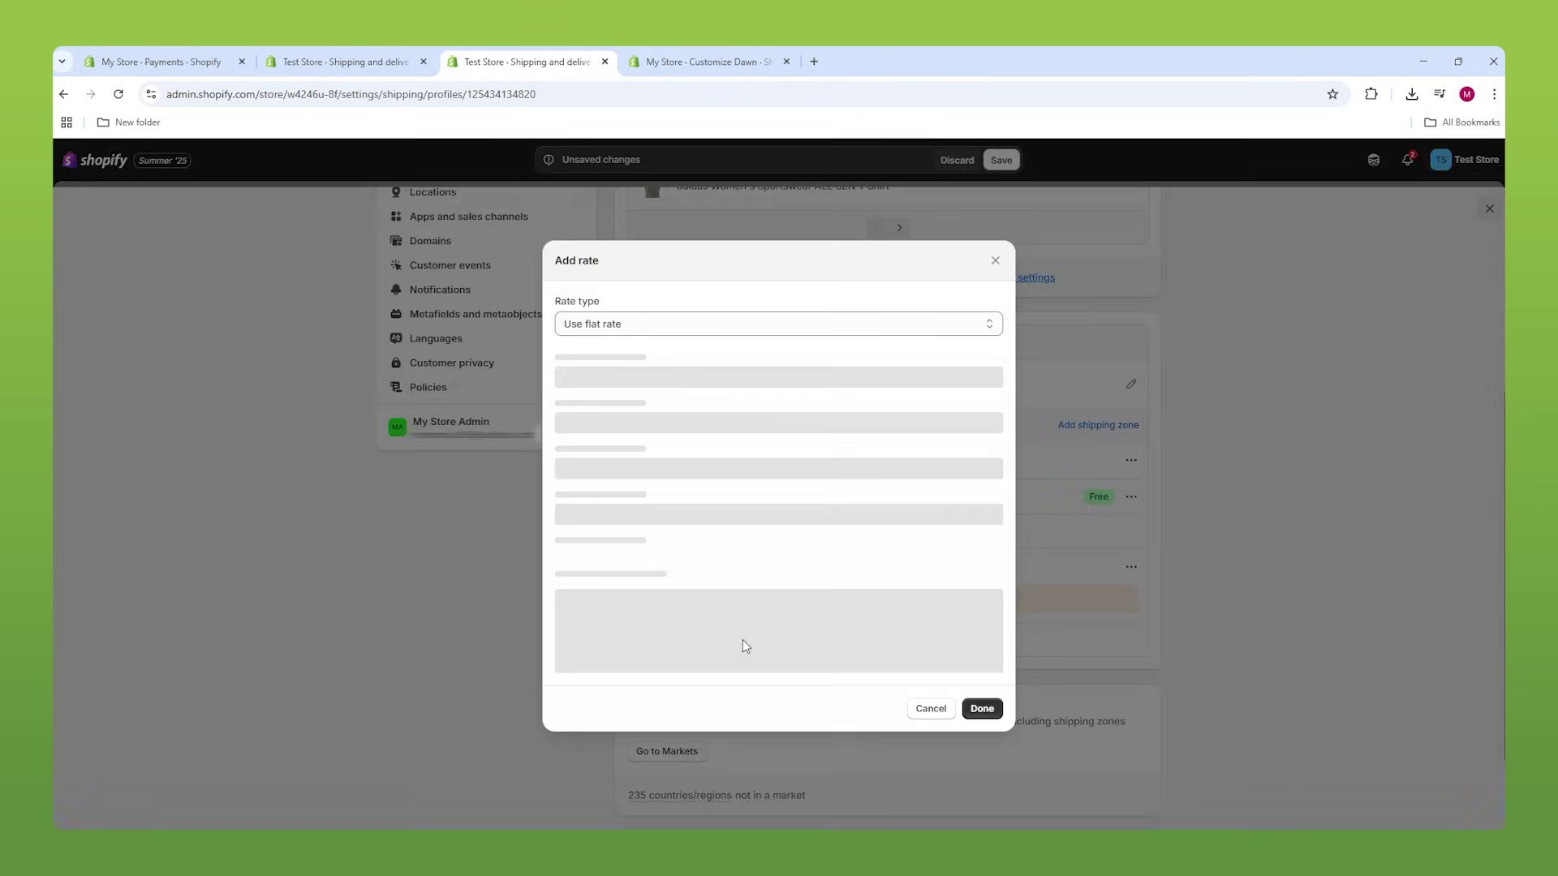
left_click(625, 325)
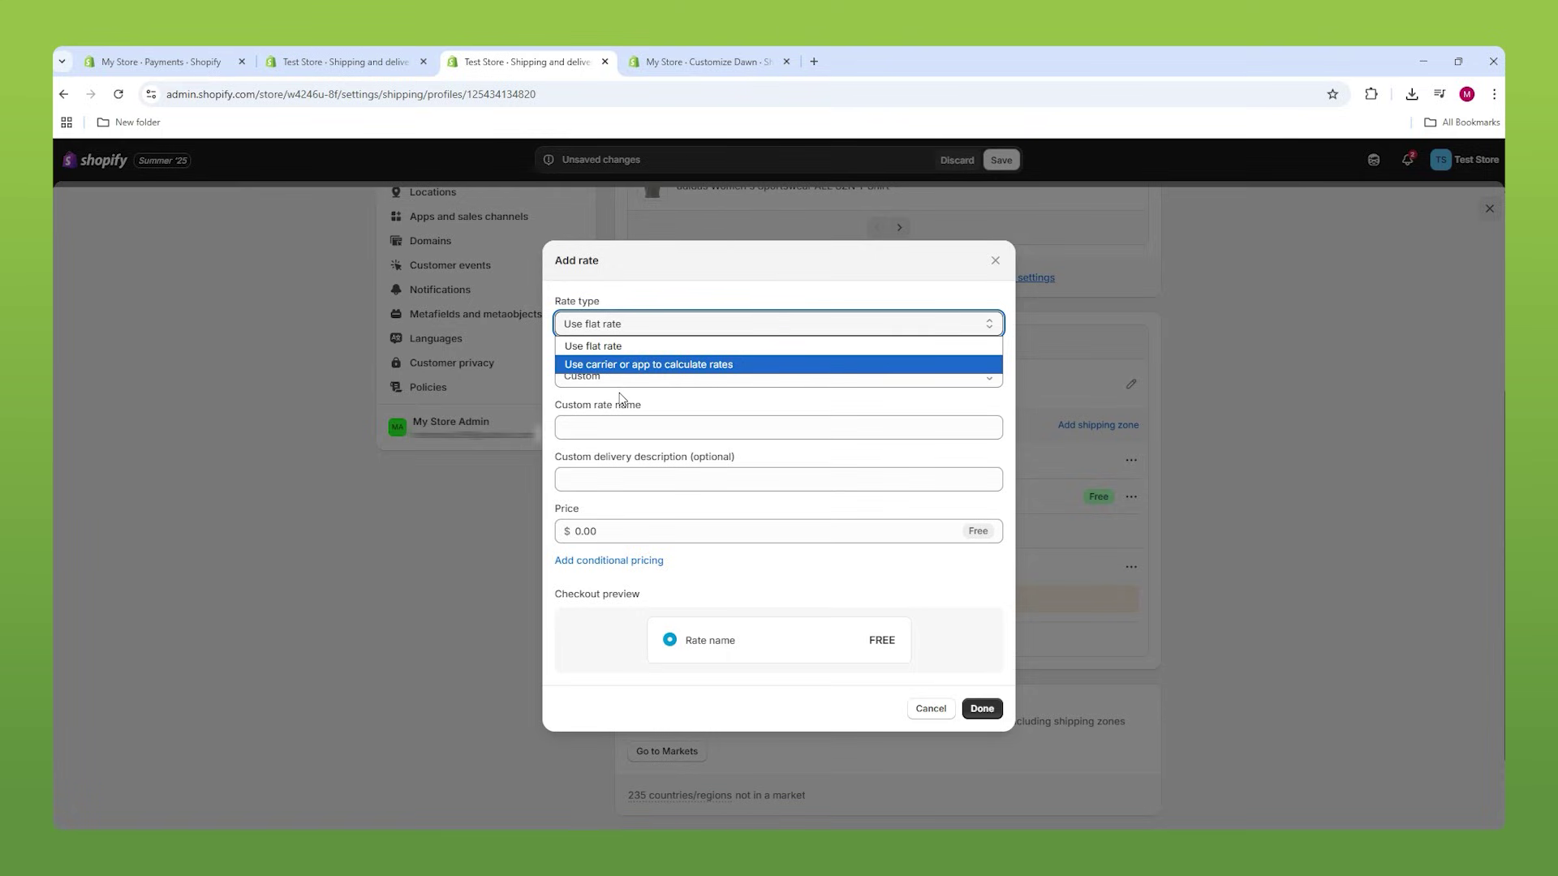
left_click(585, 426)
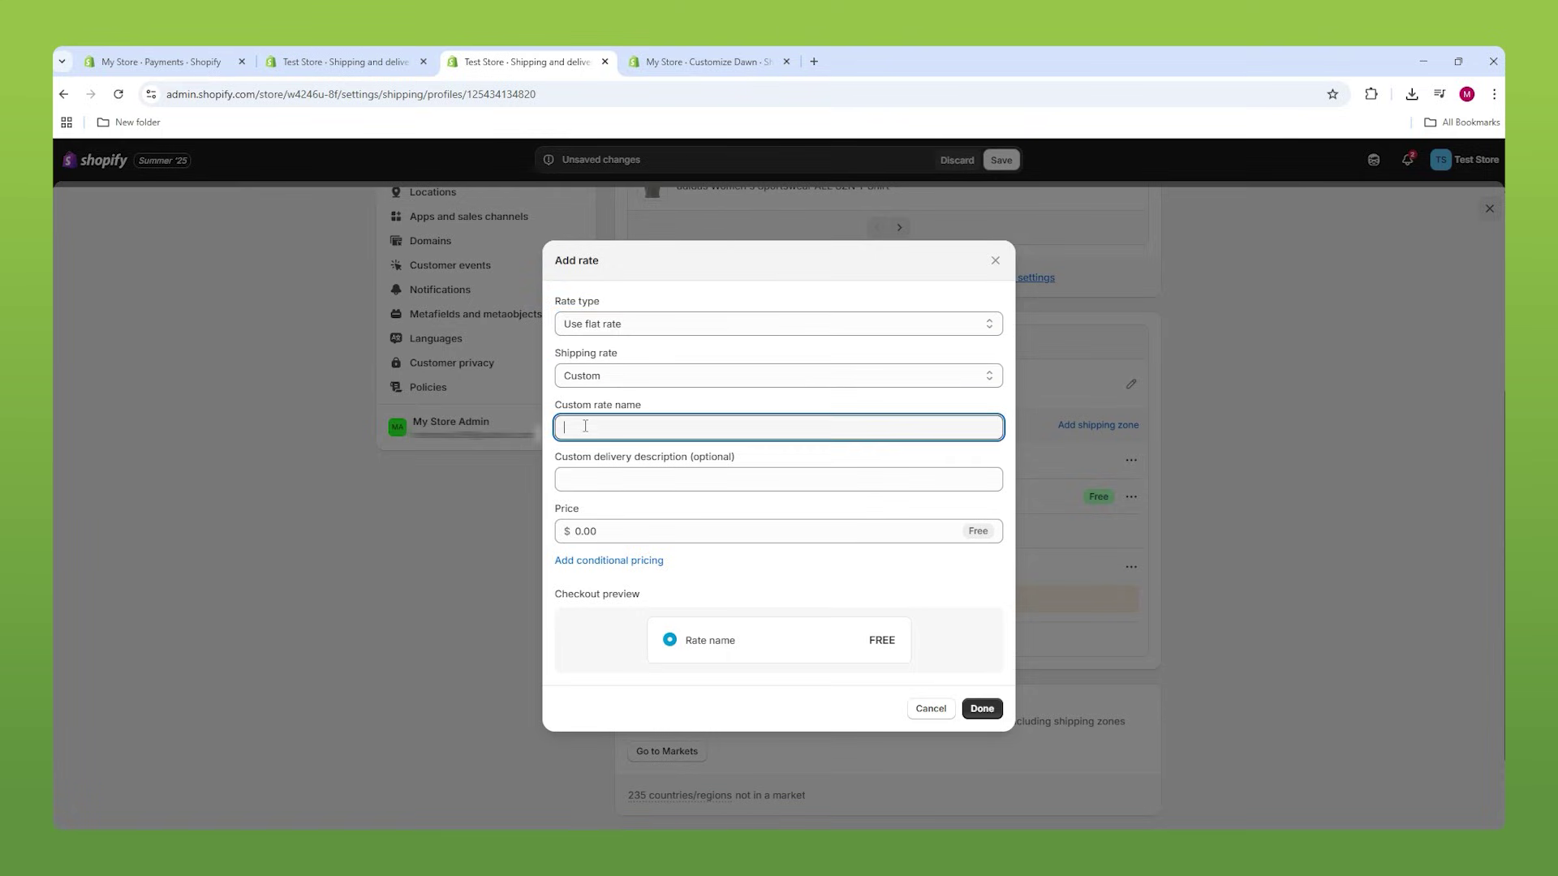
type("Test Rate")
left_click(584, 535)
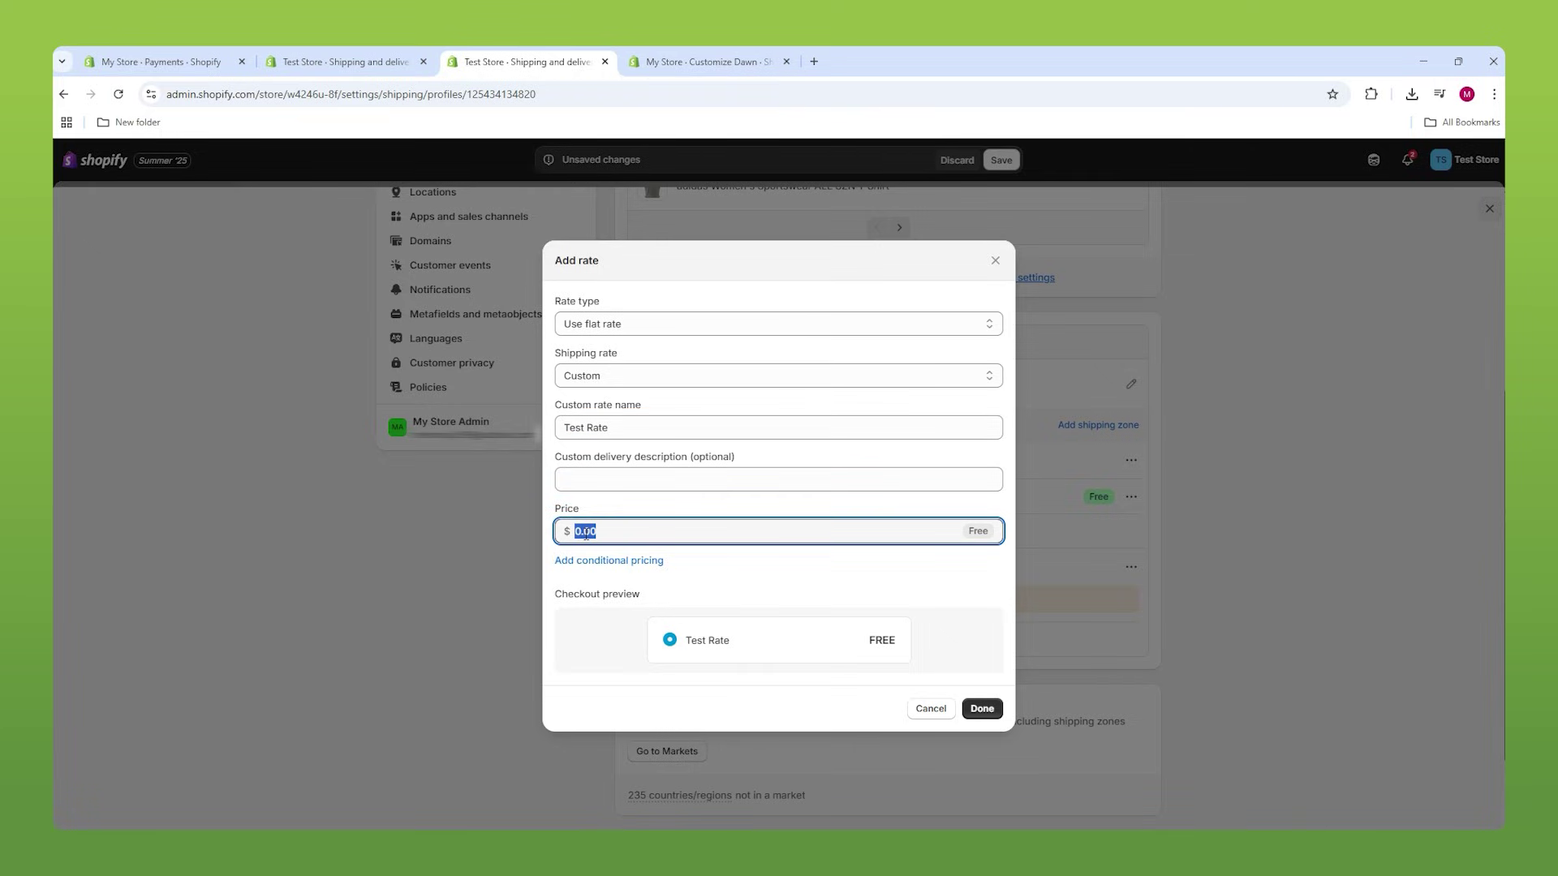
type("3")
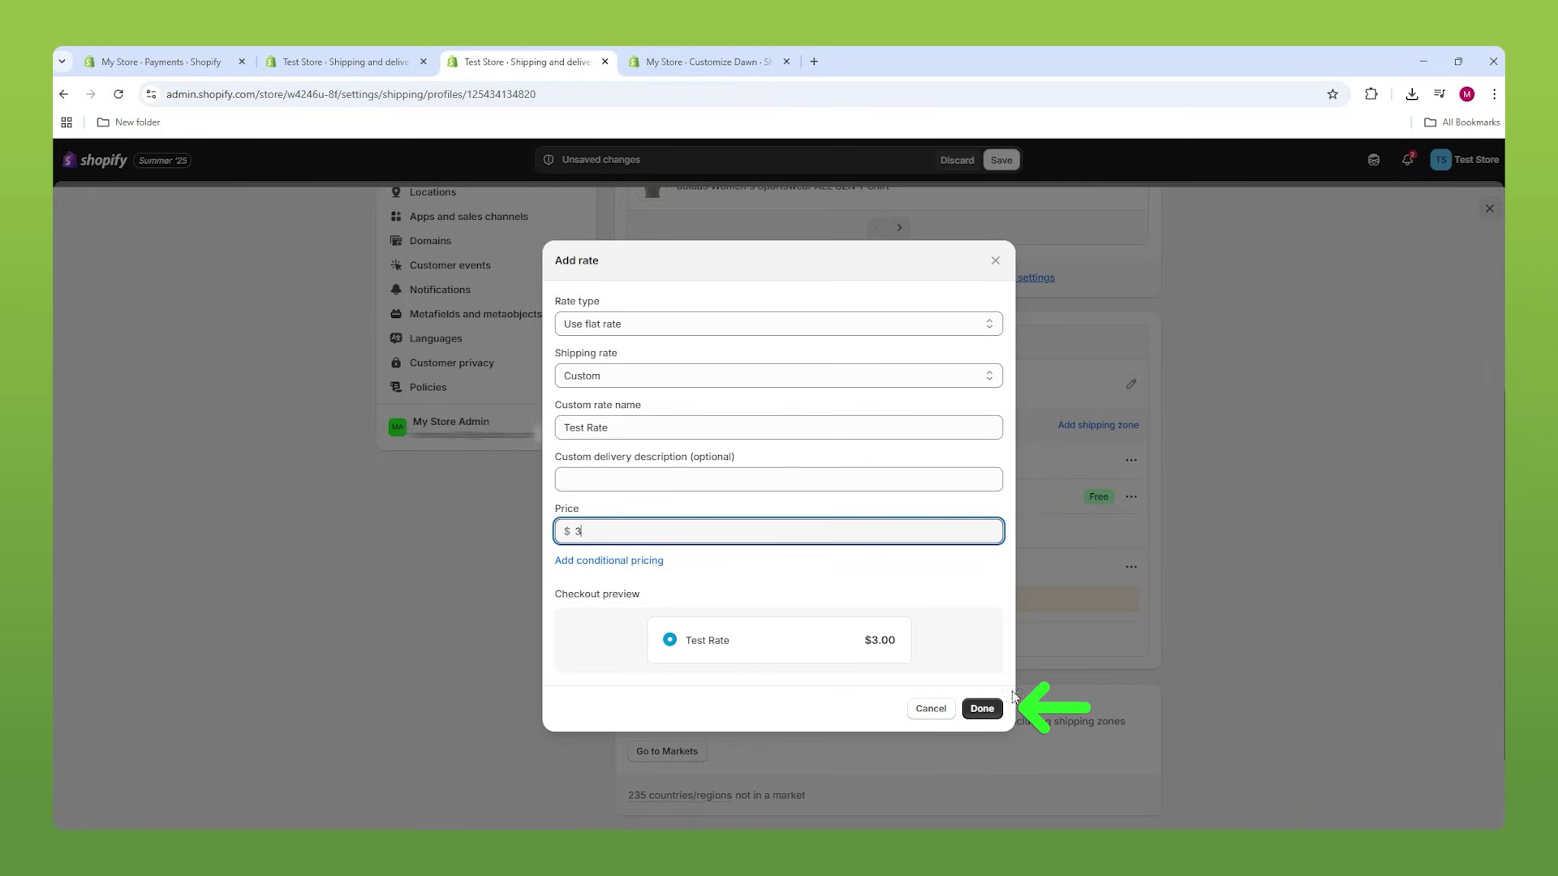
left_click(981, 708)
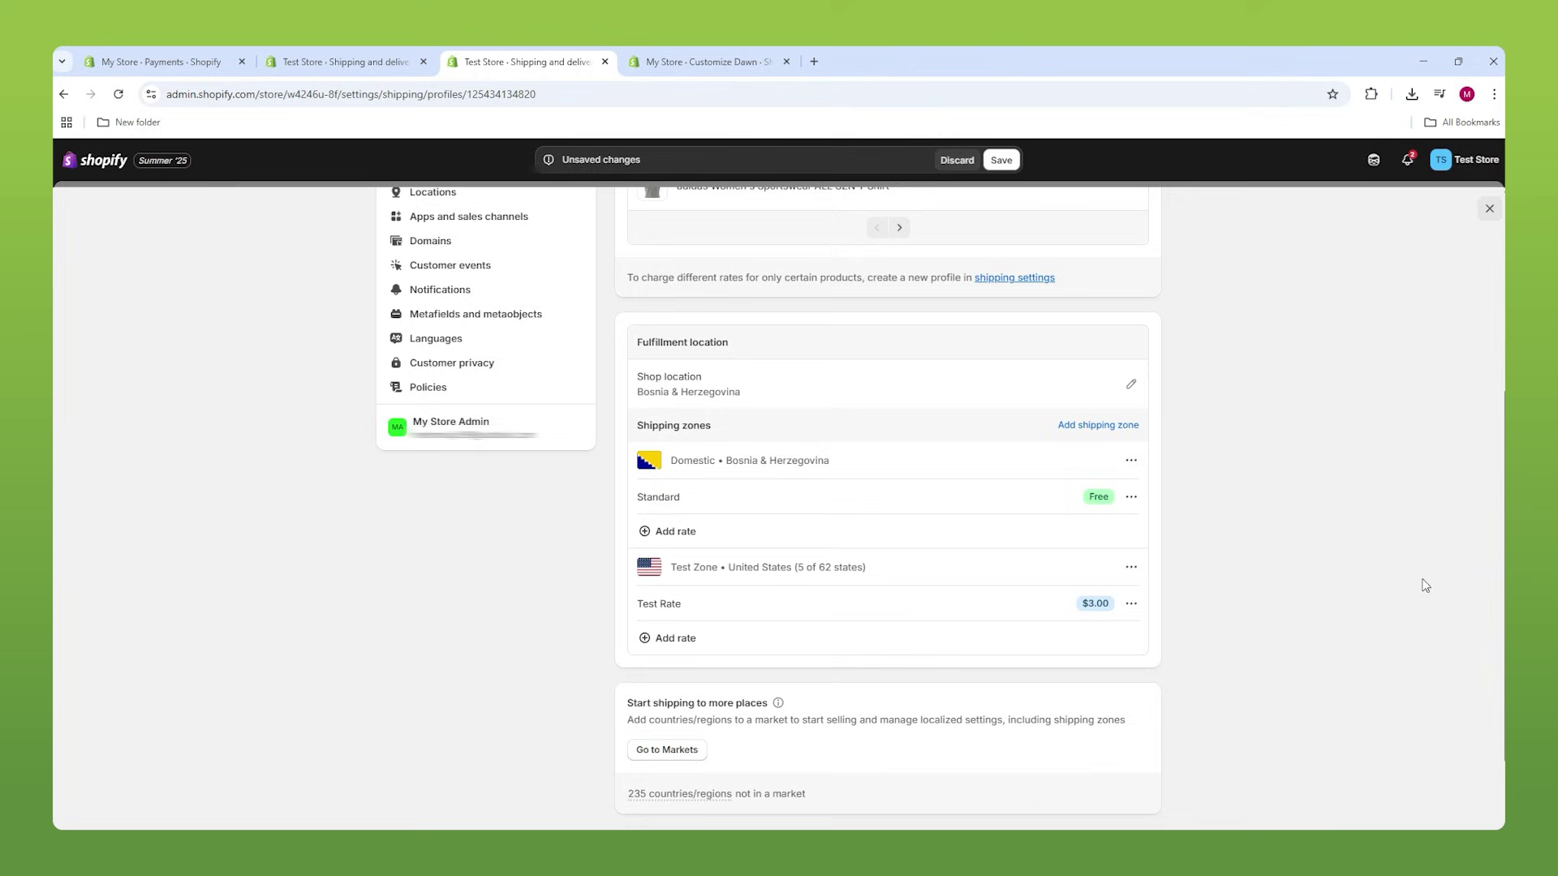
Go to the Domains settings, highlight the store's handle in the page address and browse the domains on sale for "teststore".
scroll(1437, 574, "up", 1)
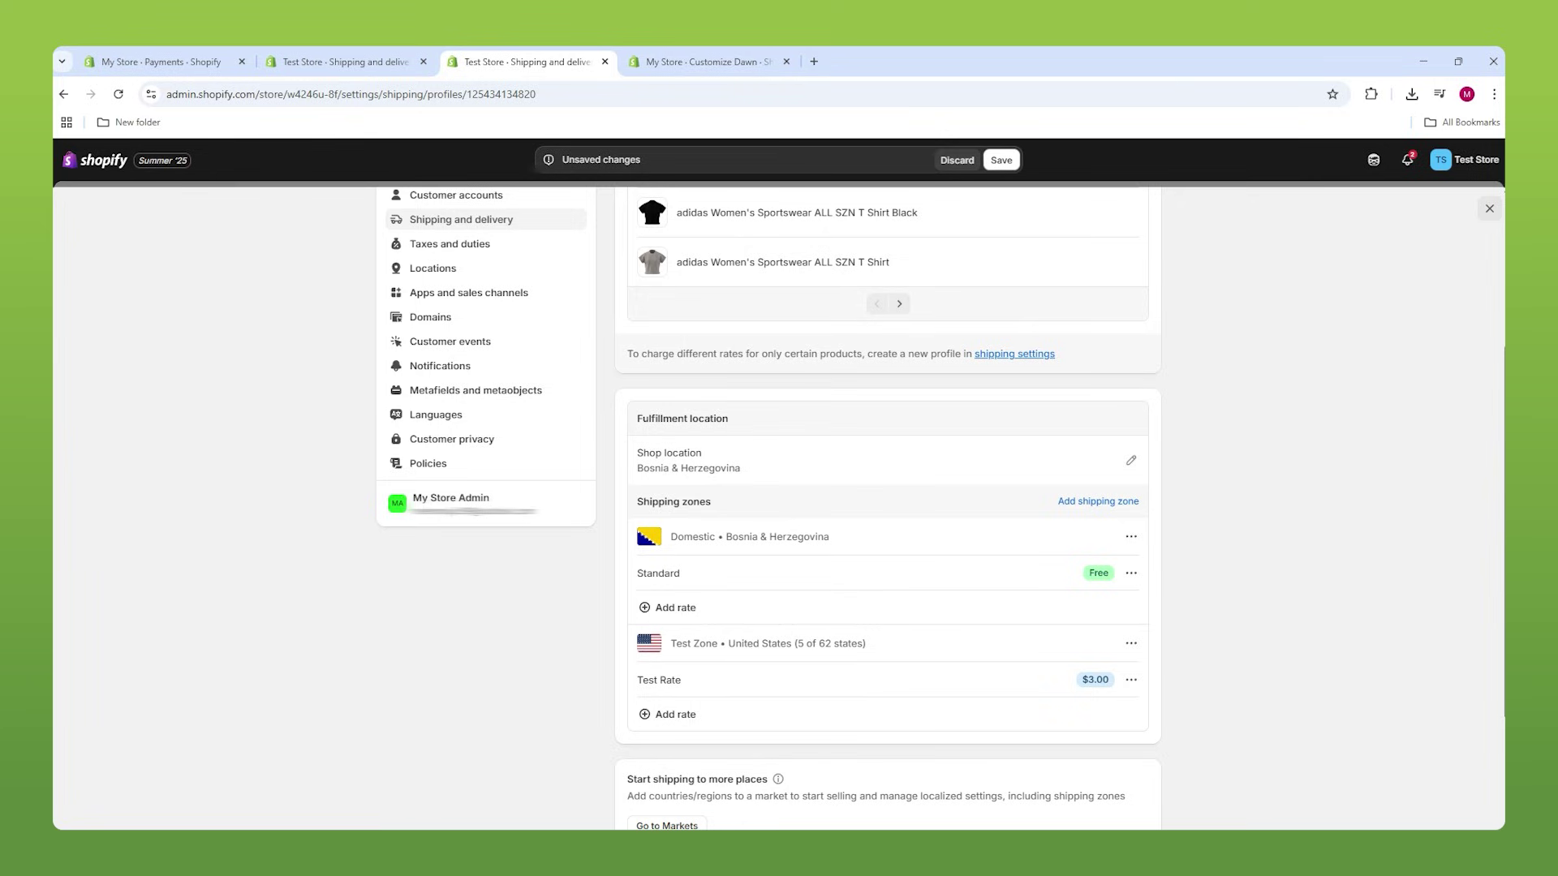
left_click(430, 316)
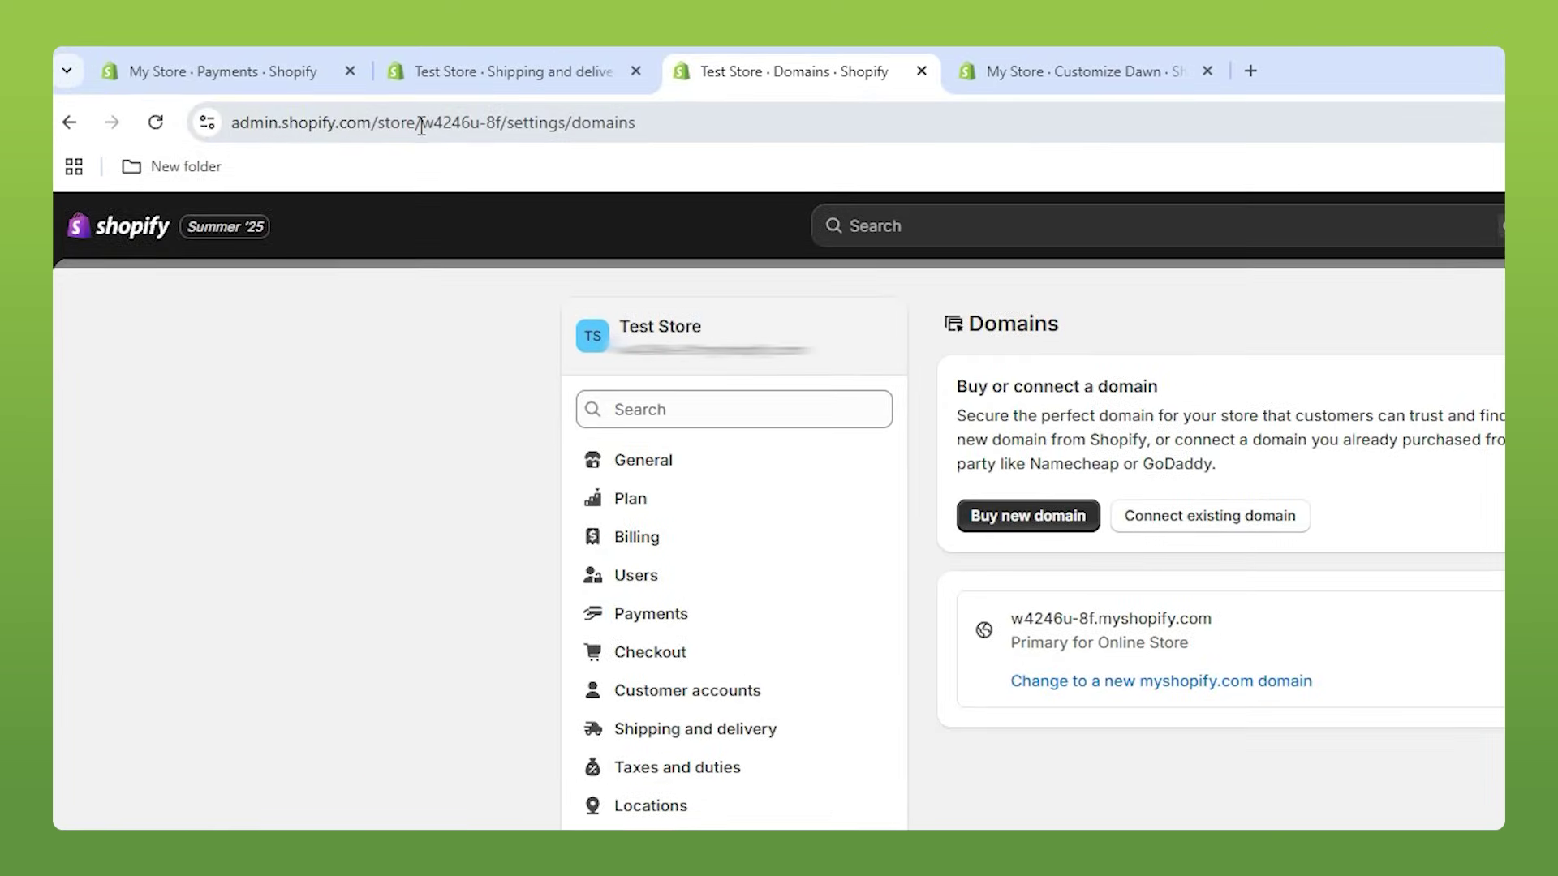
left_click_drag(421, 128, 504, 130)
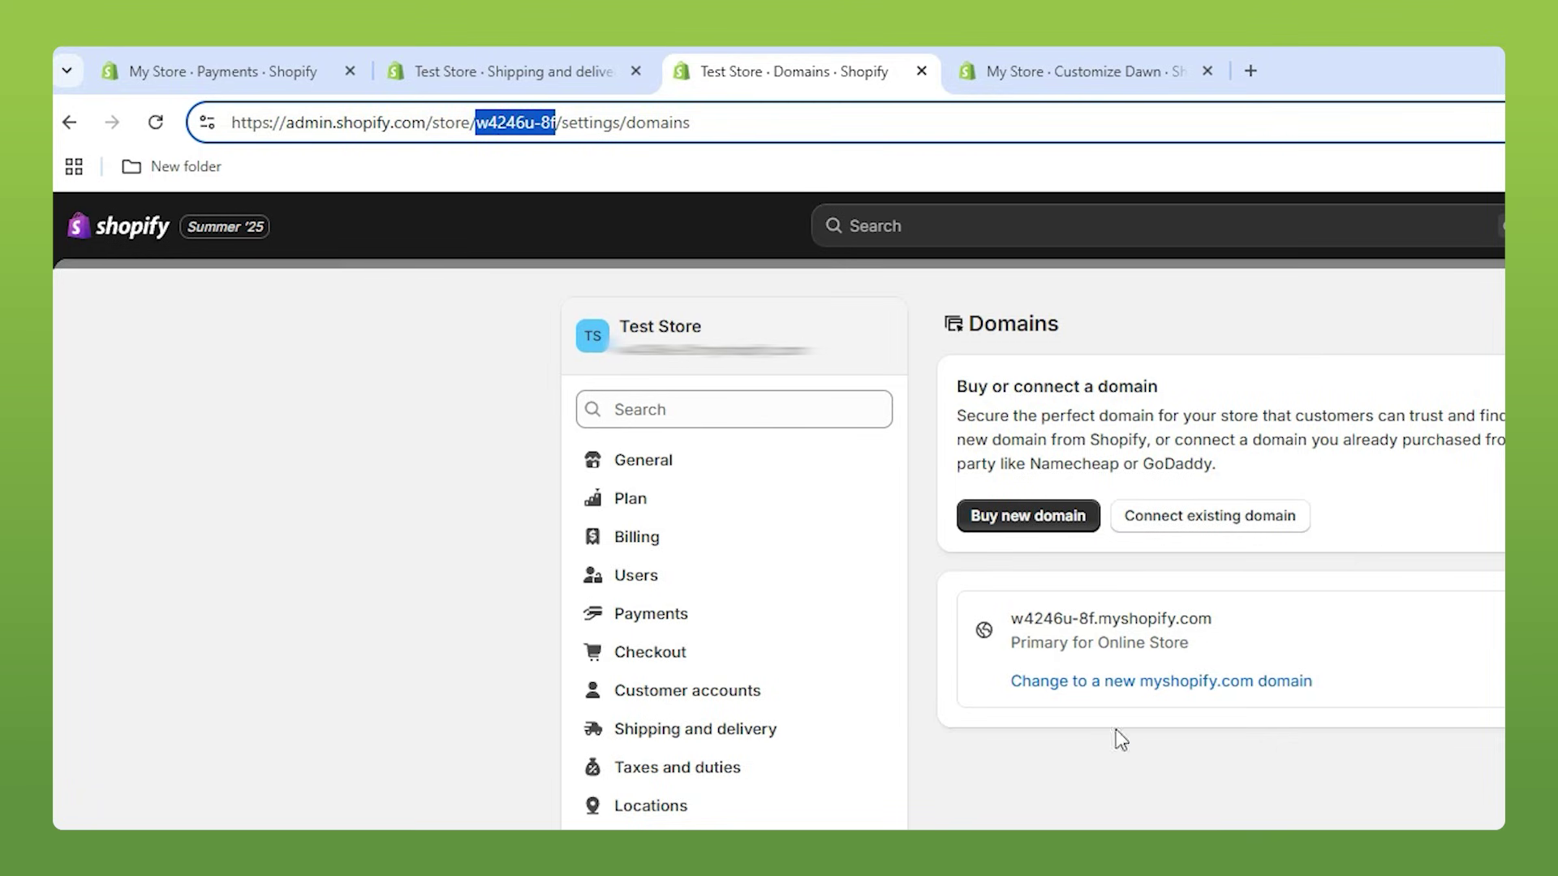
left_click(1251, 814)
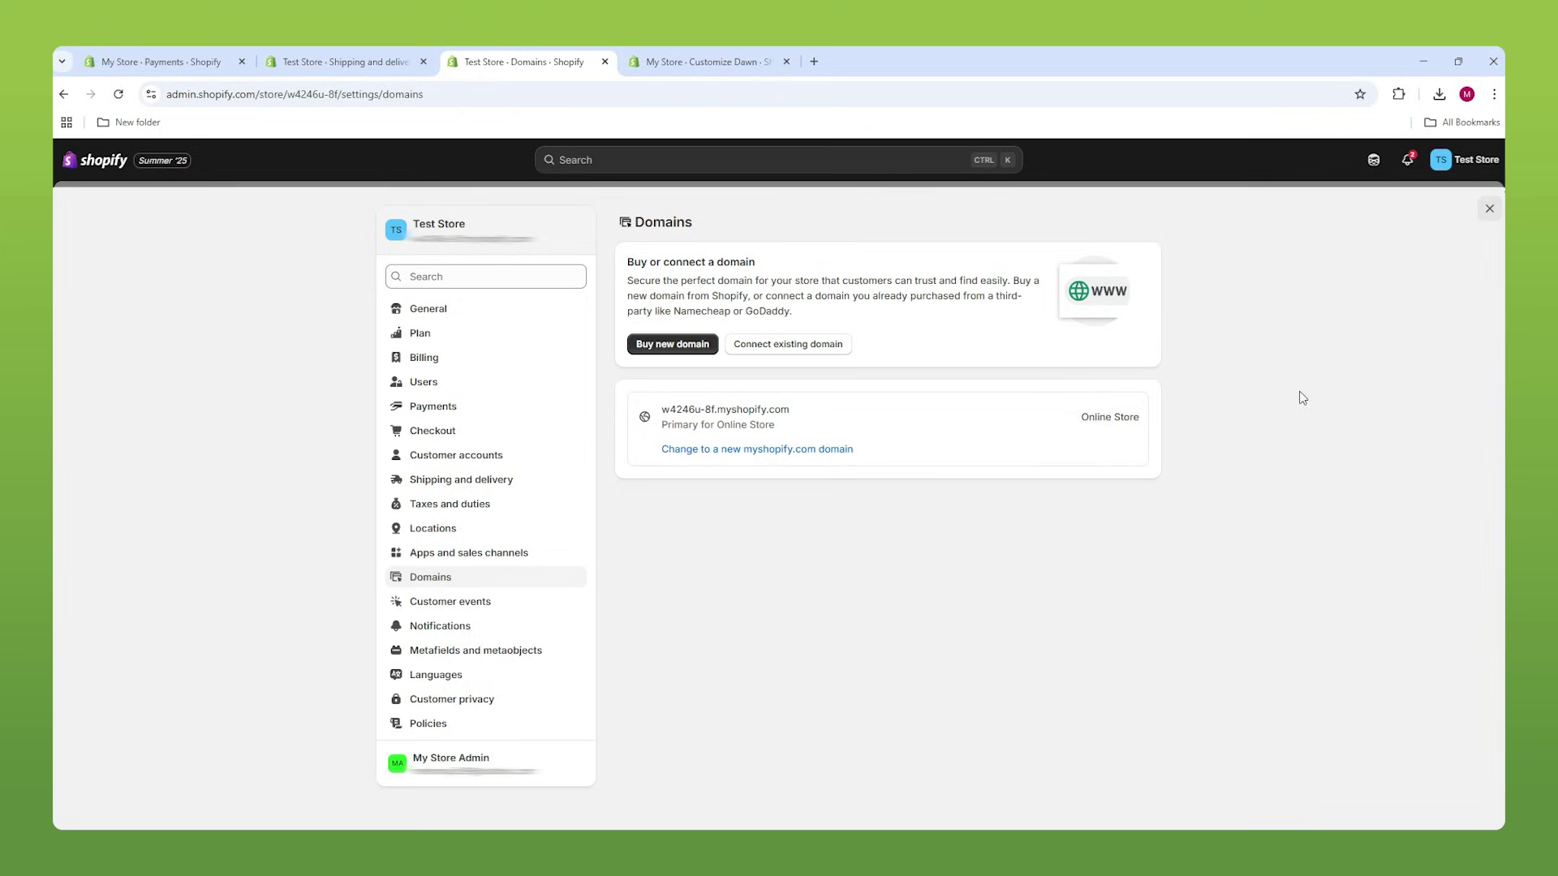
left_click(671, 344)
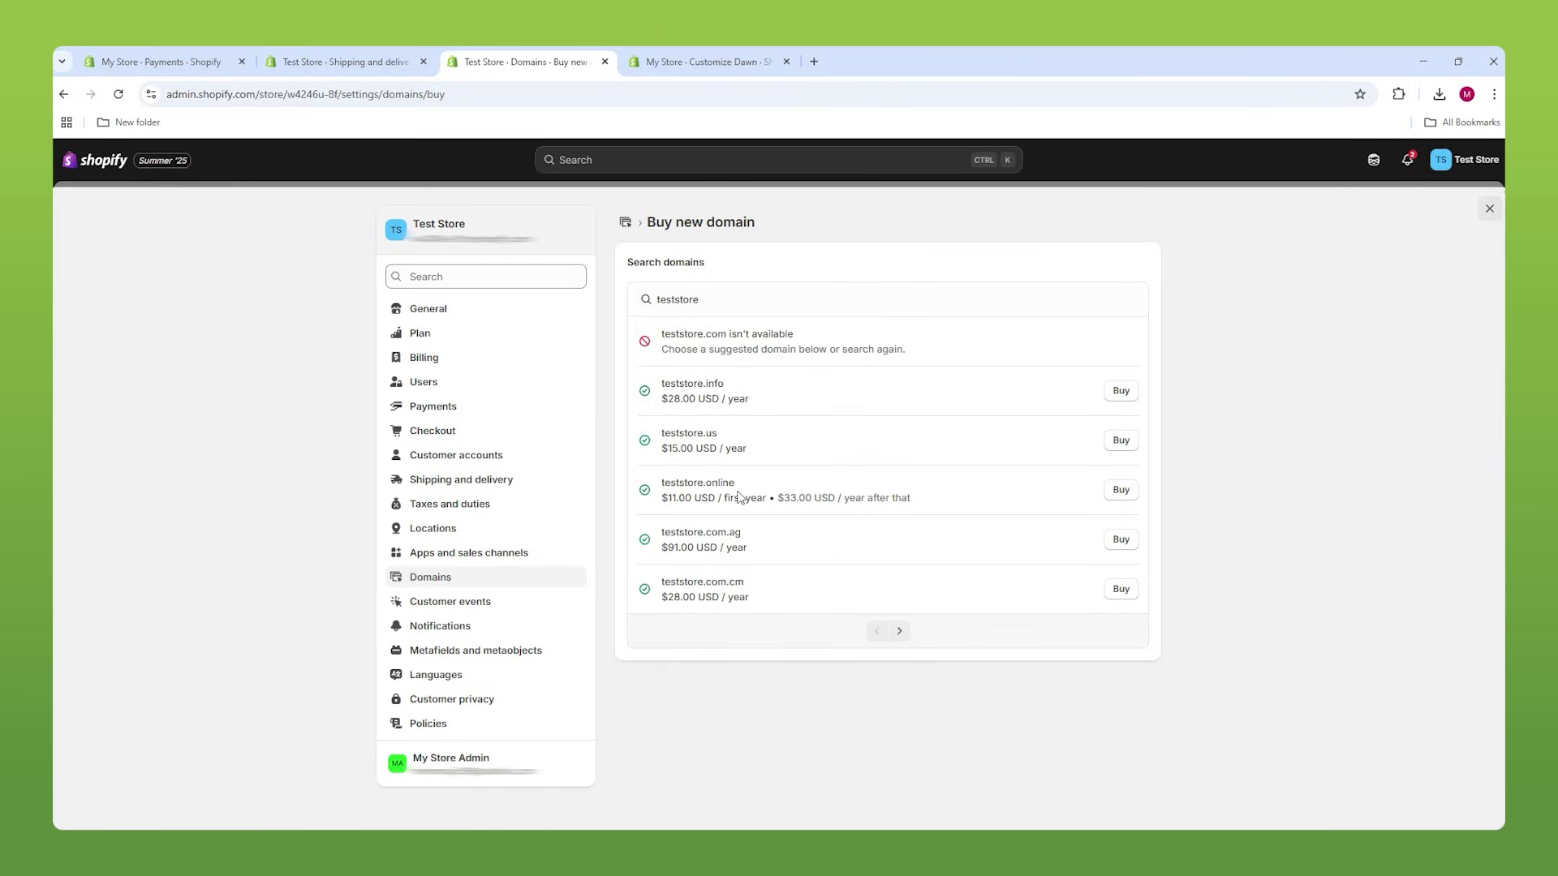
left_click(896, 632)
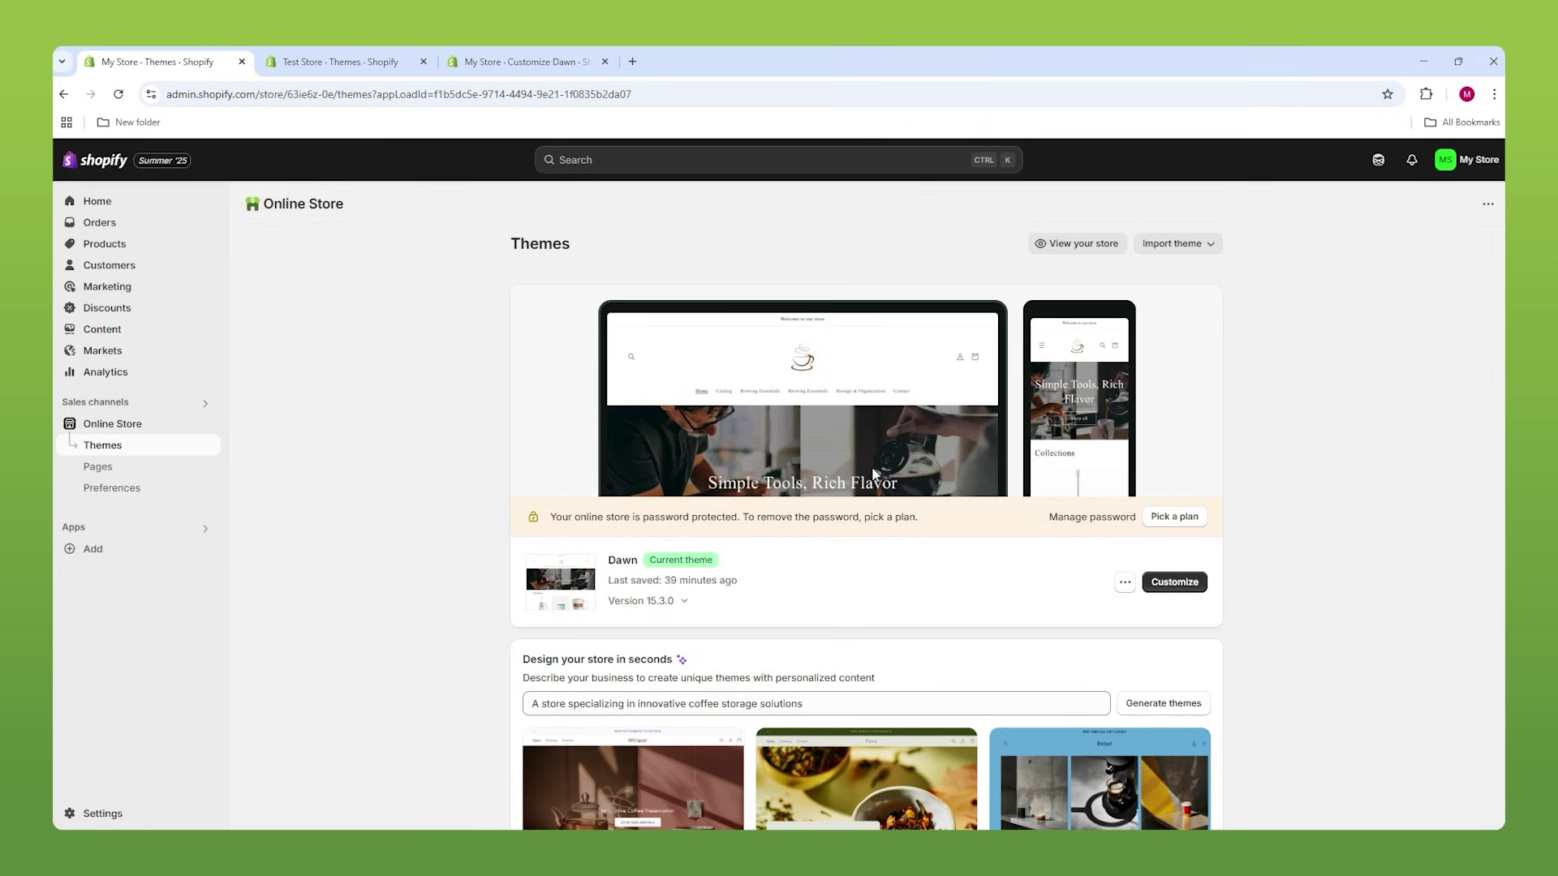
Switch to the Test Store's Themes page and remove the online store's password protection.
left_click(332, 62)
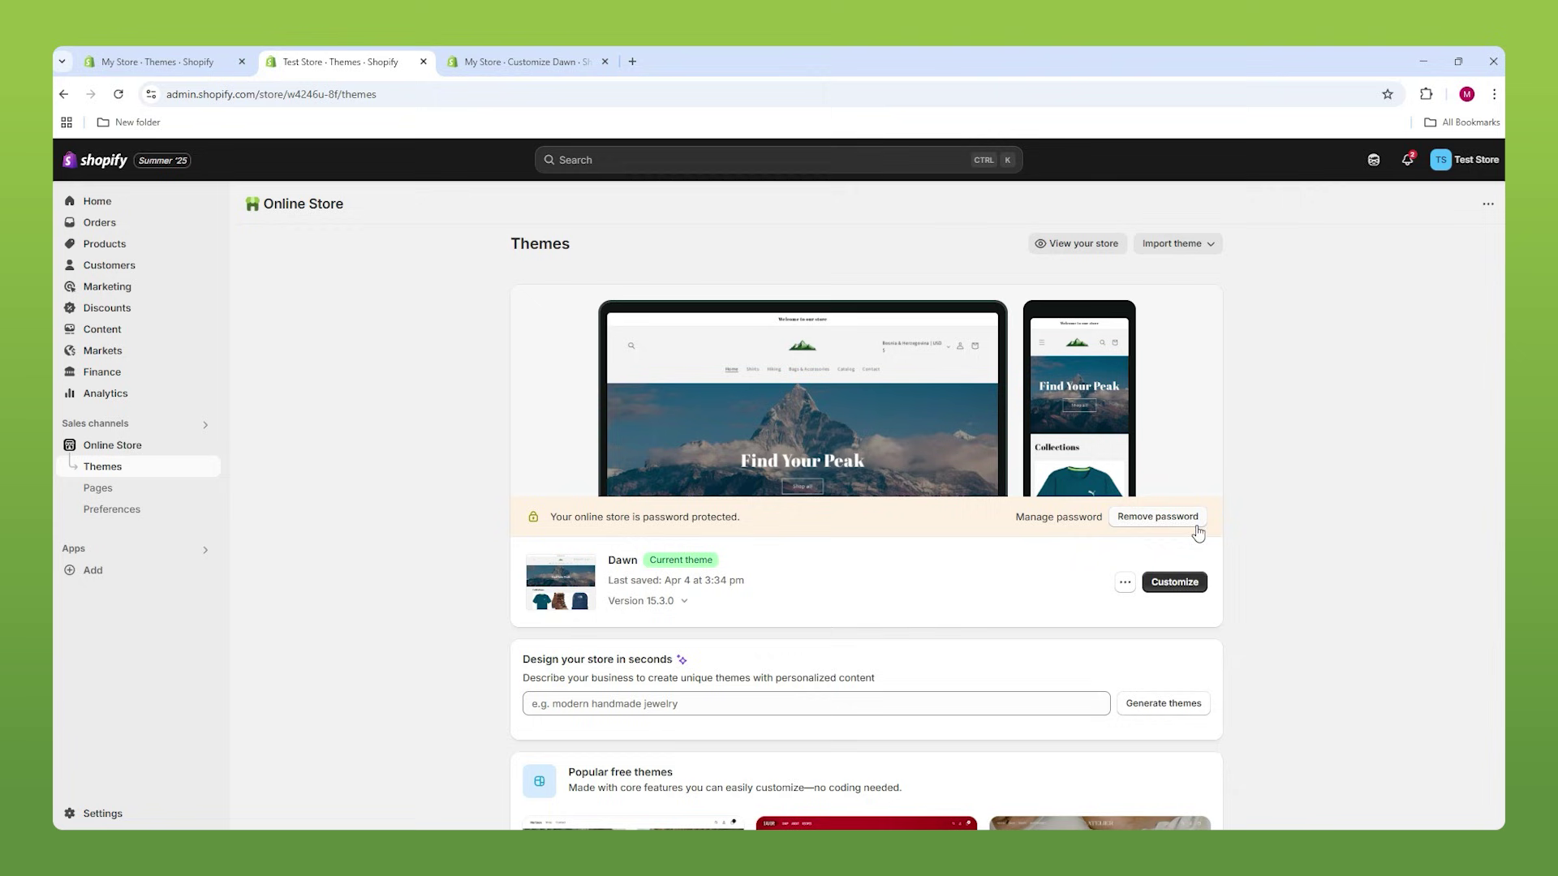
left_click(1162, 519)
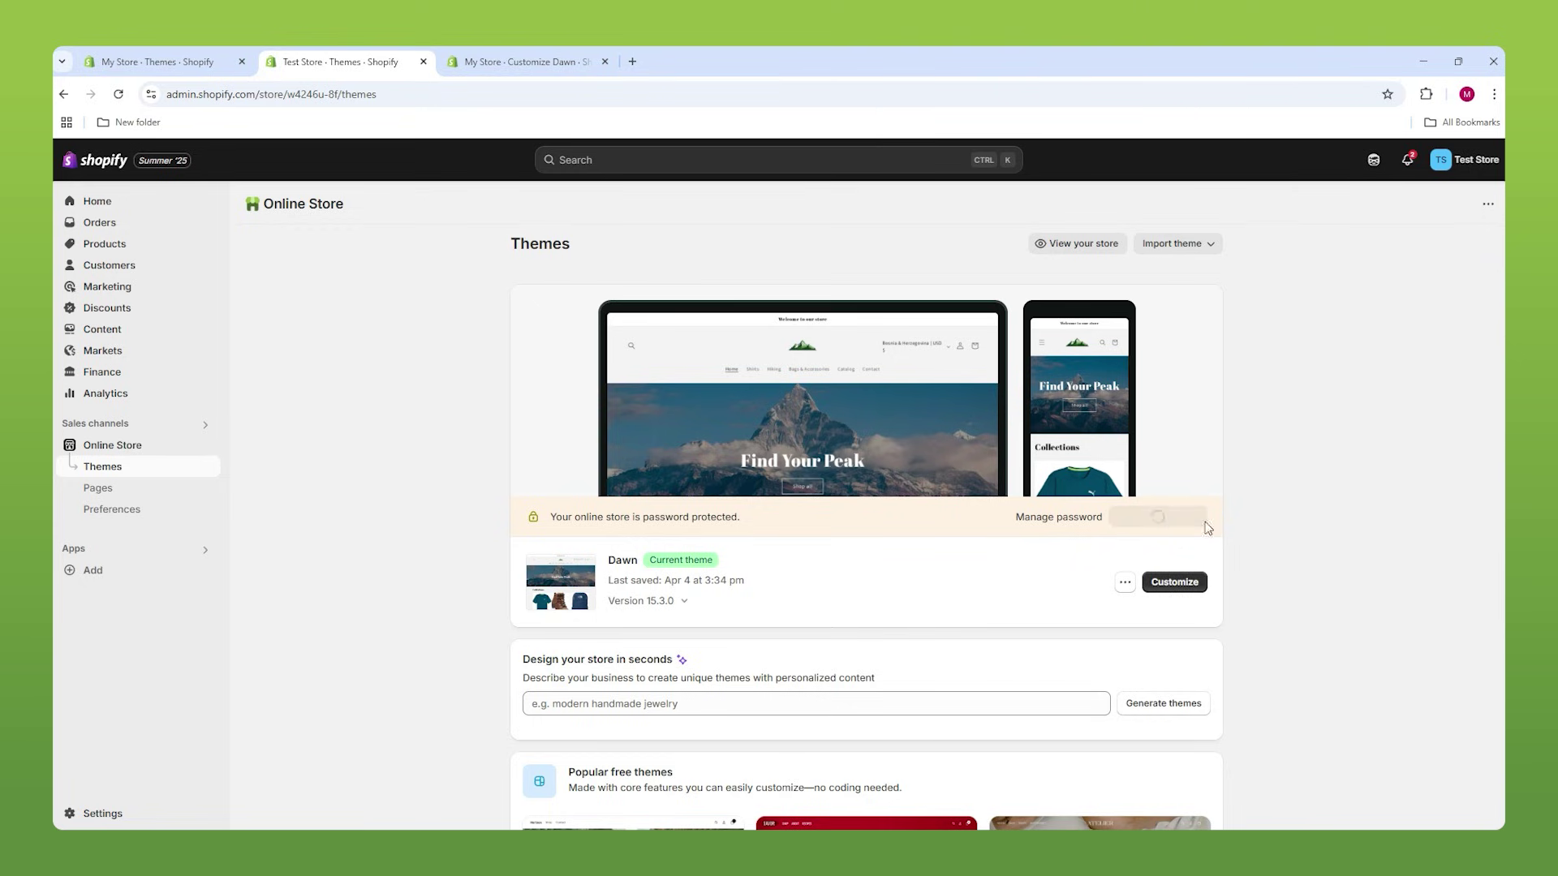